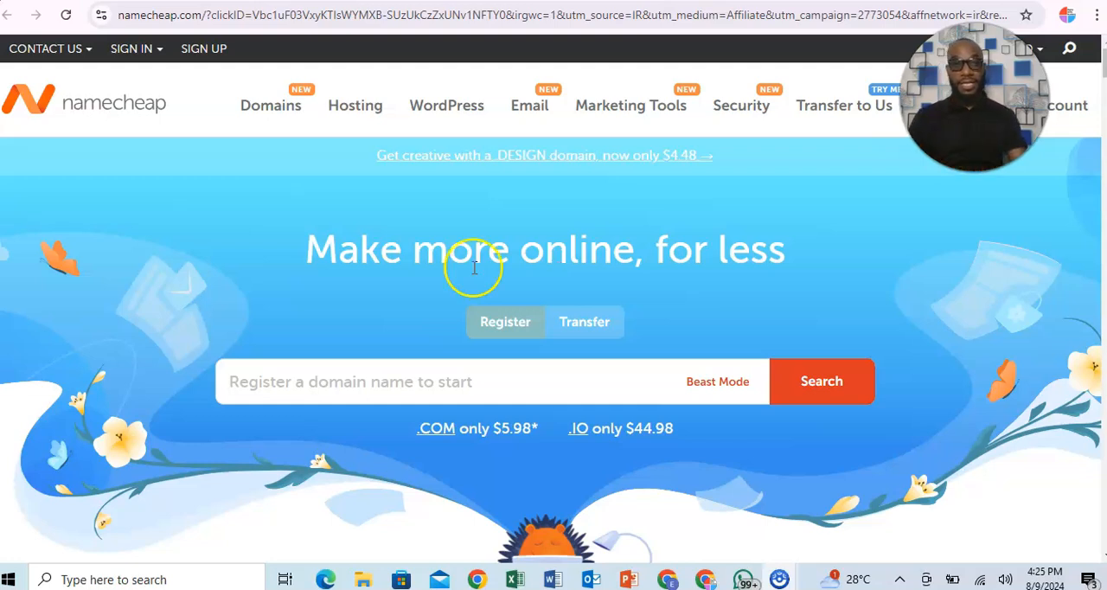
Open the shared hosting plans, compare their features, and start an order for the Stellar plan.
mouse_move(358, 108)
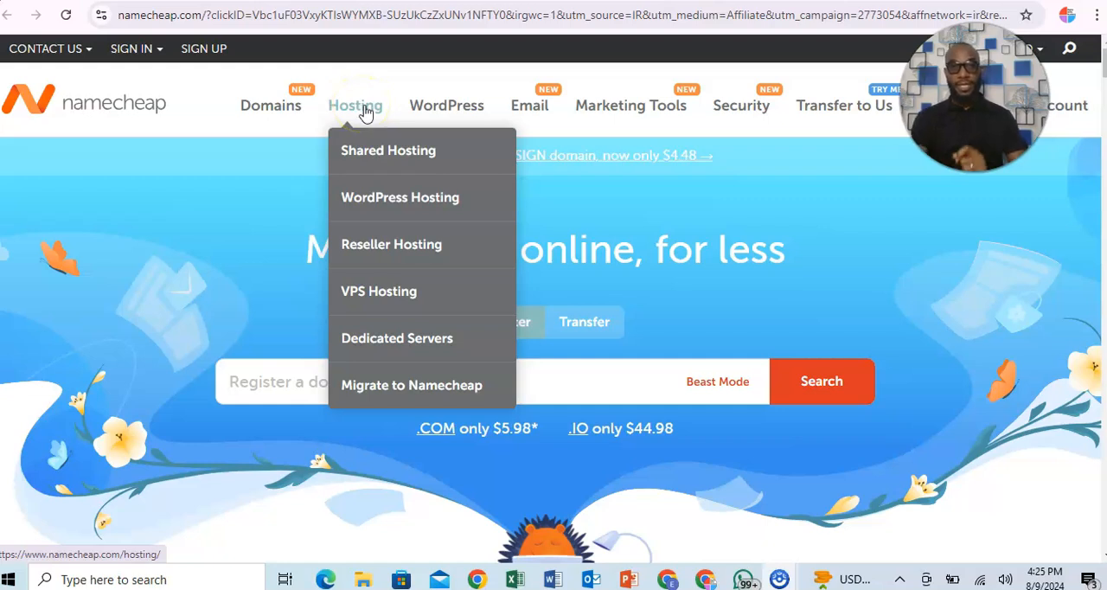
left_click(383, 154)
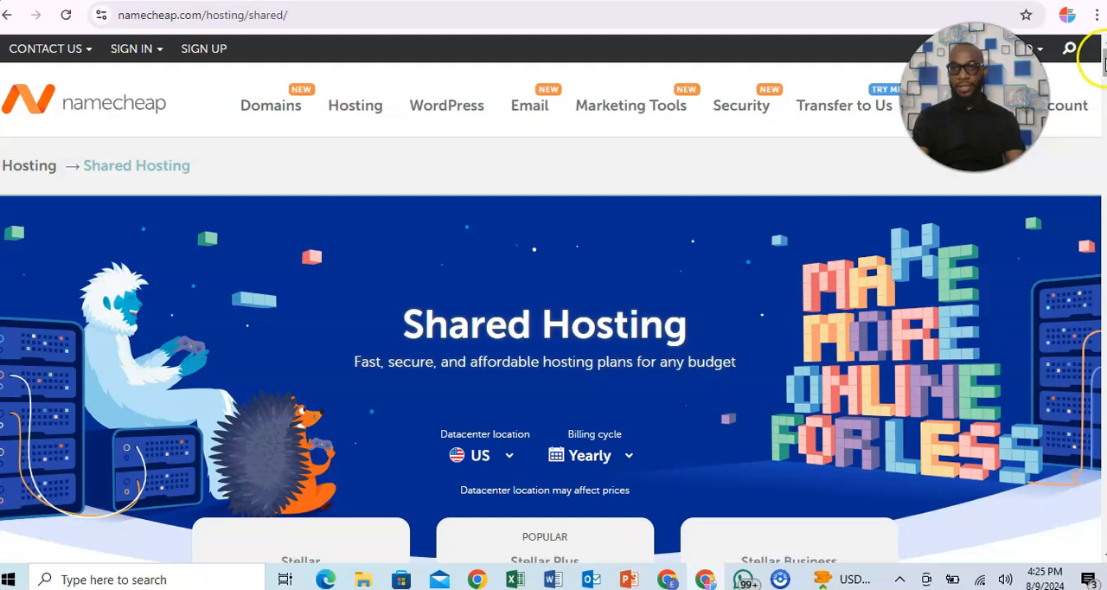
scroll(1101, 76, "down", 3)
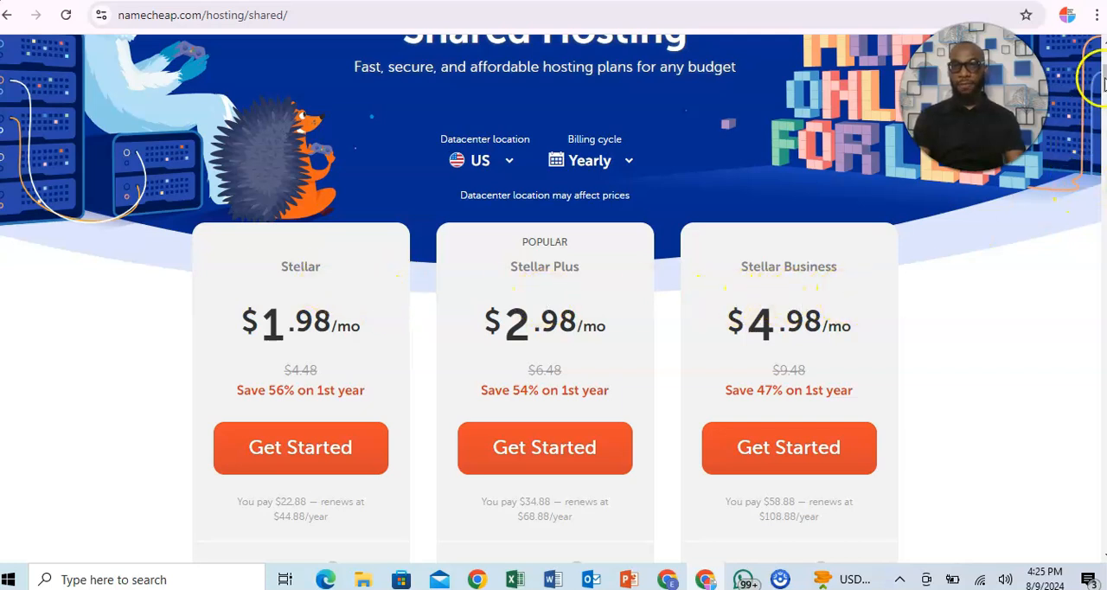
scroll(1103, 95, "down", 2)
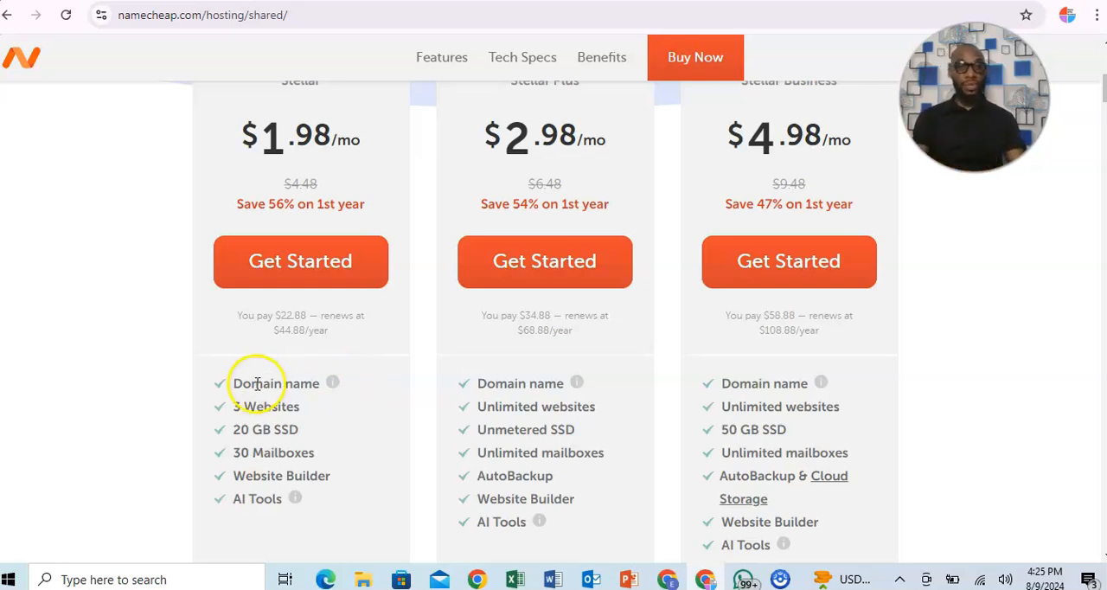
mouse_move(336, 387)
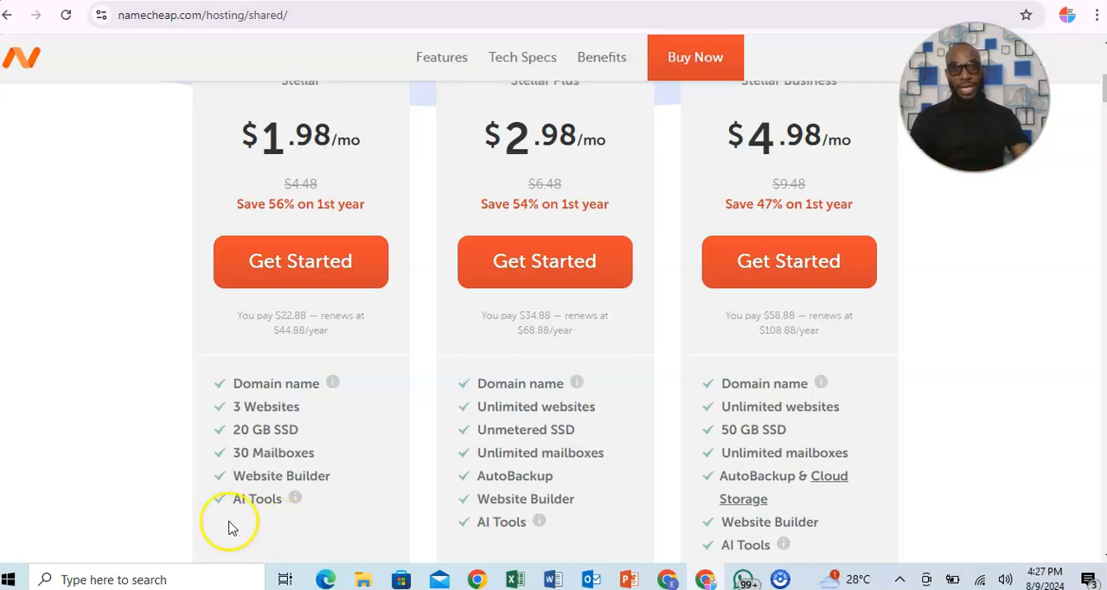
left_click(287, 270)
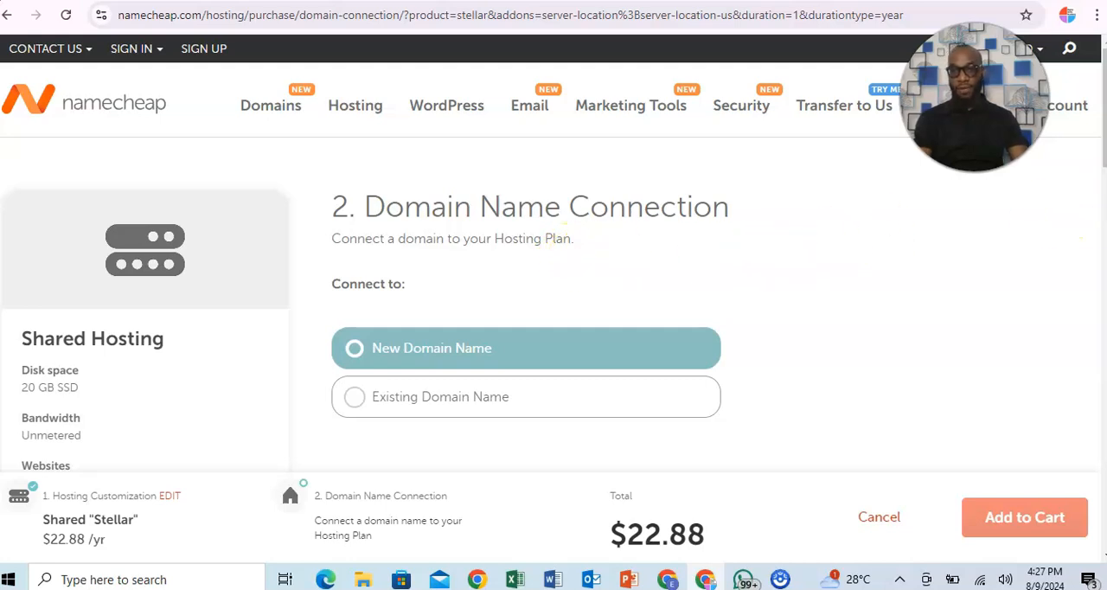
Search for a new domain name made of the site owner's full name to connect to the hosting plan.
left_click_drag(1103, 126, 1104, 172)
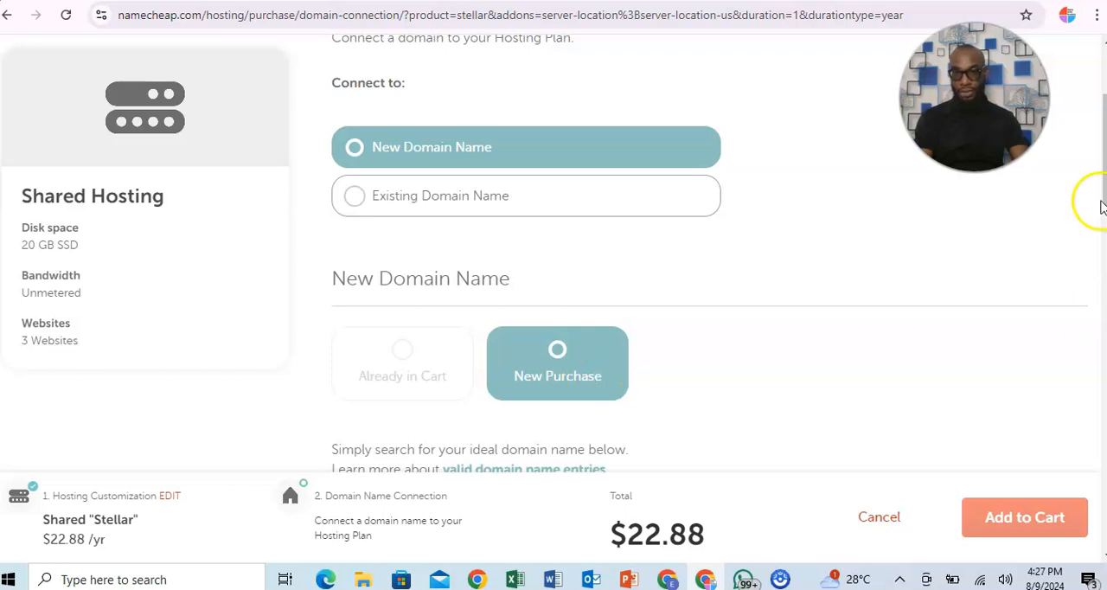
left_click_drag(1091, 203, 1100, 250)
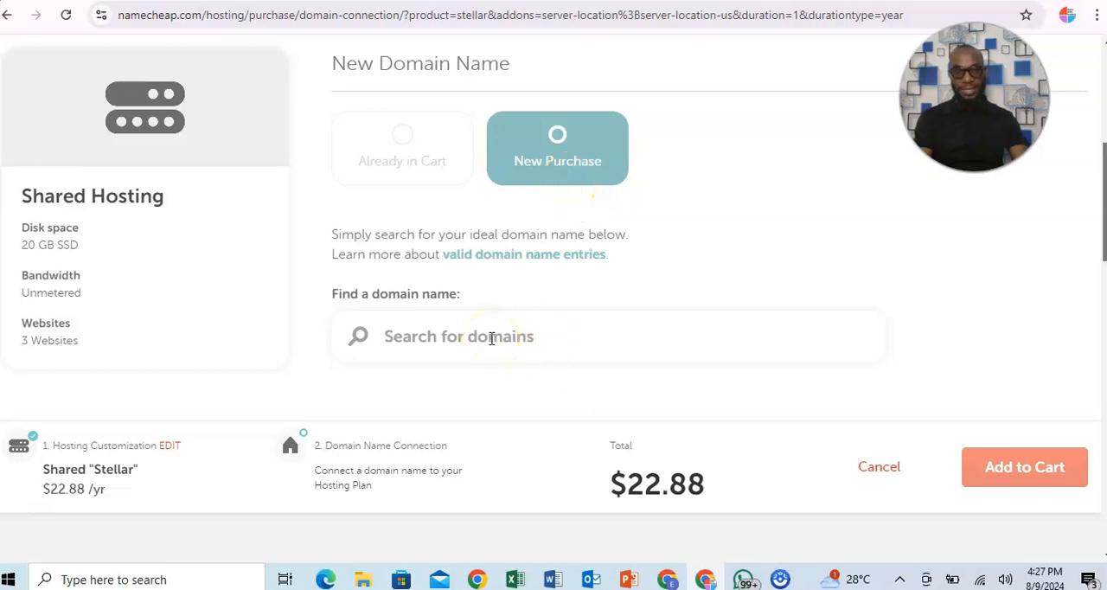
scroll(491, 338, "up", 1)
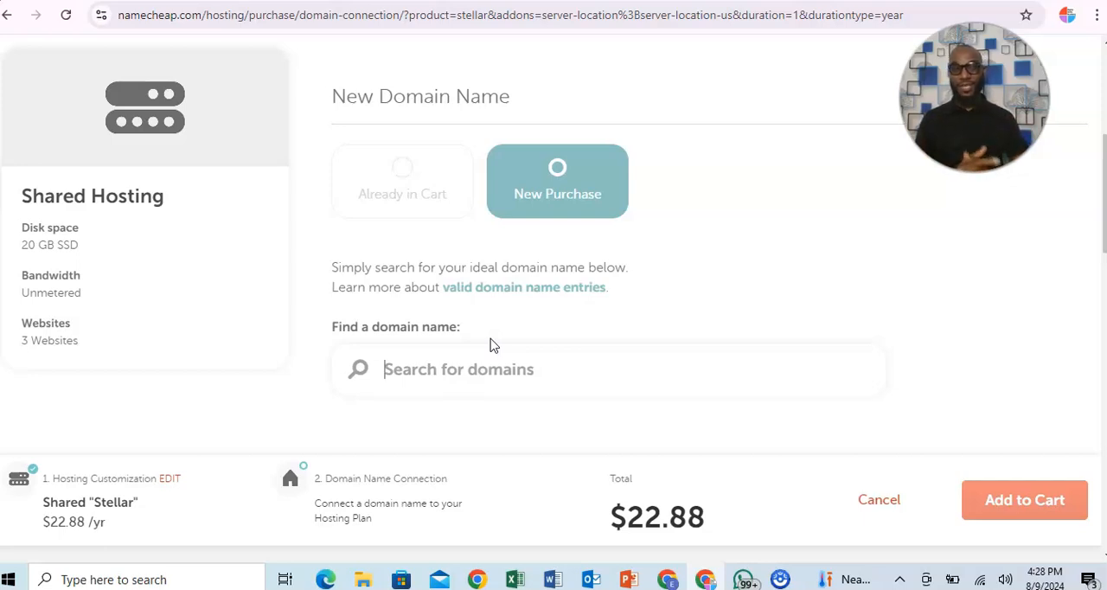
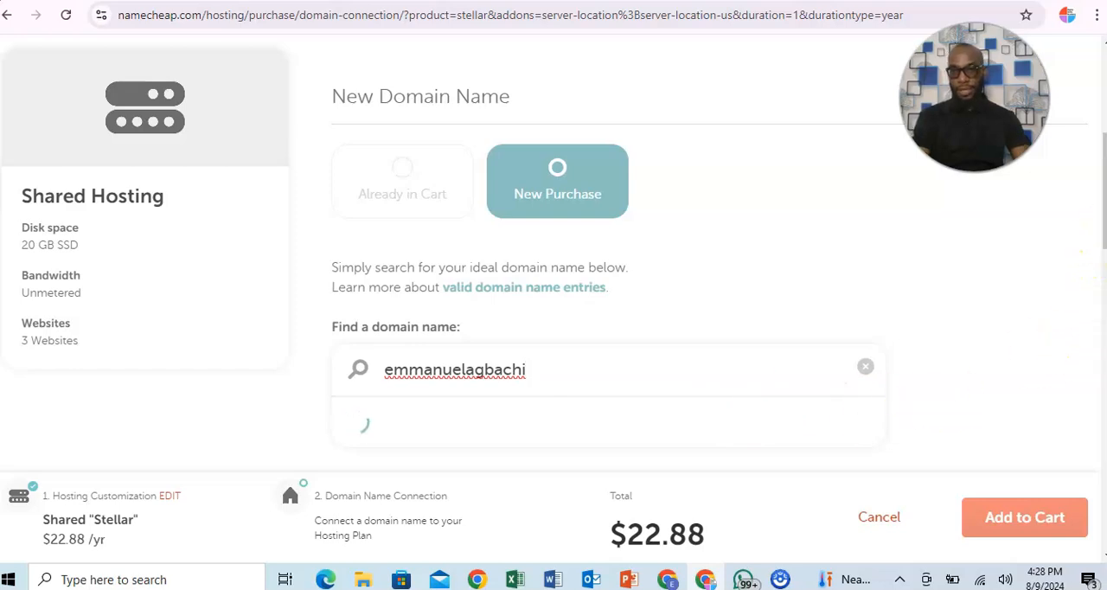
Connect the .com version of the searched domain to the Stellar hosting and add the order to the cart.
scroll(1103, 249, "down", 3)
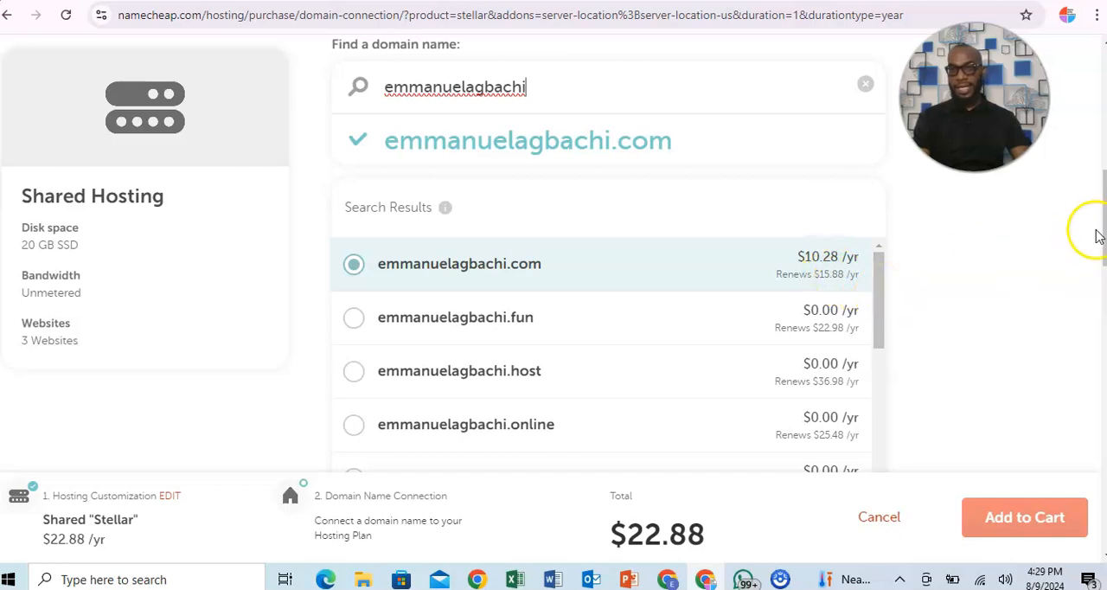
left_click_drag(1104, 236, 1104, 227)
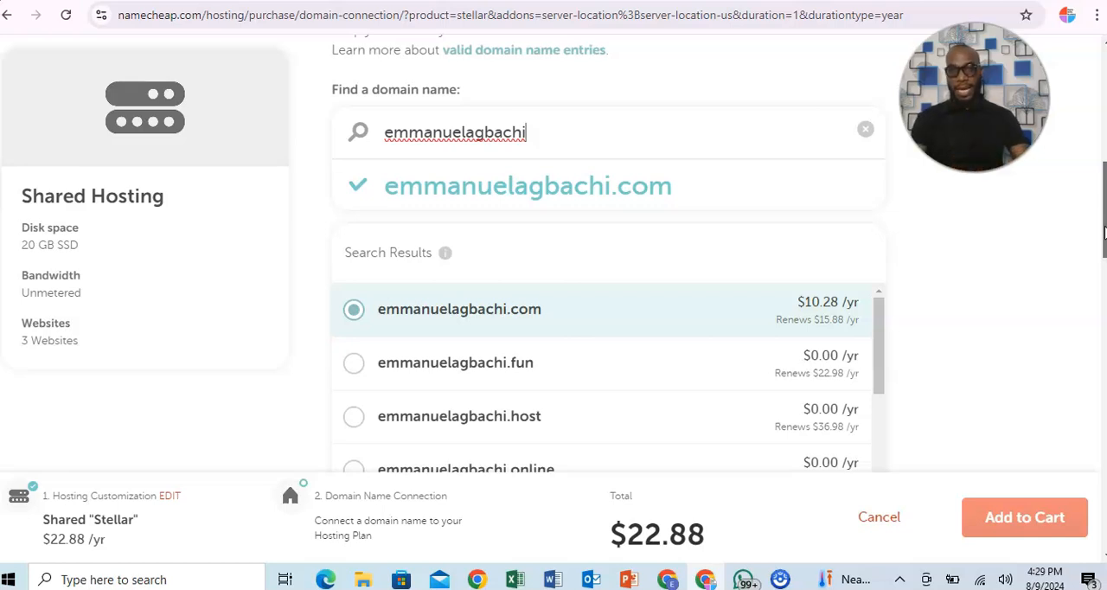
left_click_drag(1103, 231, 1102, 252)
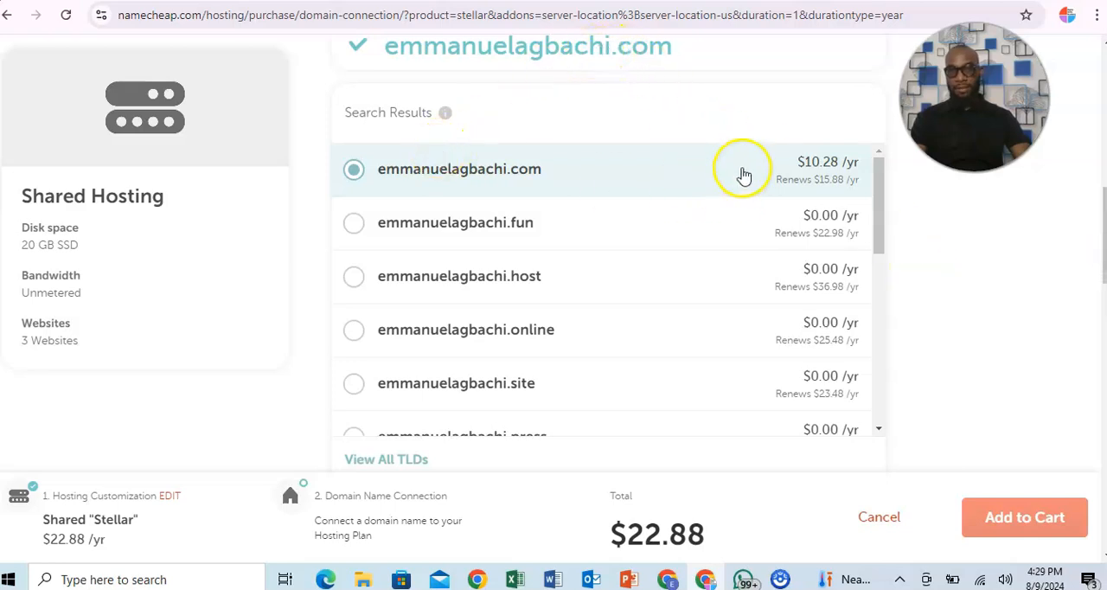
left_click_drag(1095, 212, 1101, 251)
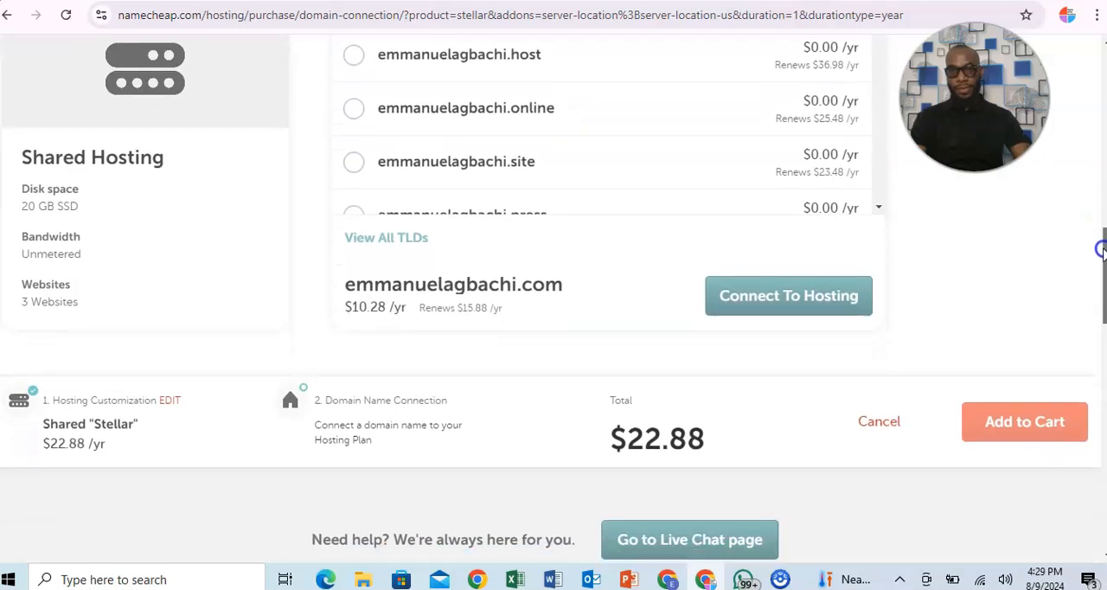
left_click(789, 300)
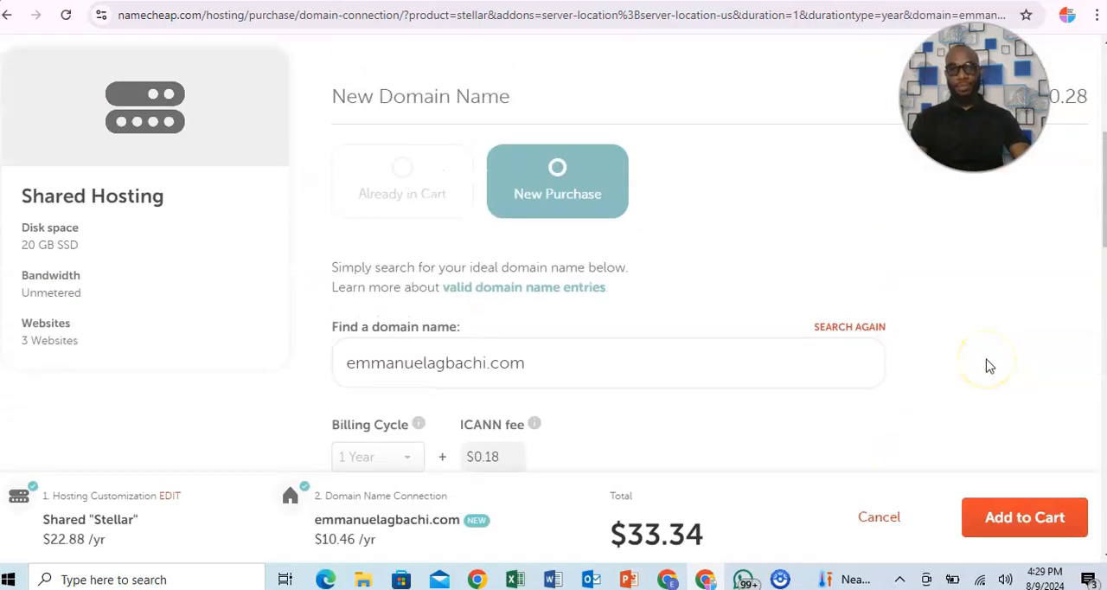
left_click_drag(1094, 222, 1102, 255)
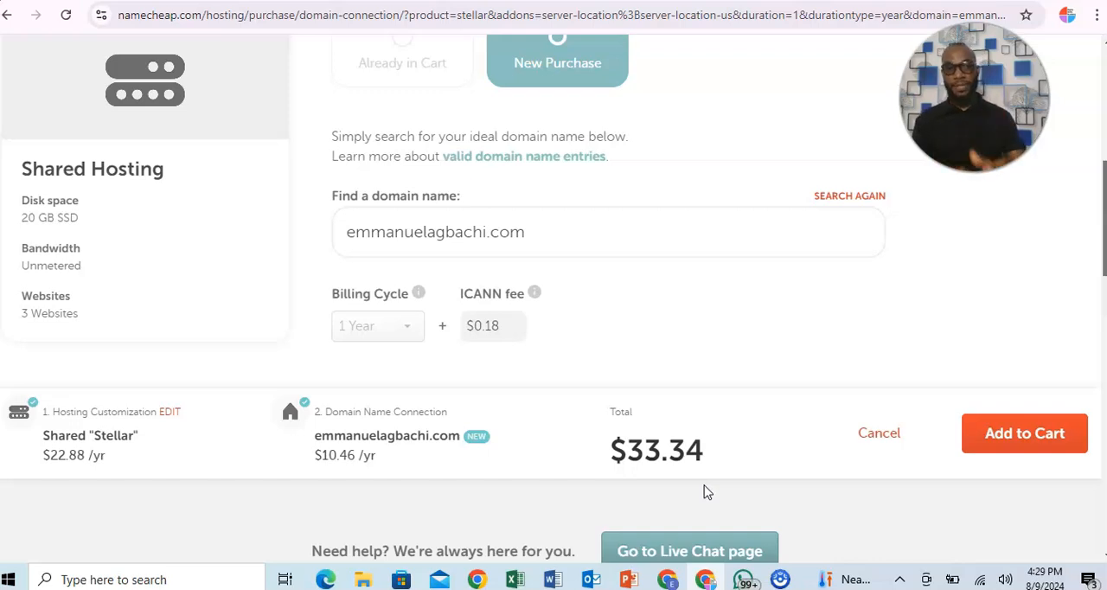
left_click(994, 442)
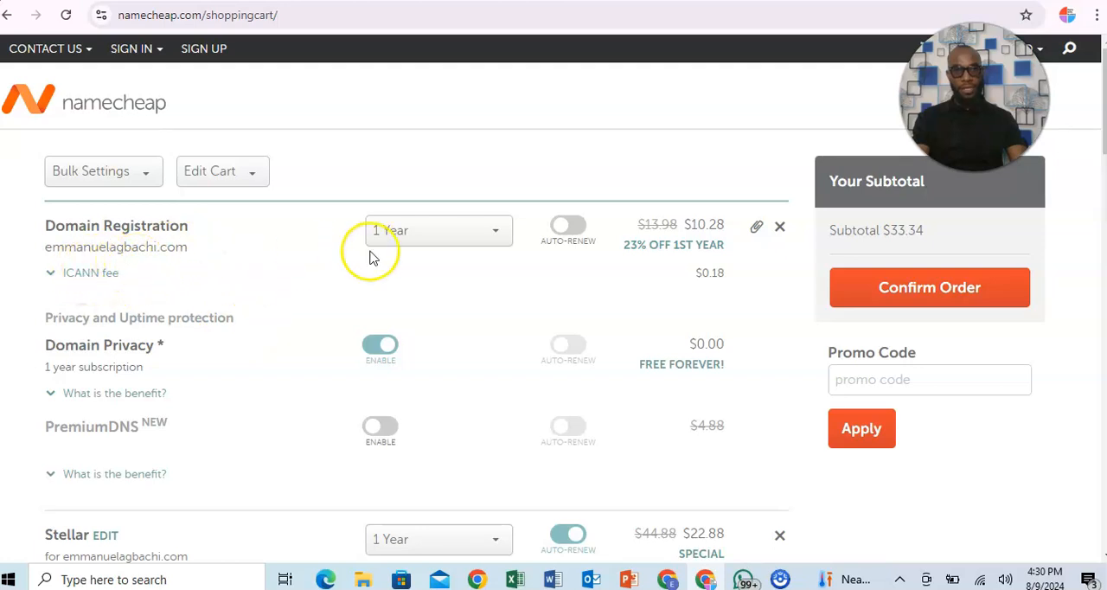
Examine the registration periods offered for the domain, leaving the list without choosing another one.
left_click(495, 235)
mouse_move(507, 275)
left_mouse_down()
mouse_move(506, 343)
mouse_move(496, 262)
left_mouse_up()
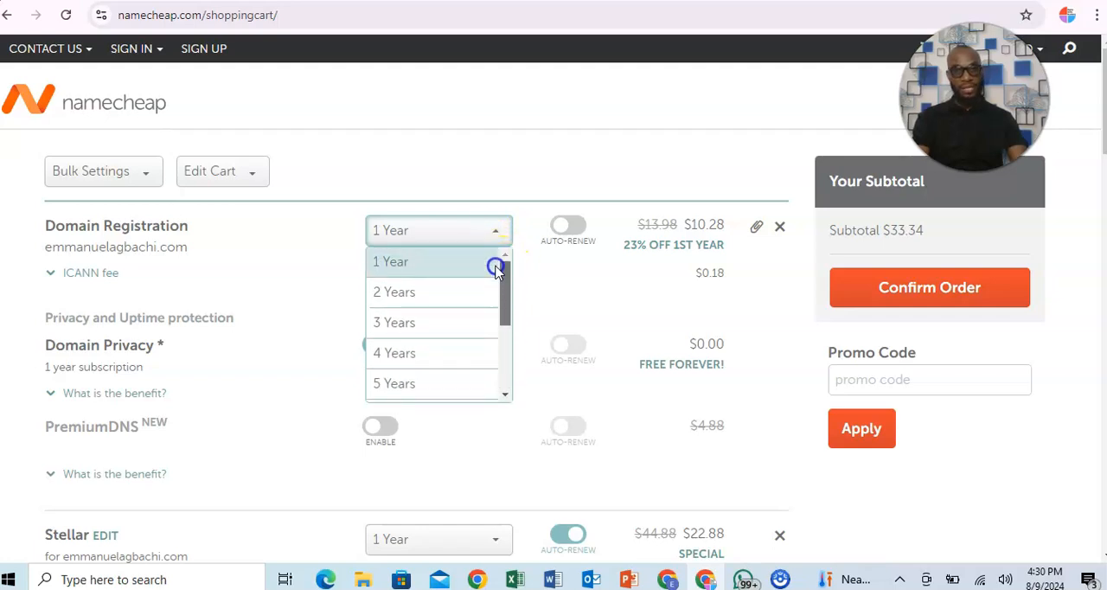
left_click(271, 240)
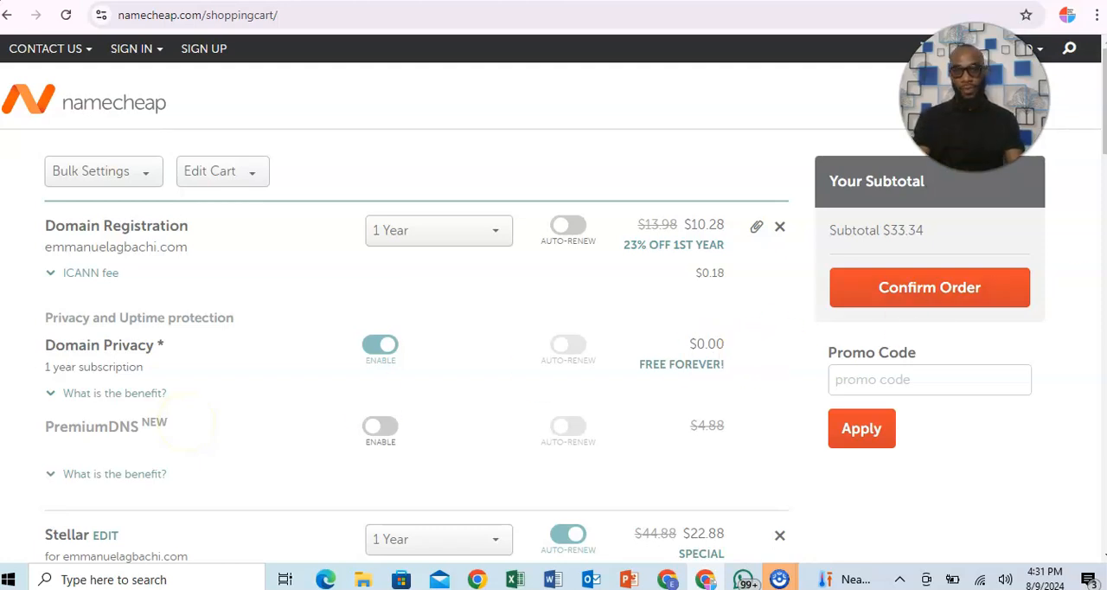
Review the domain and Stellar hosting items in the cart and confirm the order.
scroll(1100, 182, "down", 3)
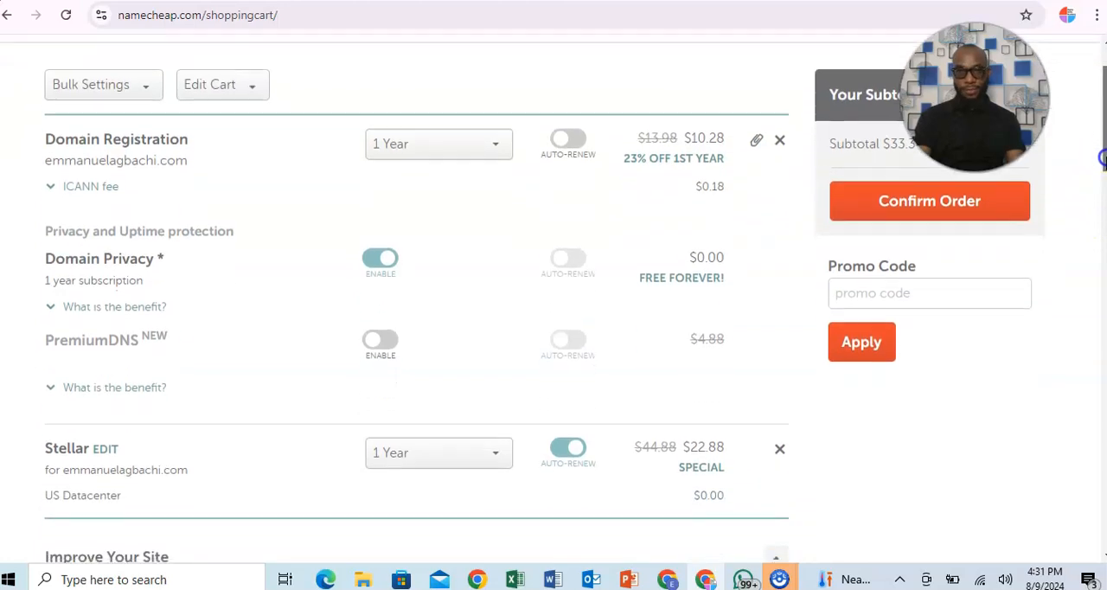
scroll(1102, 173, "down", 1)
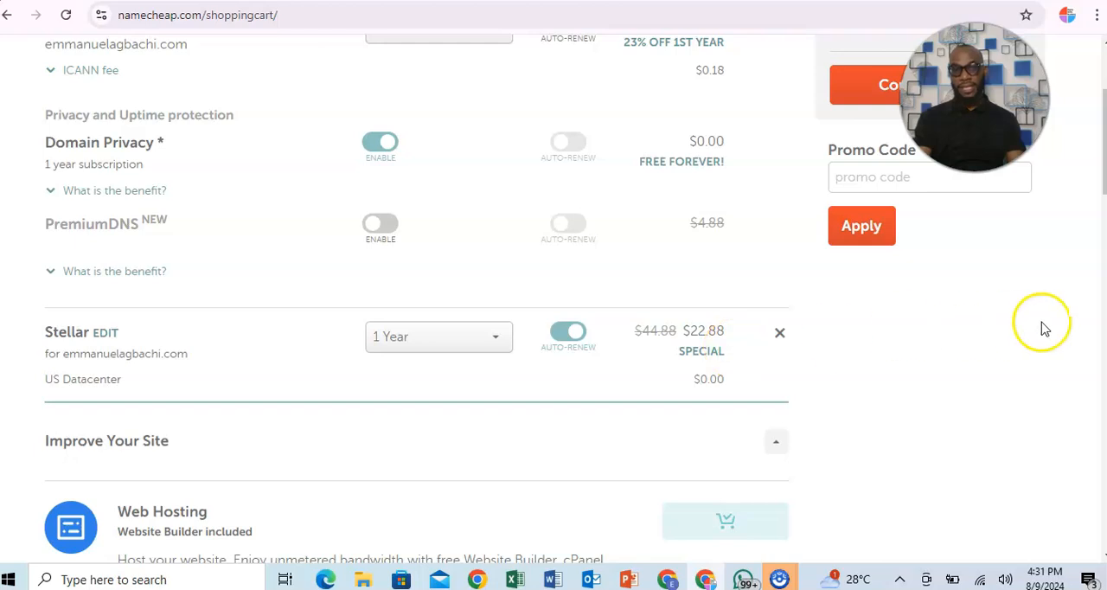
left_click_drag(1103, 184, 1065, 141)
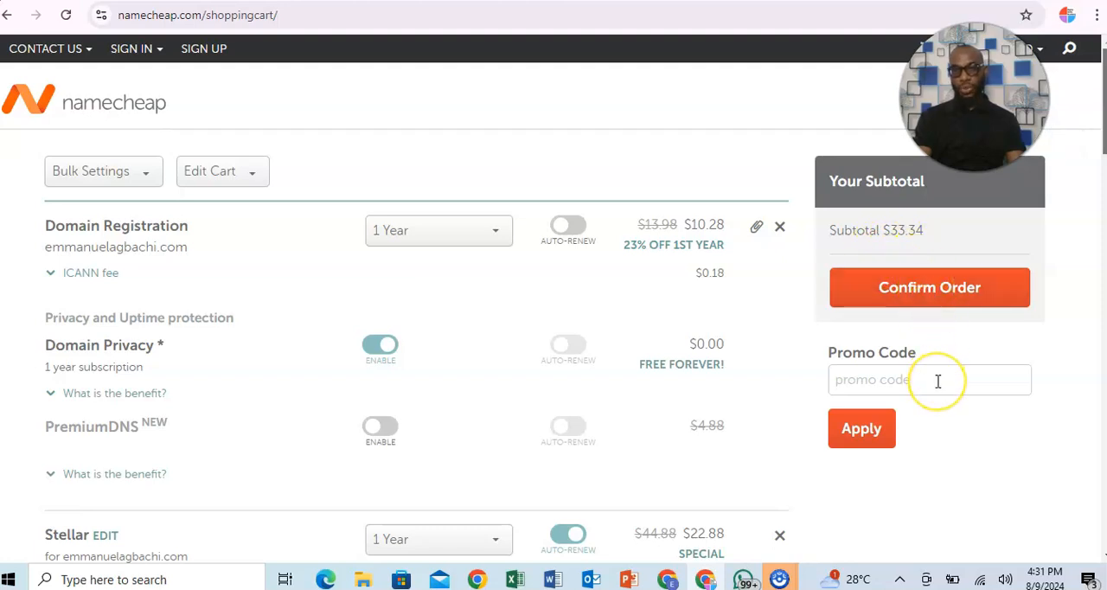
left_click(882, 292)
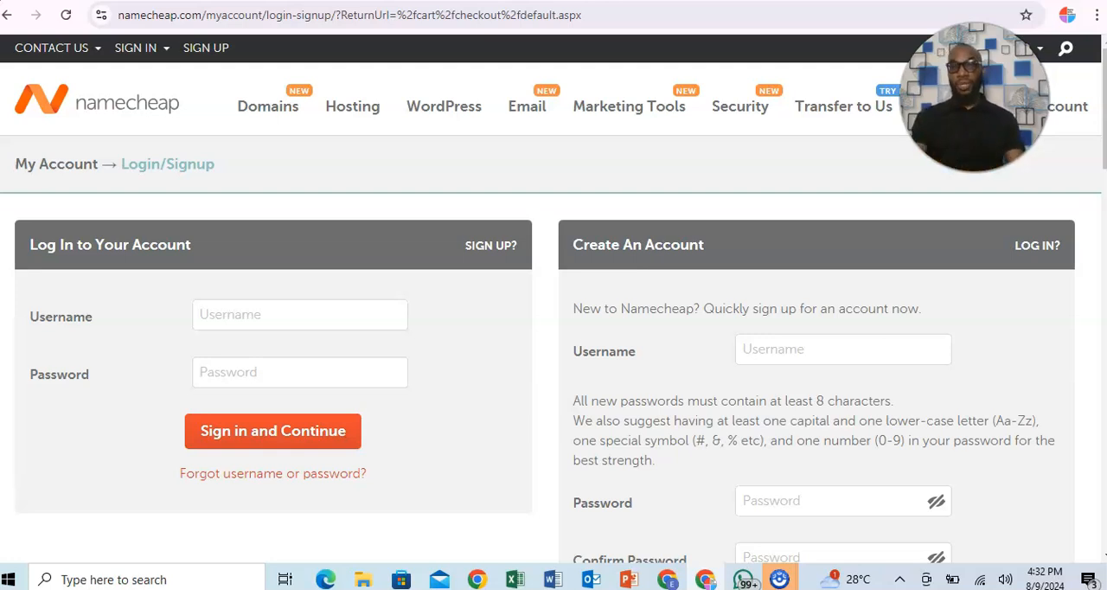
Examine the fields required for creating a new account on the login and signup page.
scroll(1103, 136, "down", 2)
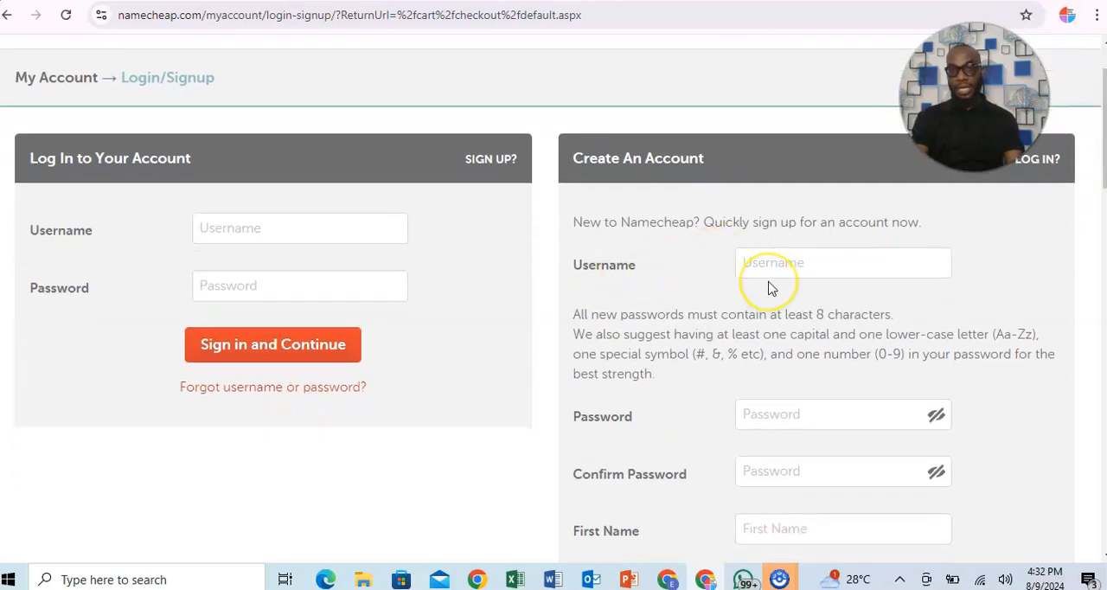
left_click_drag(1102, 186, 1102, 229)
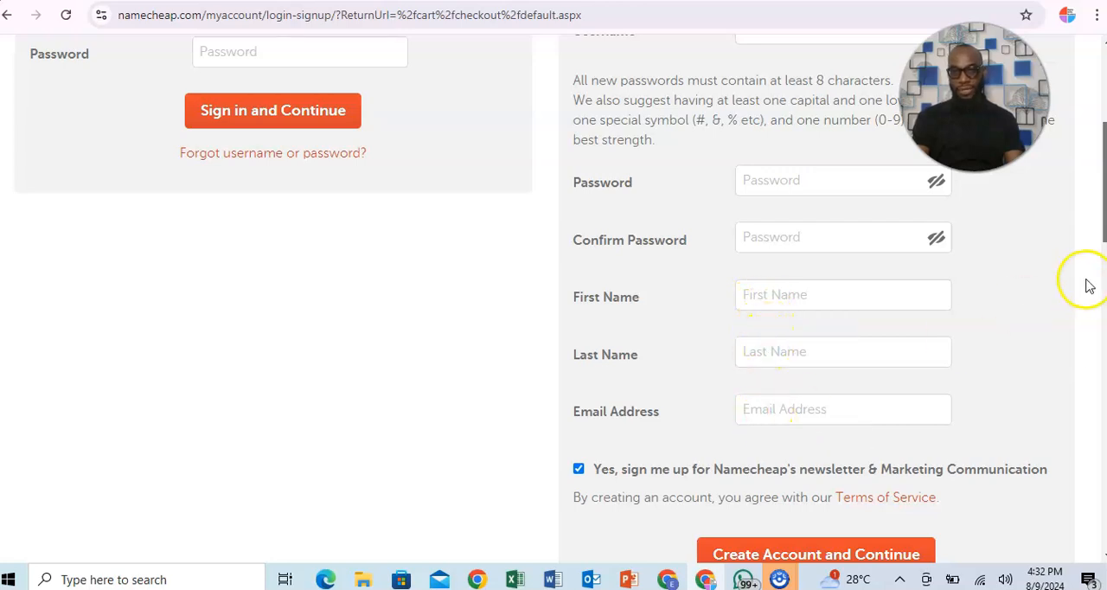
scroll(1101, 242, "down", 1)
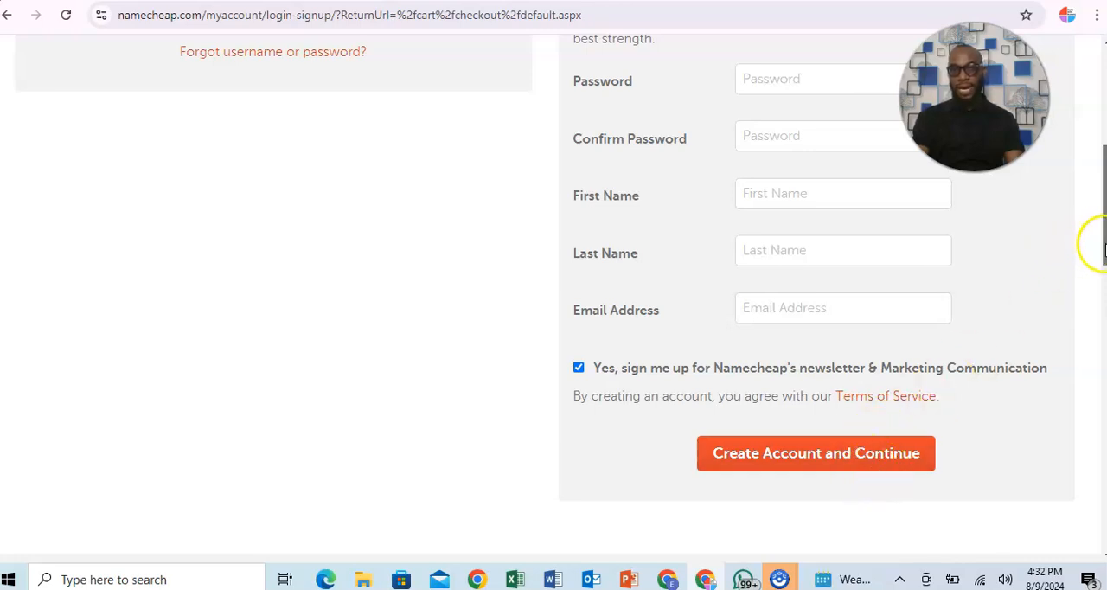
left_click_drag(1102, 245, 1101, 224)
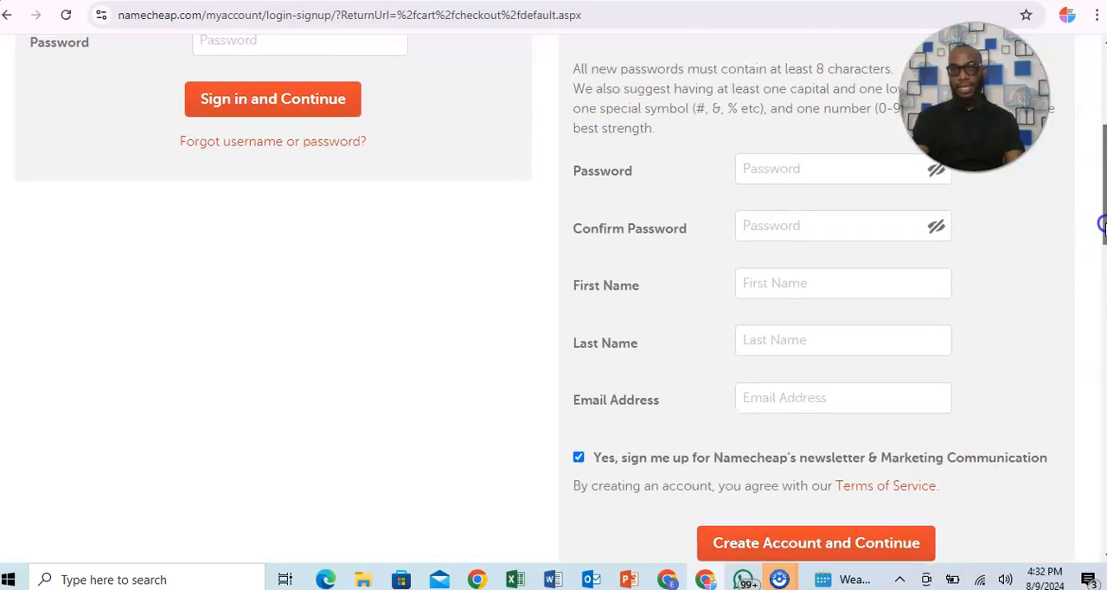
left_click_drag(1101, 225, 1101, 152)
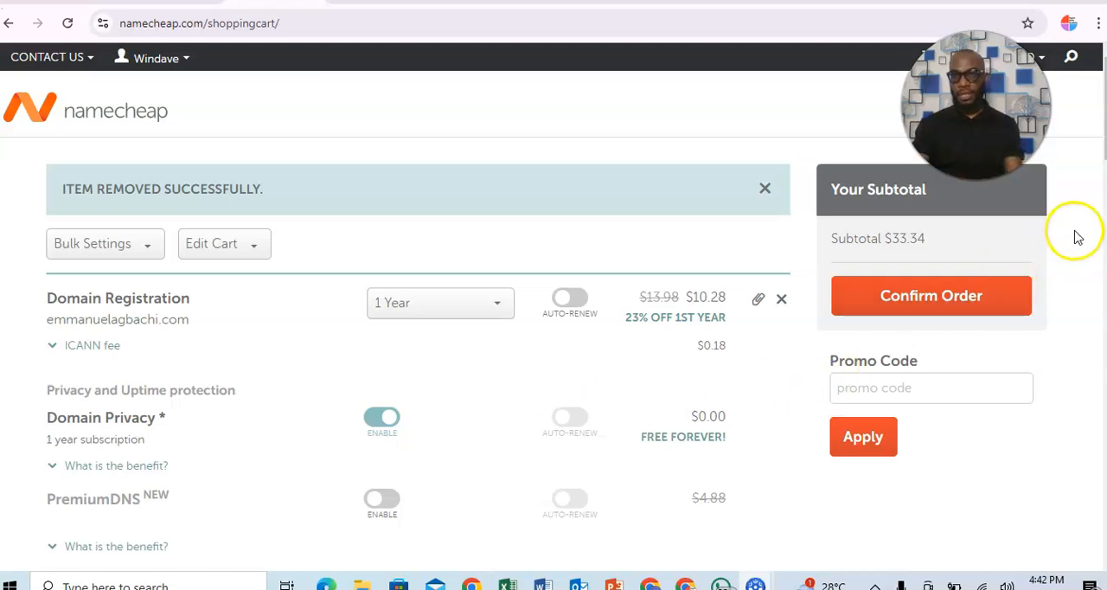
Check the cart items again while signed in and proceed with the order to the billing page.
mouse_move(1104, 112)
left_mouse_down()
mouse_move(1105, 132)
mouse_move(1104, 112)
left_mouse_up()
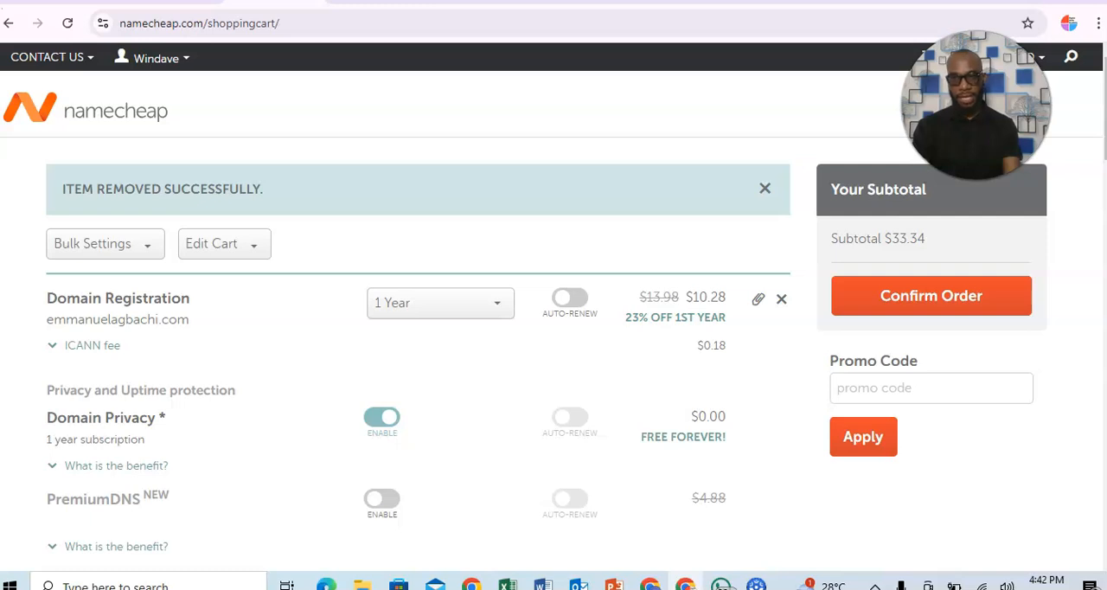
scroll(800, 271, "down", 2)
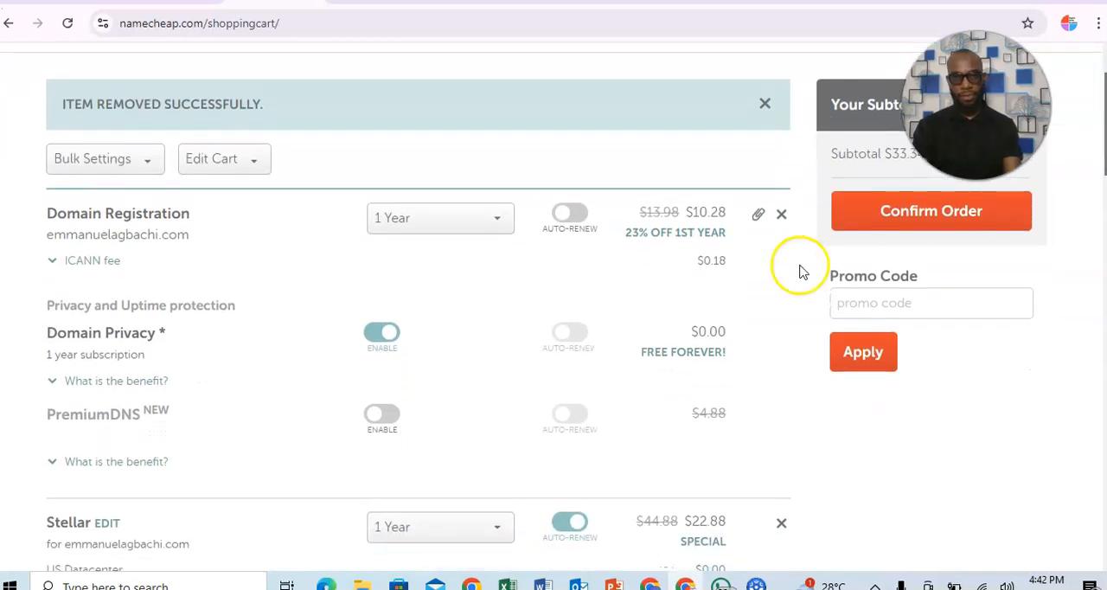
scroll(452, 306, "down", 3)
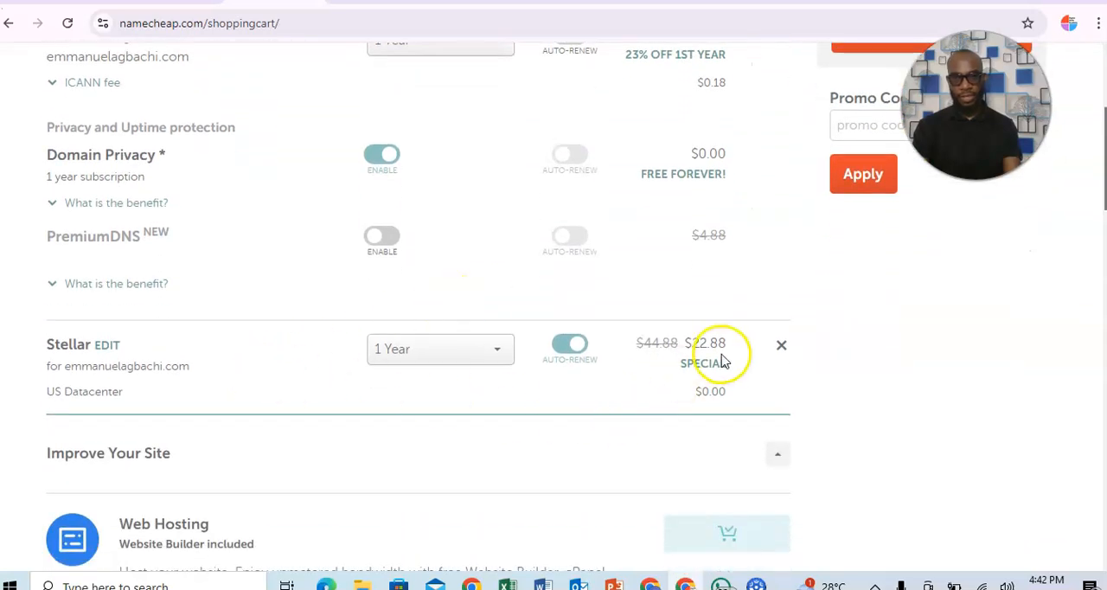
scroll(464, 276, "up", 3)
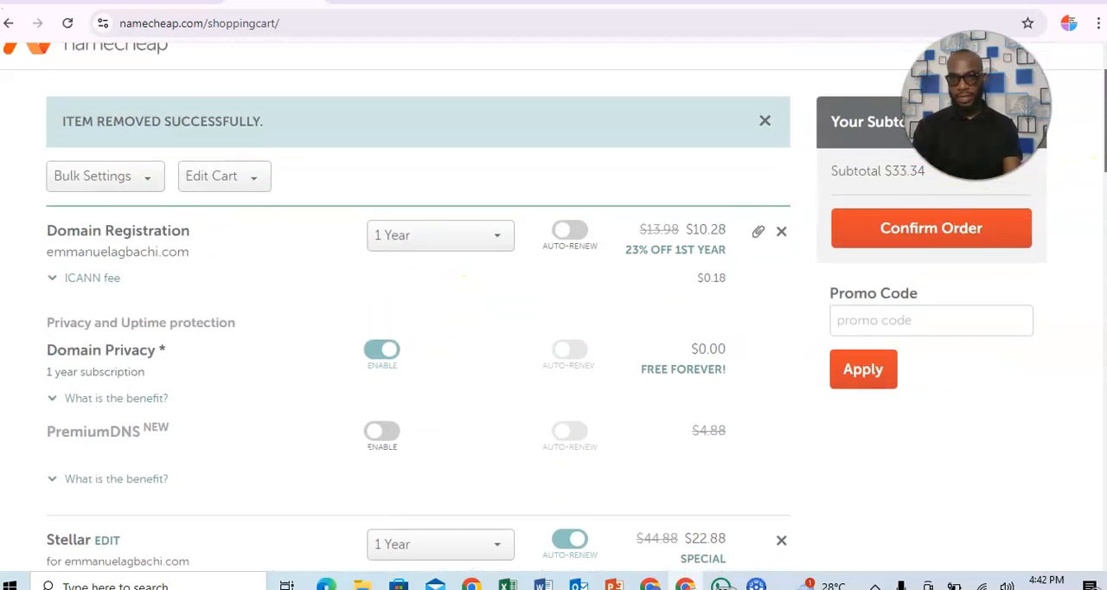
left_click(875, 234)
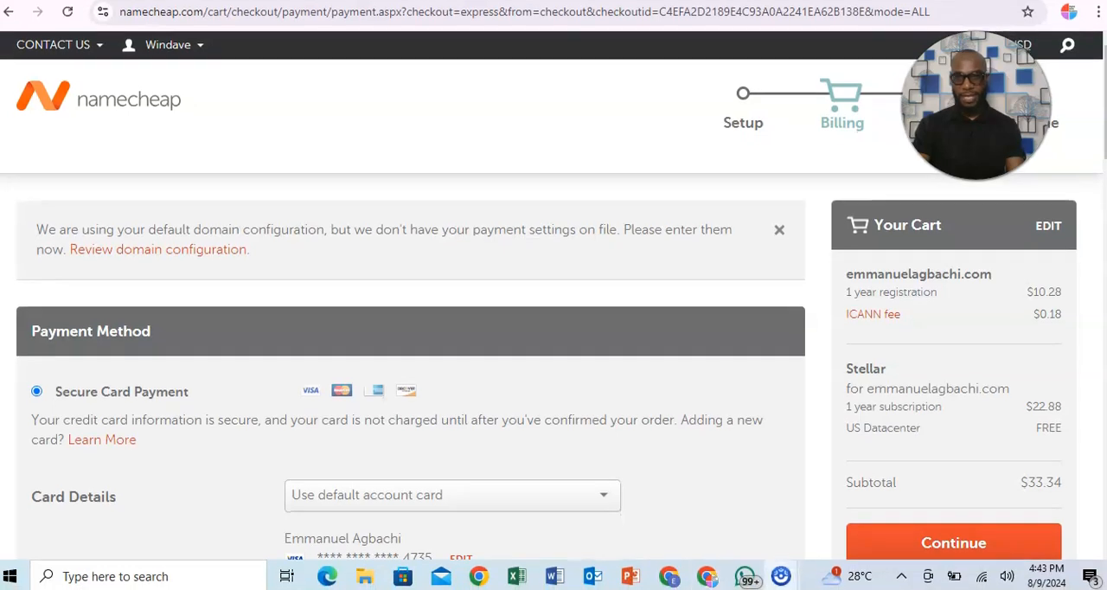
Select adding a new card for the secure card payment and look through the card and billing address fields.
left_click(606, 499)
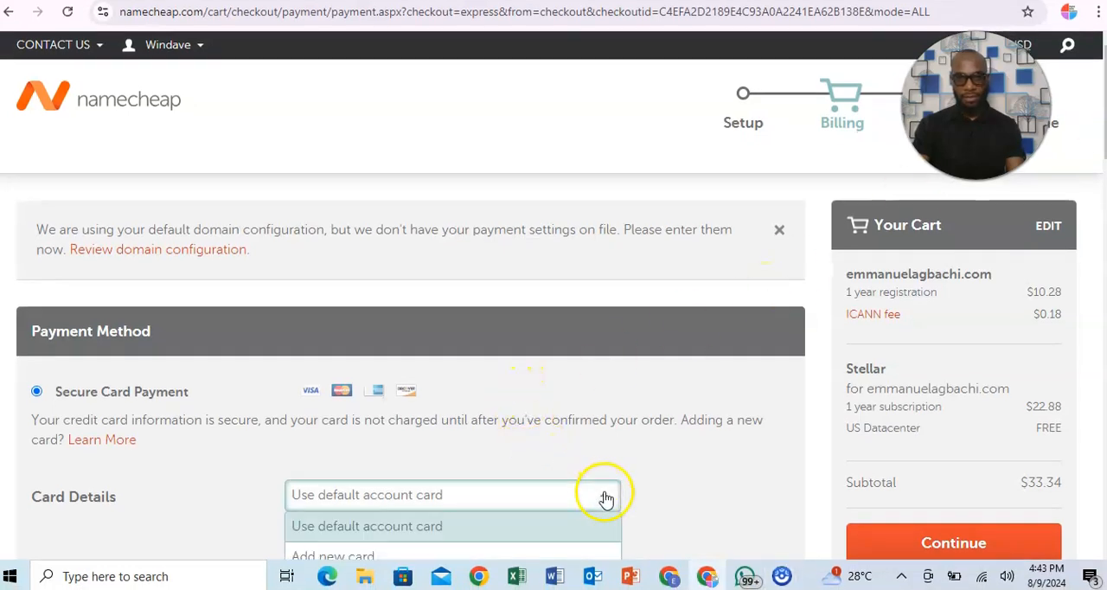
left_click(468, 554)
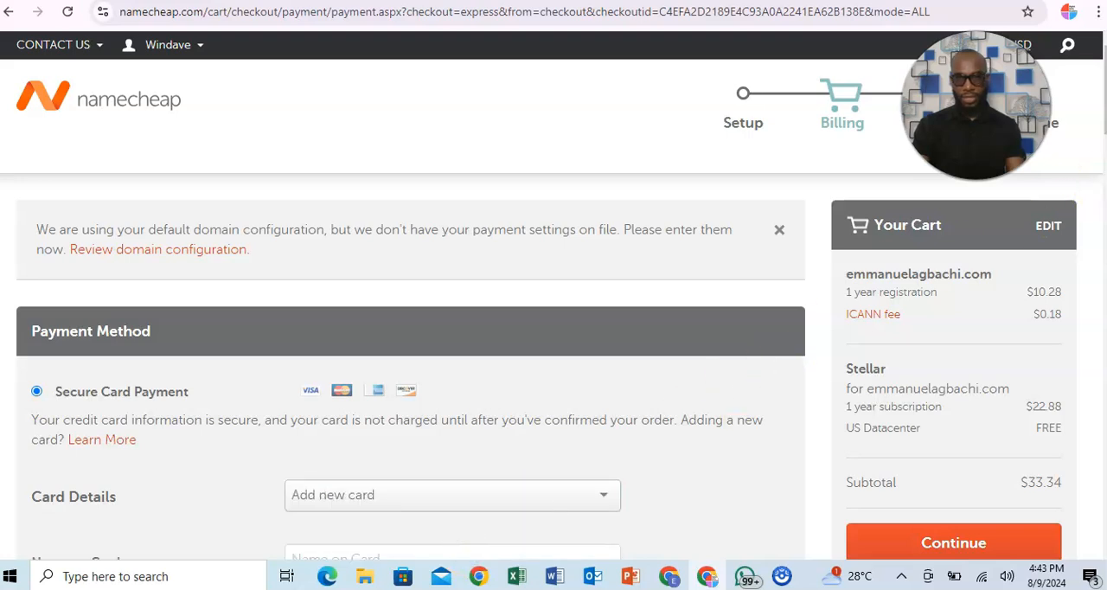
scroll(748, 148, "down", 3)
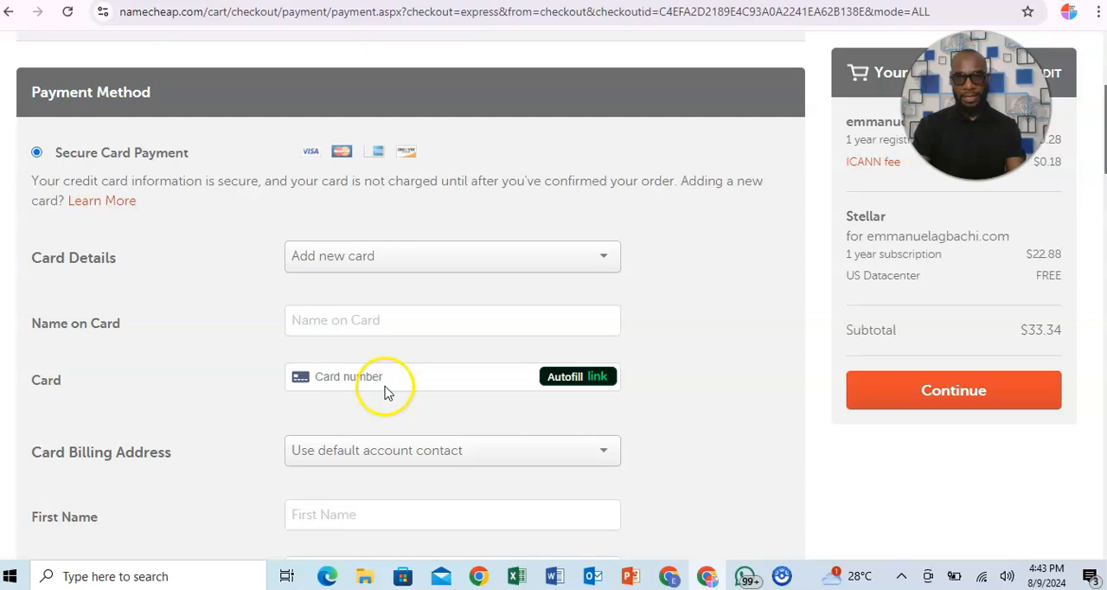
scroll(1089, 185, "down", 2)
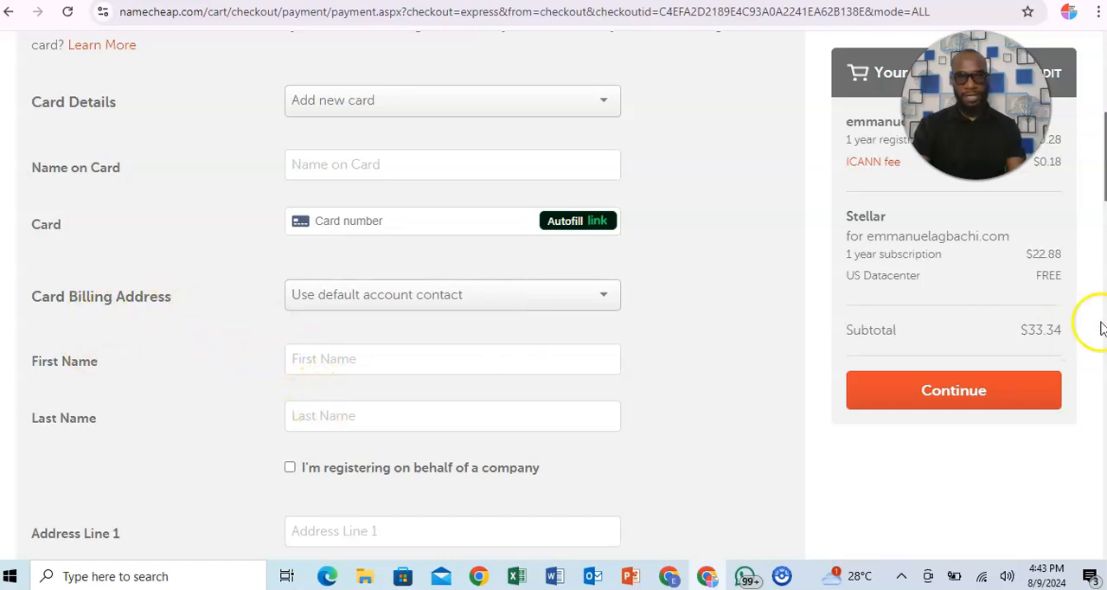
scroll(415, 346, "down", 3)
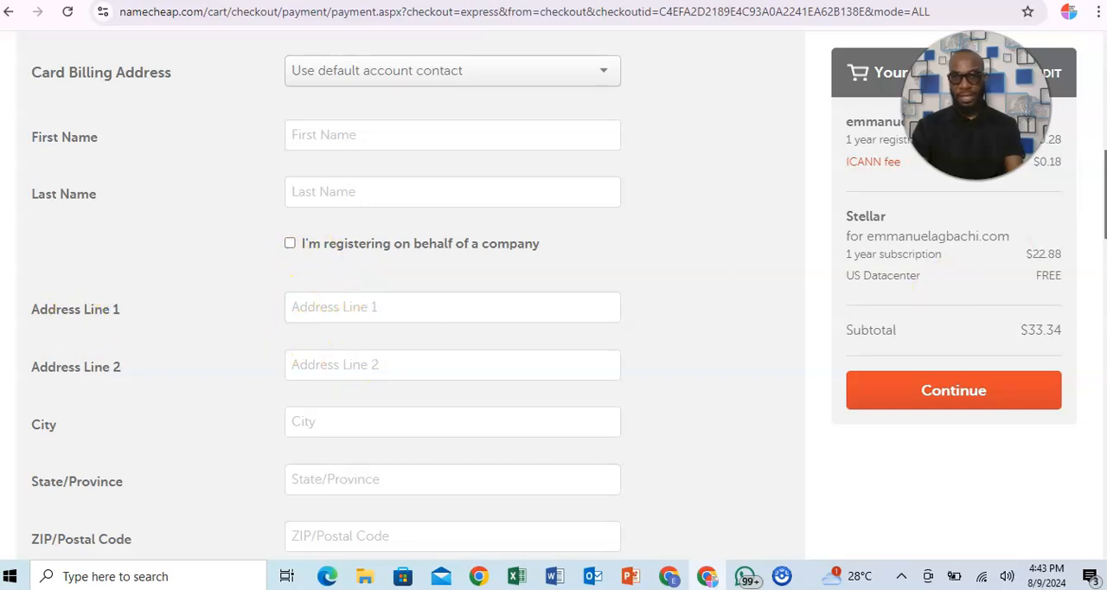
scroll(945, 295, "down", 2)
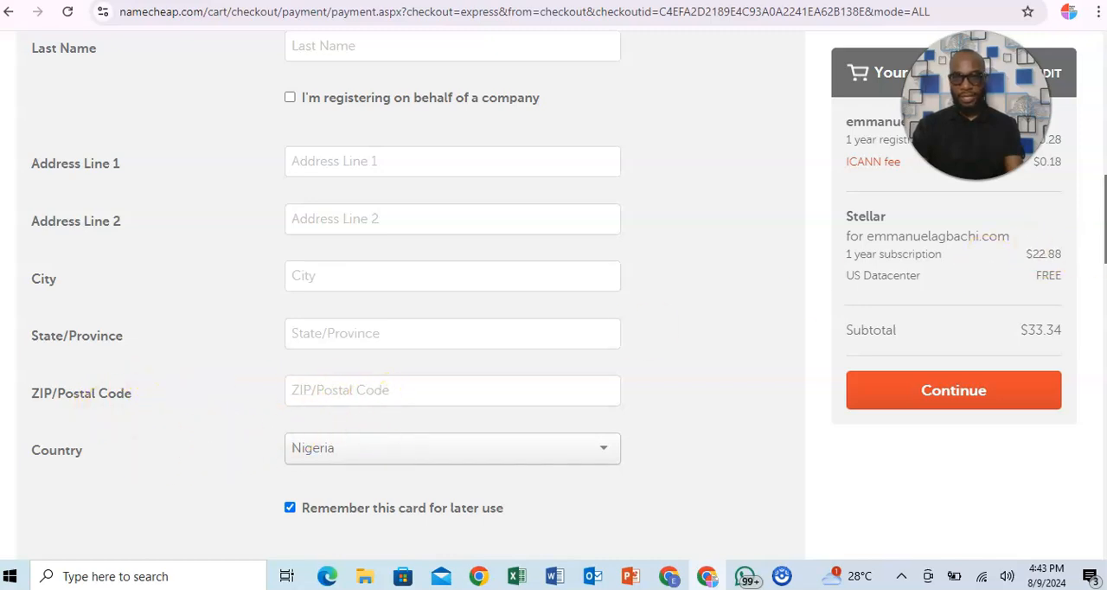
scroll(507, 322, "down", 3)
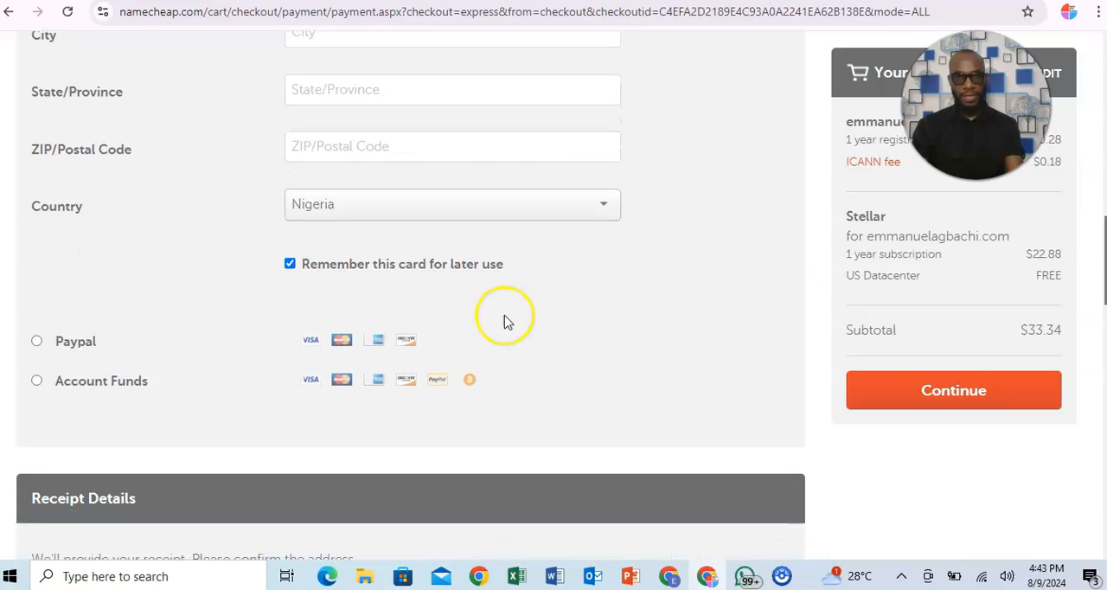
Turn off remembering the card for later use and review the renewal settings for the purchase.
left_click(290, 264)
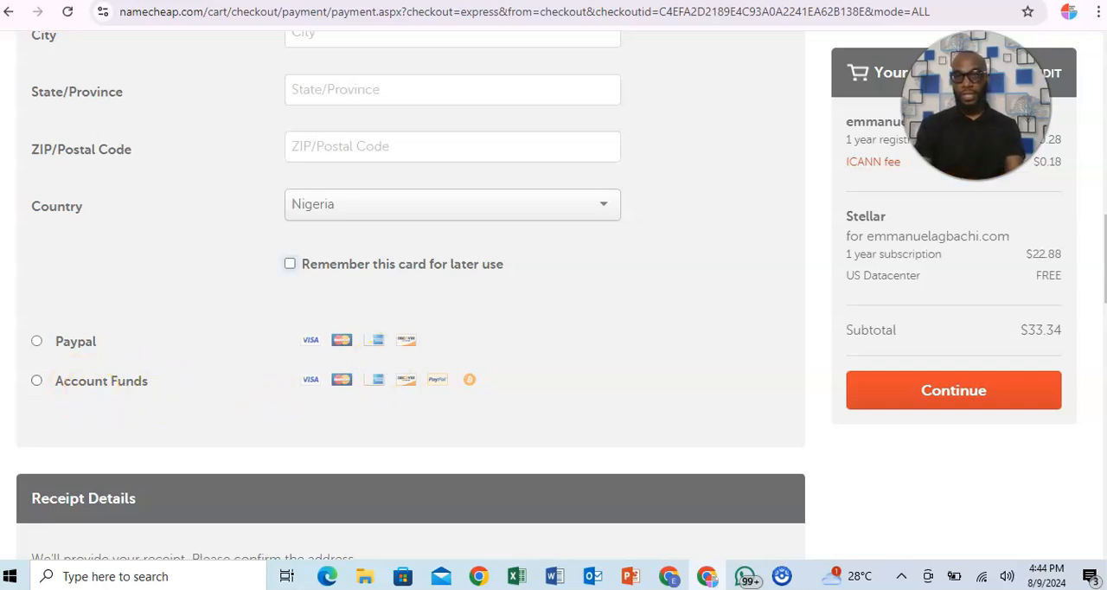
scroll(411, 294, "down", 8)
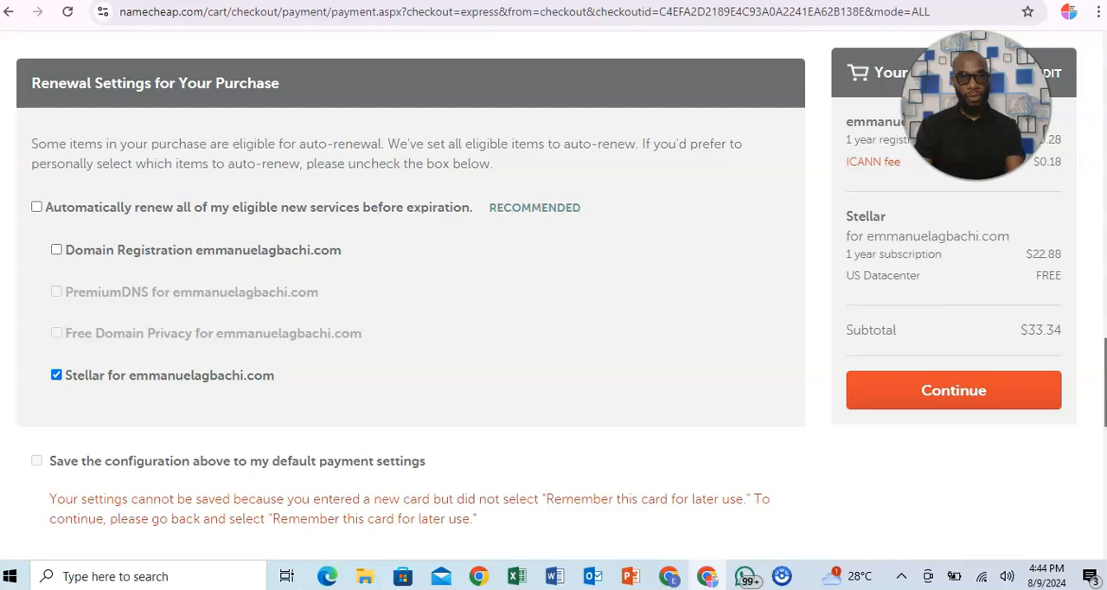
scroll(410, 294, "down", 3)
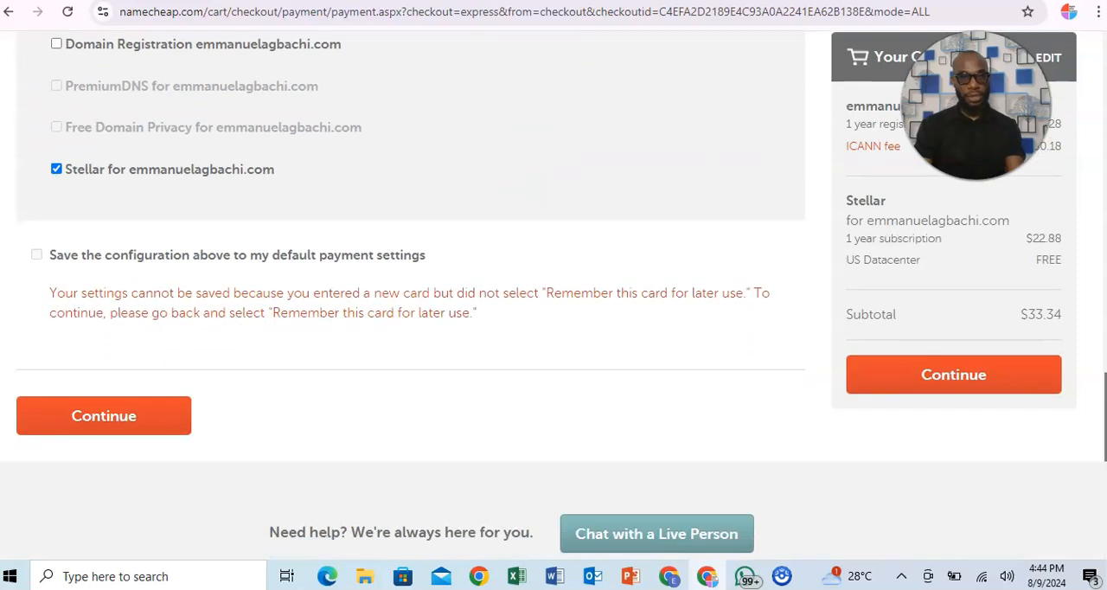
scroll(554, 291, "down", 1)
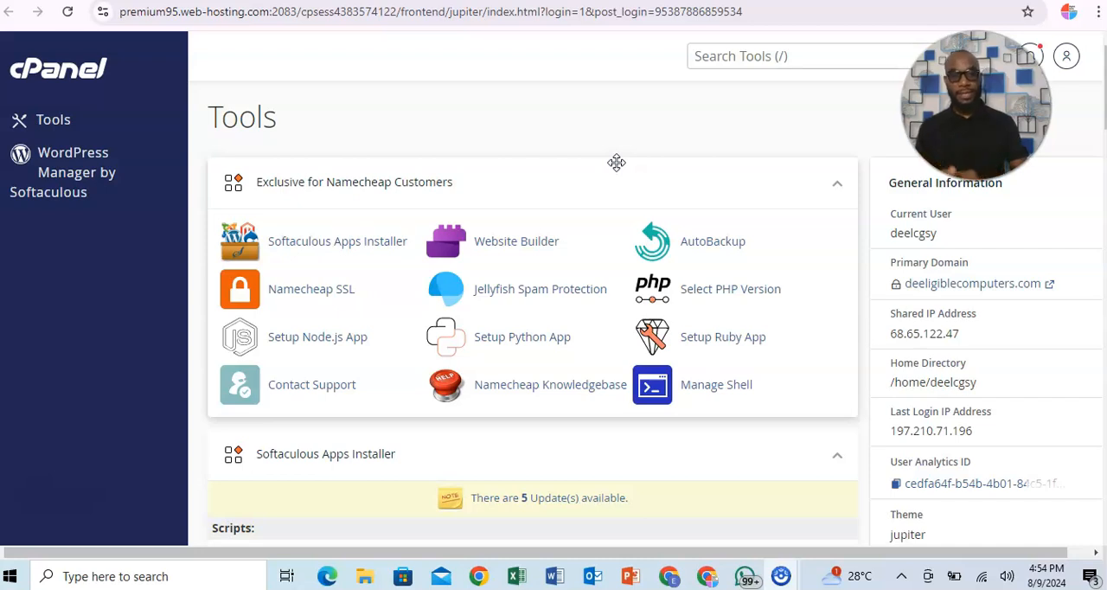
In cPanel, open WordPress Manager by Softaculous and start a new WordPress installation.
left_click_drag(1105, 82, 1105, 430)
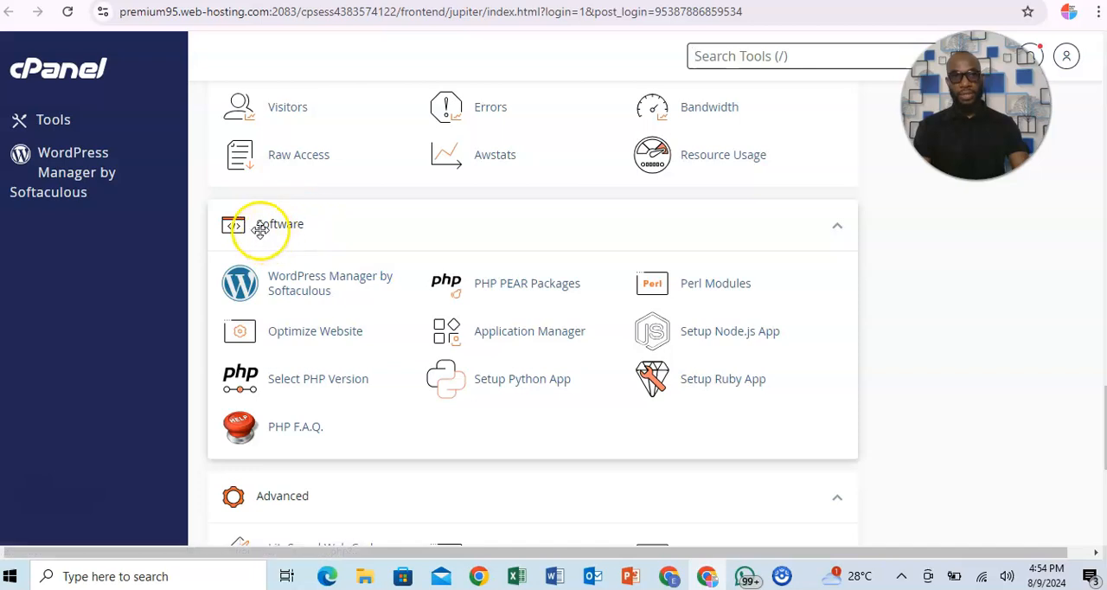
left_click(313, 287)
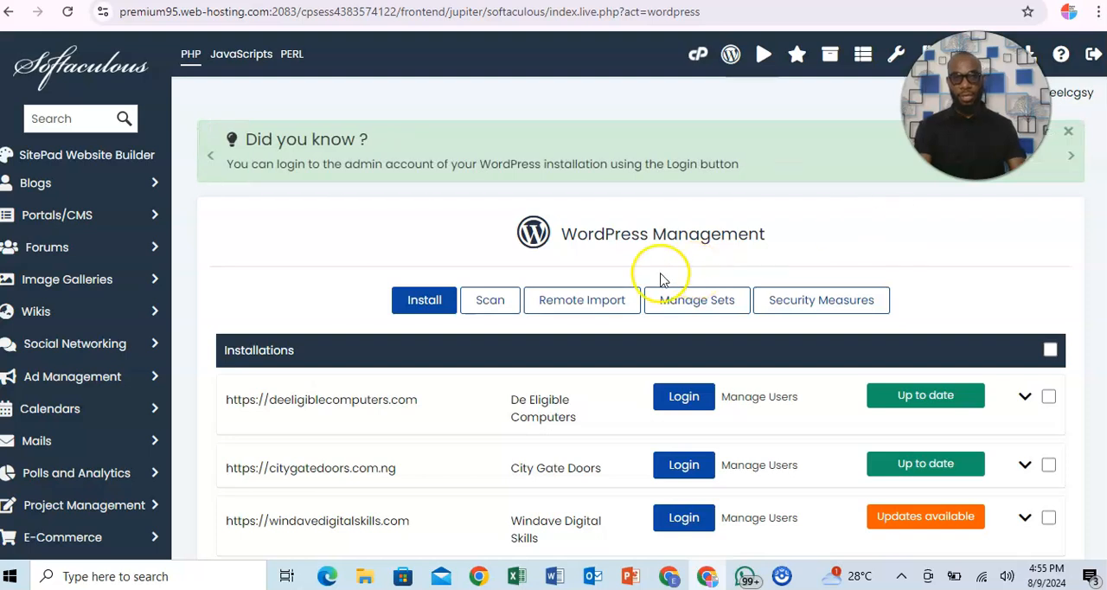
left_click(426, 308)
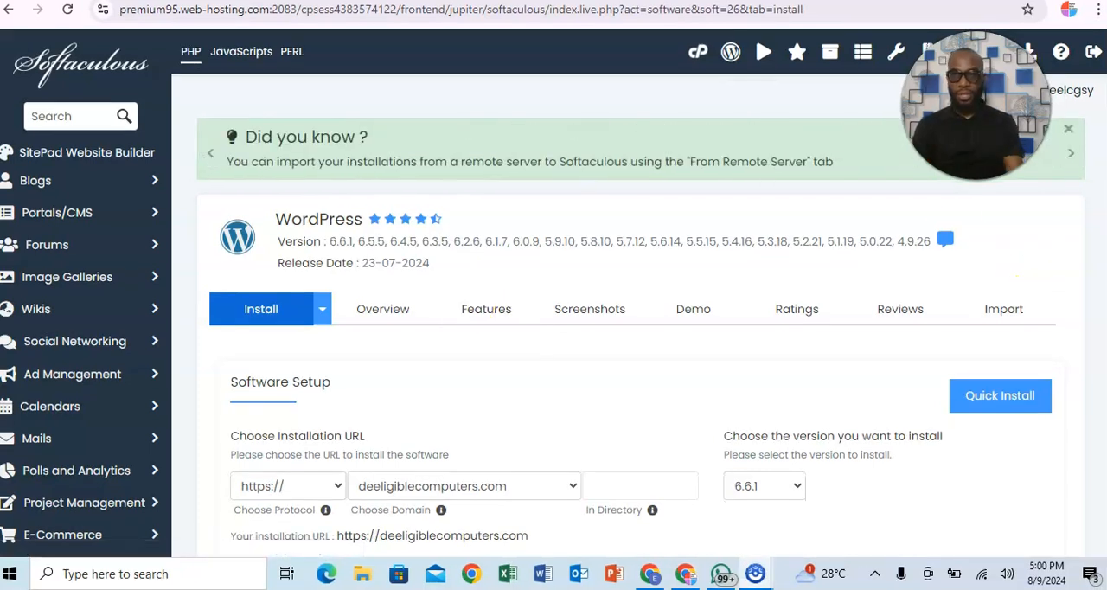
scroll(553, 346, "down", 2)
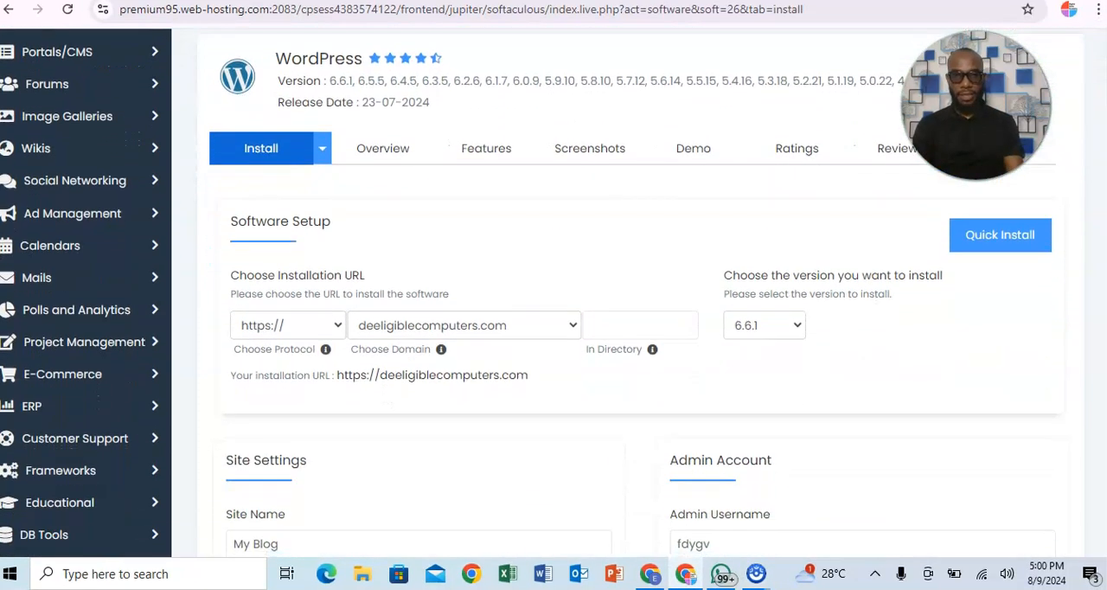
scroll(553, 346, "down", 1)
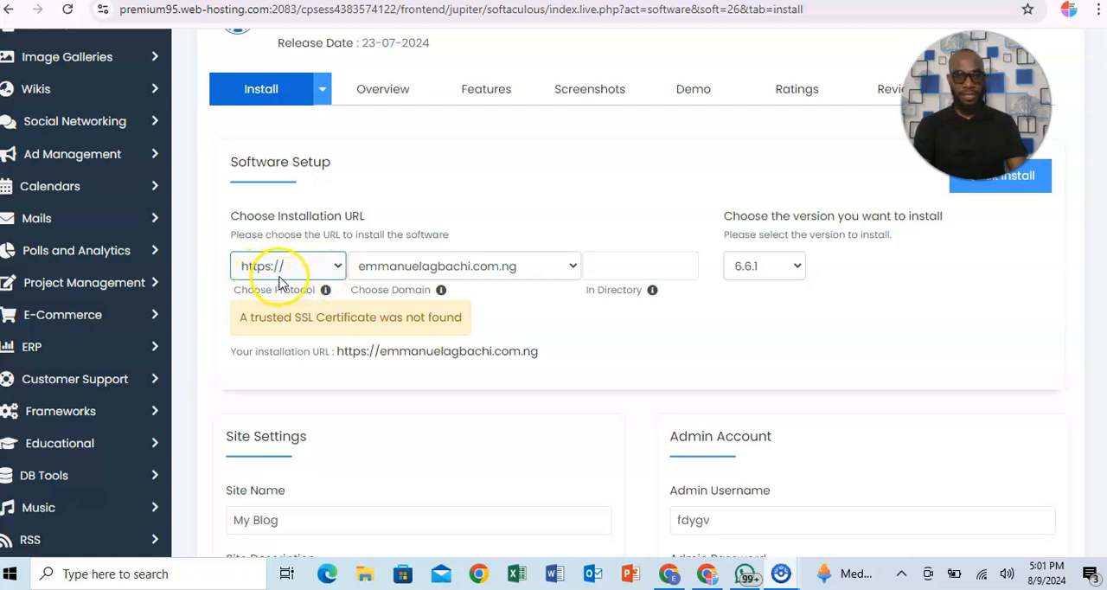
left_click(337, 266)
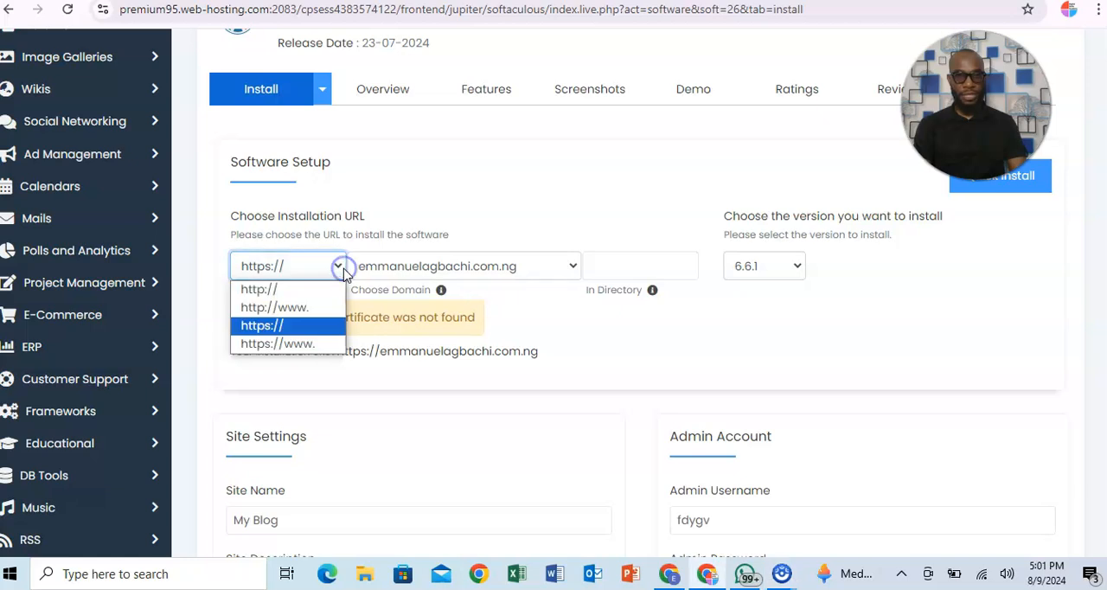
left_click(301, 326)
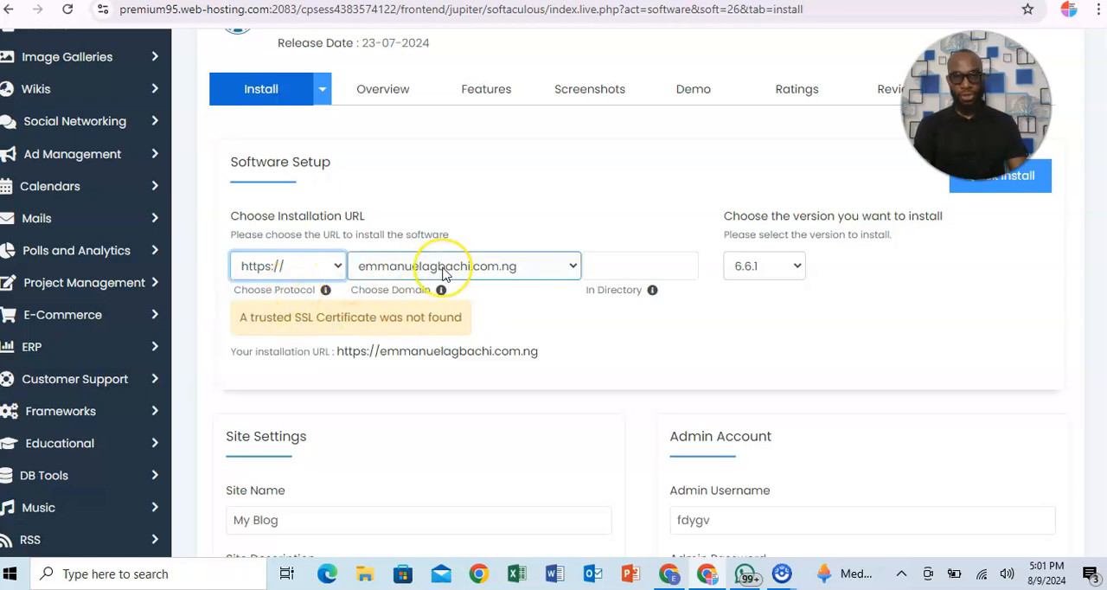
left_click(631, 268)
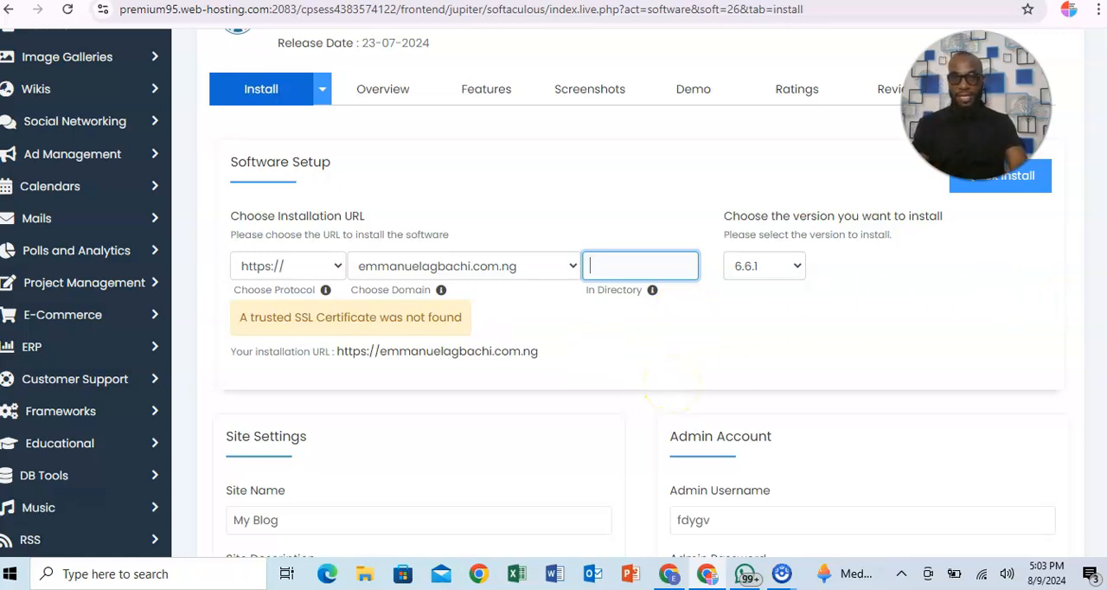
Replace the default site name with the site owner's full name.
scroll(670, 380, "down", 3)
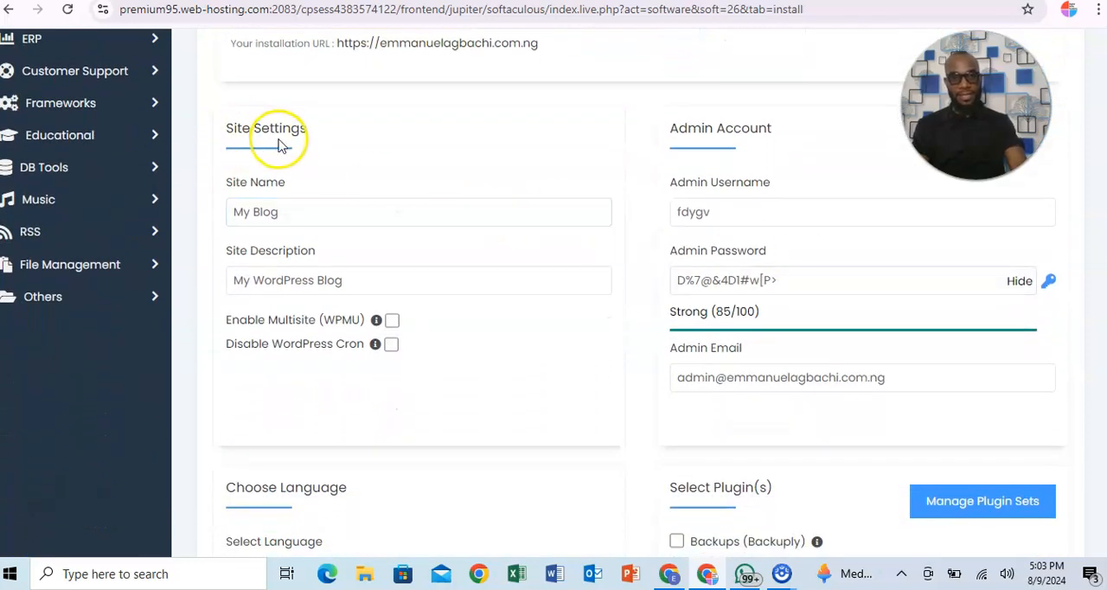
left_click(295, 217)
key("BackSpace")
key("BackSpace")
key("BackSpace")
key("BackSpace")
key("BackSpace")
key("BackSpace")
key("BackSpace")
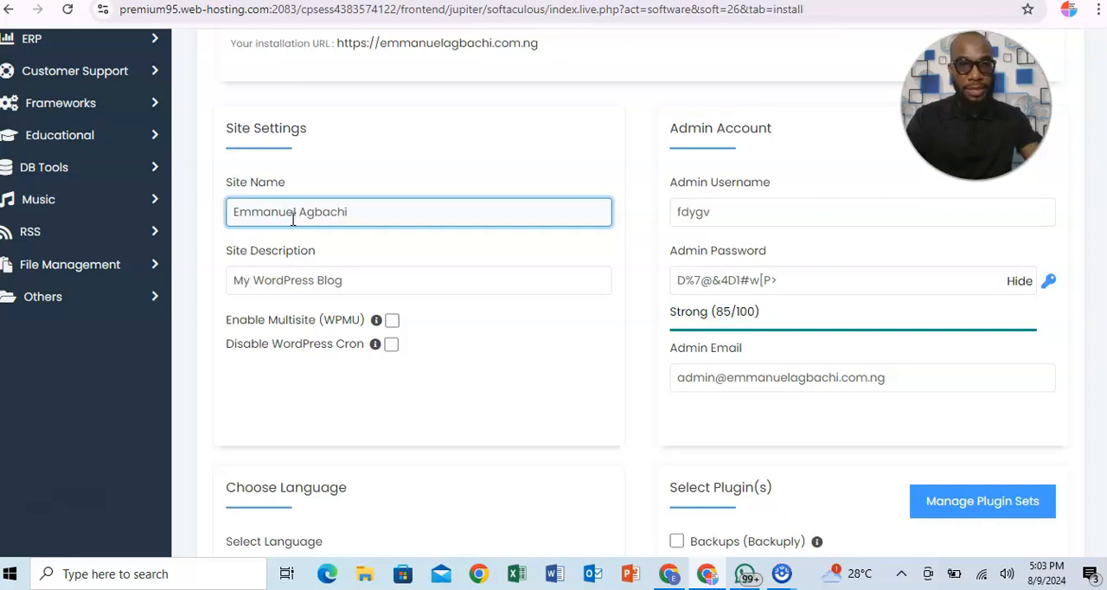
Replace the default site description with "Helping you build wealth online".
left_click(363, 287)
key("BackSpace")
key("BackSpace")
key("BackSpace")
key("BackSpace")
key("BackSpace")
key("BackSpace")
key("BackSpace")
key("BackSpace")
key("BackSpace")
key("BackSpace")
key("BackSpace")
key("BackSpace")
key("BackSpace")
key("BackSpace")
key("BackSpace")
key("BackSpace")
key("BackSpace")
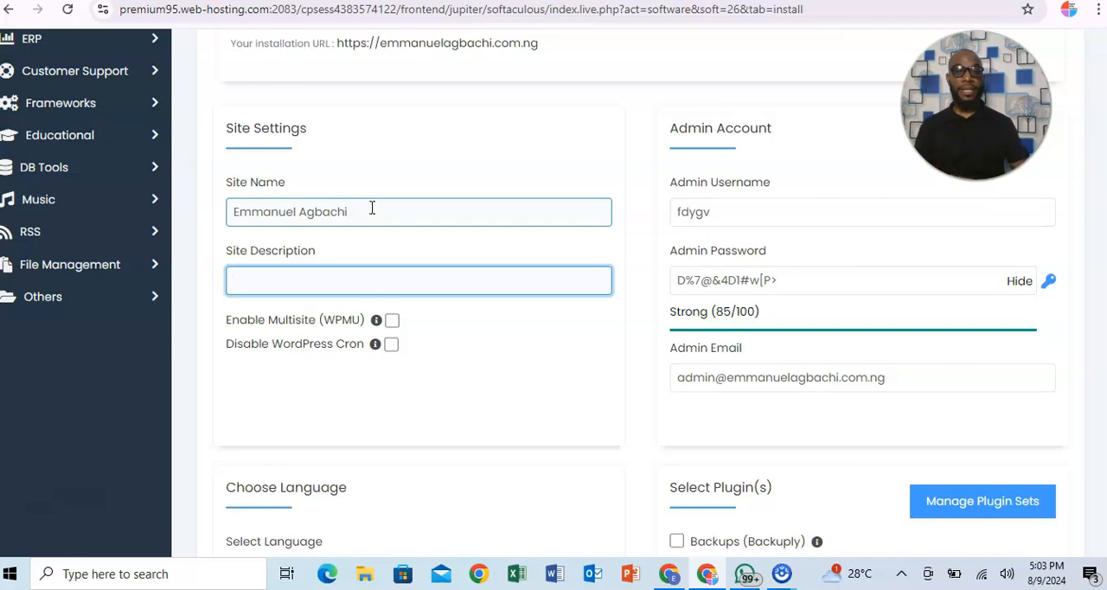
left_click(368, 275)
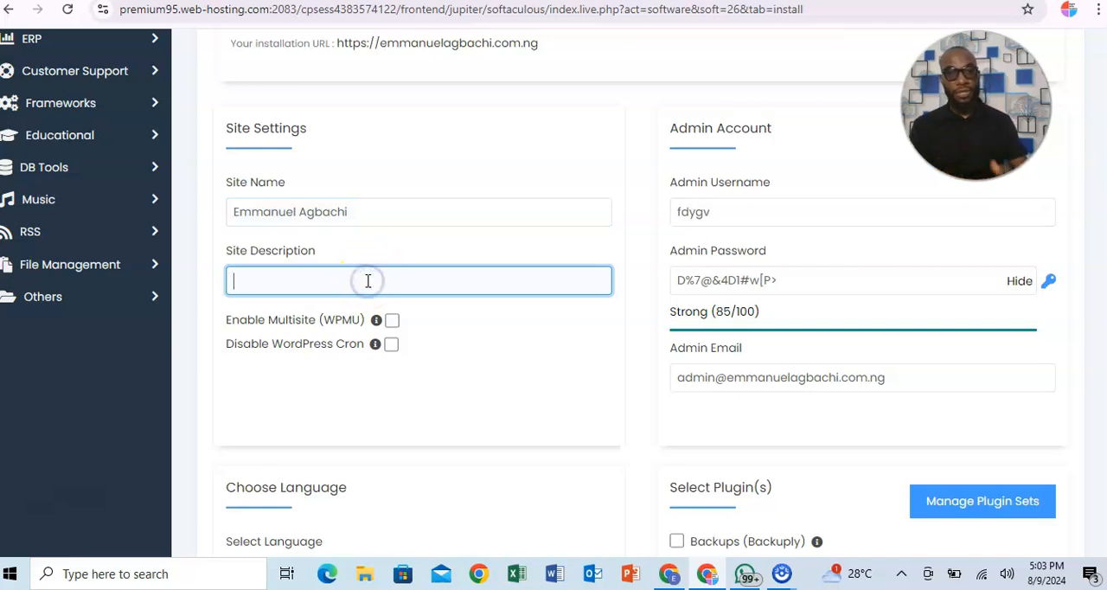
type("H")
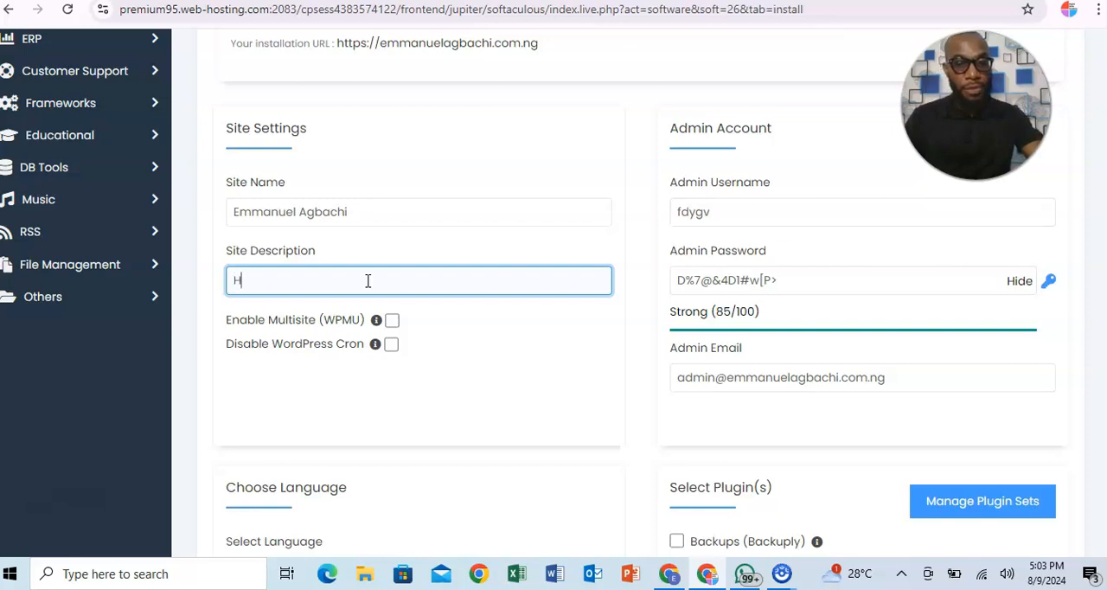
type("elping yo")
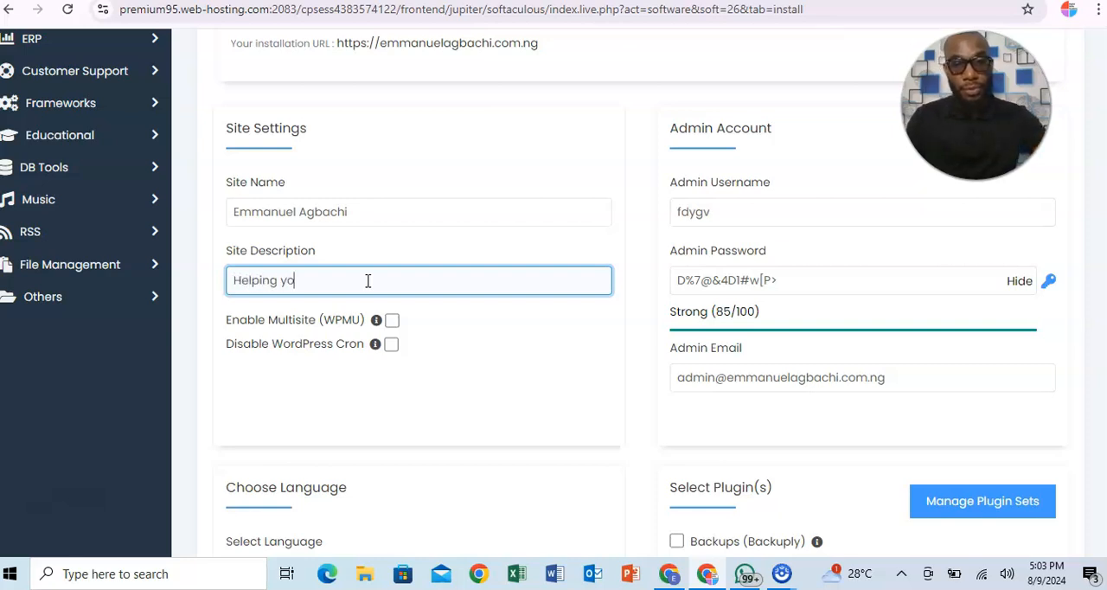
type("u build wealth online")
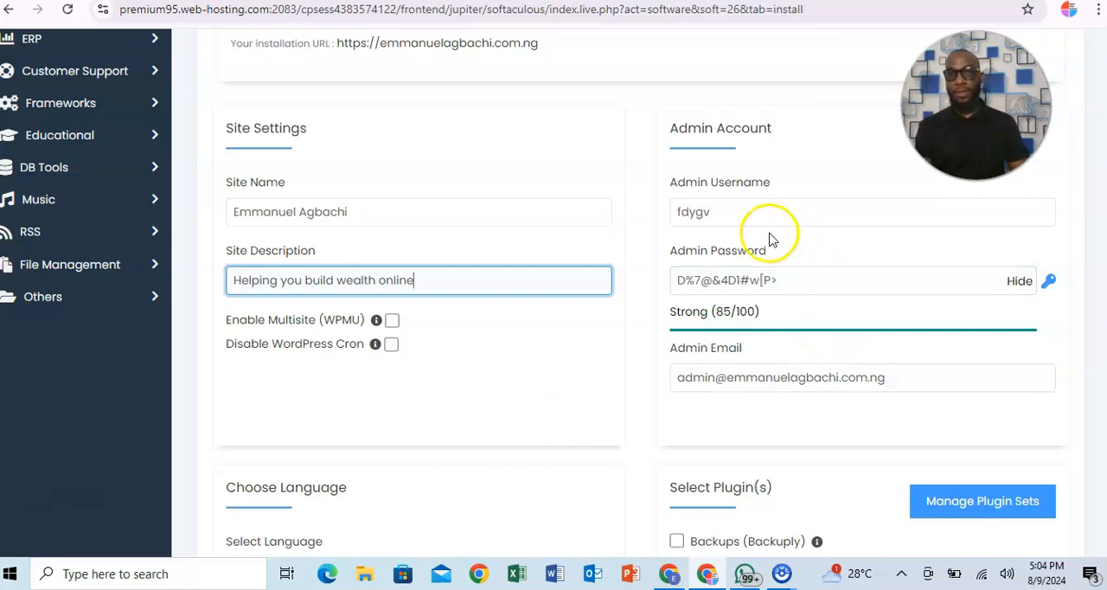
Clear the prefilled username, password and email of the admin account.
left_click(723, 209)
key("BackSpace")
key("BackSpace")
key("BackSpace")
key("BackSpace")
key("BackSpace")
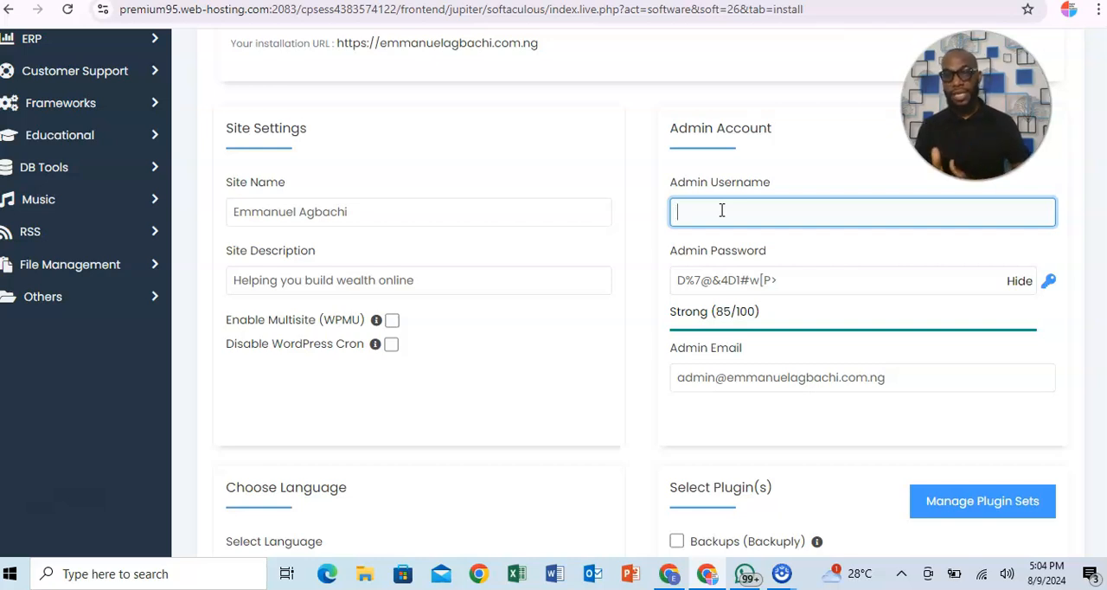
left_click(798, 282)
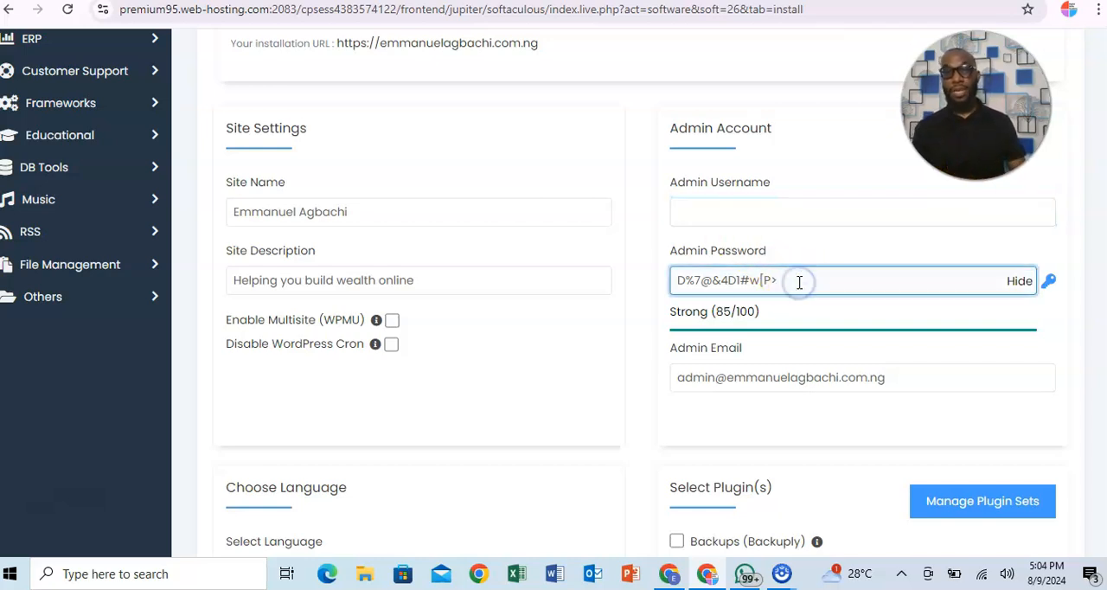
key("BackSpace")
key("BackSpace")
key("BackSpace")
key("BackSpace")
key("BackSpace")
key("BackSpace")
key("BackSpace")
key("BackSpace")
key("BackSpace")
key("BackSpace")
key("BackSpace")
key("BackSpace")
key("BackSpace")
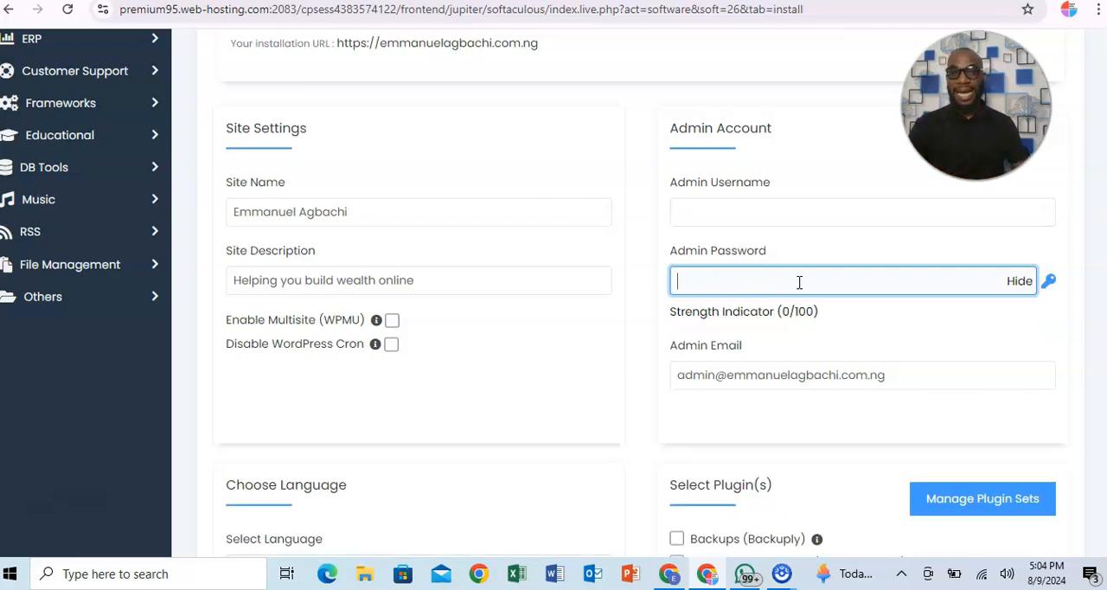
left_click(907, 376)
key("BackSpace")
key("BackSpace")
key("BackSpace")
key("BackSpace")
key("BackSpace")
key("BackSpace")
key("BackSpace")
key("BackSpace")
key("BackSpace")
key("BackSpace")
key("BackSpace")
key("BackSpace")
key("BackSpace")
key("BackSpace")
key("BackSpace")
key("BackSpace")
key("BackSpace")
key("BackSpace")
key("BackSpace")
key("BackSpace")
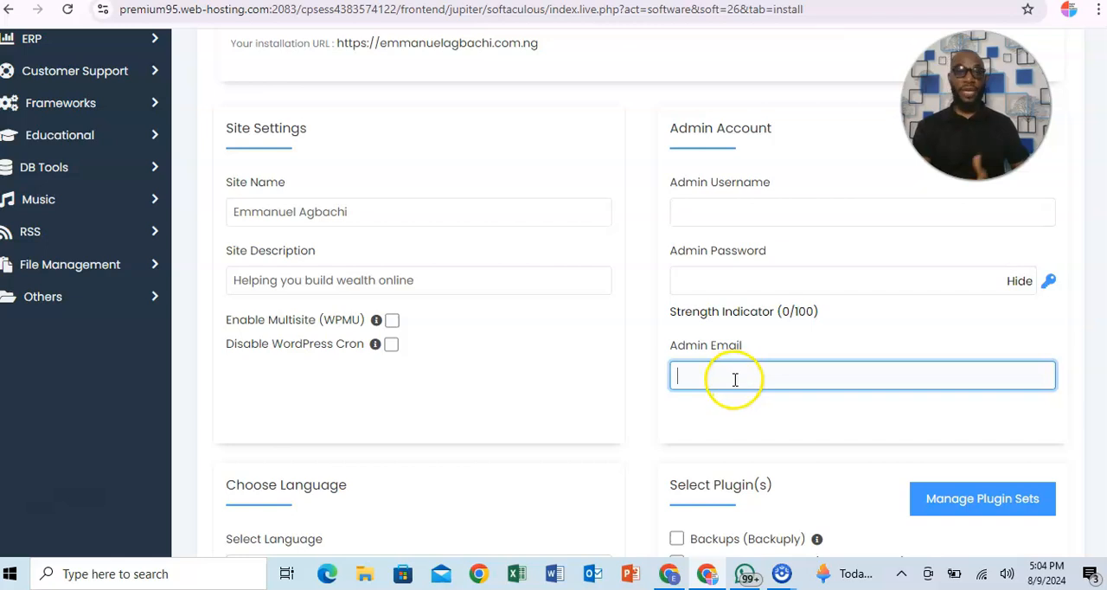
Fill in the username of the WordPress admin account.
left_click(712, 215)
left_click(706, 282)
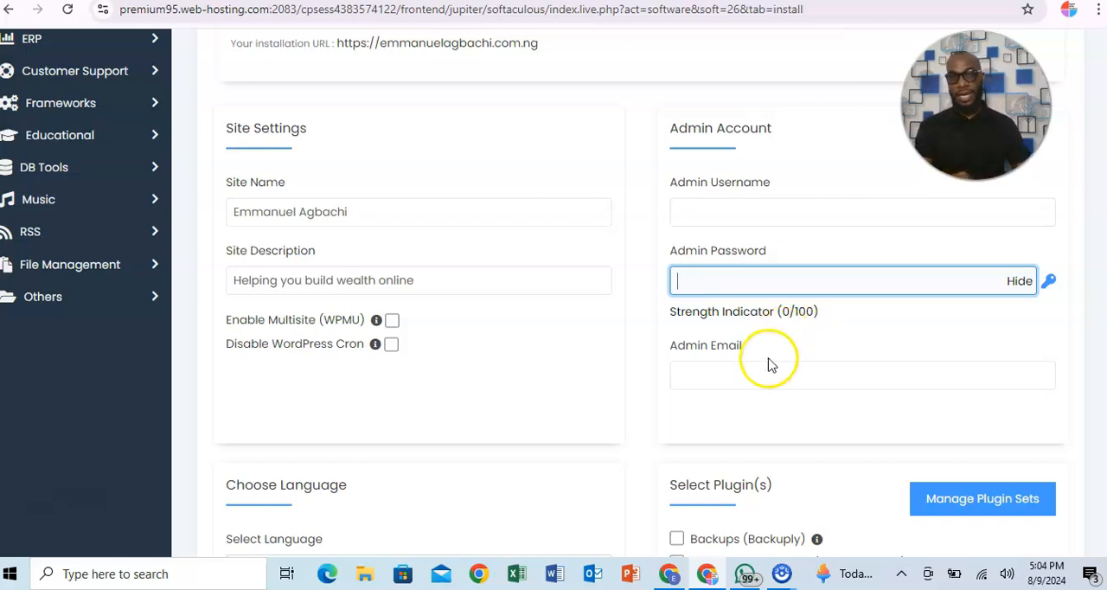
left_click(747, 375)
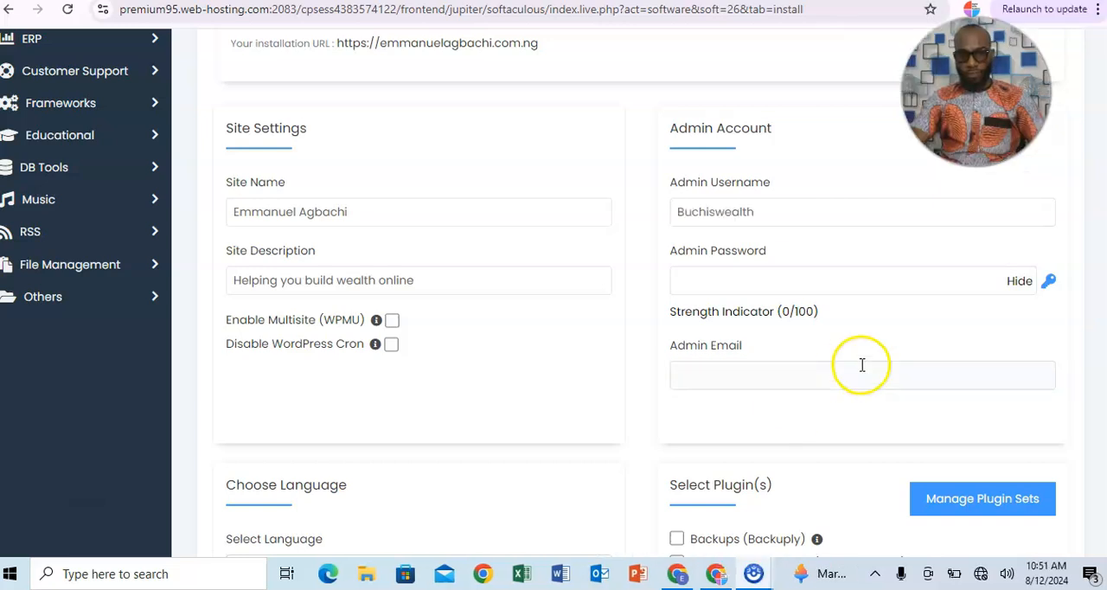
left_click(840, 368)
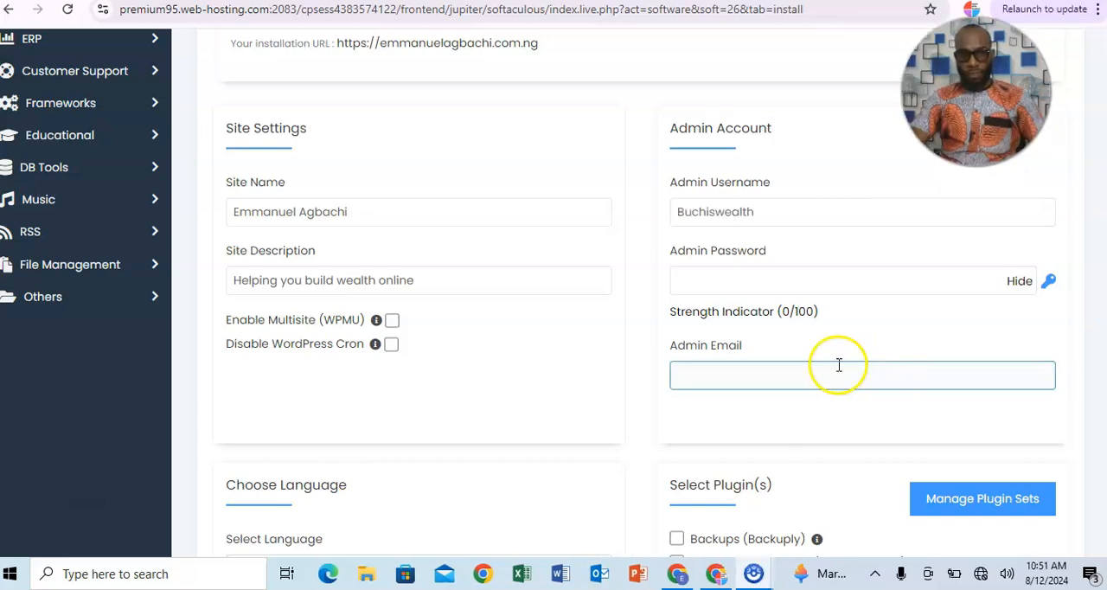
left_click(830, 280)
Check the language choices for the WordPress installation, leaving English selected.
scroll(830, 280, "down", 2)
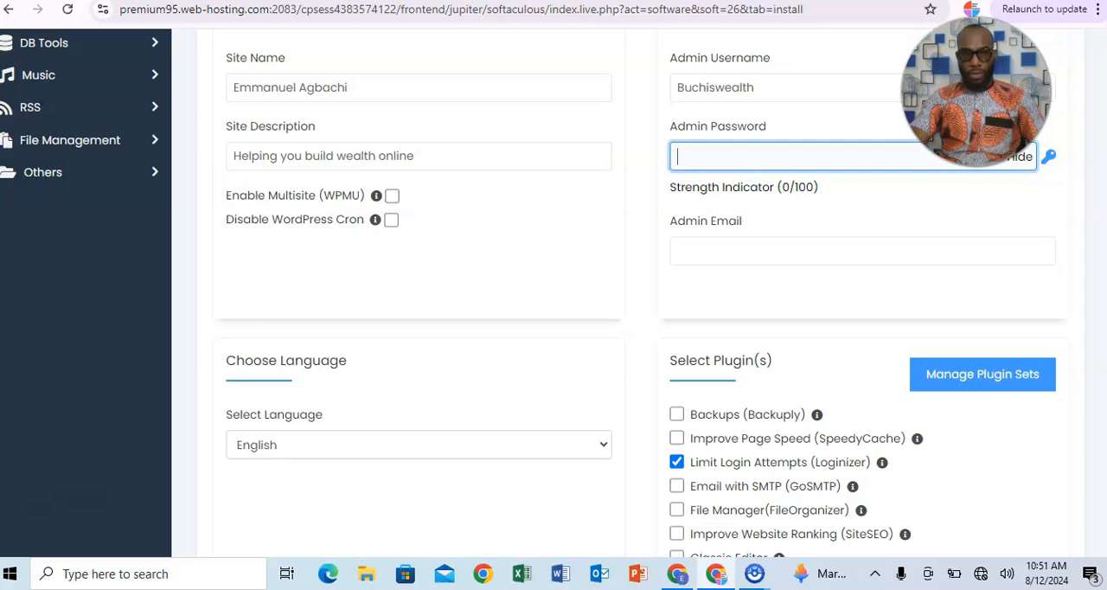
scroll(618, 293, "down", 2)
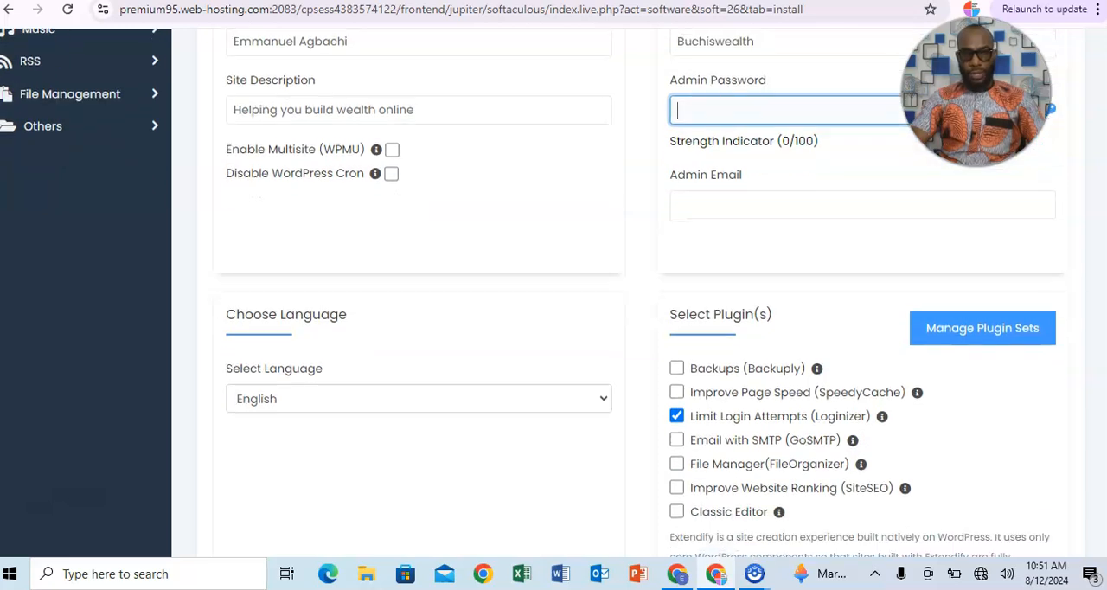
scroll(618, 292, "down", 2)
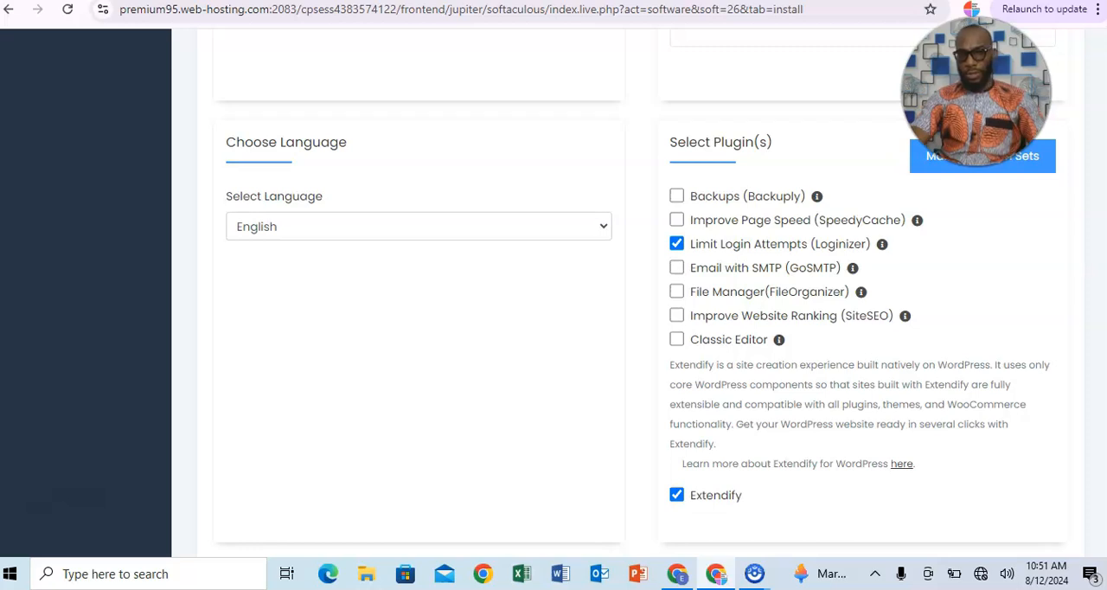
scroll(639, 313, "down", 1)
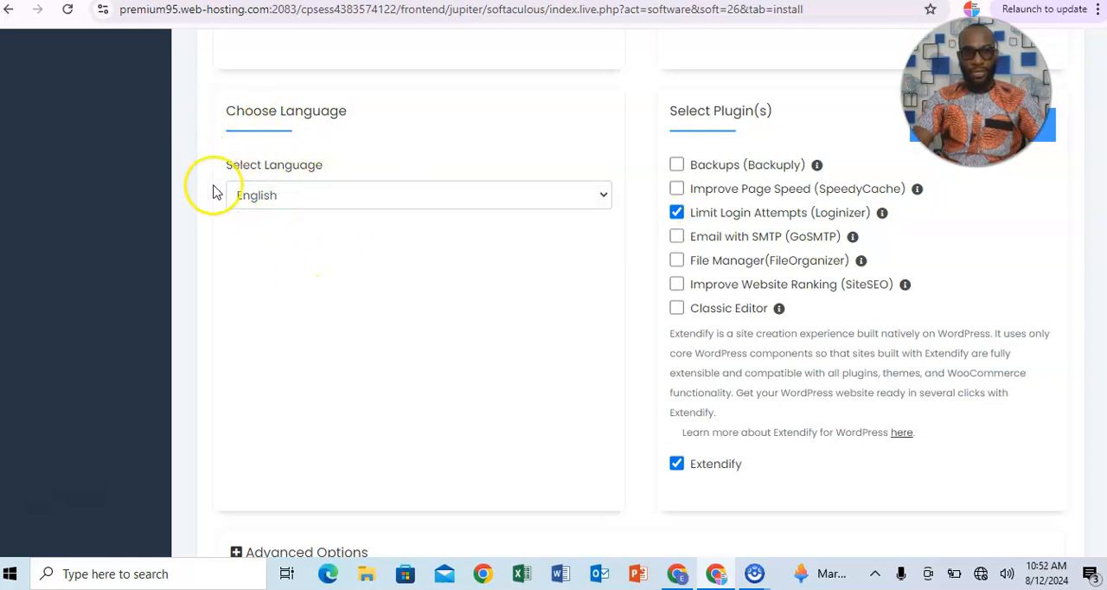
left_click(607, 201)
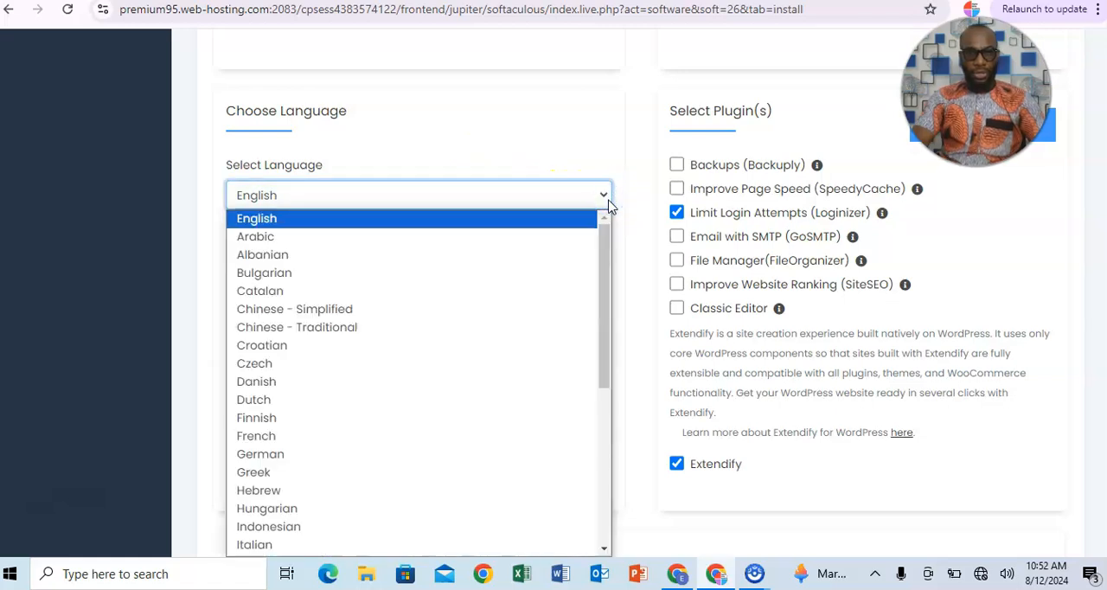
left_click(605, 197)
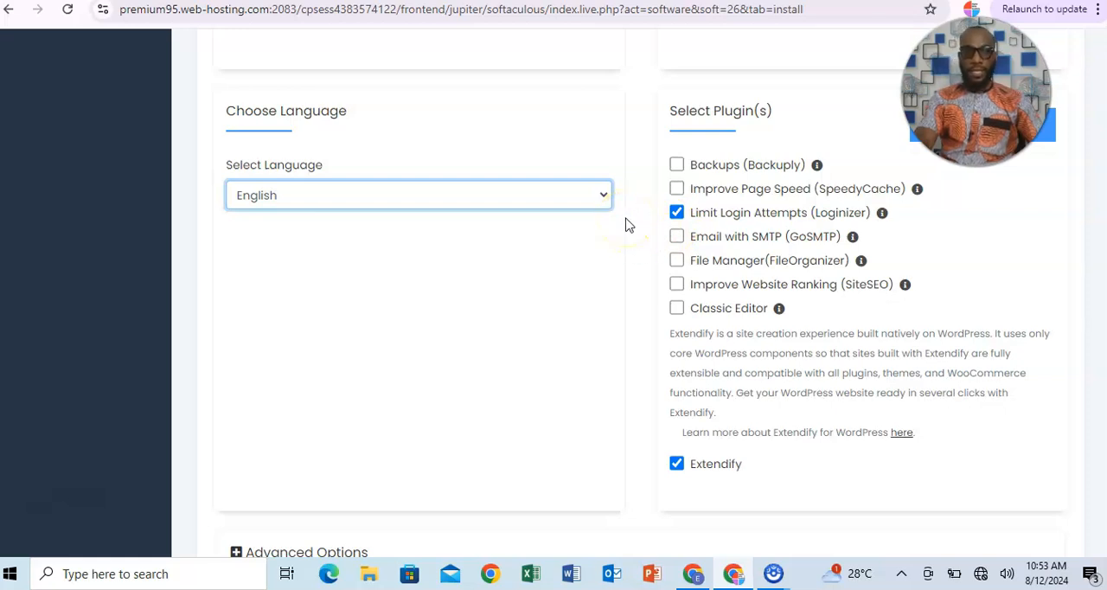
Add the Backups (Backuply) and Classic Editor plugins to the WordPress installation.
left_click(675, 165)
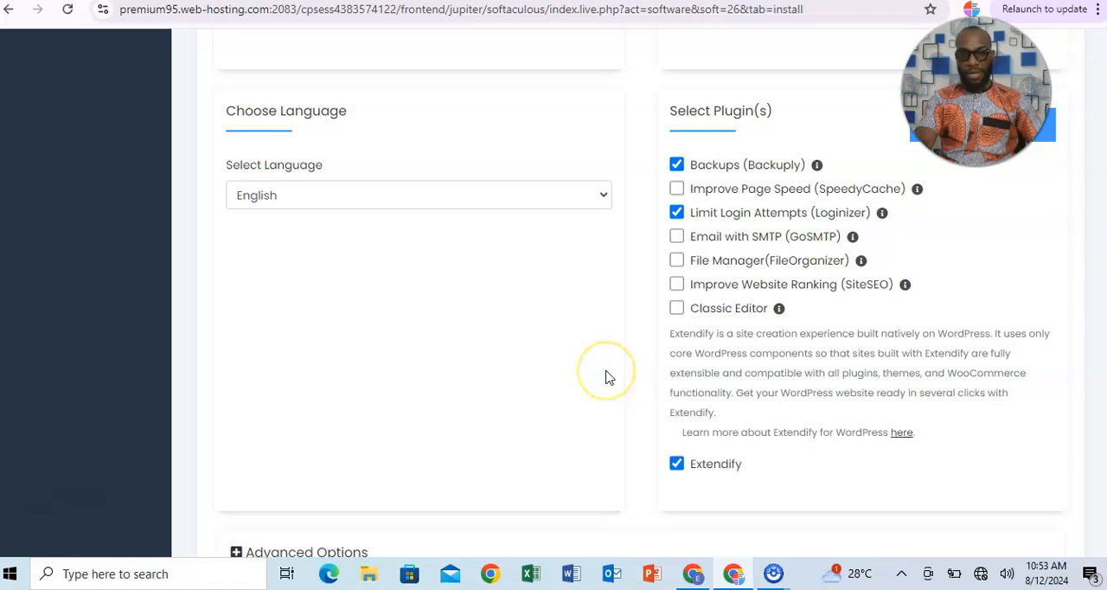
left_click(677, 309)
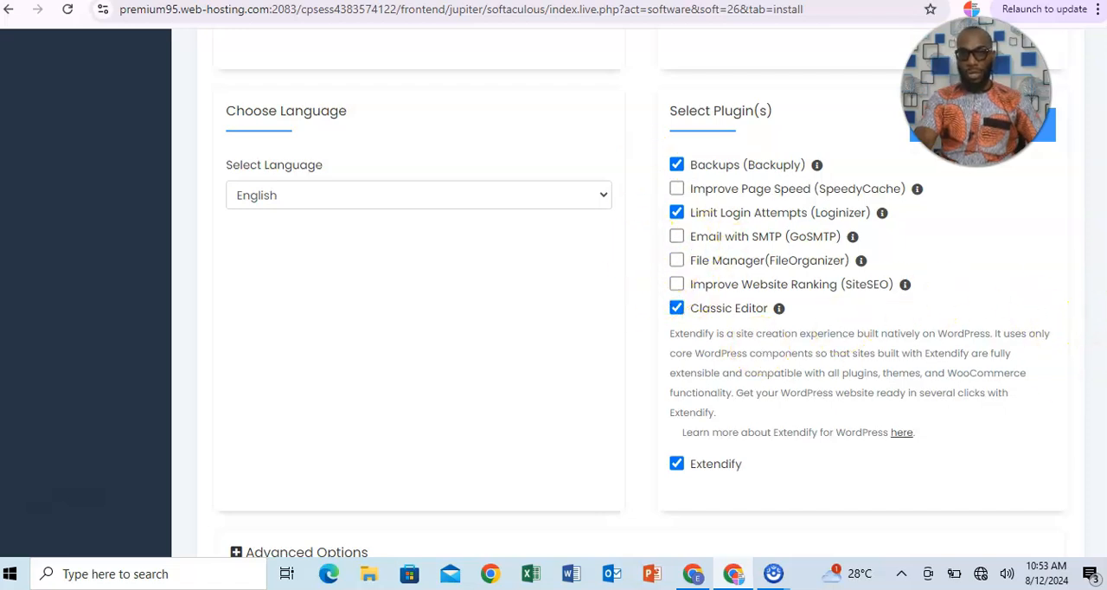
scroll(640, 298, "down", 1)
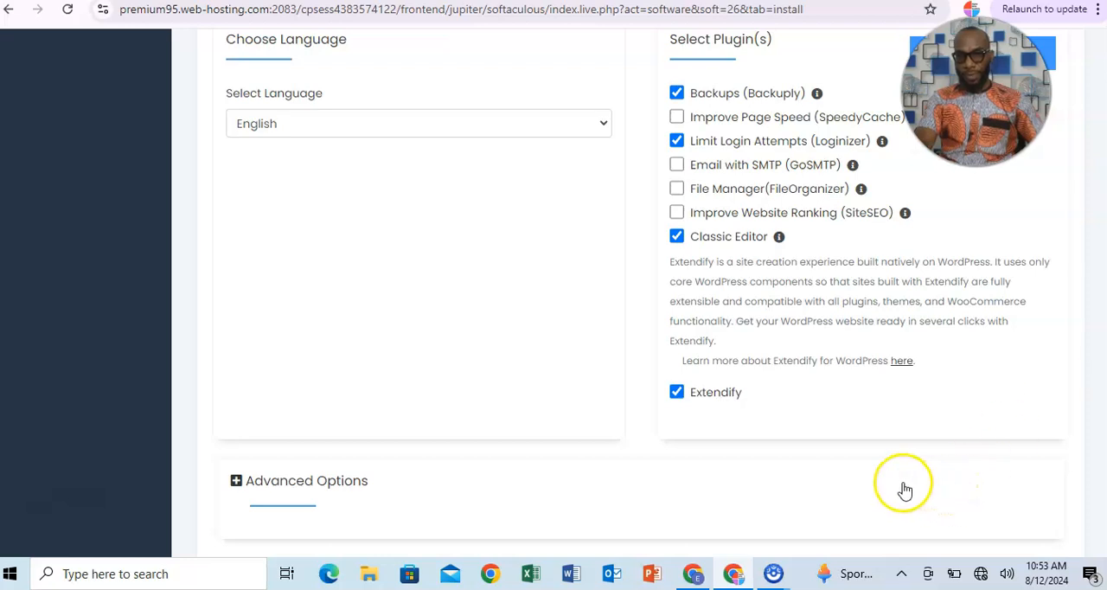
scroll(640, 292, "down", 2)
scroll(640, 291, "up", 4)
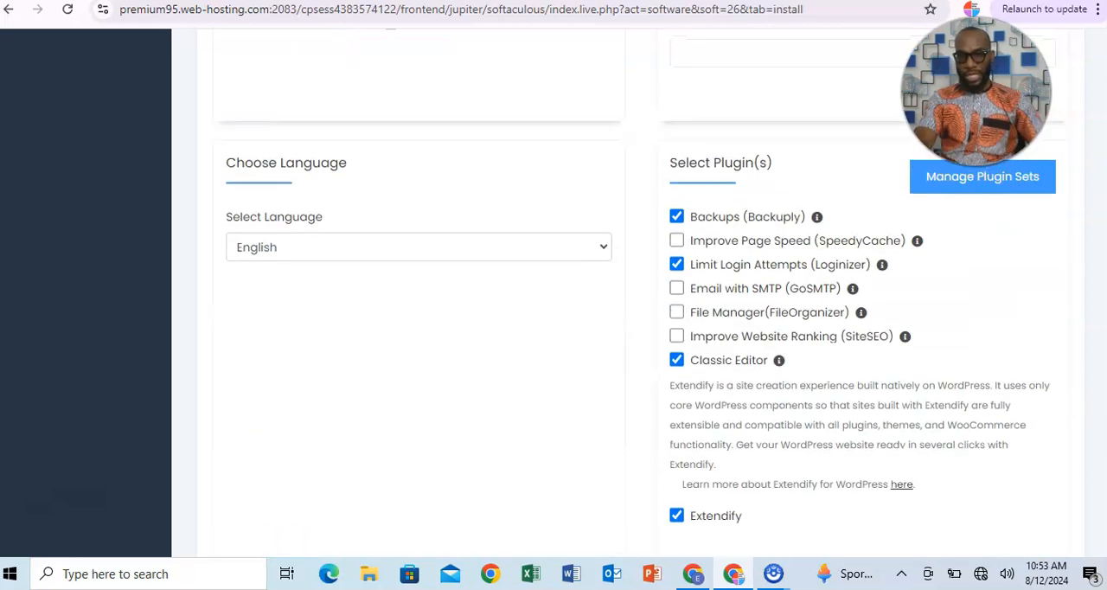
Review the plugin selection and the remaining sections of the installation form.
scroll(640, 291, "down", 1)
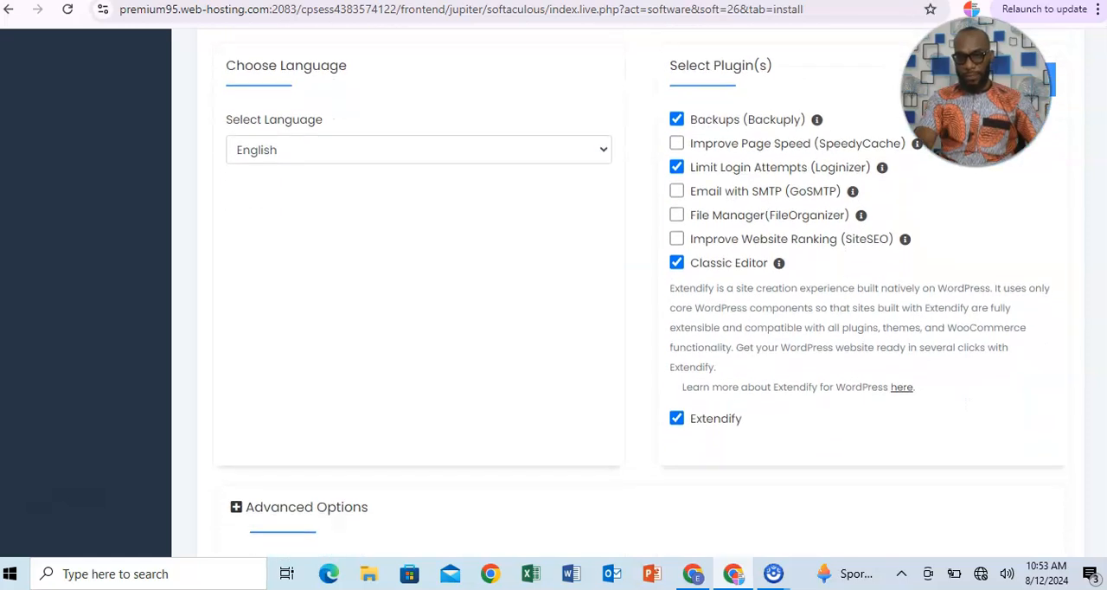
scroll(640, 292, "down", 1)
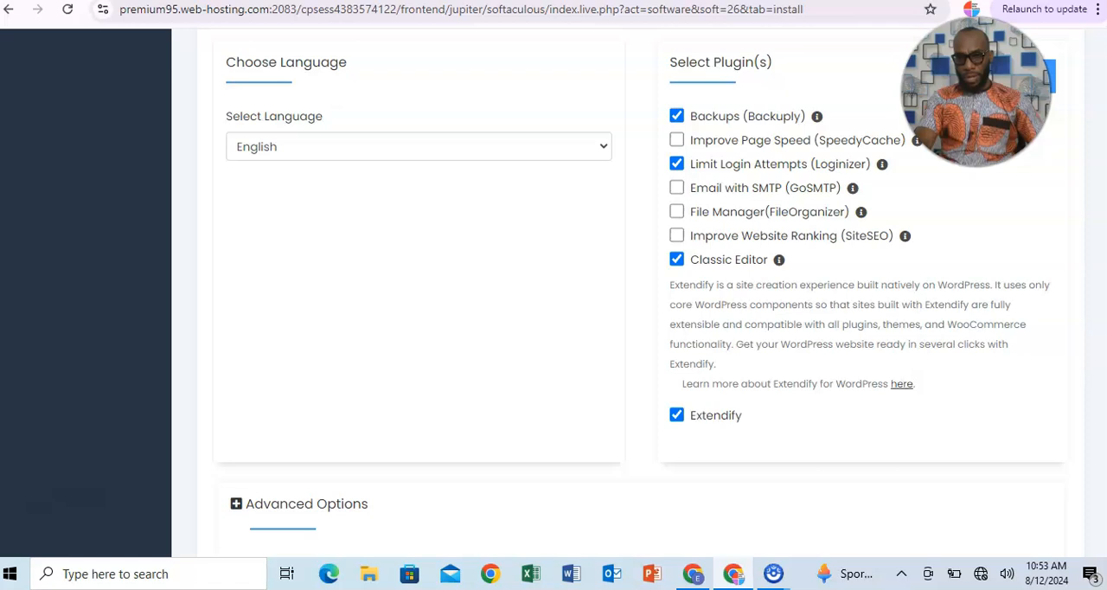
scroll(640, 291, "down", 1)
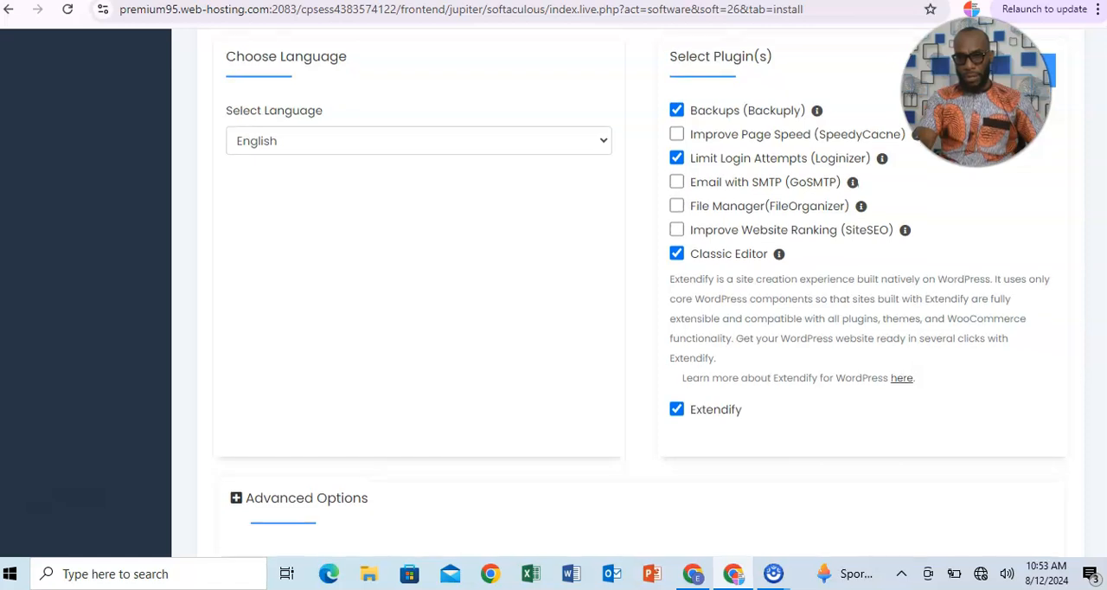
scroll(639, 291, "down", 1)
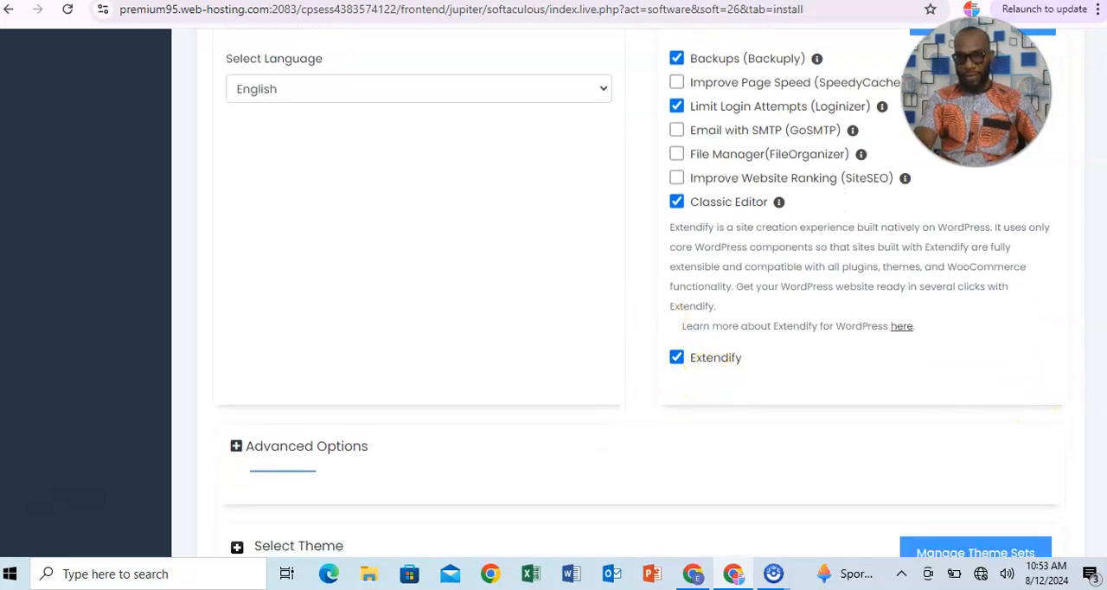
scroll(640, 292, "down", 1)
scroll(640, 292, "down", 3)
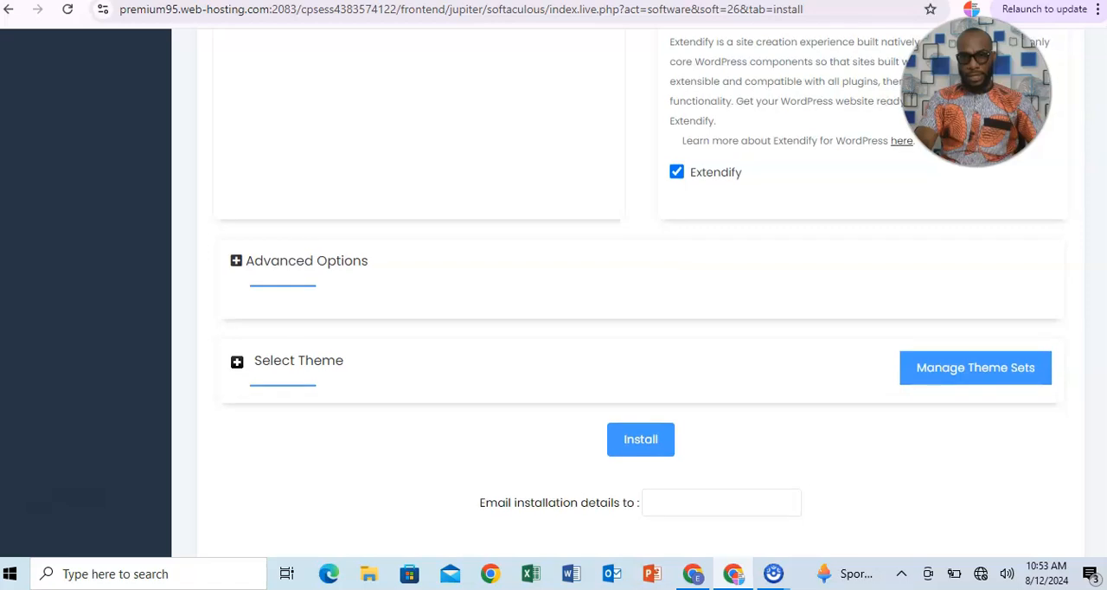
scroll(639, 292, "up", 2)
scroll(640, 291, "up", 3)
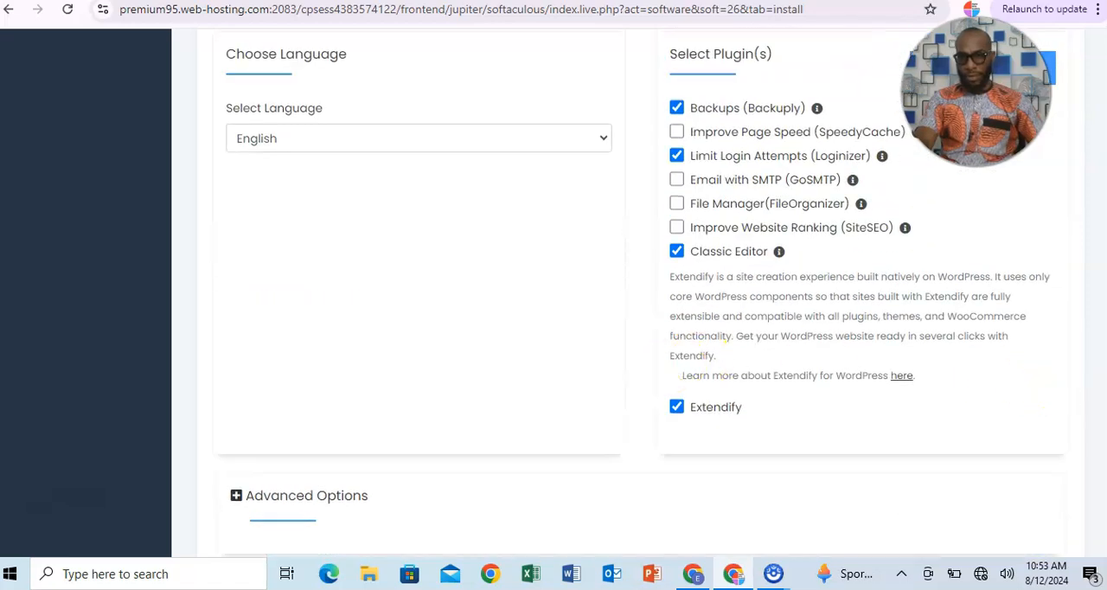
In the advanced options, set Auto Upgrade to any latest version available (Major as well as Minor) and turn off automatic WordPress theme upgrades.
scroll(640, 292, "down", 3)
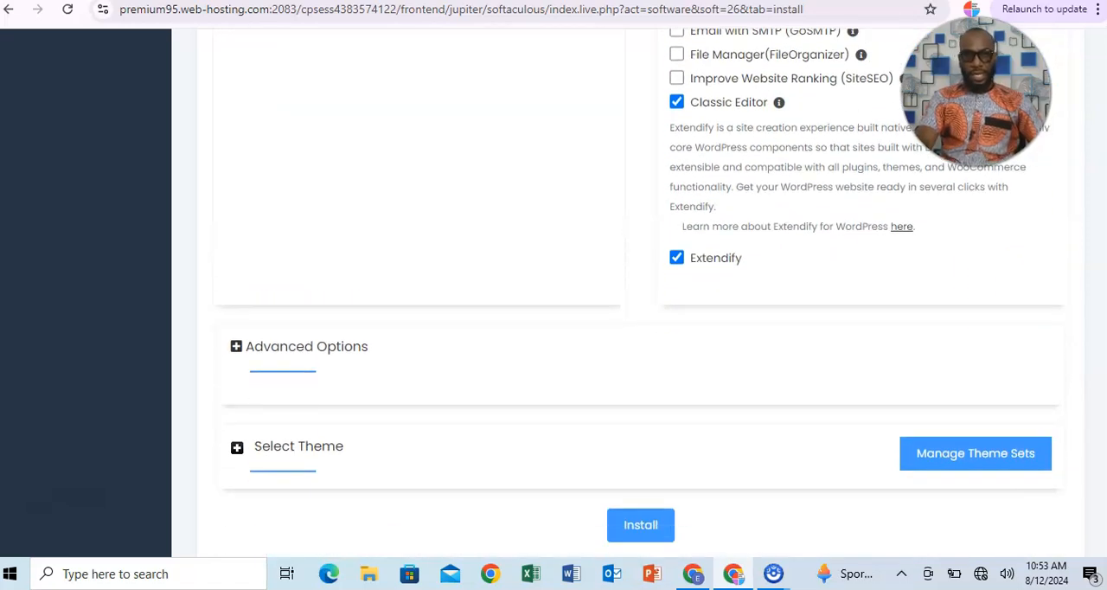
scroll(1078, 477, "down", 3)
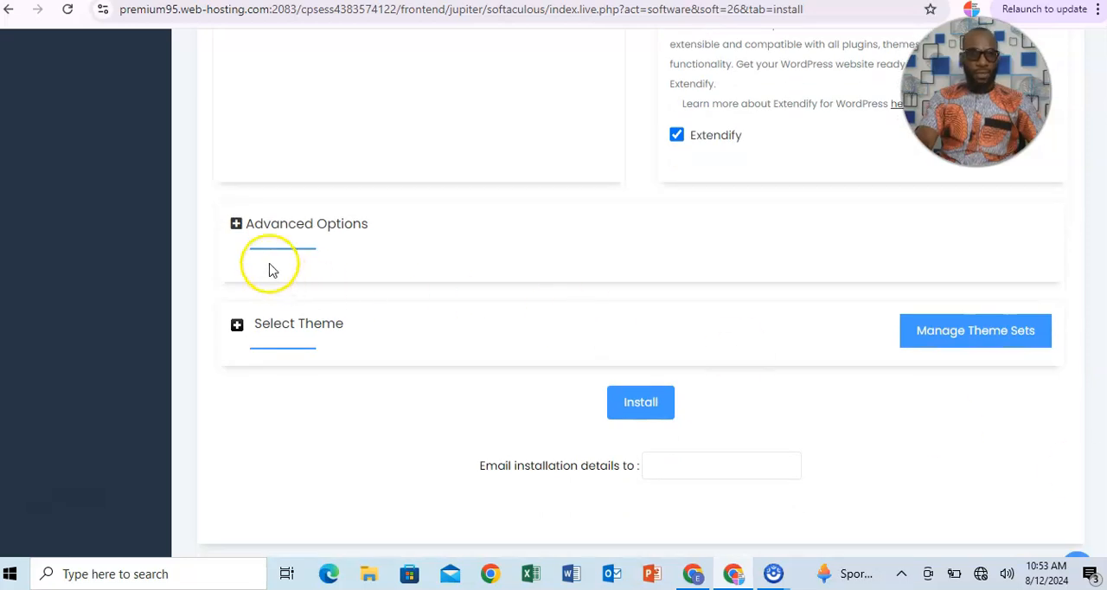
left_click(235, 227)
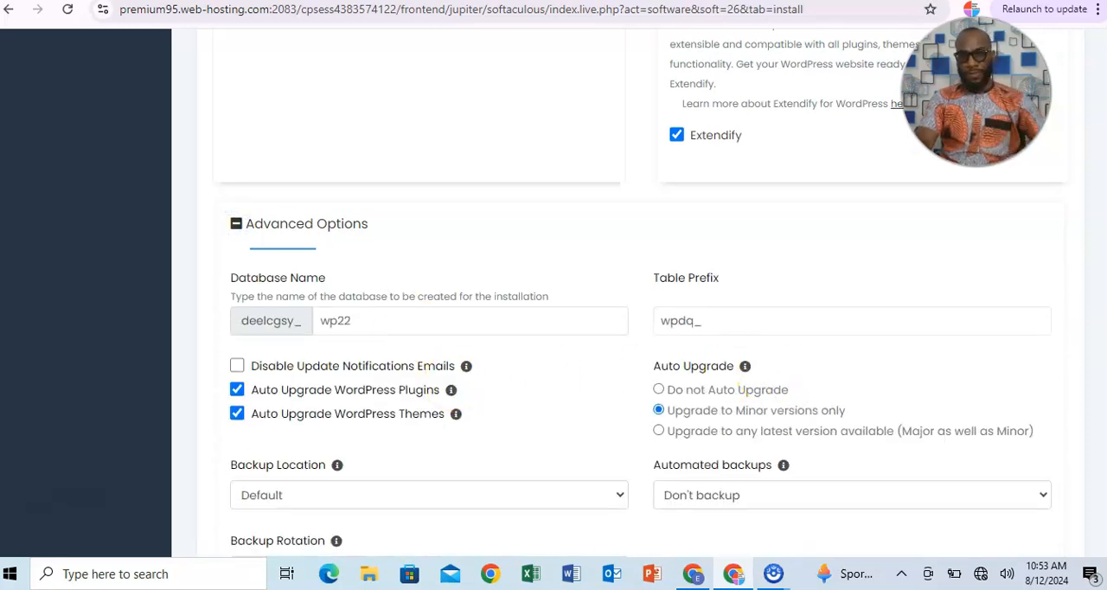
scroll(827, 376, "down", 1)
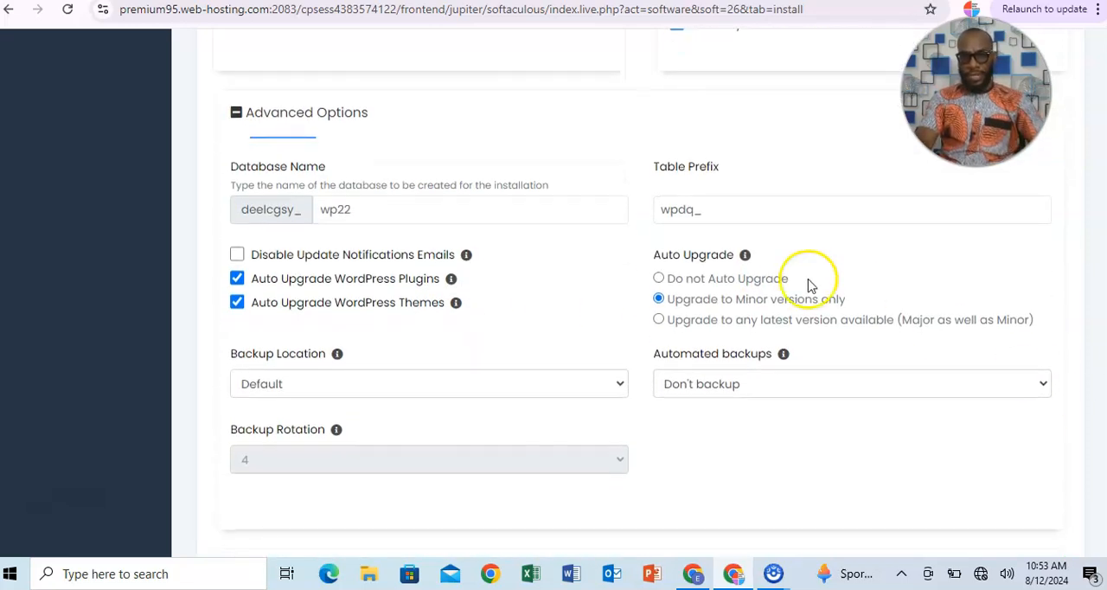
left_click(659, 322)
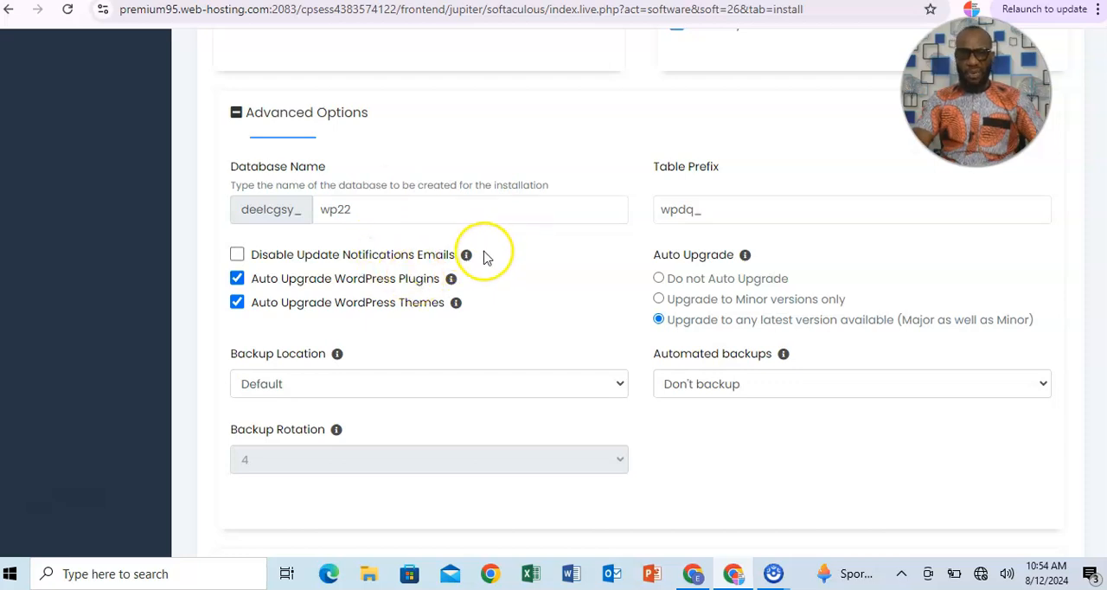
mouse_move(465, 257)
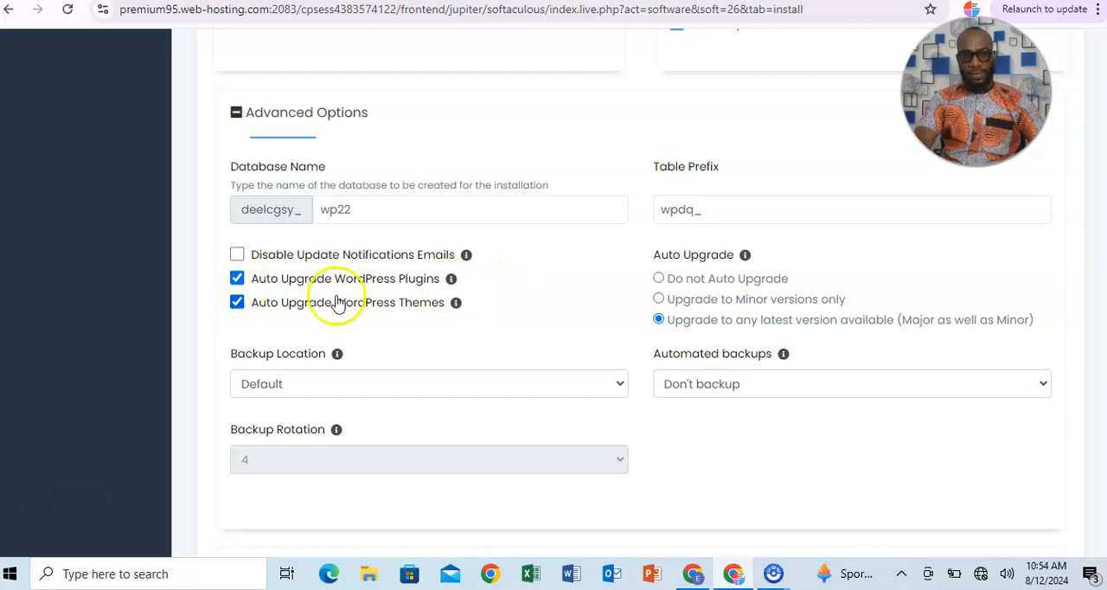
mouse_move(446, 286)
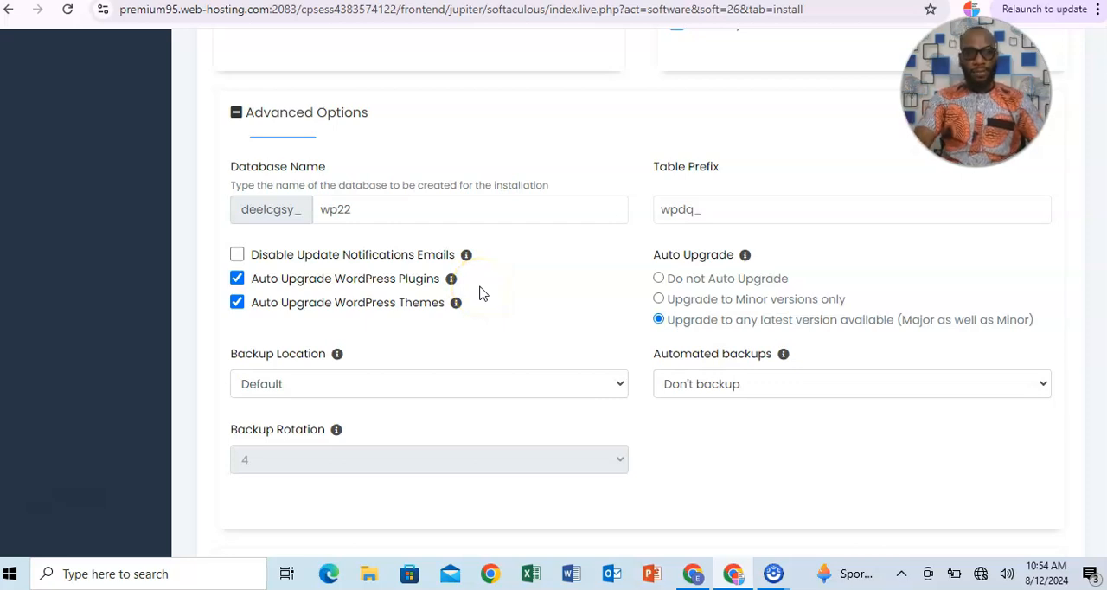
left_click(237, 306)
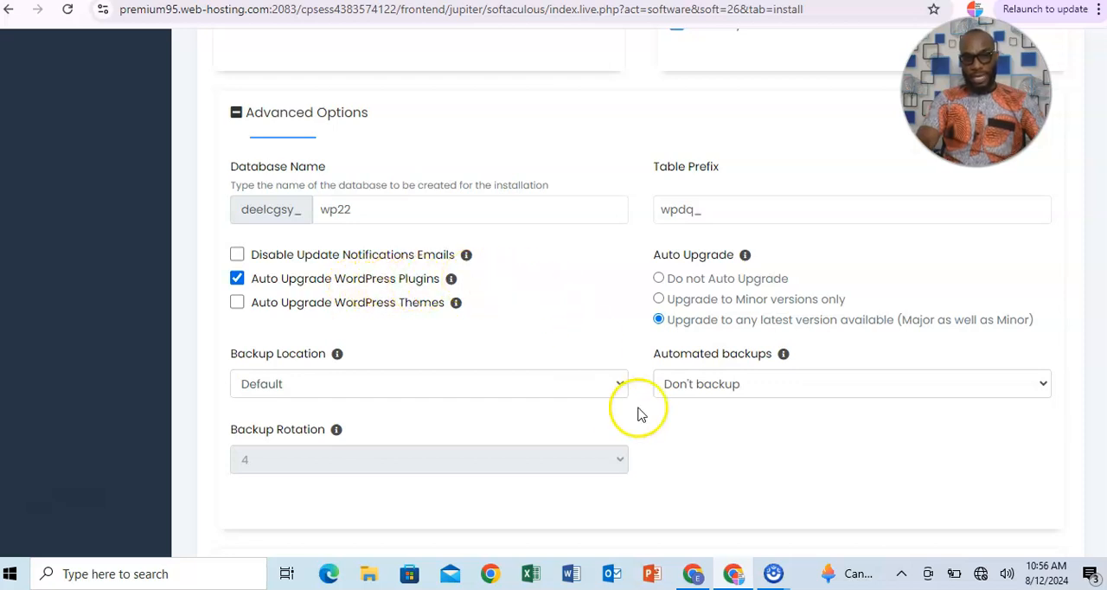
Schedule automated backups once a month and set the backup rotation to 3.
left_click(1007, 394)
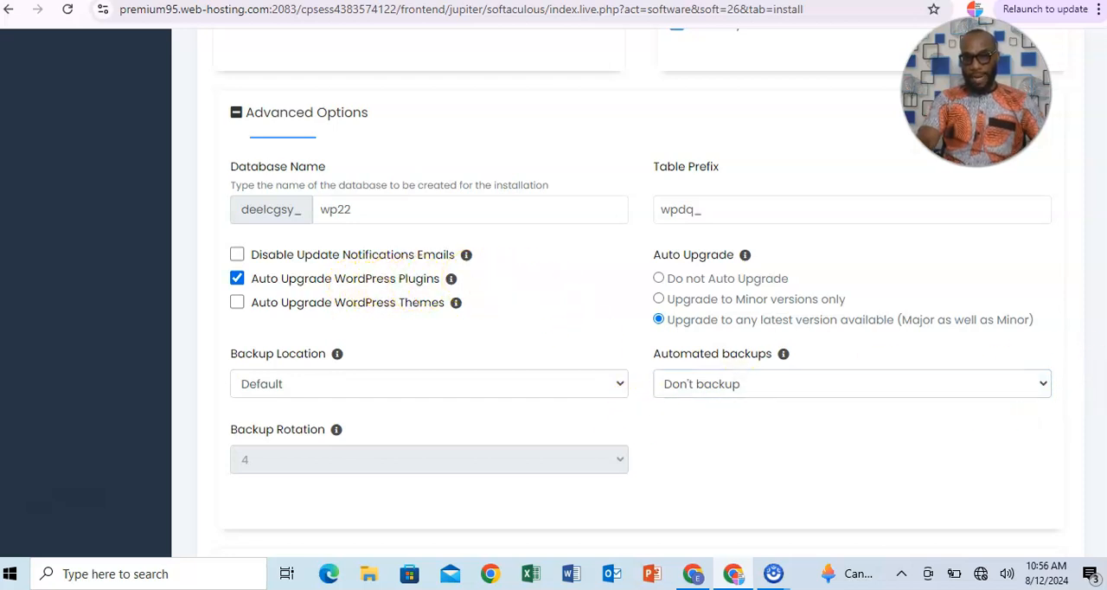
scroll(1007, 393, "down", 1)
left_click(1041, 298)
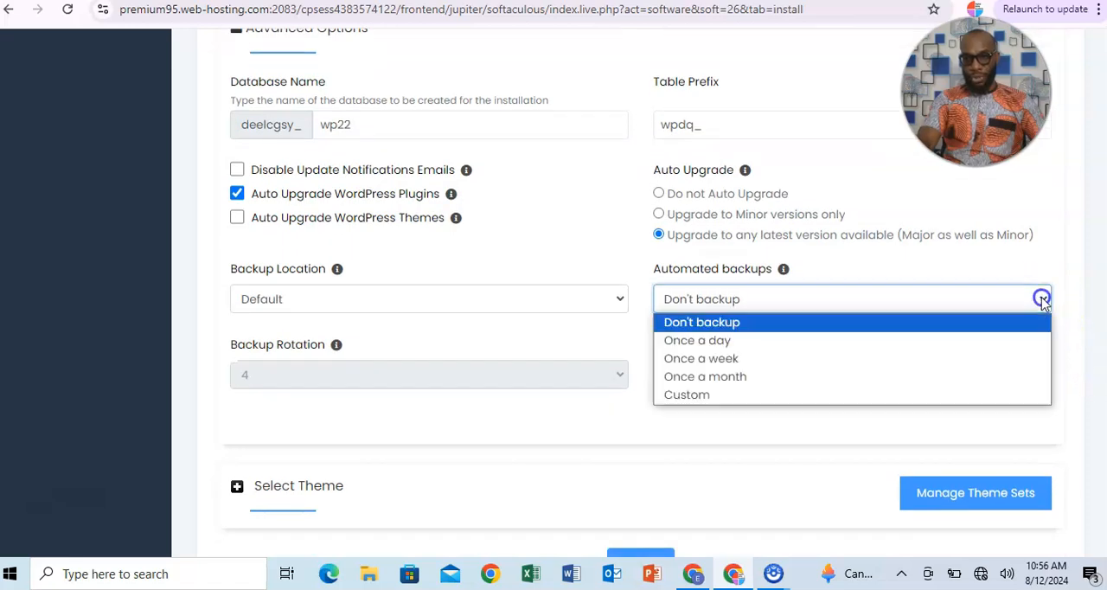
left_click(754, 377)
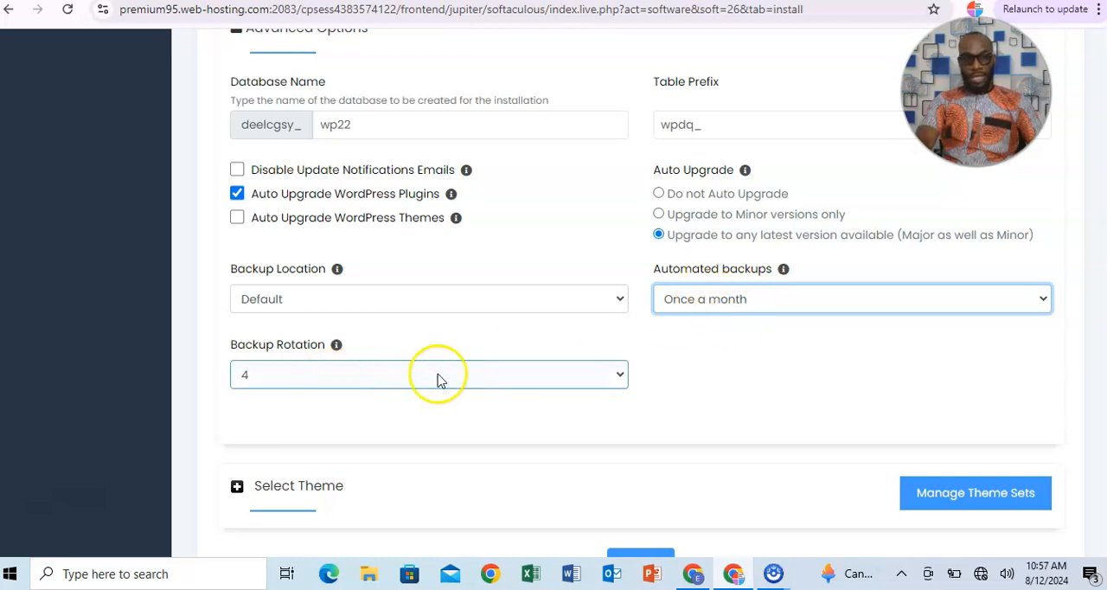
left_click(557, 381)
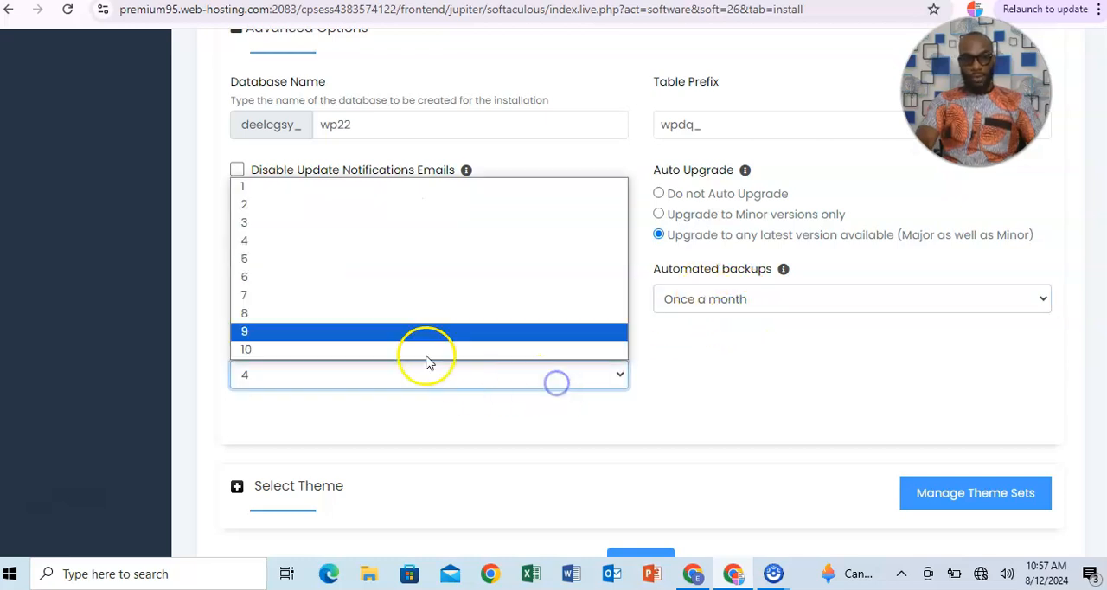
left_click(344, 223)
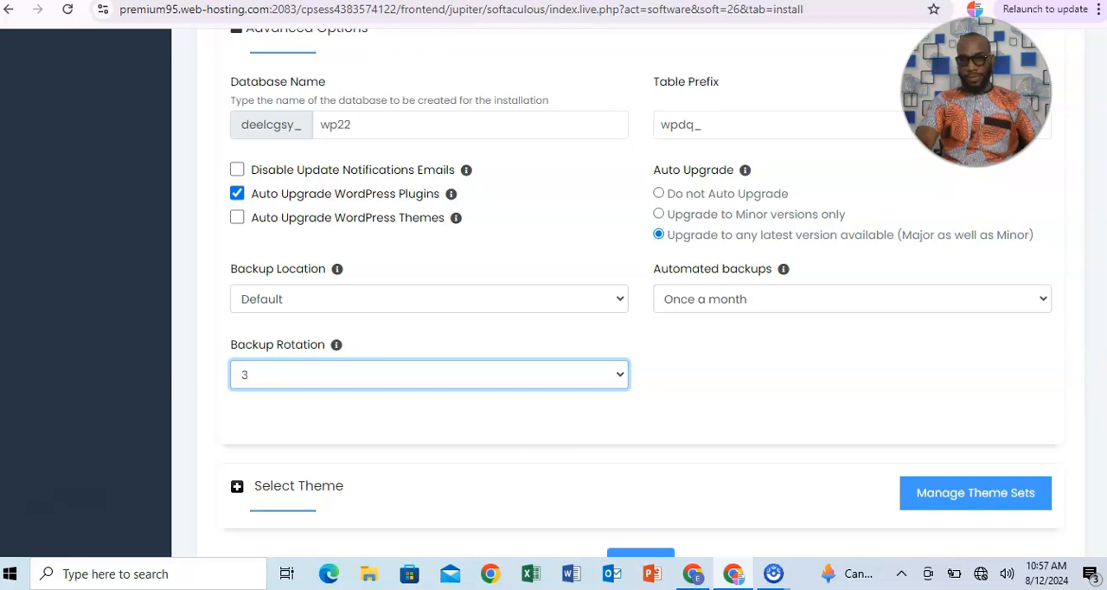
scroll(640, 293, "down", 3)
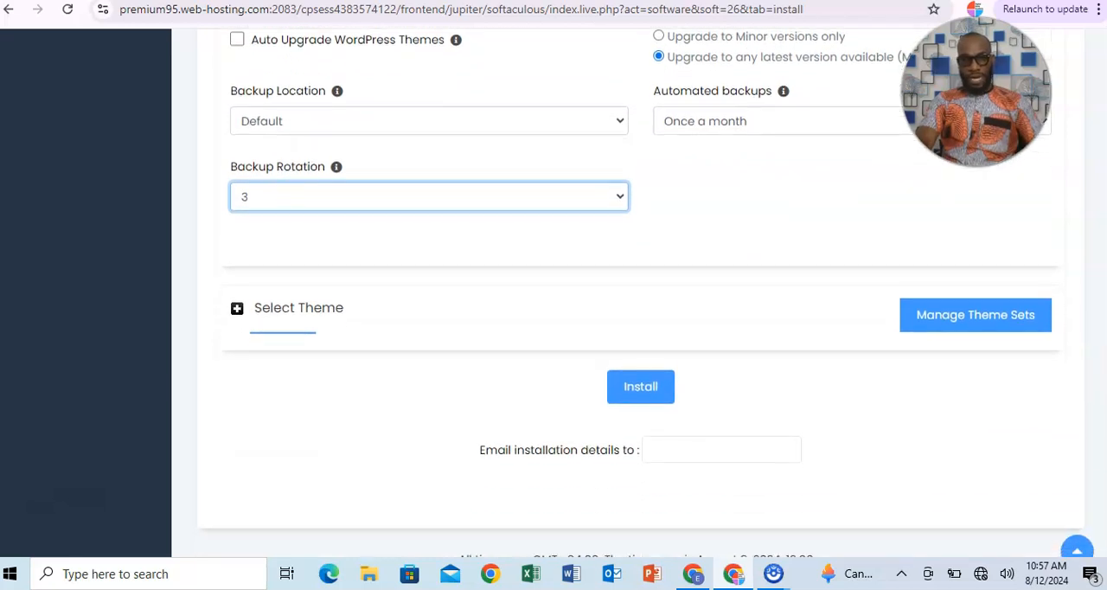
scroll(640, 294, "down", 1)
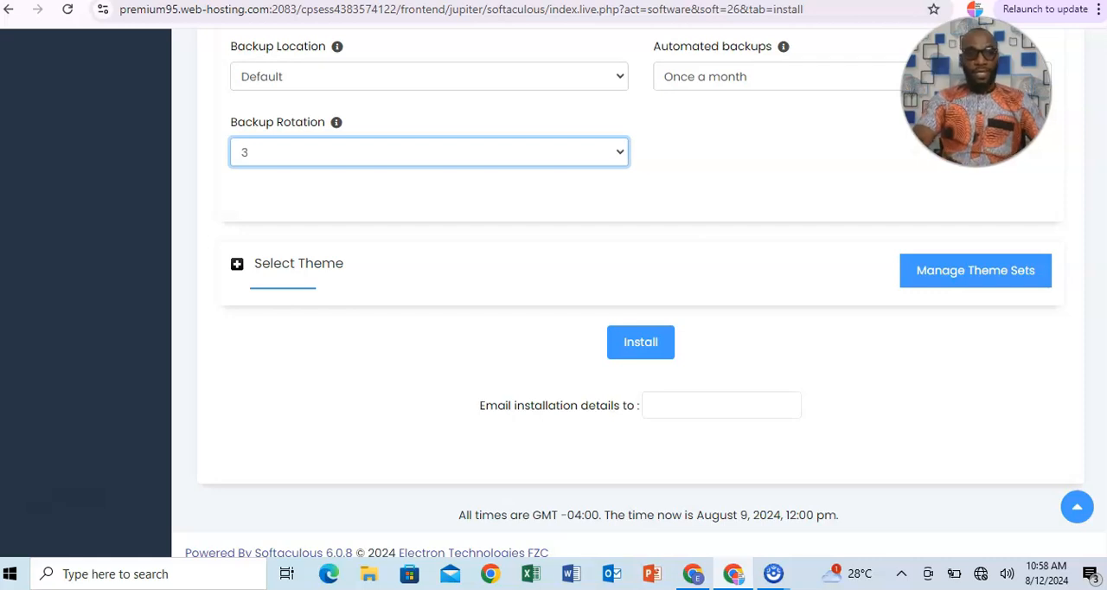
scroll(639, 294, "up", 4)
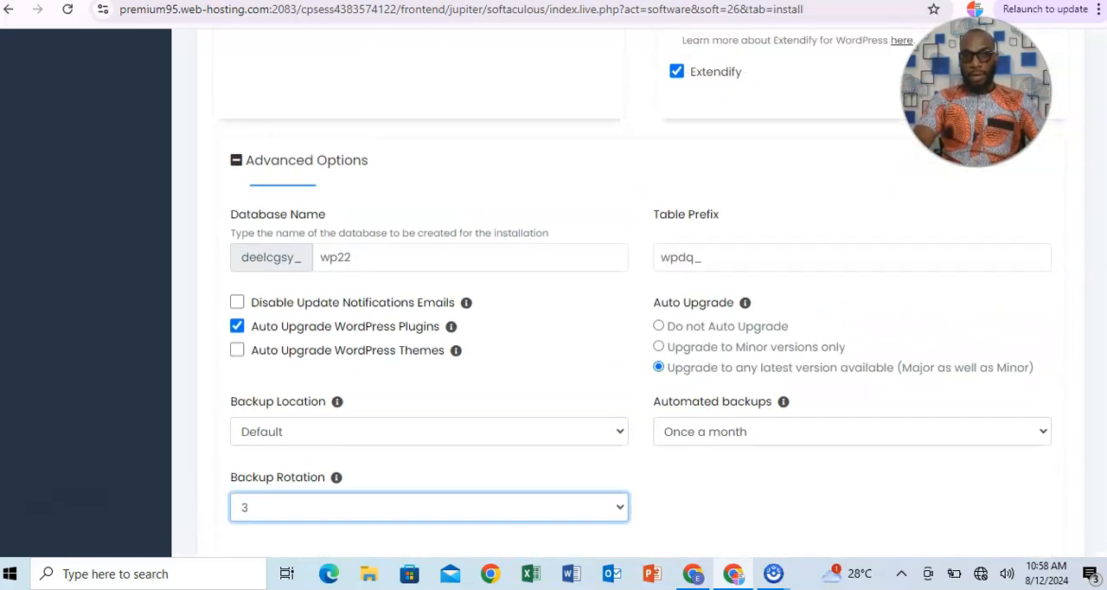
Start the WordPress installation with the configured settings, leaving the theme selection and the installation details e-mail field untouched.
scroll(640, 294, "down", 1)
scroll(640, 294, "down", 2)
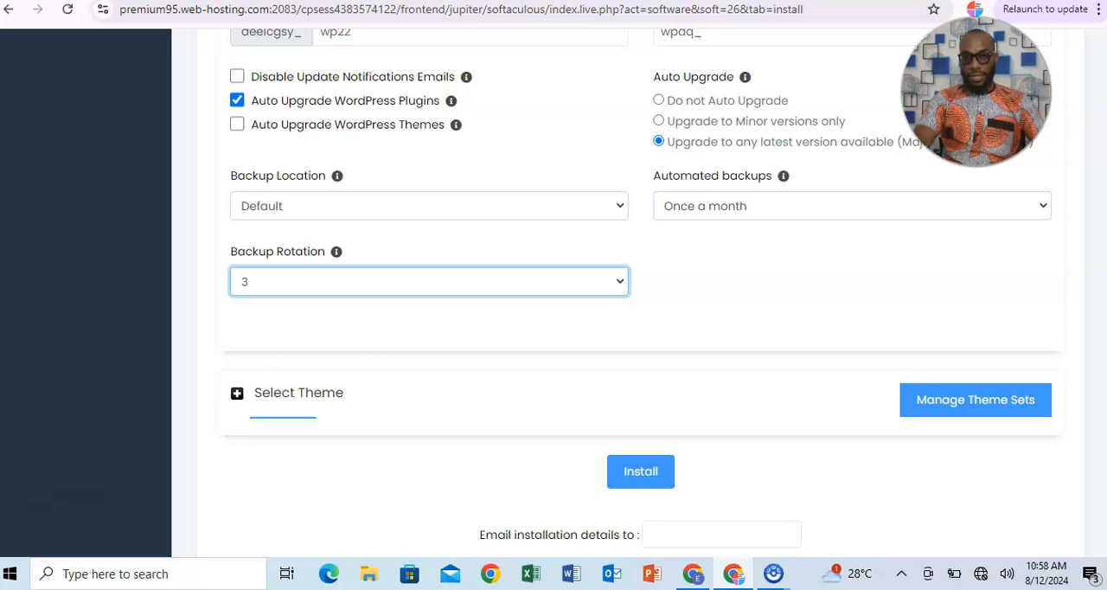
scroll(640, 294, "down", 1)
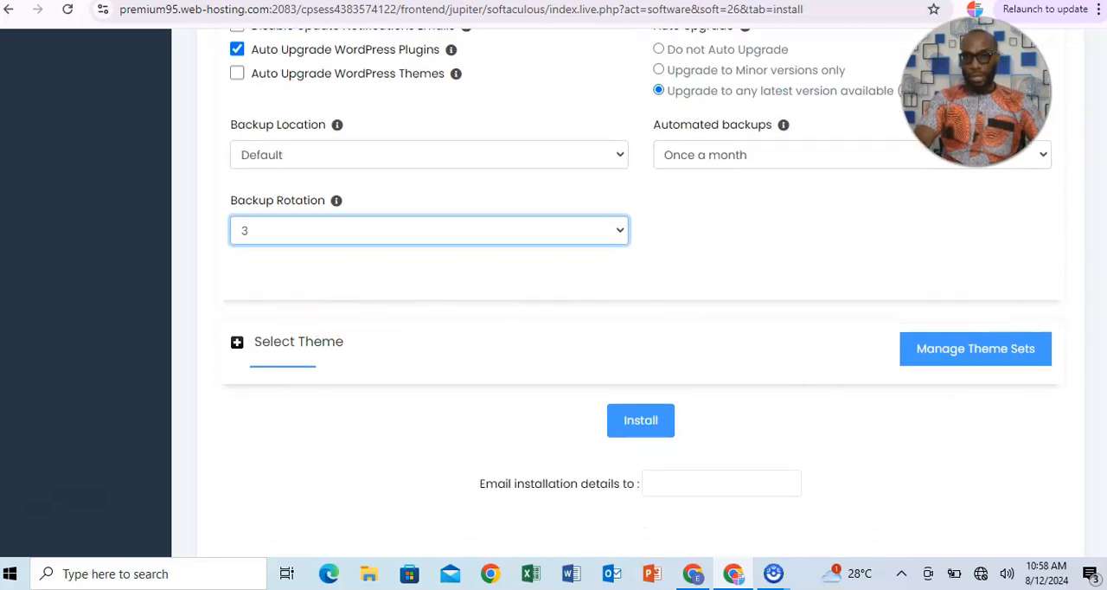
scroll(753, 411, "up", 1)
scroll(753, 412, "down", 1)
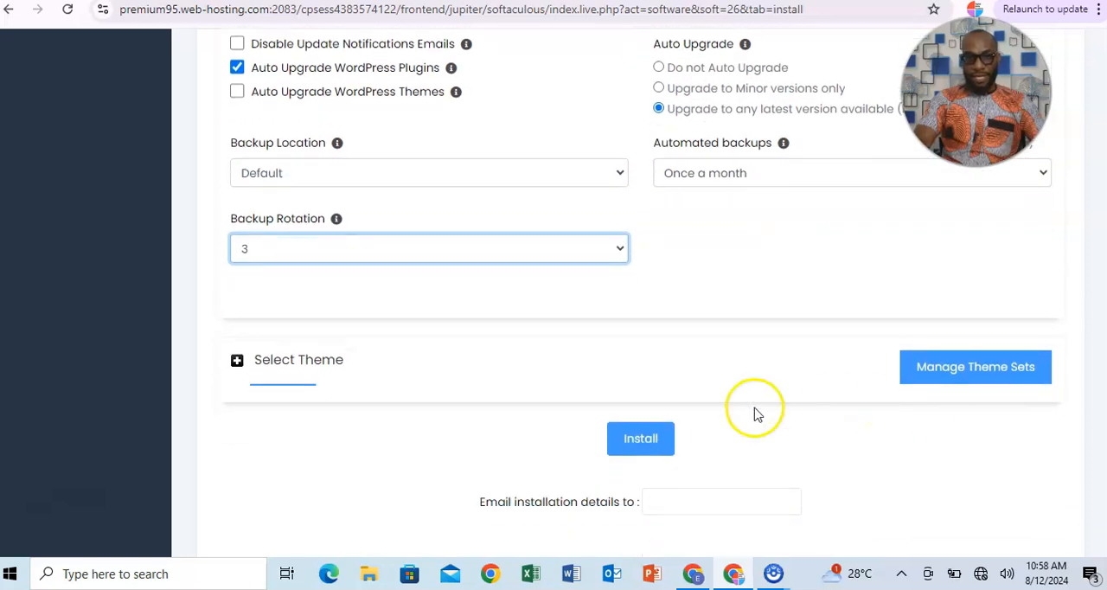
scroll(894, 378, "up", 2)
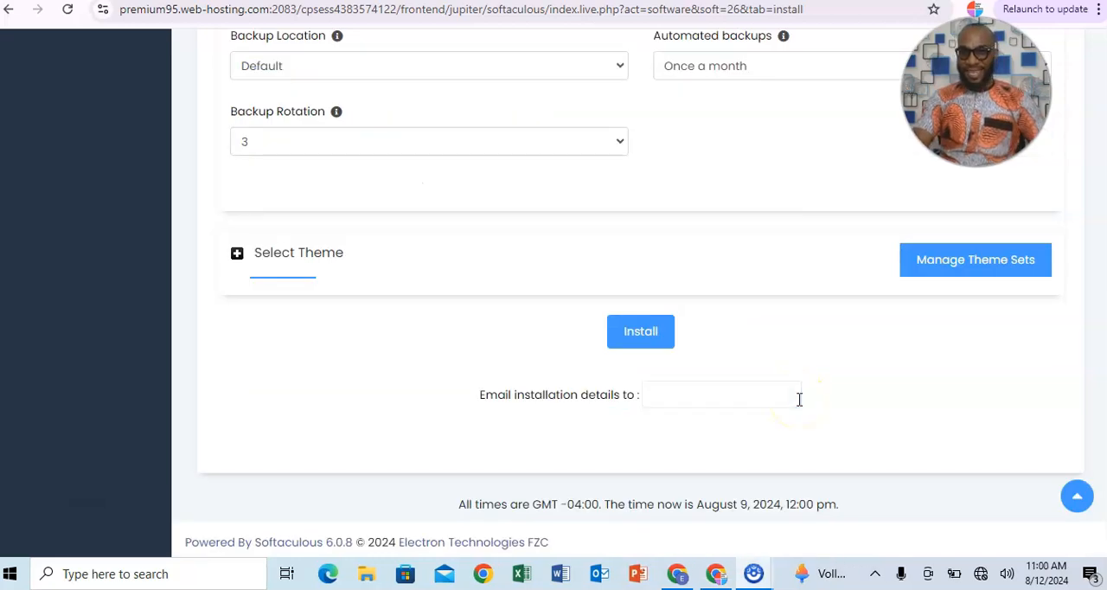
scroll(643, 308, "down", 1)
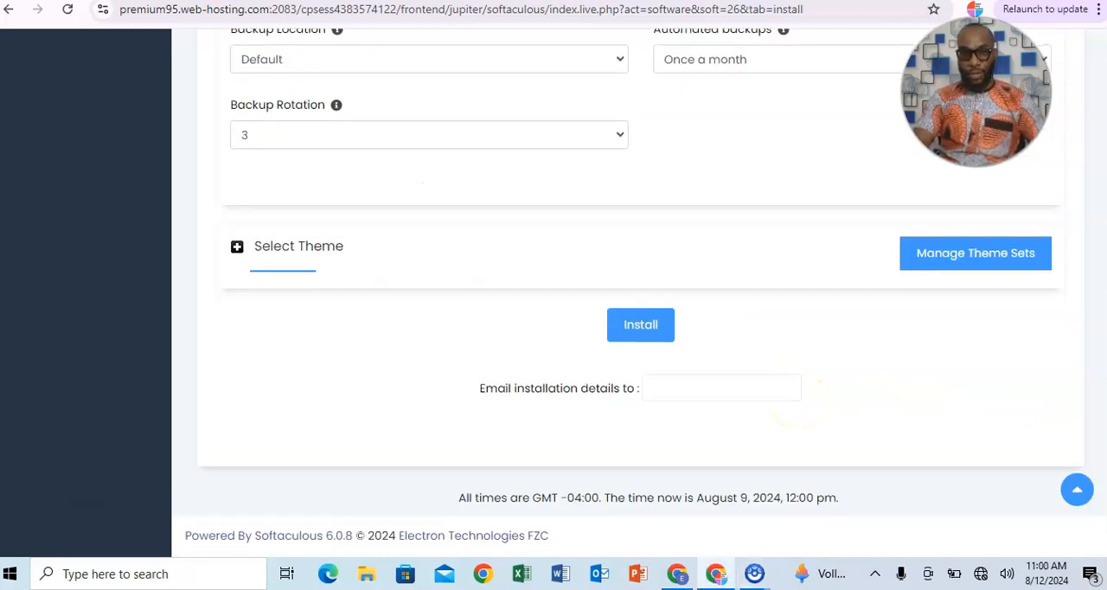
left_click(649, 329)
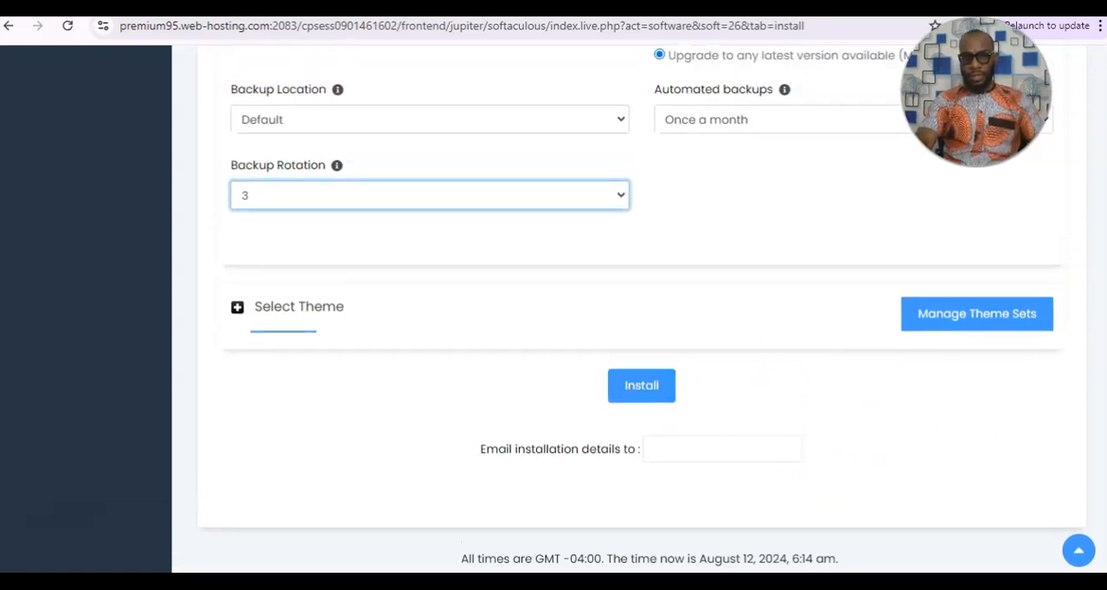
left_click(641, 386)
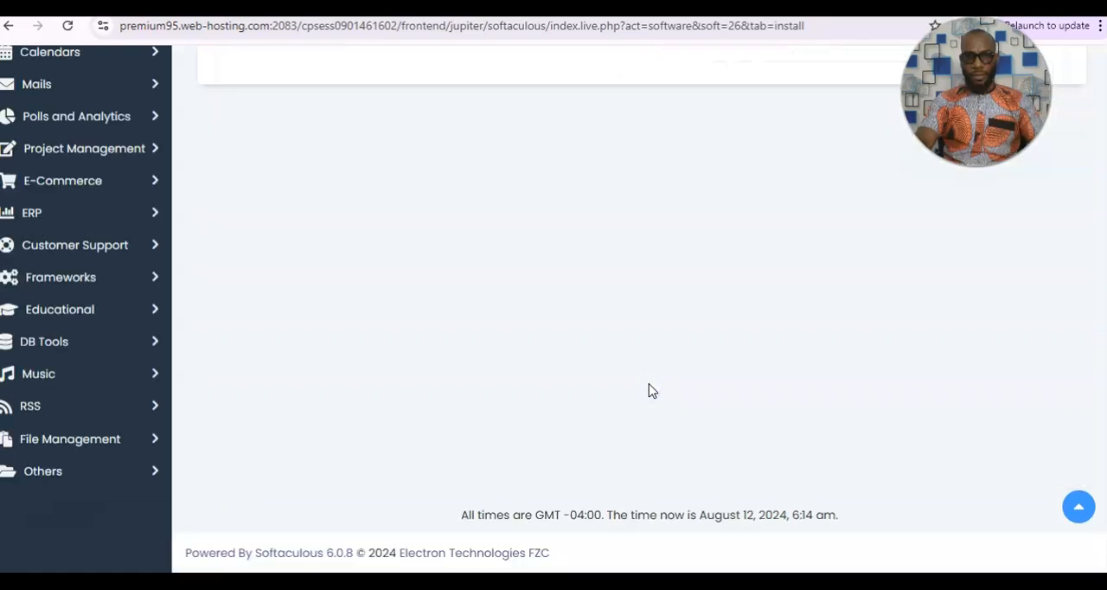
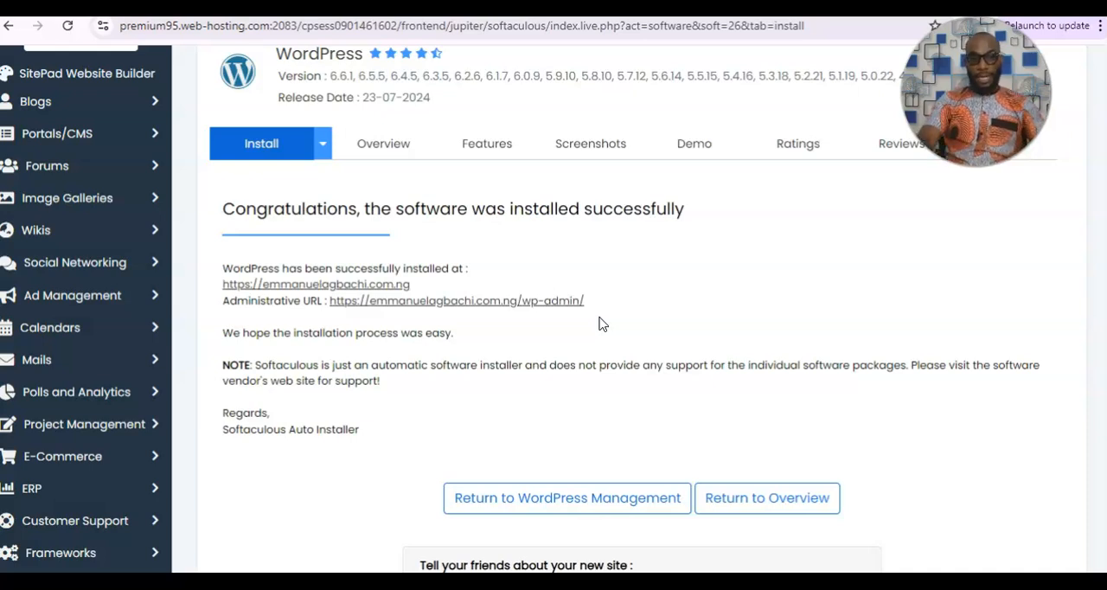
Open the new site's WordPress admin and, in the launch wizard, search for Digital Marketing and choose Online Marketing as the site type.
left_click(535, 301)
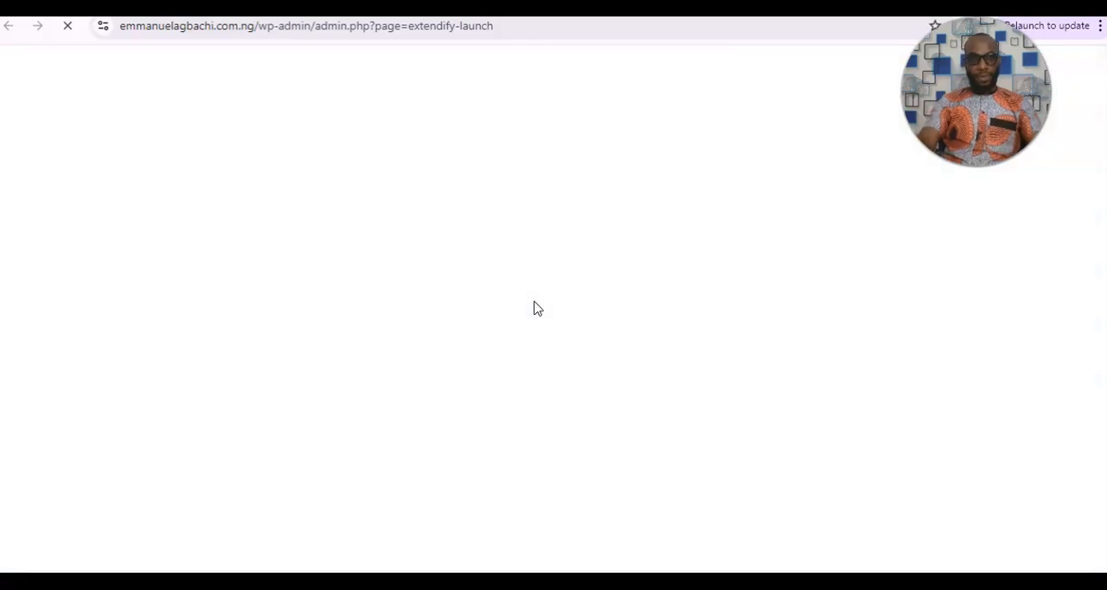
left_click(702, 403)
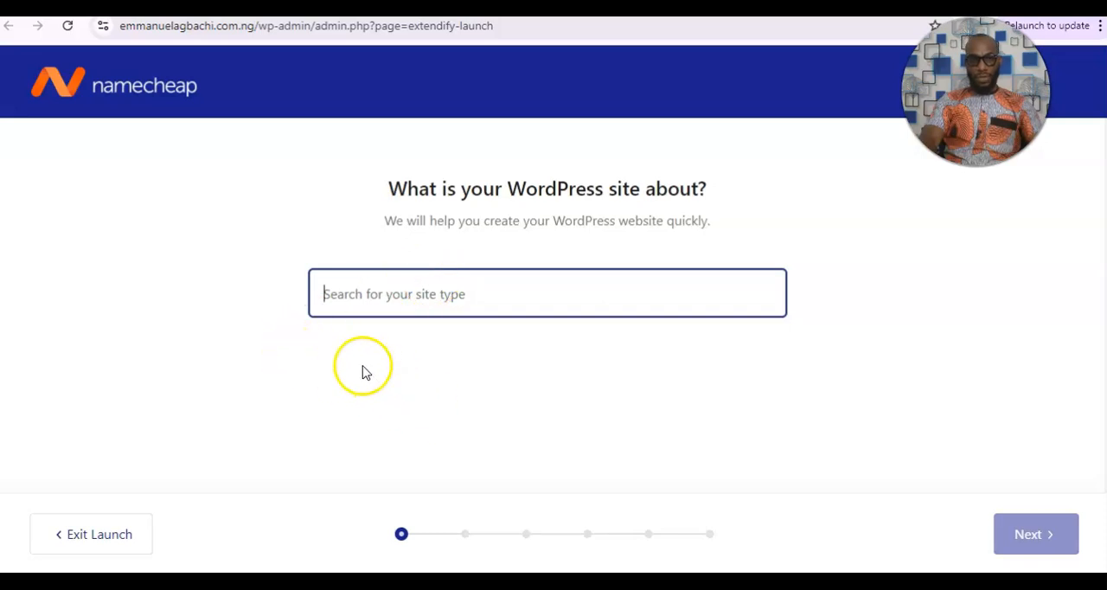
left_click(423, 299)
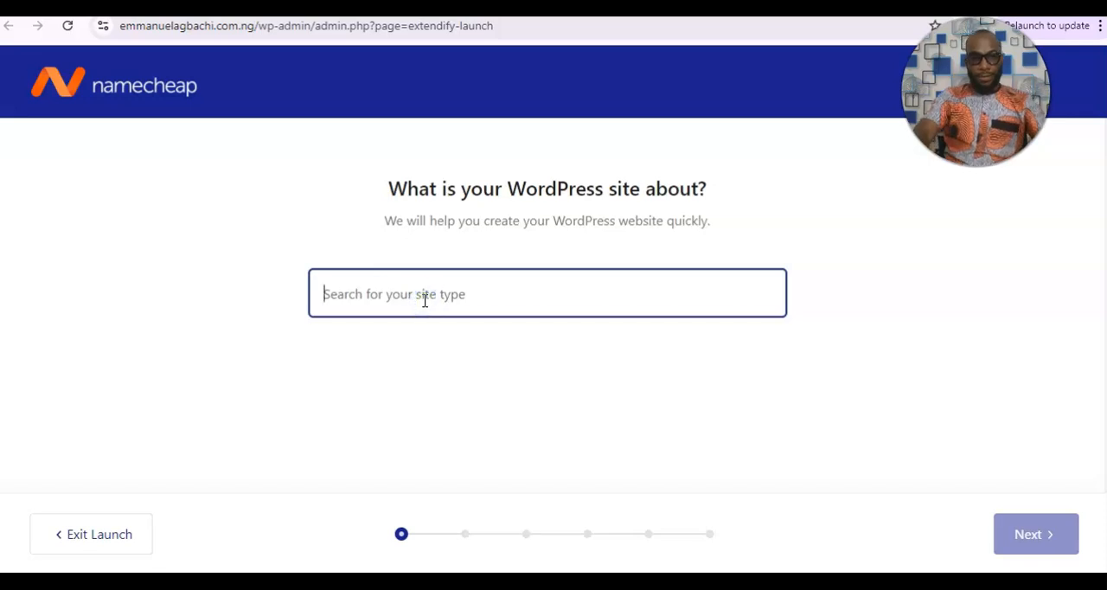
type("Digital Marketing")
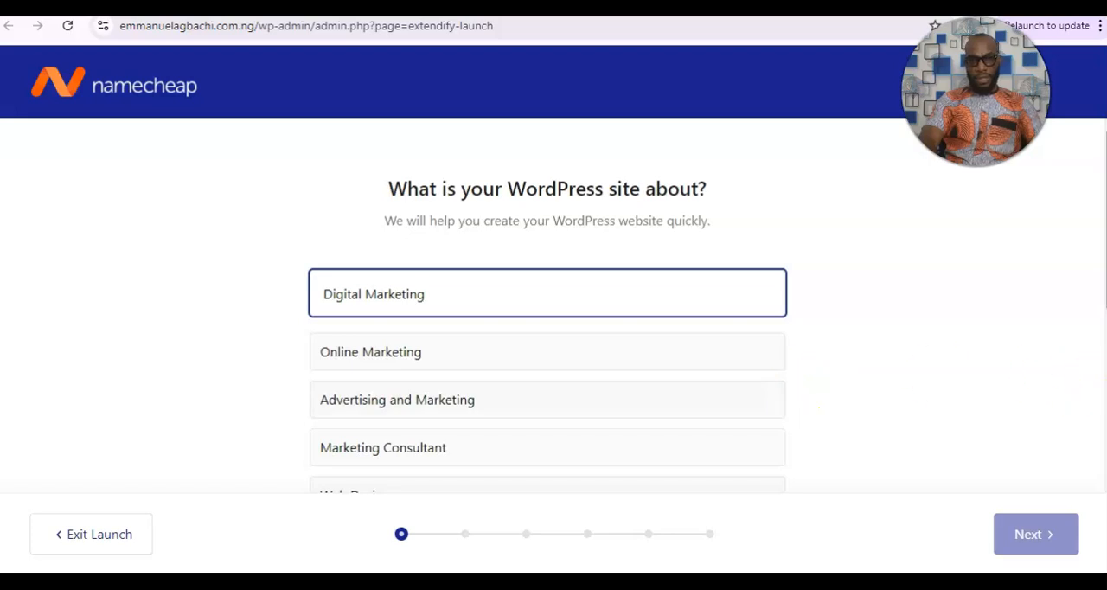
scroll(547, 346, "down", 3)
scroll(1098, 272, "up", 3)
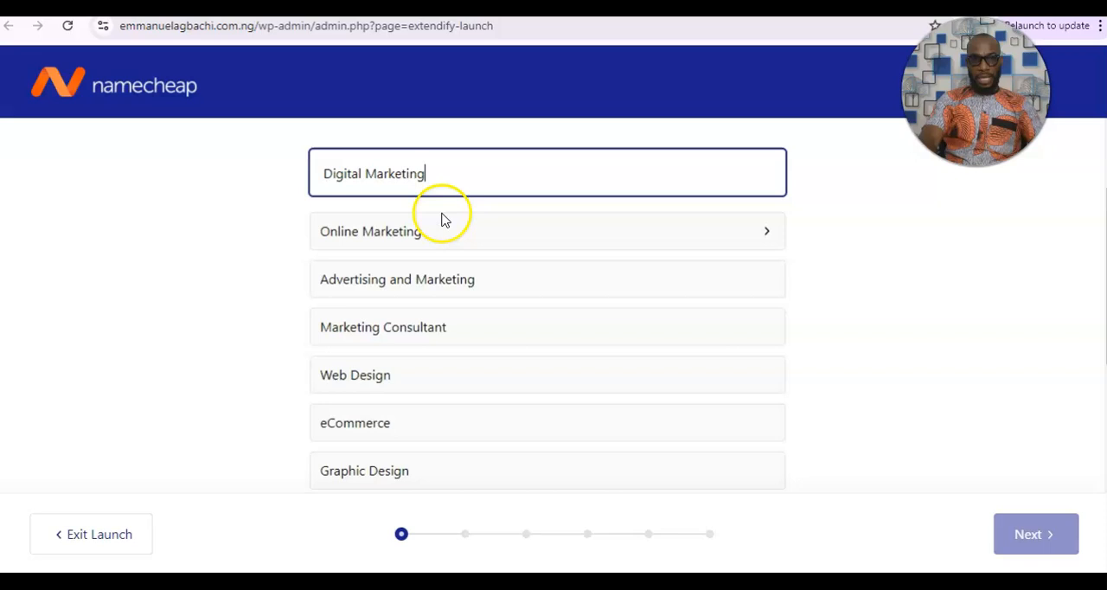
left_click(441, 225)
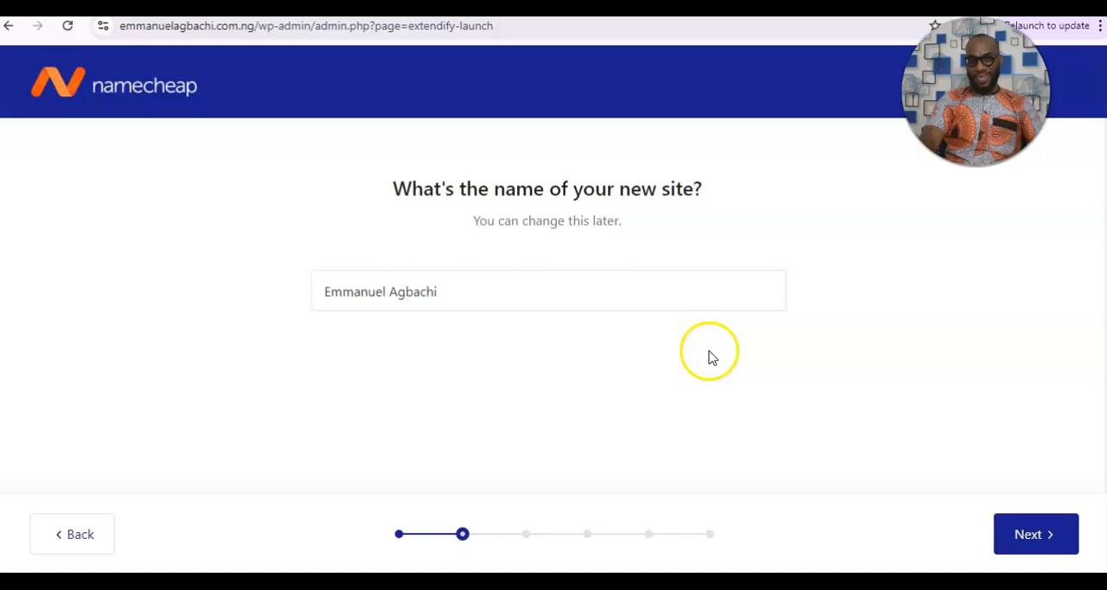
Keep the prefilled site name and submit Grow site traffic, Get email subscribers and Publish a blog as the website goals.
left_click(1018, 527)
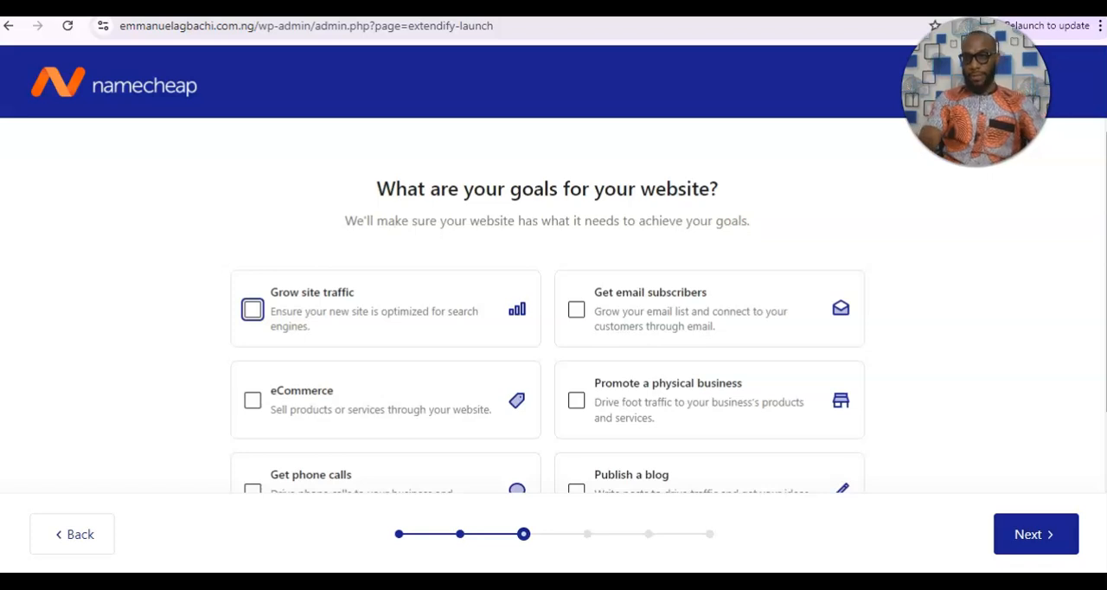
mouse_move(1105, 271)
left_mouse_down()
mouse_move(1106, 315)
mouse_move(1106, 272)
left_mouse_up()
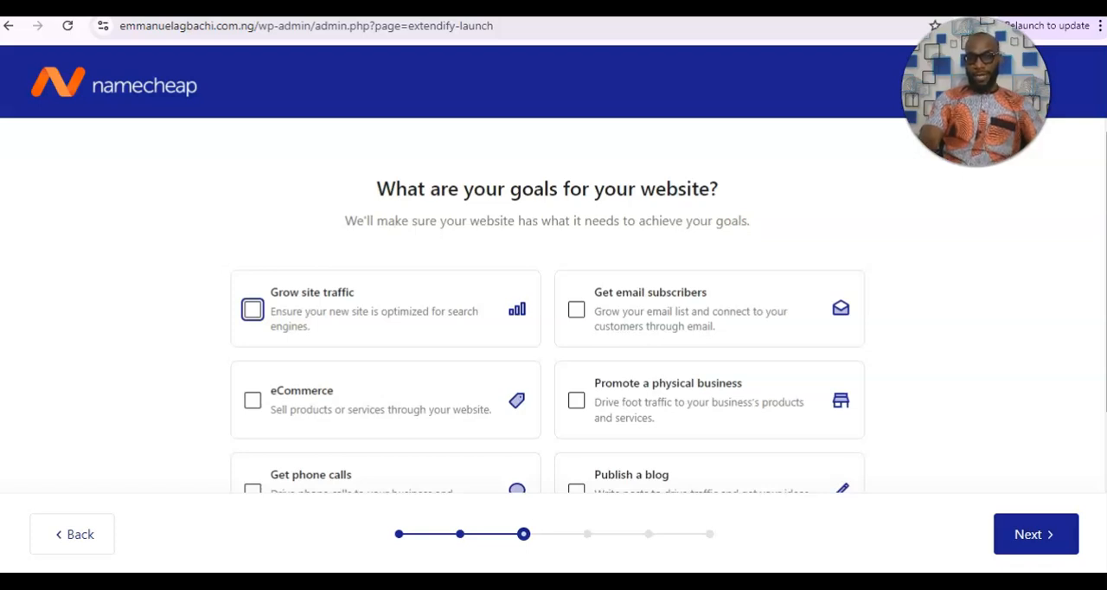
left_click_drag(1106, 272, 1106, 296)
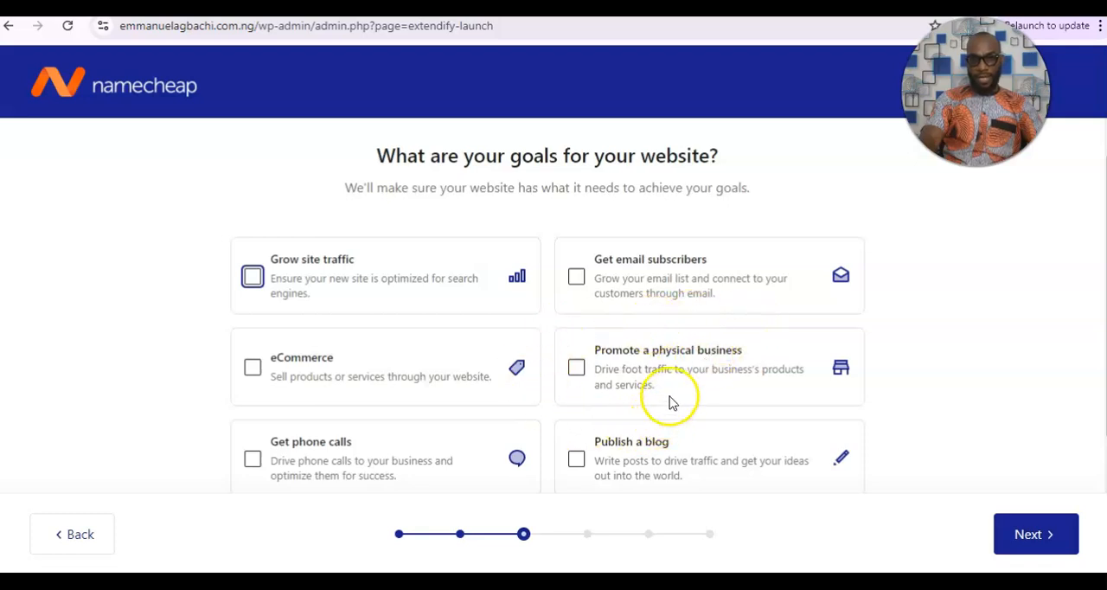
scroll(586, 259, "down", 1)
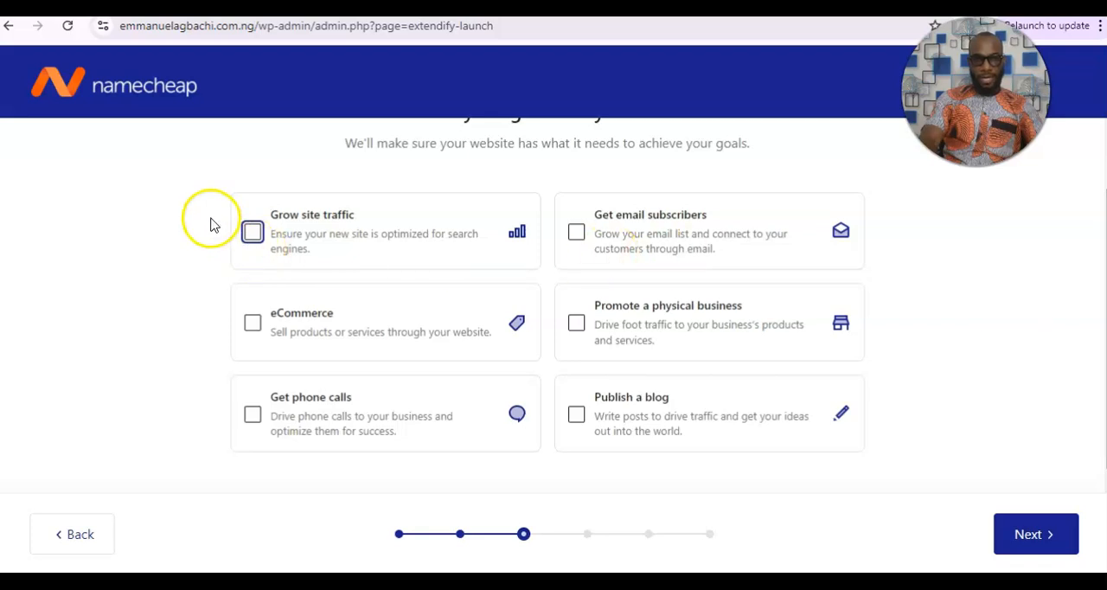
left_click(252, 232)
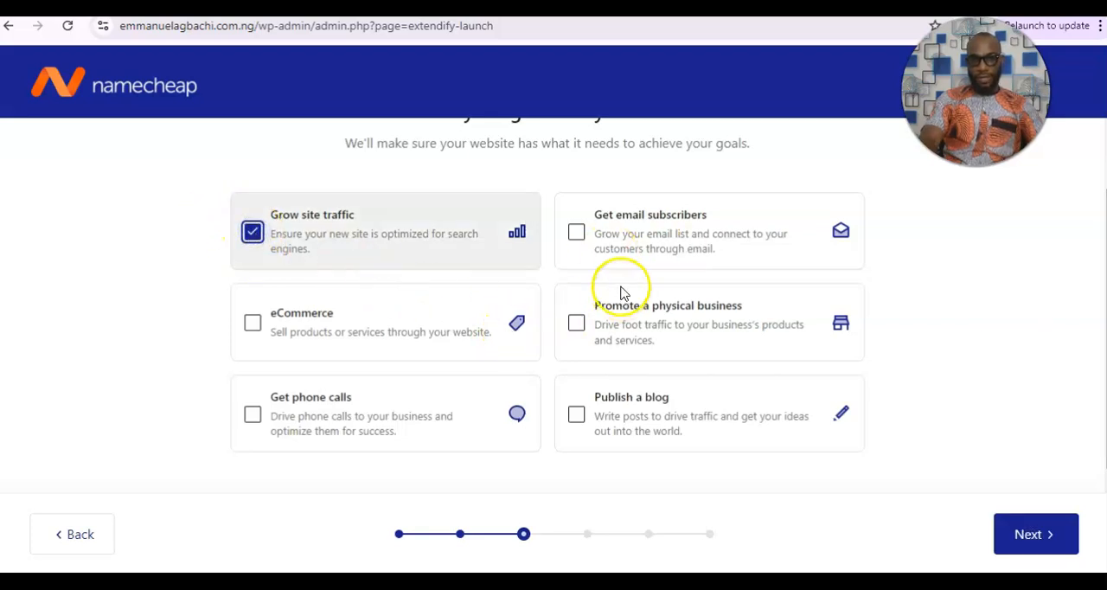
left_click(576, 232)
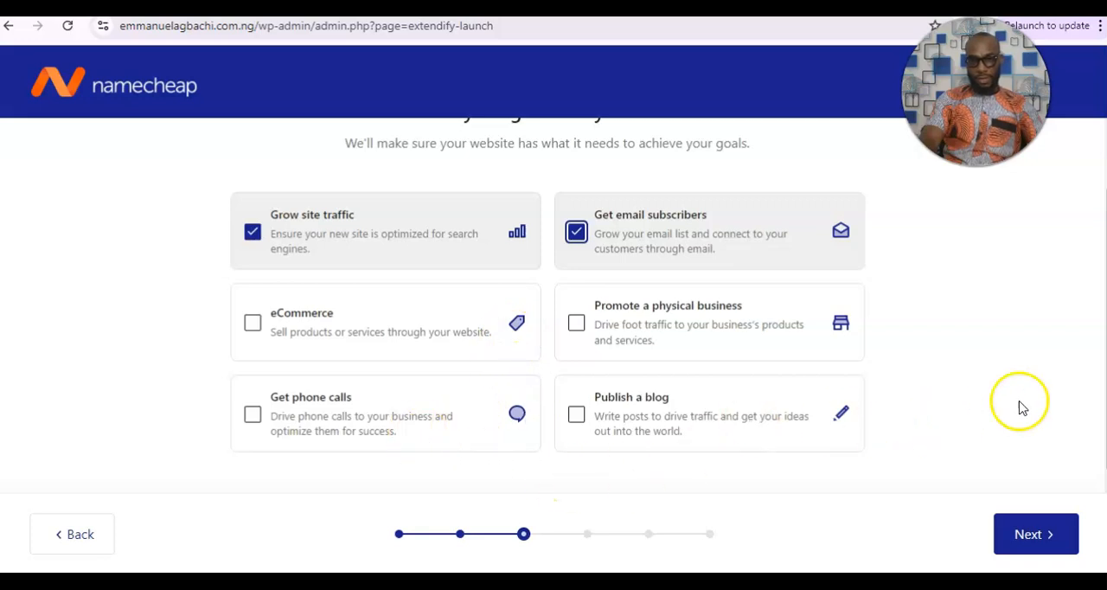
scroll(1104, 398, "down", 1)
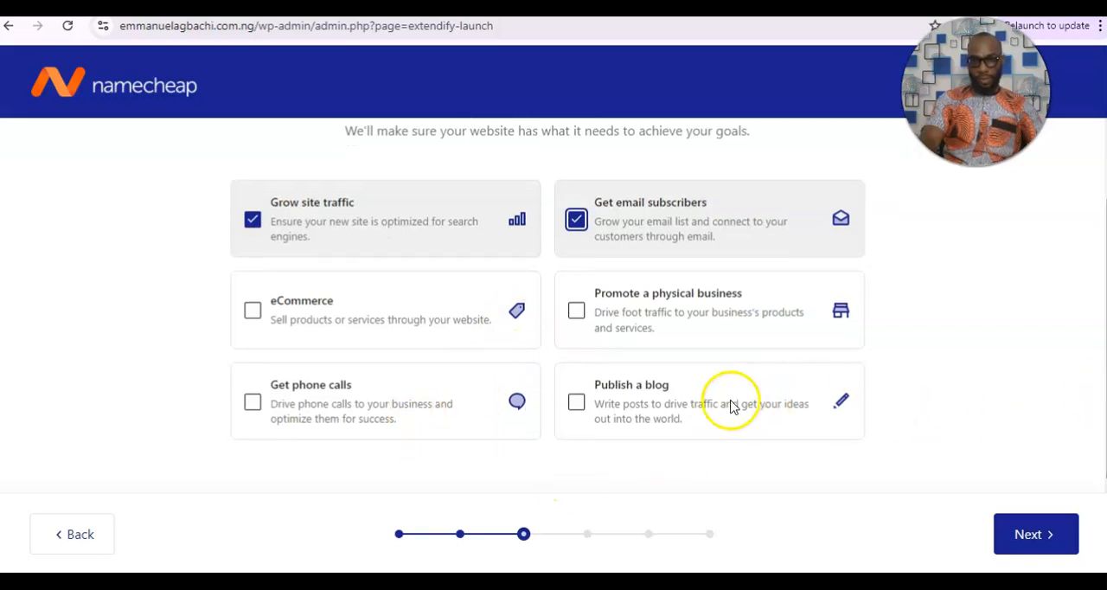
triple_click(575, 403)
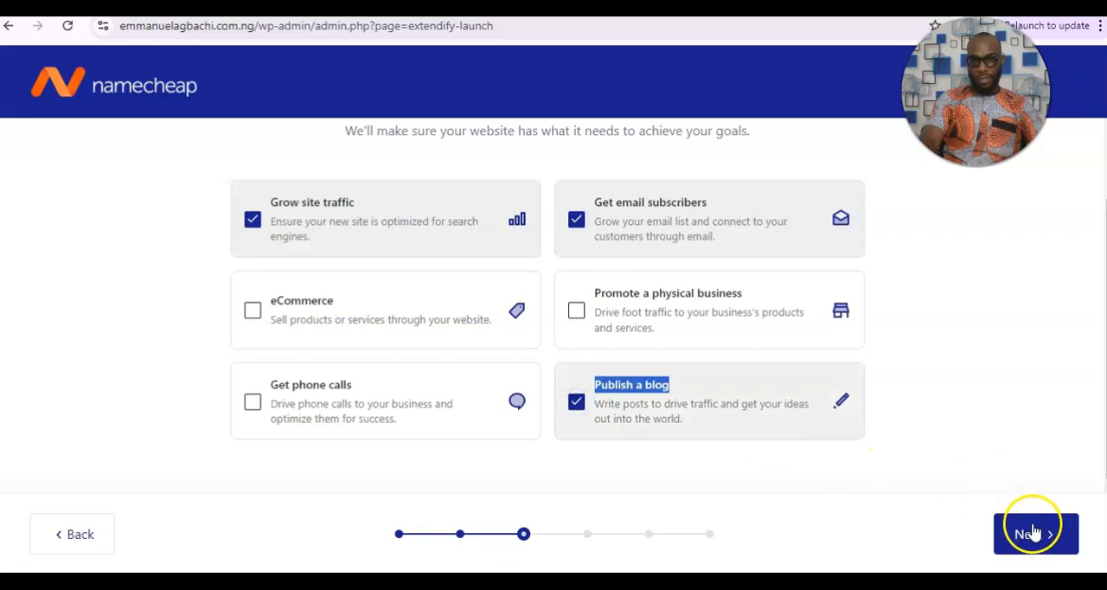
left_click(1032, 533)
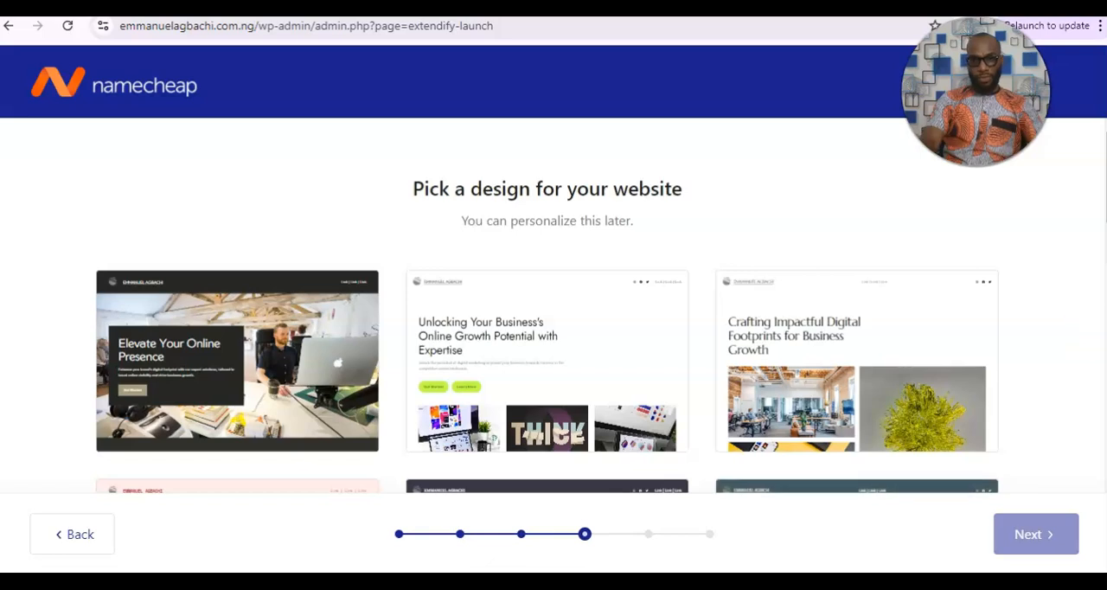
Browse the website designs and apply the one headed "Transform Your Online Visibility and Achieve Business Success Now".
scroll(1100, 314, "down", 2)
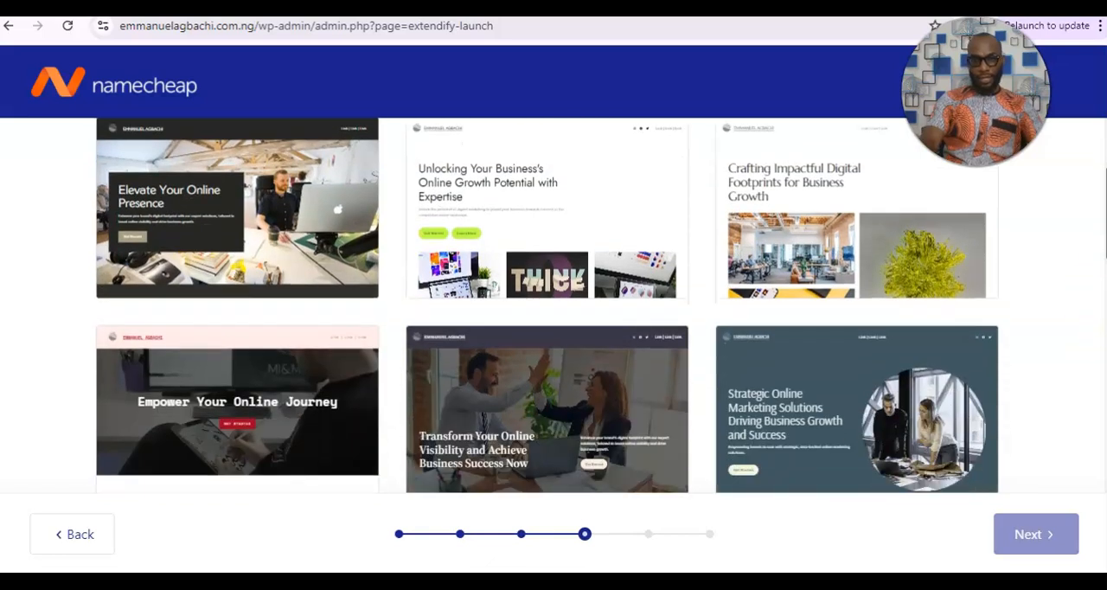
scroll(547, 304, "down", 2)
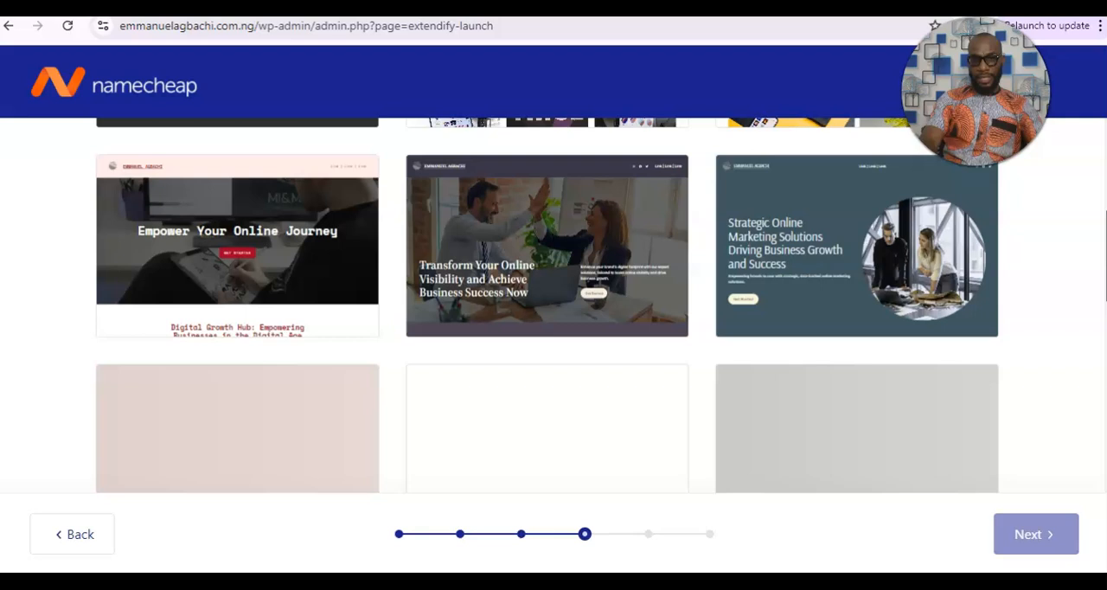
scroll(548, 304, "up", 2)
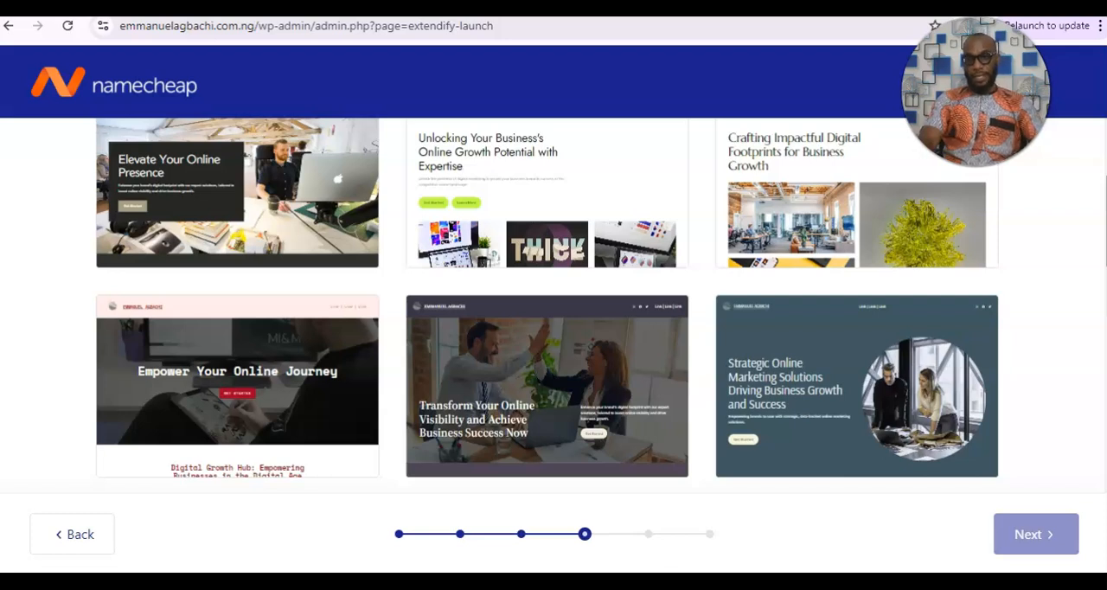
scroll(548, 305, "up", 2)
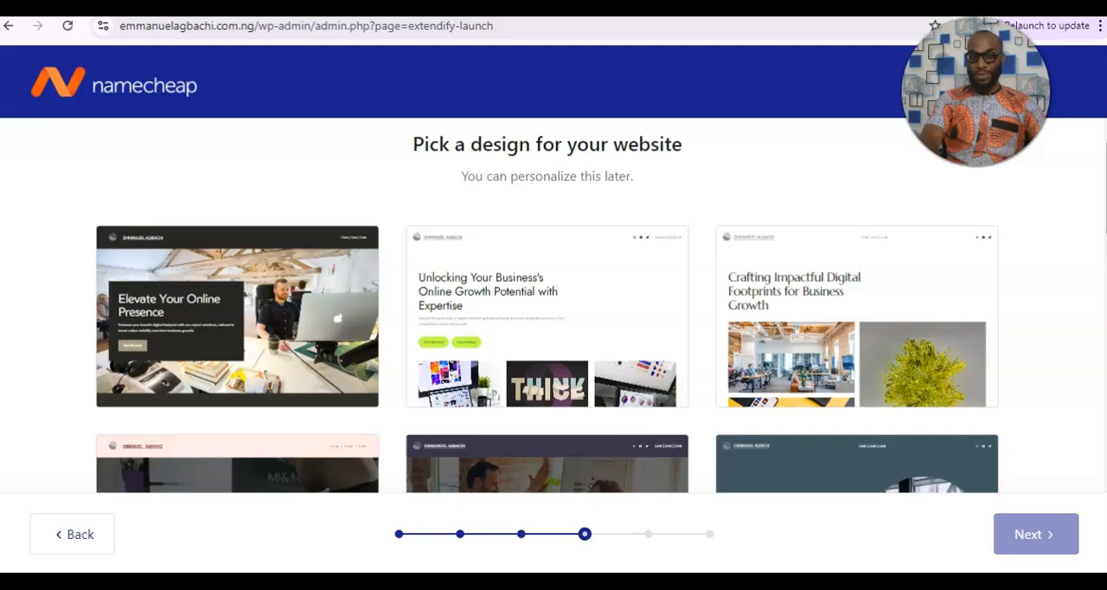
scroll(553, 302, "down", 3)
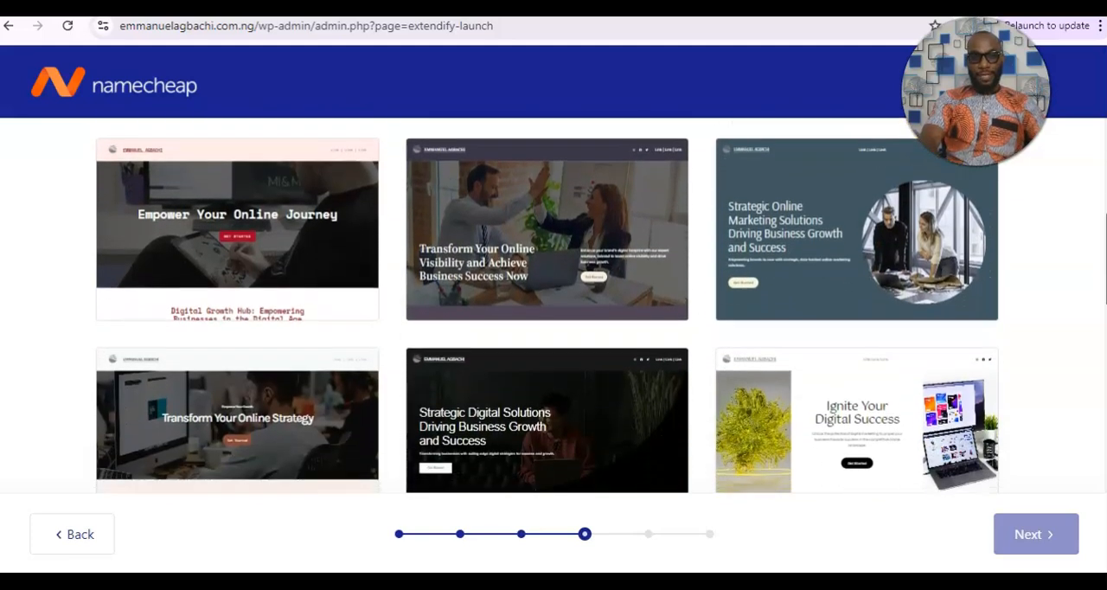
scroll(812, 417, "up", 3)
scroll(812, 417, "down", 1)
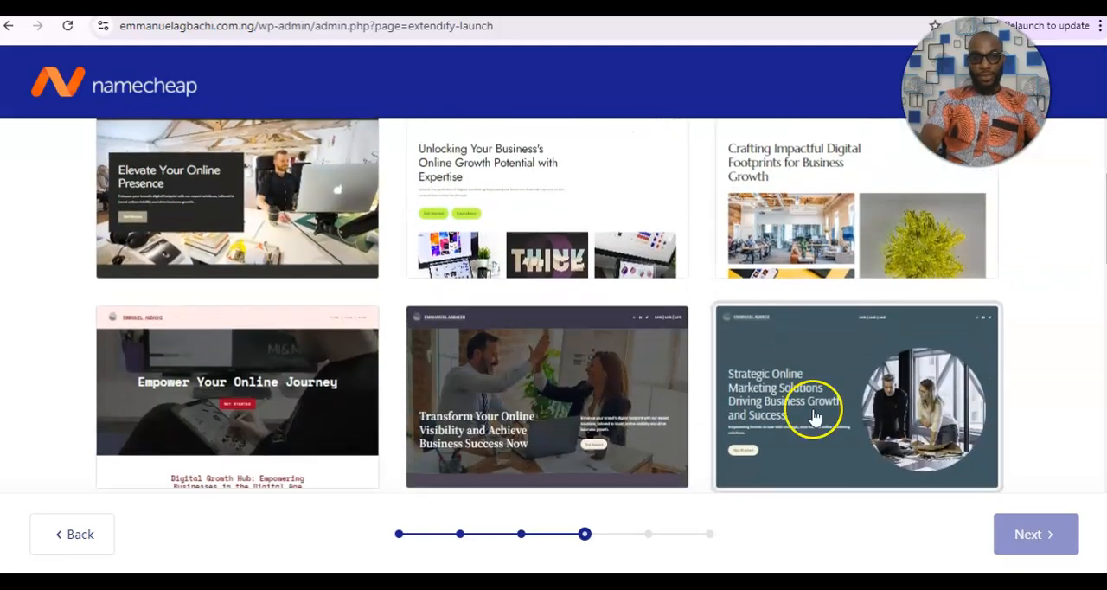
left_click(545, 427)
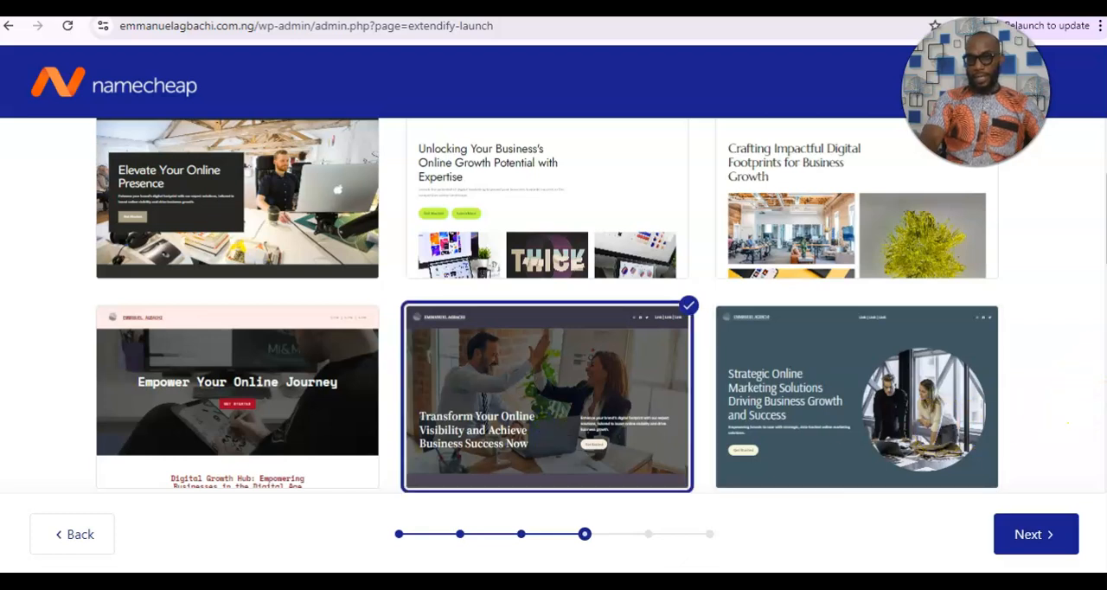
mouse_move(1105, 231)
left_mouse_down()
mouse_move(1105, 205)
mouse_move(1105, 245)
left_mouse_up()
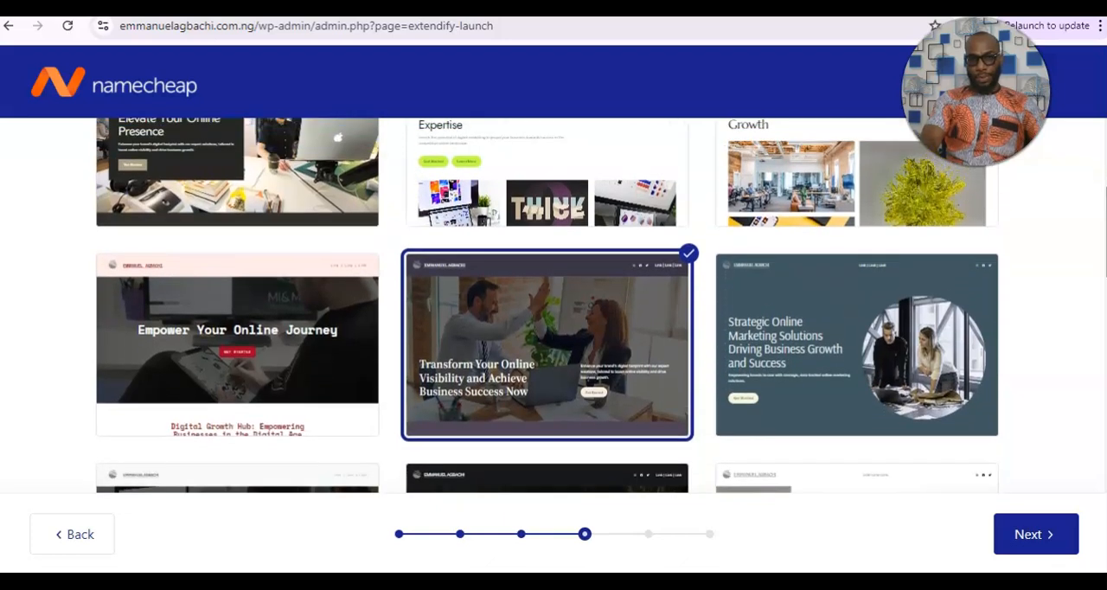
left_click(1029, 535)
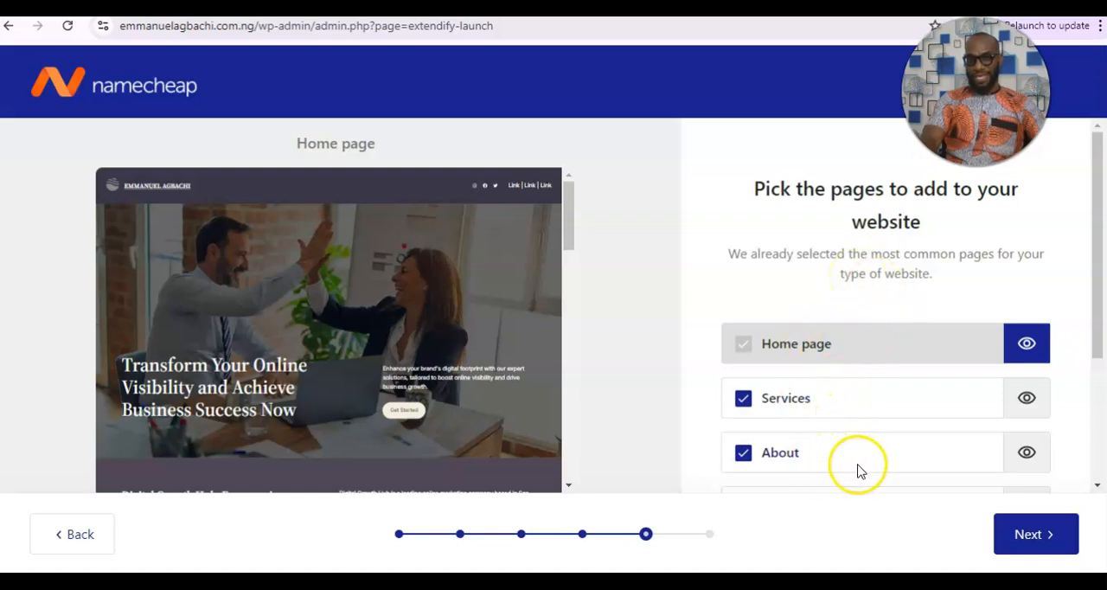
Review the suggested pages and continue with Home page, Services, About, Contact and Testimonials all selected.
left_click_drag(1094, 267, 1092, 297)
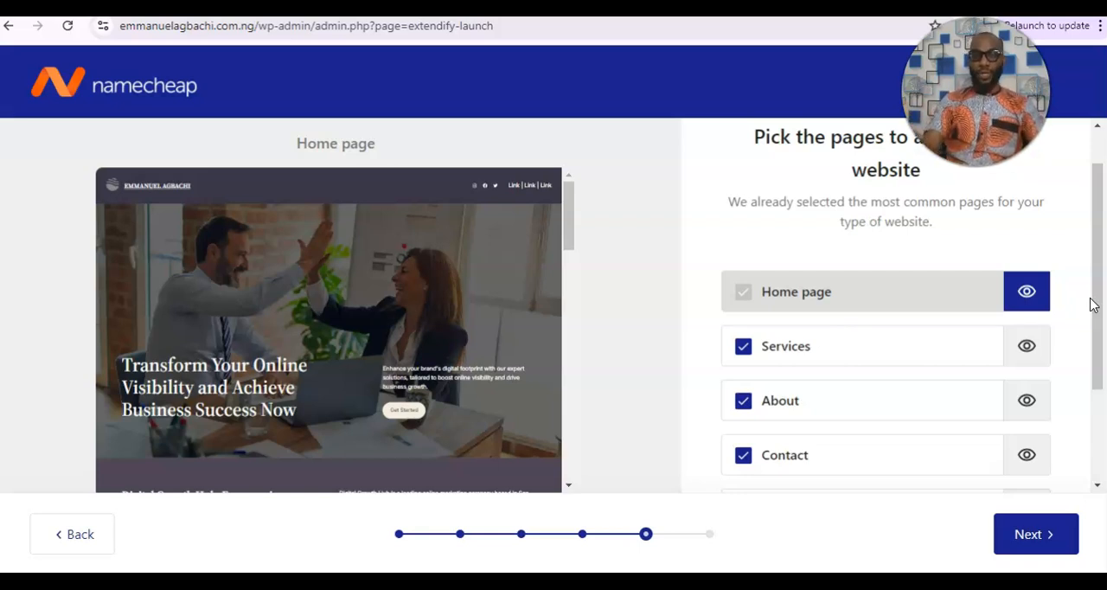
left_click(1098, 303)
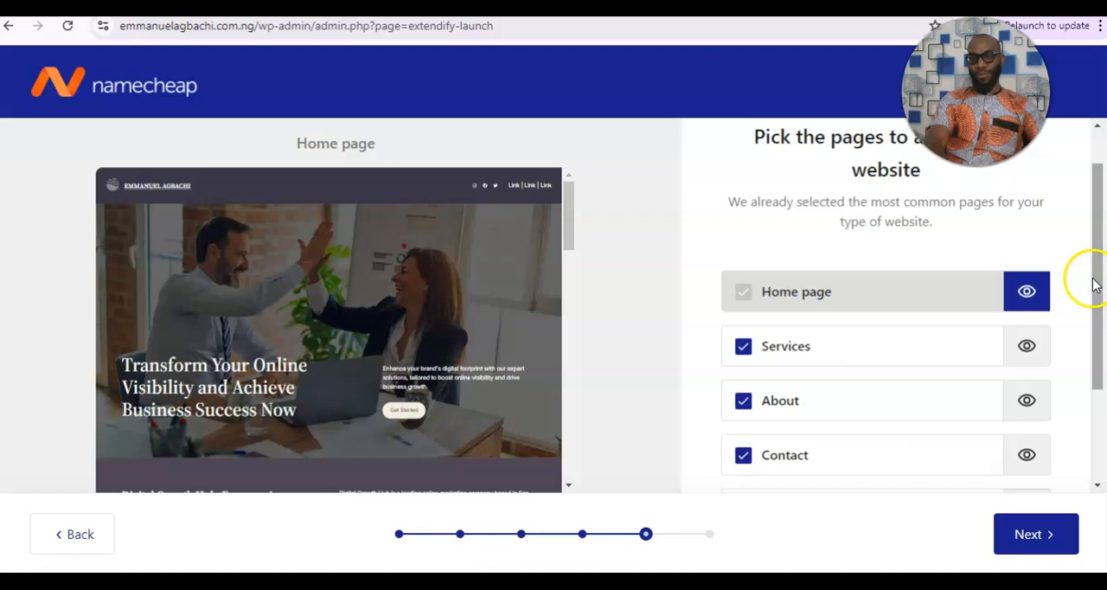
scroll(1102, 276, "down", 1)
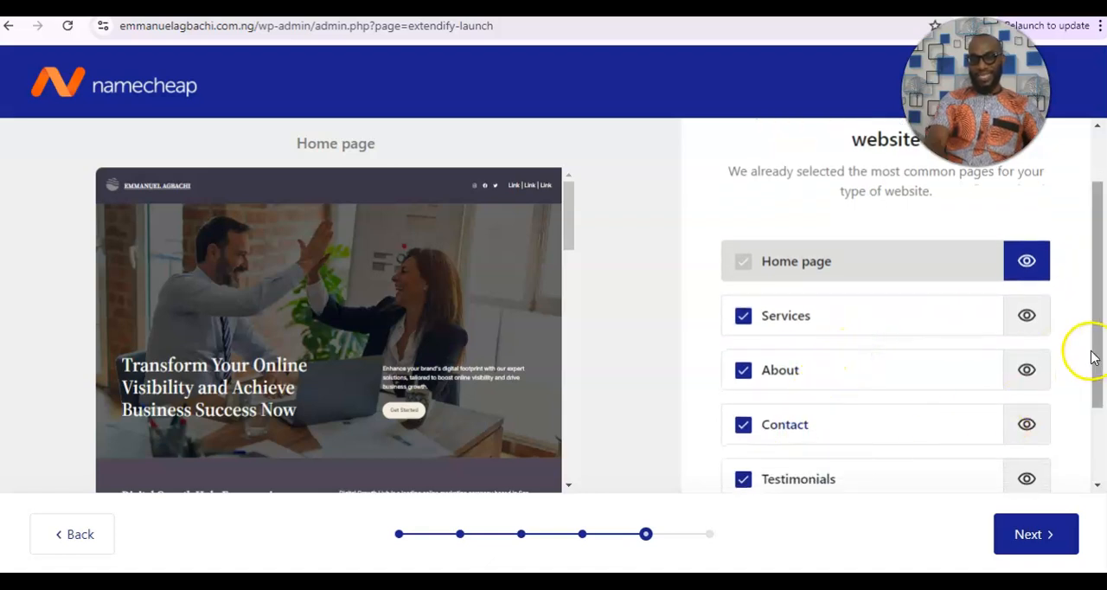
left_click_drag(1095, 355, 1095, 389)
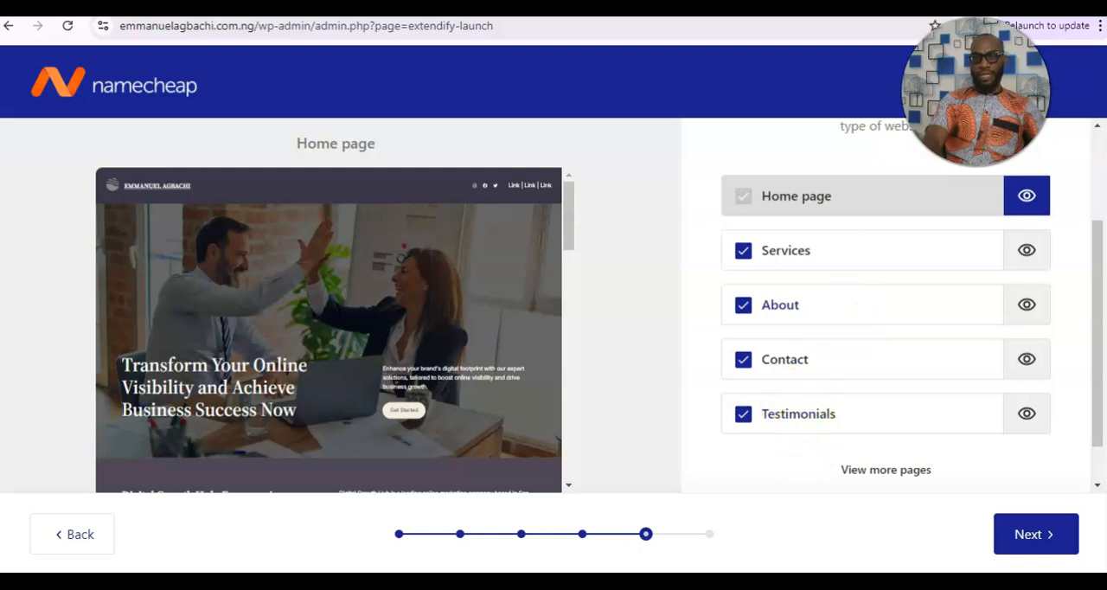
mouse_move(693, 582)
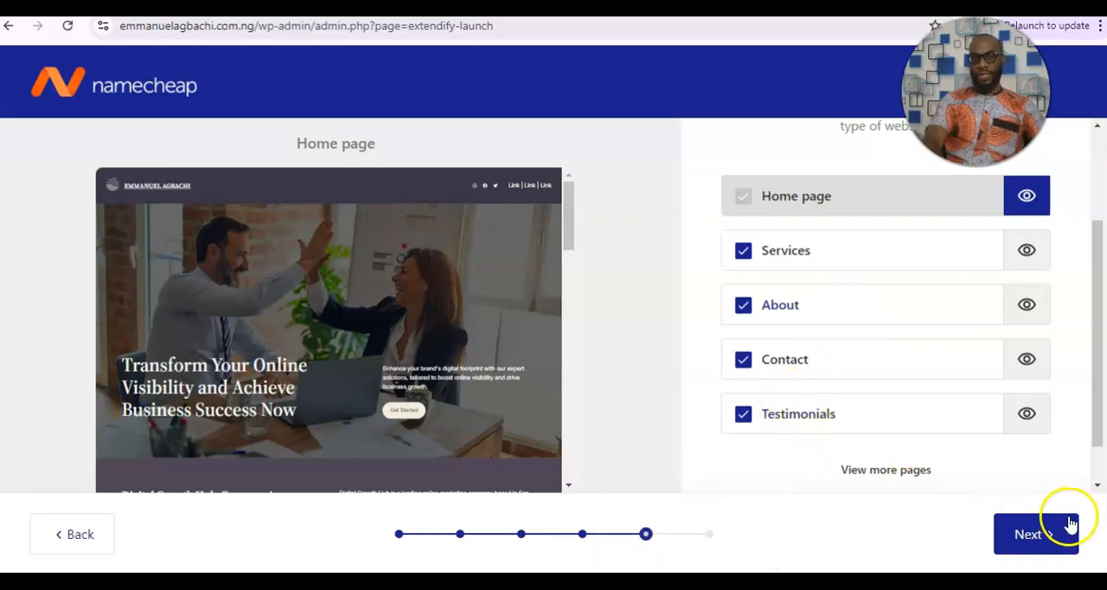
left_click(1047, 532)
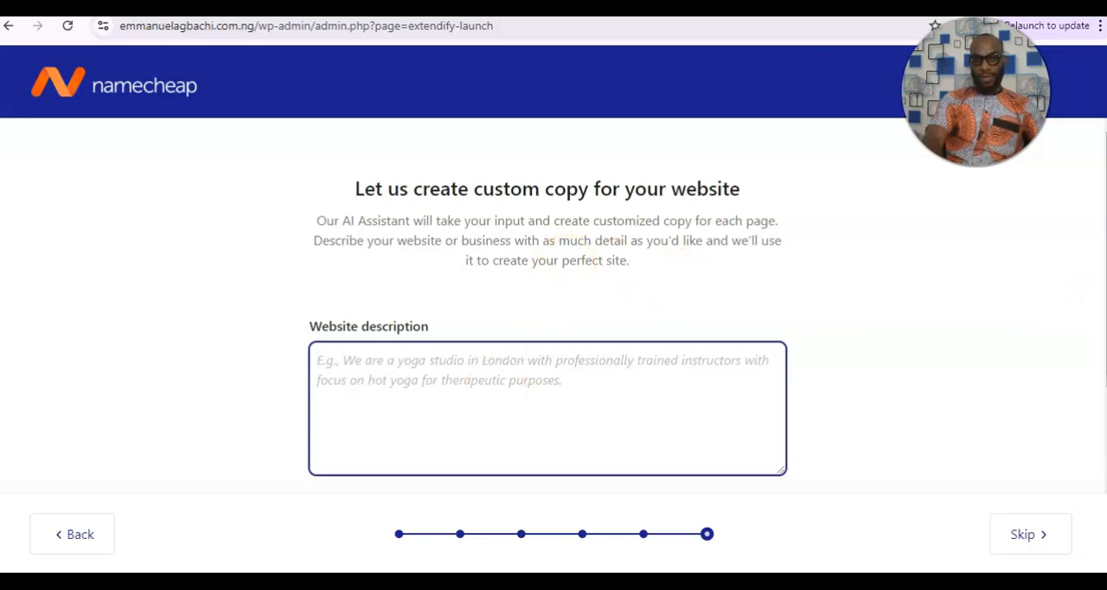
Skip the AI custom copy, leaving the website description and site tone blank, and start generating the site.
scroll(1098, 311, "down", 1)
scroll(553, 311, "down", 2)
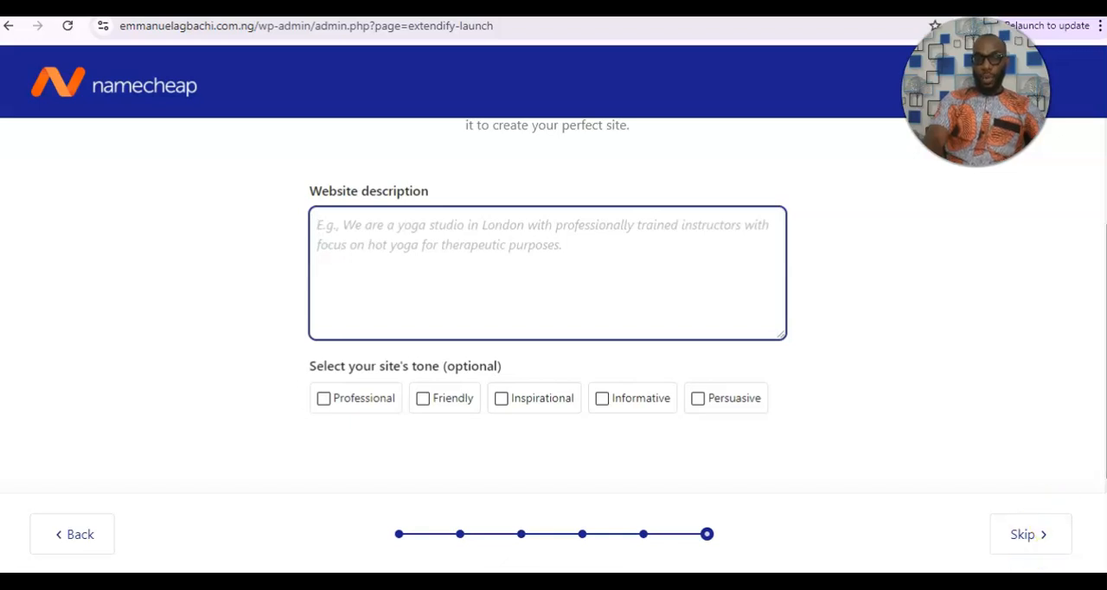
scroll(553, 298, "up", 3)
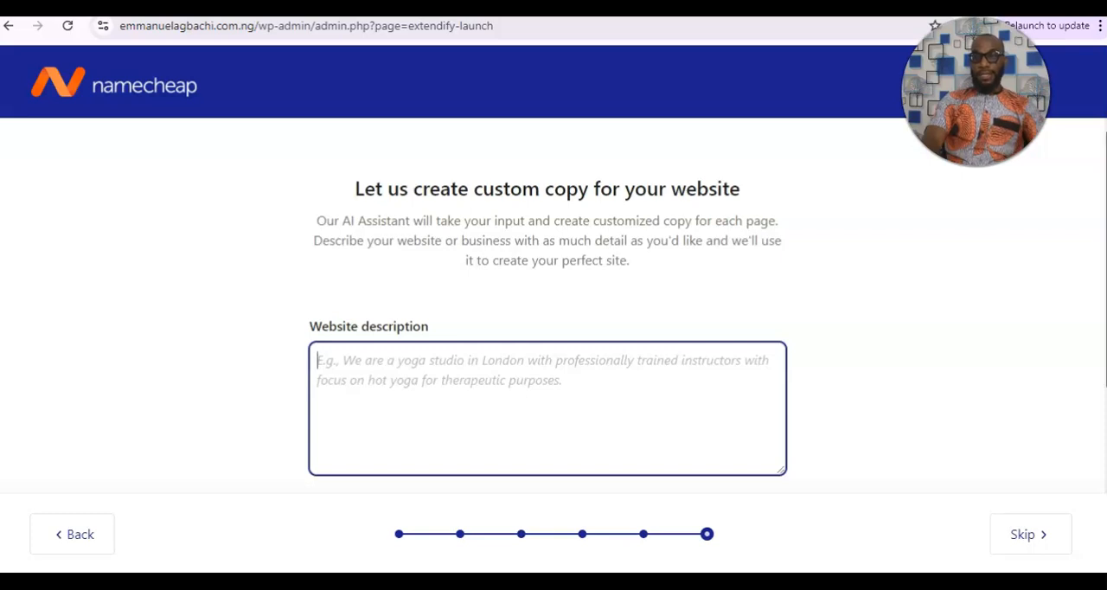
scroll(554, 346, "down", 1)
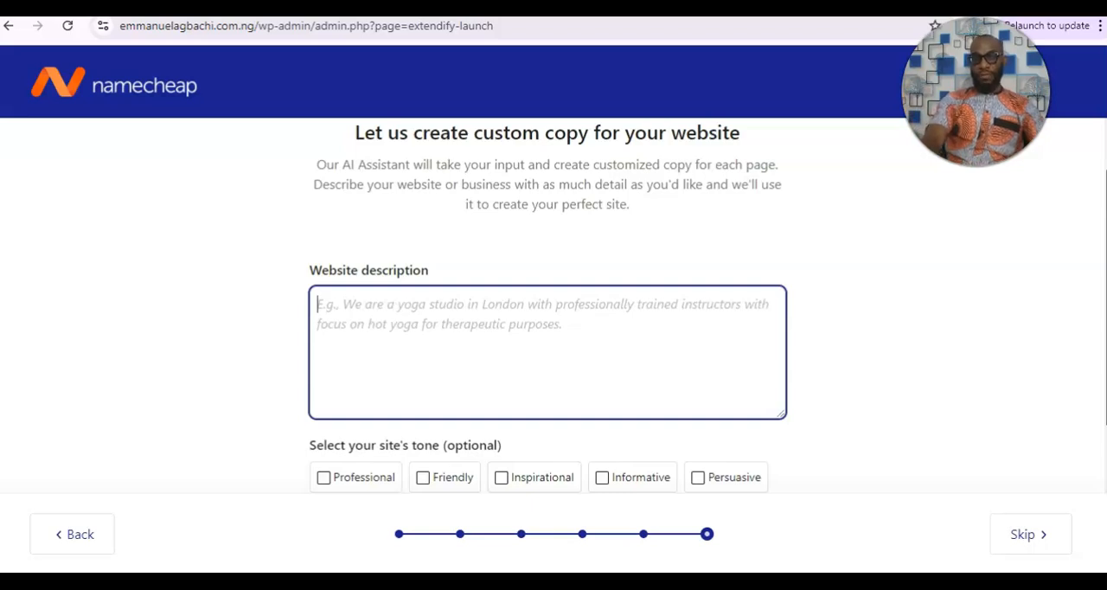
scroll(553, 346, "down", 2)
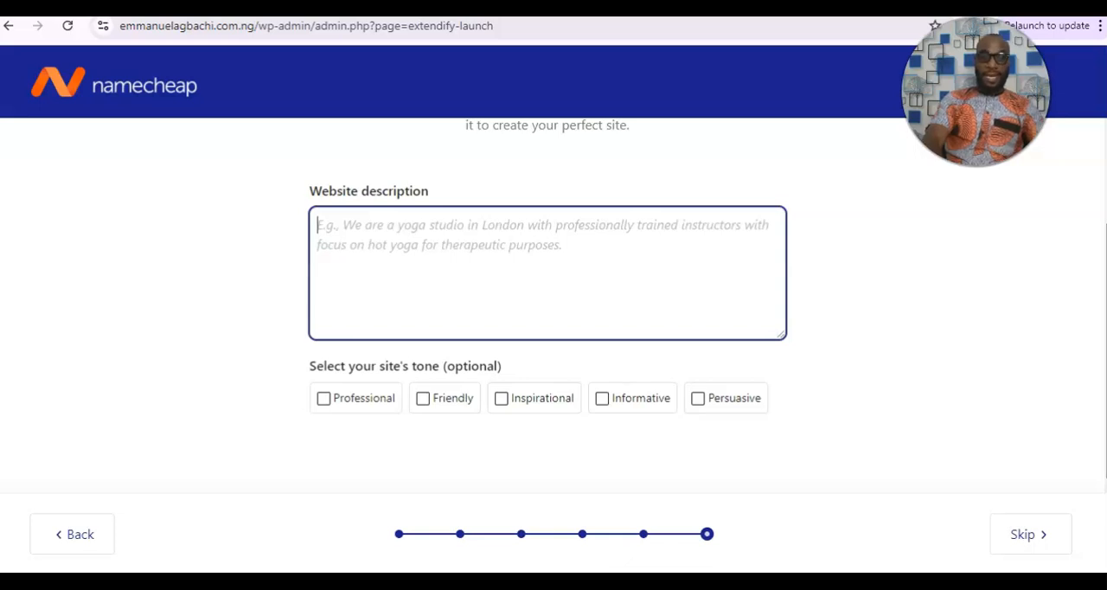
left_click(1022, 534)
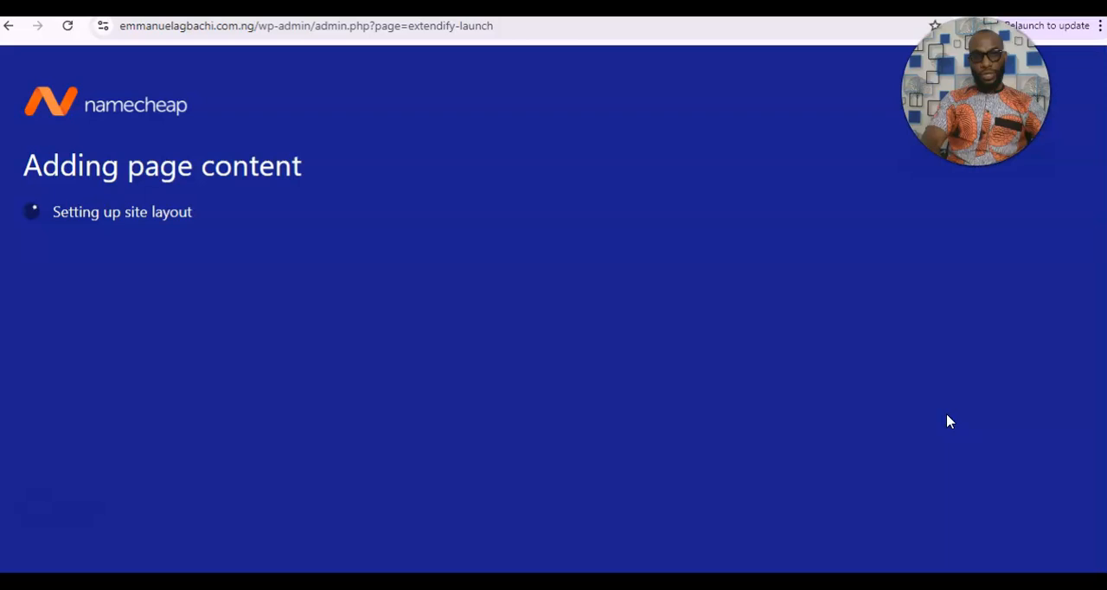
Wait for the starter site to be generated and look through the Site Guide tasks in the Site Assistant.
left_click(916, 411)
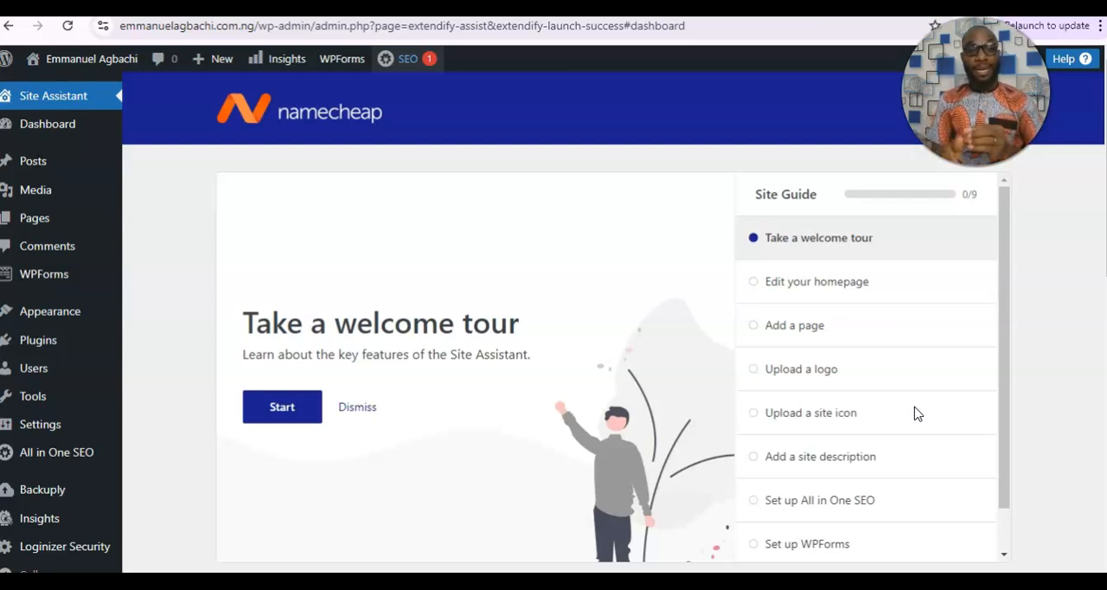
left_click(1044, 424)
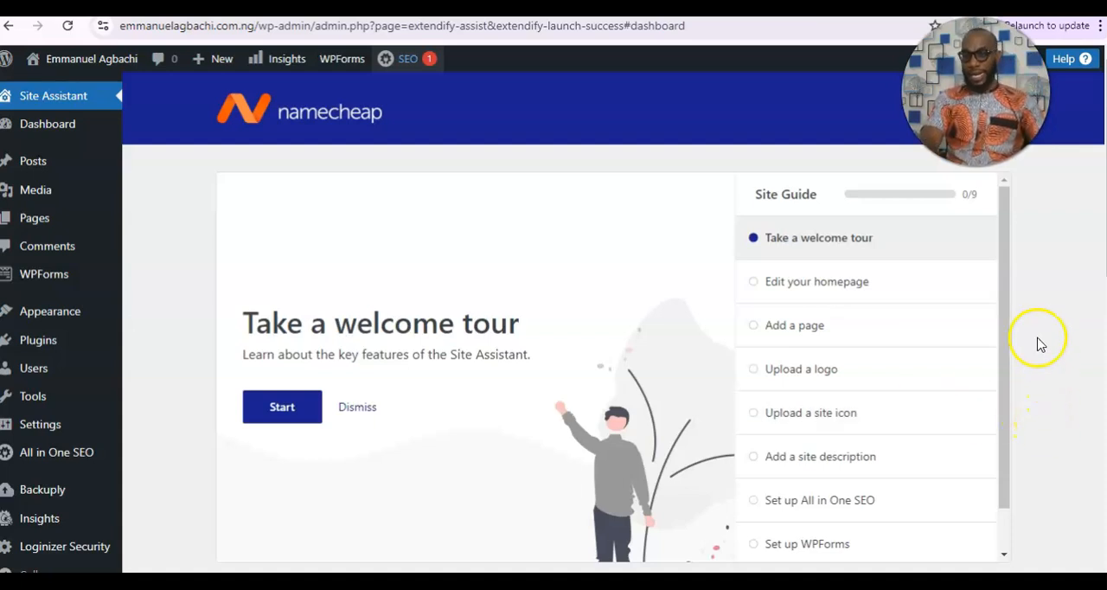
left_click_drag(1009, 314, 1009, 374)
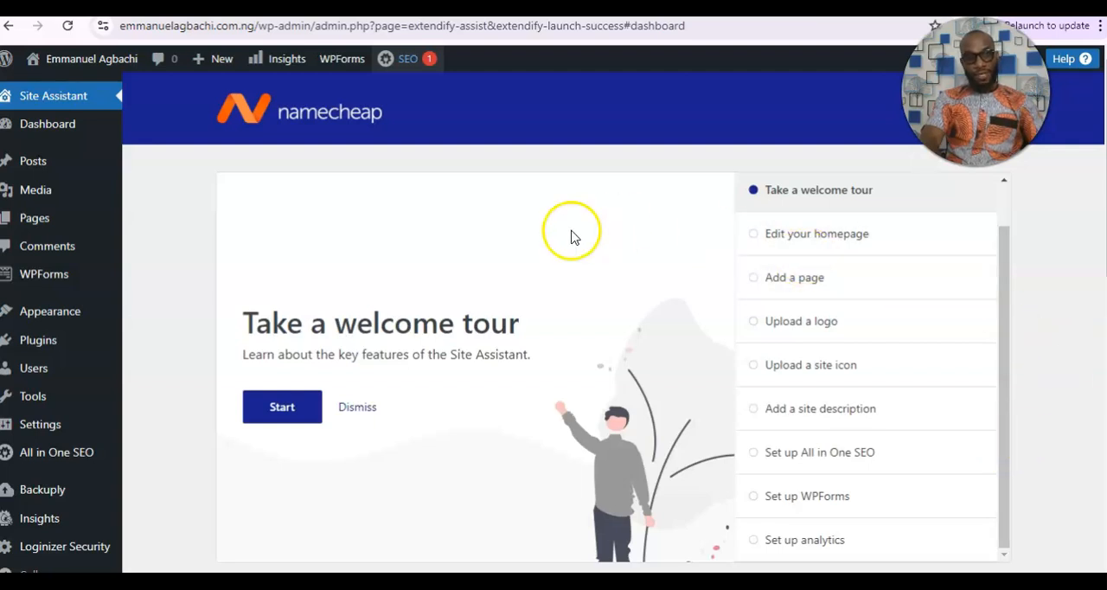
Visit the live site from the admin area and look over the generated home page.
mouse_move(78, 66)
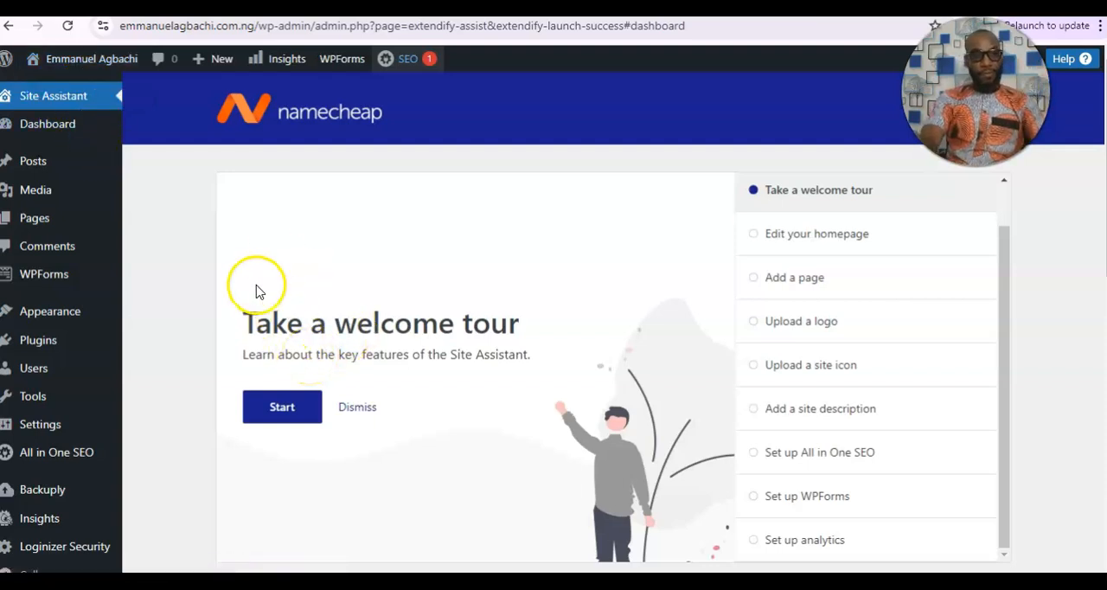
mouse_move(36, 68)
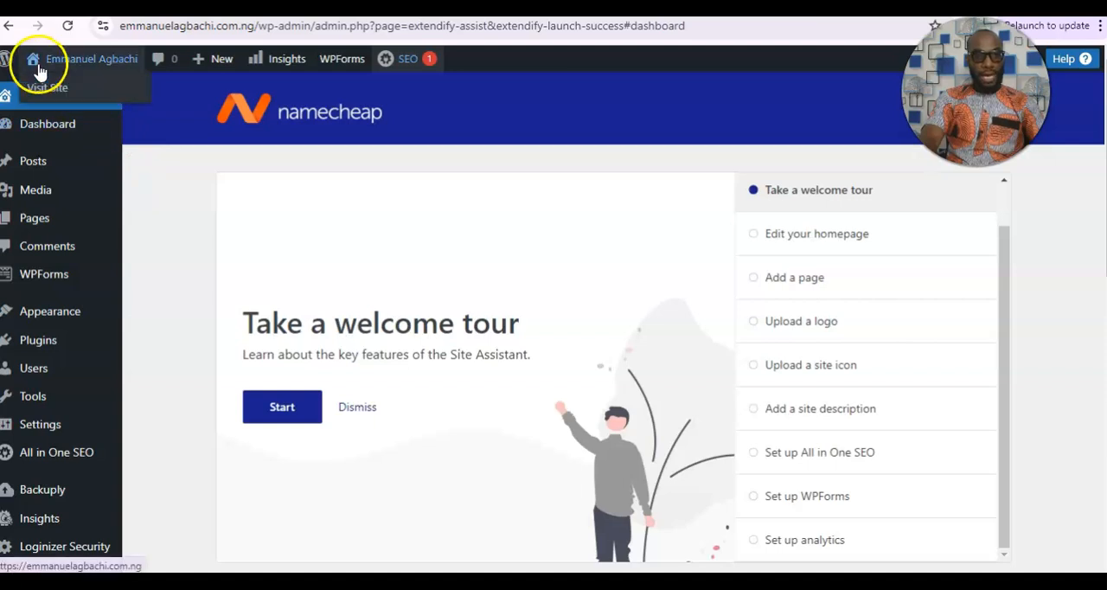
left_click(39, 90)
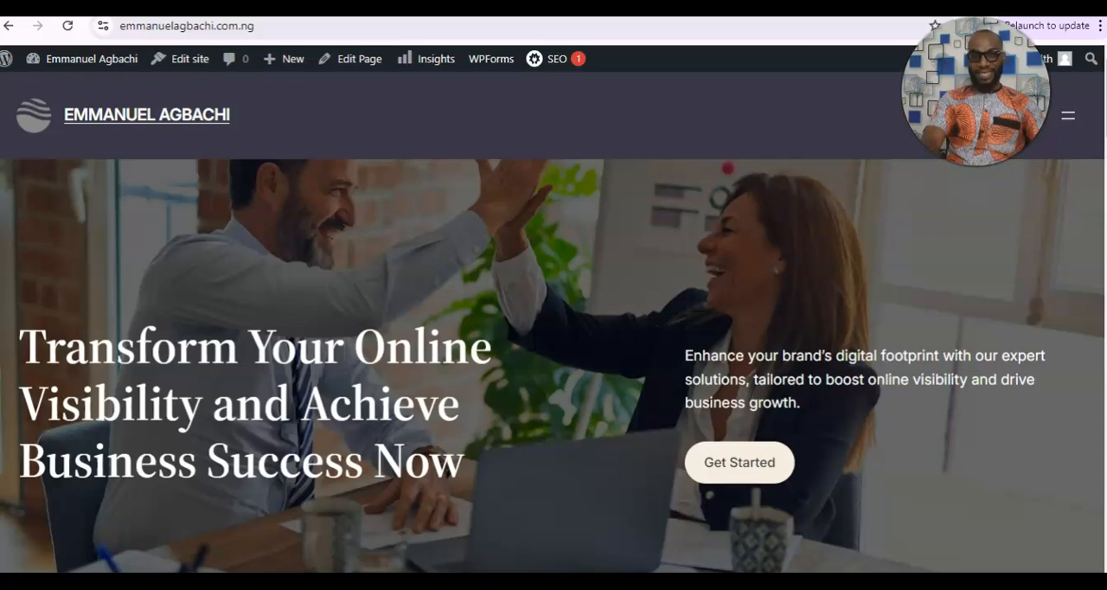
left_click_drag(1104, 100, 1104, 126)
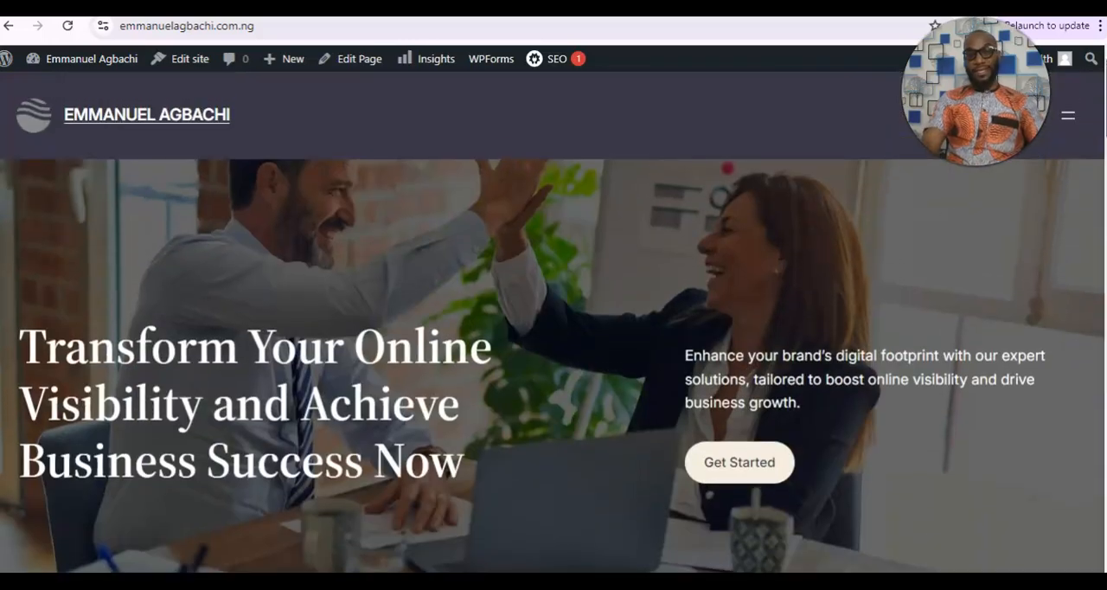
mouse_move(1105, 126)
left_mouse_down()
mouse_move(1105, 517)
mouse_move(1105, 105)
left_mouse_up()
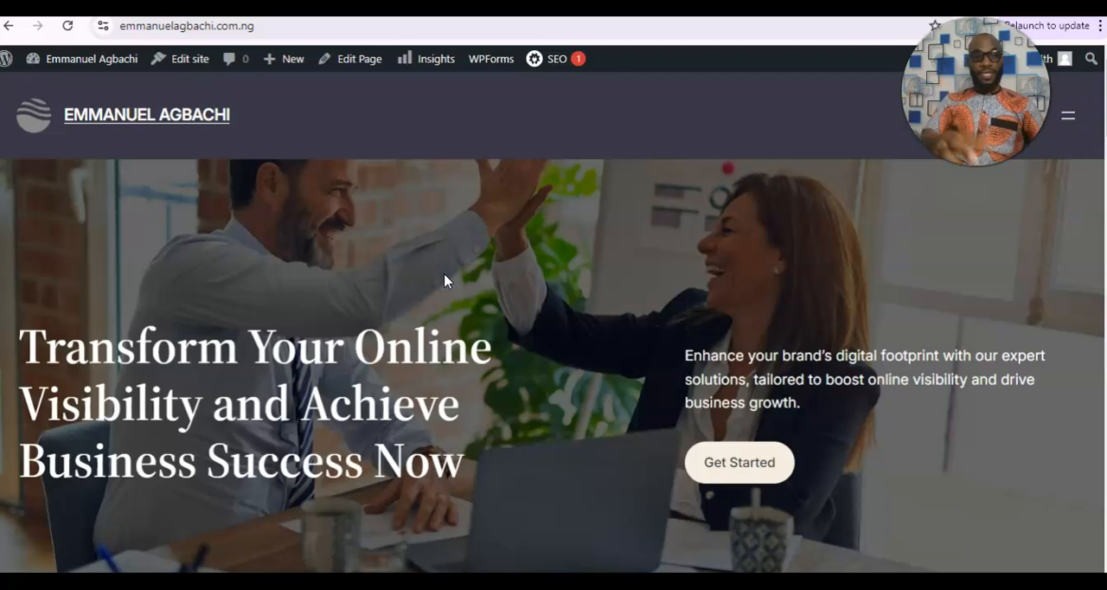
Return to the admin dashboard and review the themes installed on the site.
mouse_move(91, 63)
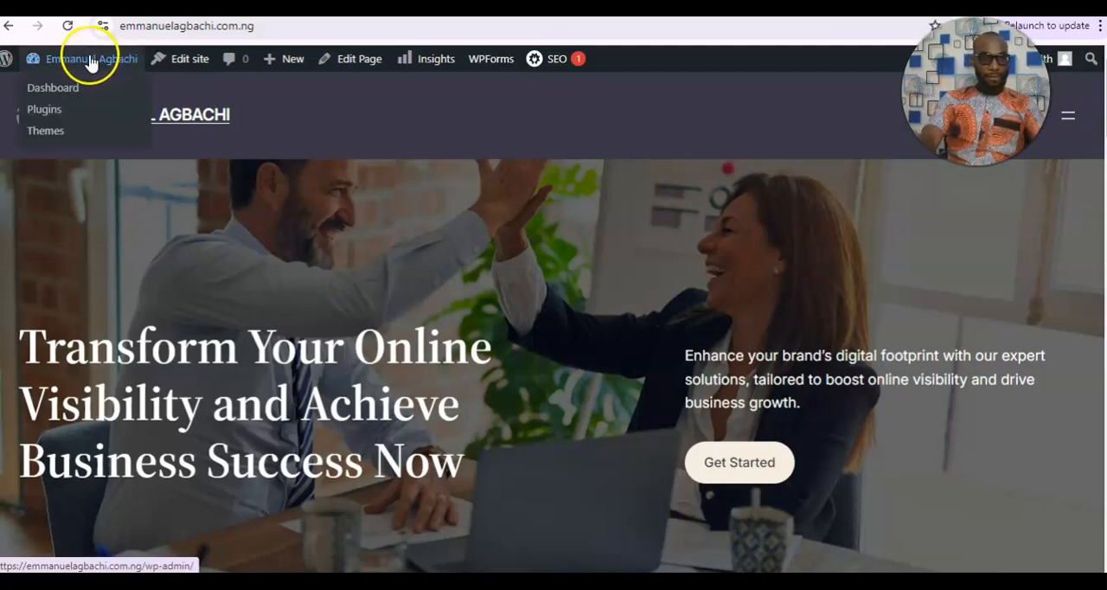
left_click(35, 88)
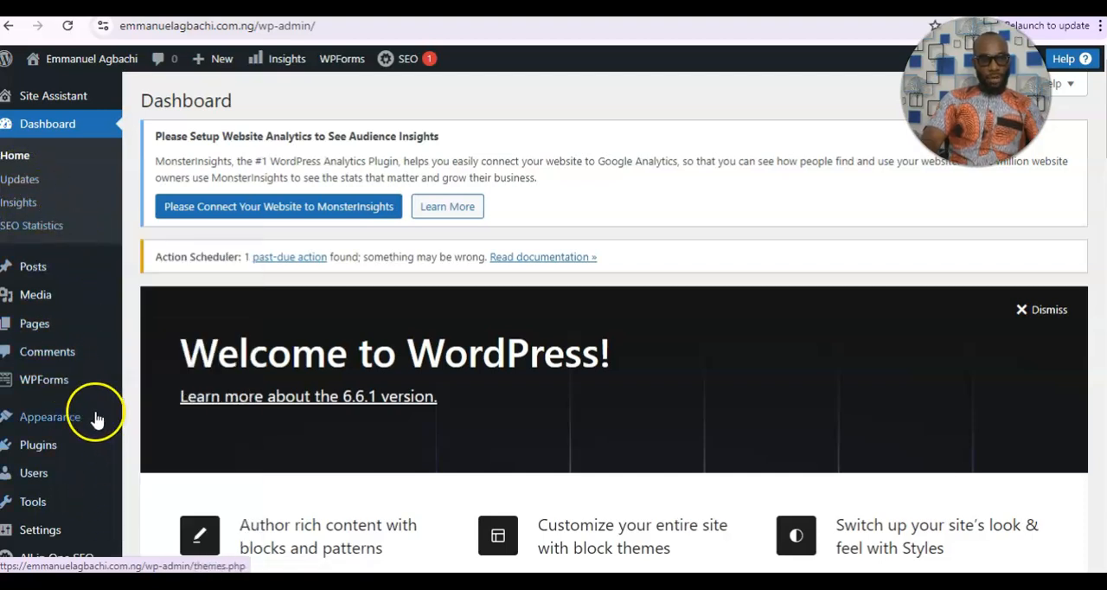
mouse_move(110, 414)
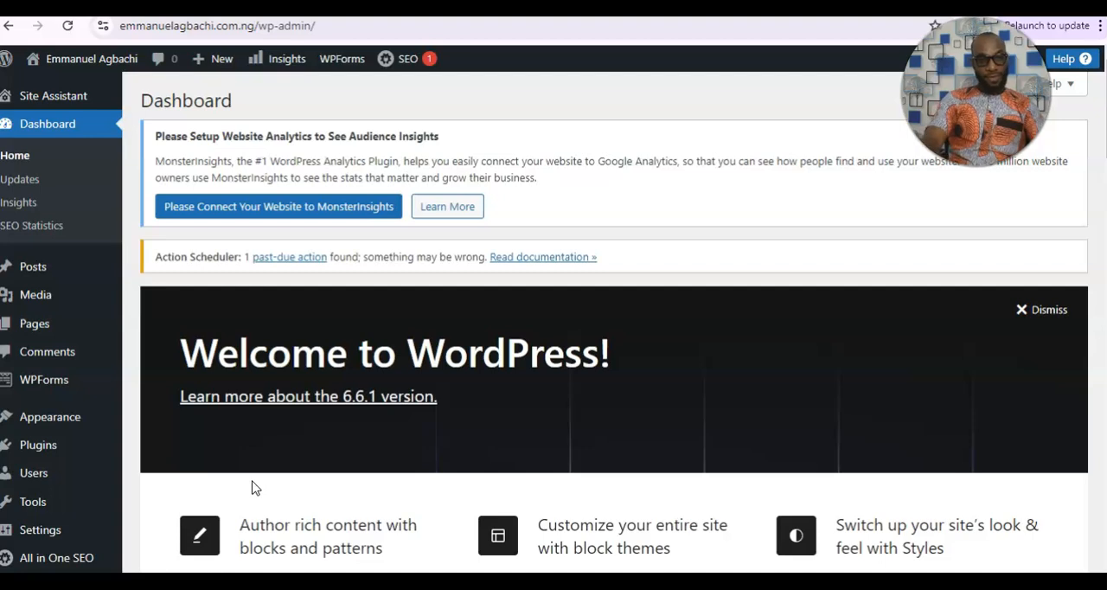
mouse_move(69, 424)
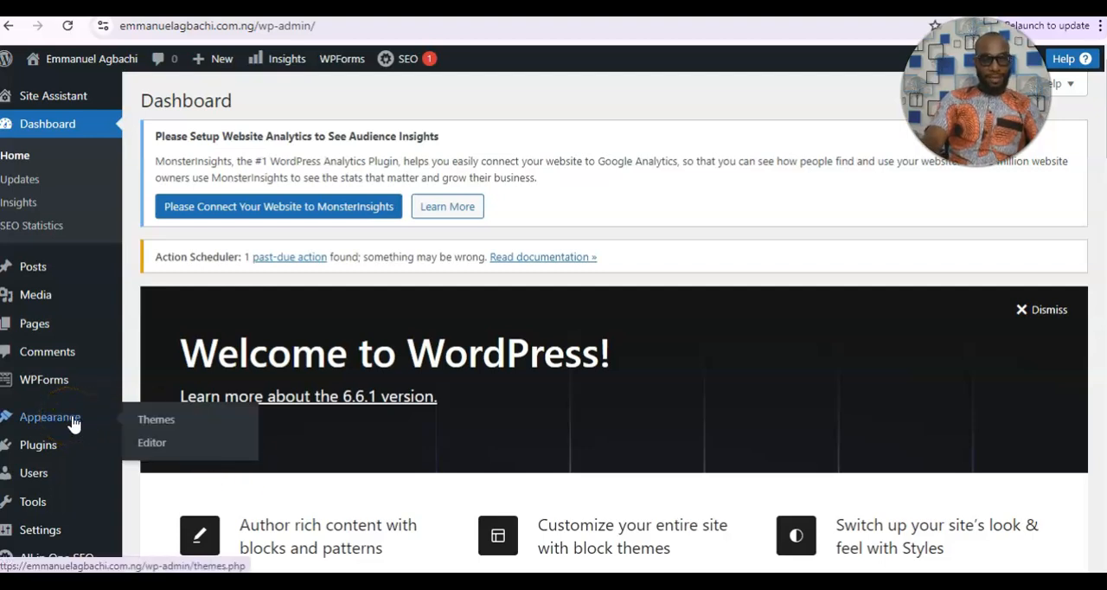
left_click(156, 423)
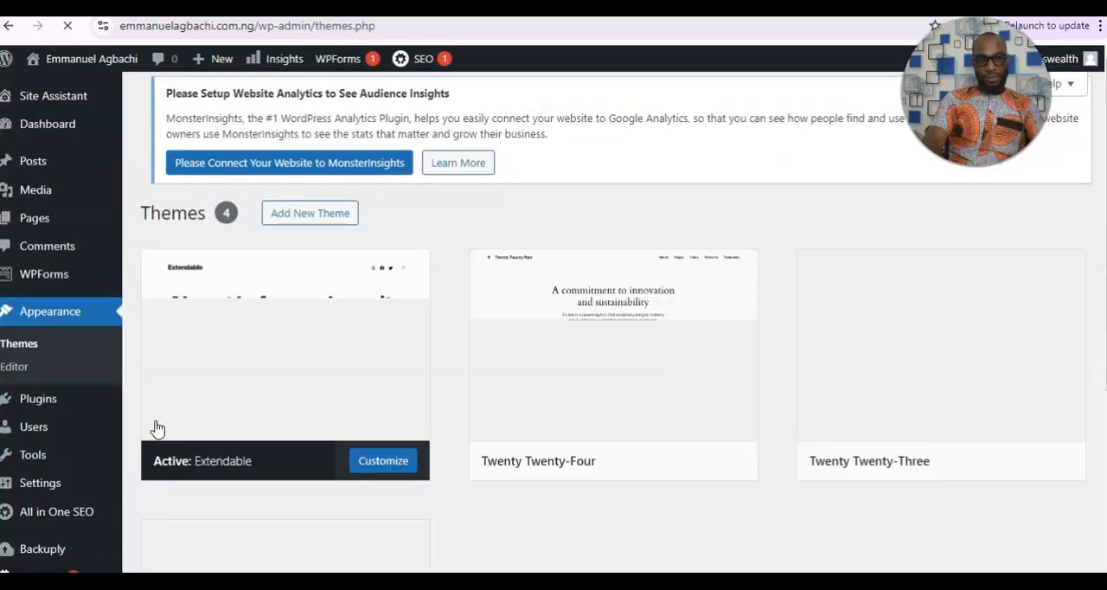
mouse_move(657, 444)
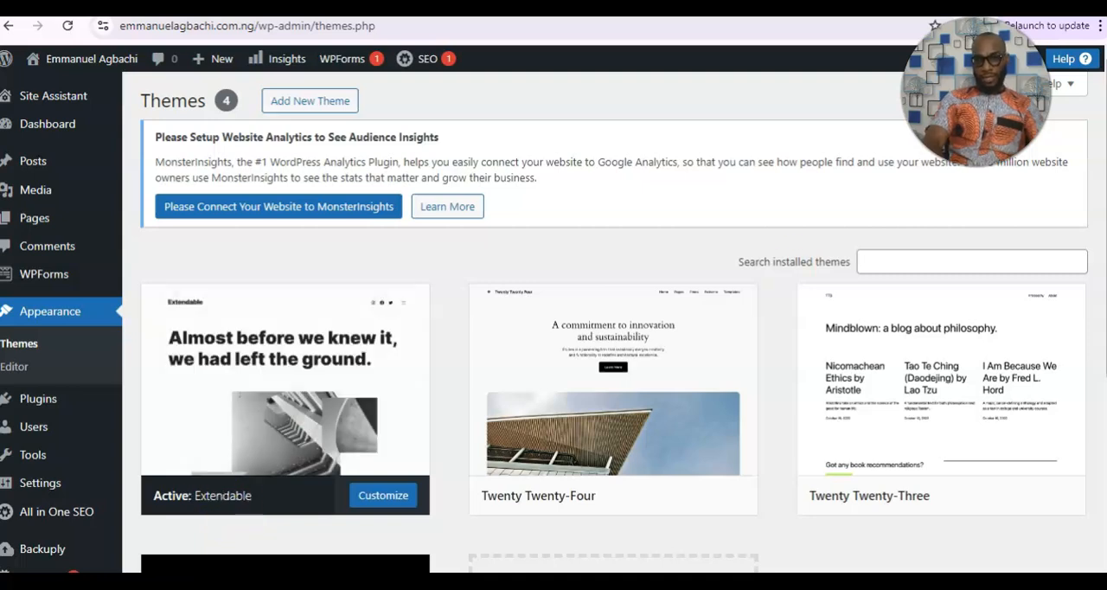
scroll(606, 346, "down", 2)
scroll(605, 346, "up", 2)
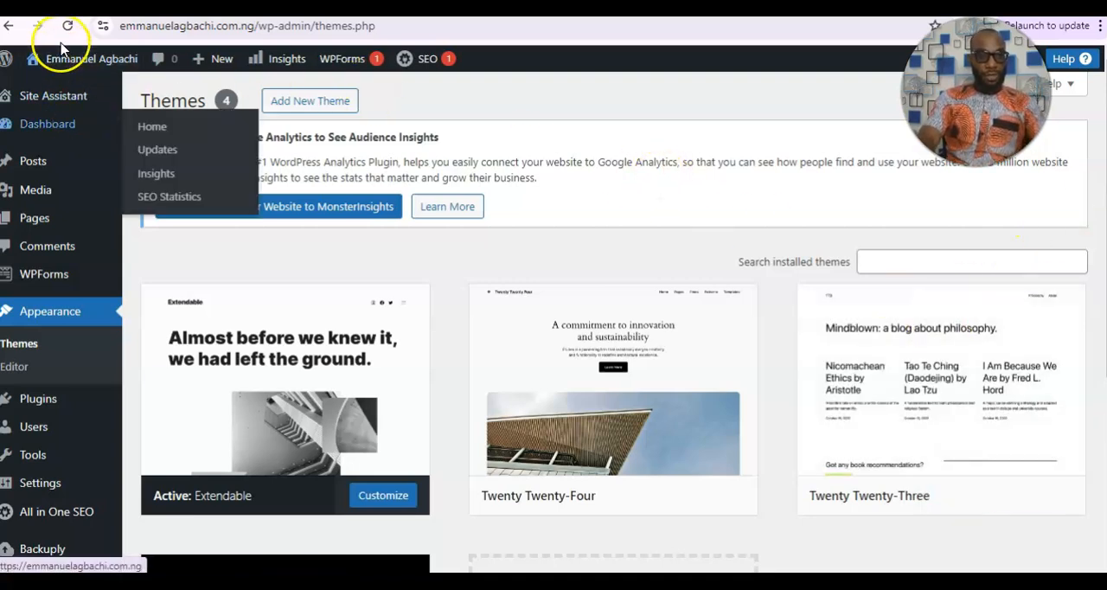
Go to adding a new plugin and search the plugin directory for "elementor".
mouse_move(50, 558)
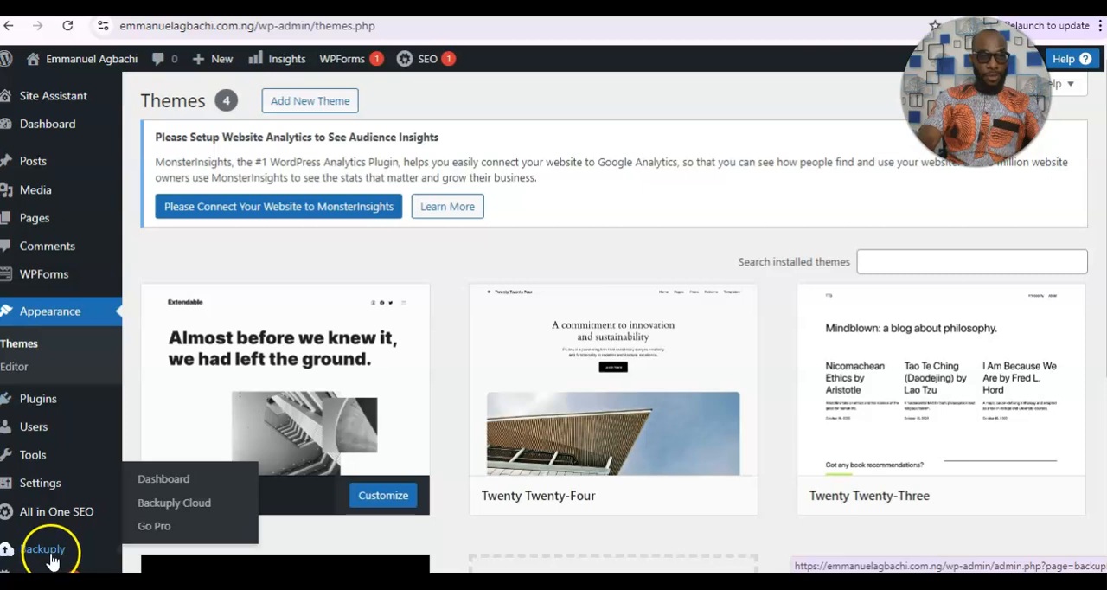
mouse_move(40, 408)
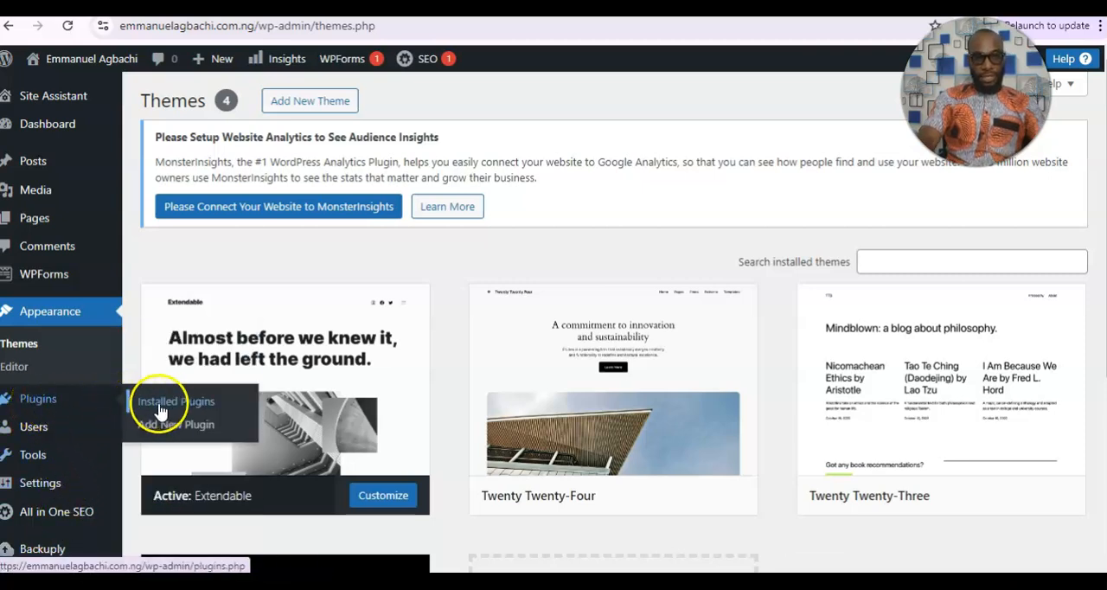
left_click(170, 427)
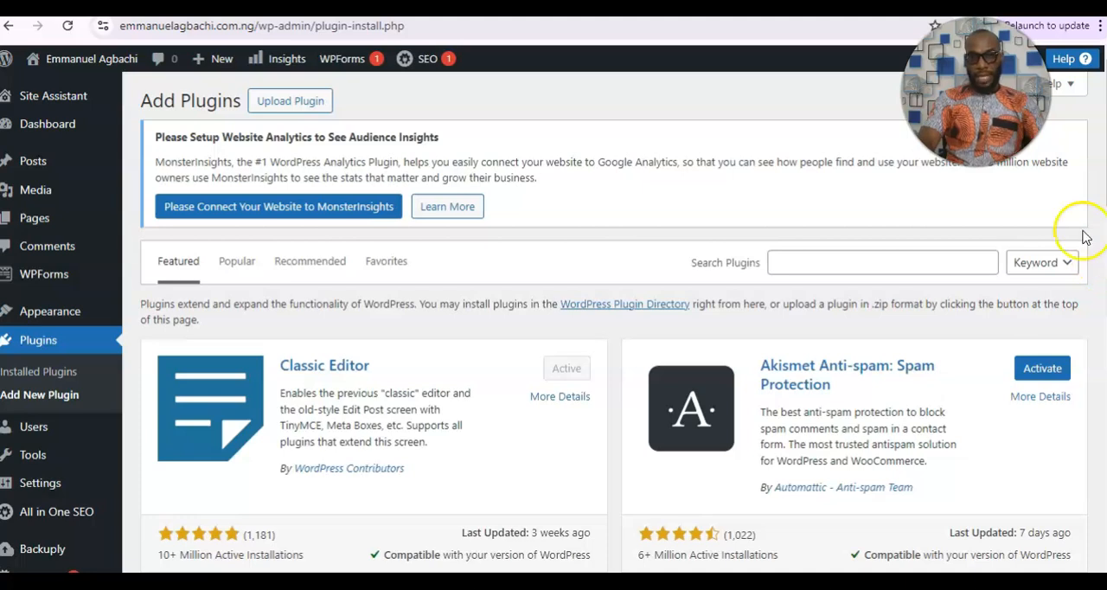
left_click(818, 261)
type("elementor")
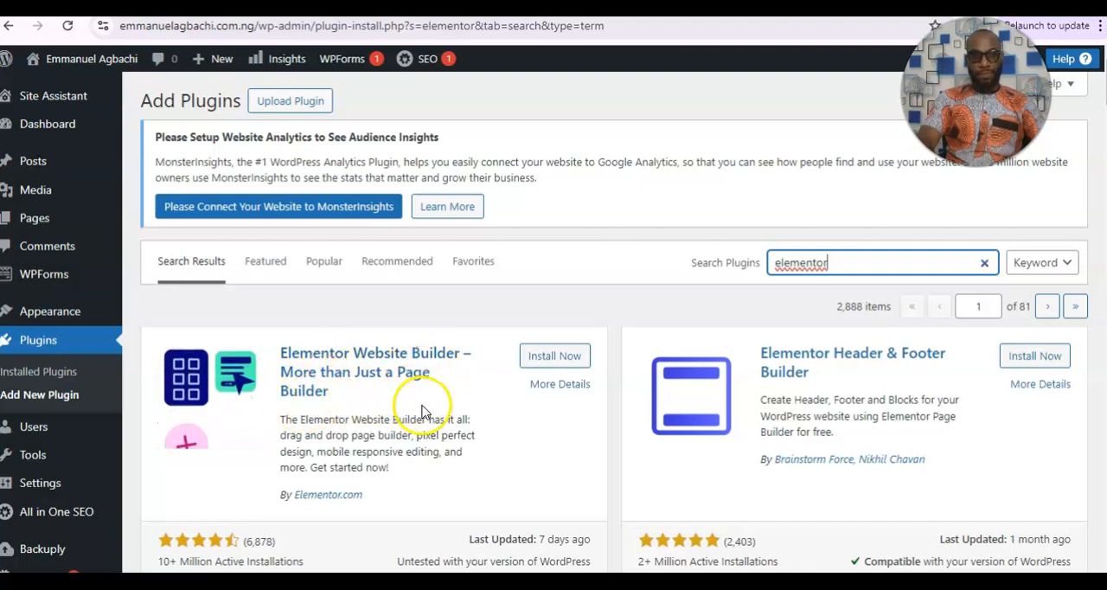
Install and activate the Elementor Website Builder plugin.
left_click(548, 360)
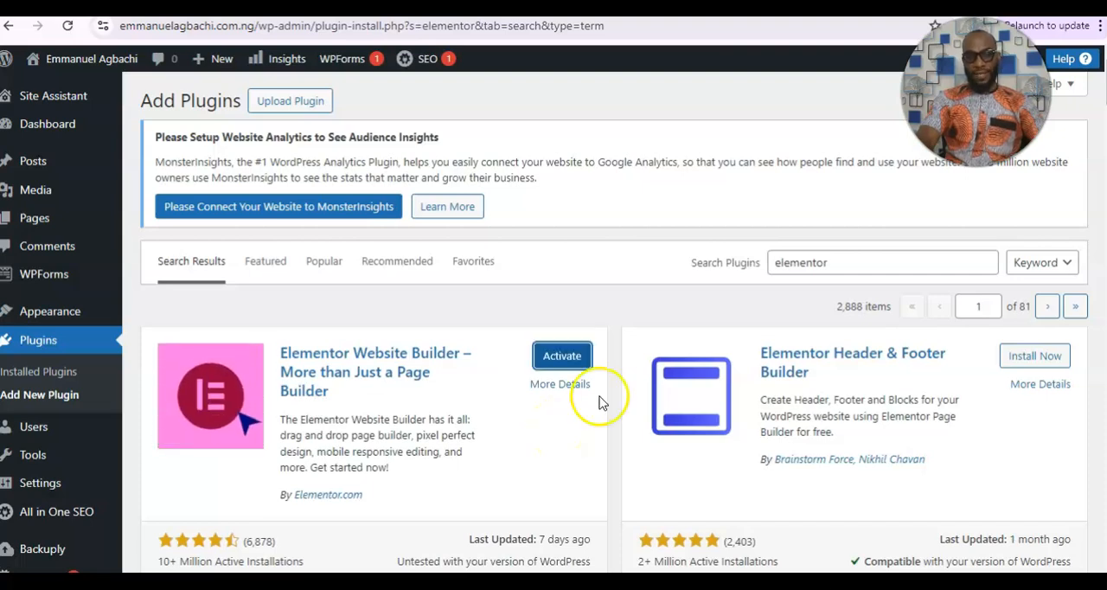
scroll(614, 346, "down", 2)
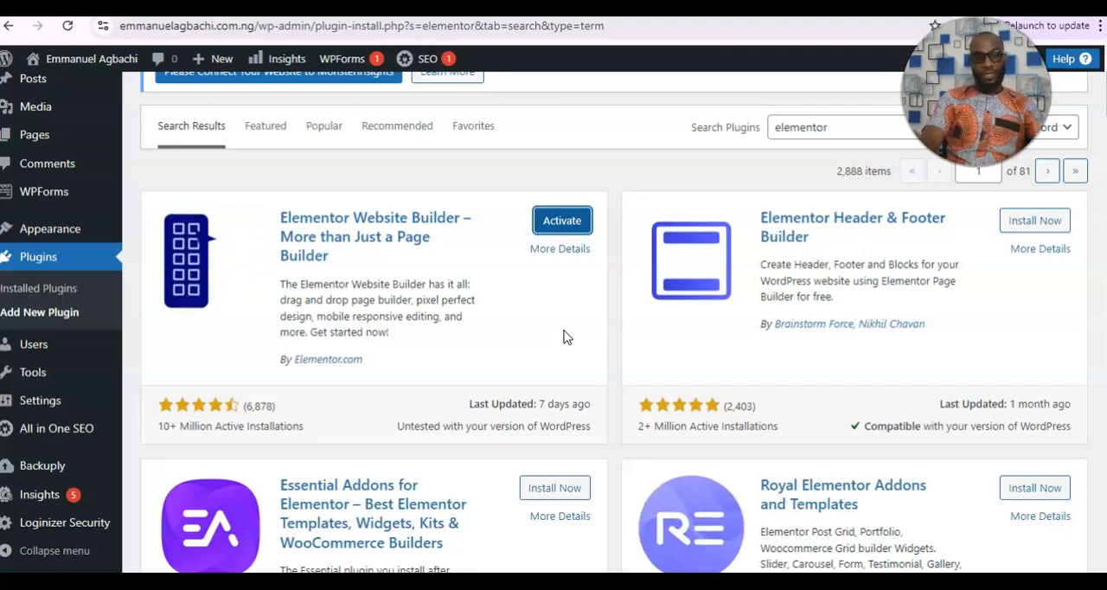
left_click(541, 227)
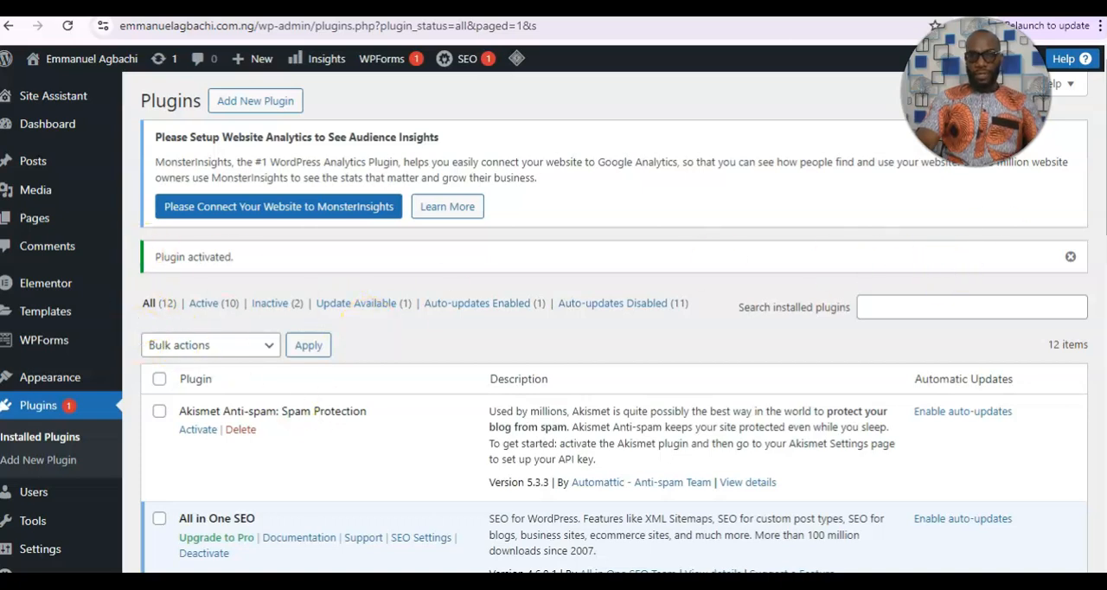
Look through the list of installed plugins, including the Elementor entry.
scroll(553, 320, "down", 3)
scroll(554, 320, "up", 3)
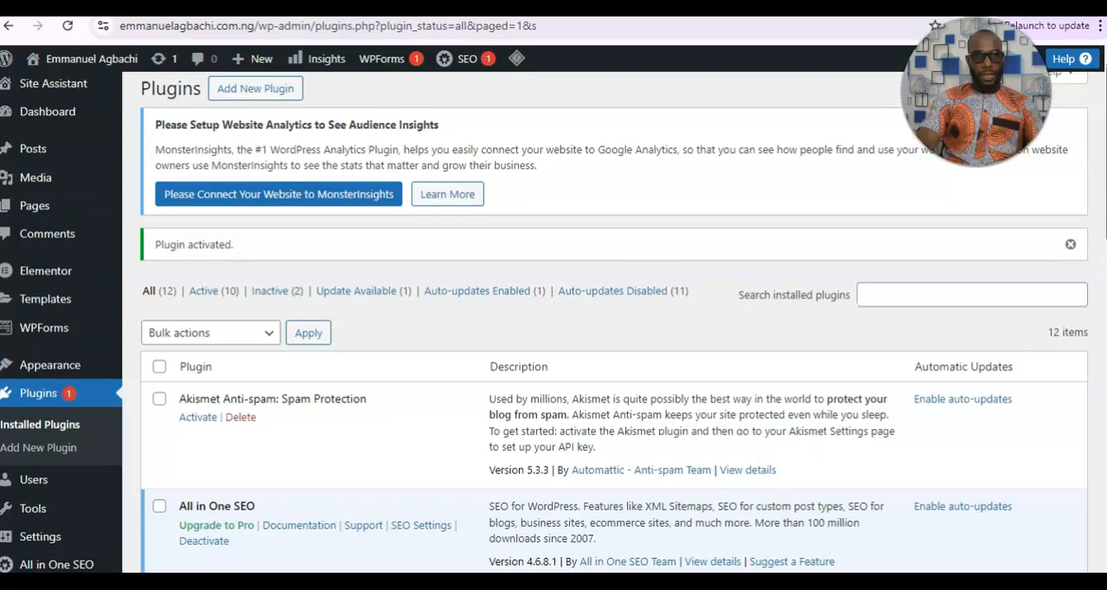
scroll(553, 320, "down", 3)
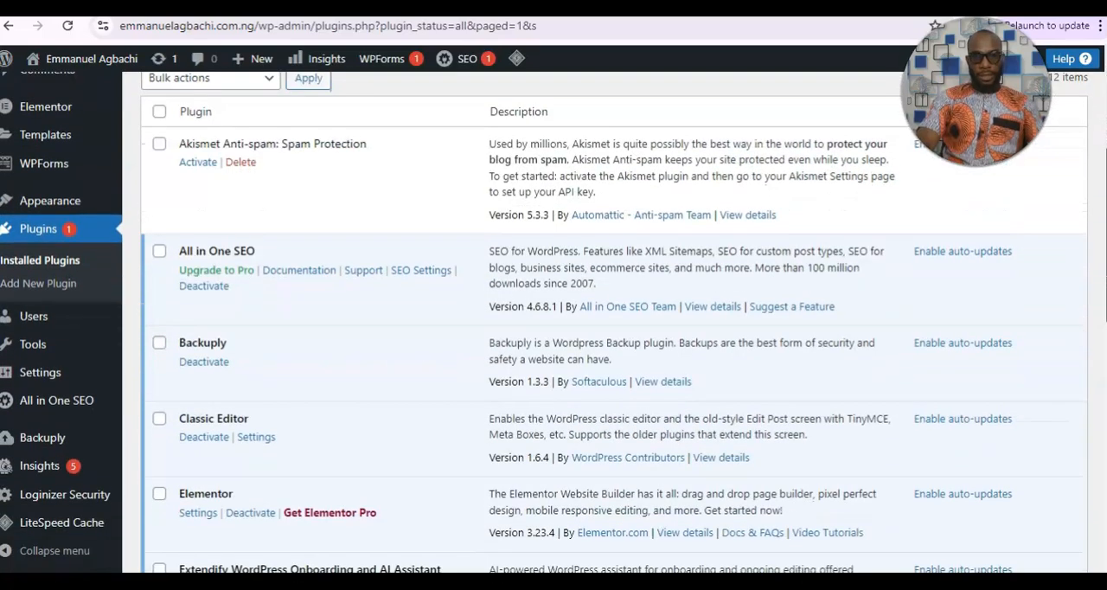
scroll(554, 320, "down", 2)
scroll(554, 320, "up", 2)
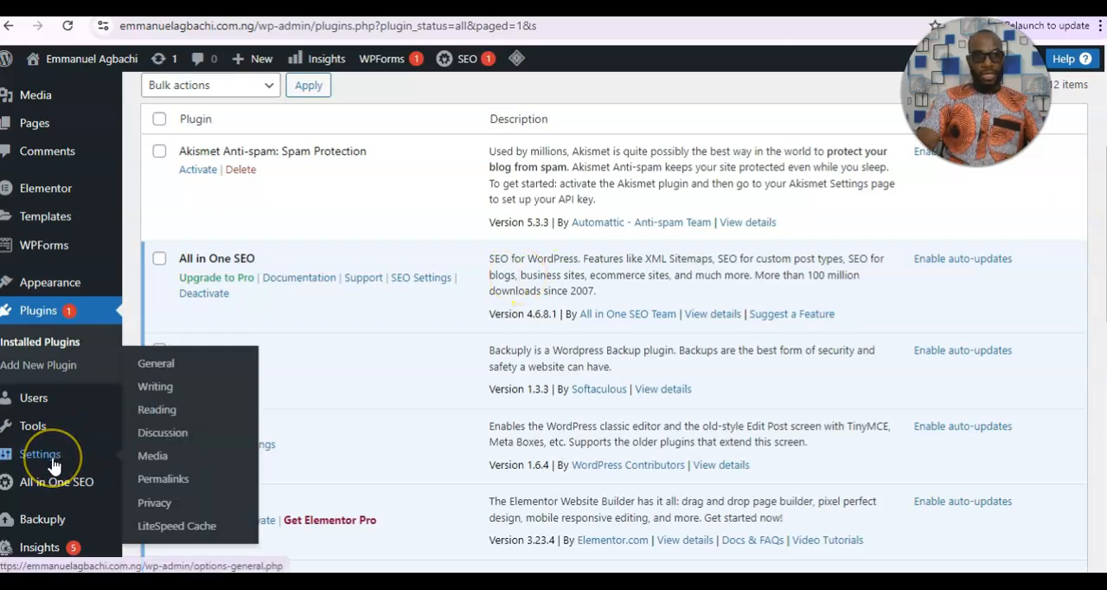
Review the site's General Settings from site title to week start and save them with the existing values.
left_click(161, 365)
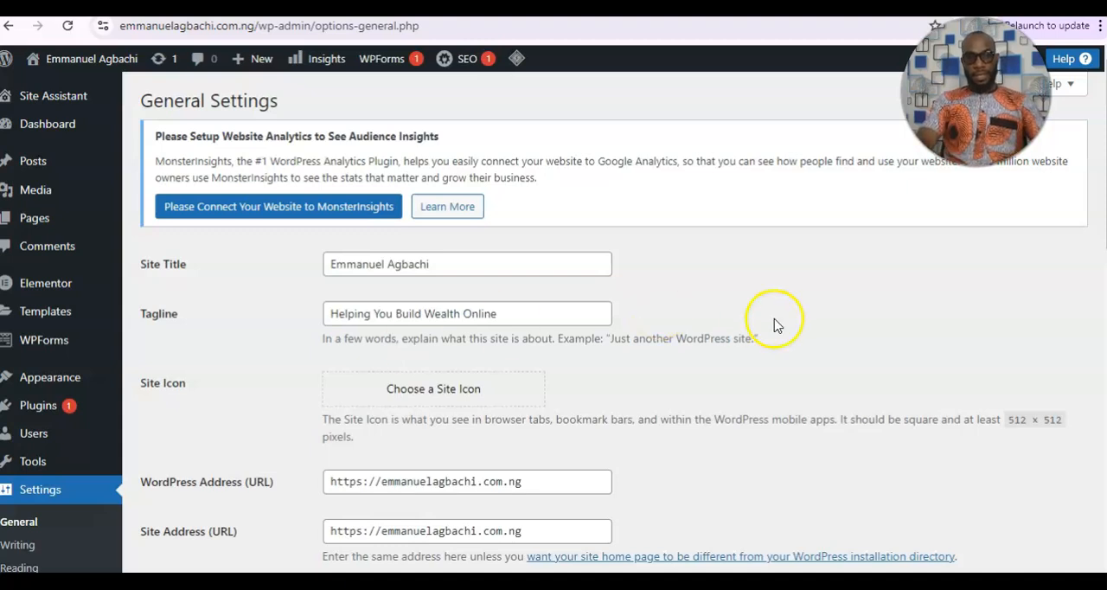
scroll(752, 251, "down", 2)
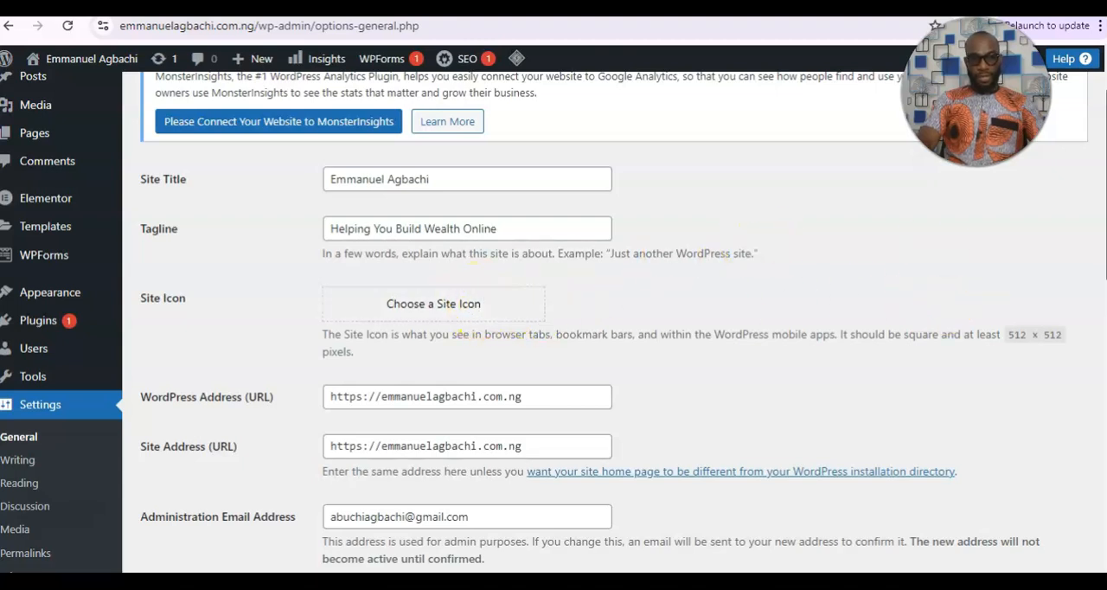
scroll(951, 313, "down", 2)
scroll(554, 321, "down", 1)
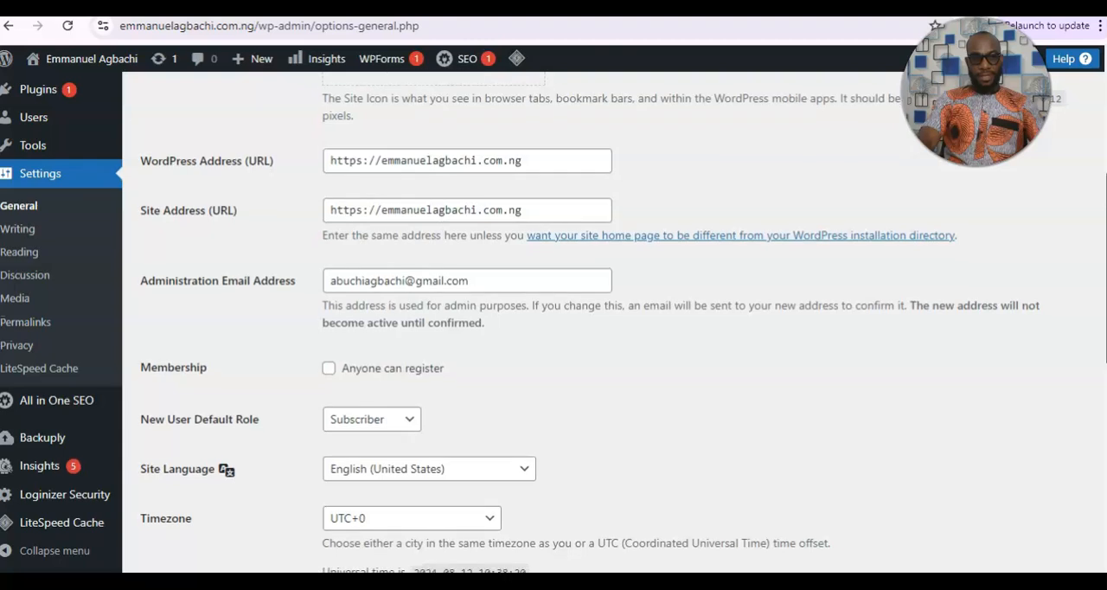
scroll(553, 321, "down", 2)
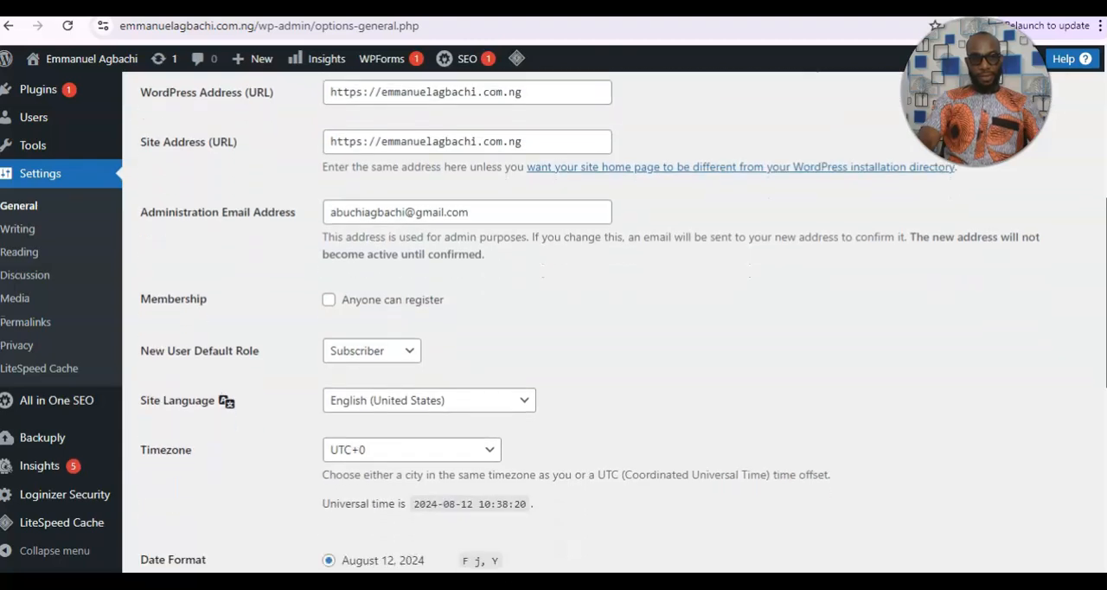
scroll(553, 321, "down", 3)
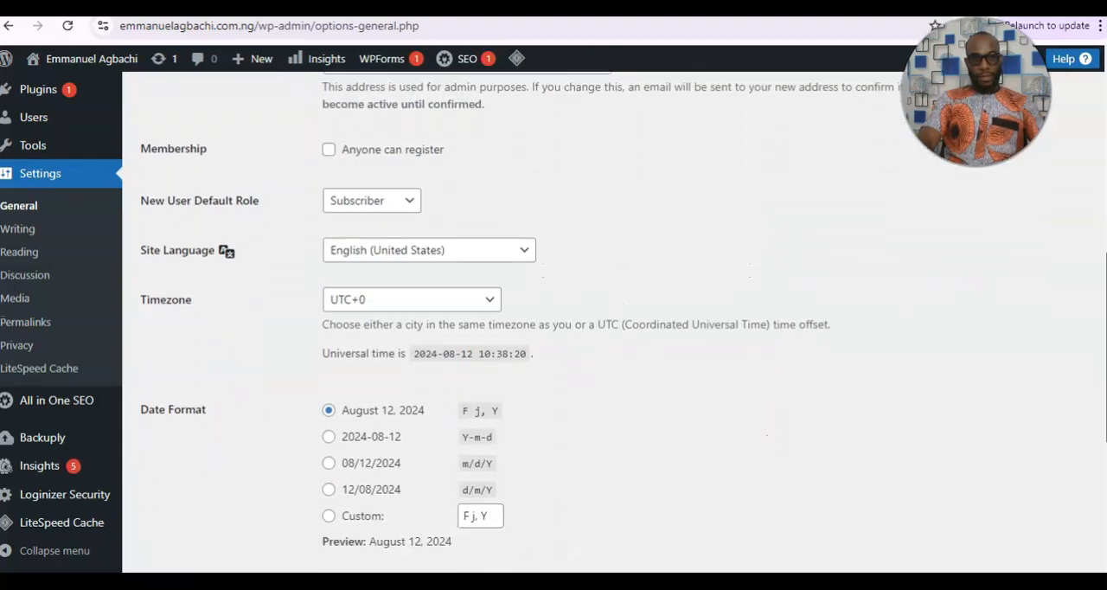
scroll(553, 321, "down", 1)
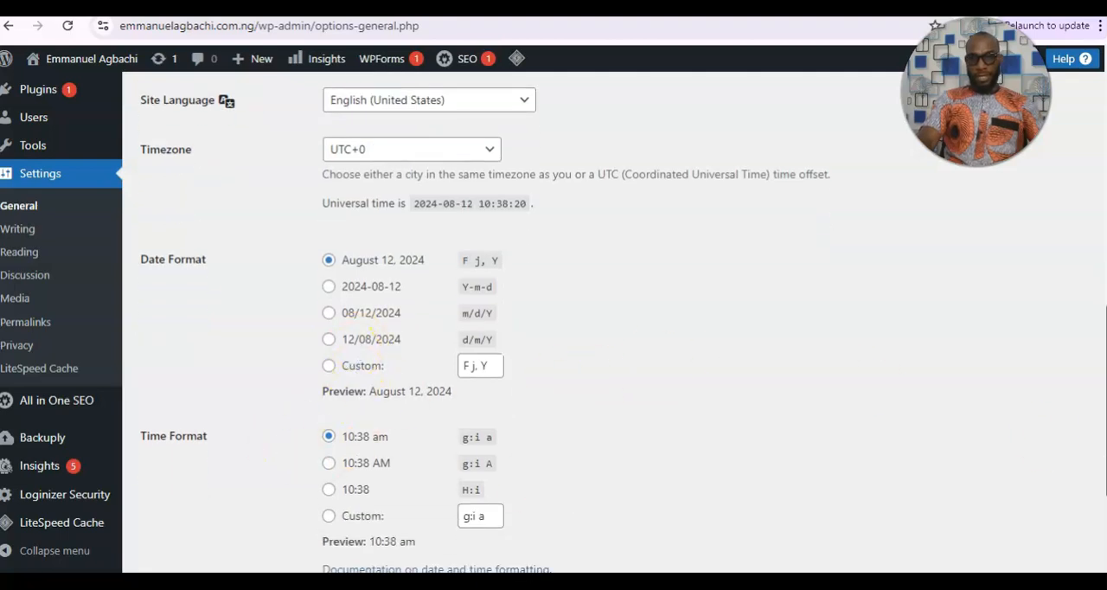
scroll(553, 320, "down", 3)
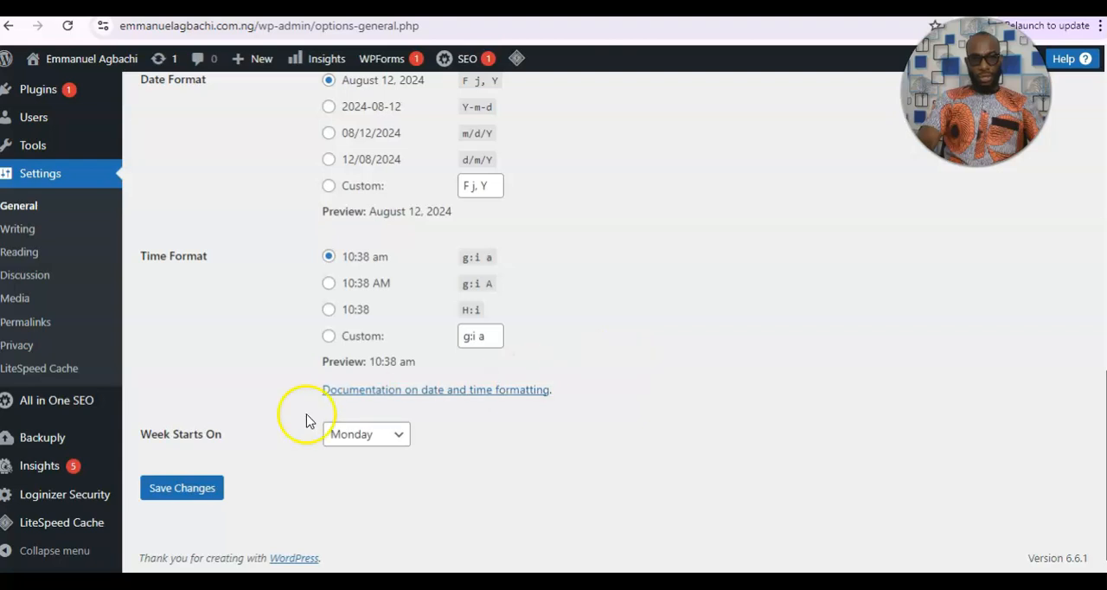
left_click(184, 487)
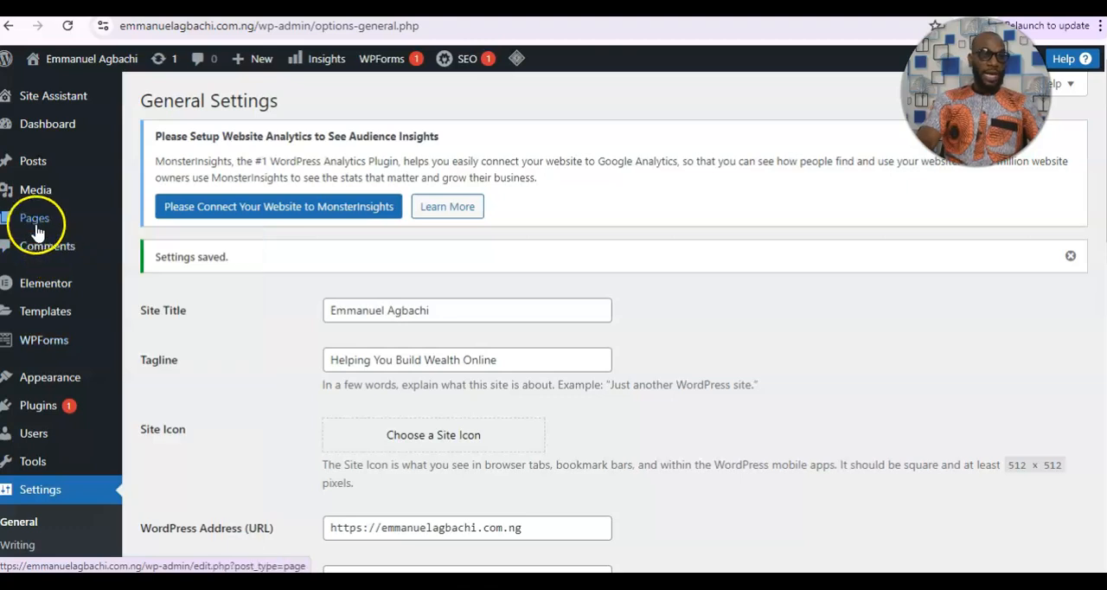
Open the list of all the site's pages.
mouse_move(37, 228)
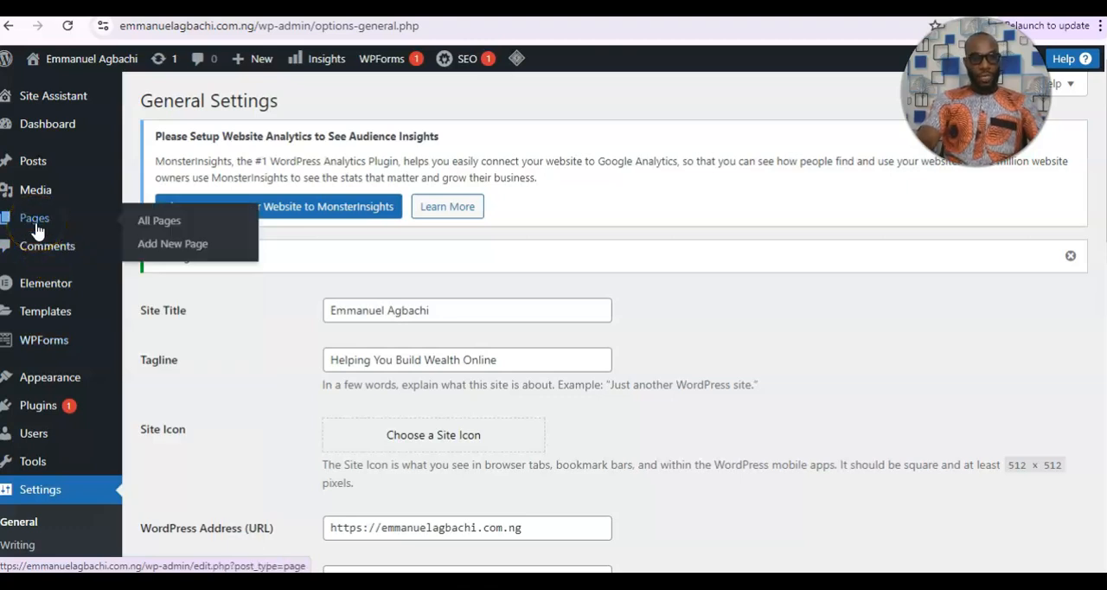
left_click(169, 223)
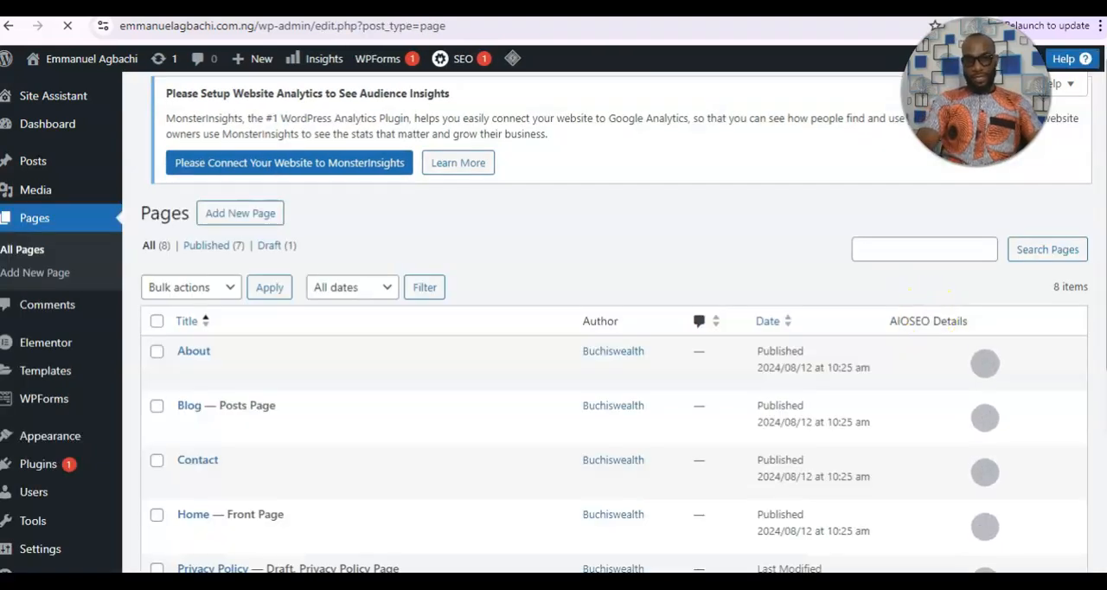
Look through the full list of the site's pages, from About to Testimonials.
scroll(930, 317, "down", 2)
scroll(606, 346, "down", 1)
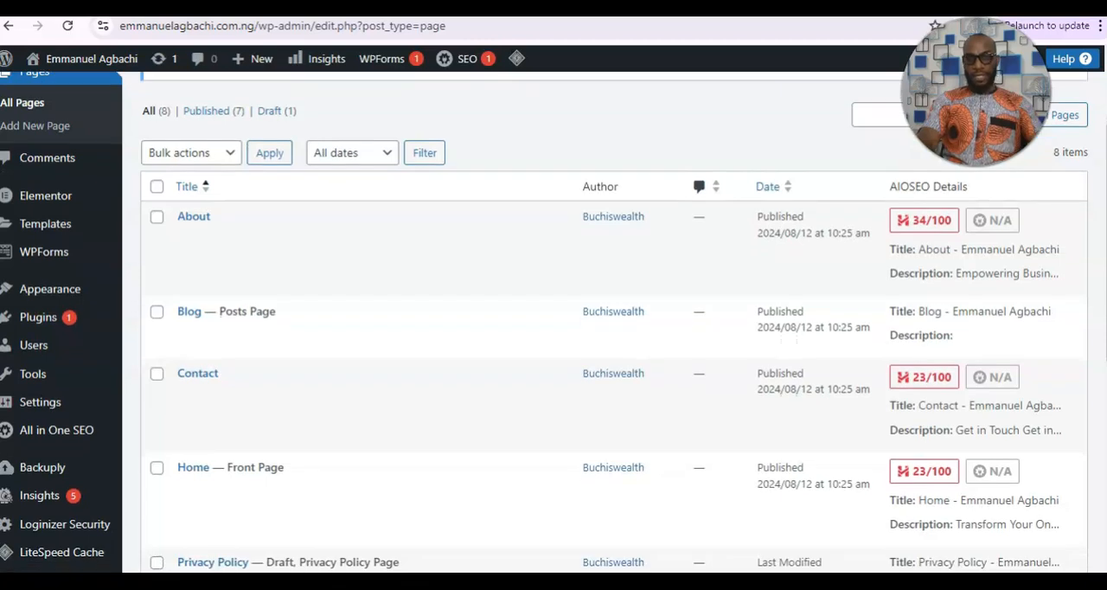
scroll(606, 346, "down", 4)
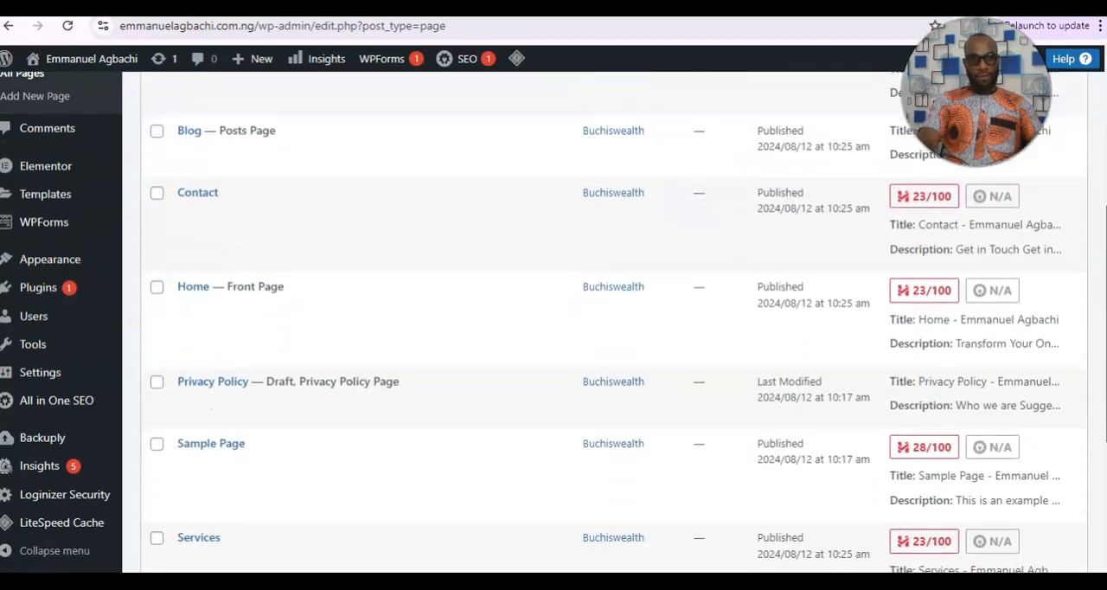
scroll(484, 323, "down", 1)
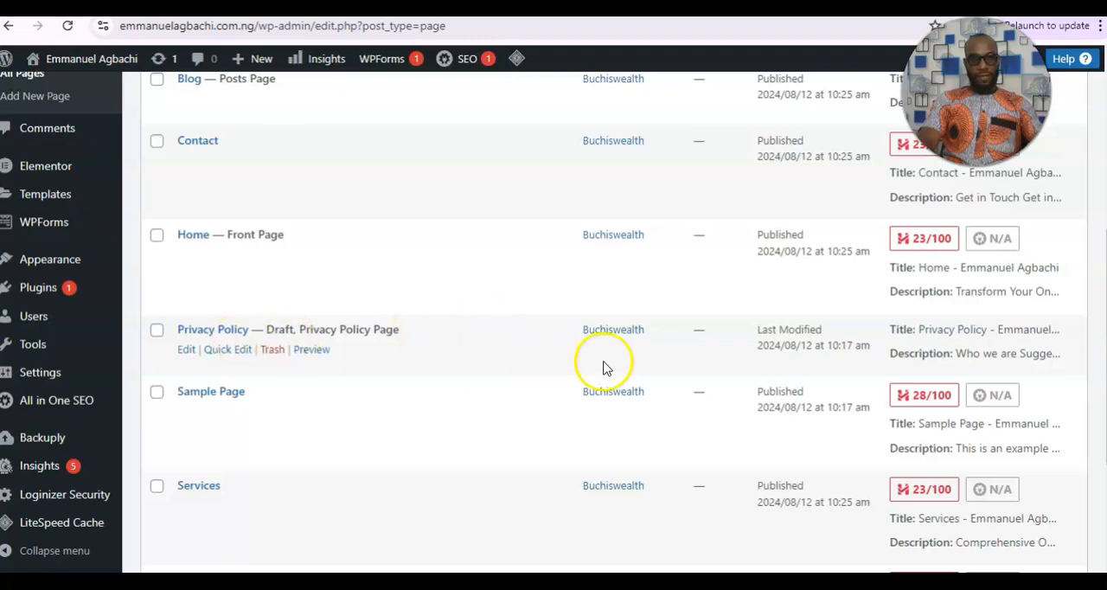
scroll(604, 367, "down", 3)
scroll(614, 319, "down", 2)
scroll(605, 323, "up", 8)
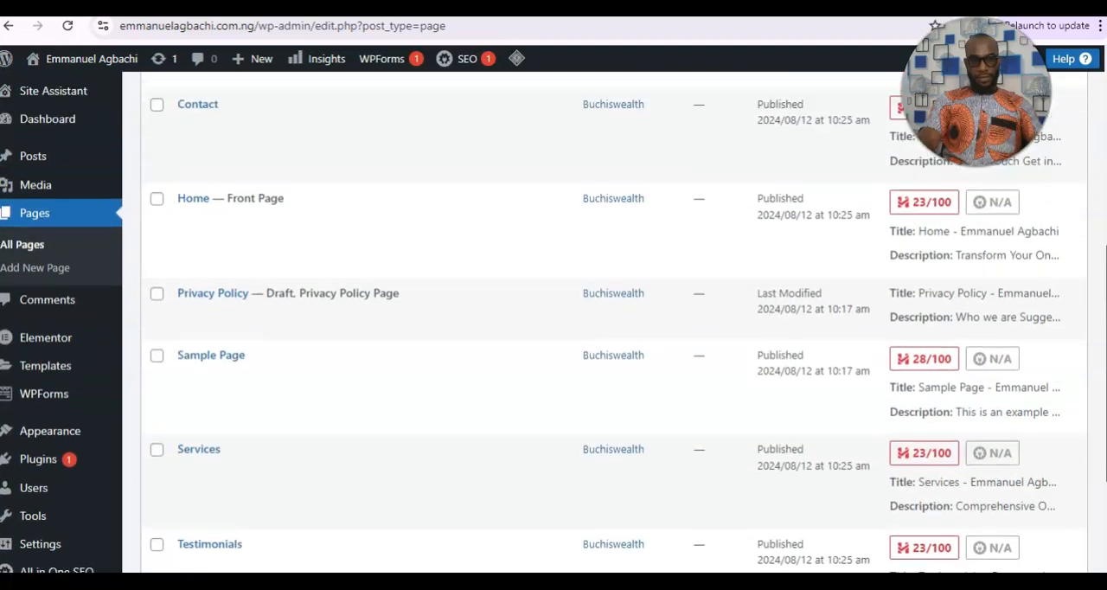
scroll(614, 322, "up", 5)
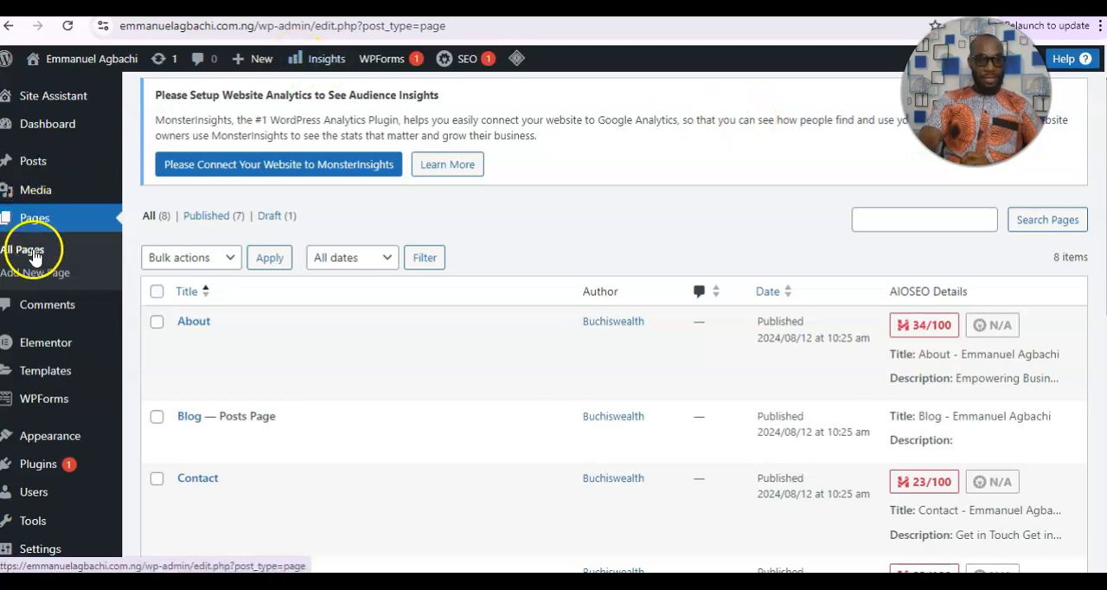
Start a new page and give it the title "Product".
left_click(34, 276)
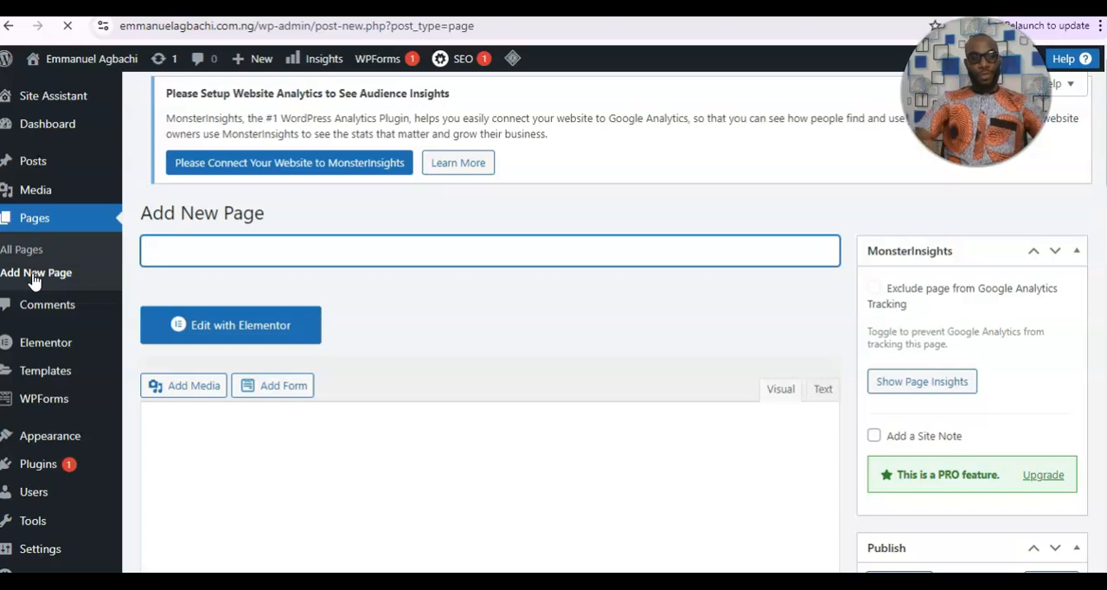
type("Product")
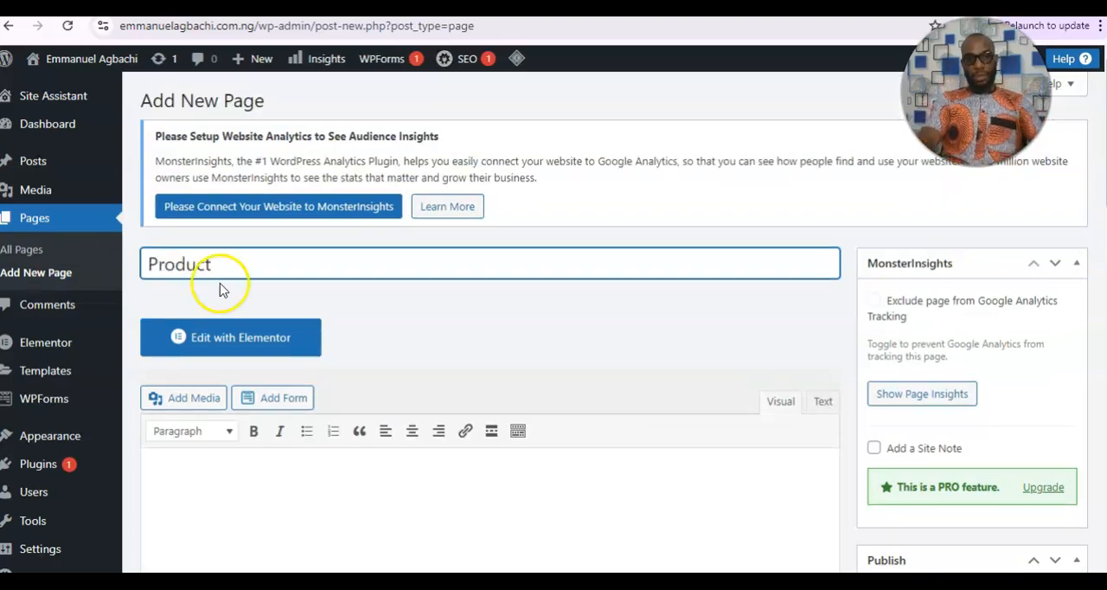
key("BackSpace")
key("BackSpace")
key("BackSpace")
key("BackSpace")
key("BackSpace")
key("BackSpace")
key("BackSpace")
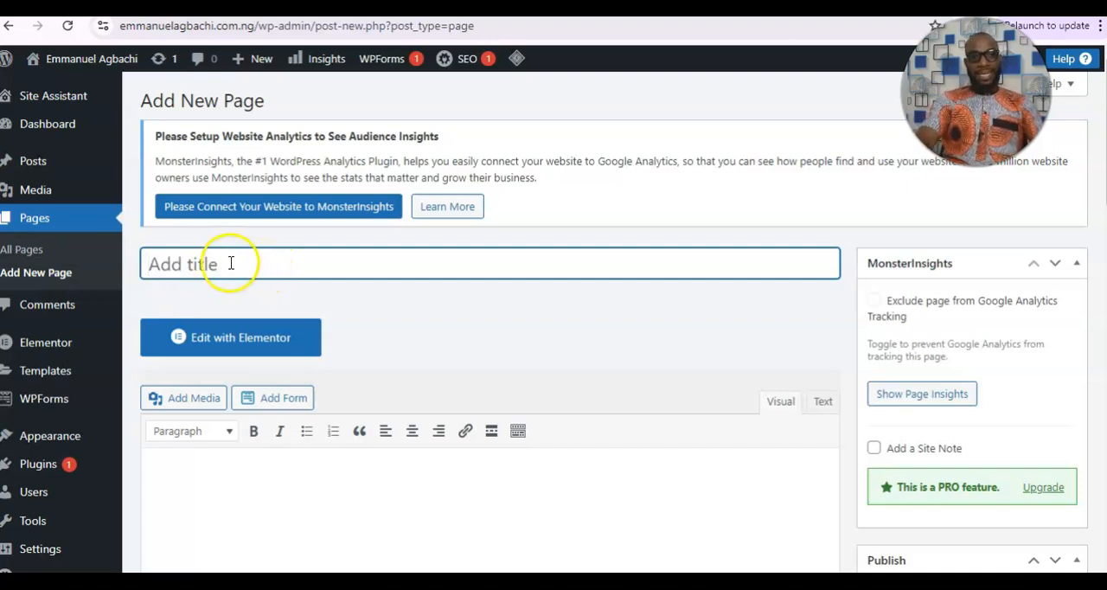
type("Prodi")
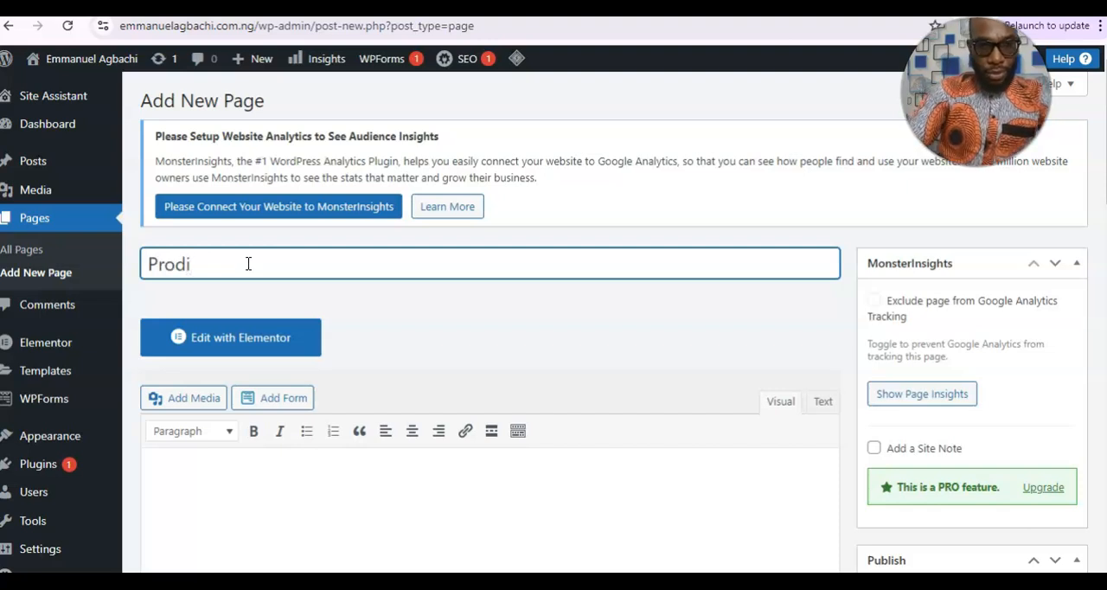
key("BackSpace")
type("uct")
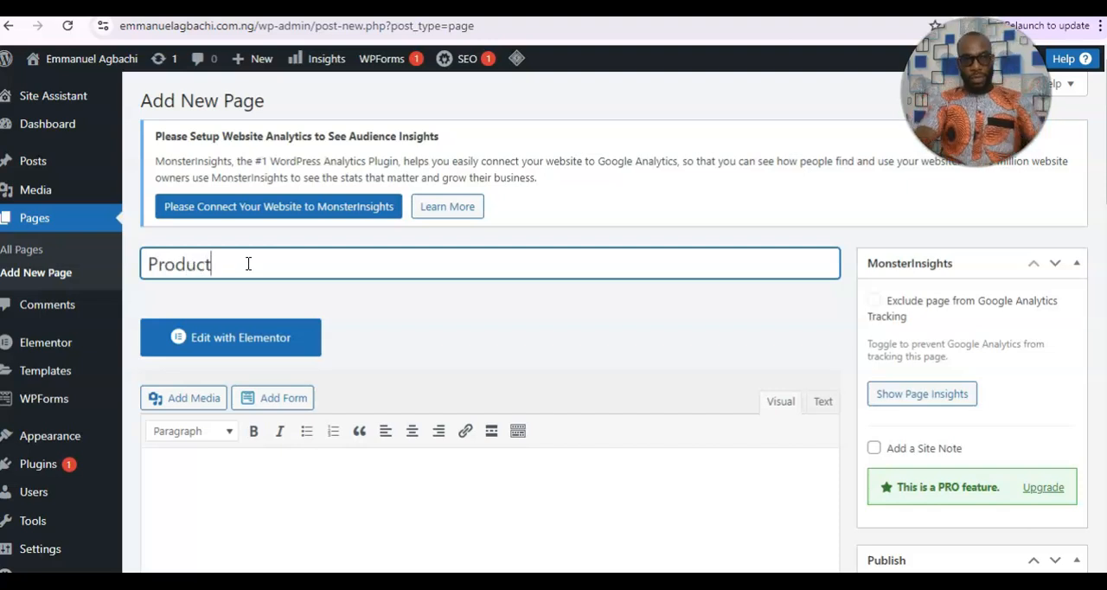
Publish the Product page with public visibility and check its publishing details.
scroll(553, 319, "down", 1)
scroll(554, 319, "up", 1)
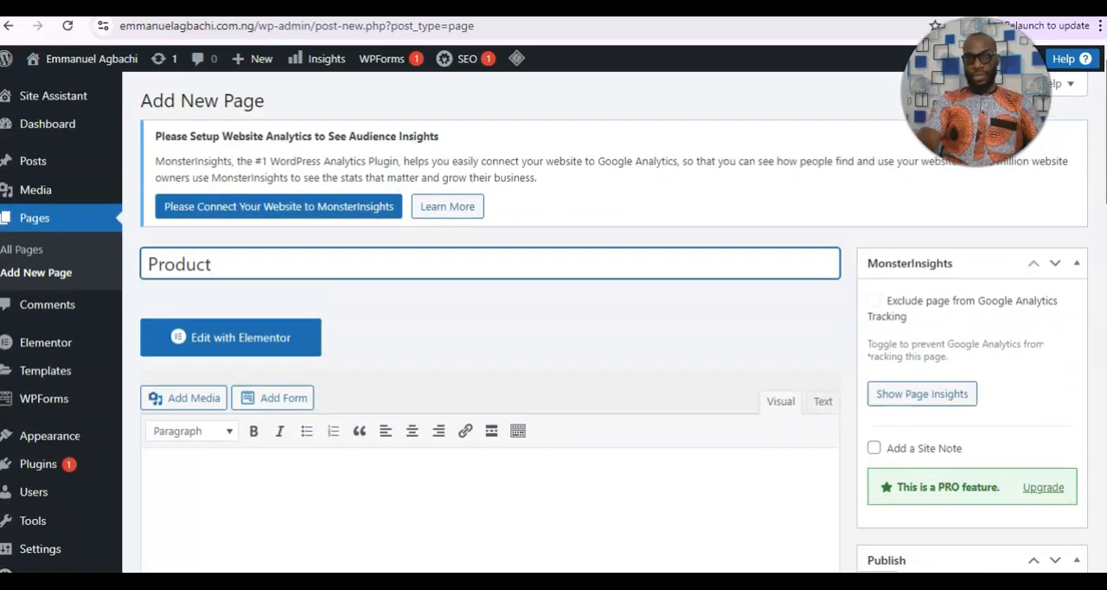
scroll(554, 319, "down", 4)
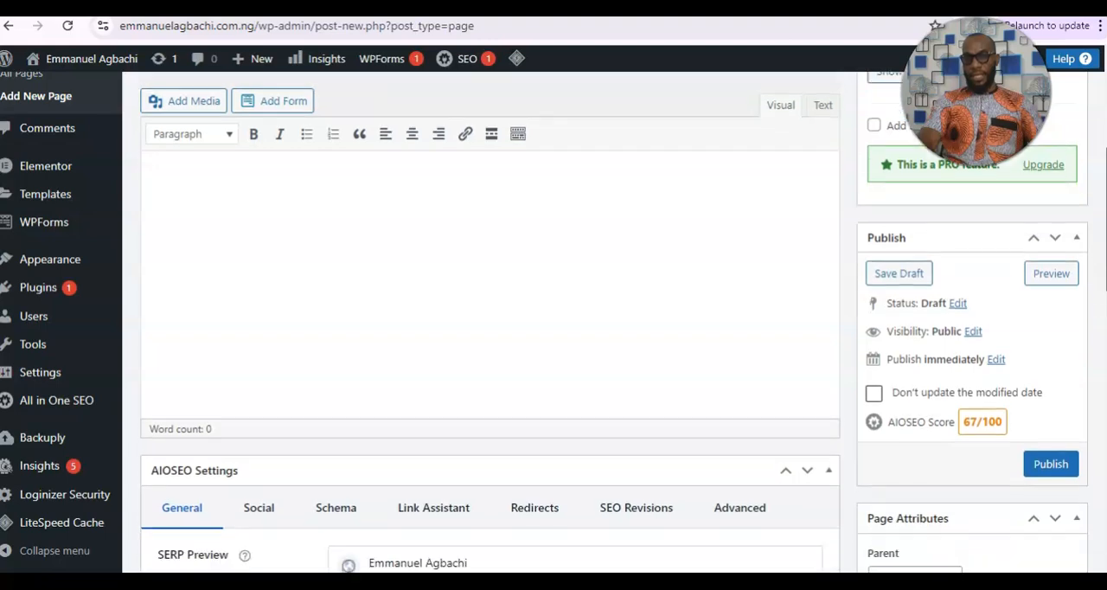
left_click(1051, 464)
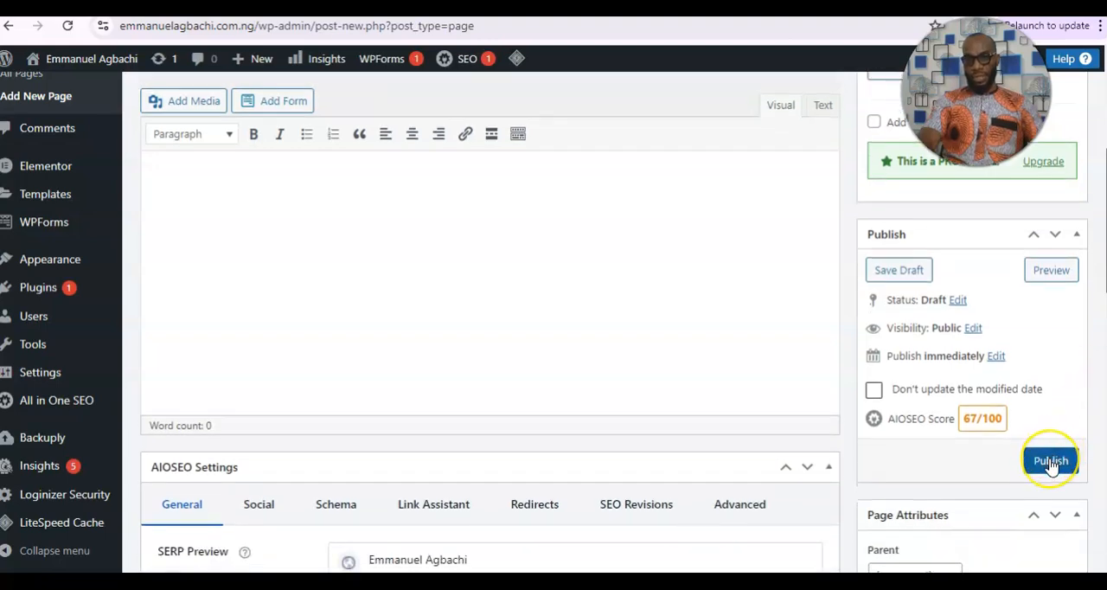
left_click(1050, 463)
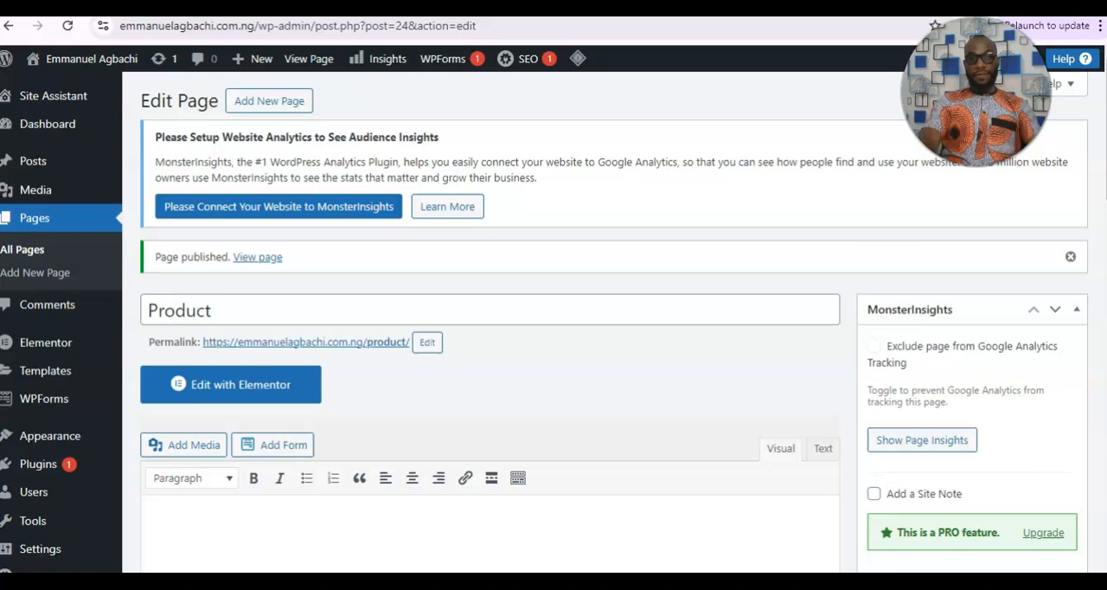
scroll(553, 346, "down", 3)
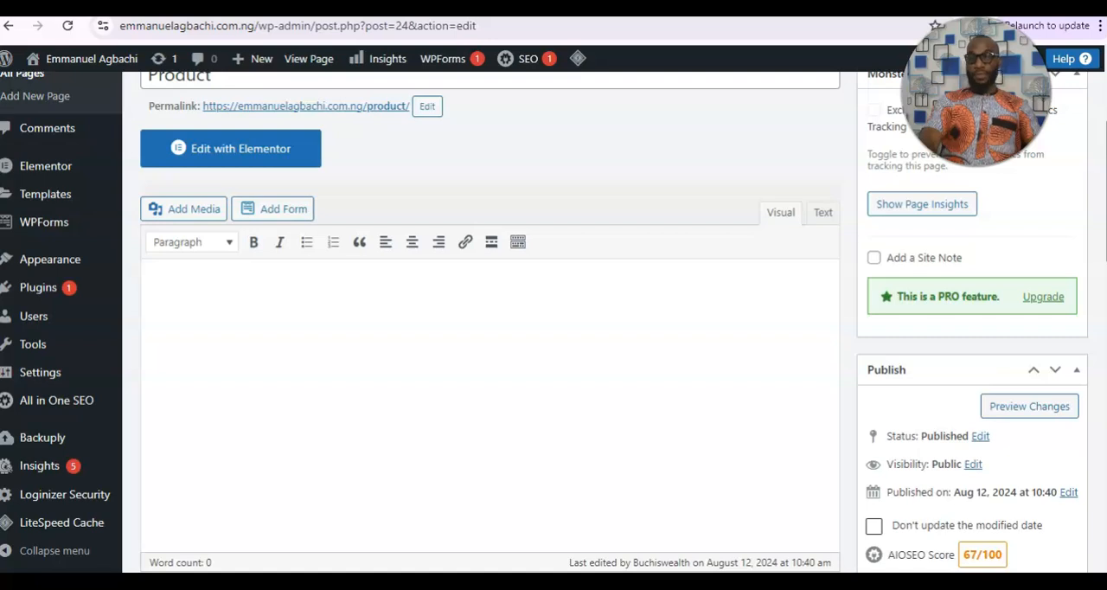
scroll(614, 322, "down", 1)
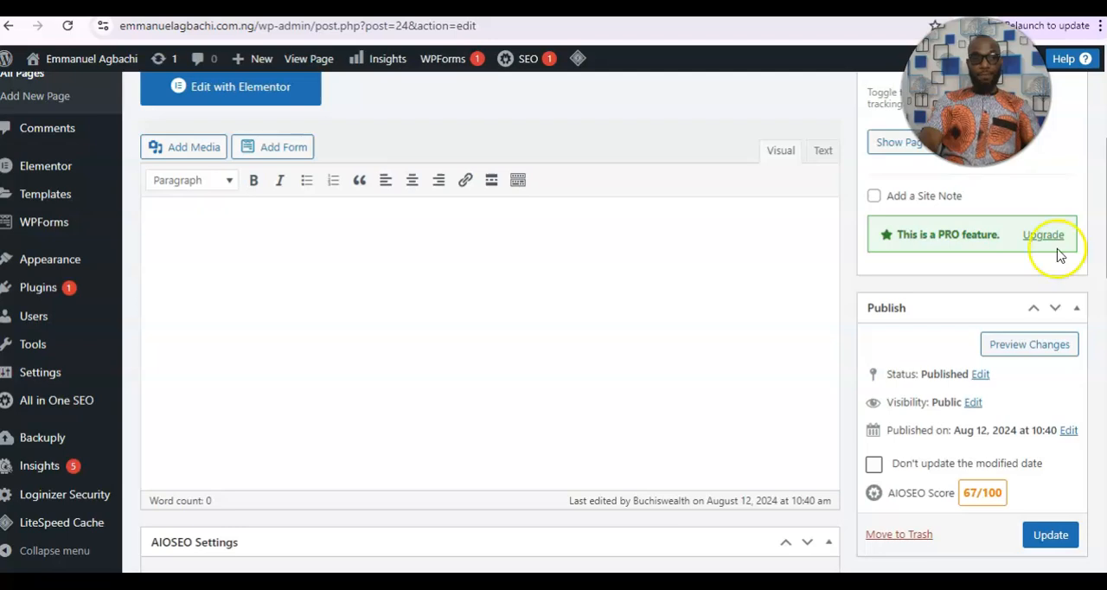
Review the site's Reading Settings and save them with Home as the static homepage and Blog as the posts page.
mouse_move(54, 375)
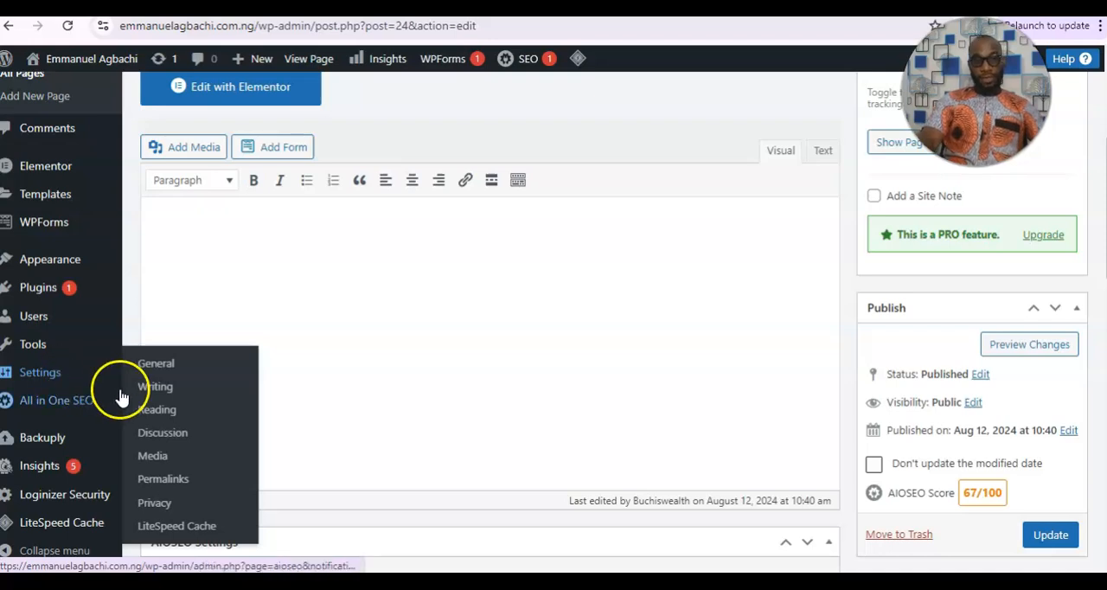
left_click(156, 411)
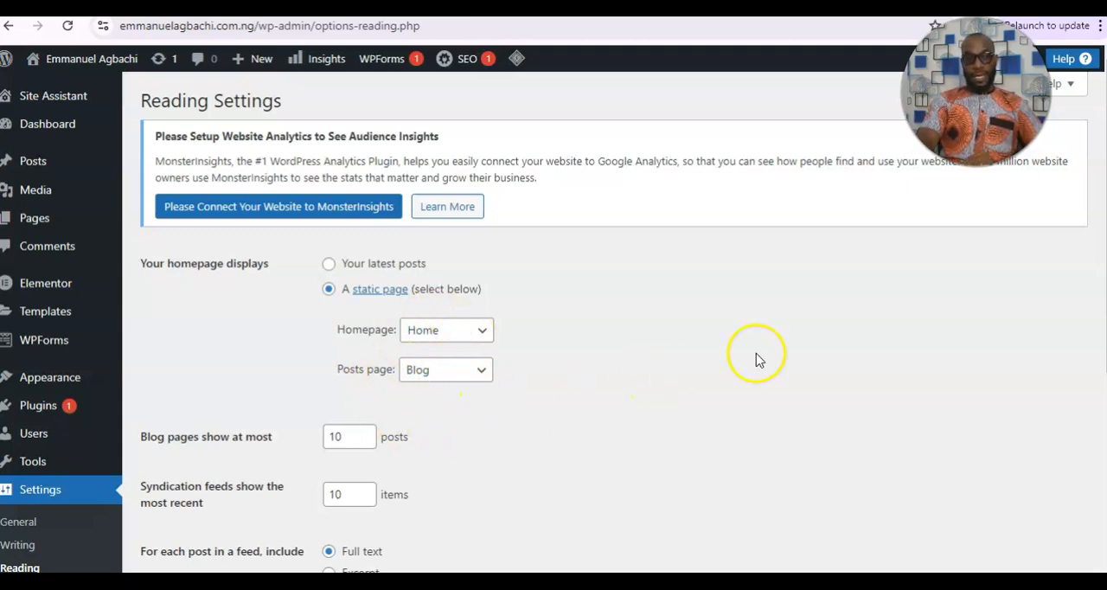
scroll(756, 358, "down", 1)
scroll(1098, 407, "down", 1)
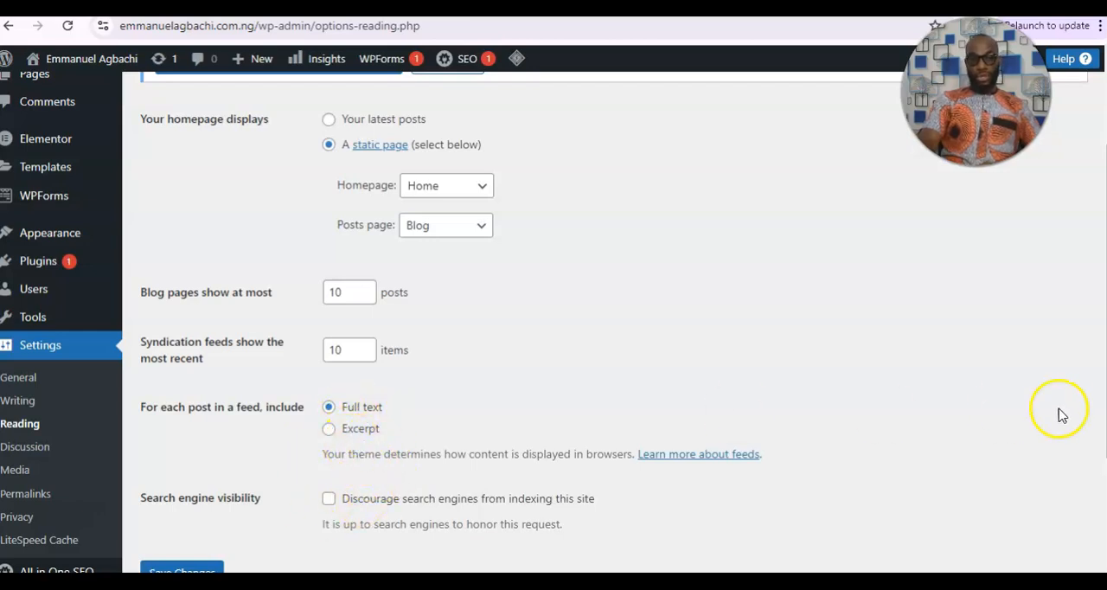
scroll(554, 322, "down", 1)
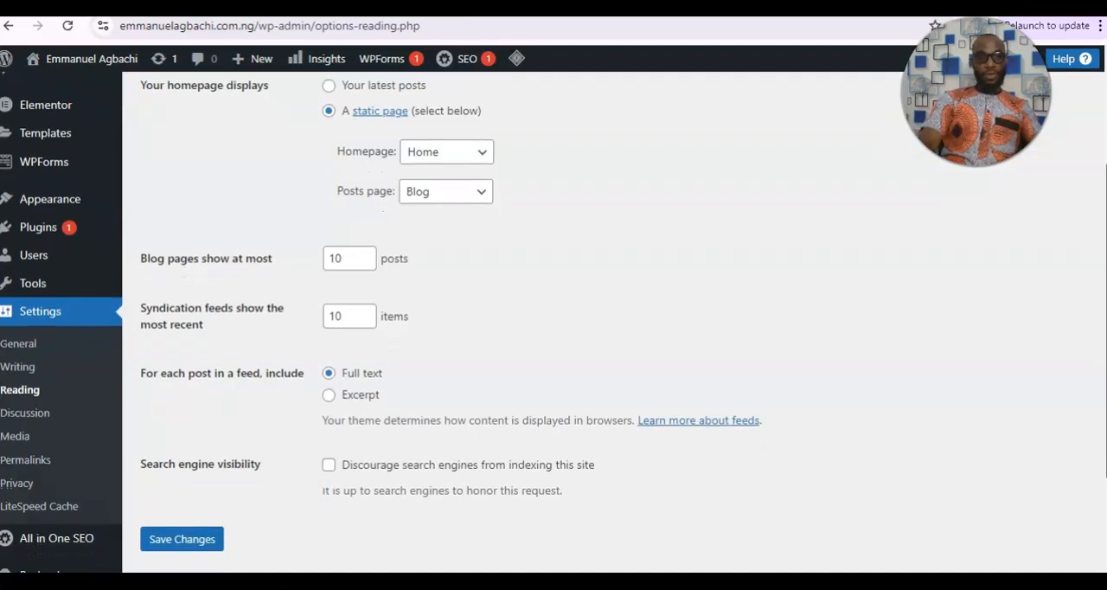
scroll(553, 322, "down", 1)
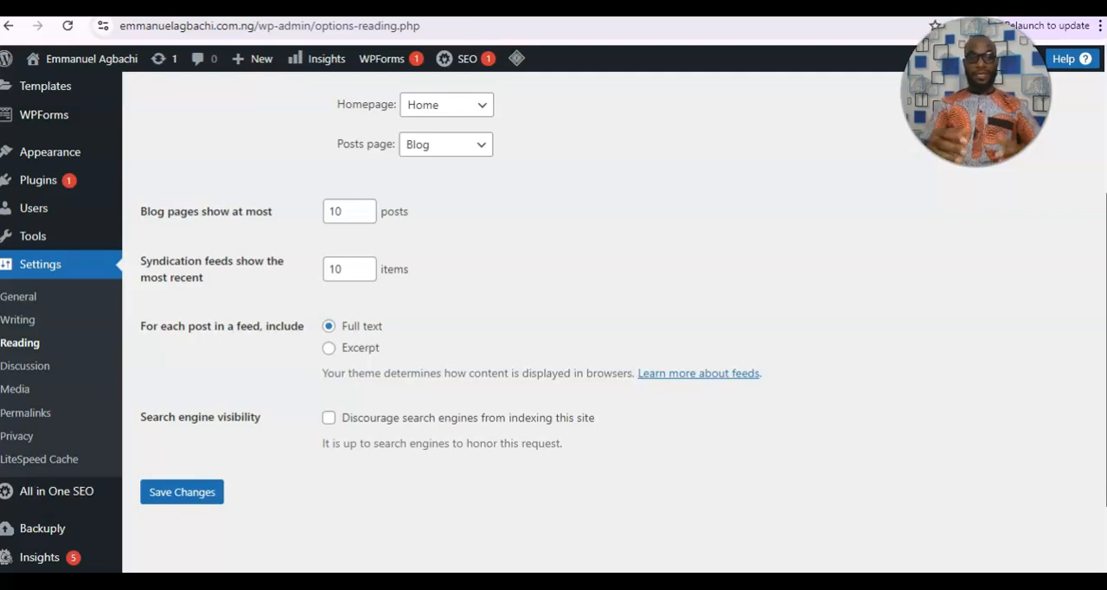
left_click(201, 508)
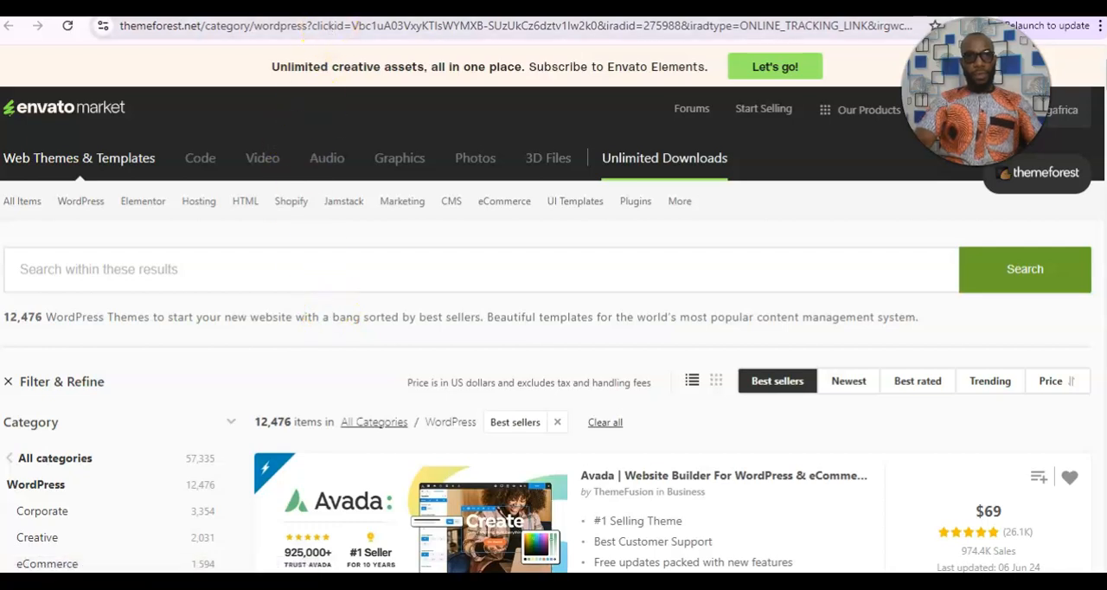
Search ThemeForest's WordPress theme category for "consultio".
left_click(372, 248)
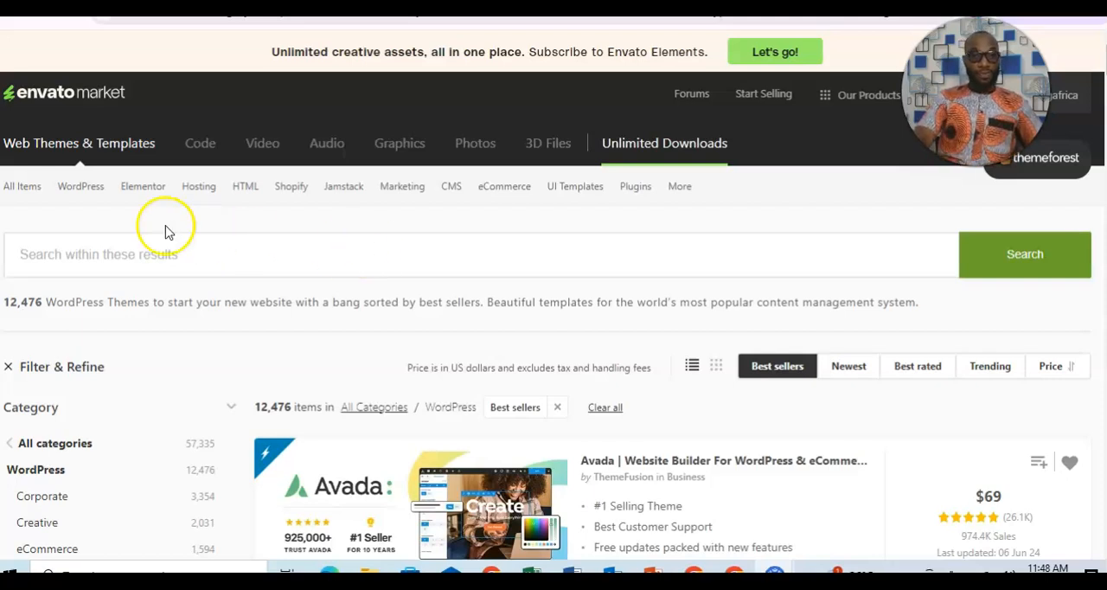
left_click(76, 192)
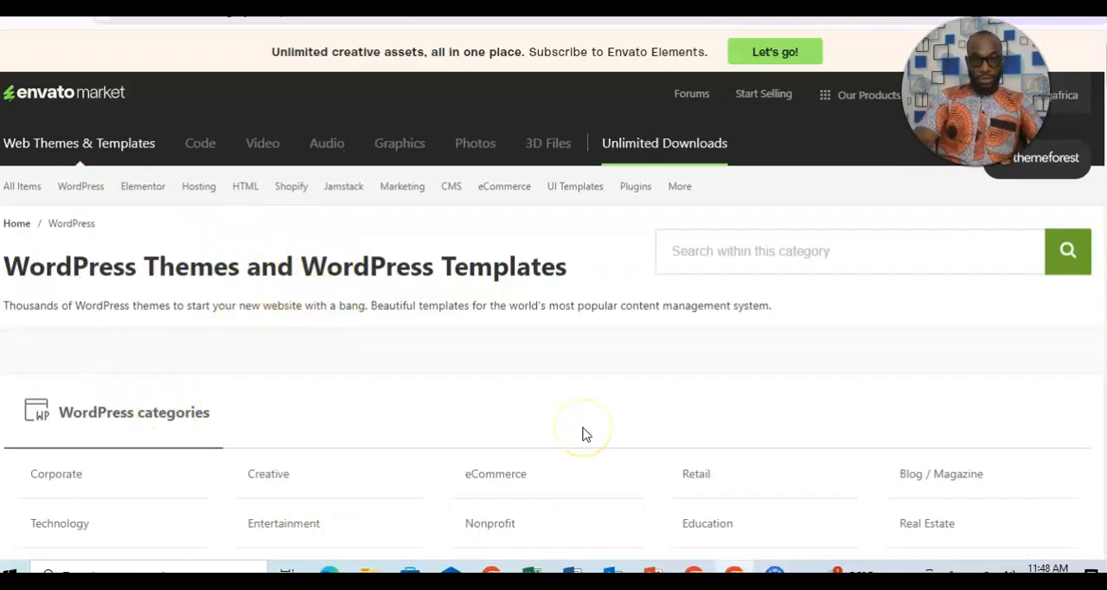
left_click(957, 337)
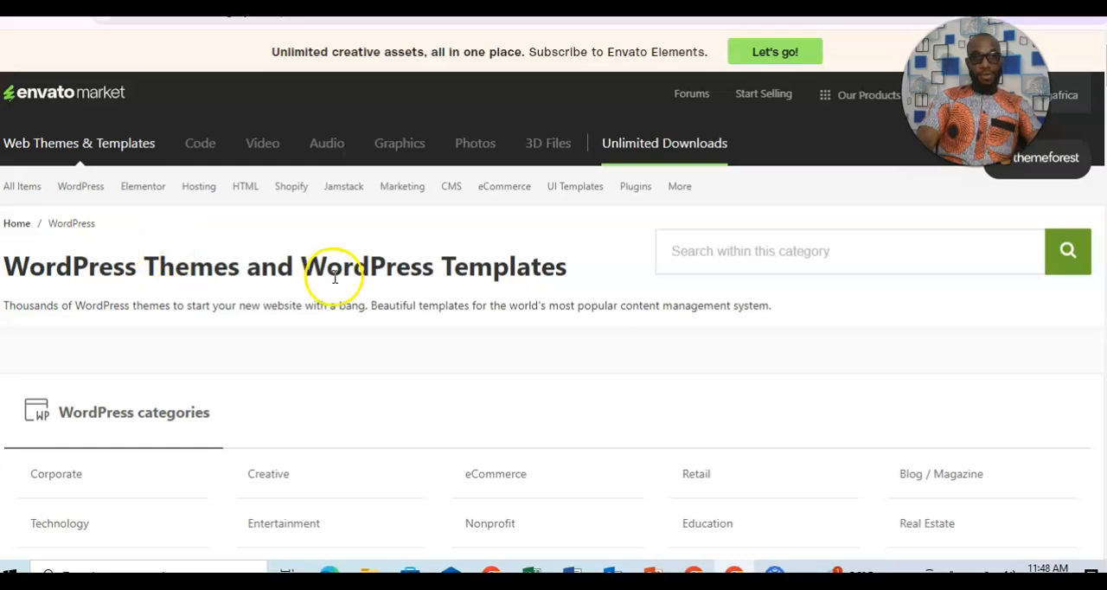
left_click(756, 251)
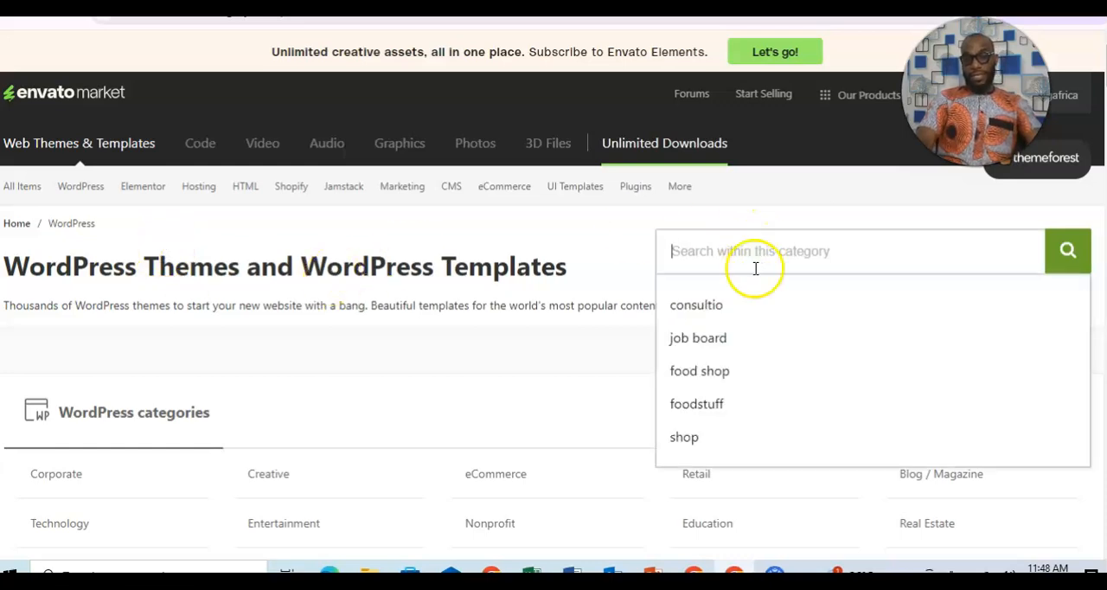
left_click(687, 313)
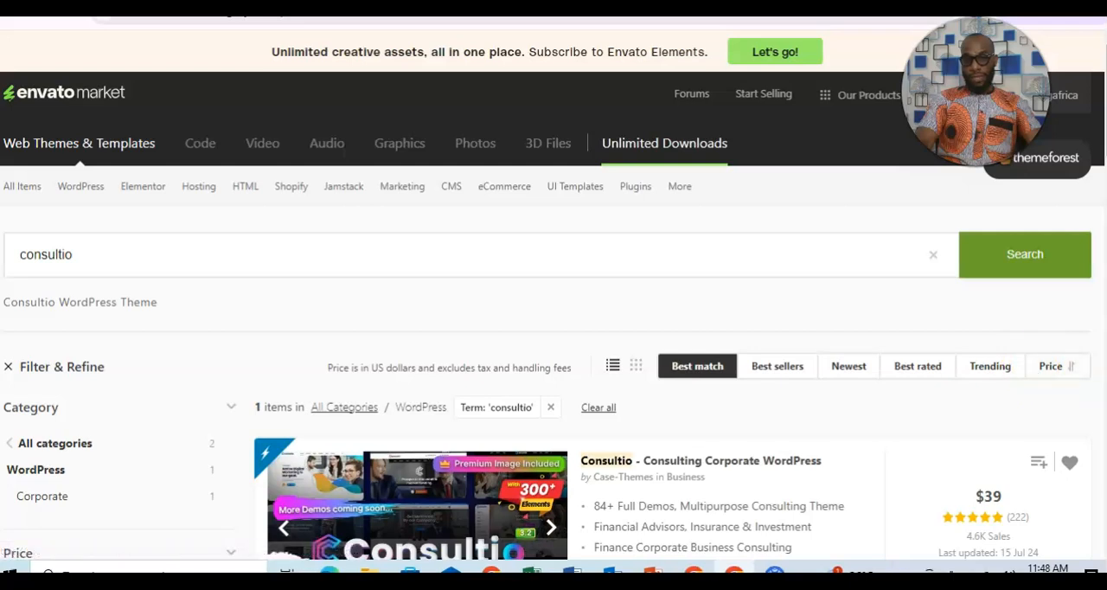
Look over the Consultio search result and open the item page of the Consulting Corporate WordPress theme.
scroll(553, 346, "down", 2)
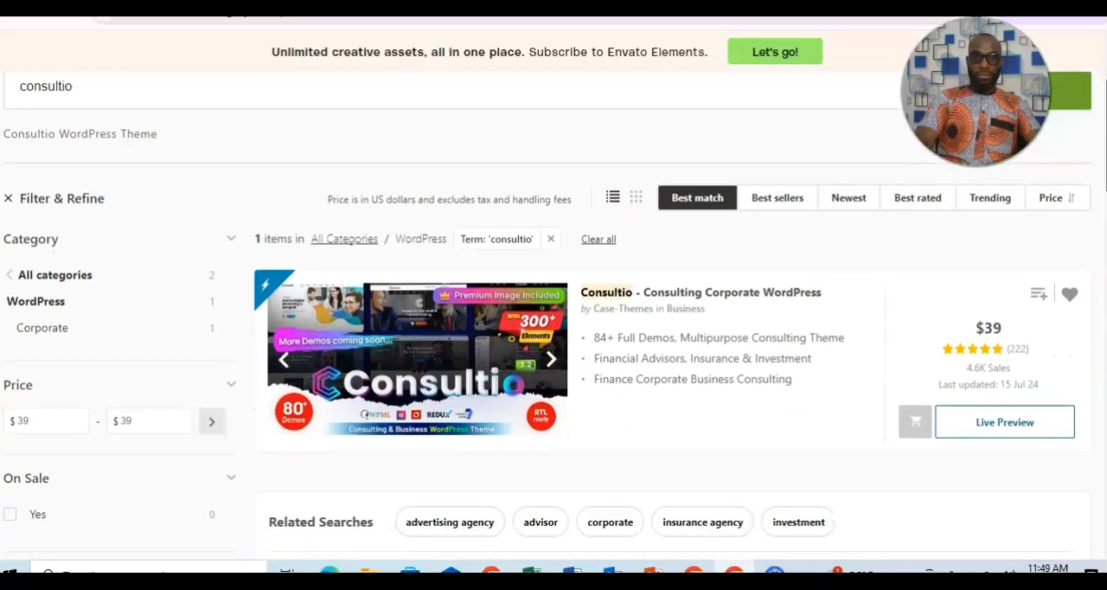
scroll(553, 346, "up", 1)
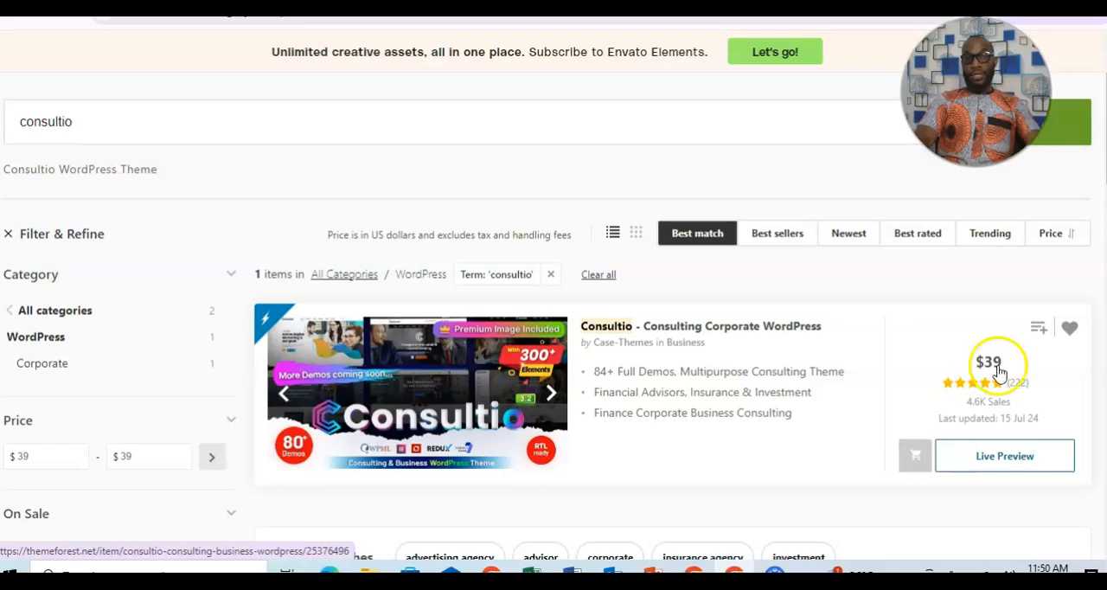
scroll(553, 316, "up", 2)
scroll(554, 315, "down", 2)
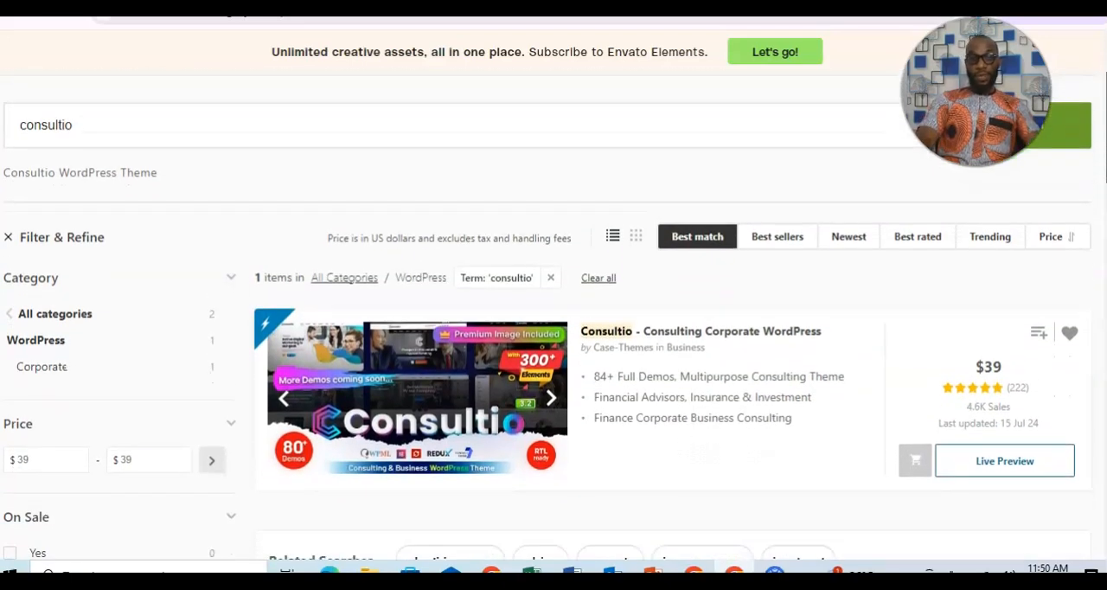
left_click(436, 419)
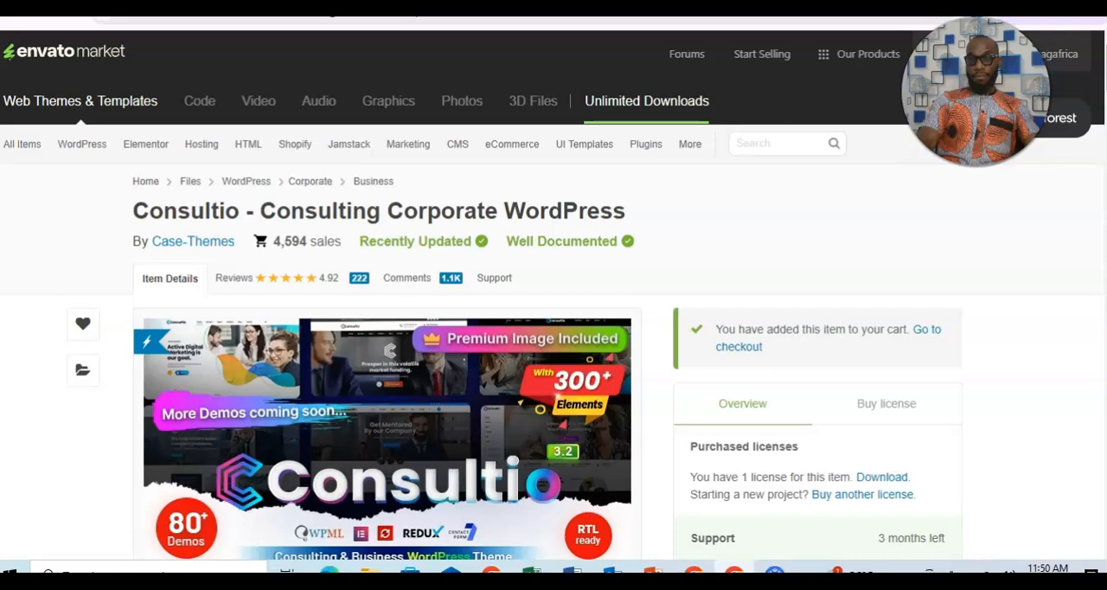
Examine the Consultio item page and its gallery of demo sites, from finance and business to law and medical consulting.
scroll(553, 294, "down", 3)
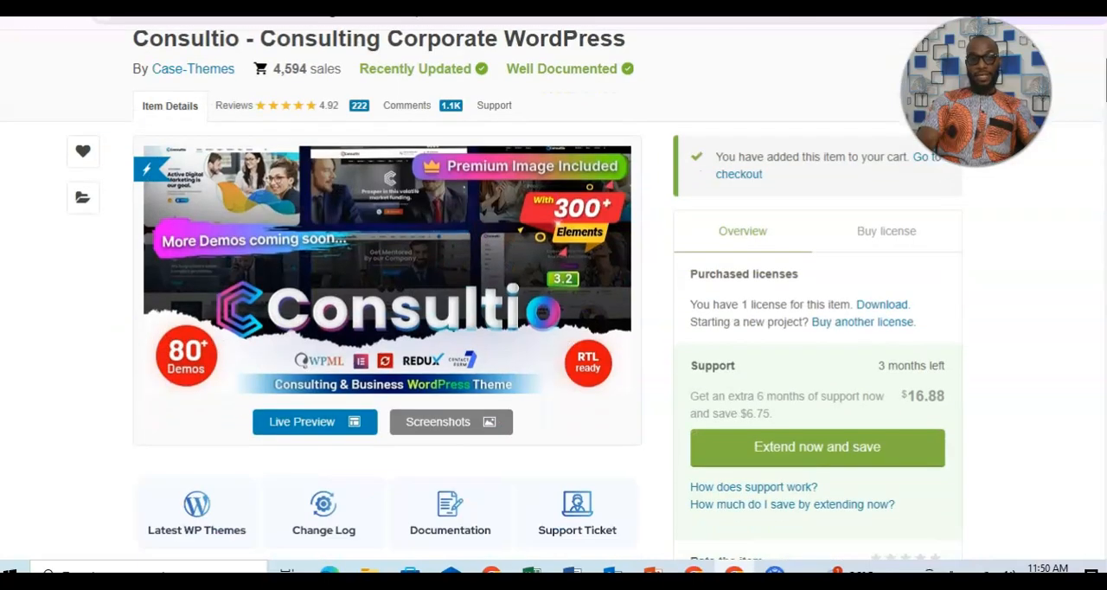
scroll(554, 294, "down", 10)
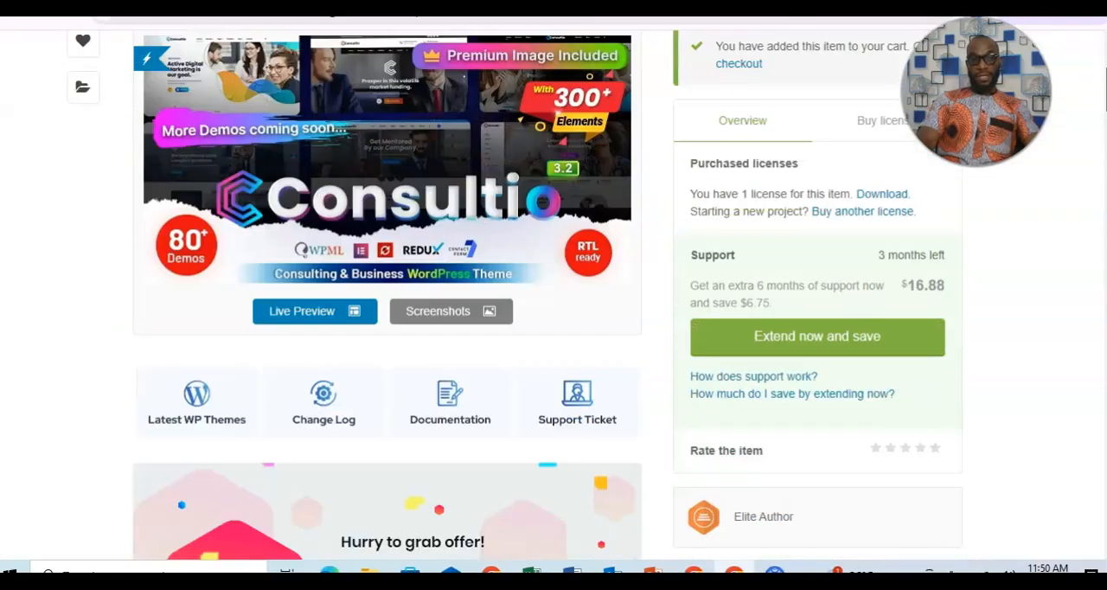
scroll(387, 294, "down", 15)
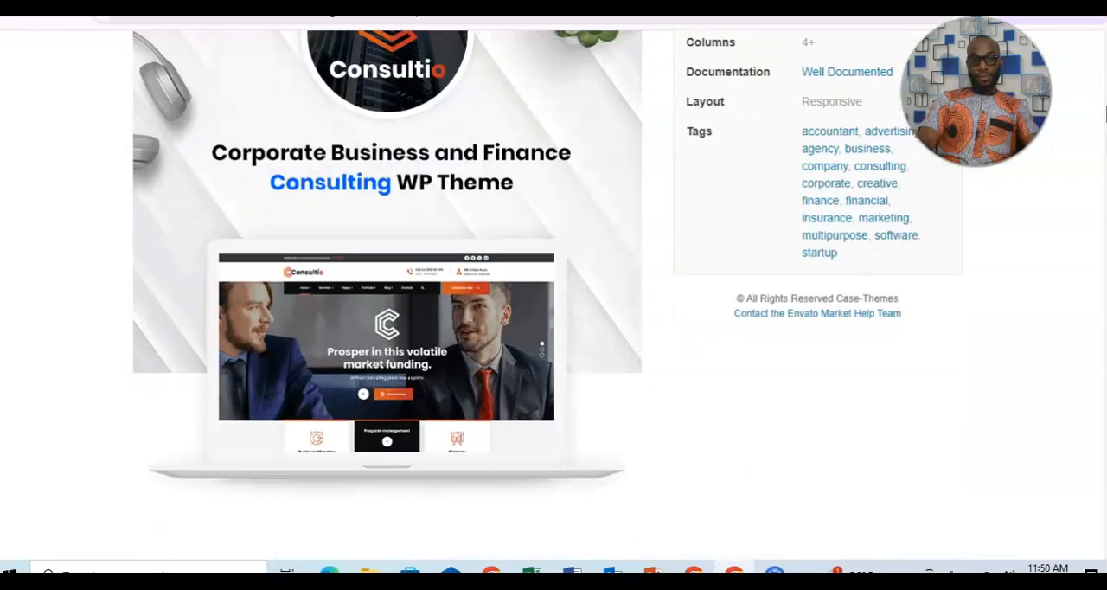
scroll(387, 294, "down", 15)
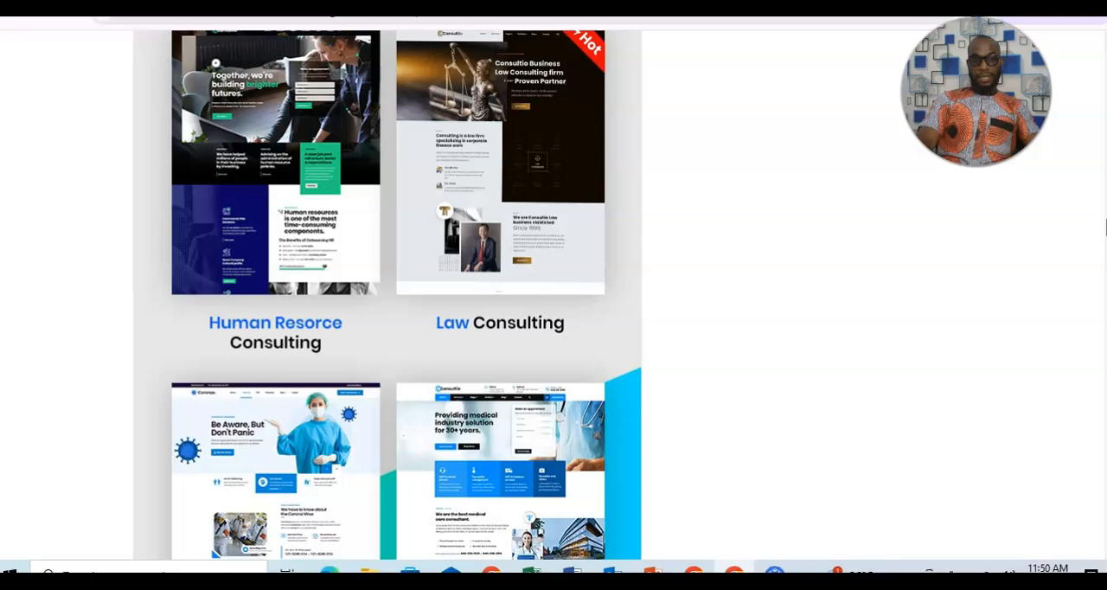
scroll(388, 294, "up", 15)
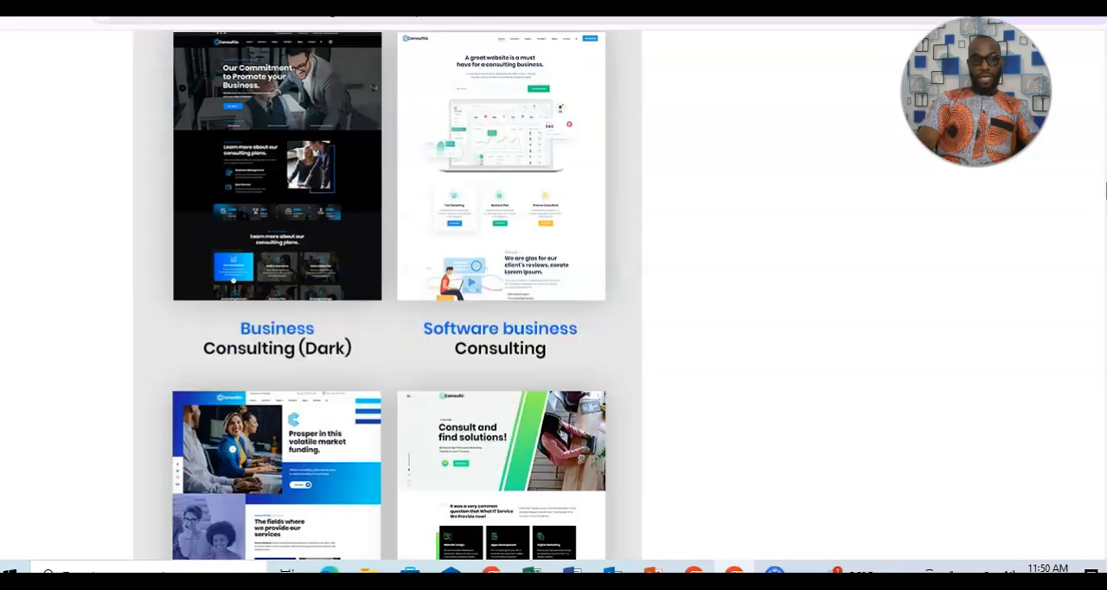
scroll(387, 294, "up", 15)
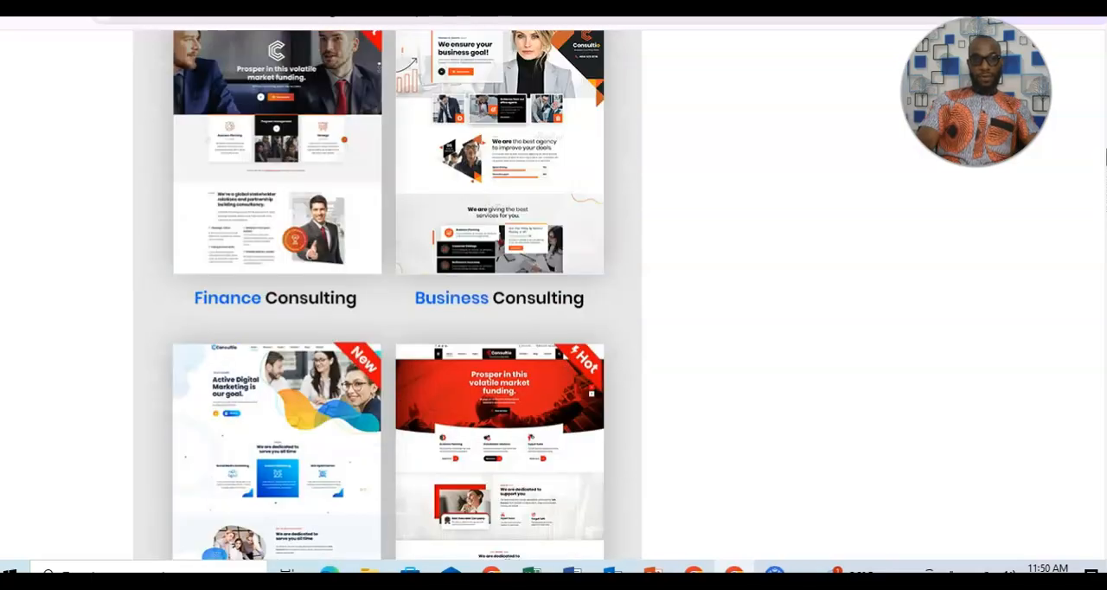
scroll(387, 294, "up", 3)
scroll(387, 294, "down", 3)
scroll(387, 294, "down", 2)
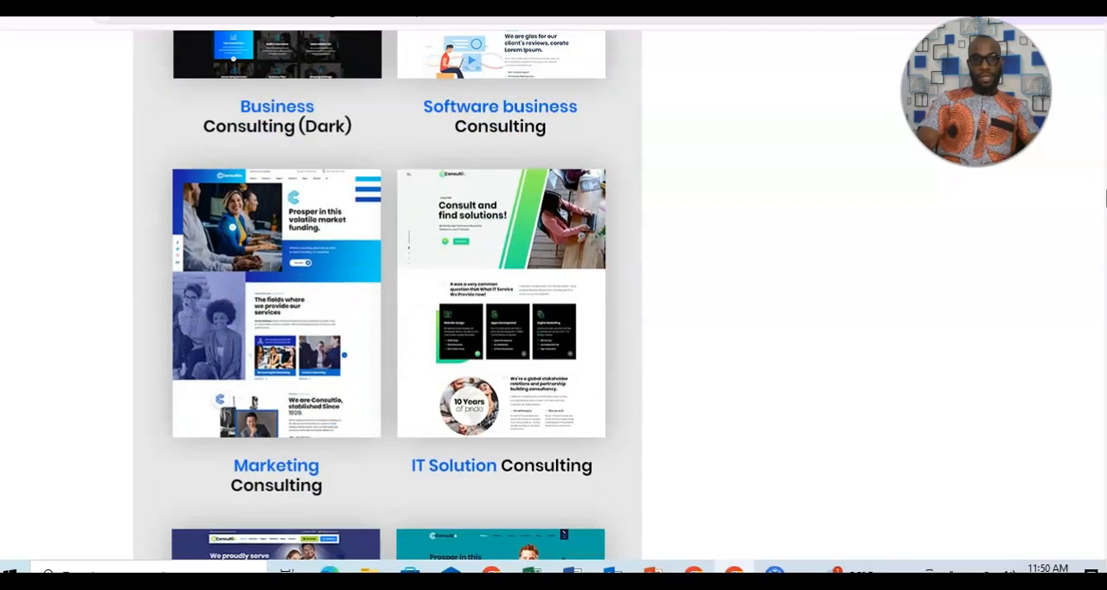
scroll(387, 294, "down", 5)
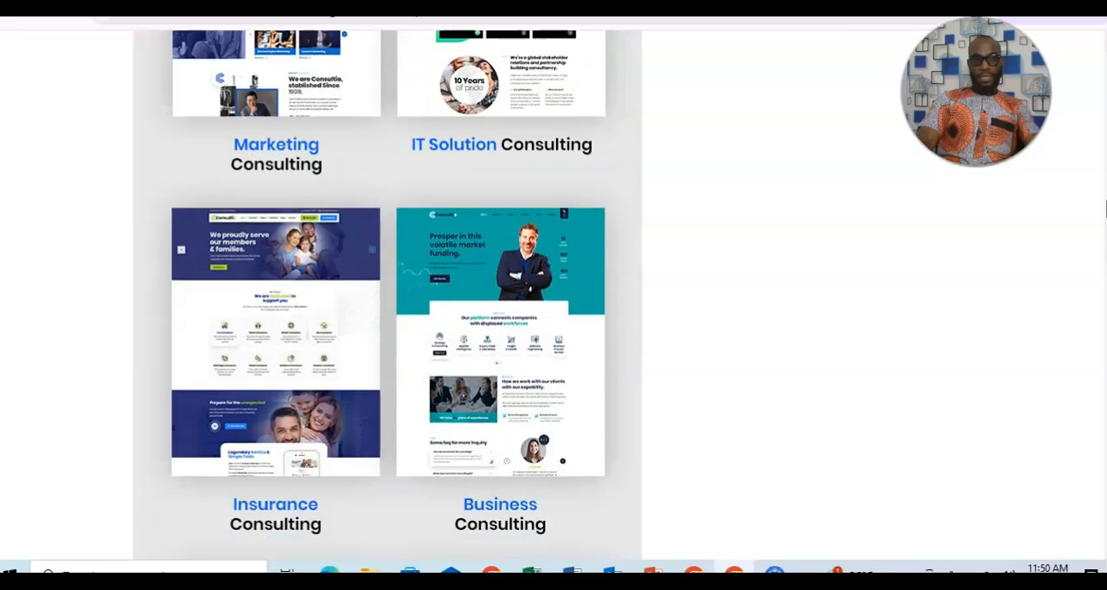
scroll(1105, 207, "down", 3)
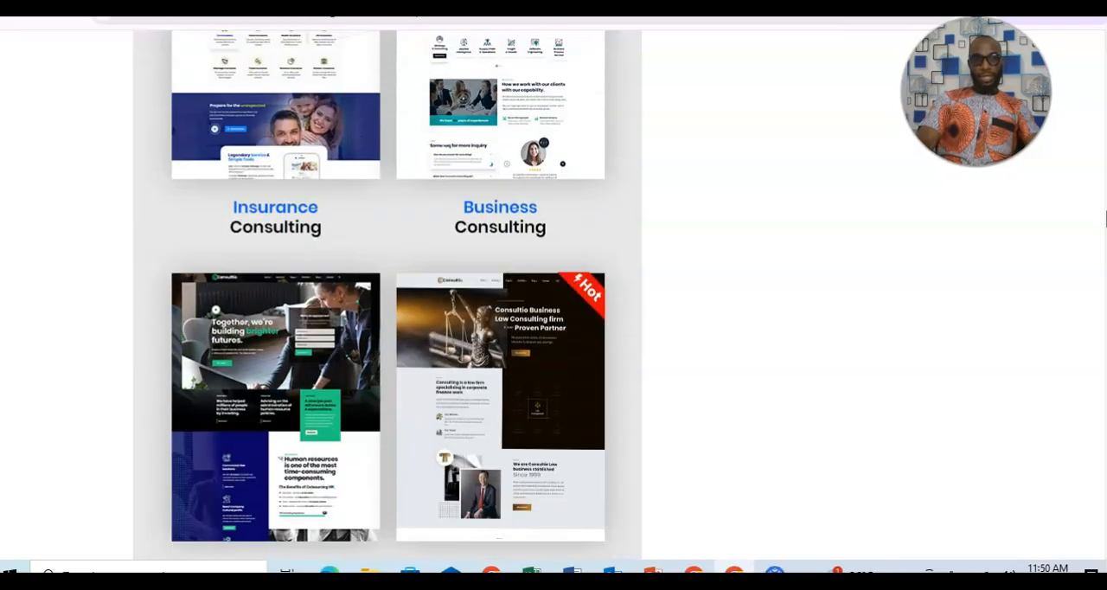
scroll(1105, 220, "down", 5)
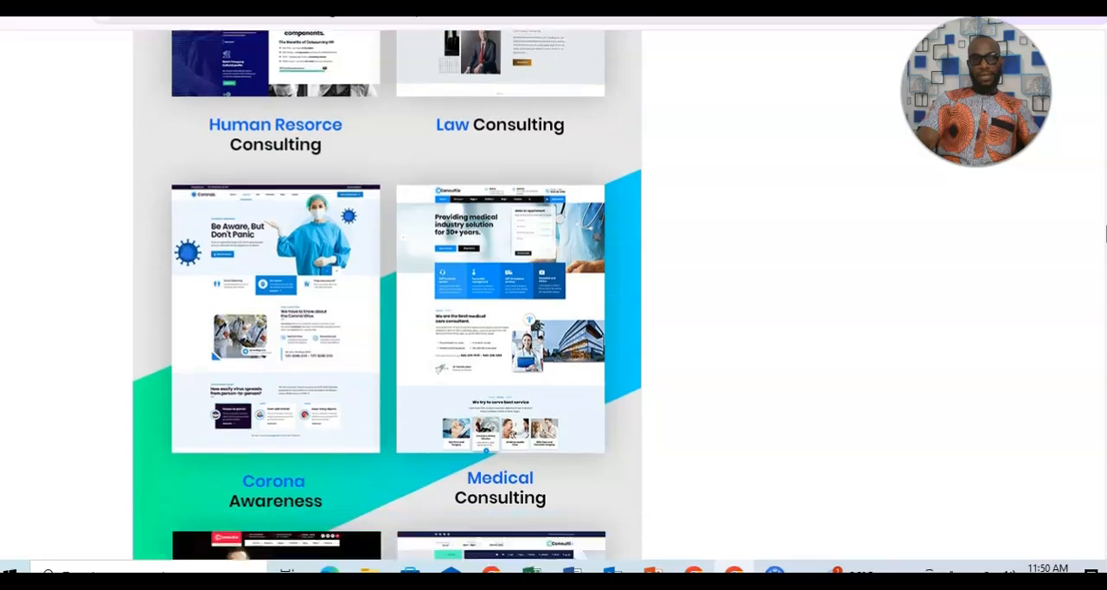
scroll(1105, 232, "down", 4)
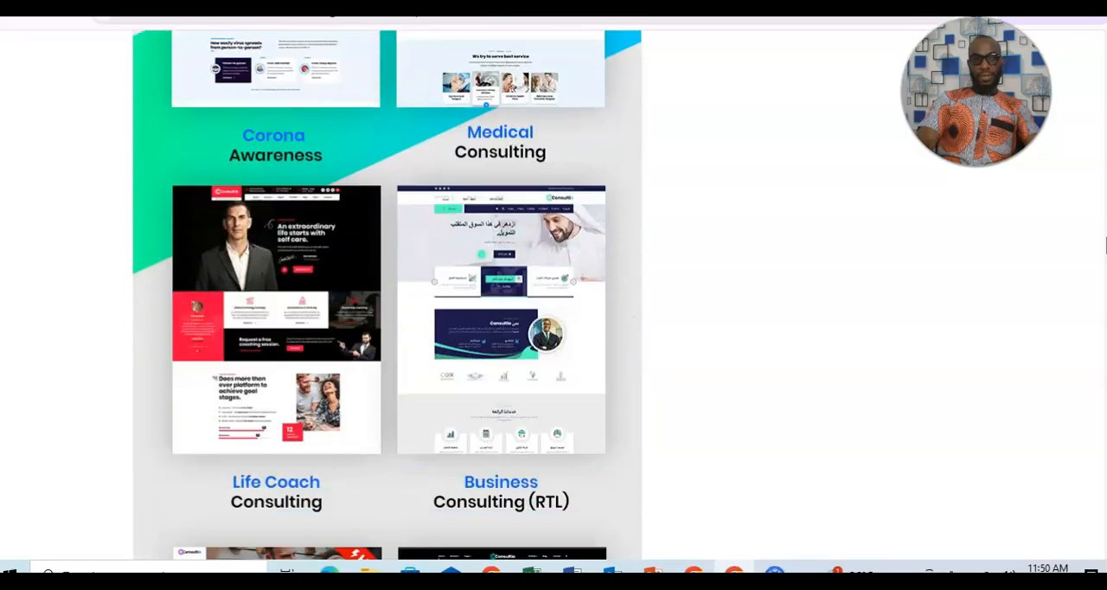
left_click_drag(1105, 240, 1105, 54)
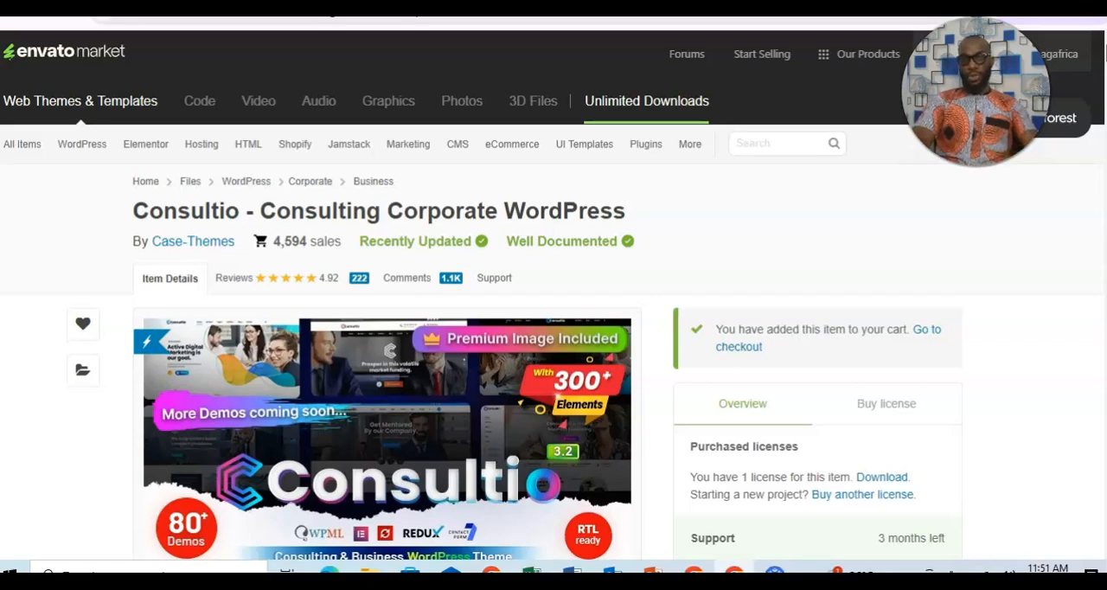
Review the license, support and purchase options on the Consultio item page.
scroll(1105, 54, "down", 5)
scroll(1105, 55, "up", 3)
scroll(1105, 57, "down", 5)
scroll(1104, 51, "up", 6)
scroll(1105, 54, "down", 3)
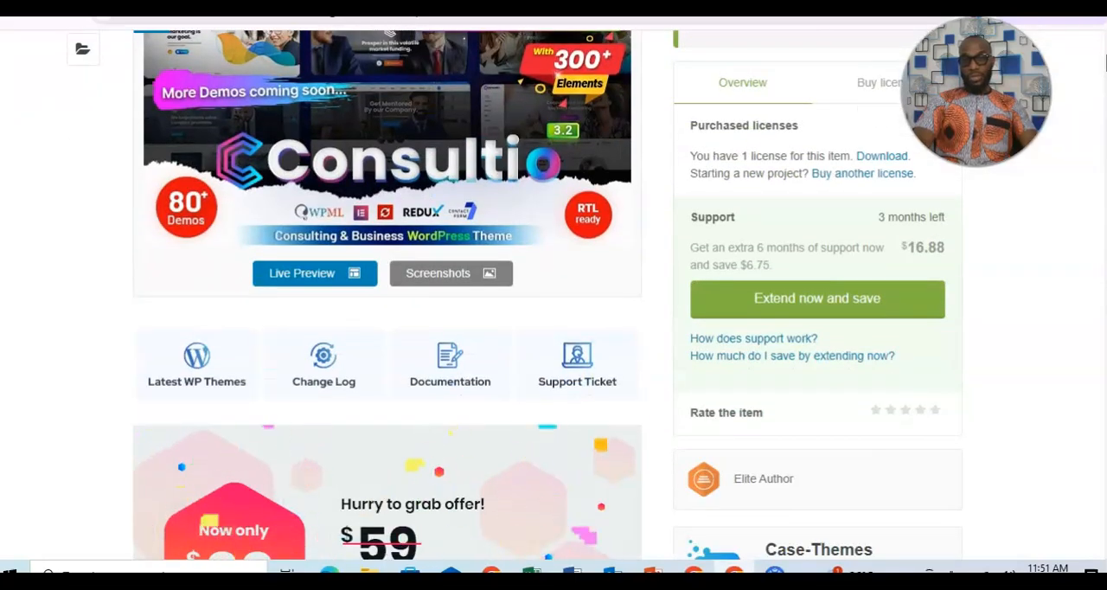
scroll(1105, 61, "up", 2)
scroll(1105, 57, "up", 2)
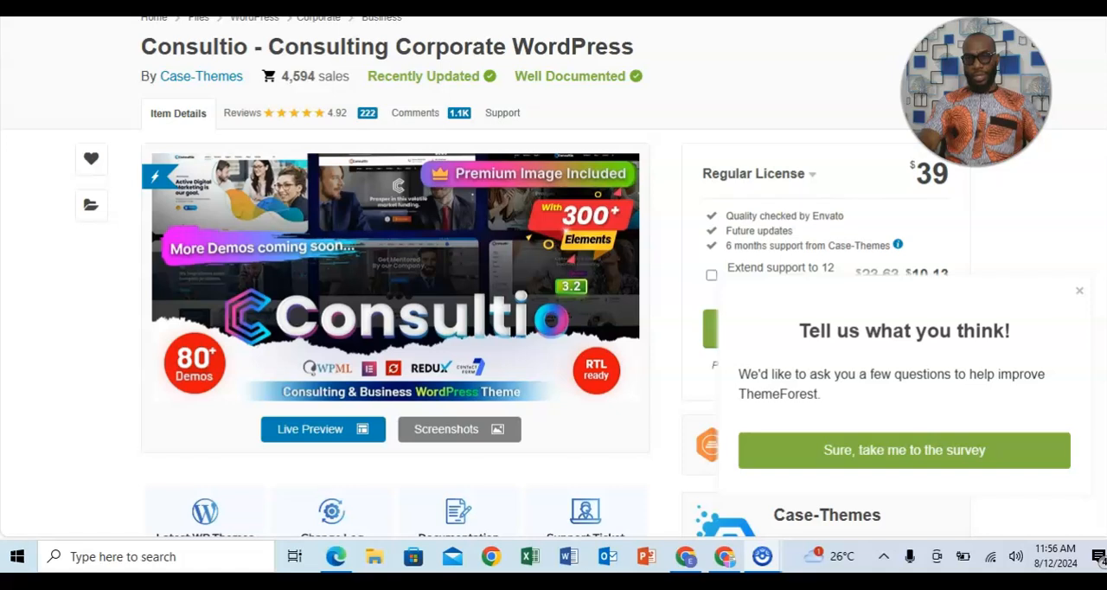
scroll(872, 203, "down", 2)
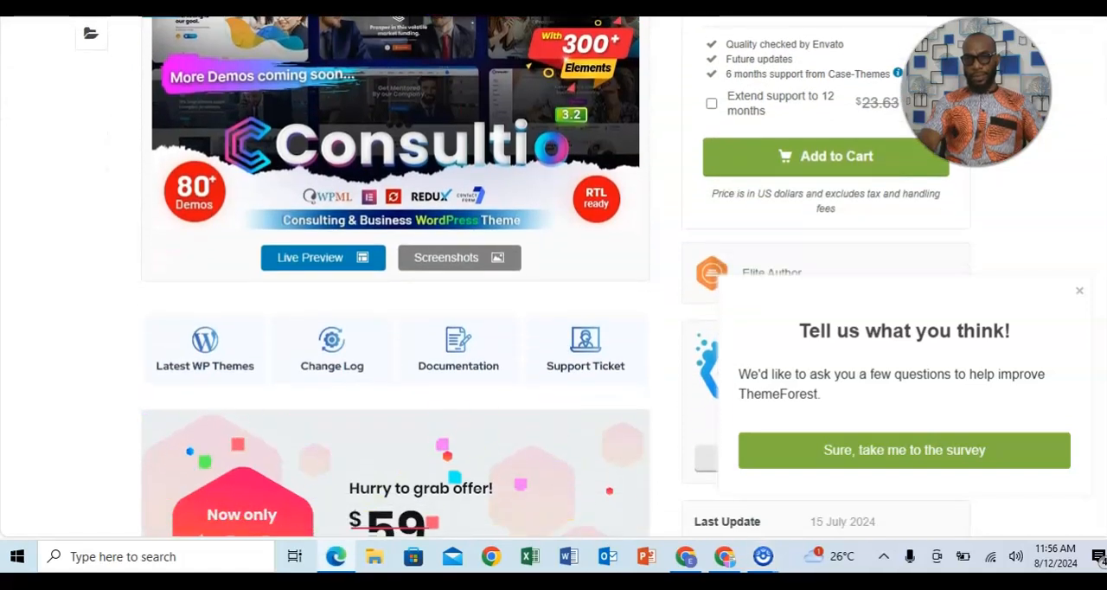
scroll(872, 203, "up", 1)
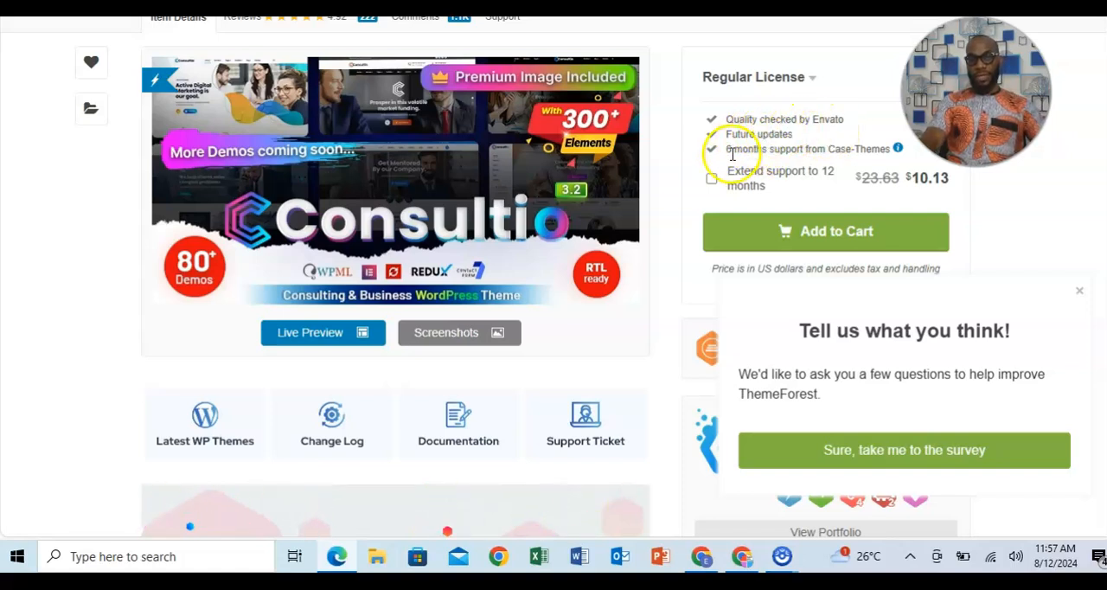
Add the Consultio theme with the Regular License to the cart, dismiss the survey prompt and proceed to checkout.
left_click(799, 231)
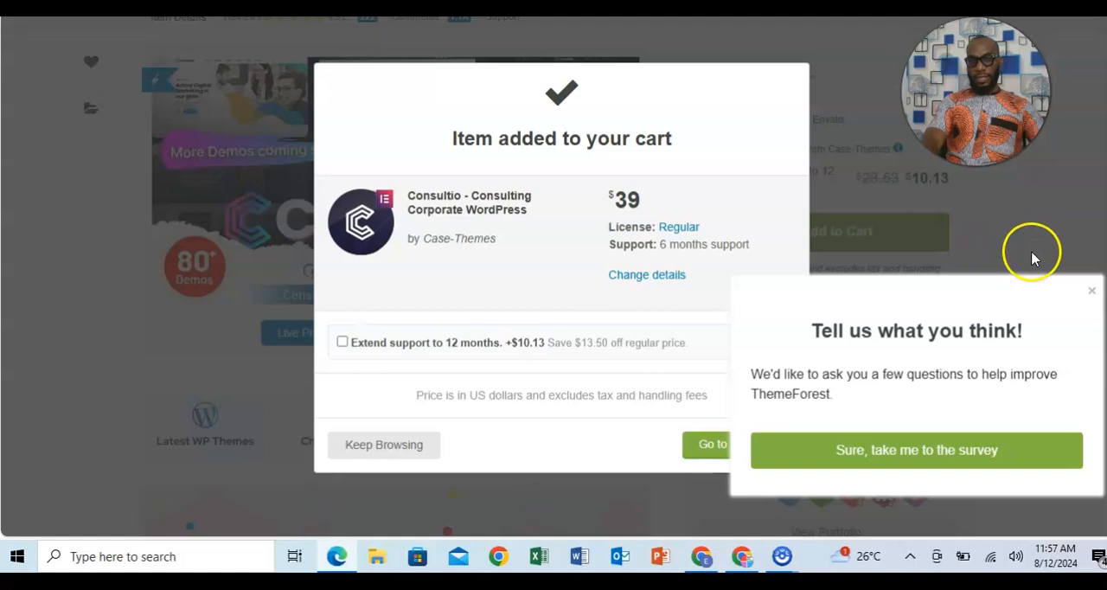
left_click(1090, 292)
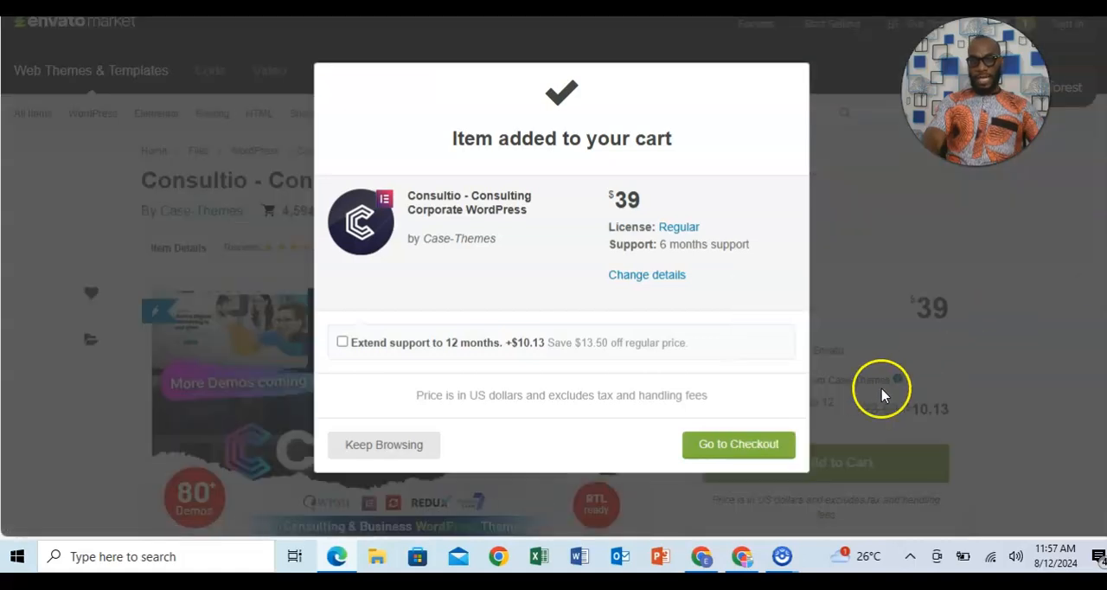
left_click(716, 446)
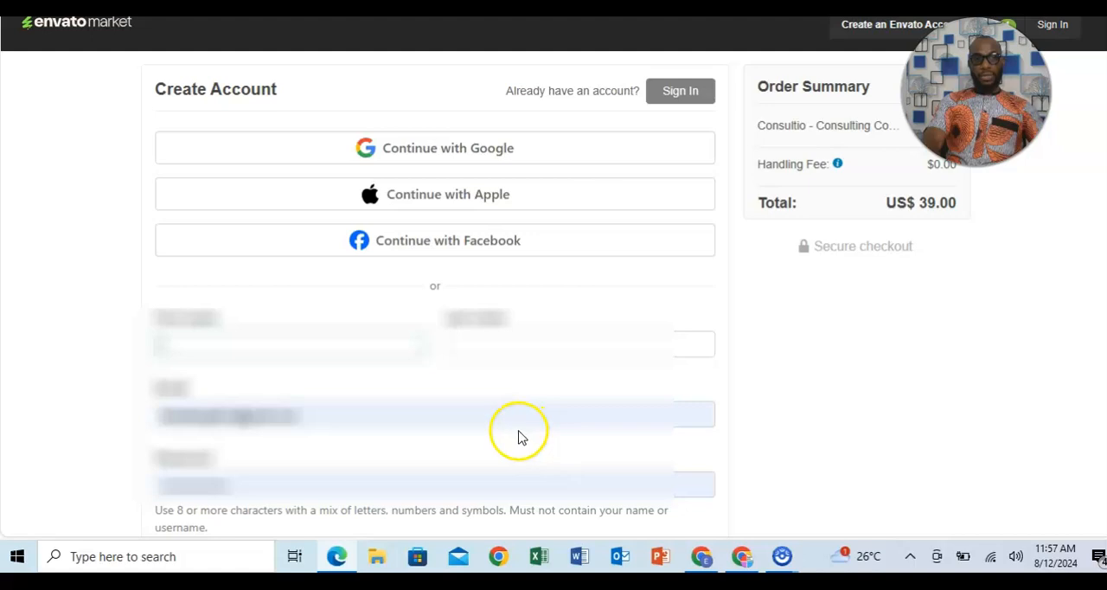
Clear the prefilled email in the checkout's Create Account form and look over the fields required for registration.
left_click(338, 413)
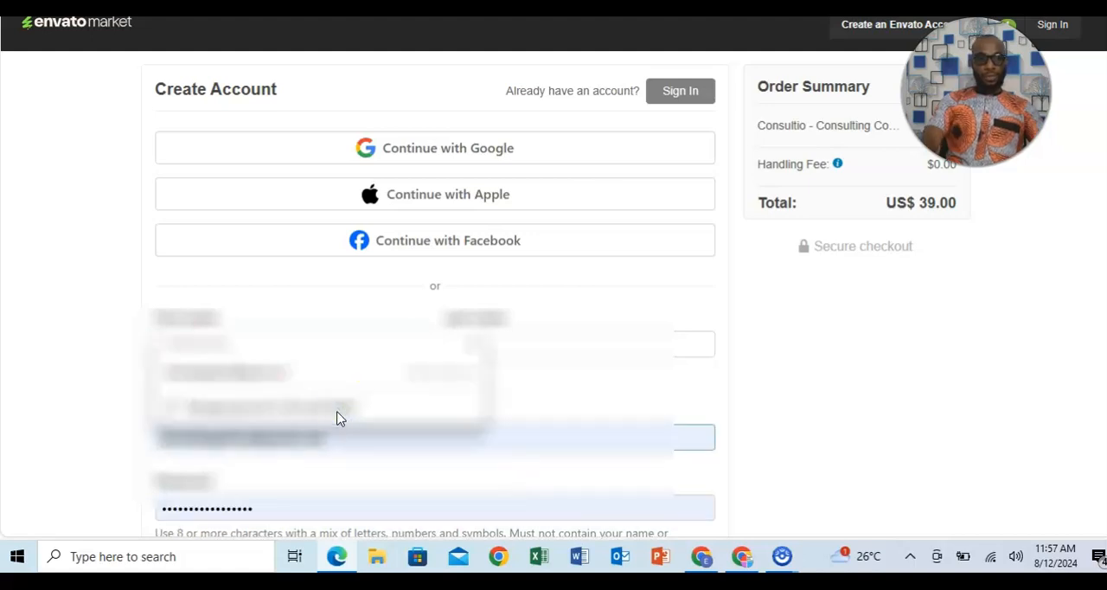
key("BackSpace")
key("BackSpace")
key("BackSpace")
key("BackSpace")
key("BackSpace")
key("BackSpace")
key("BackSpace")
key("BackSpace")
key("BackSpace")
key("BackSpace")
key("BackSpace")
key("BackSpace")
key("BackSpace")
key("BackSpace")
key("BackSpace")
key("BackSpace")
key("BackSpace")
key("BackSpace")
key("BackSpace")
key("BackSpace")
key("BackSpace")
key("BackSpace")
key("BackSpace")
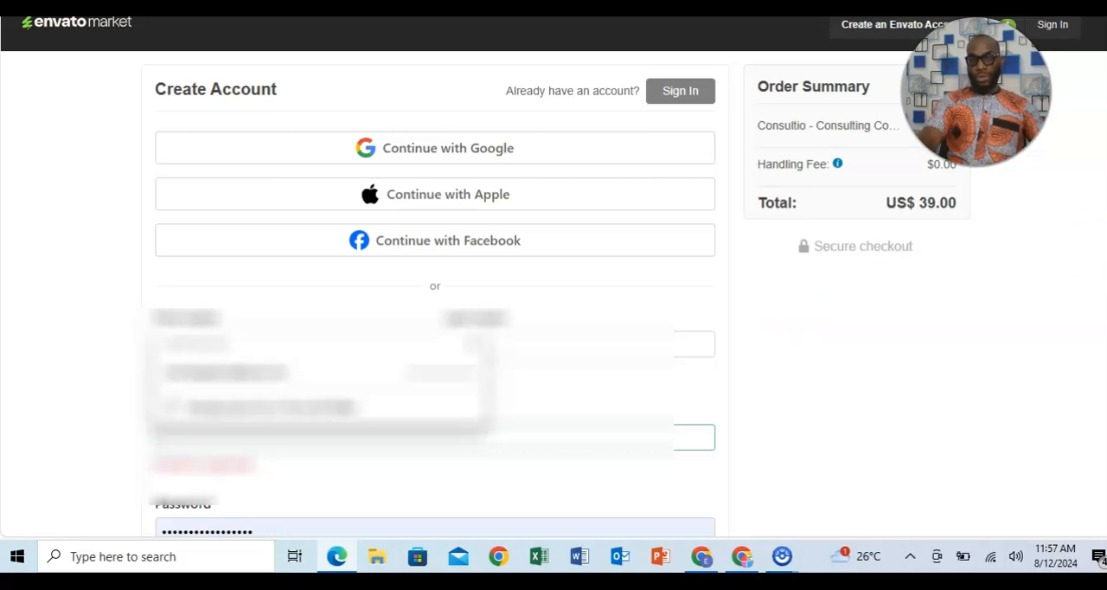
scroll(435, 346, "down", 2)
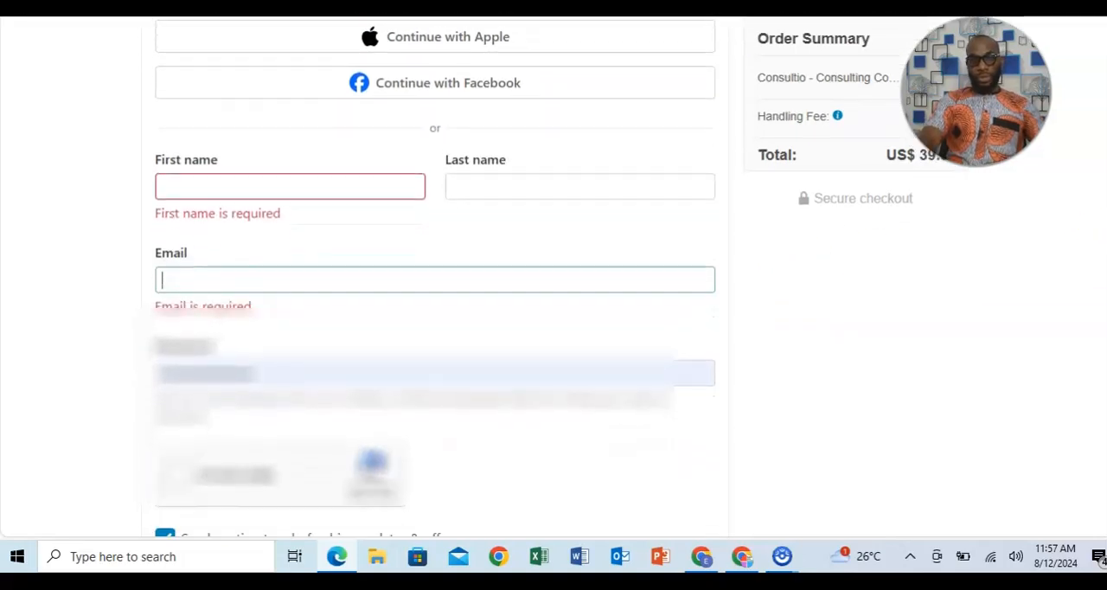
scroll(435, 345, "up", 2)
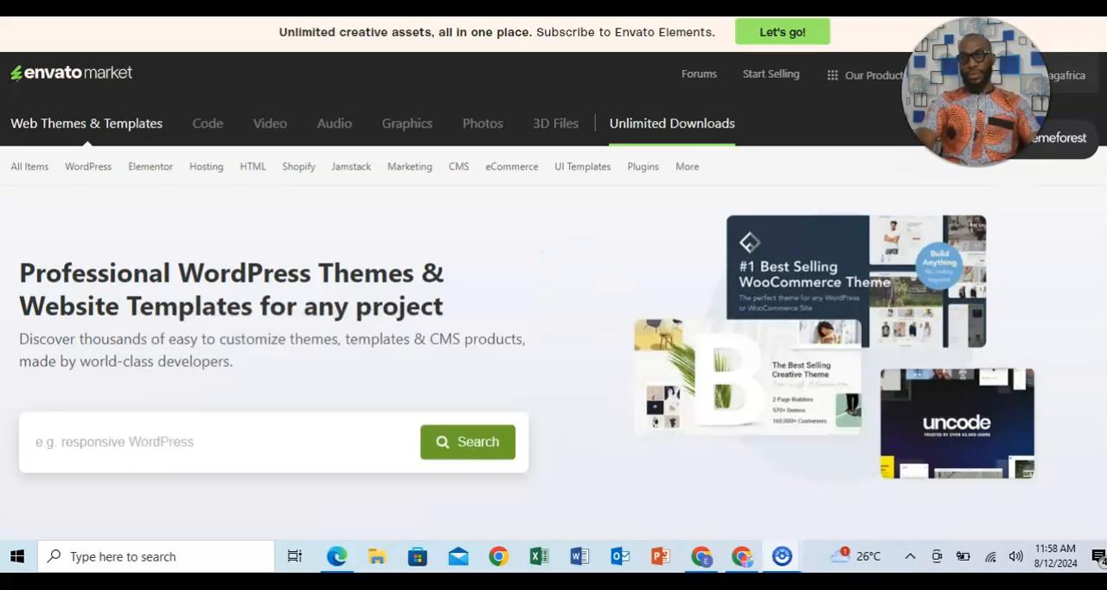
Download all files and documentation of the purchased Consultio theme from the account's downloads.
mouse_move(1066, 82)
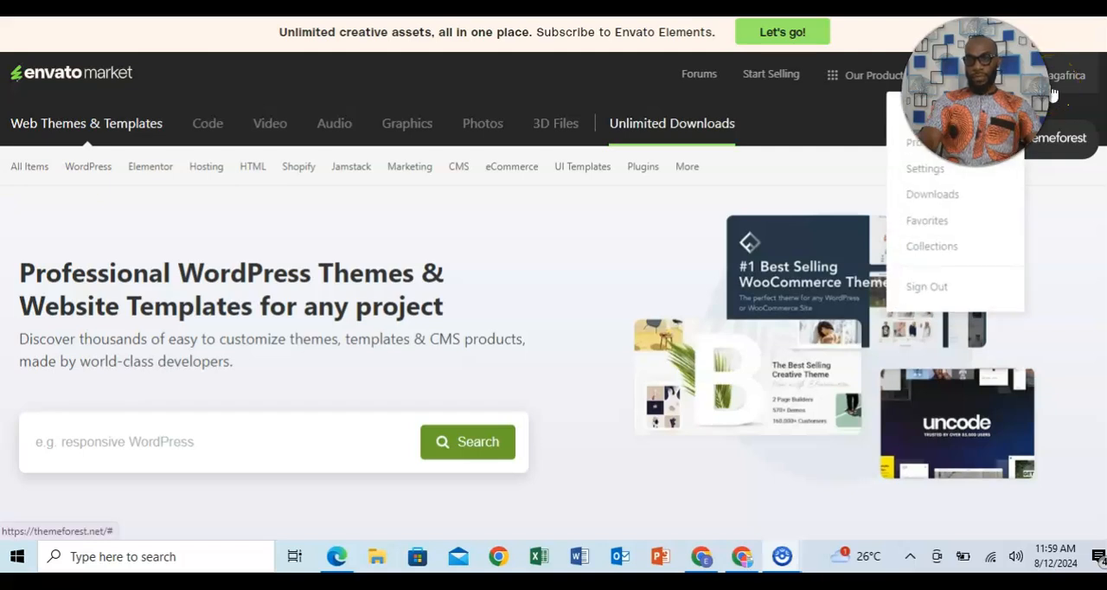
left_click(956, 198)
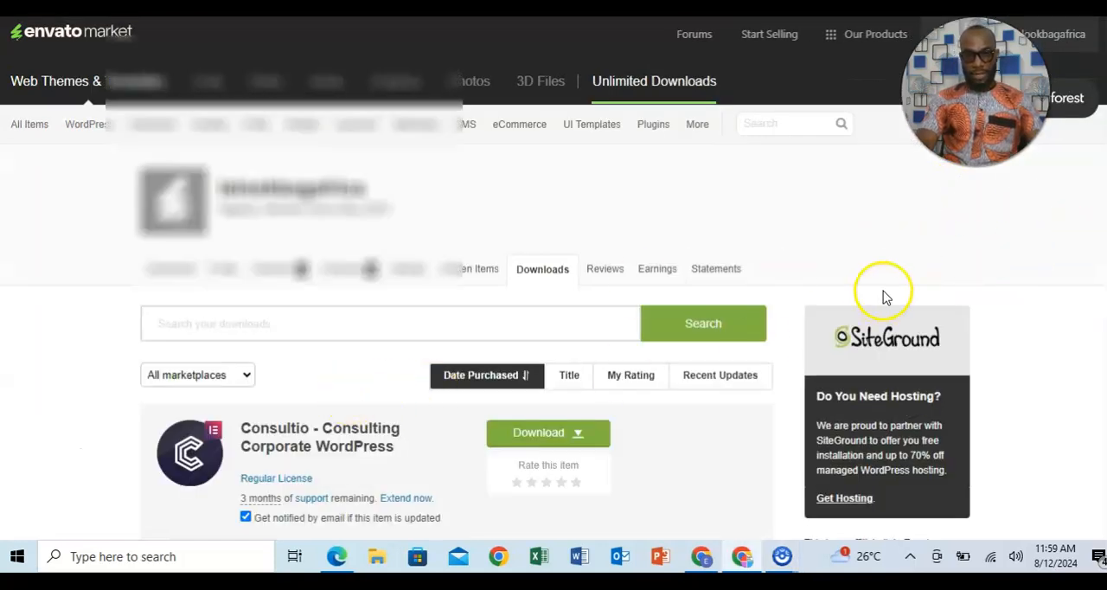
scroll(421, 312, "down", 1)
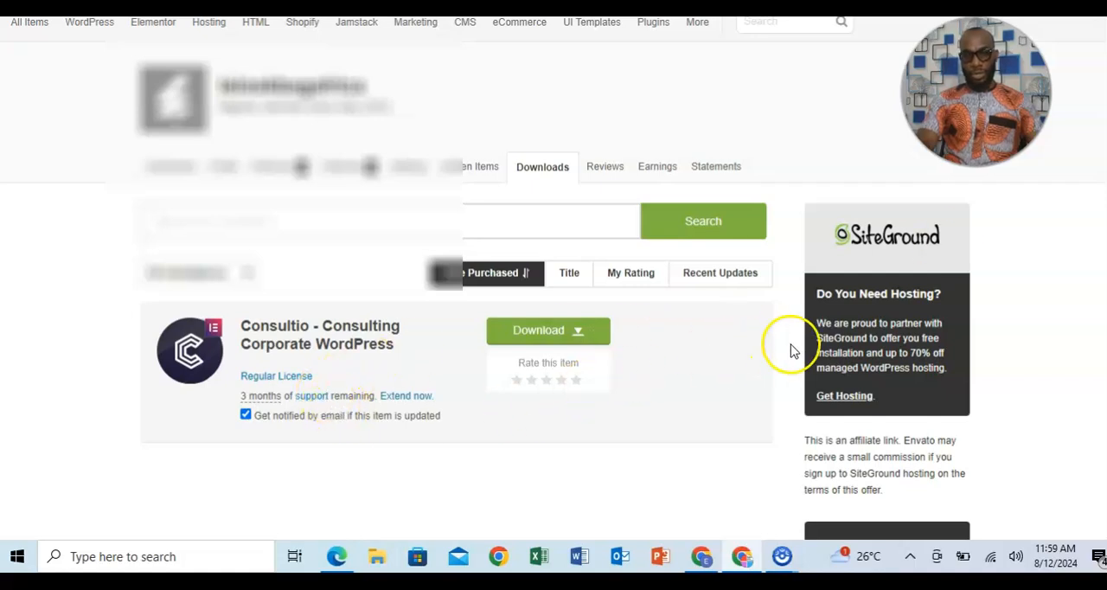
left_click(542, 336)
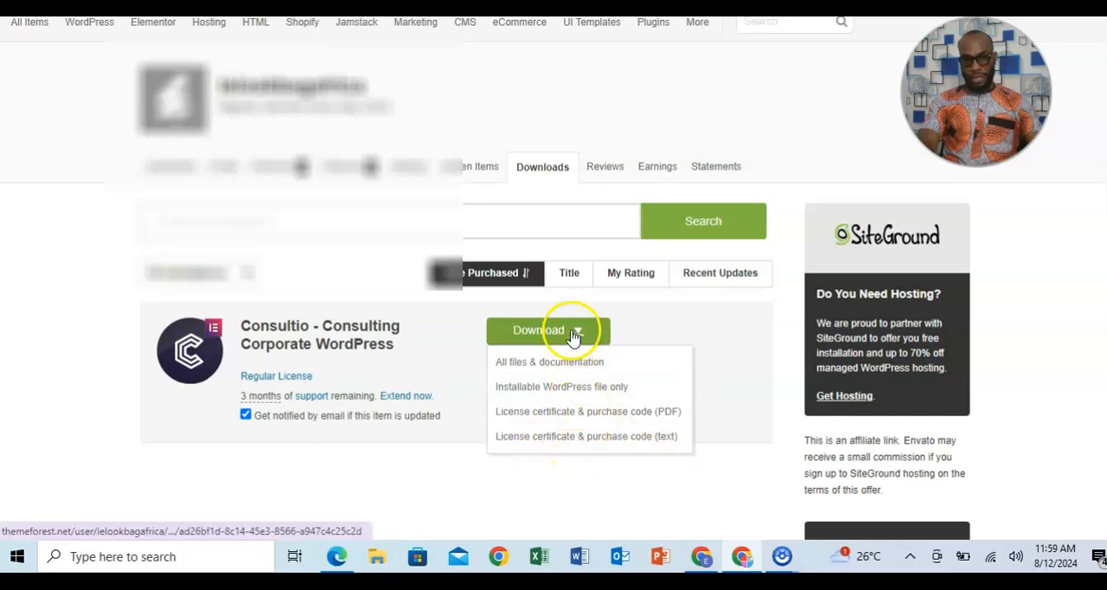
left_click(529, 363)
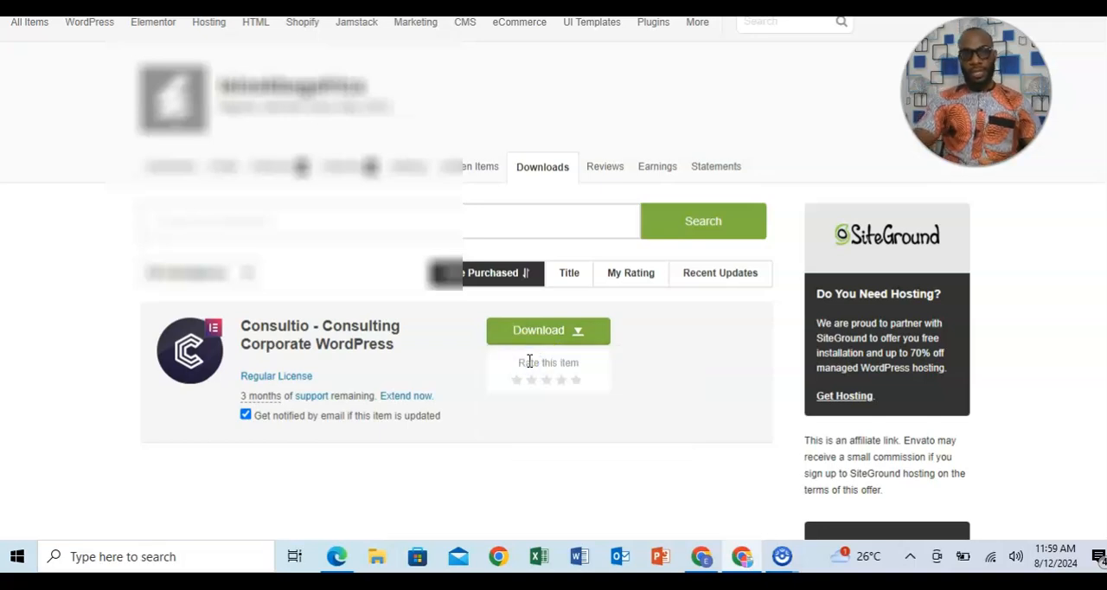
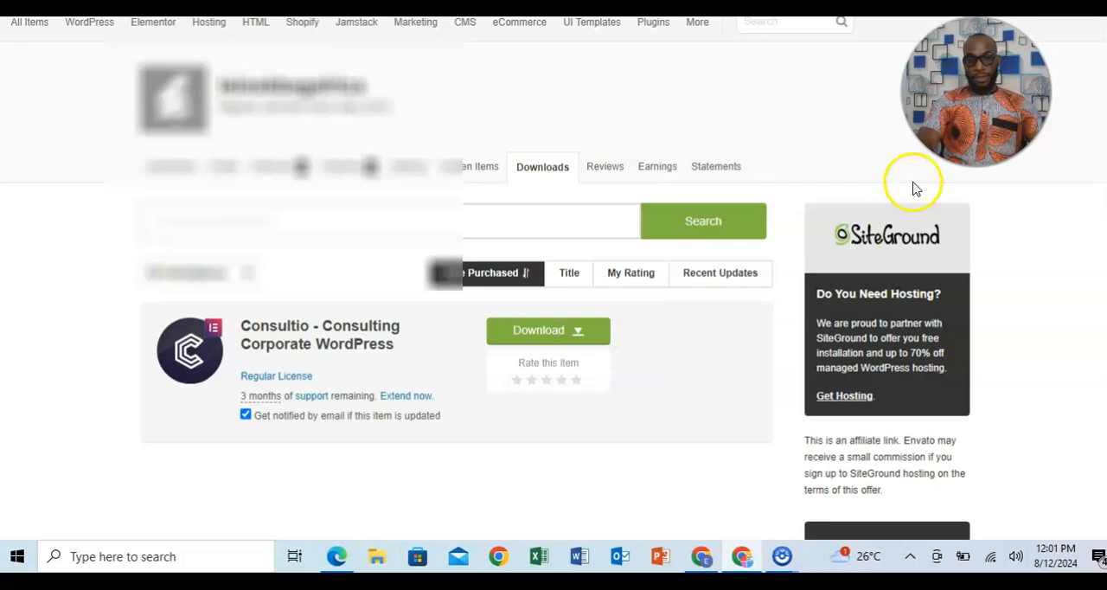
Open the downloaded Consultio theme archive and browse into Consultio_FullPackage to its Theme Install folder.
left_click(949, 4)
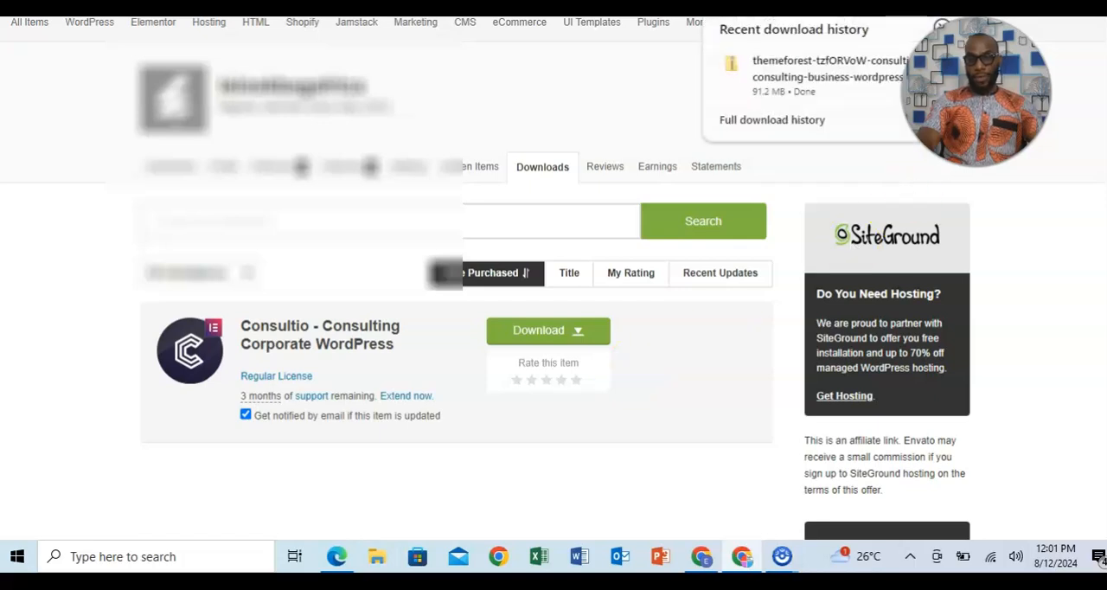
left_click(823, 80)
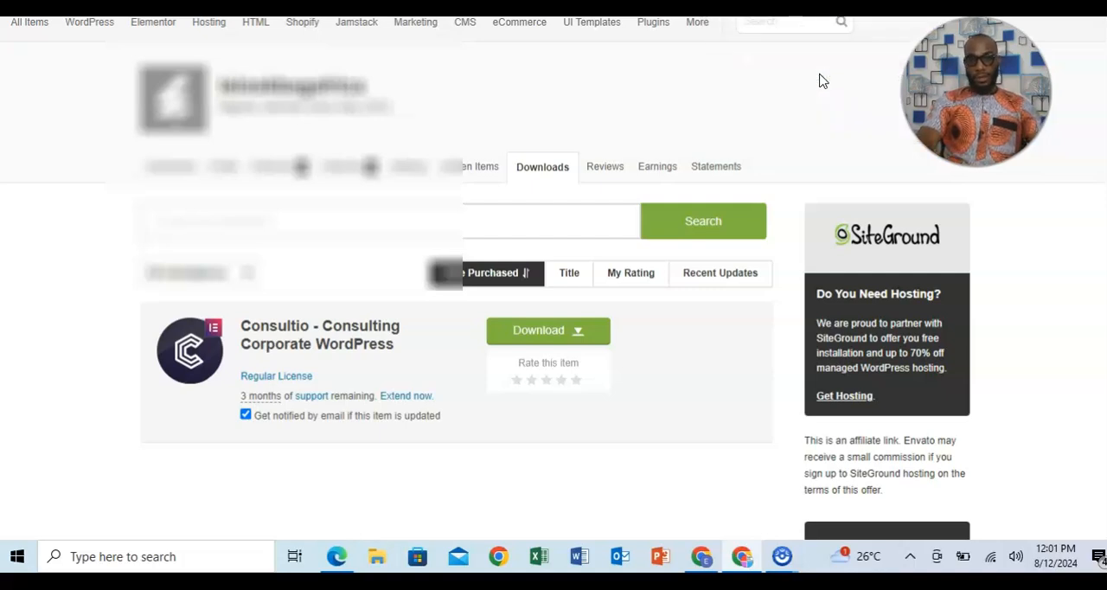
key("super+e")
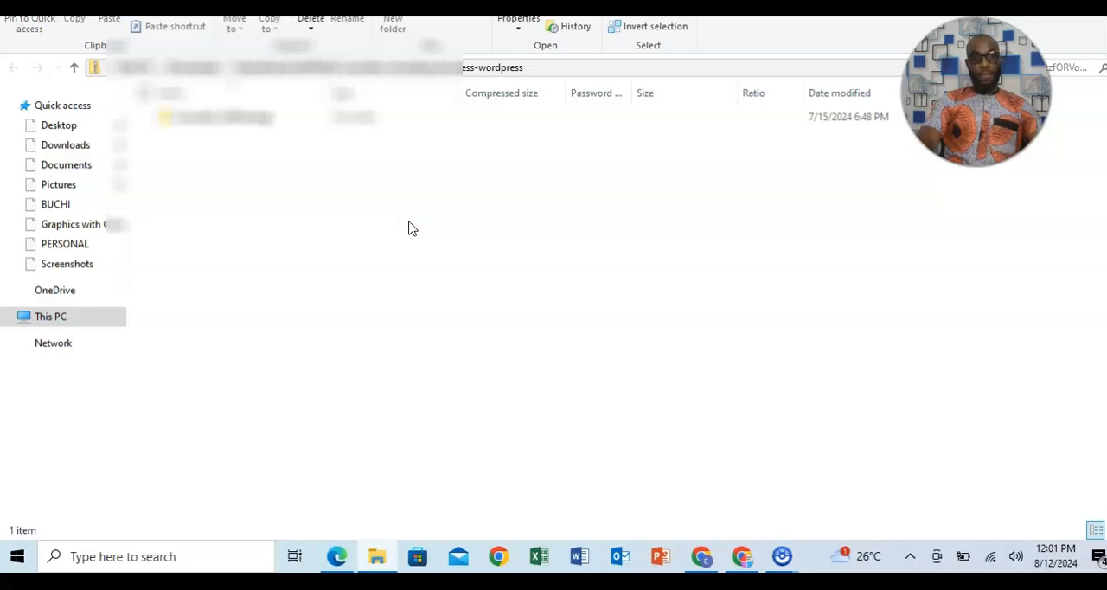
double_click(242, 121)
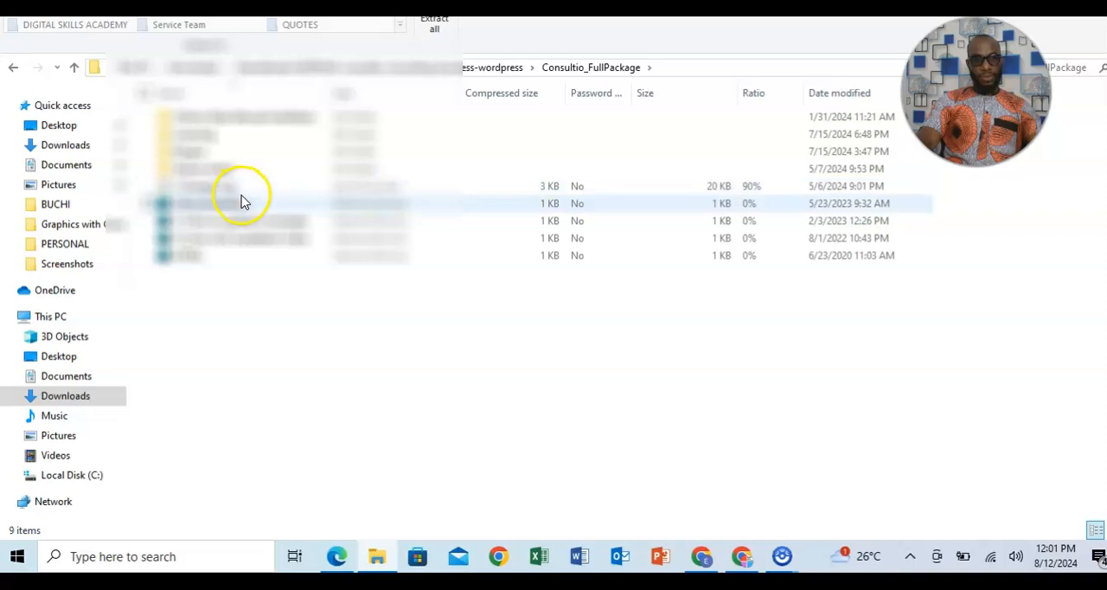
left_click(226, 171)
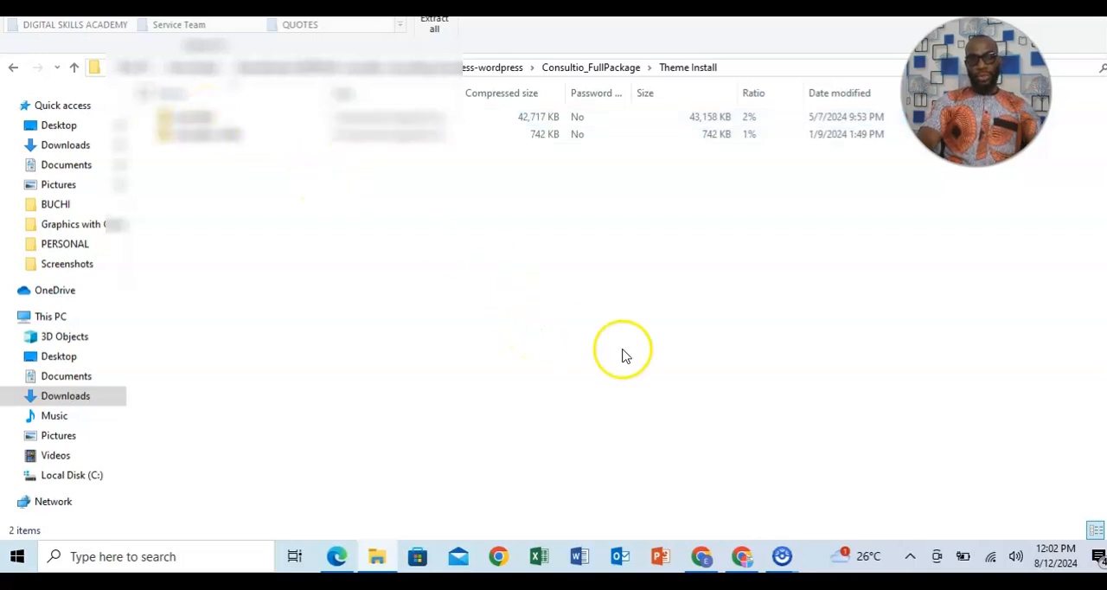
Switch to the browser, search ThemeForest for "consultio" and open the live preview of Consultio - Consulting Corporate WordPress.
left_click(741, 558)
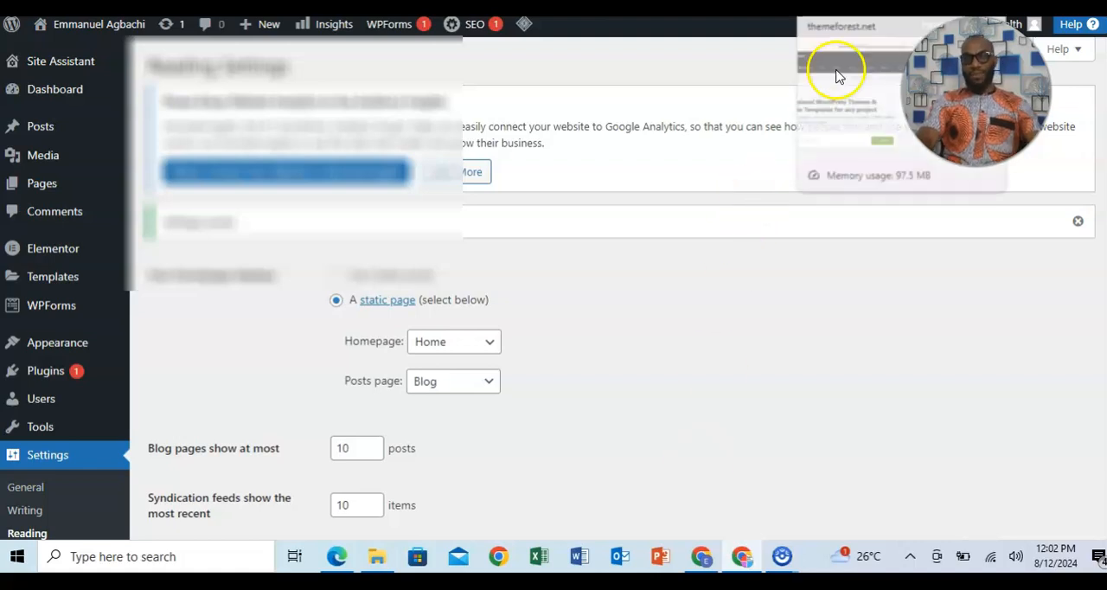
left_click(838, 9)
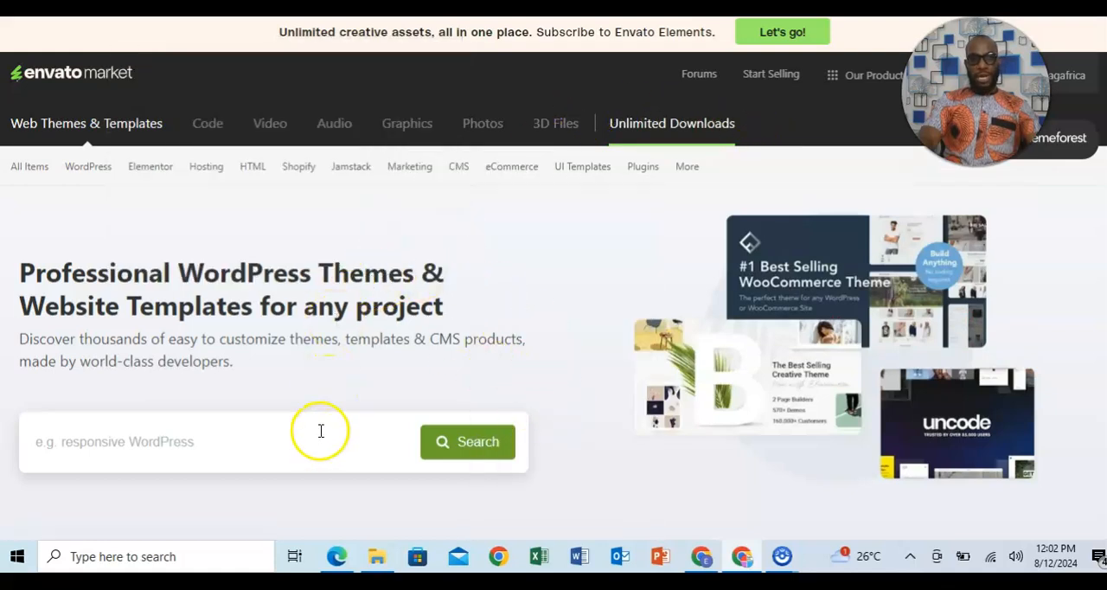
left_click(248, 449)
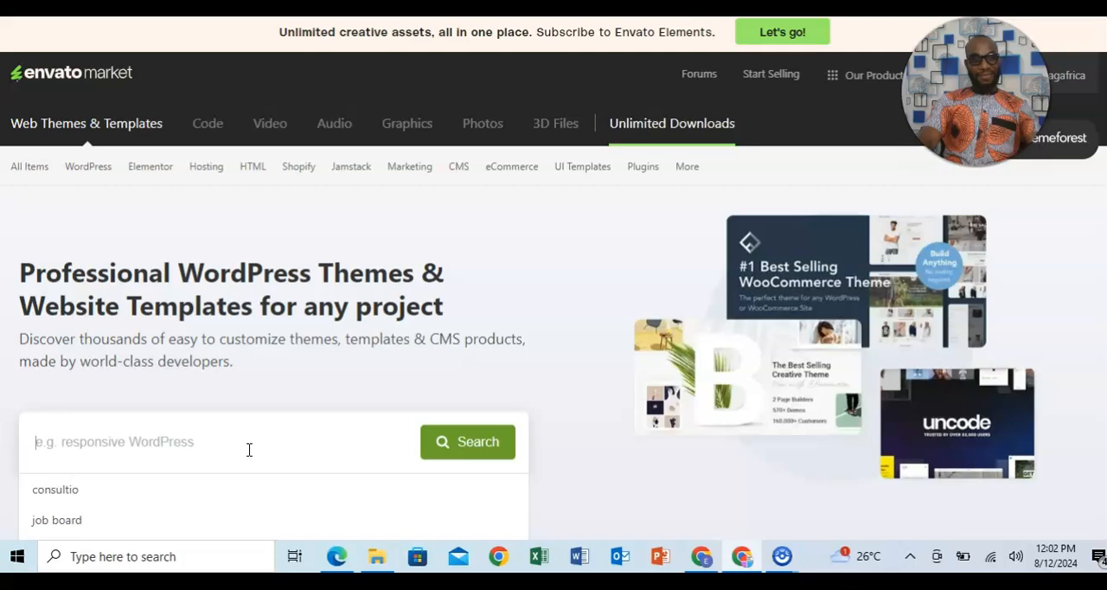
left_click(74, 491)
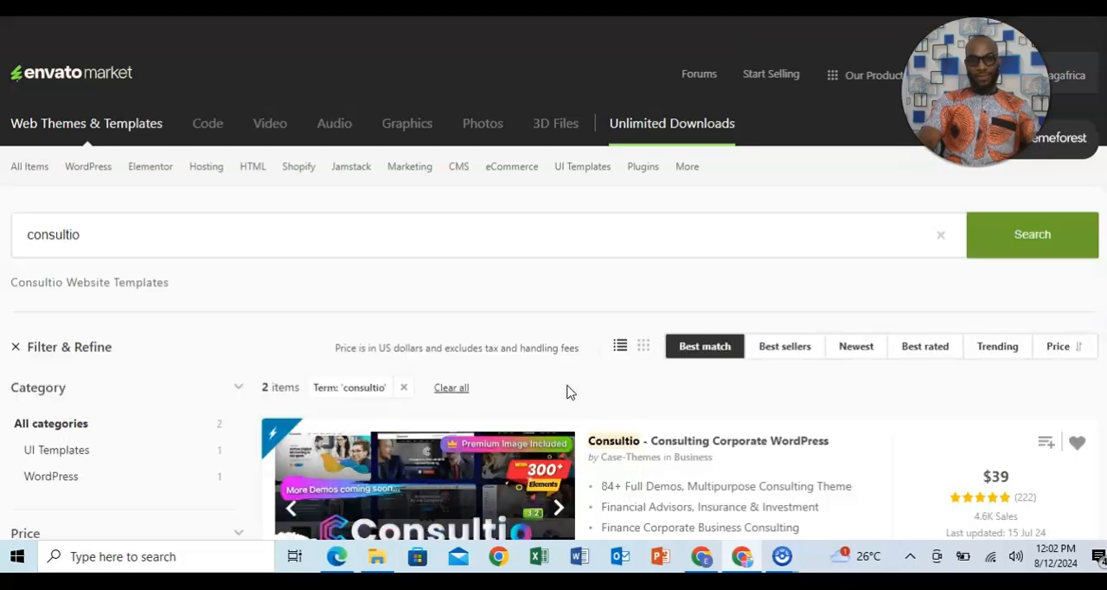
left_click(450, 486)
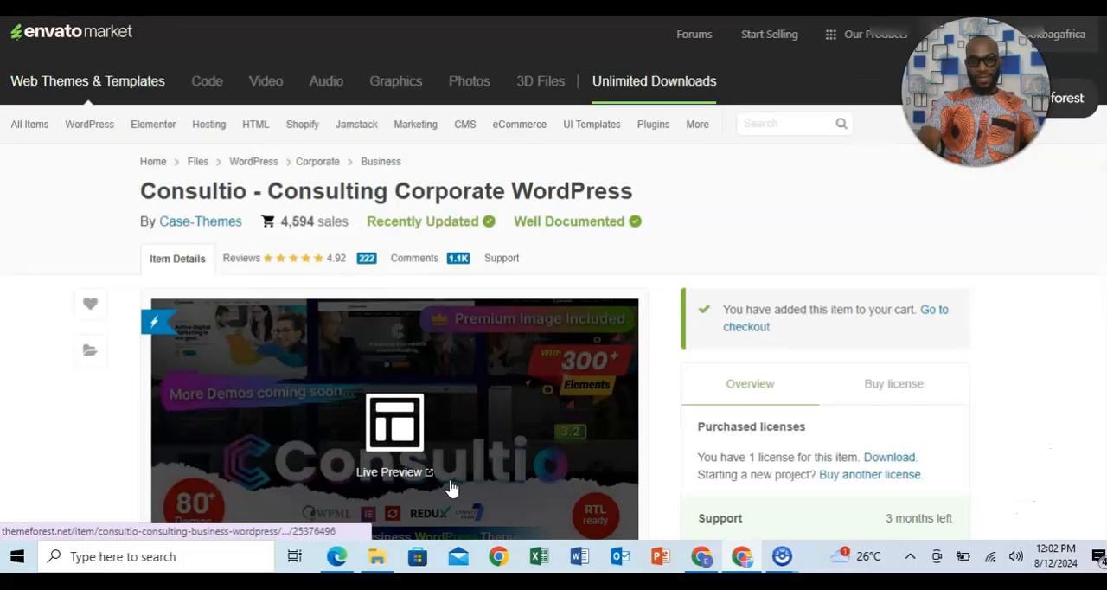
left_click(410, 425)
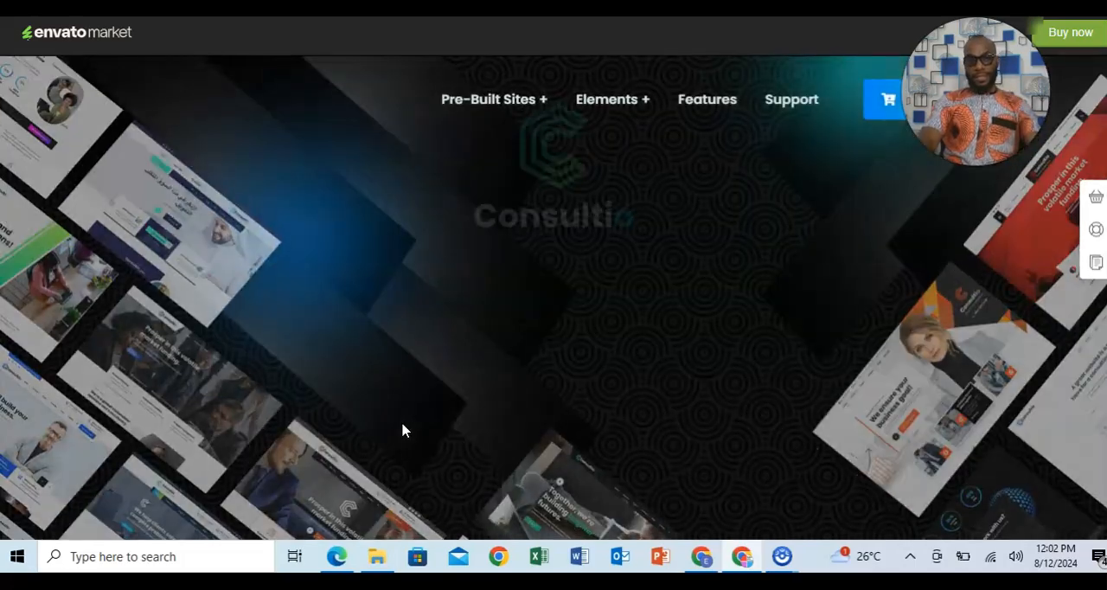
Look through the pre-built Consultio demo sites in the live preview to compare the available designs.
left_click(797, 361)
scroll(797, 360, "down", 5)
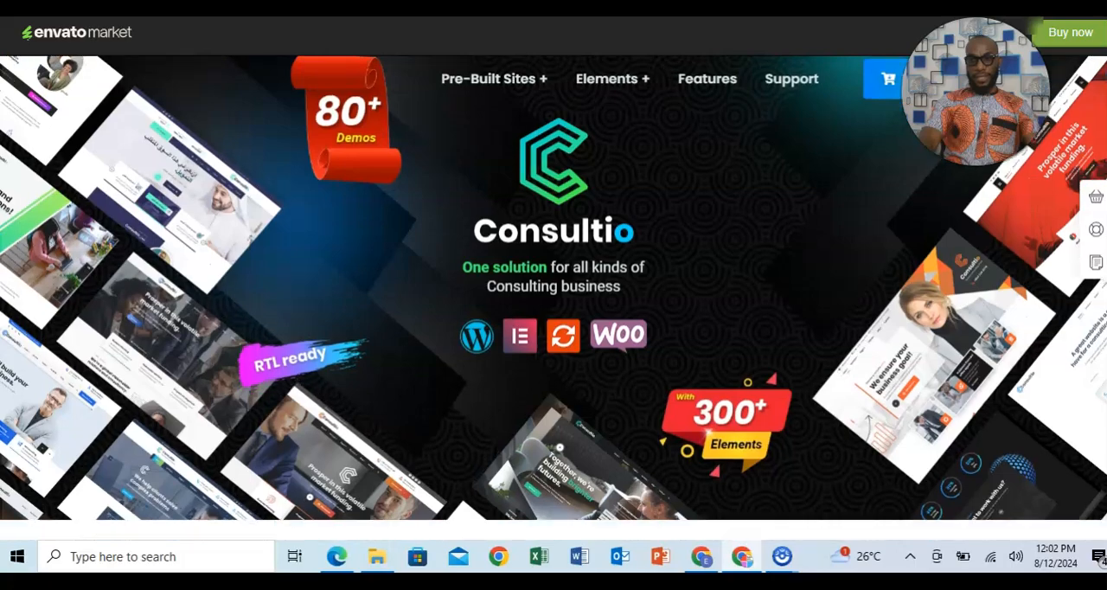
scroll(565, 298, "down", 10)
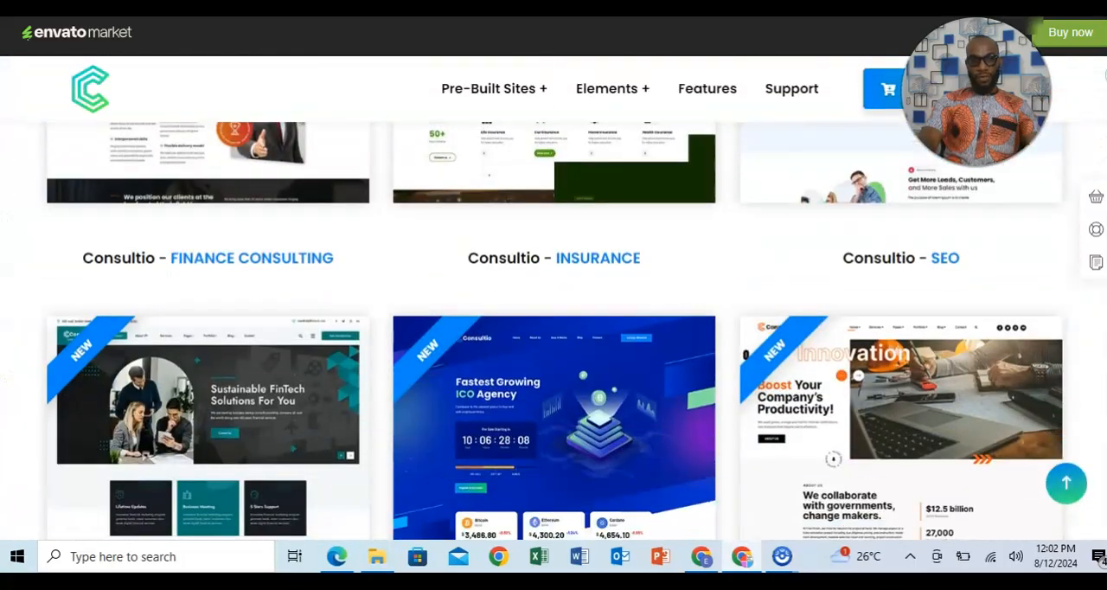
scroll(554, 330, "down", 4)
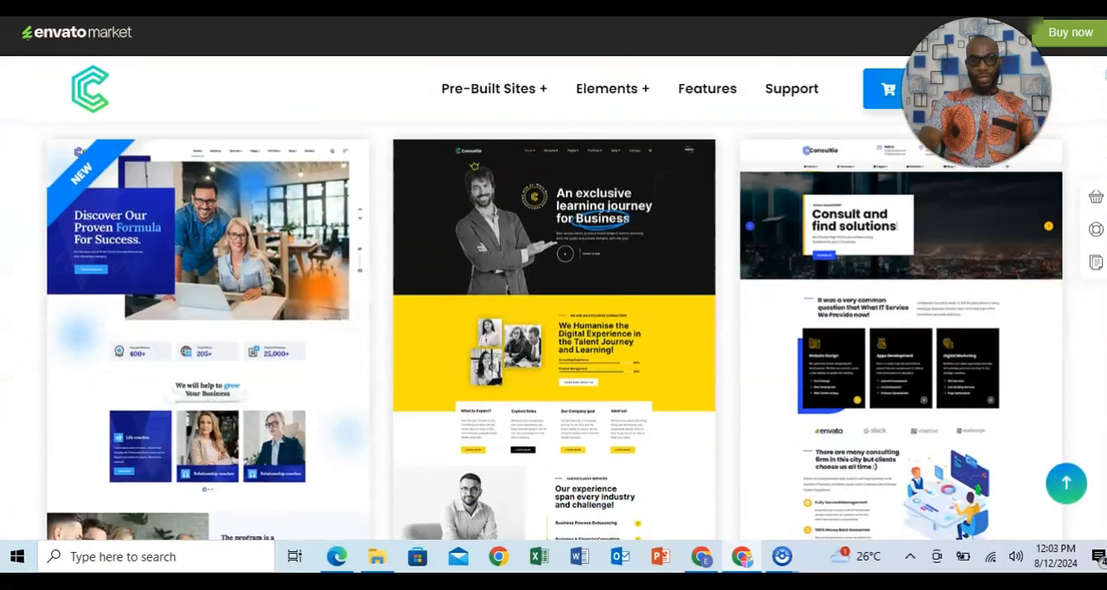
scroll(554, 328, "down", 5)
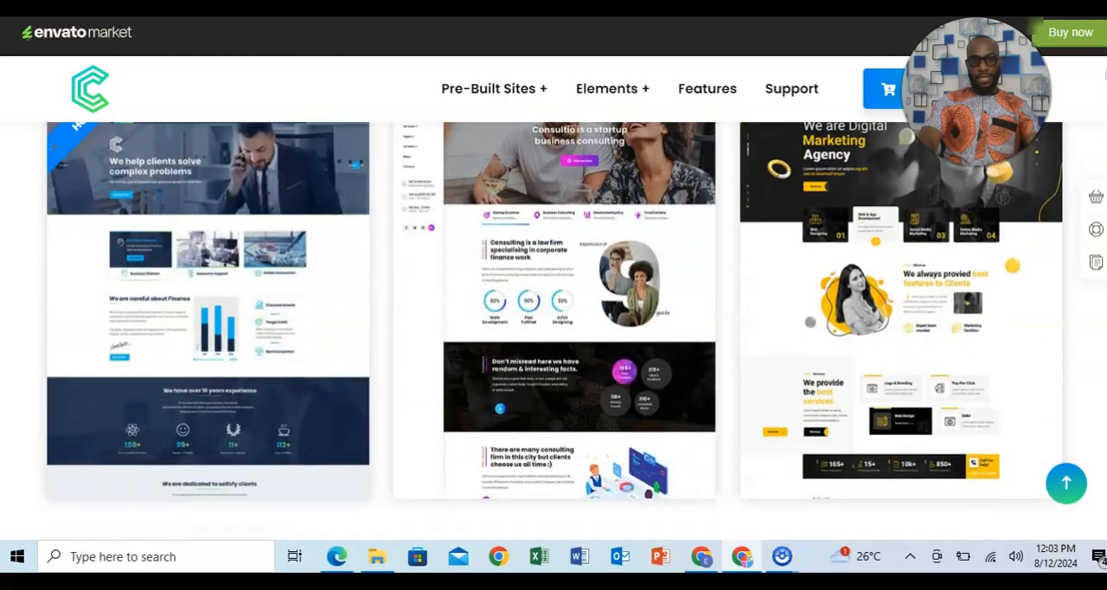
scroll(553, 329, "up", 2)
scroll(553, 329, "down", 6)
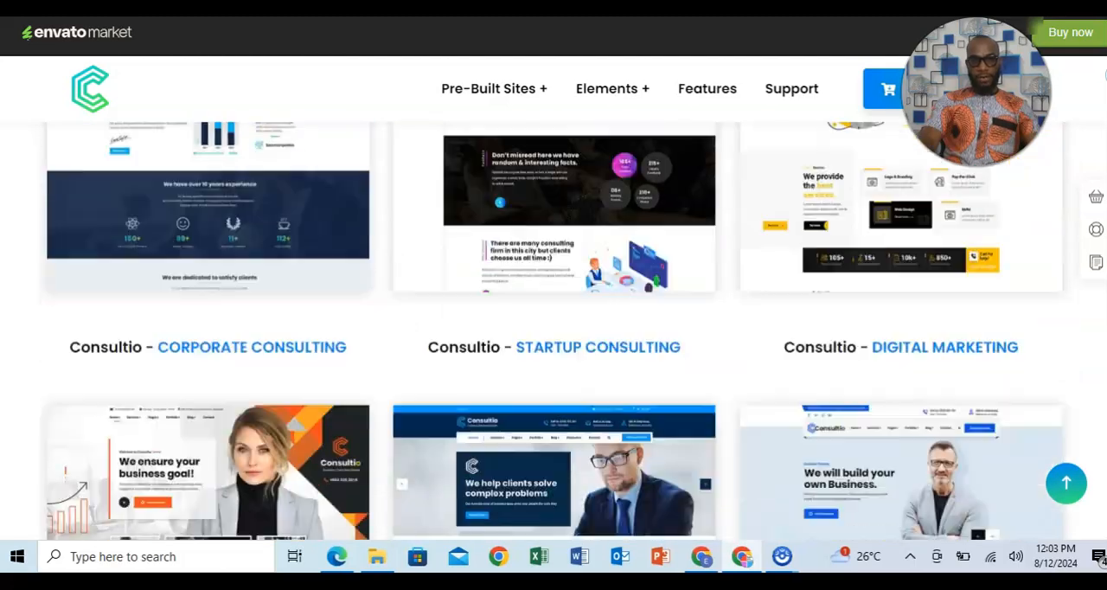
scroll(553, 329, "down", 8)
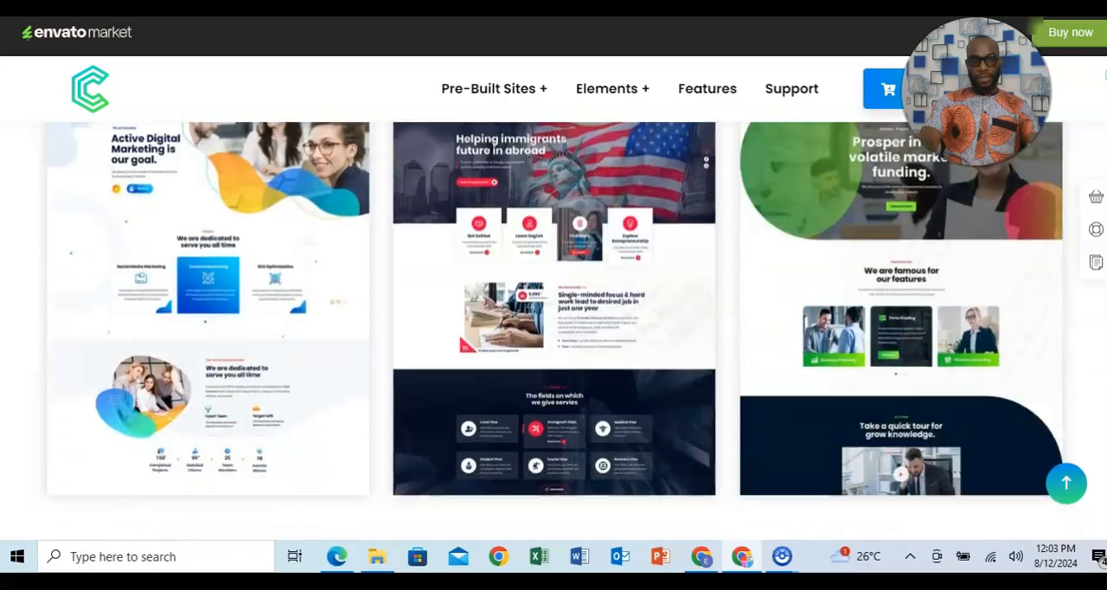
scroll(553, 328, "down", 10)
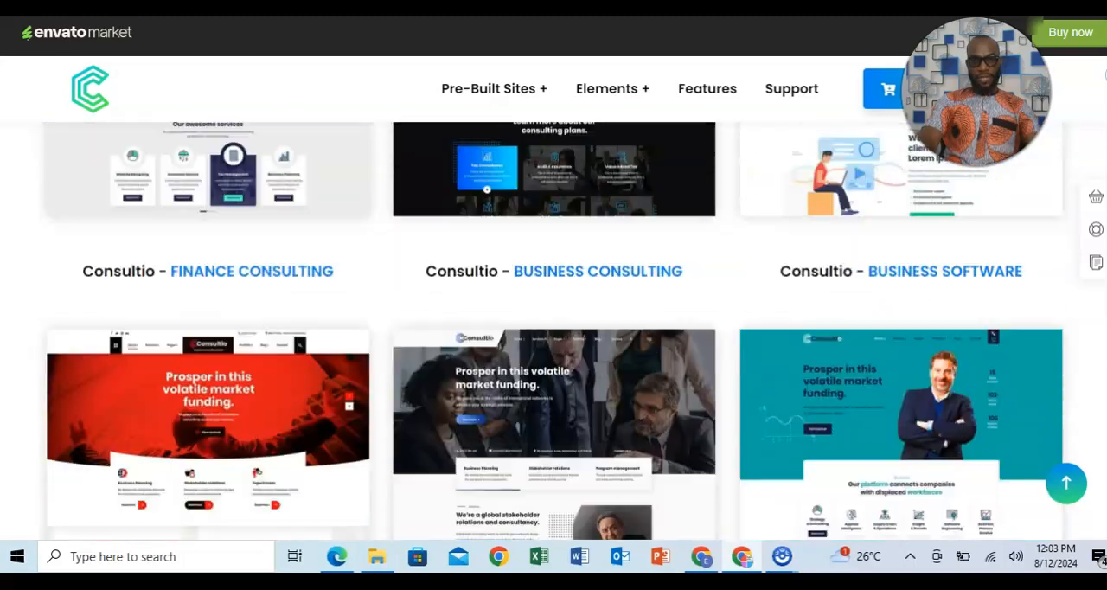
scroll(553, 329, "down", 8)
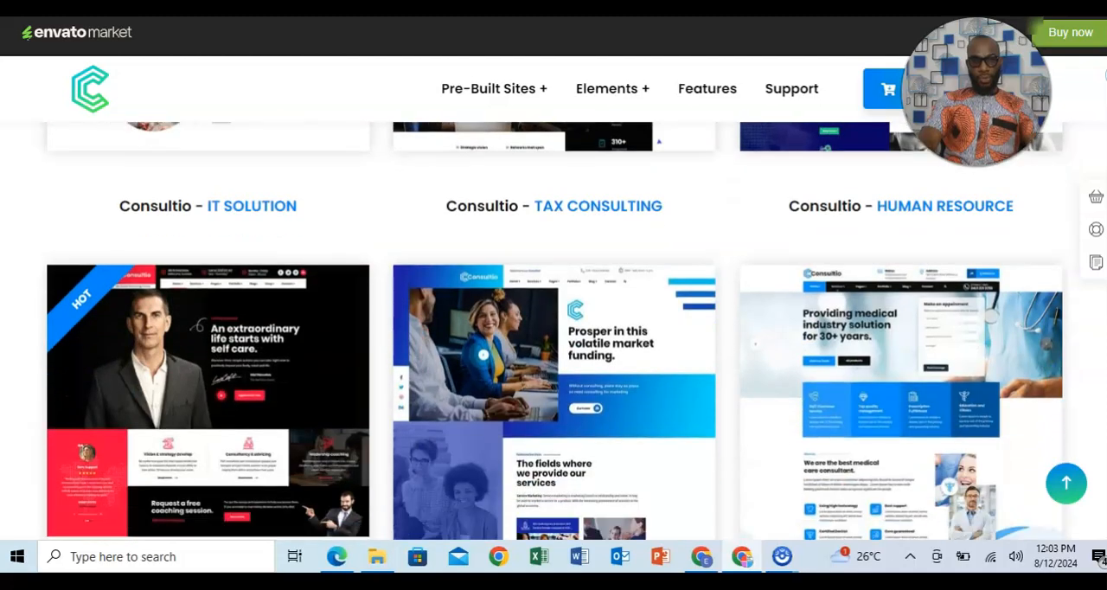
scroll(553, 328, "down", 2)
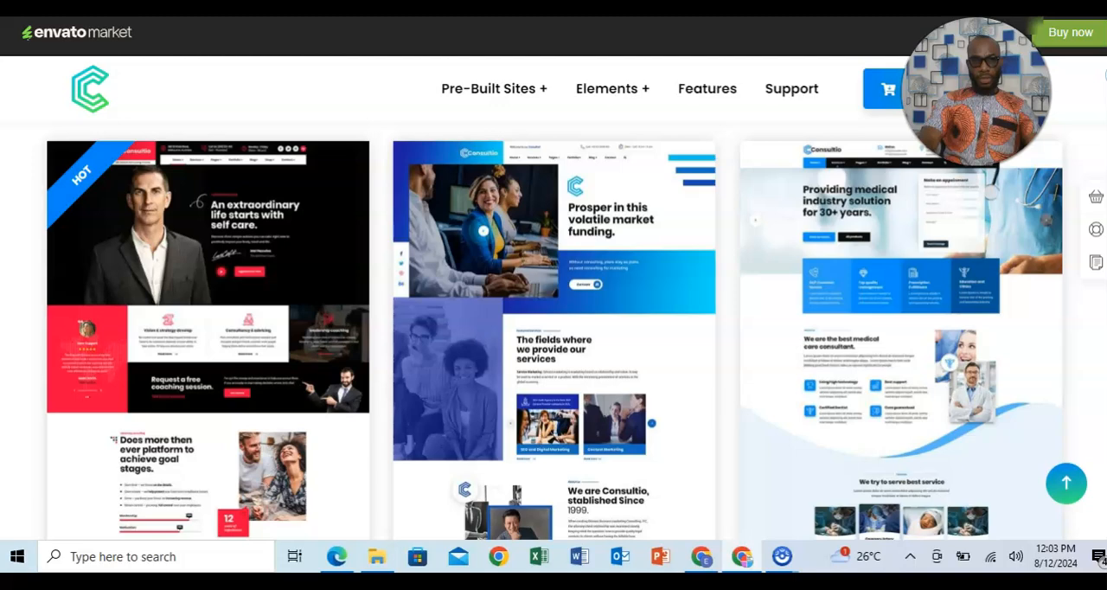
scroll(554, 328, "up", 2)
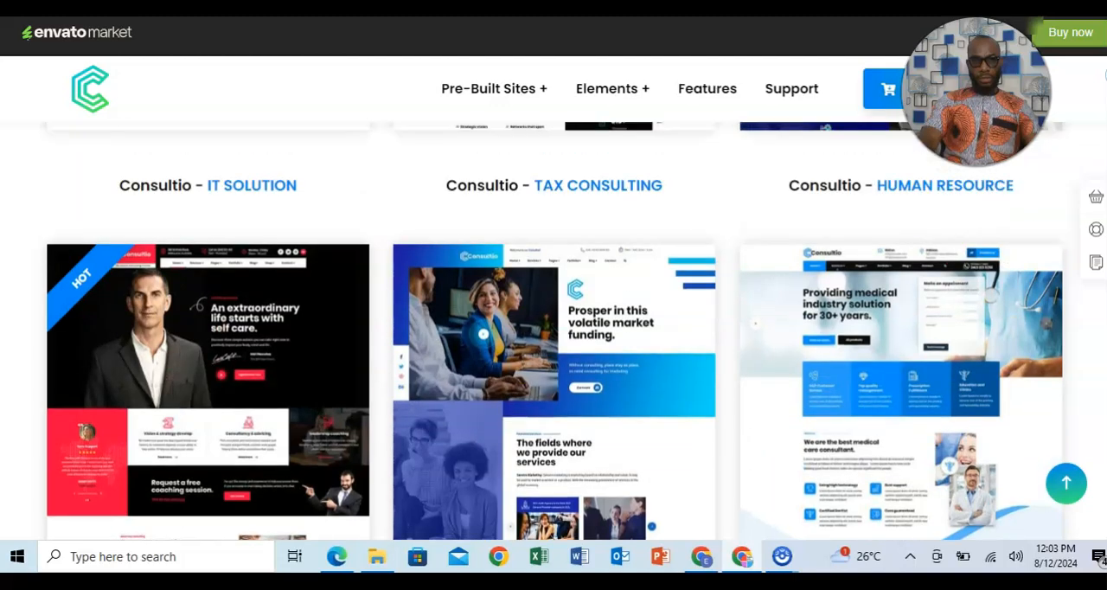
scroll(553, 329, "down", 20)
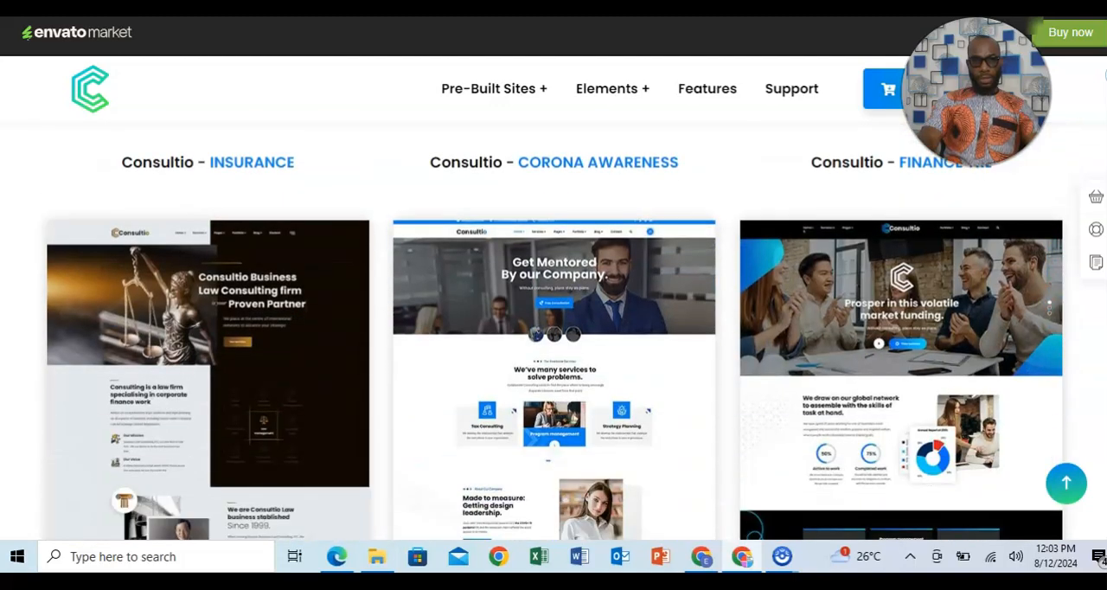
scroll(554, 329, "down", 15)
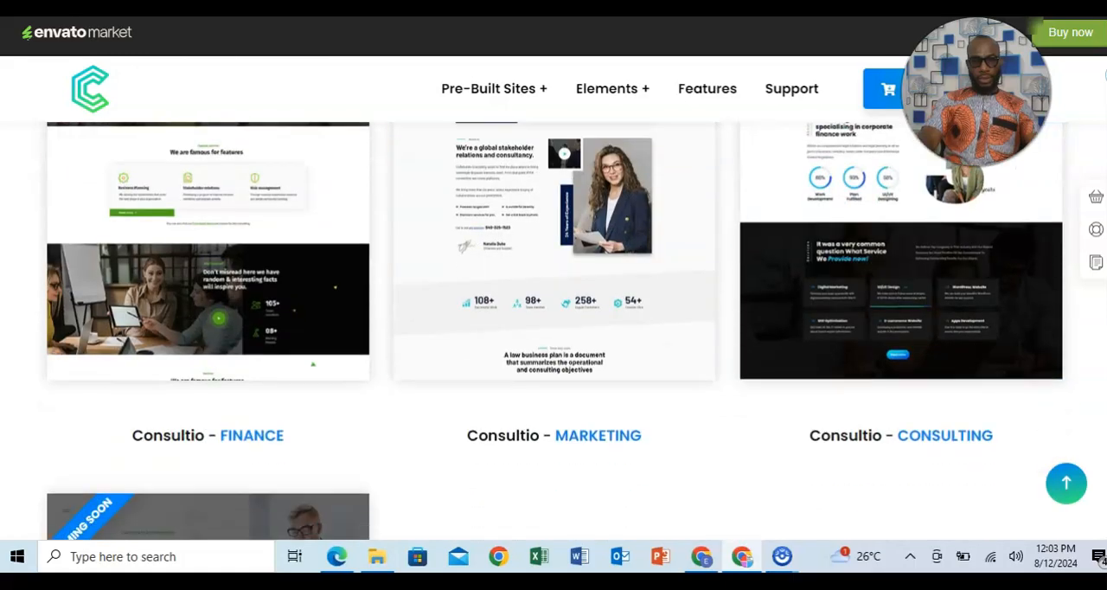
scroll(553, 329, "down", 15)
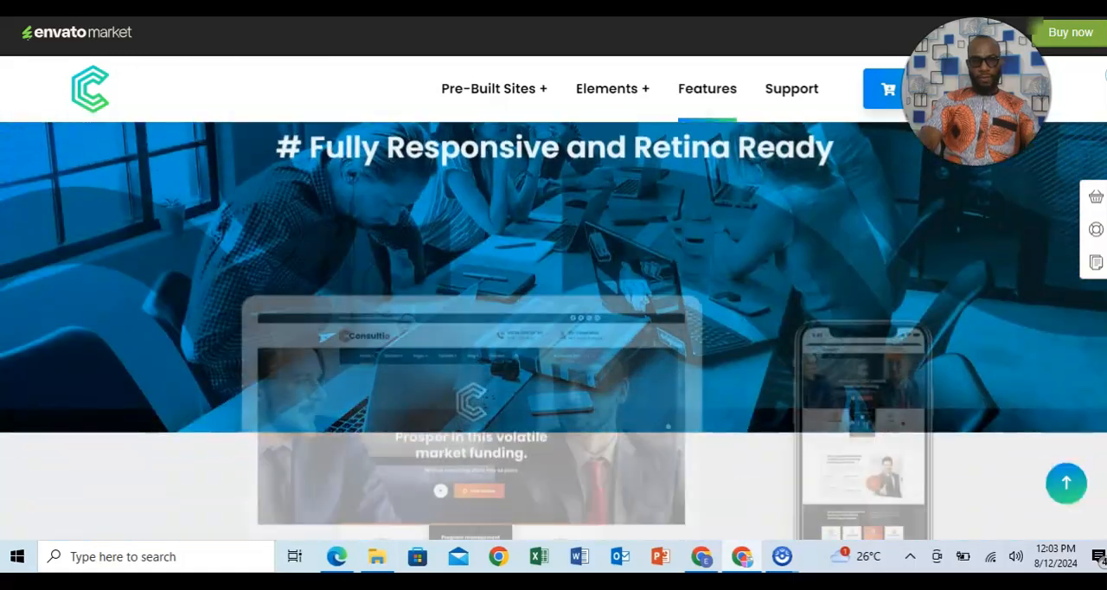
scroll(553, 328, "down", 8)
scroll(553, 328, "up", 20)
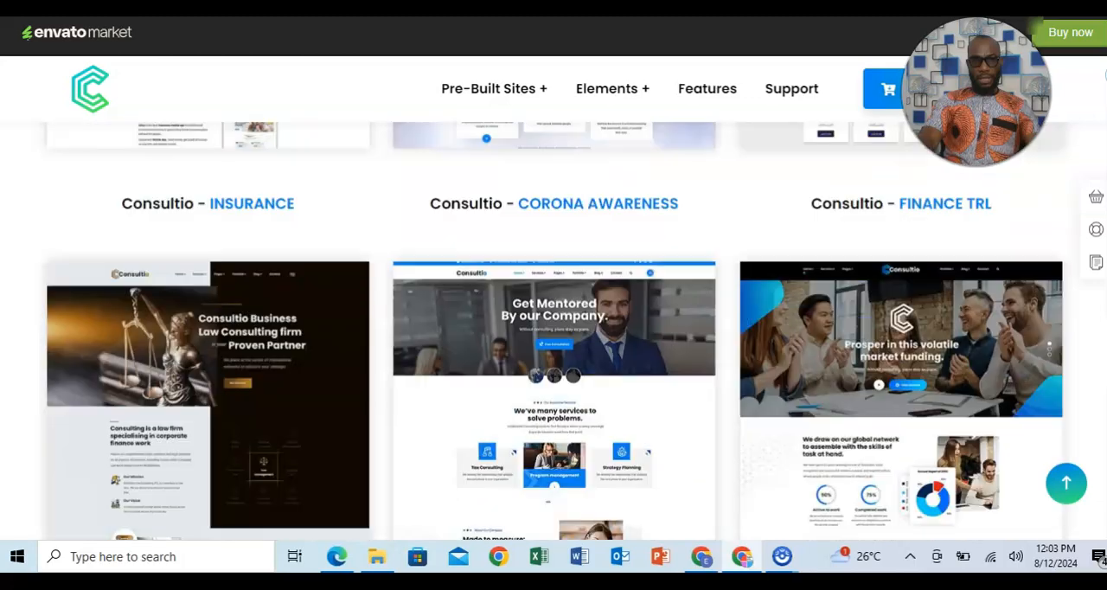
scroll(553, 328, "up", 15)
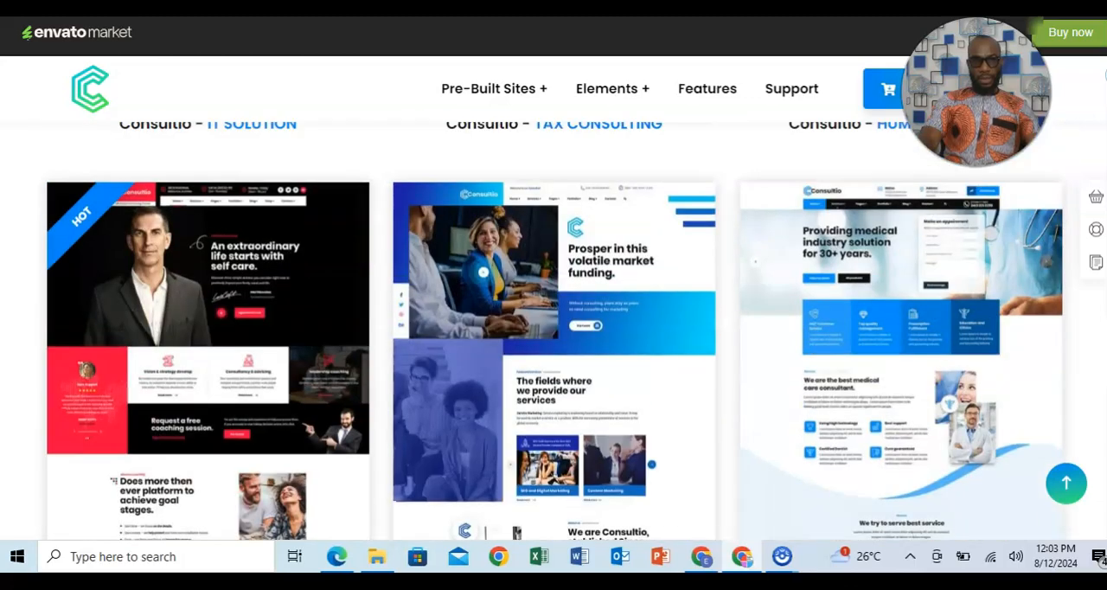
Open the Multi Pages version of the HOT-tagged "An extraordinary life starts with self care" demo and dismiss its newsletter popup.
mouse_move(316, 320)
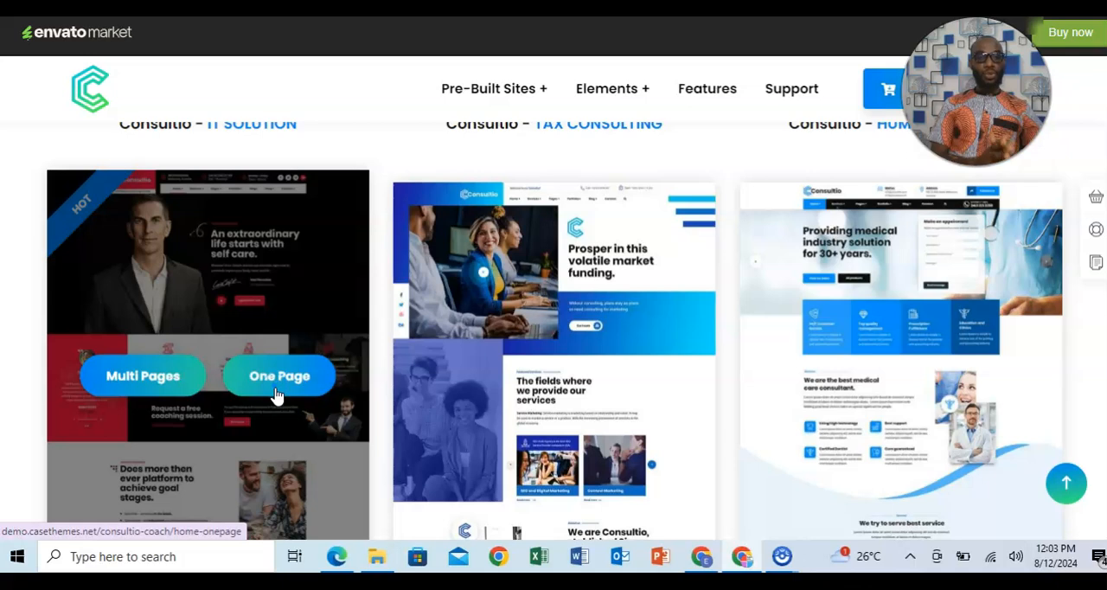
left_click(152, 390)
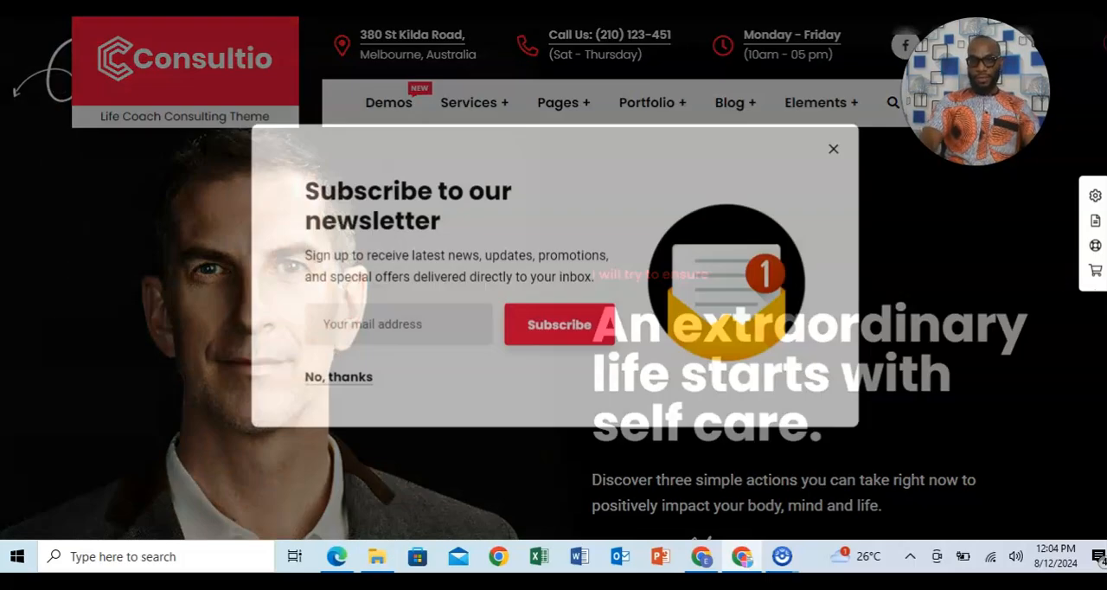
scroll(554, 277, "down", 5)
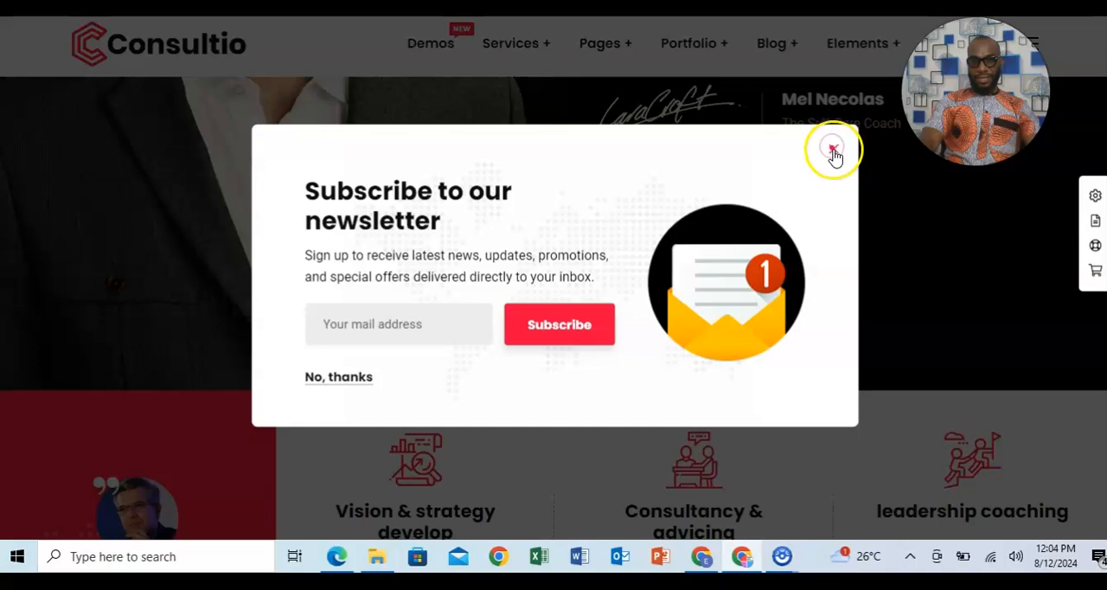
left_click(834, 149)
Review the life coach demo's home page sections down to the footer and return to the demo gallery.
scroll(553, 308, "down", 15)
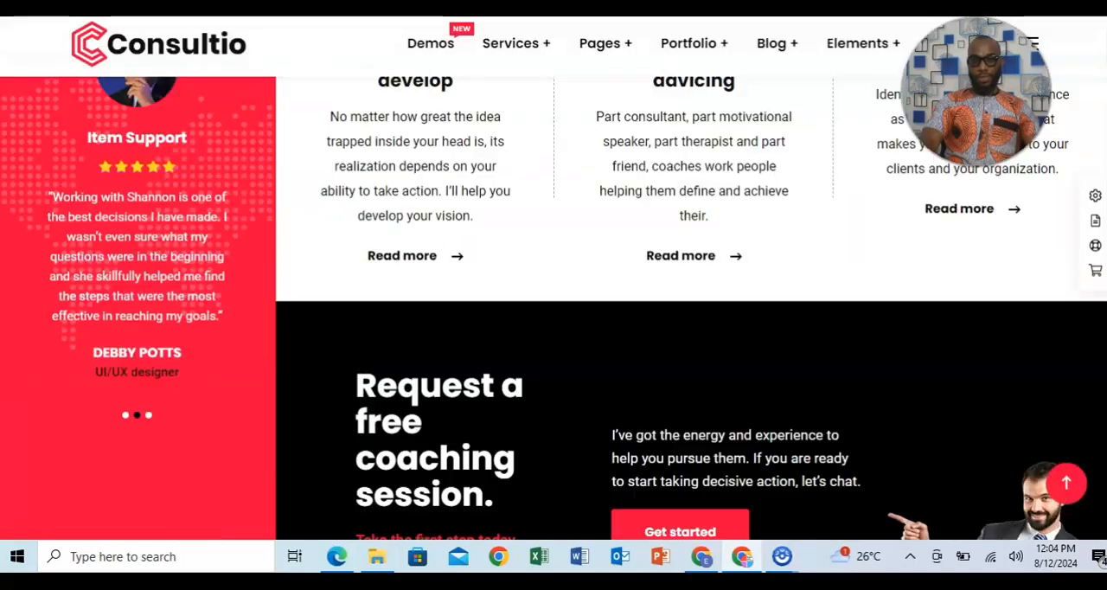
scroll(553, 307, "up", 4)
scroll(554, 308, "down", 13)
scroll(554, 308, "down", 12)
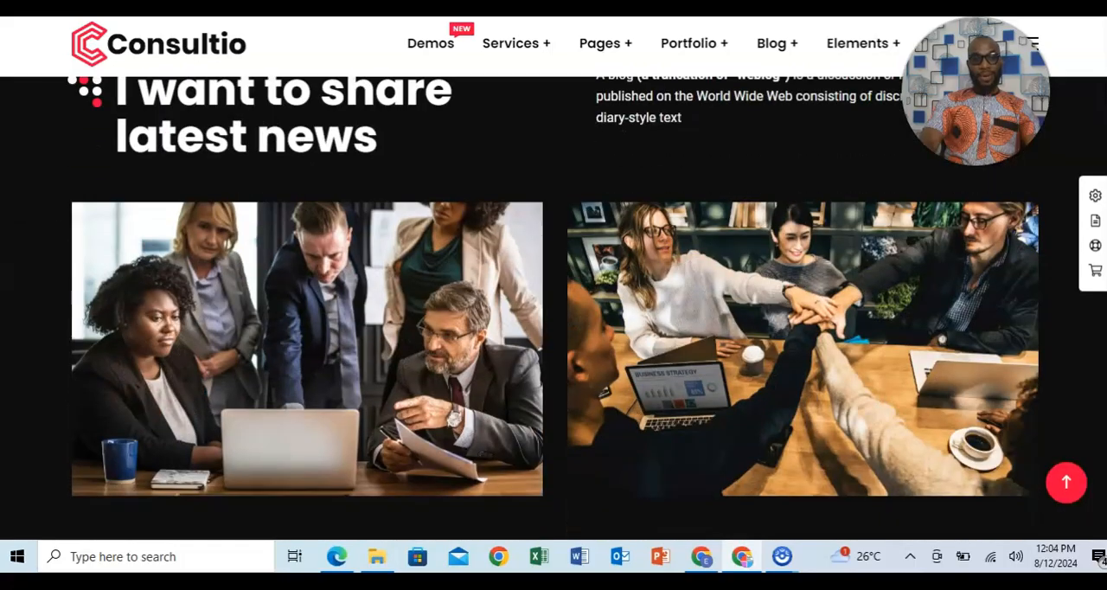
scroll(553, 308, "down", 9)
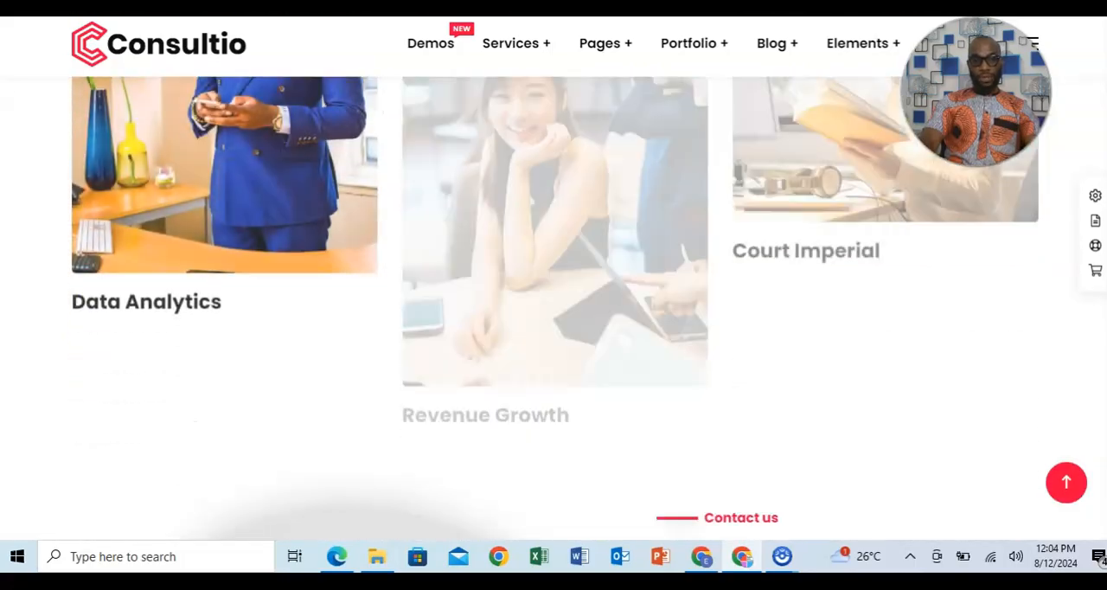
scroll(553, 308, "down", 5)
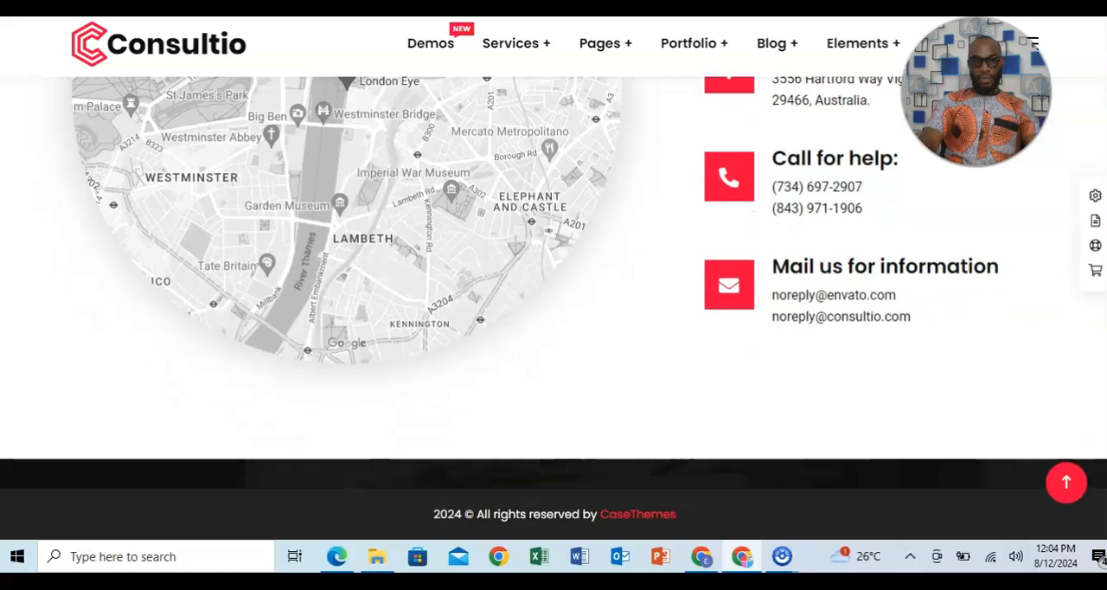
scroll(554, 308, "up", 15)
scroll(553, 308, "up", 4)
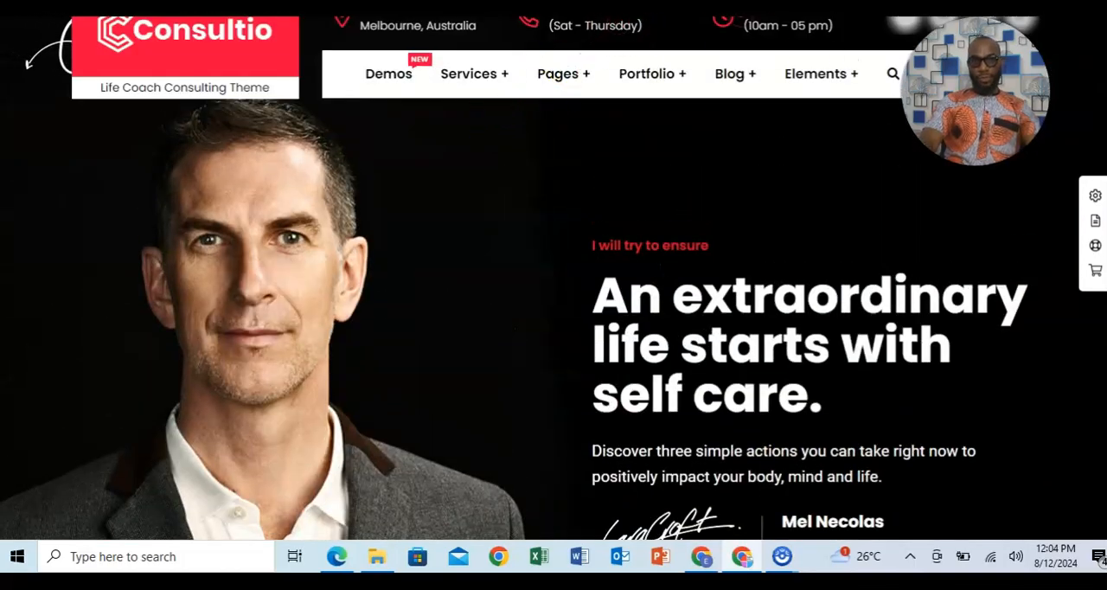
key("ctrl+shift+Tab")
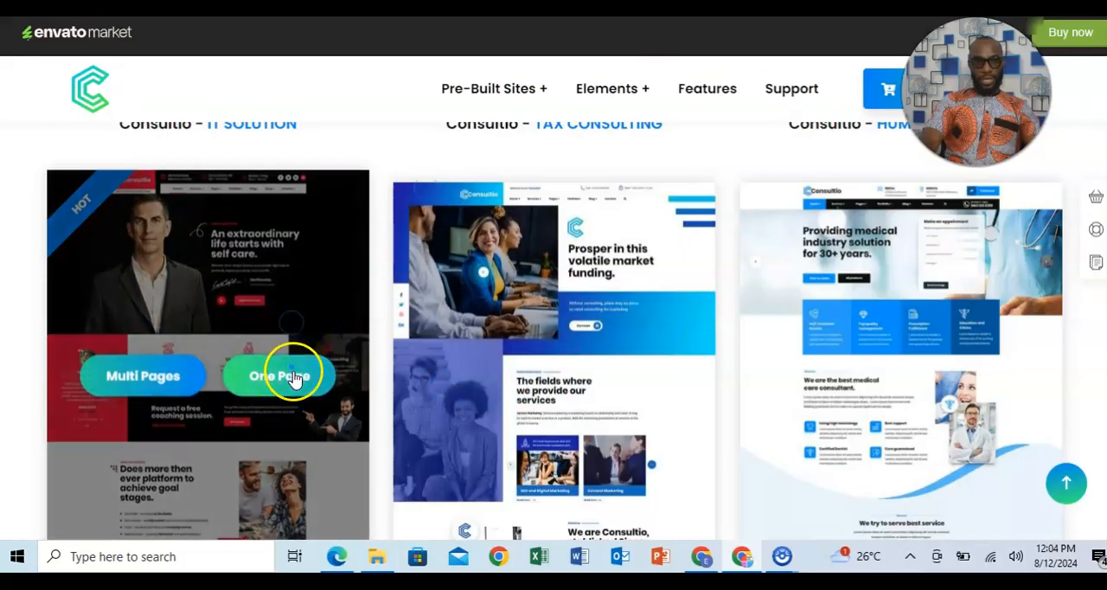
Open the One Page version of the "An extraordinary life starts with self care" demo and review its sections down to the footer.
left_click(292, 379)
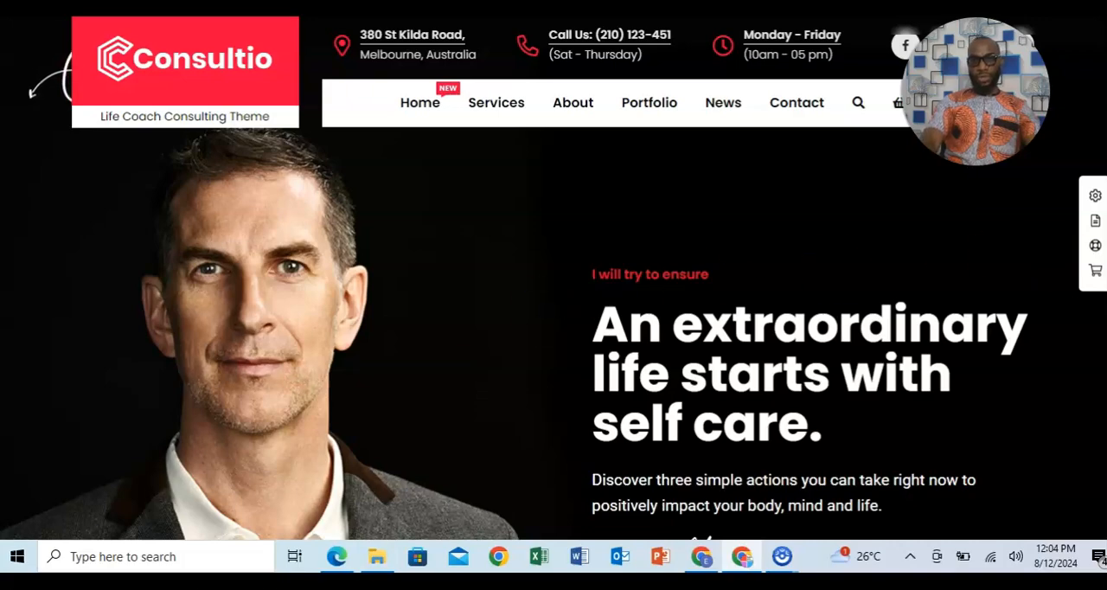
scroll(553, 311, "down", 15)
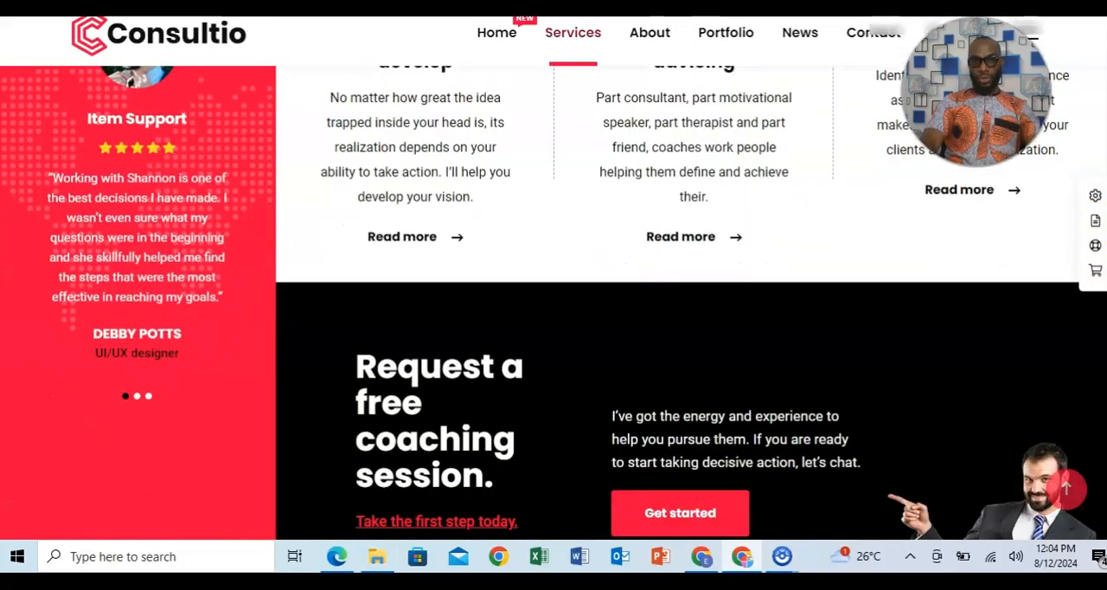
scroll(554, 307, "down", 15)
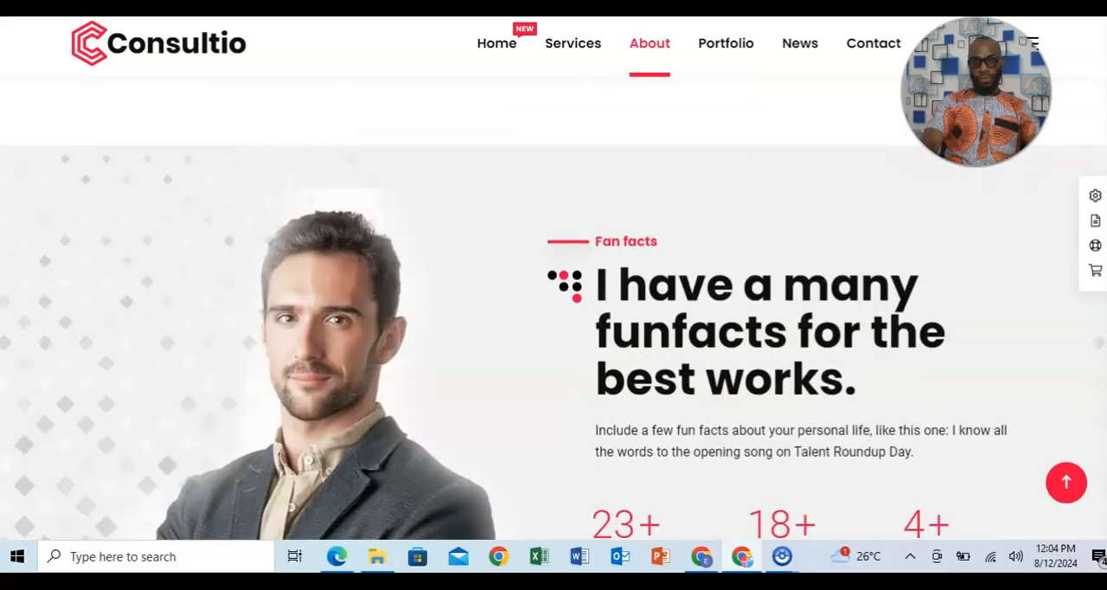
scroll(553, 308, "down", 15)
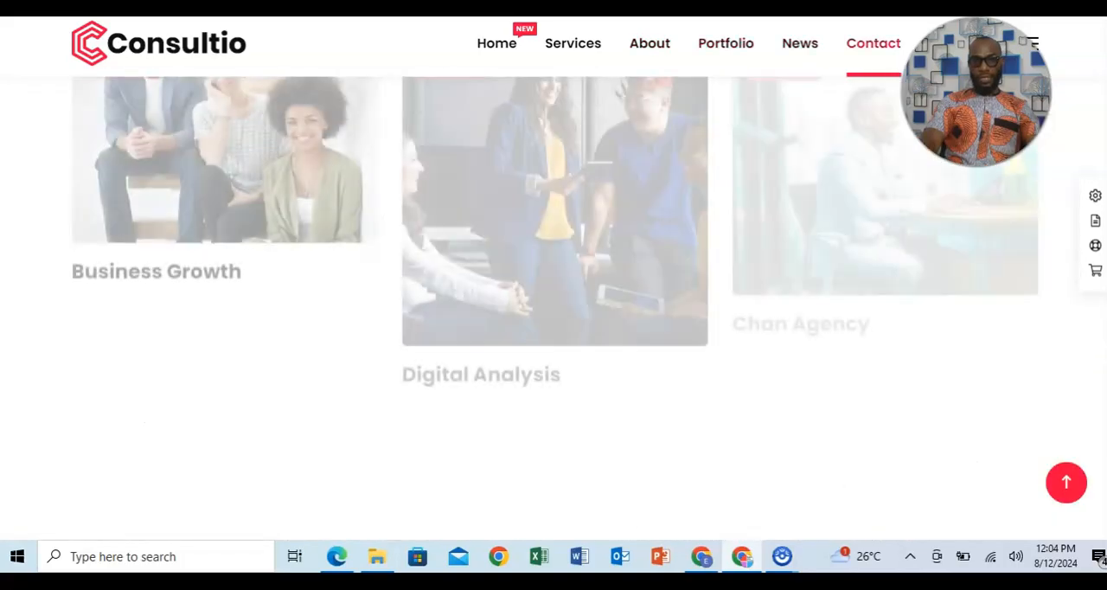
scroll(553, 308, "down", 15)
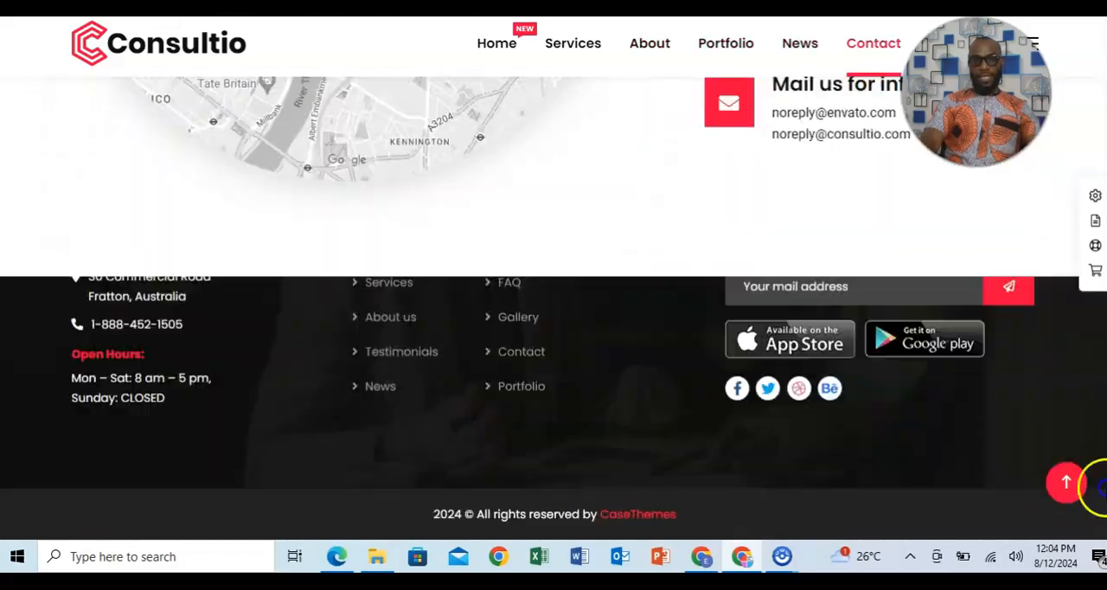
scroll(1102, 516, "up", 15)
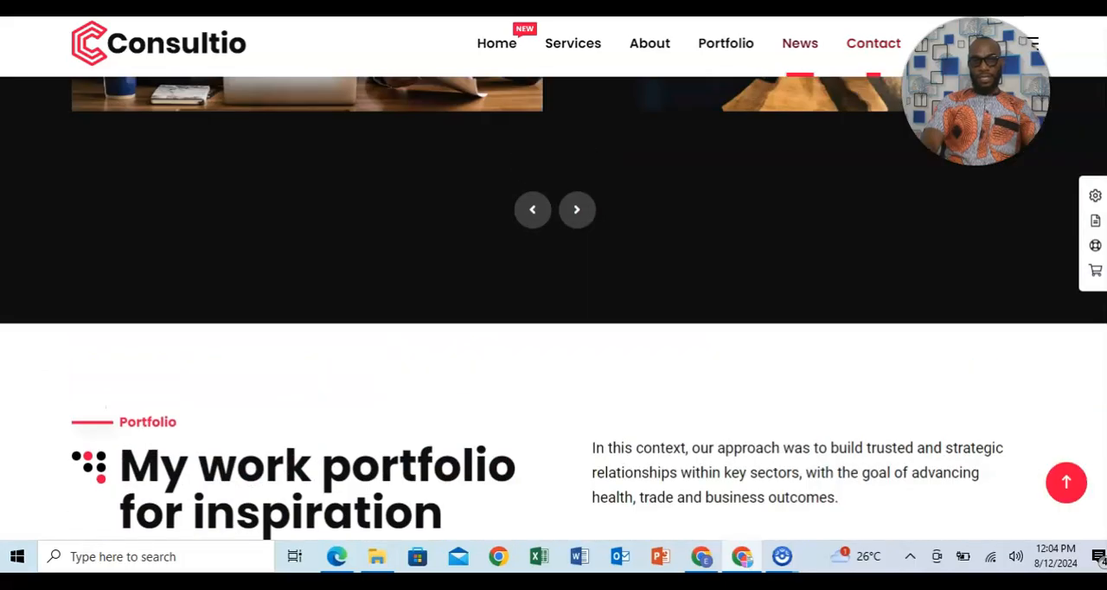
scroll(553, 308, "up", 5)
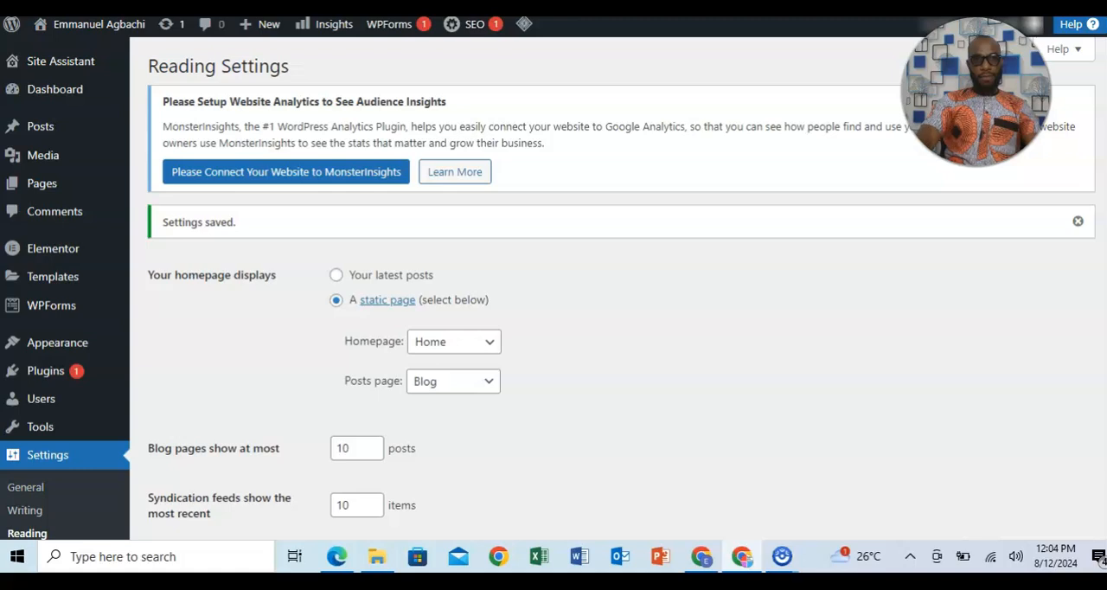
Return to the WordPress dashboard and open the theme upload form for adding a new theme.
left_click(376, 16)
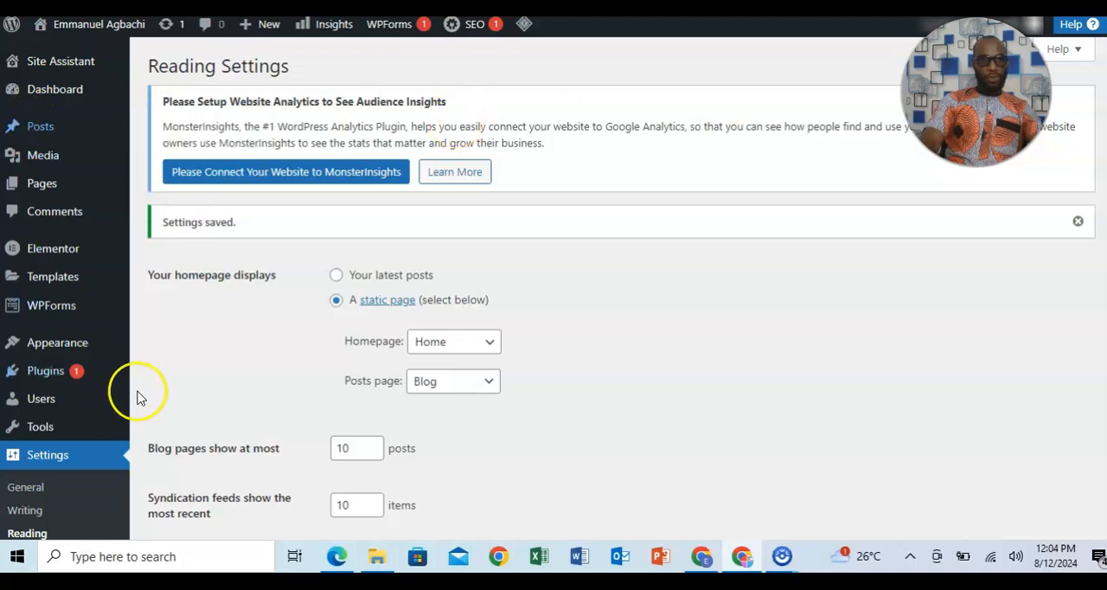
mouse_move(62, 127)
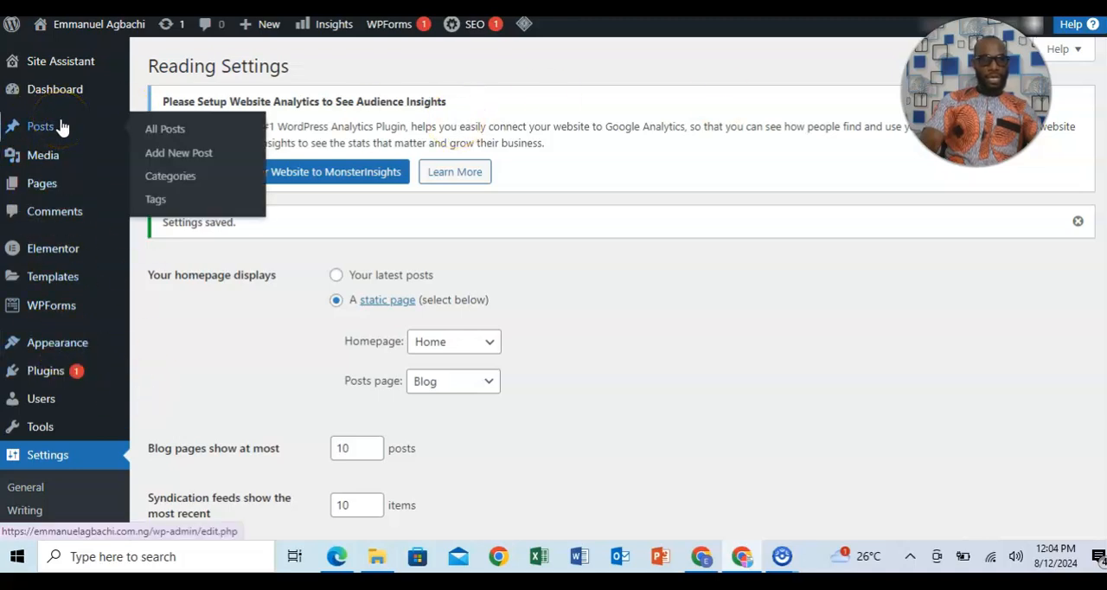
mouse_move(55, 343)
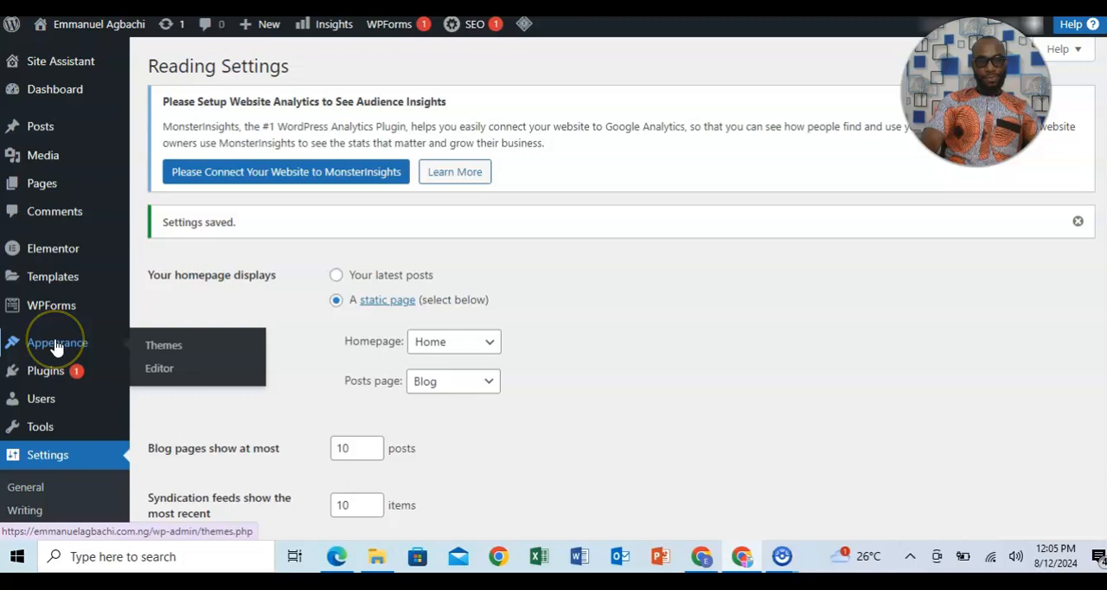
left_click(163, 350)
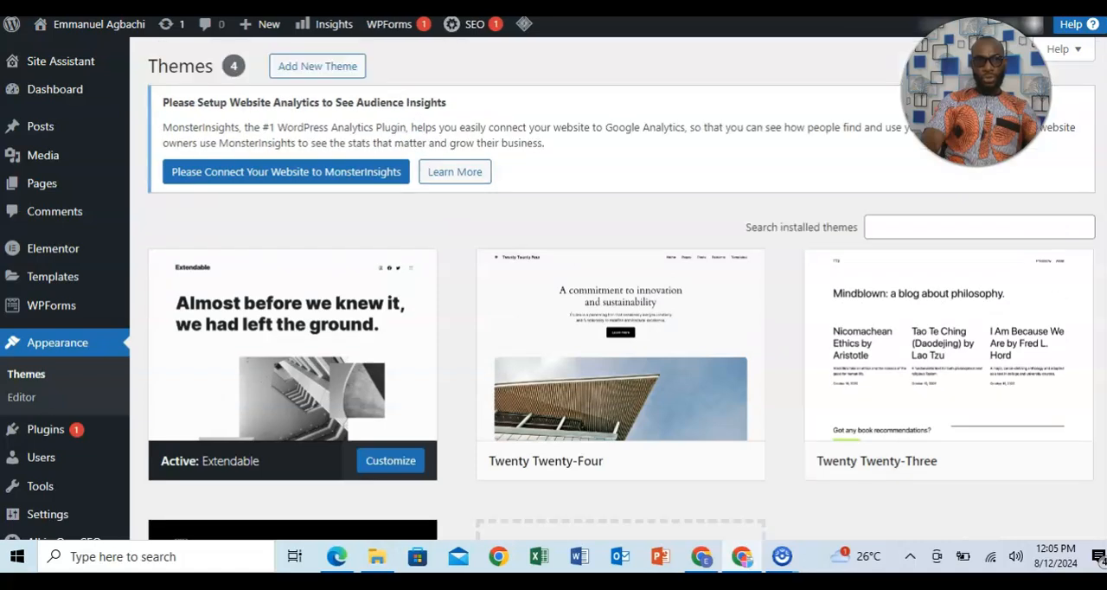
left_click(313, 68)
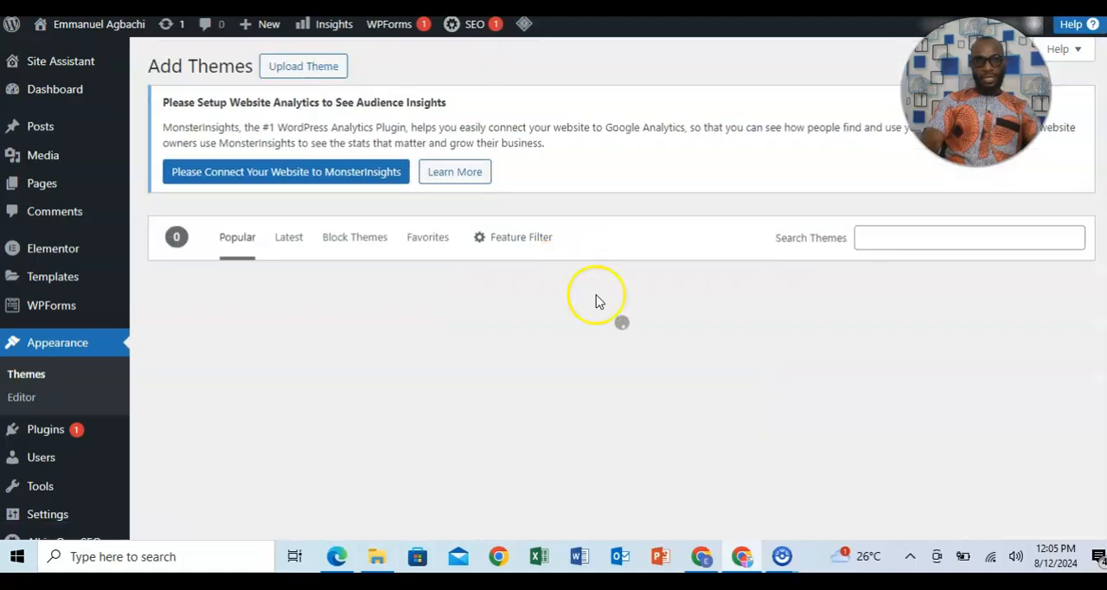
left_click(299, 75)
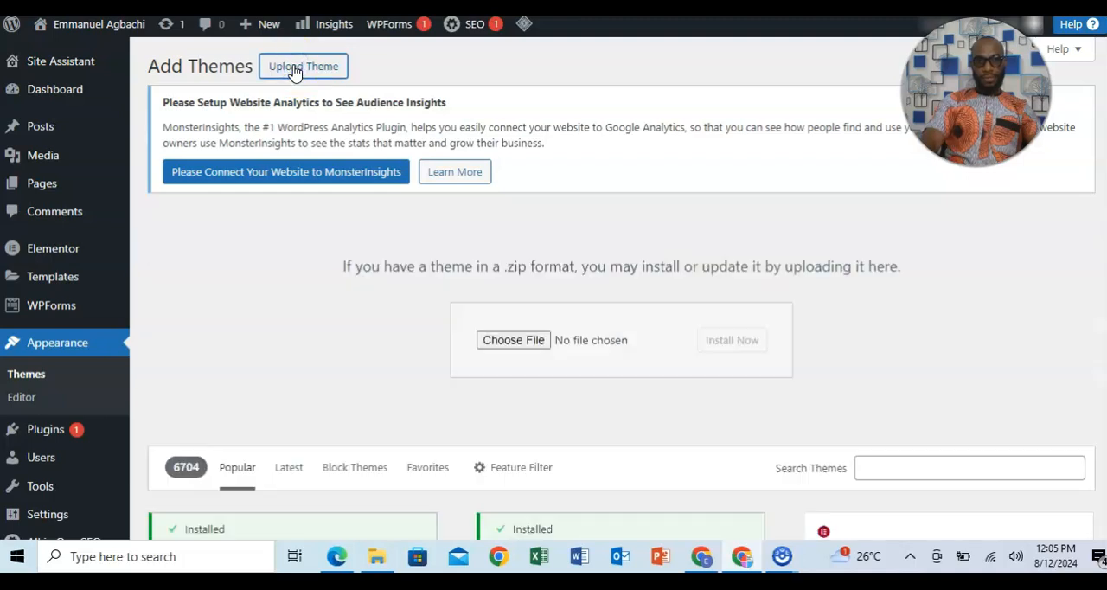
Choose the full themeforest-tzfORVoW-consultio-consulting-business-wordpress zip from Downloads as the theme file to upload.
left_click(514, 341)
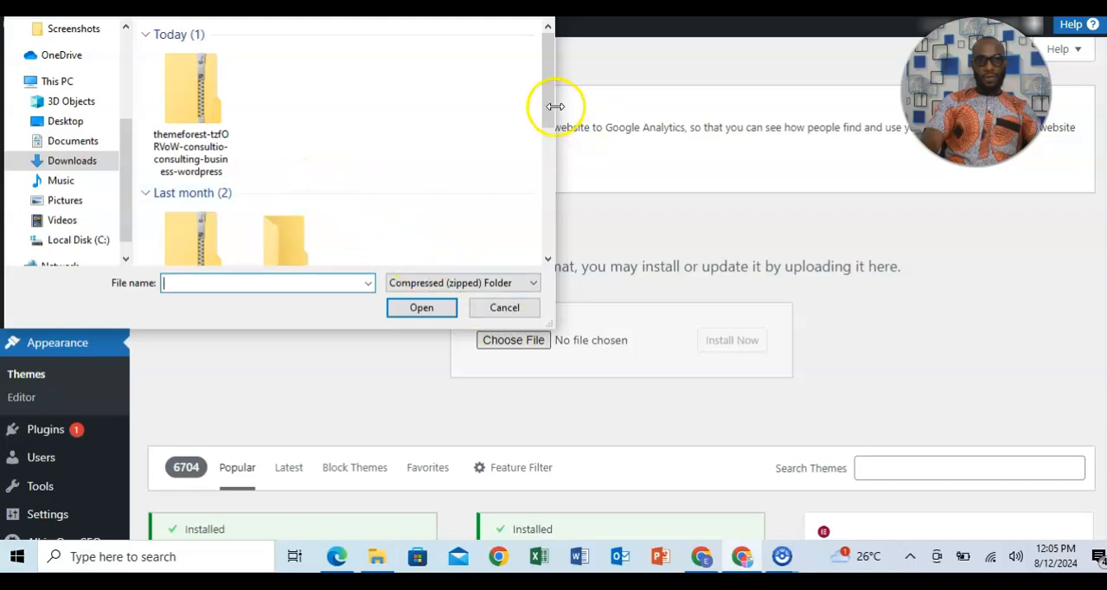
mouse_move(548, 99)
left_mouse_down()
mouse_move(544, 178)
mouse_move(543, 95)
left_mouse_up()
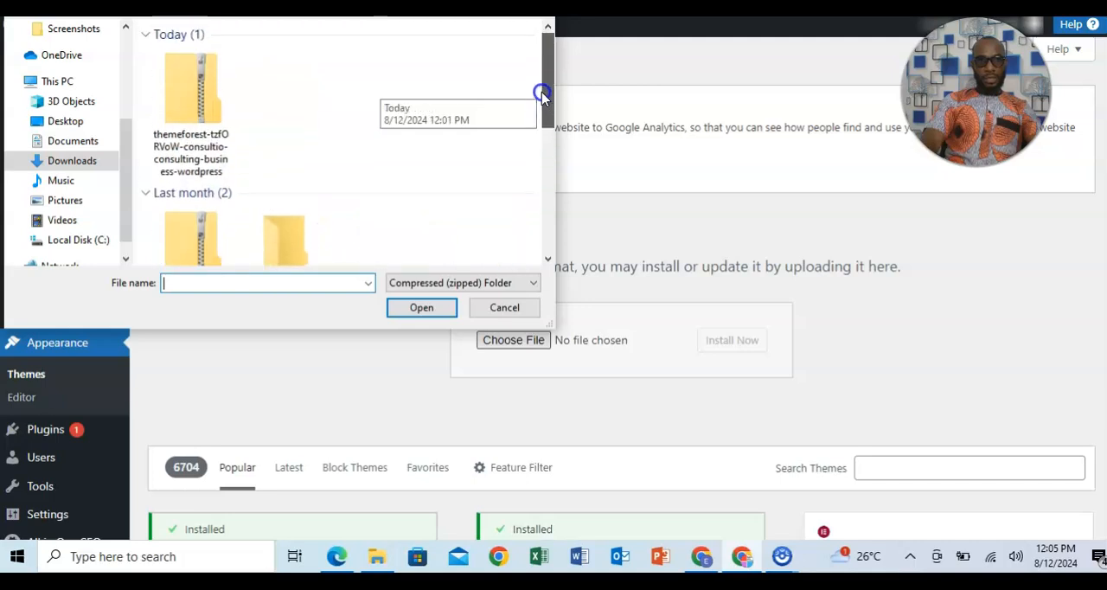
double_click(196, 134)
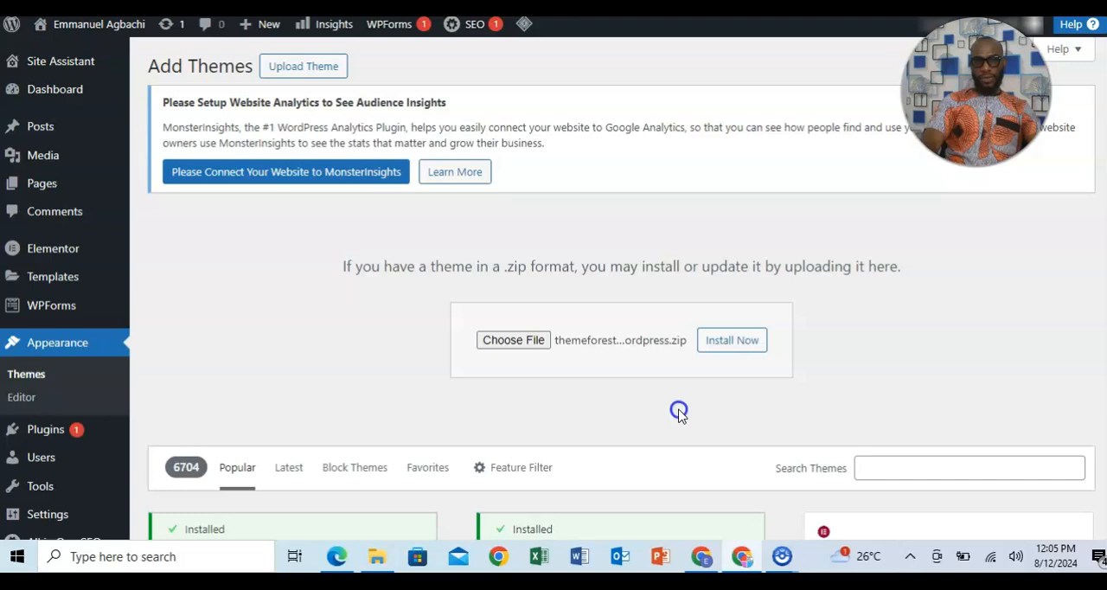
left_click(721, 395)
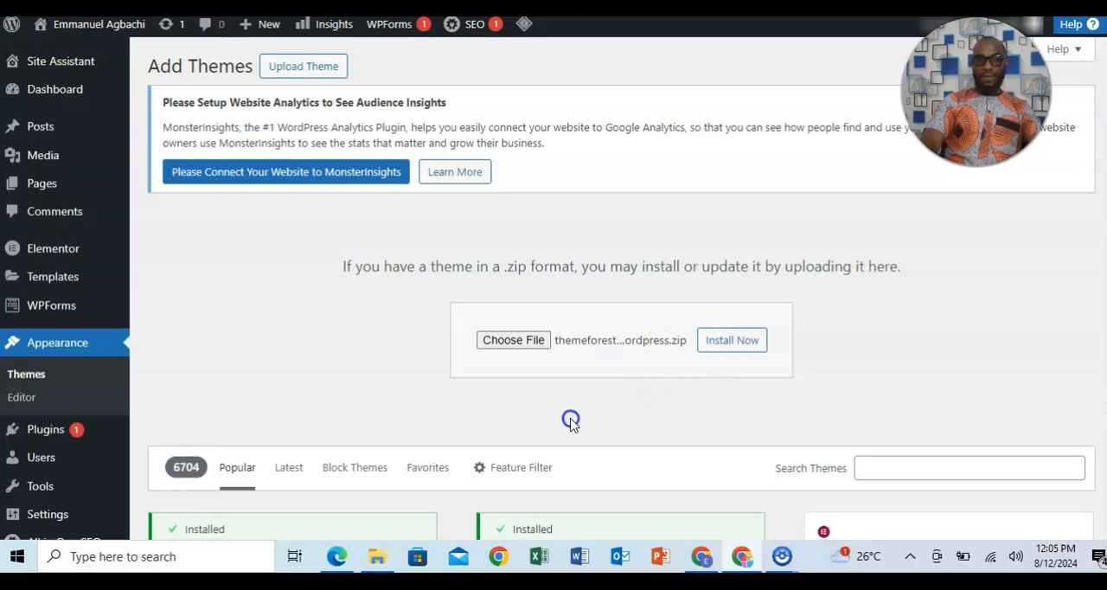
Switch to File Explorer and go through the downloaded ThemeForest zip from its root via Consultio_FullPackage to the Theme Install folder.
left_click(377, 556)
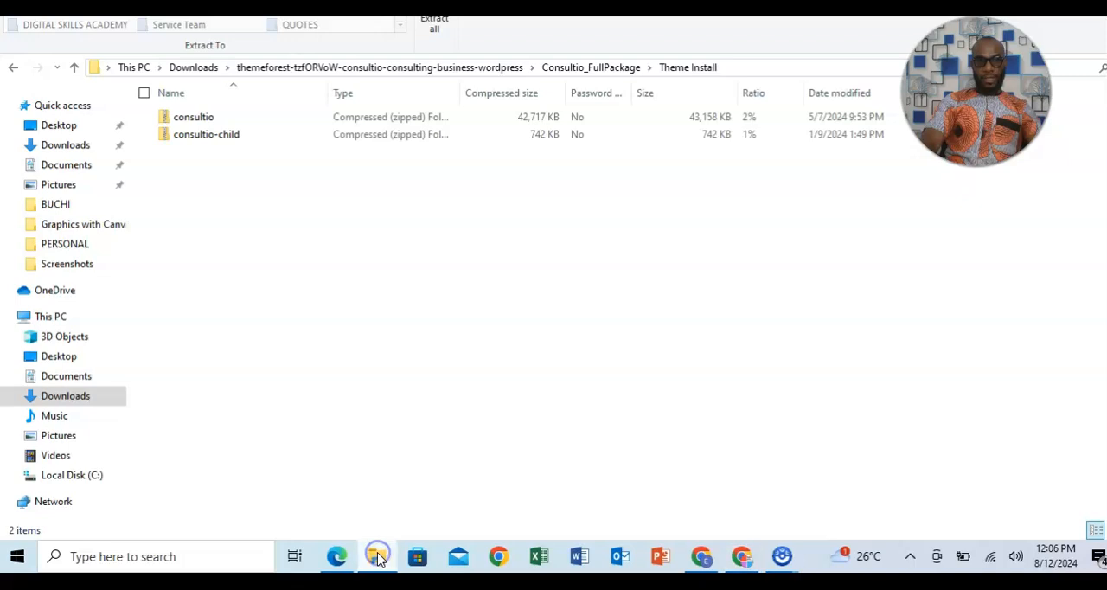
left_click(14, 69)
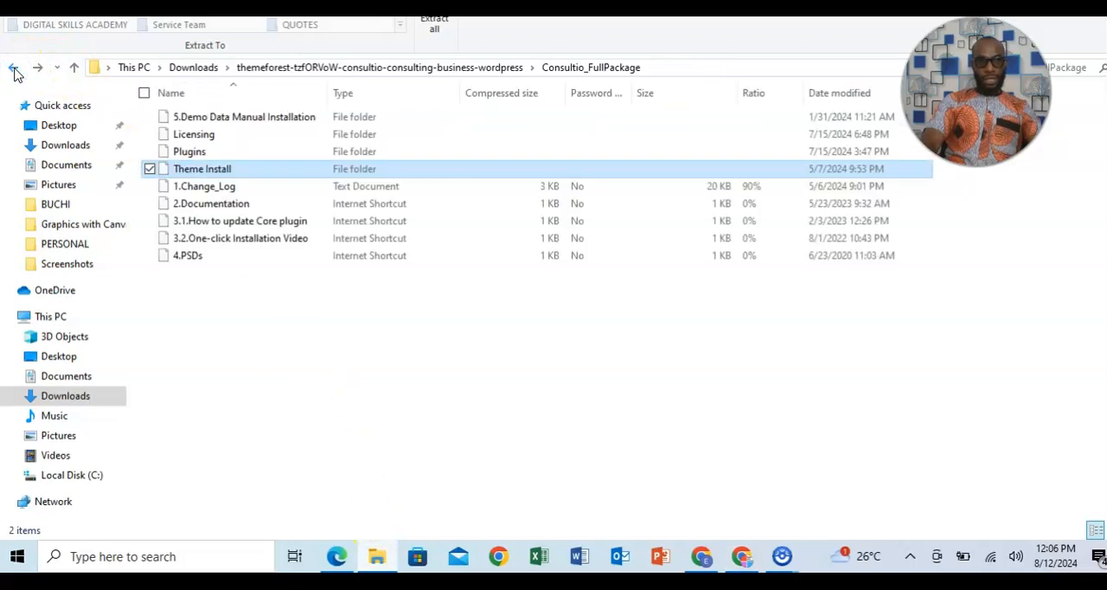
left_click(14, 71)
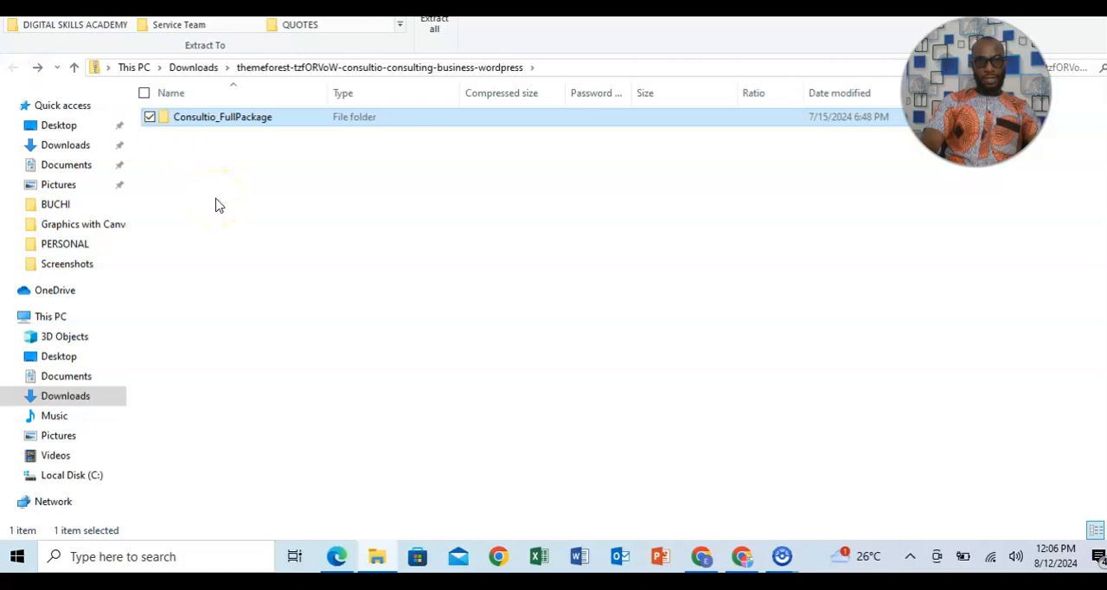
left_click(212, 117)
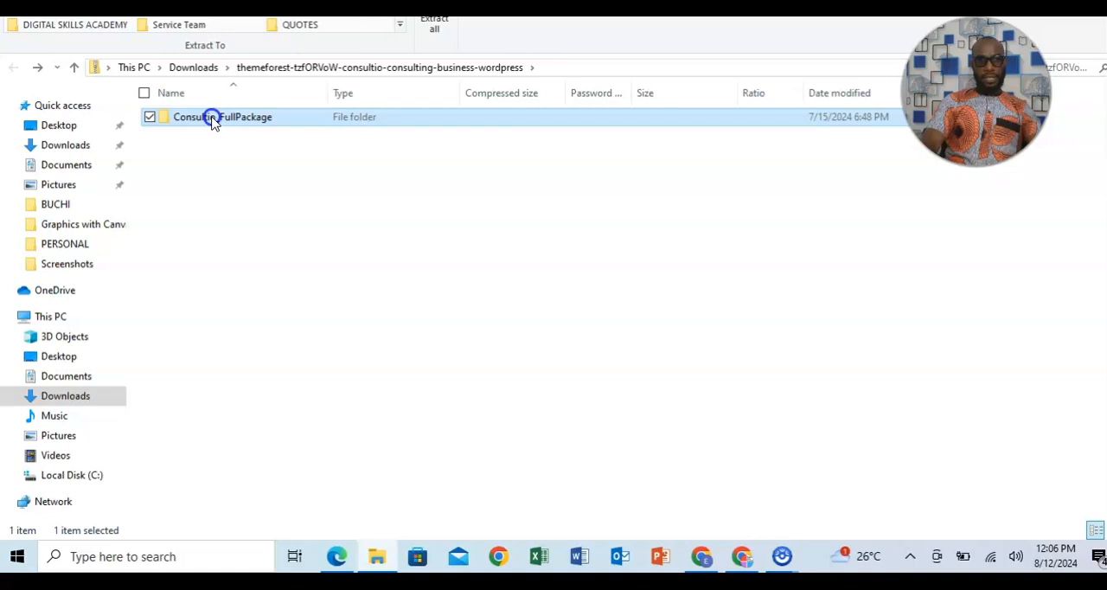
double_click(212, 116)
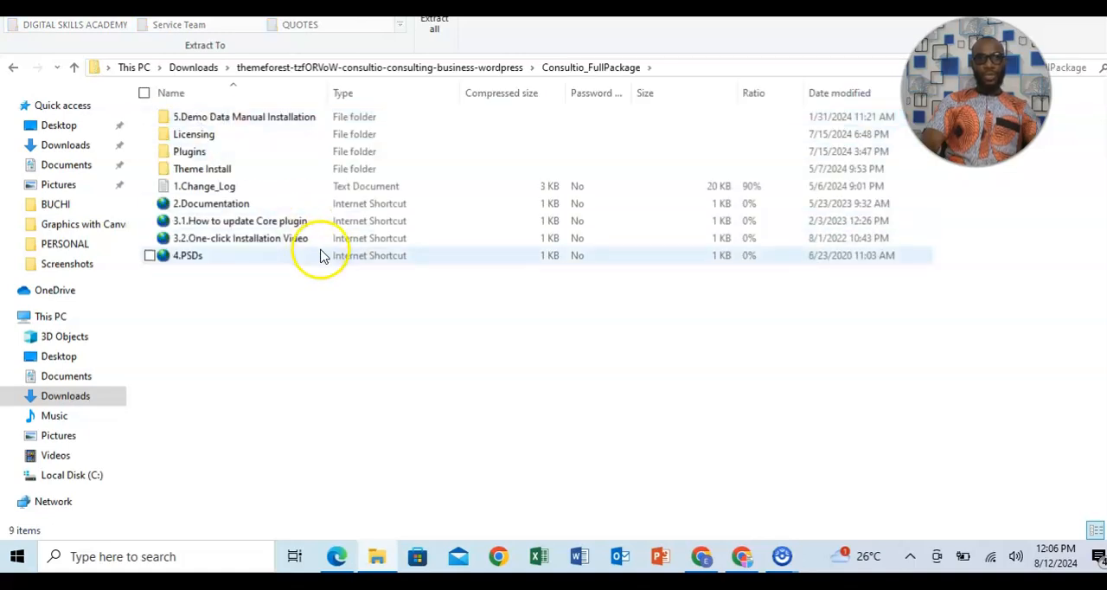
double_click(216, 173)
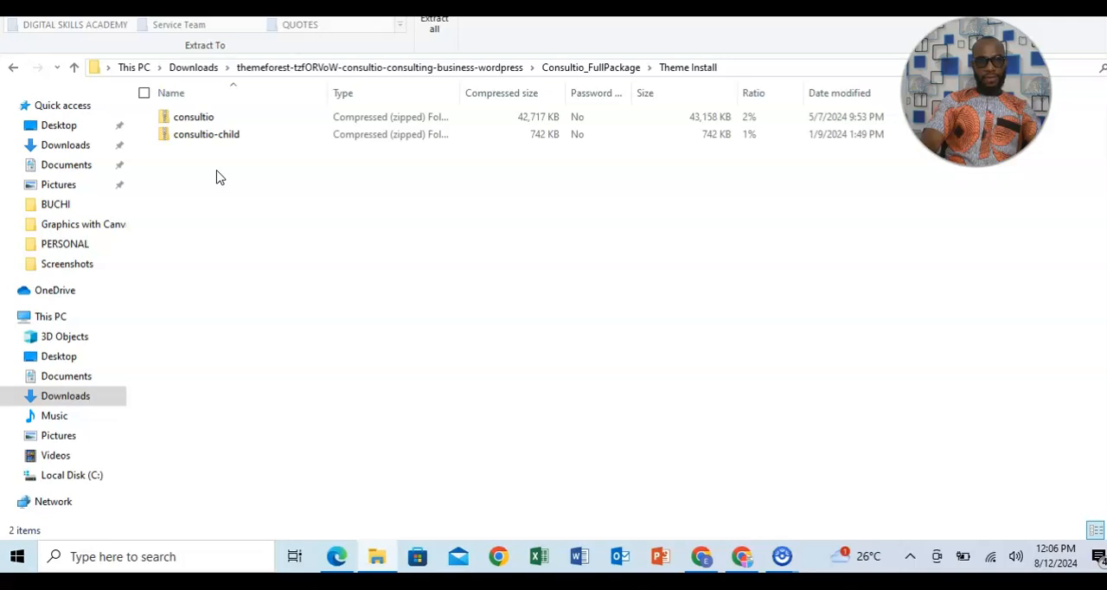
Copy the consultio zip from the Theme Install folder into the Downloads folder.
left_click(209, 121)
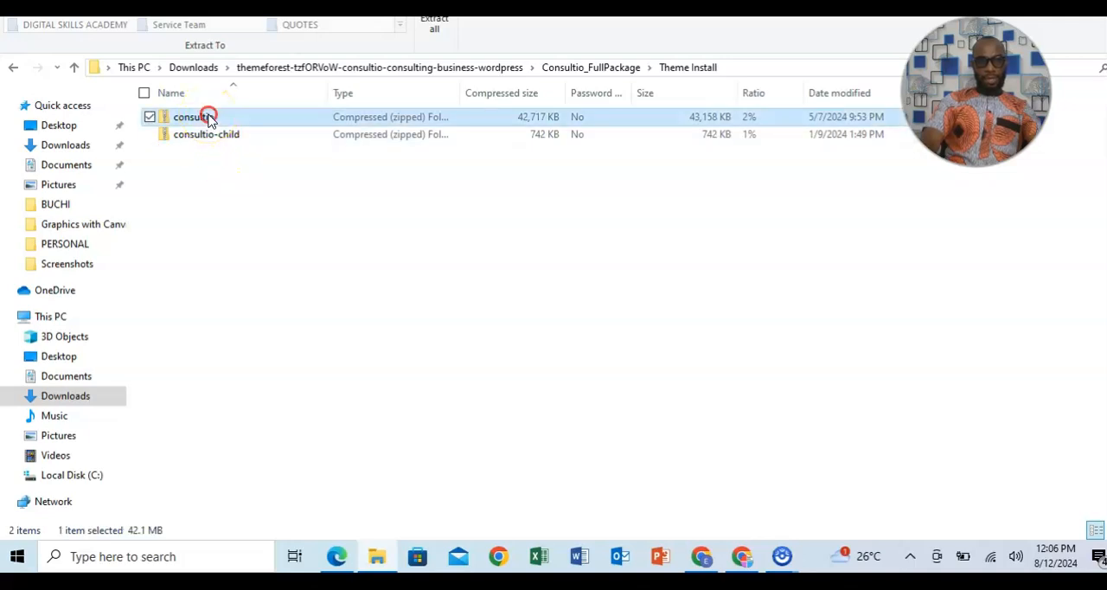
right_click(208, 120)
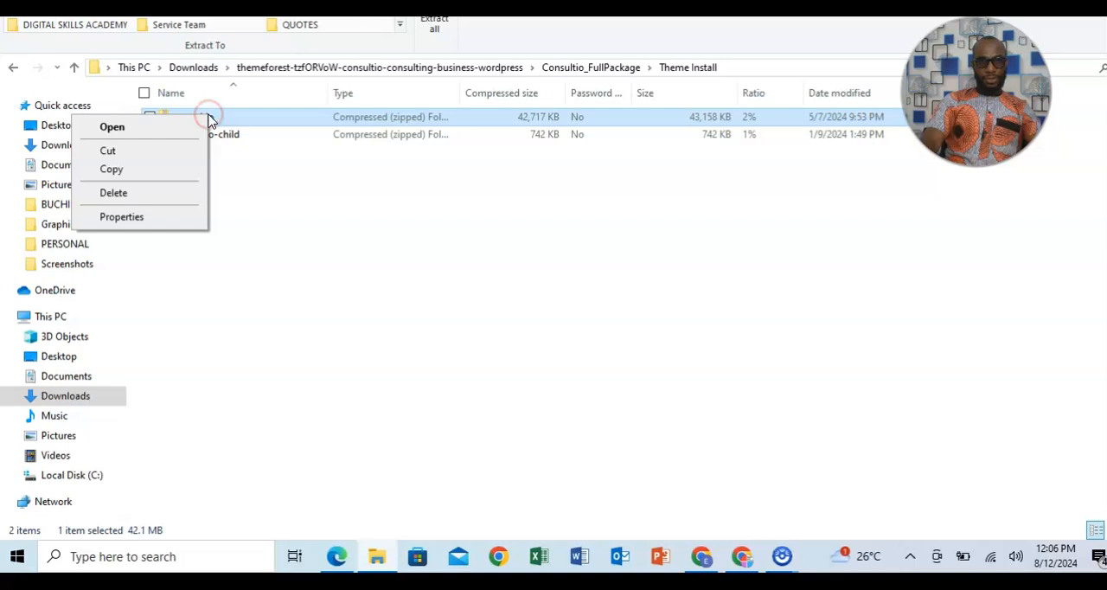
left_click(145, 175)
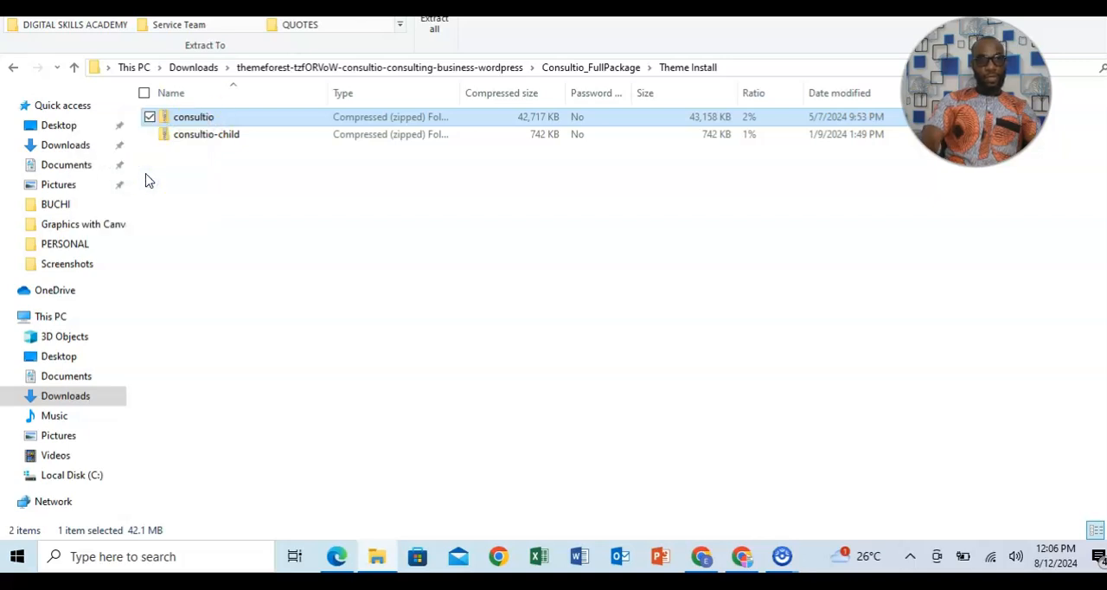
left_click(68, 145)
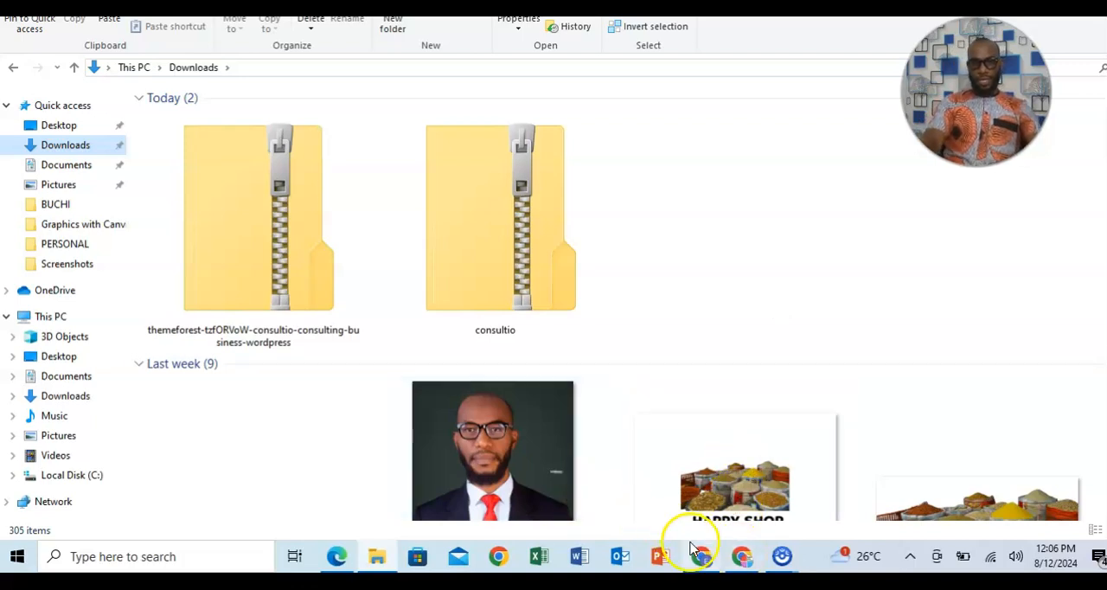
Switch back to the browser and choose consultio.zip from Downloads as the theme file to upload.
left_click(743, 556)
left_click(496, 341)
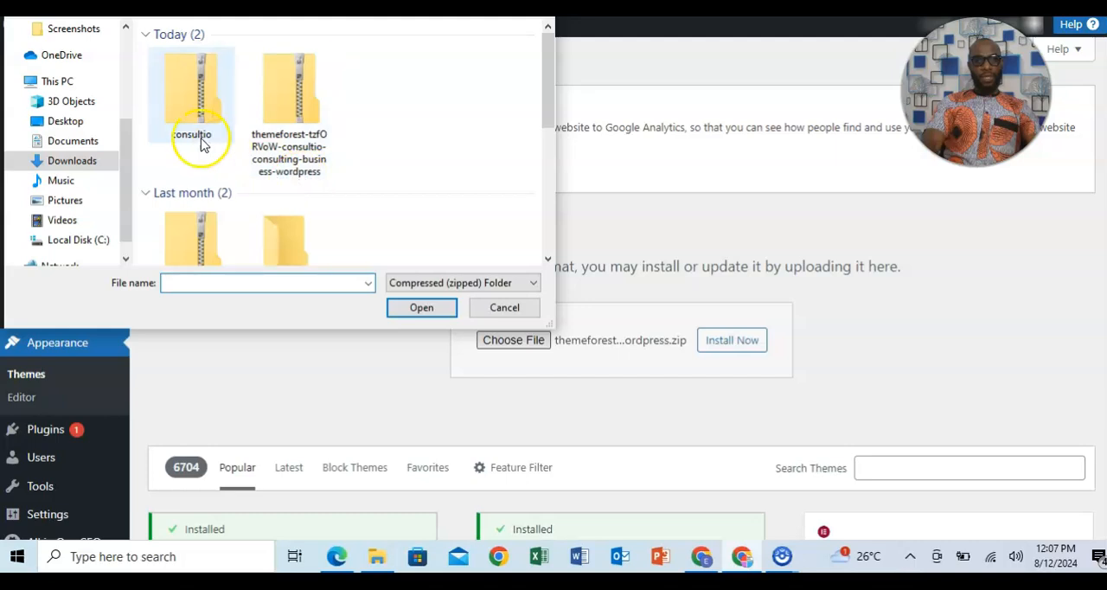
left_click(184, 105)
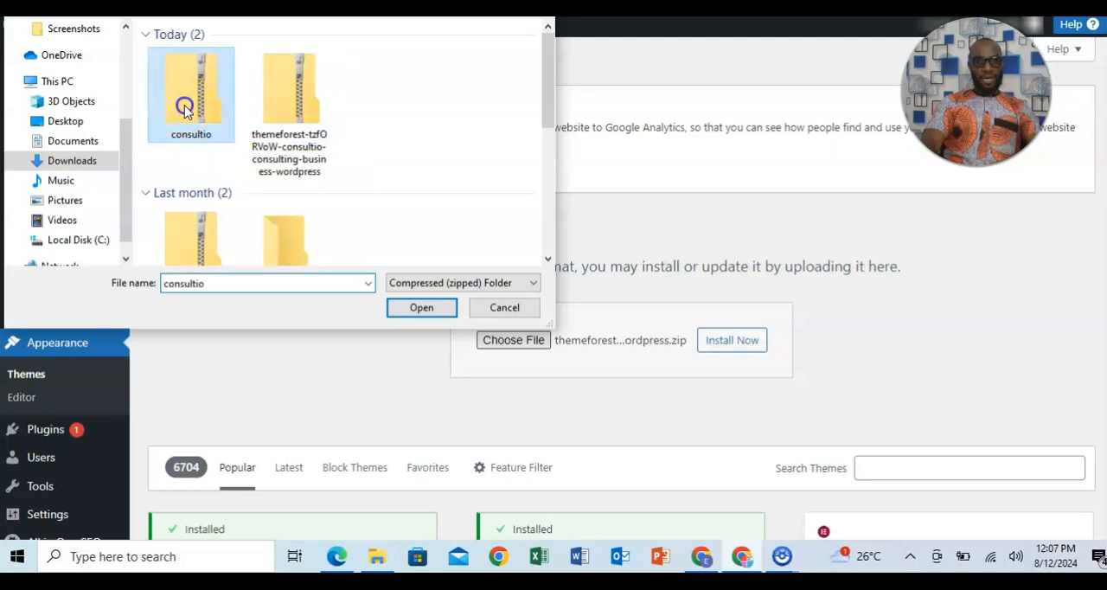
left_click(417, 307)
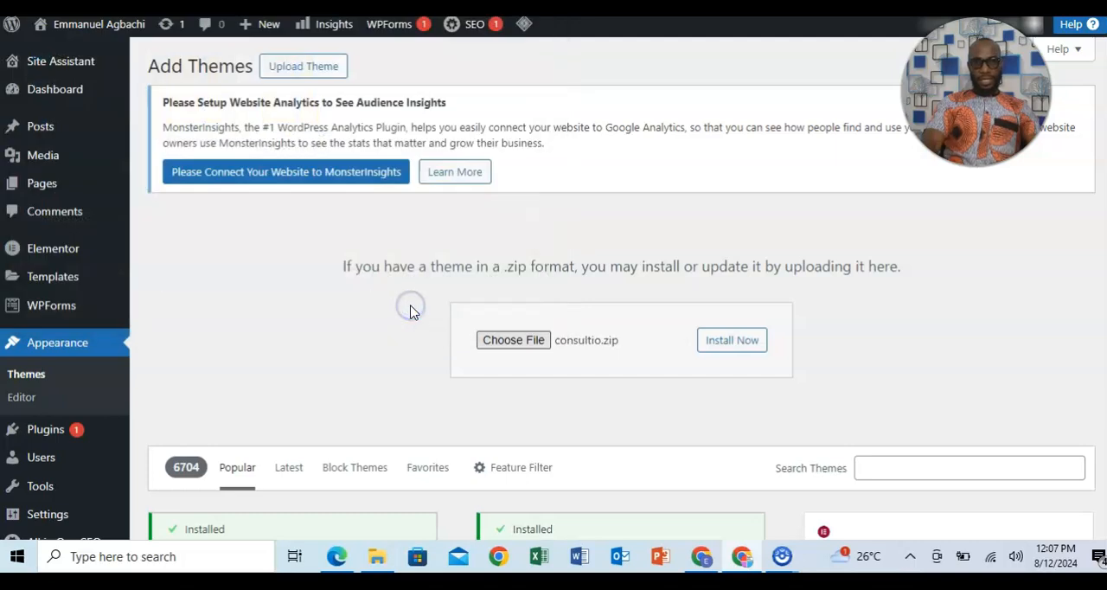
Upload and install the Consultio theme from the selected consultio.zip file.
left_click(733, 344)
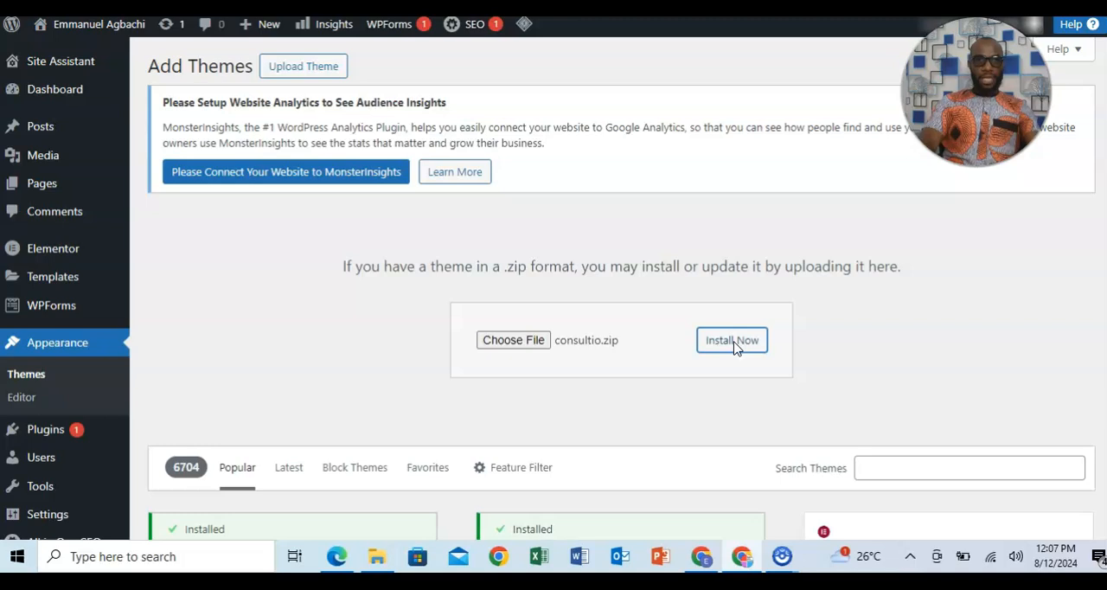
left_click(939, 371)
left_click(1017, 348)
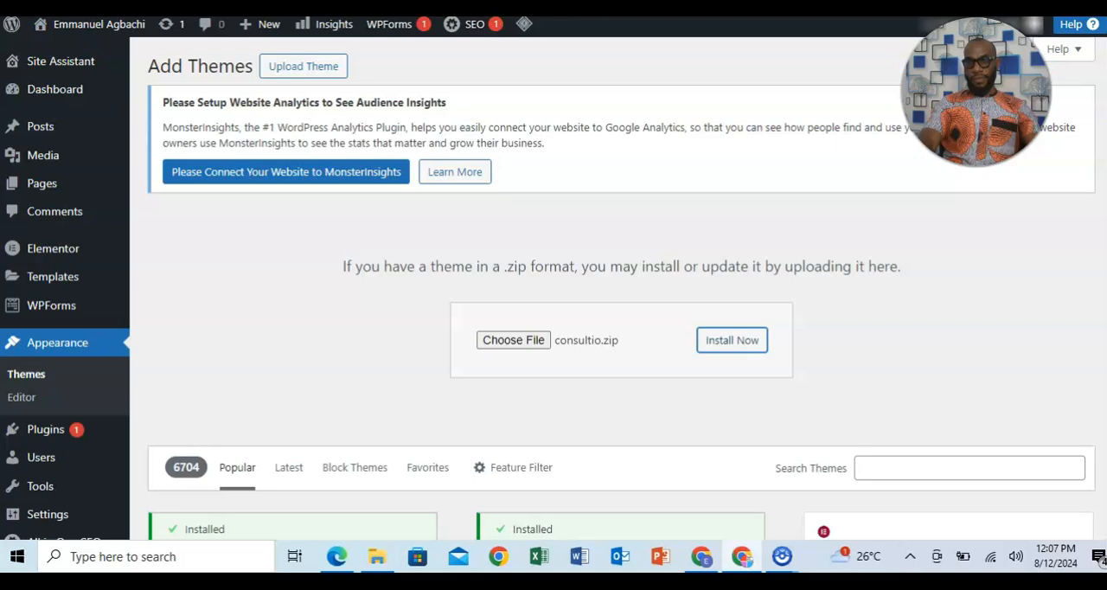
scroll(553, 288, "down", 3)
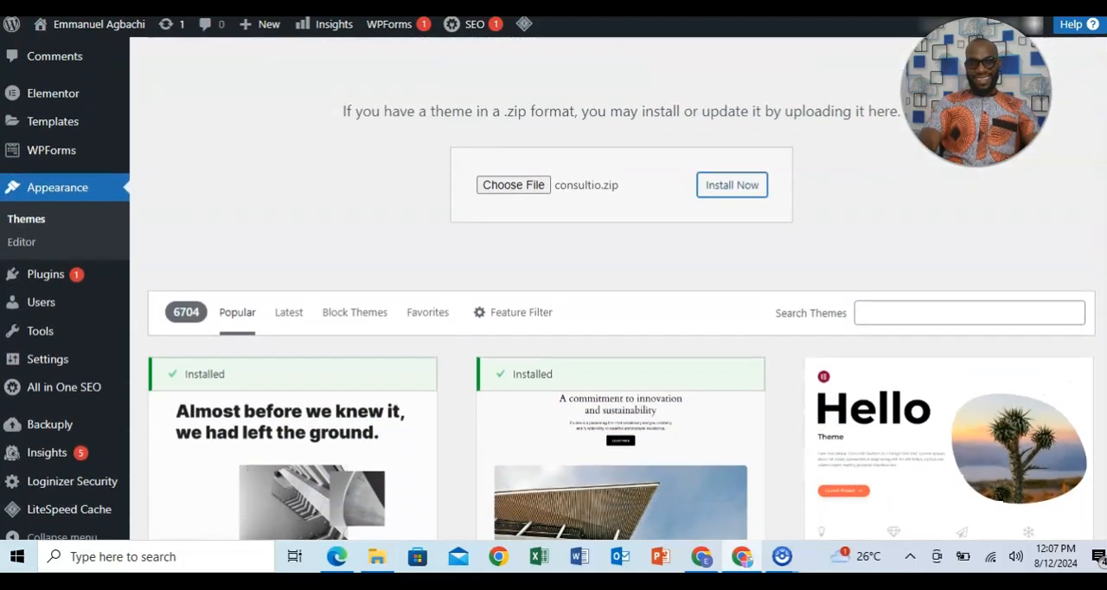
scroll(553, 288, "up", 3)
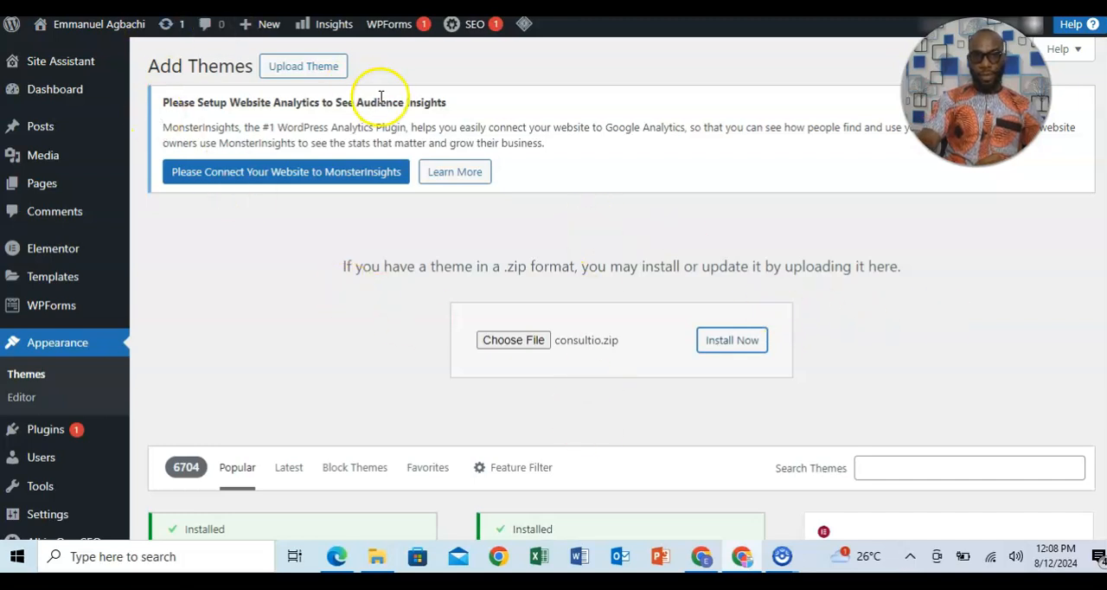
left_click(732, 340)
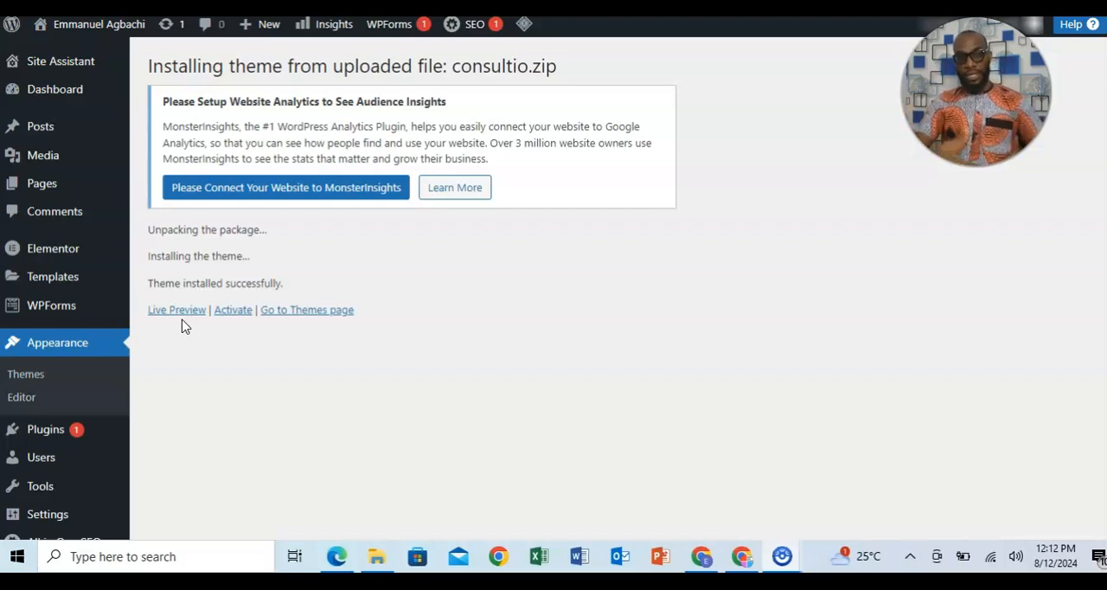
Activate the newly installed Consultio theme and begin installing its required and recommended plugins.
left_click(233, 311)
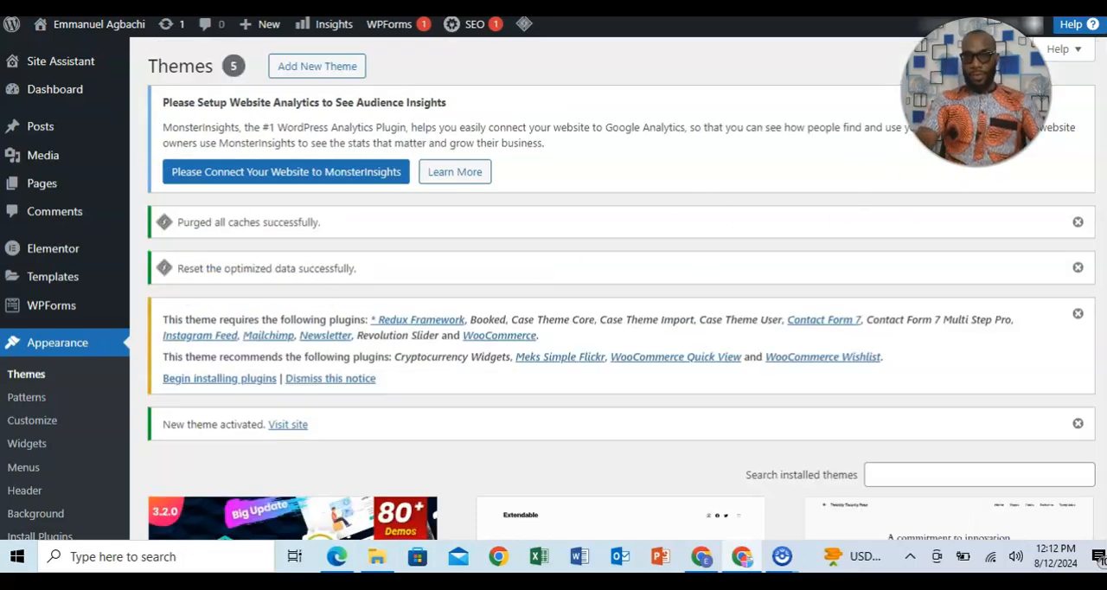
scroll(549, 288, "down", 1)
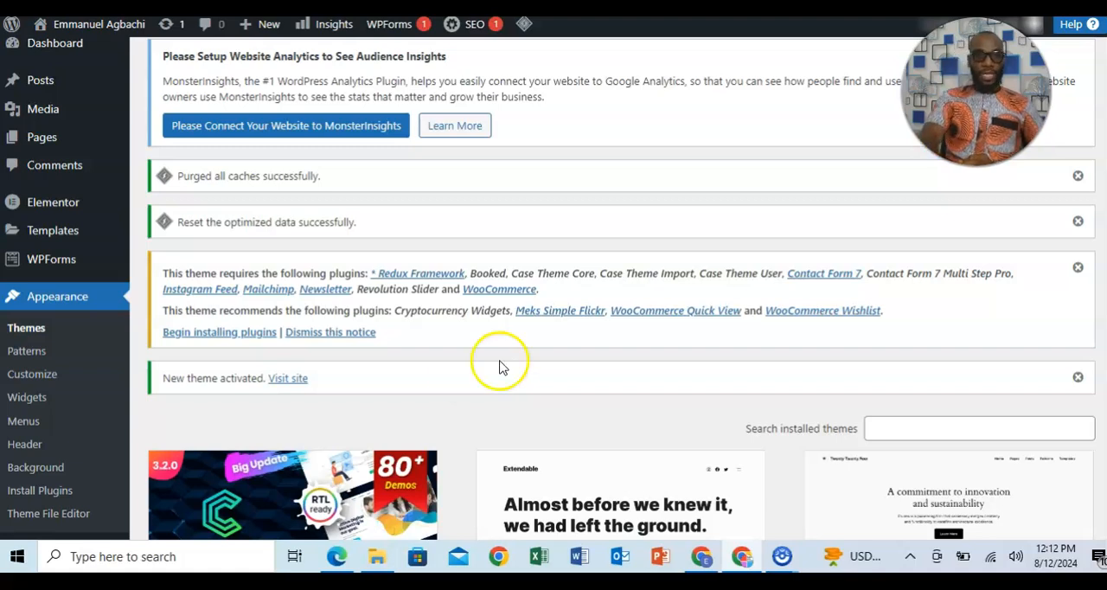
left_click(241, 338)
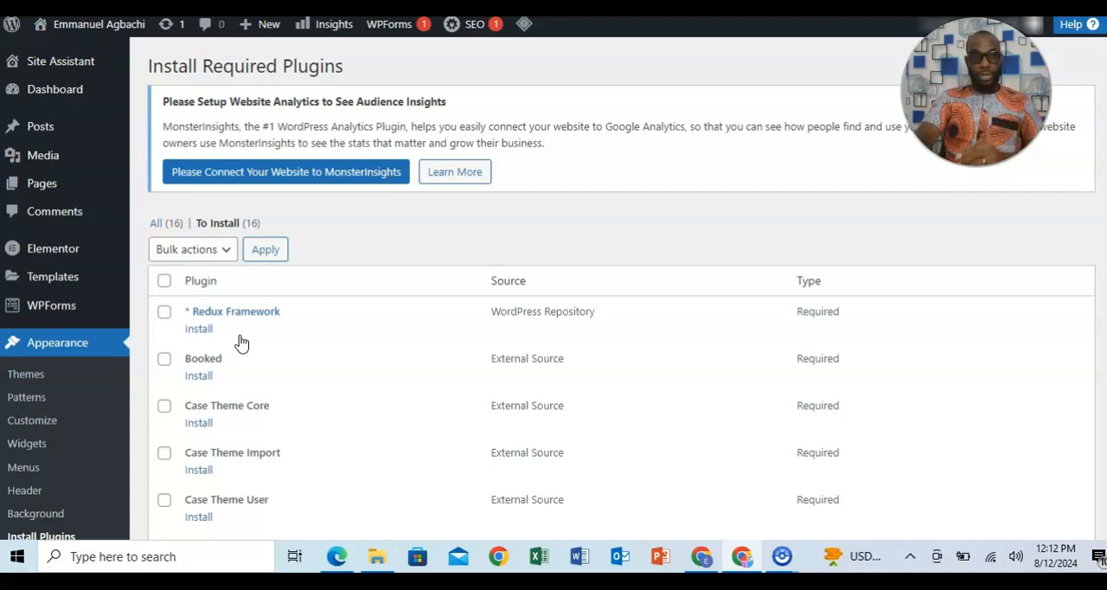
Select all the required and recommended plugins listed for the theme and install them as a bulk action.
left_click(164, 281)
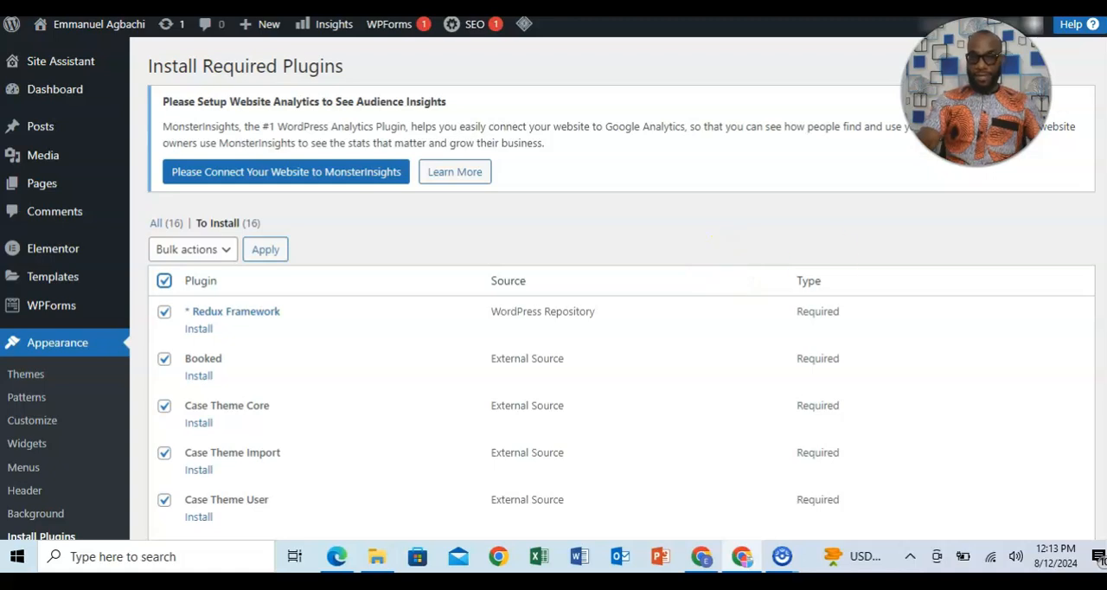
scroll(621, 346, "down", 3)
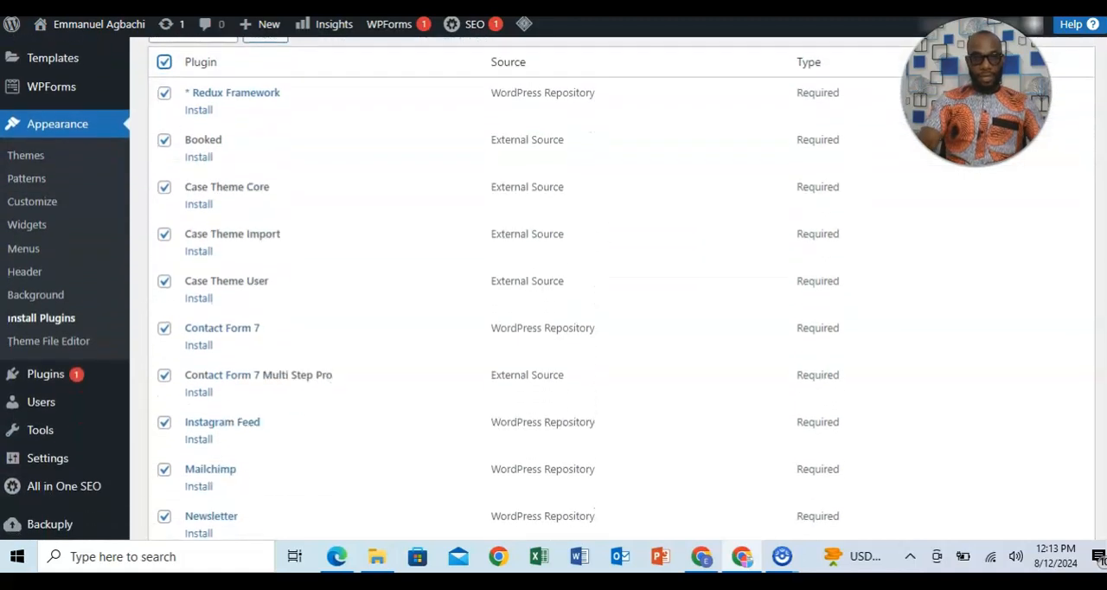
scroll(621, 346, "down", 4)
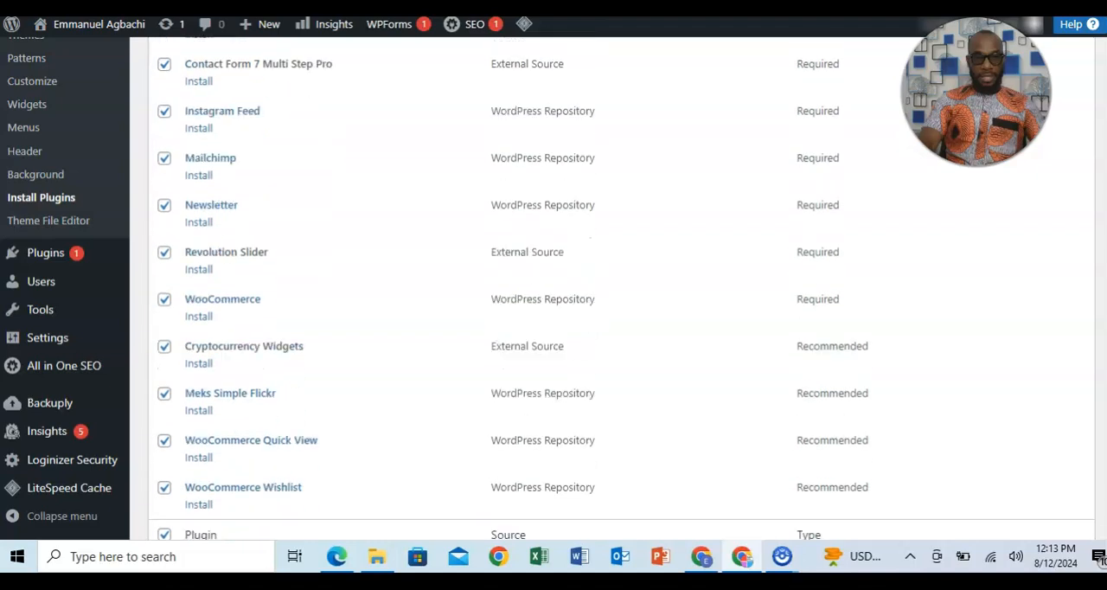
scroll(621, 288, "down", 2)
scroll(621, 288, "up", 5)
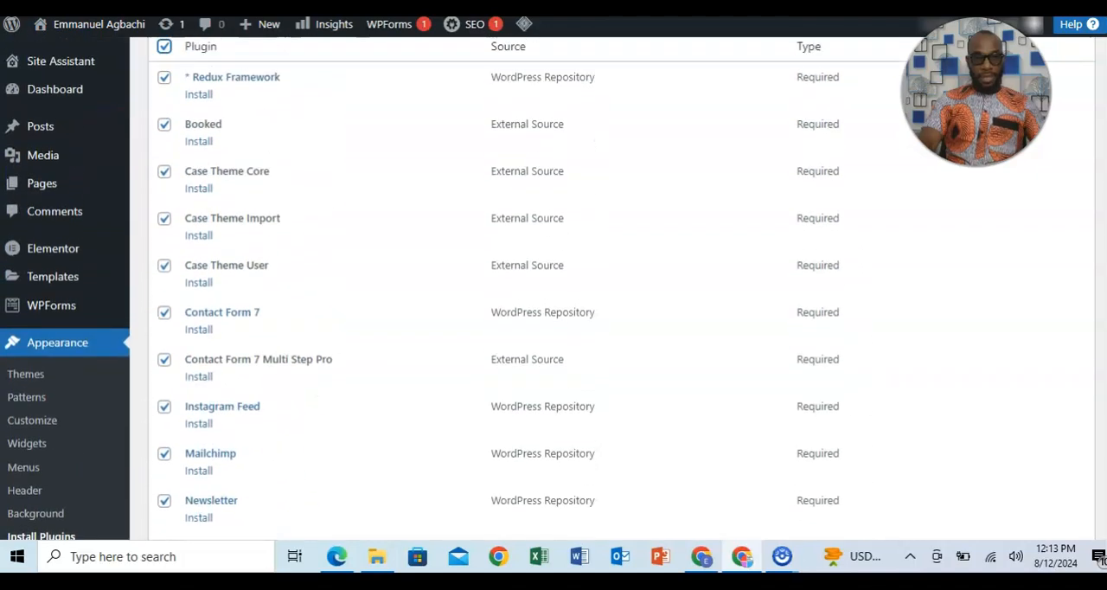
scroll(1099, 274, "up", 2)
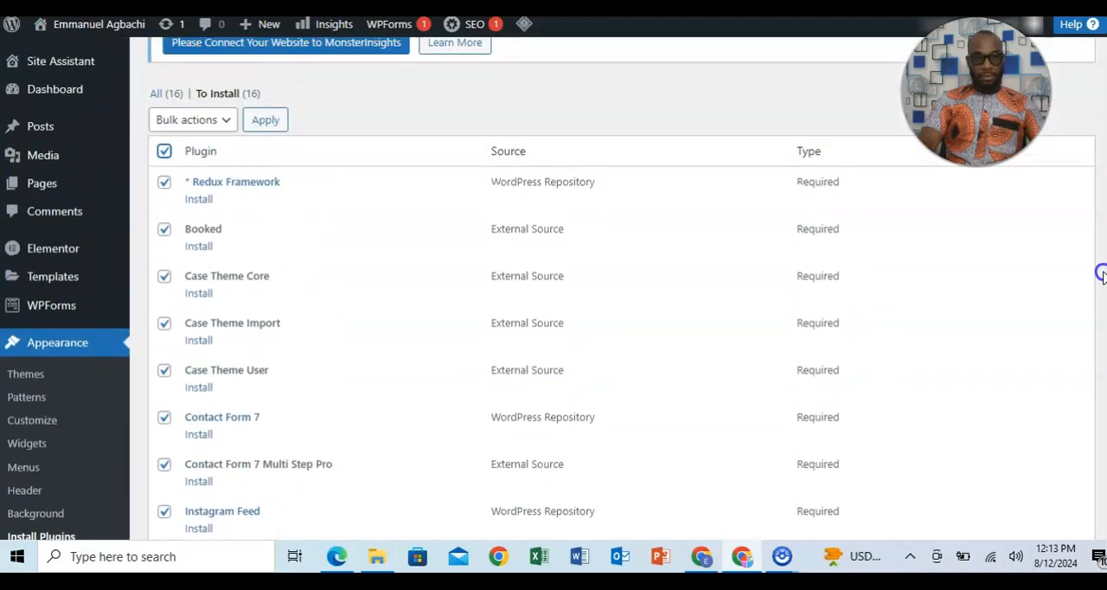
left_click(225, 126)
left_click(209, 158)
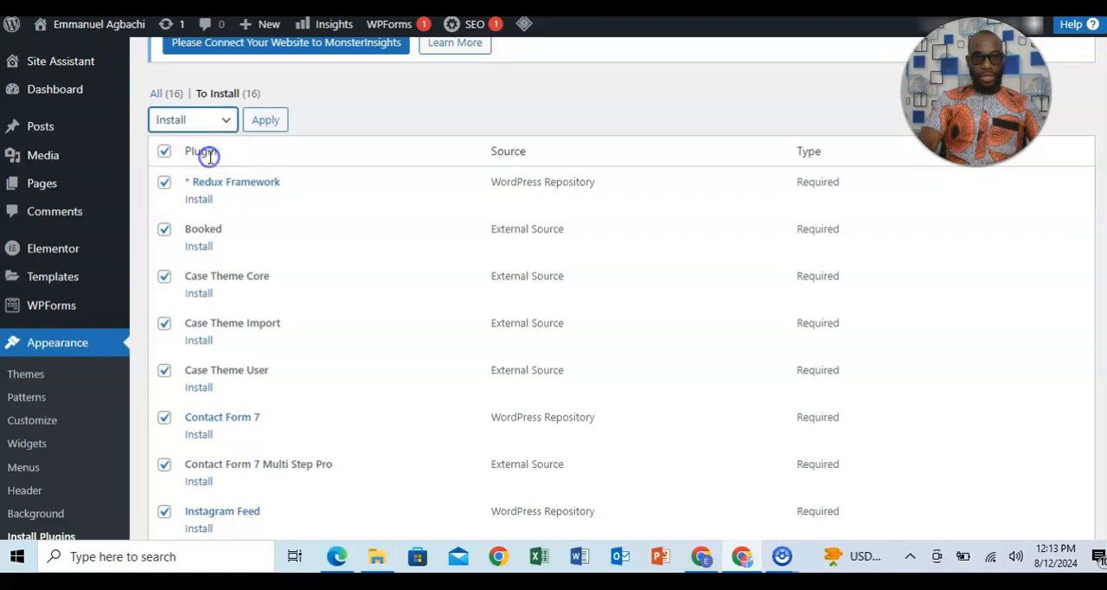
left_click(264, 119)
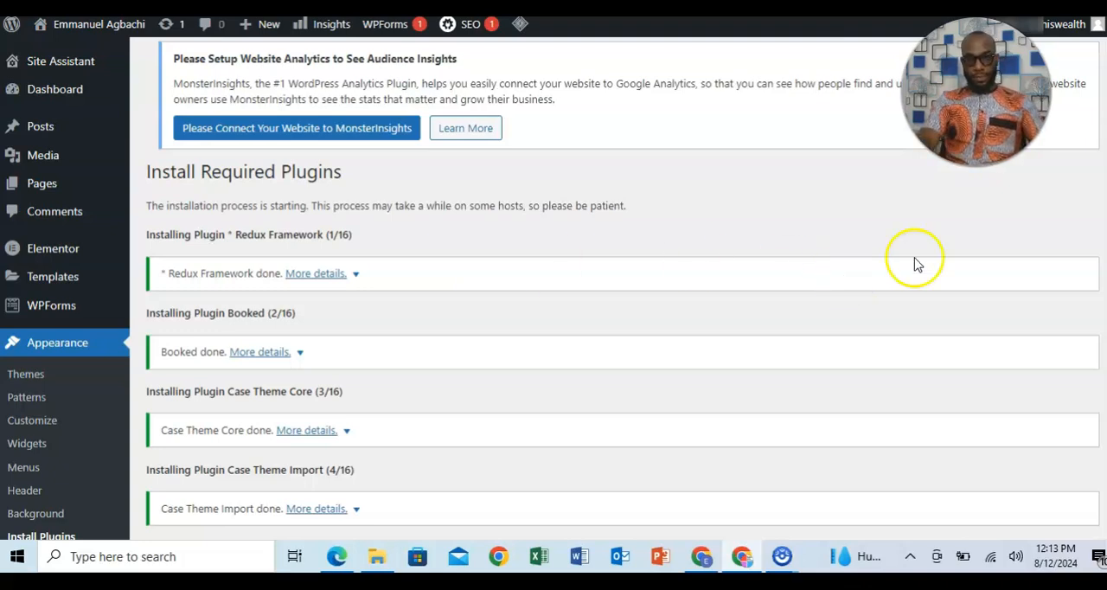
Return to the required plugins installer once the installations finish and bulk-activate all the installed plugins.
scroll(605, 285, "down", 6)
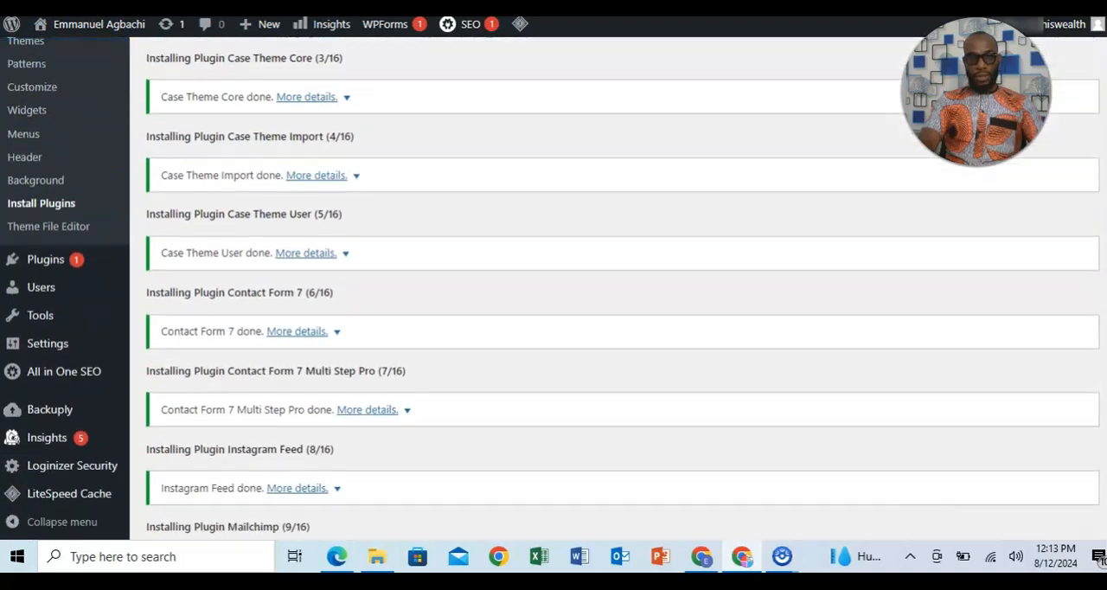
scroll(605, 285, "down", 1)
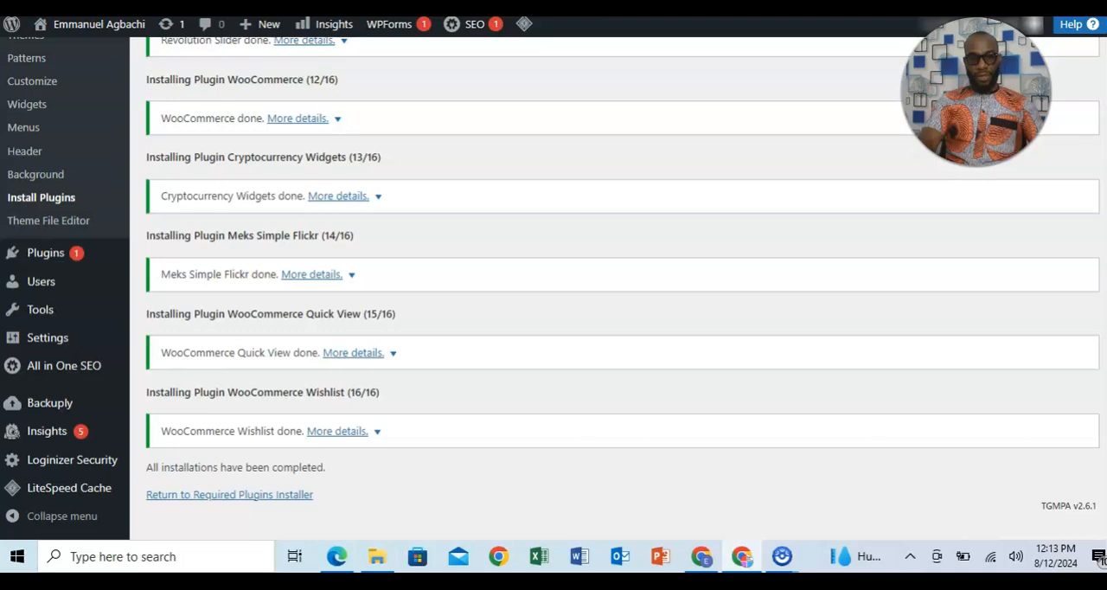
scroll(614, 288, "up", 12)
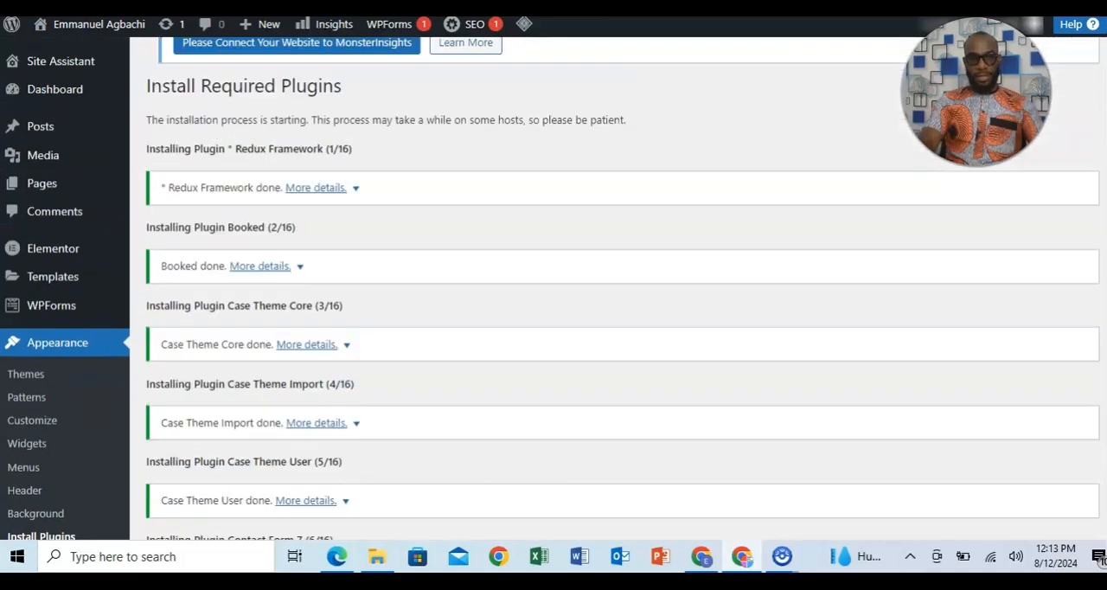
scroll(622, 288, "down", 10)
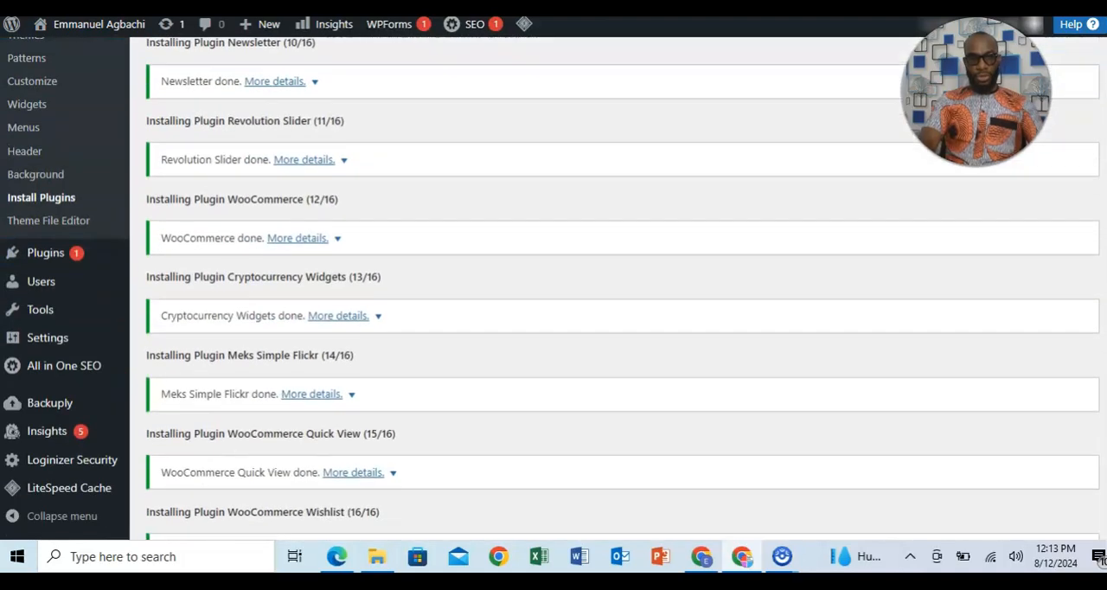
scroll(536, 435, "down", 2)
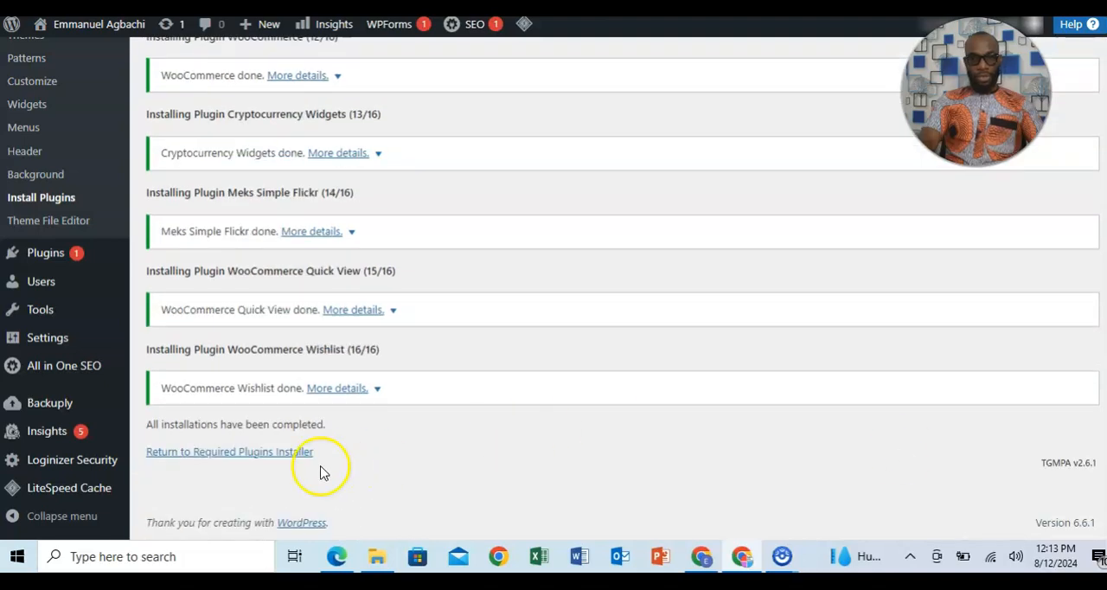
left_click(275, 453)
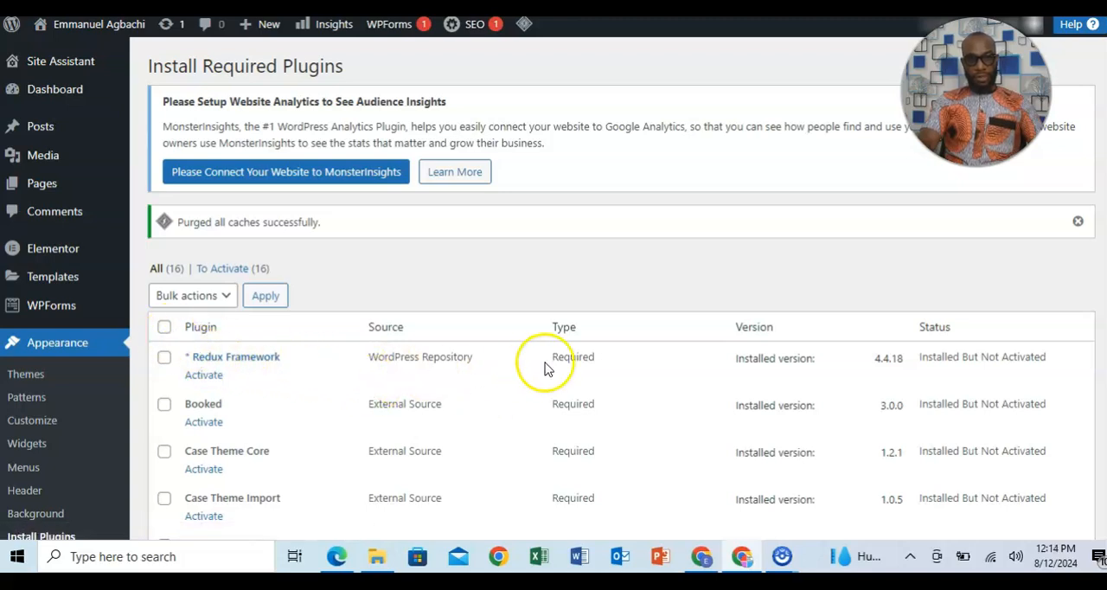
left_click(164, 326)
left_click(229, 299)
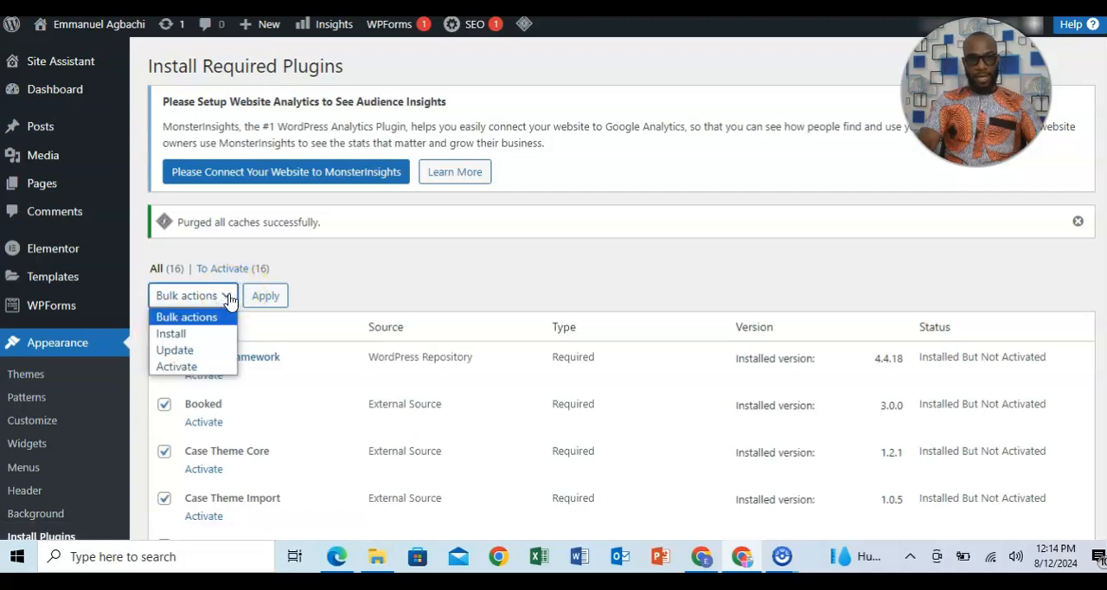
left_click(198, 370)
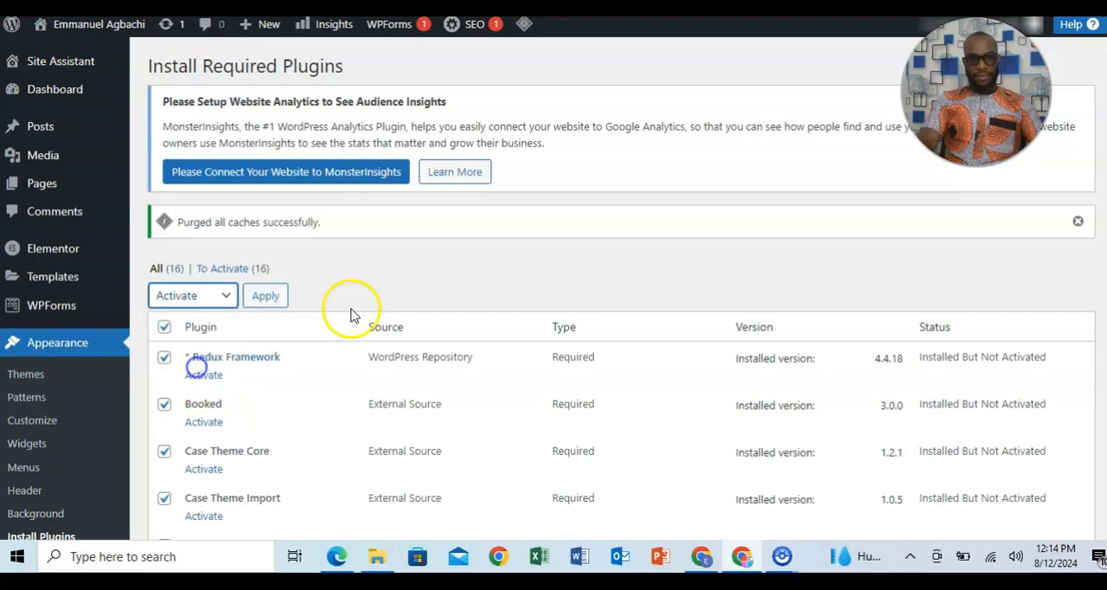
left_click(271, 299)
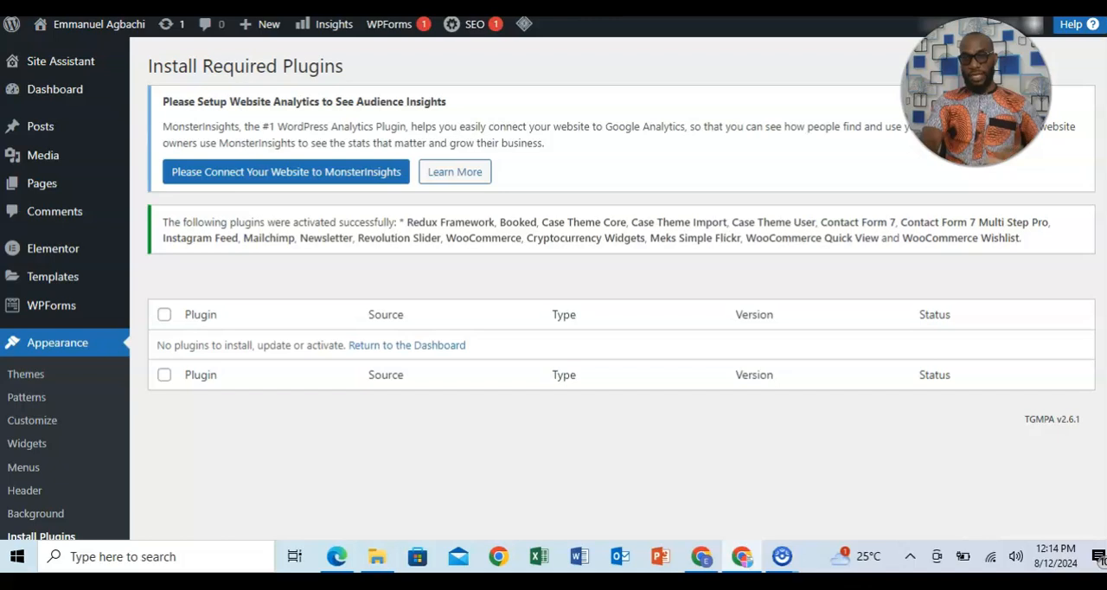
scroll(554, 286, "down", 4)
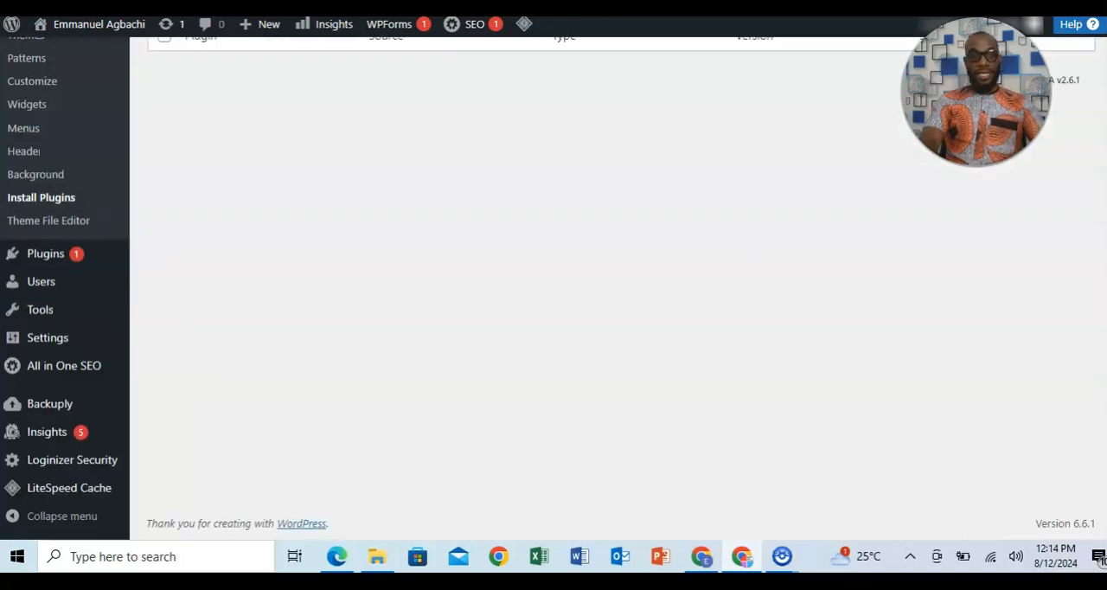
scroll(554, 285, "up", 4)
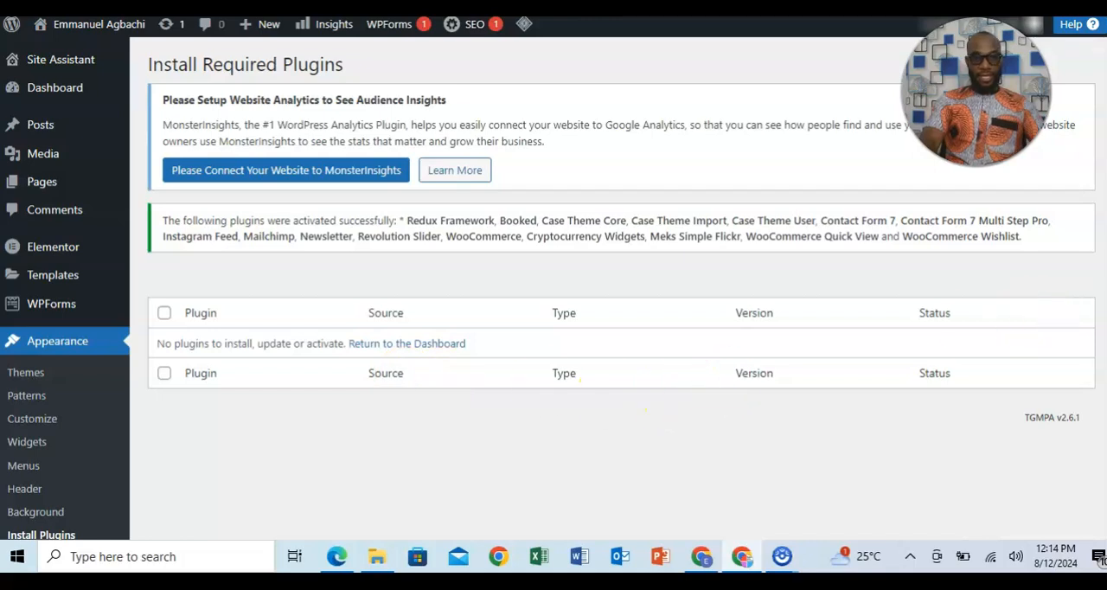
scroll(1044, 319, "down", 1)
scroll(1044, 318, "up", 1)
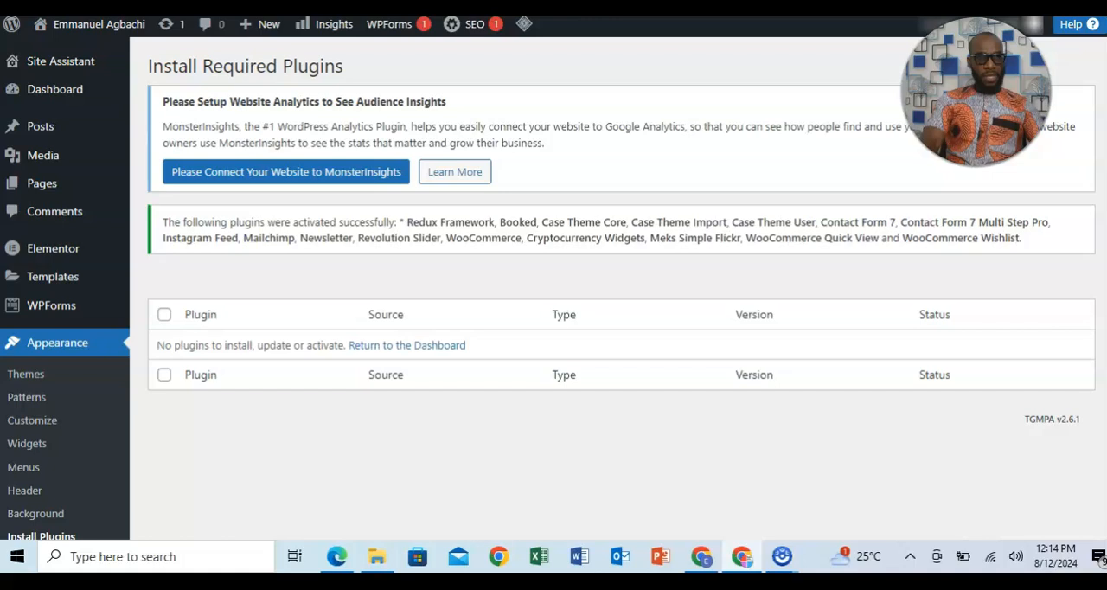
scroll(613, 288, "down", 3)
scroll(613, 288, "down", 2)
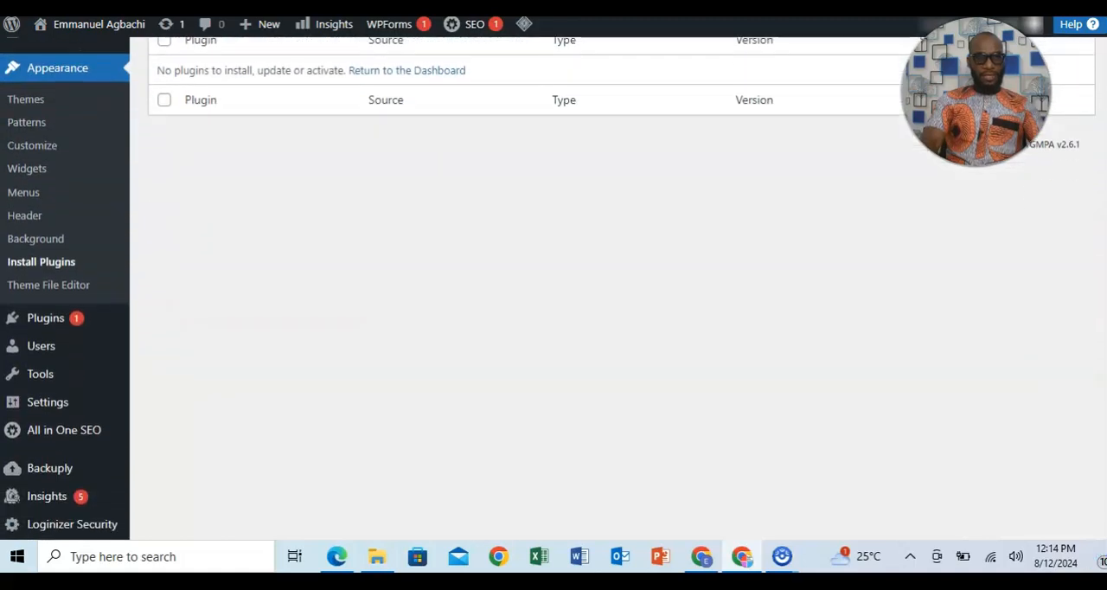
scroll(613, 288, "up", 2)
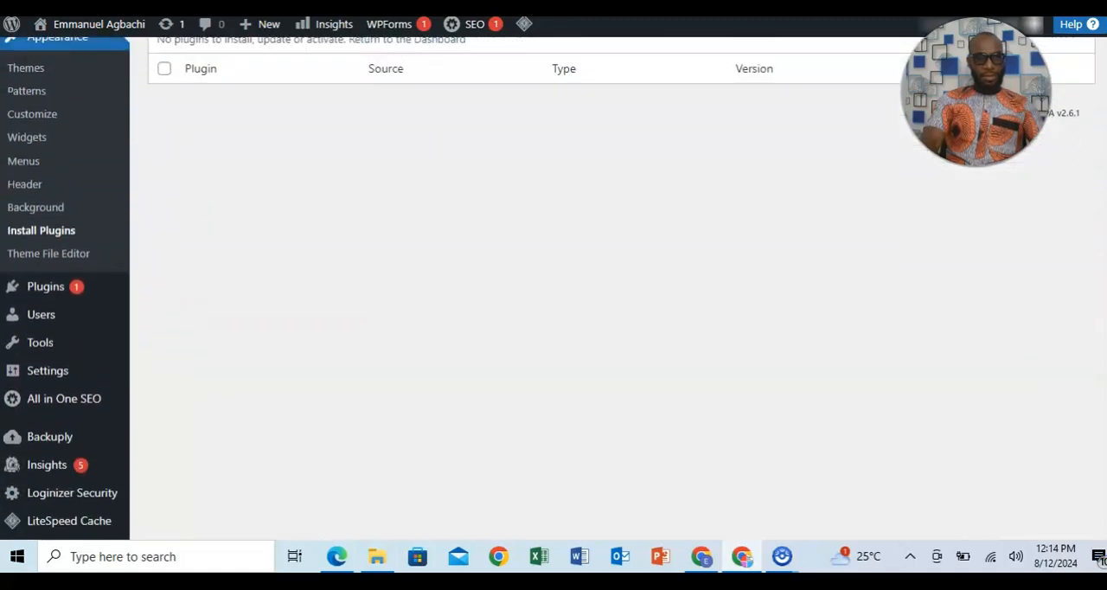
scroll(613, 287, "up", 2)
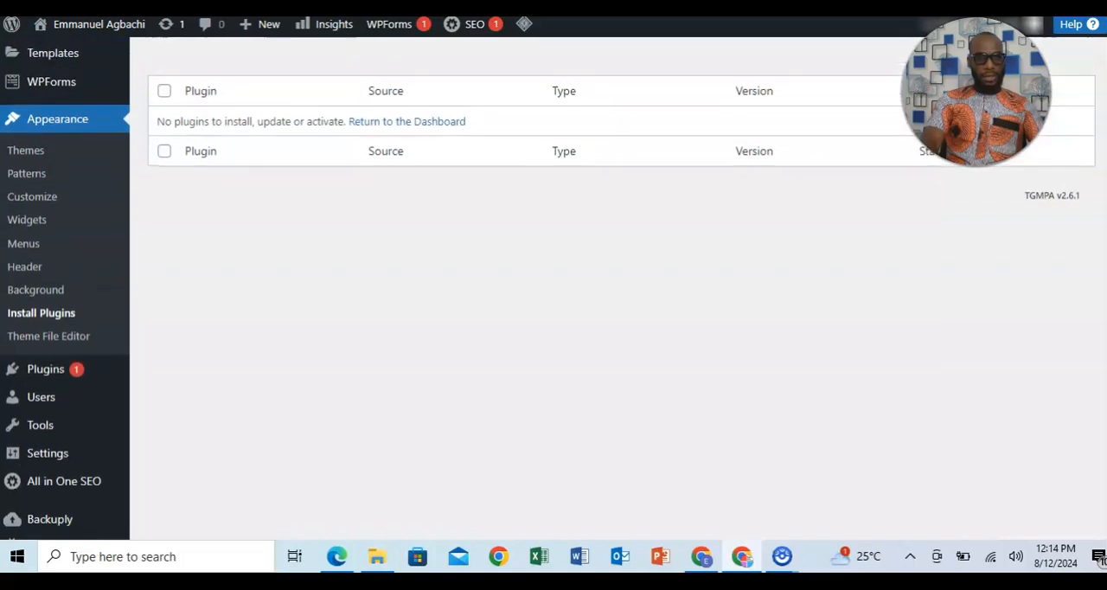
scroll(613, 287, "up", 3)
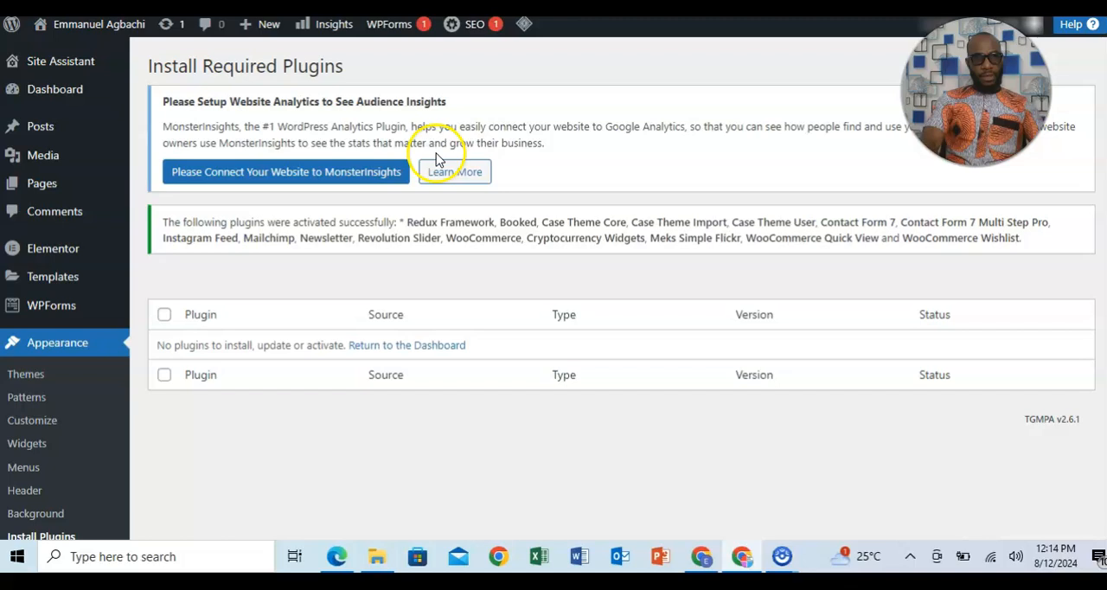
Return to the WordPress dashboard home page and locate the Consultio theme entry.
mouse_move(57, 103)
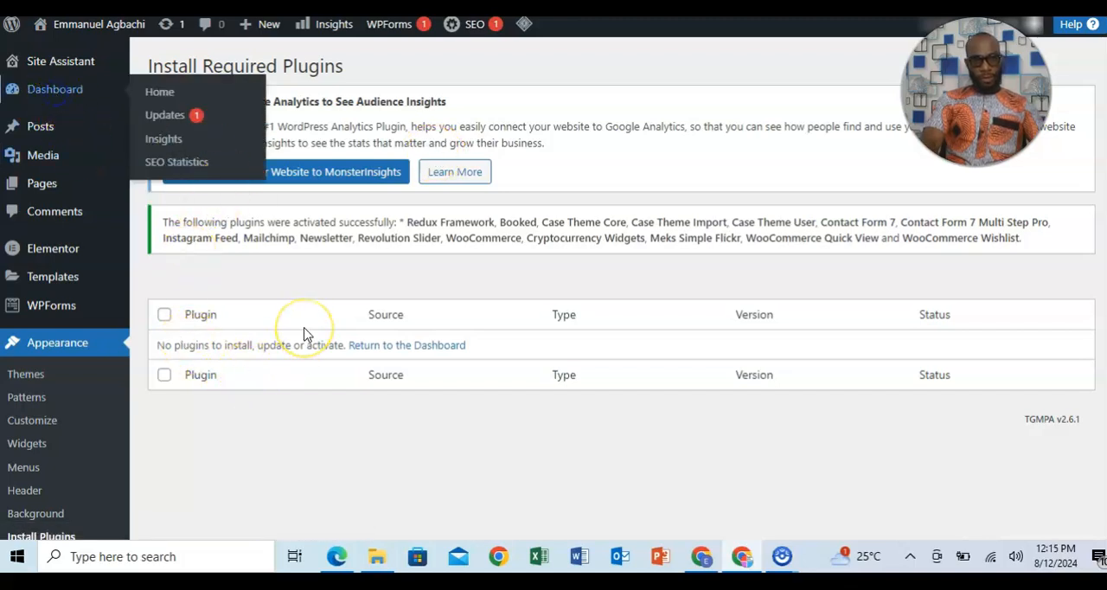
left_click(326, 400)
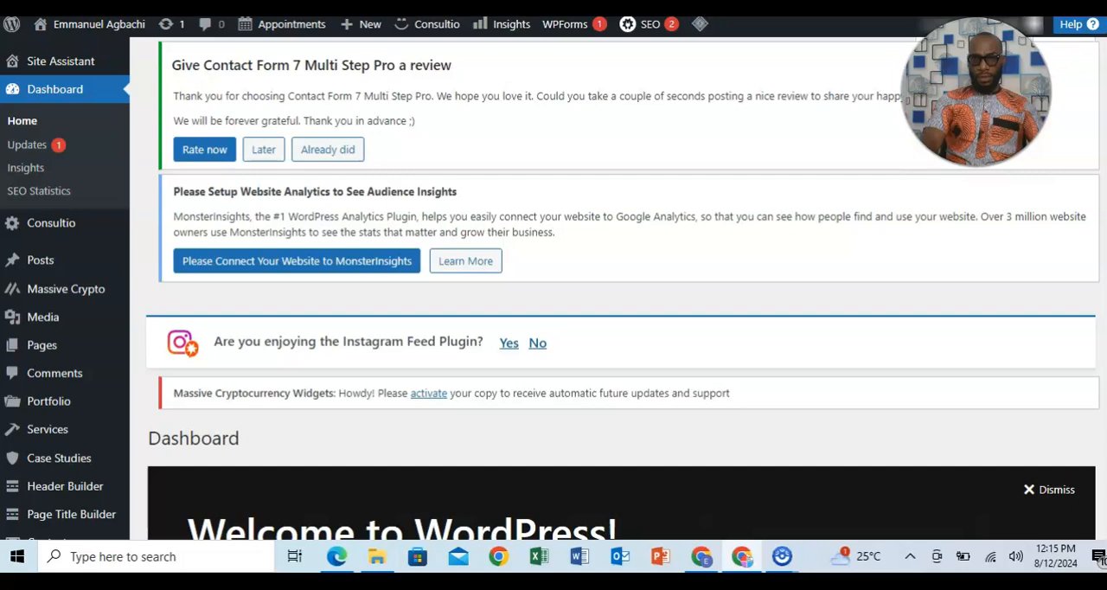
scroll(621, 290, "down", 10)
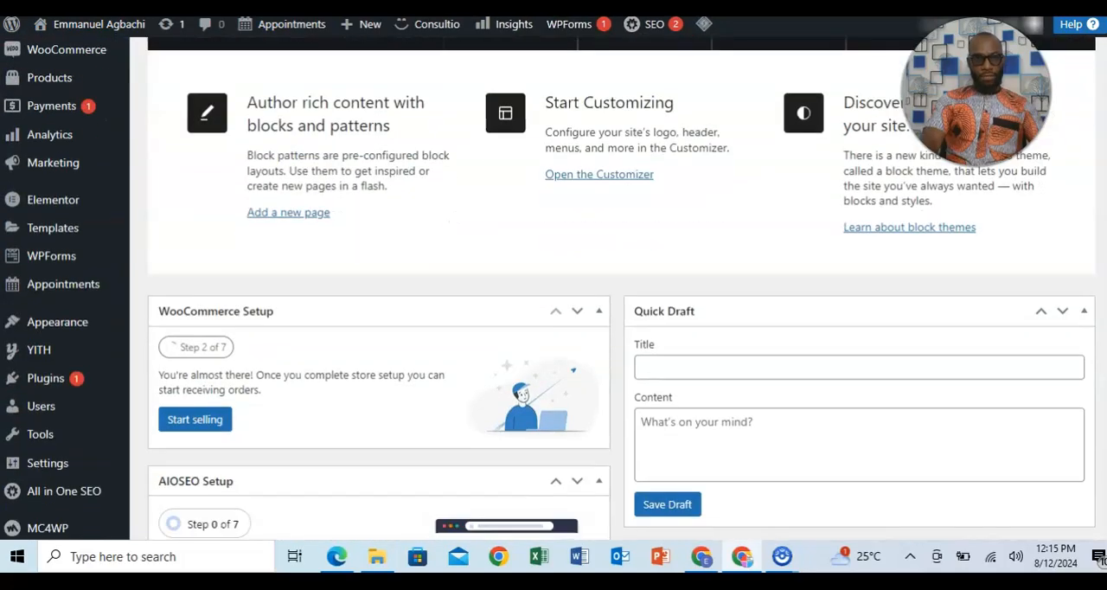
scroll(621, 290, "up", 10)
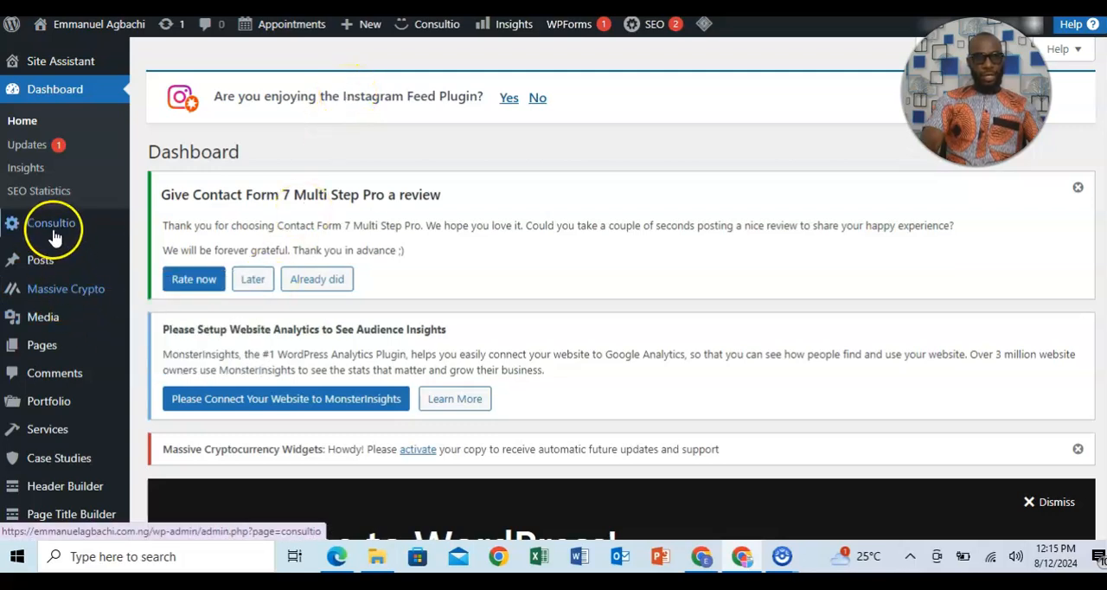
mouse_move(55, 234)
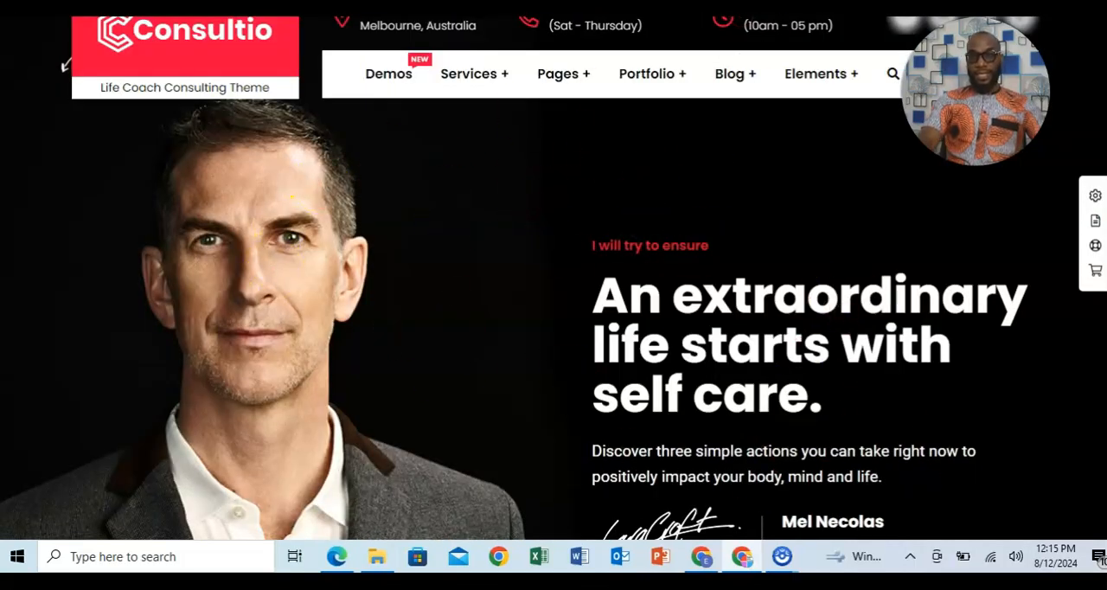
Switch to the Consultio life coach demo site and examine the sections of its home page.
scroll(36, 43, "down", 5)
scroll(554, 277, "down", 12)
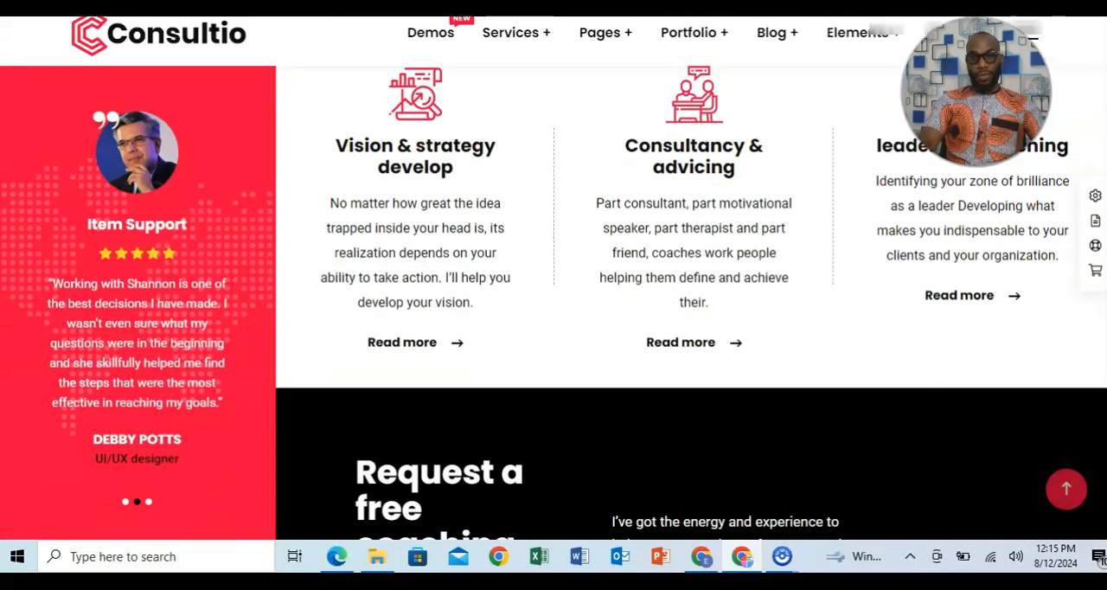
scroll(553, 286, "down", 15)
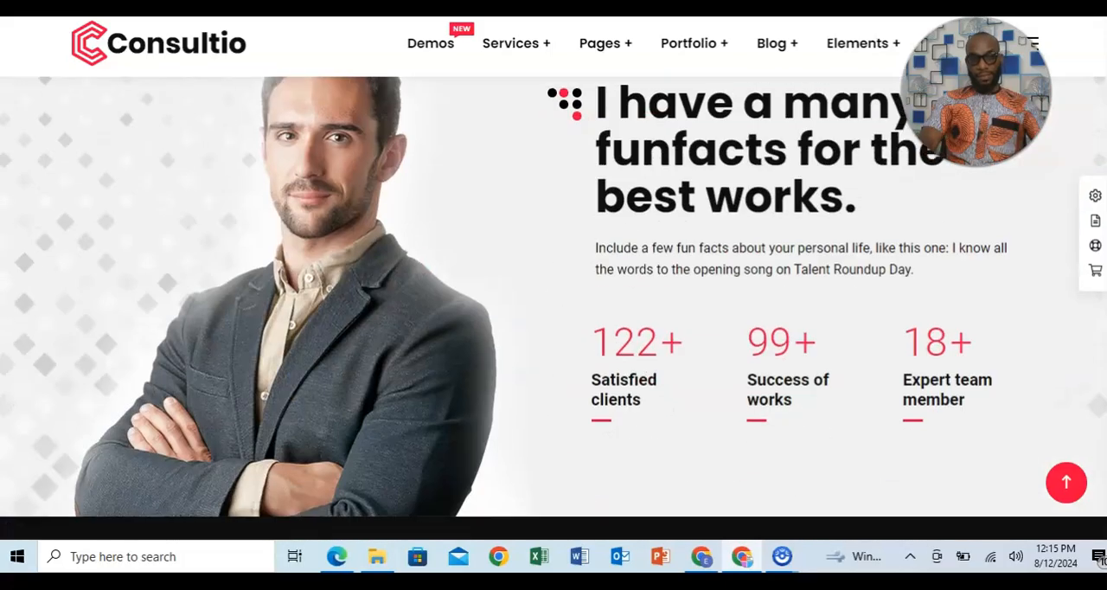
scroll(553, 285, "down", 9)
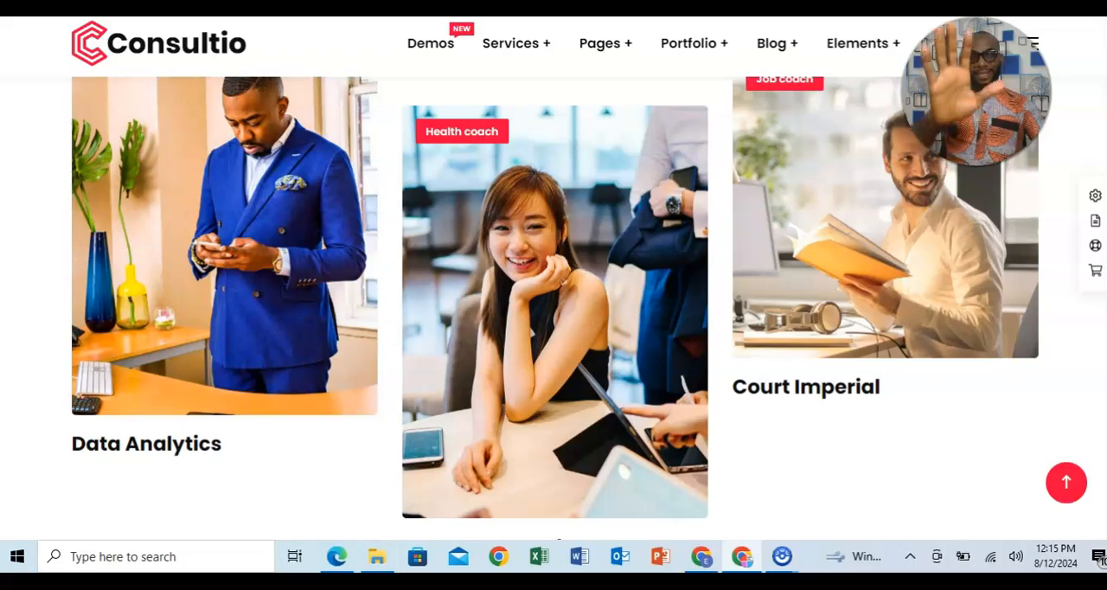
scroll(554, 285, "up", 20)
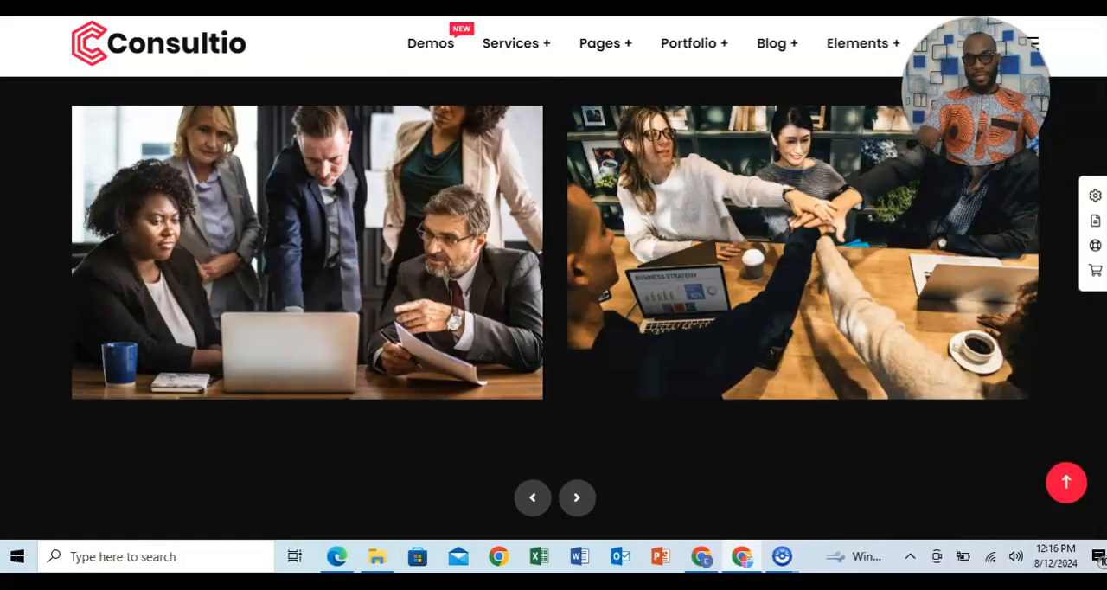
Return to the WordPress dashboard and open the Consultio theme's demo import page.
scroll(610, 95, "up", 3)
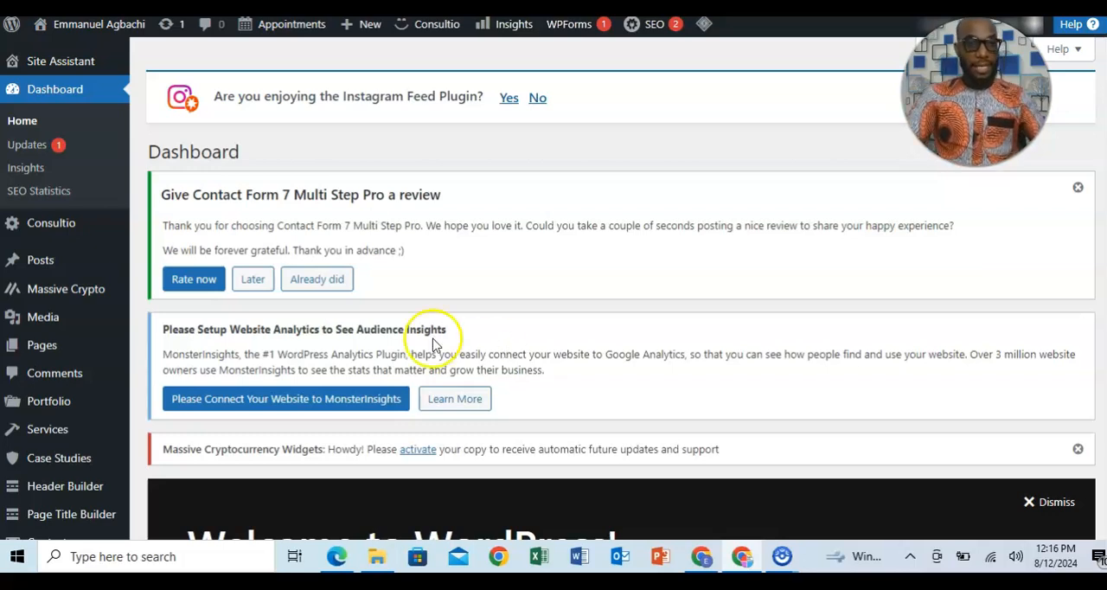
mouse_move(25, 253)
mouse_move(28, 228)
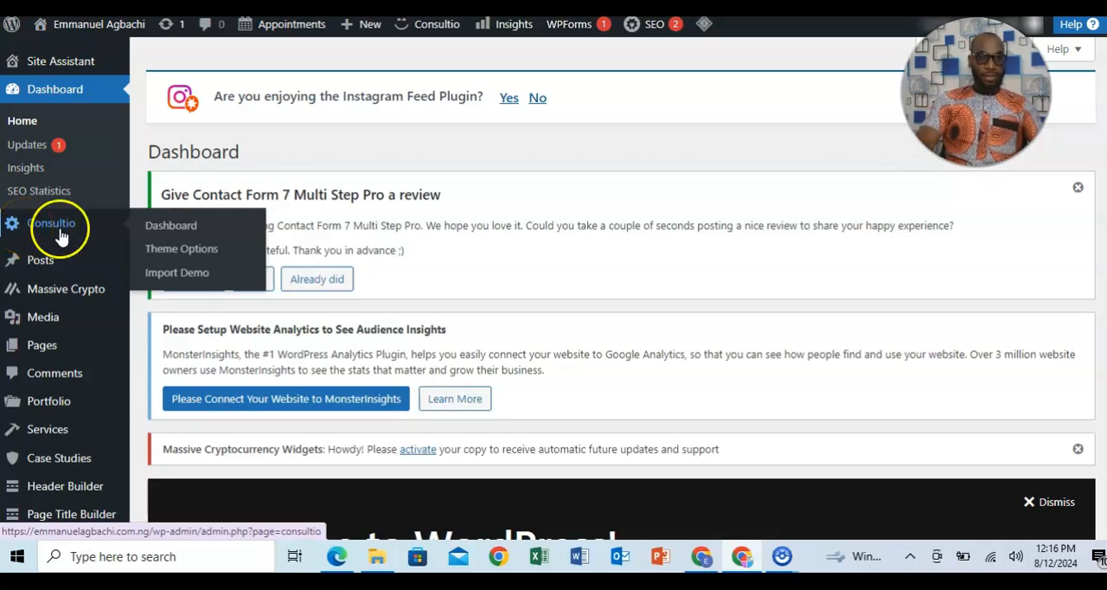
left_click(181, 273)
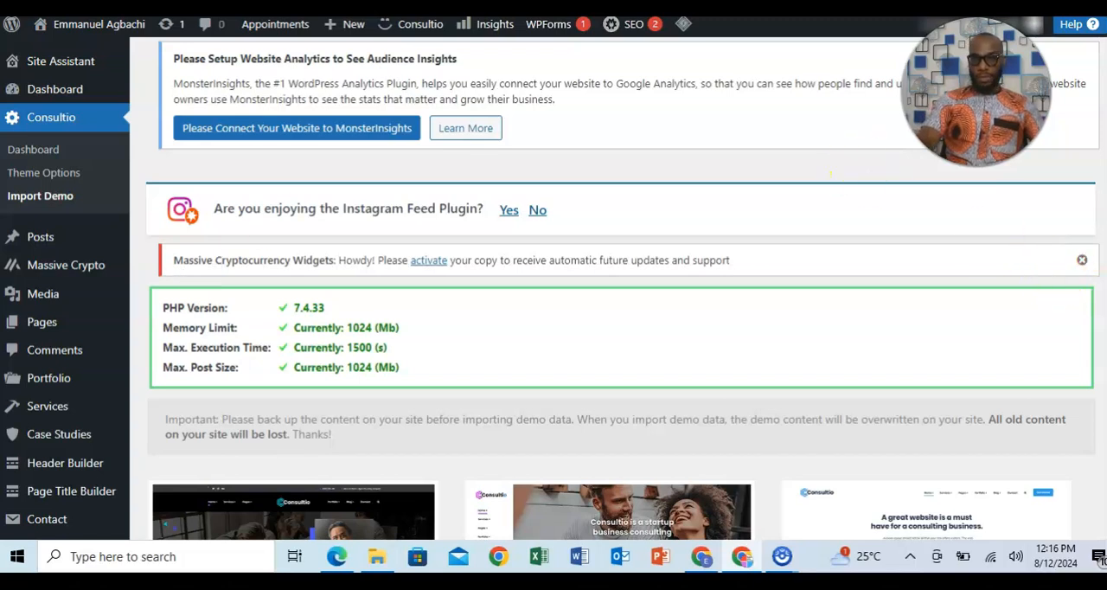
Examine the whole range of importable Consultio demo designs, from Tax Consulting through to Agency.
scroll(623, 328, "down", 3)
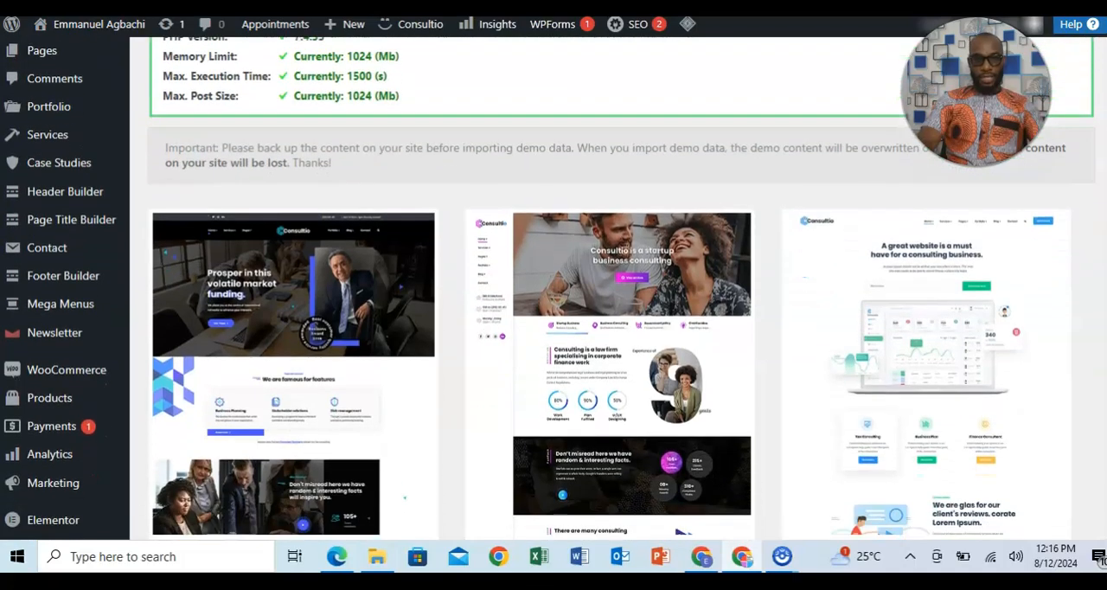
scroll(622, 328, "down", 2)
scroll(622, 329, "down", 3)
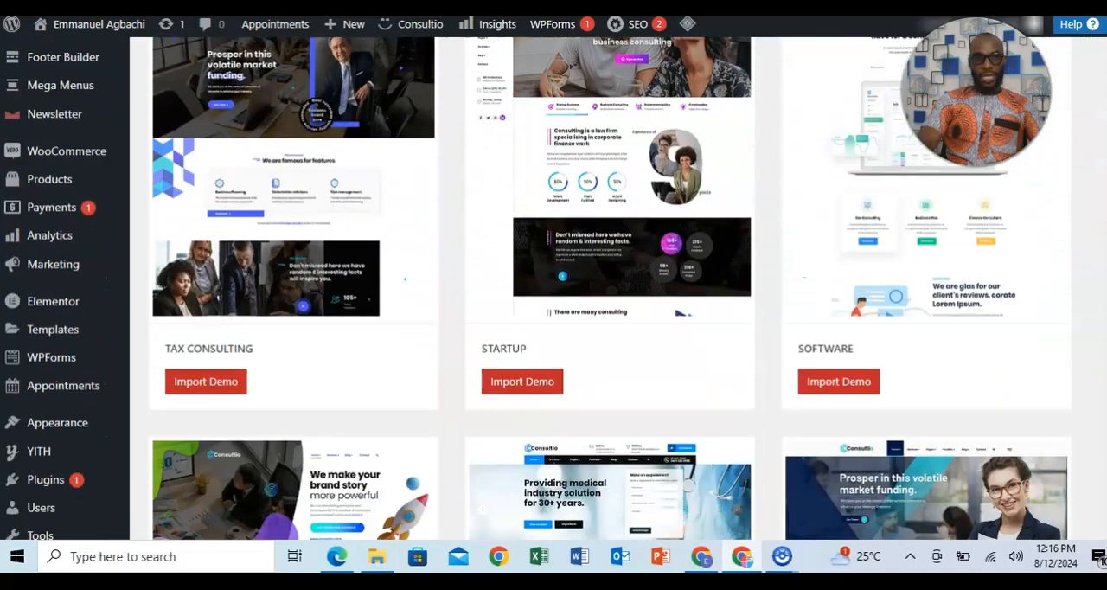
scroll(622, 329, "up", 2)
scroll(623, 329, "up", 2)
scroll(623, 329, "down", 4)
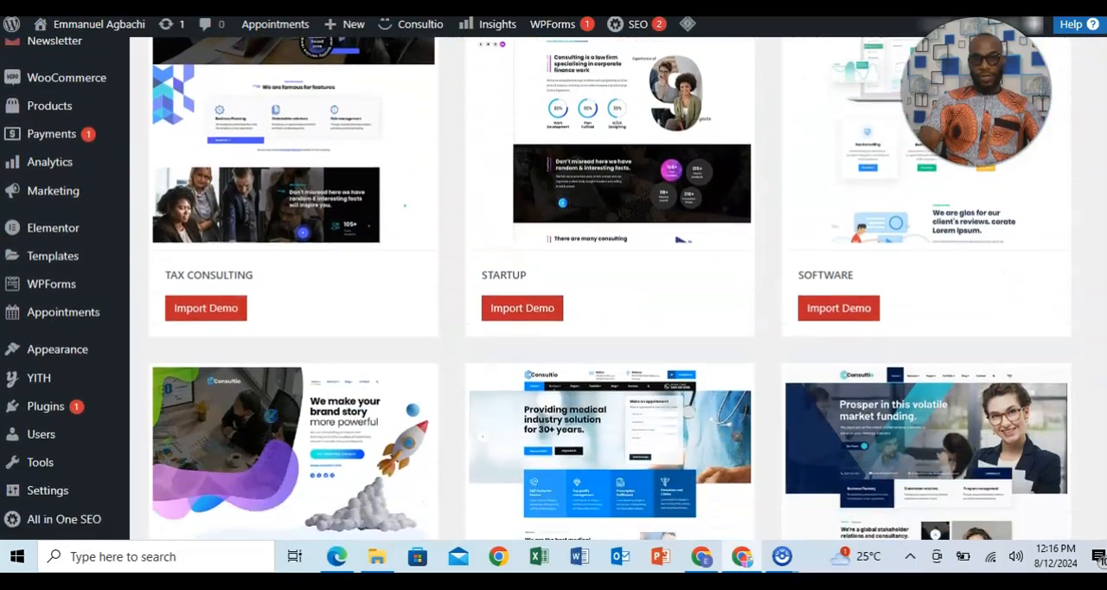
scroll(553, 288, "down", 7)
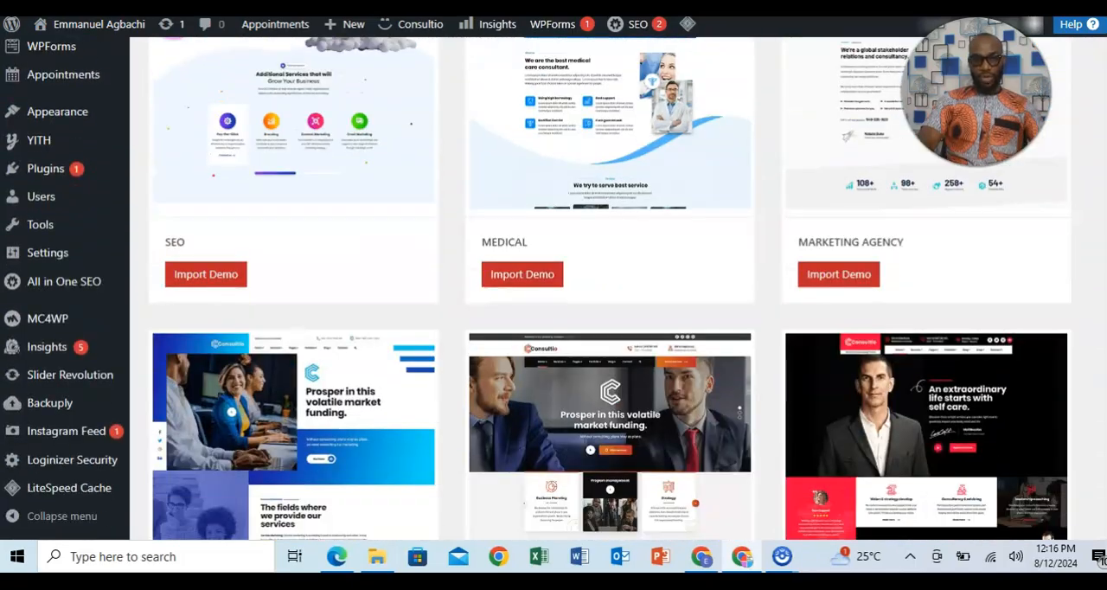
scroll(623, 329, "down", 2)
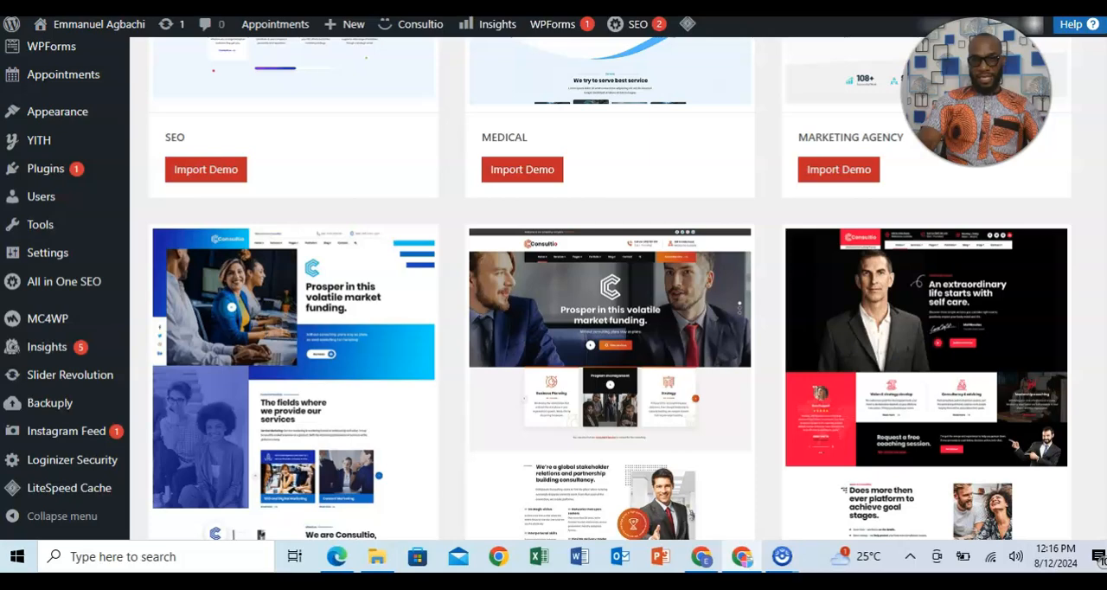
scroll(609, 288, "down", 7)
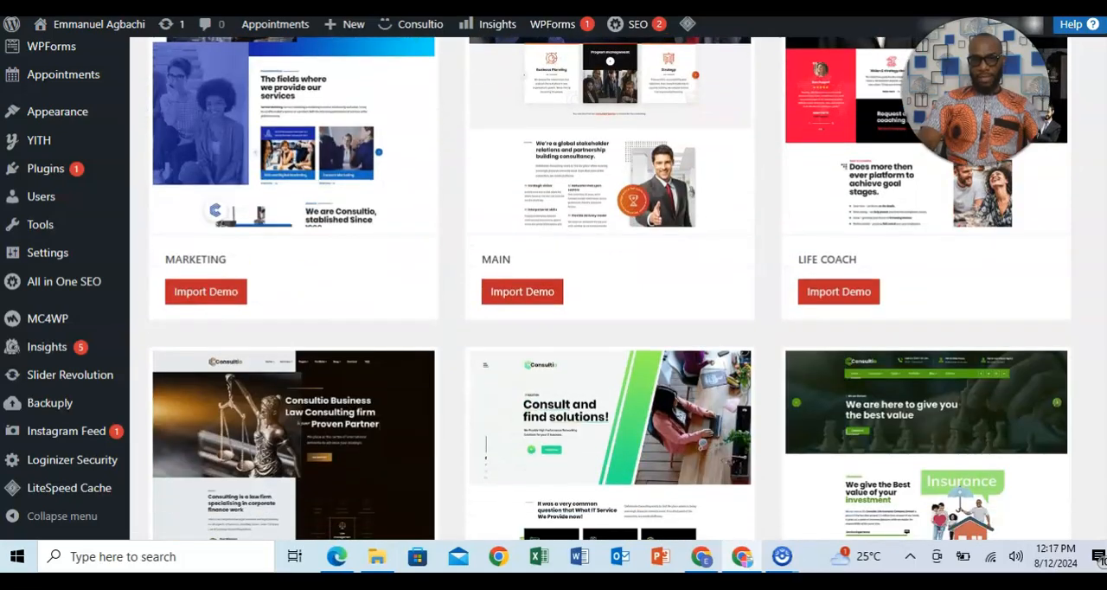
scroll(609, 288, "down", 8)
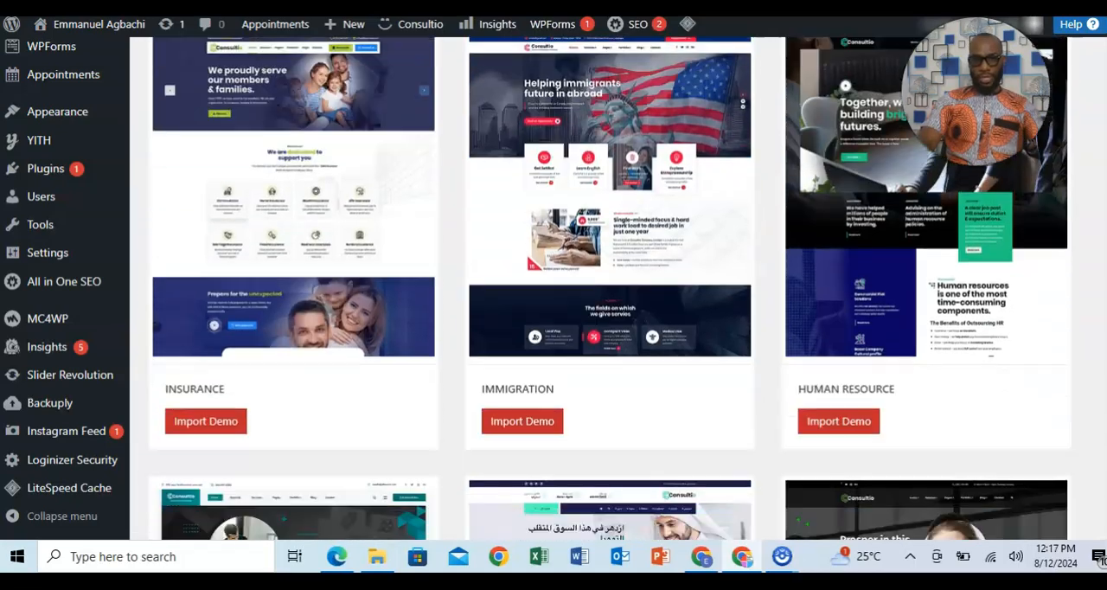
scroll(610, 288, "down", 3)
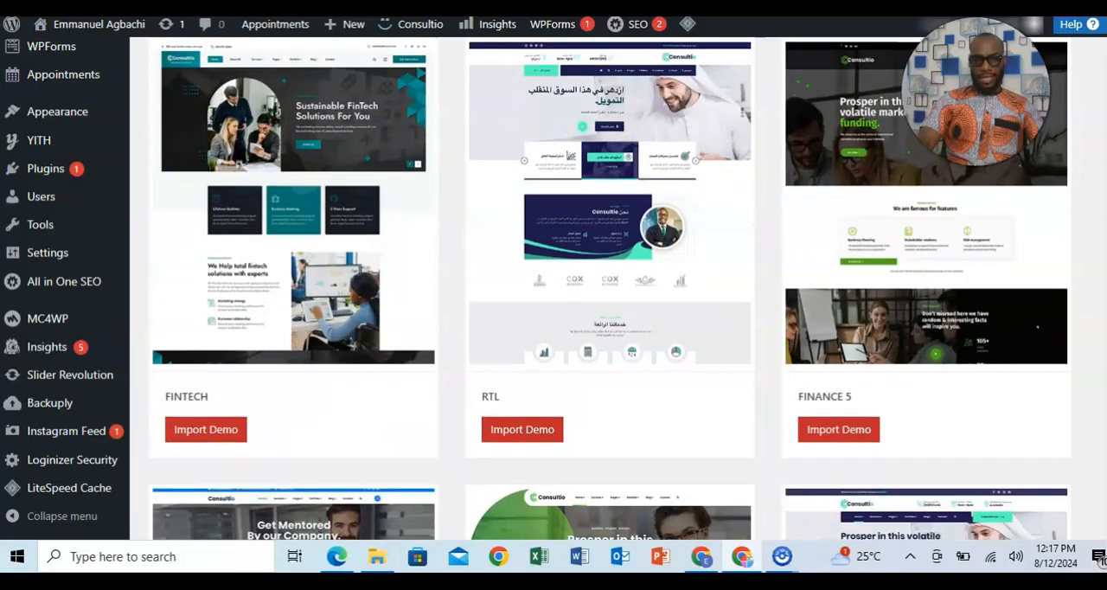
scroll(609, 288, "down", 3)
scroll(610, 288, "down", 6)
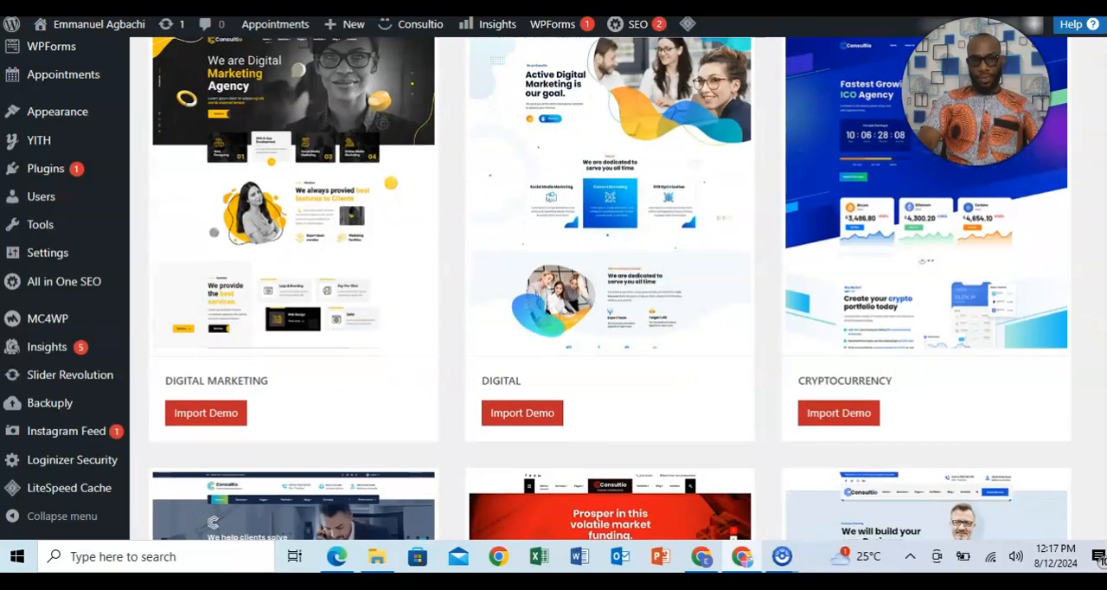
scroll(610, 288, "down", 10)
scroll(610, 288, "down", 4)
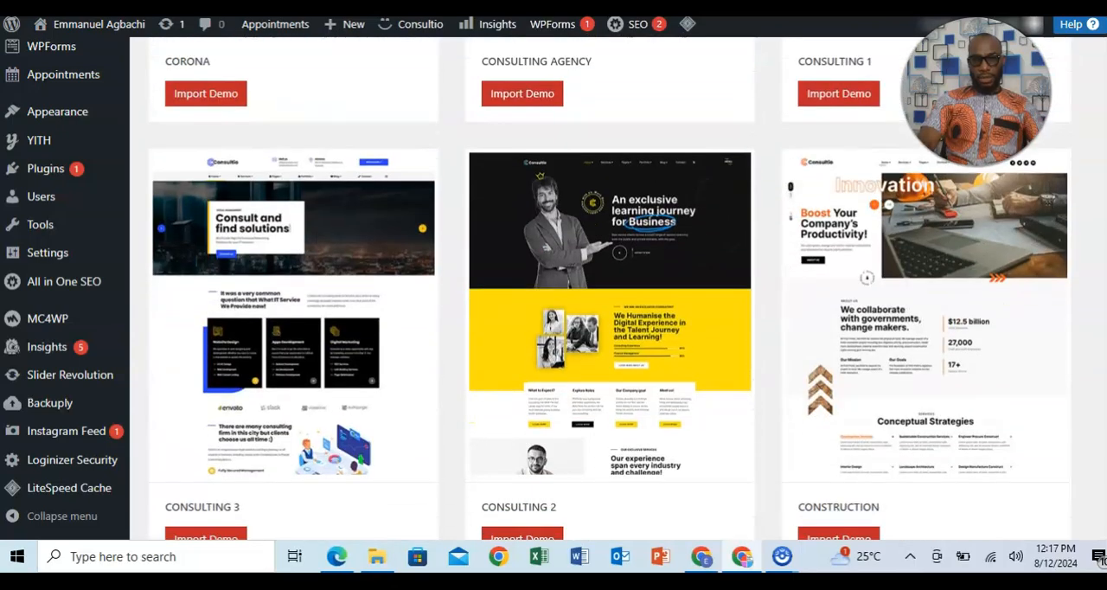
scroll(610, 288, "down", 3)
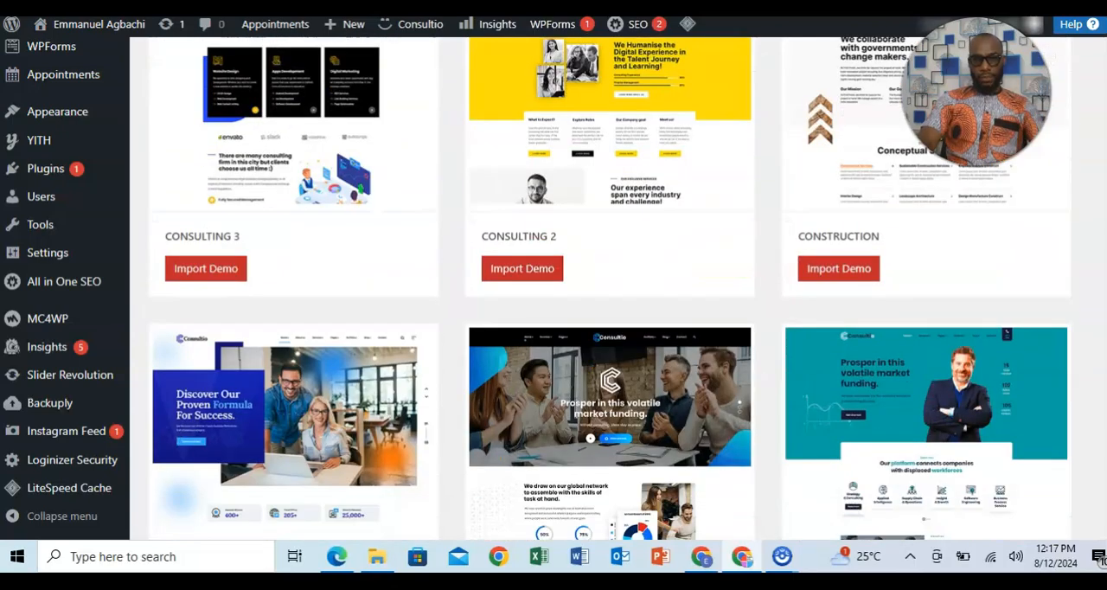
scroll(610, 288, "down", 6)
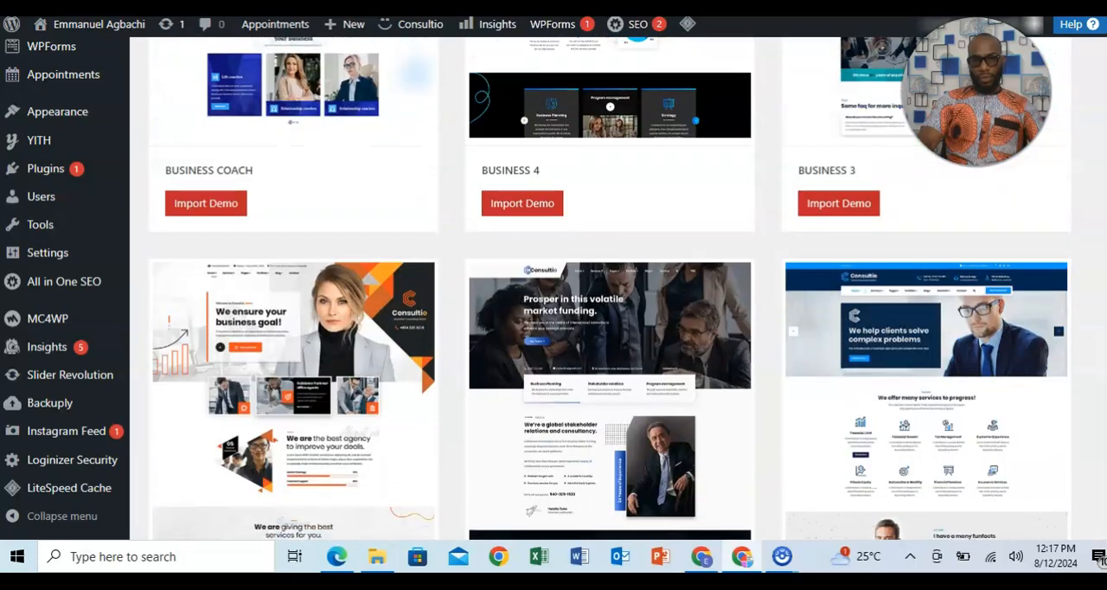
scroll(609, 288, "down", 1)
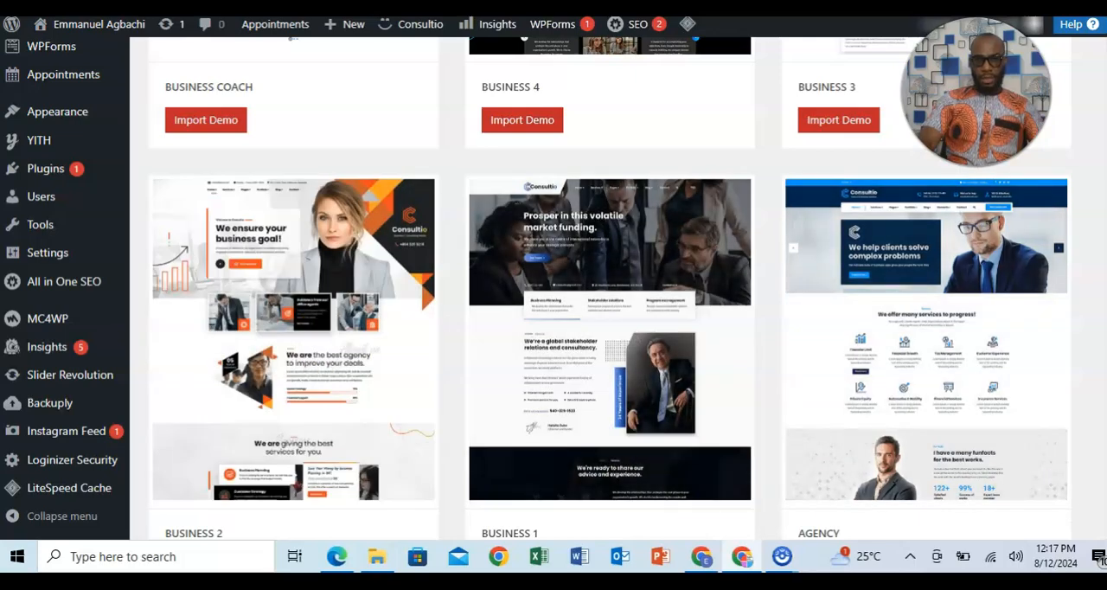
scroll(610, 288, "down", 2)
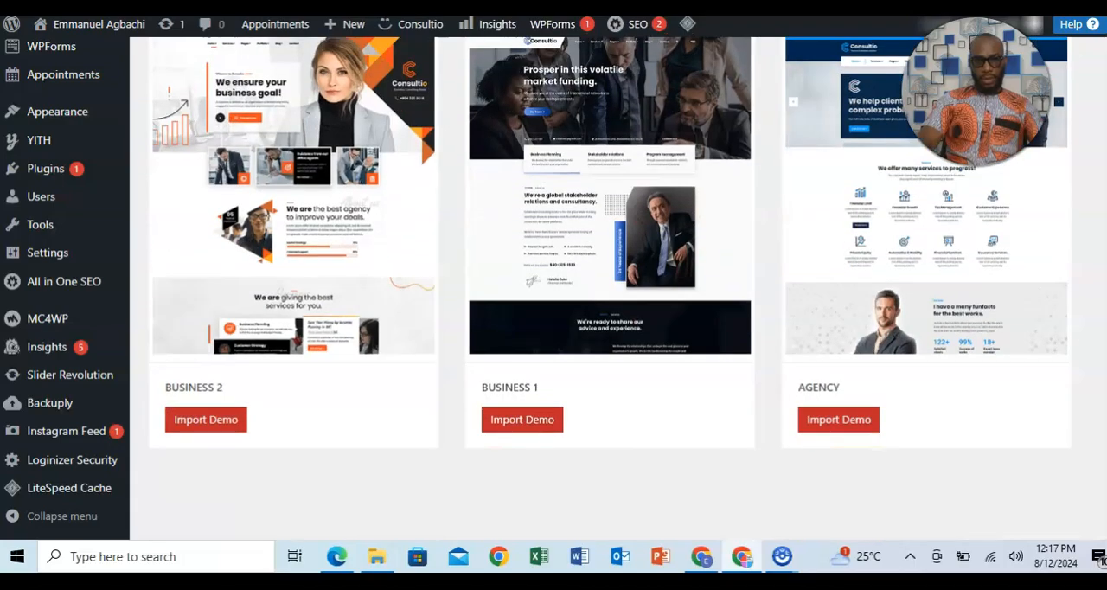
Review the business, consulting, finance and marketing demo designs once more and return to the Life Coach demo.
scroll(610, 288, "up", 15)
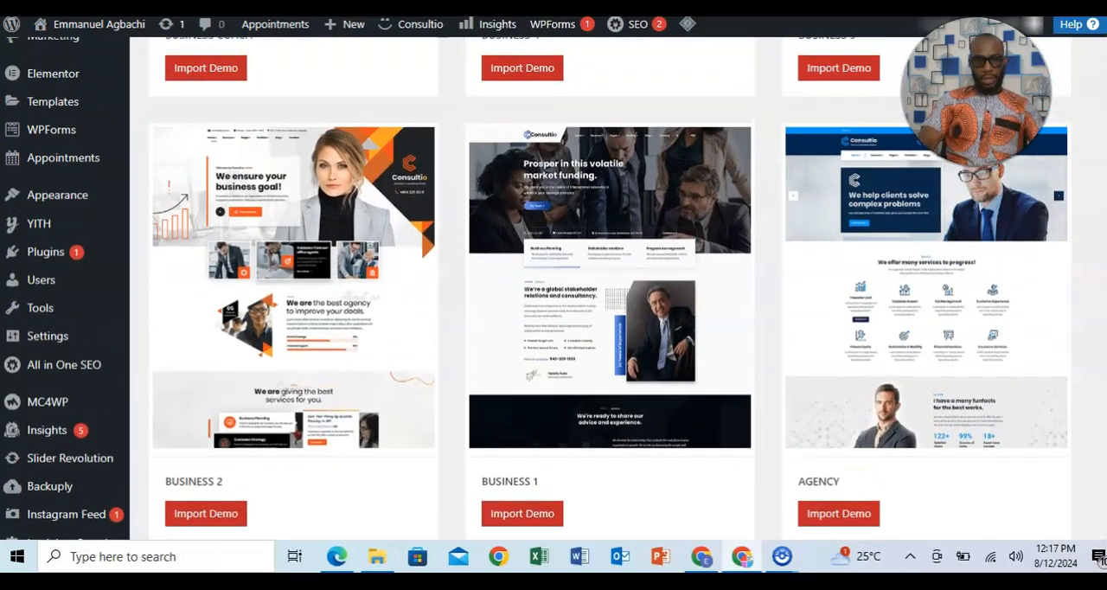
scroll(609, 288, "up", 20)
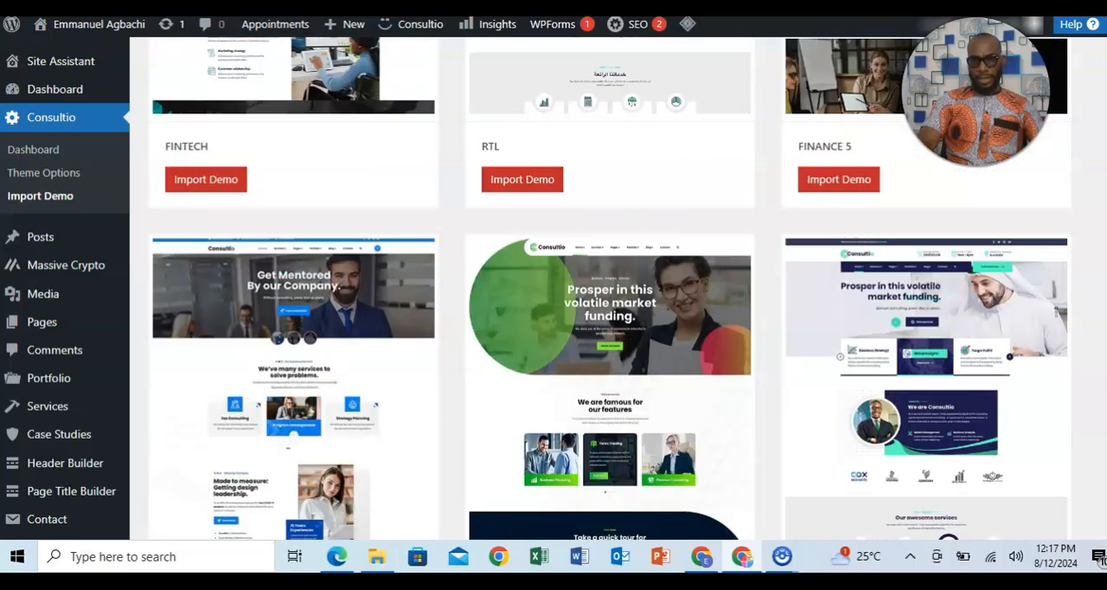
scroll(609, 288, "up", 8)
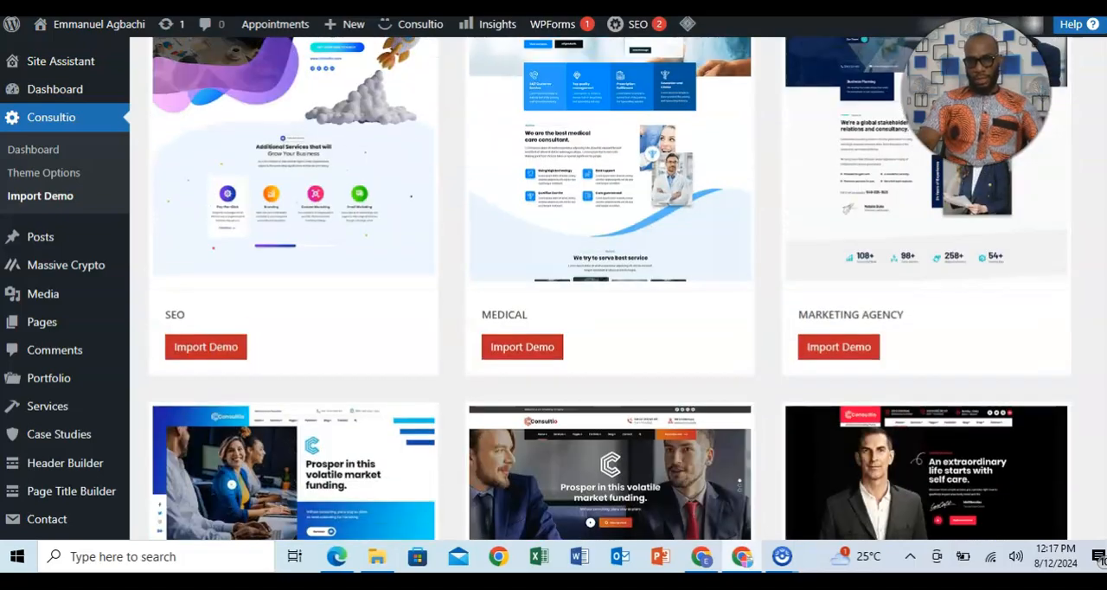
scroll(610, 288, "down", 3)
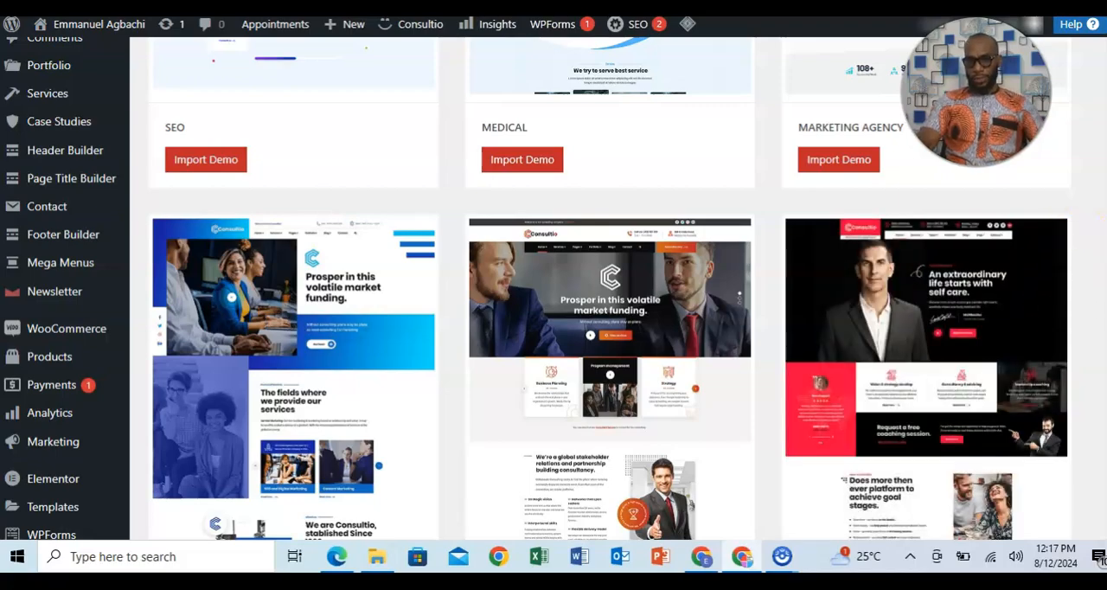
scroll(610, 294, "down", 15)
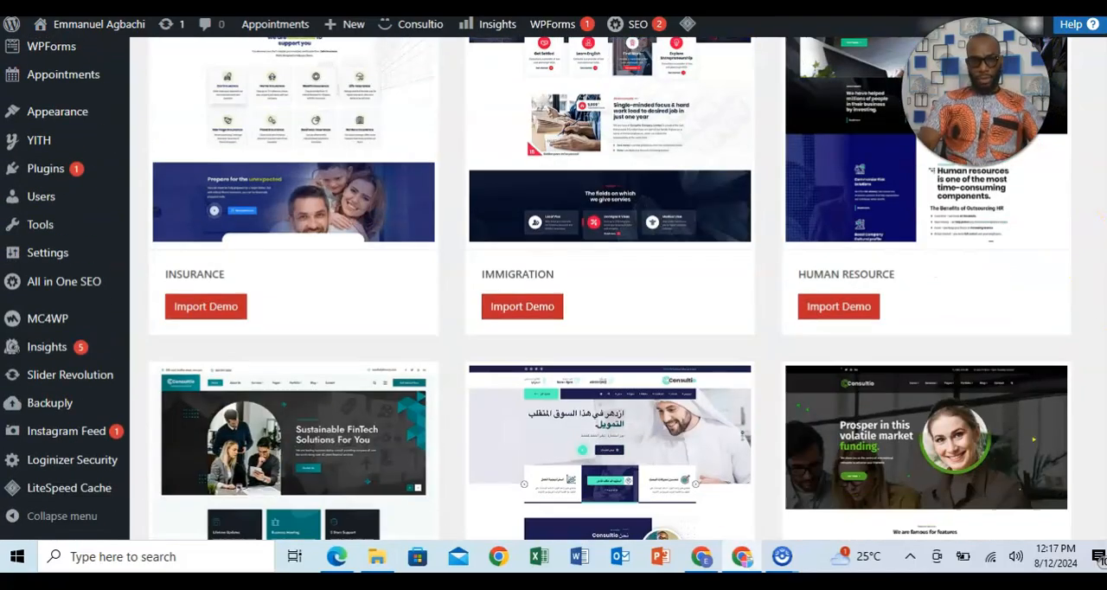
scroll(610, 294, "down", 12)
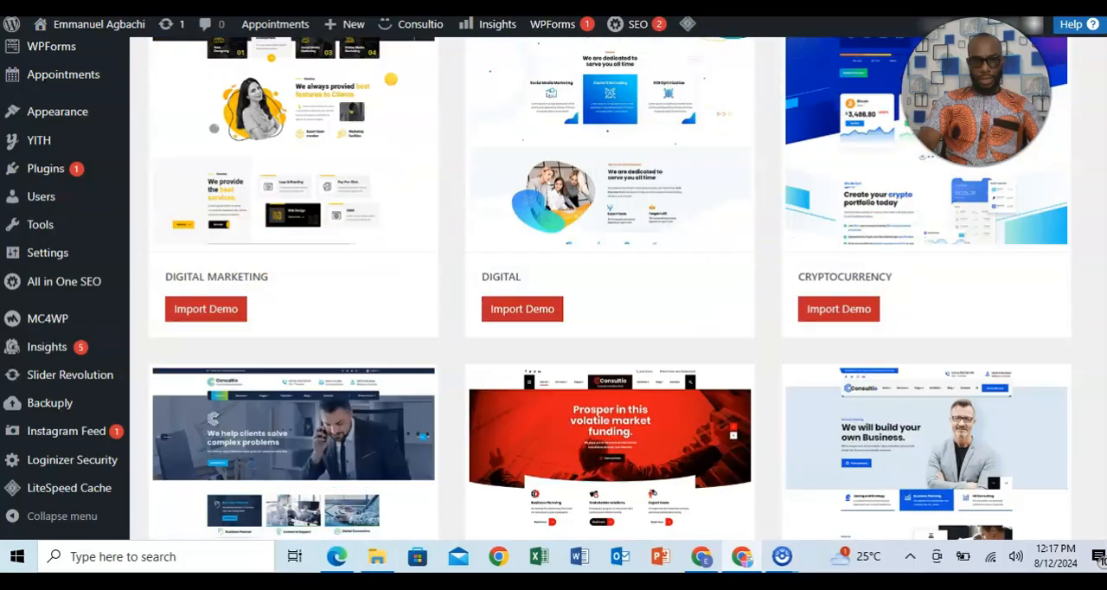
scroll(609, 293, "down", 8)
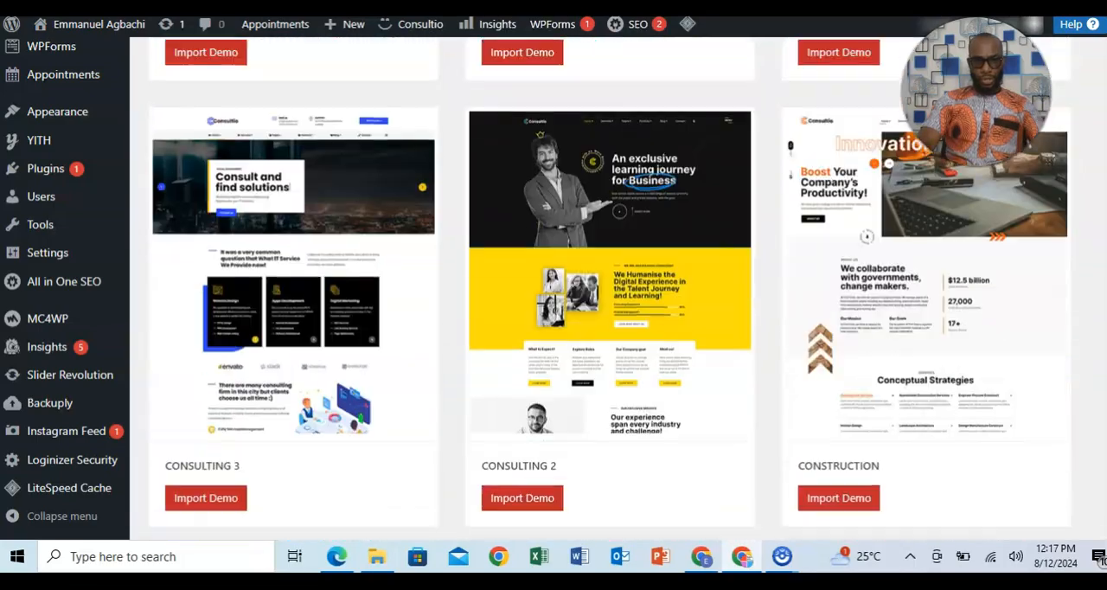
scroll(610, 294, "down", 7)
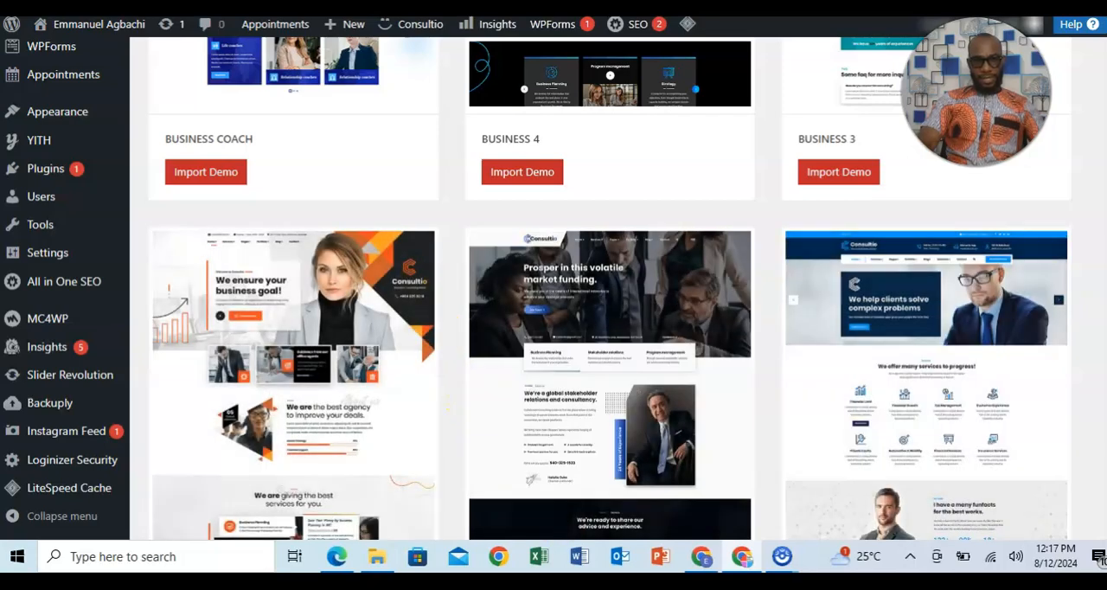
scroll(610, 286, "up", 15)
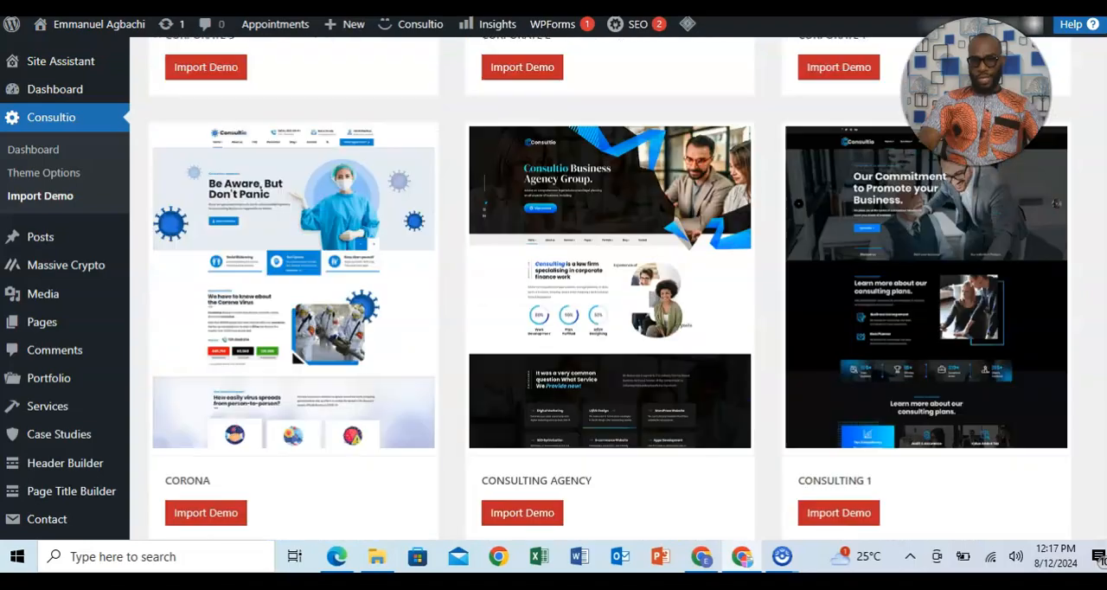
scroll(600, 285, "up", 2)
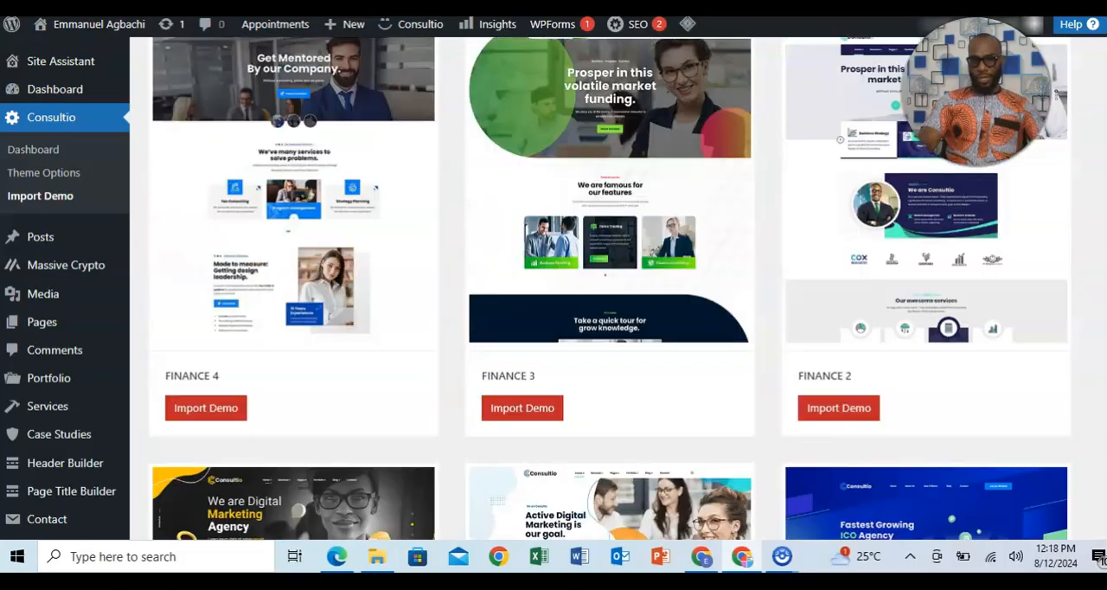
scroll(600, 285, "up", 15)
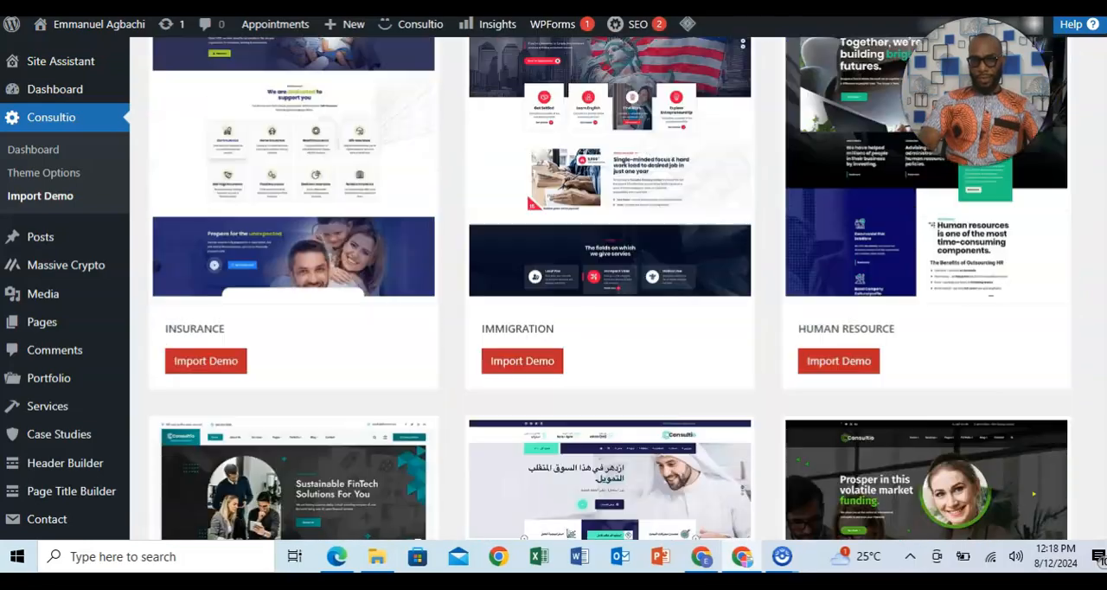
scroll(991, 359, "up", 10)
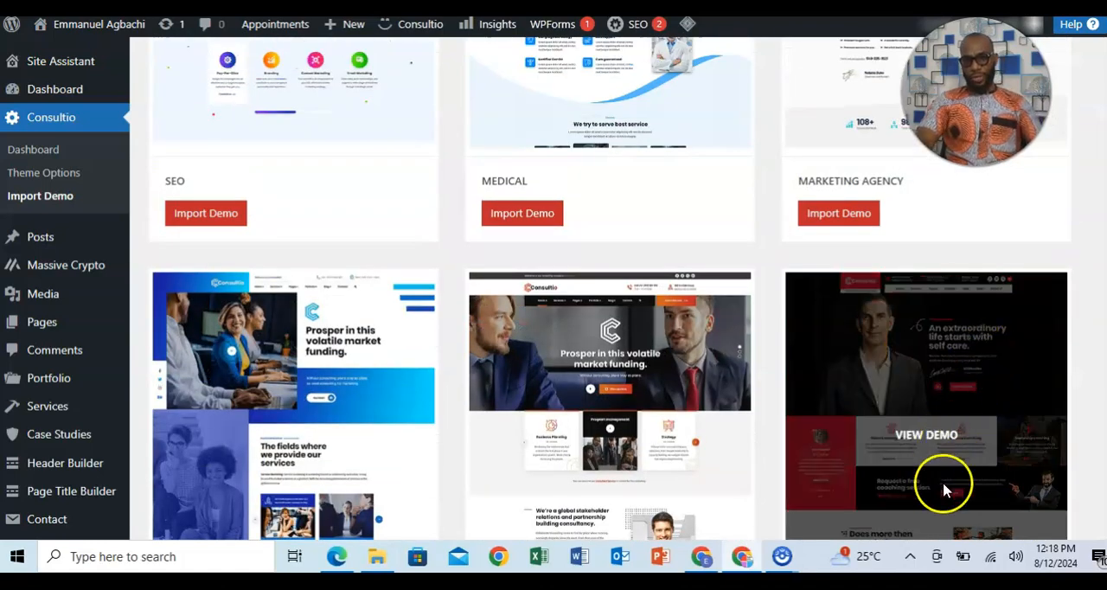
Import the Life Coach demo and confirm the installation of its demo data.
scroll(1054, 182, "down", 4)
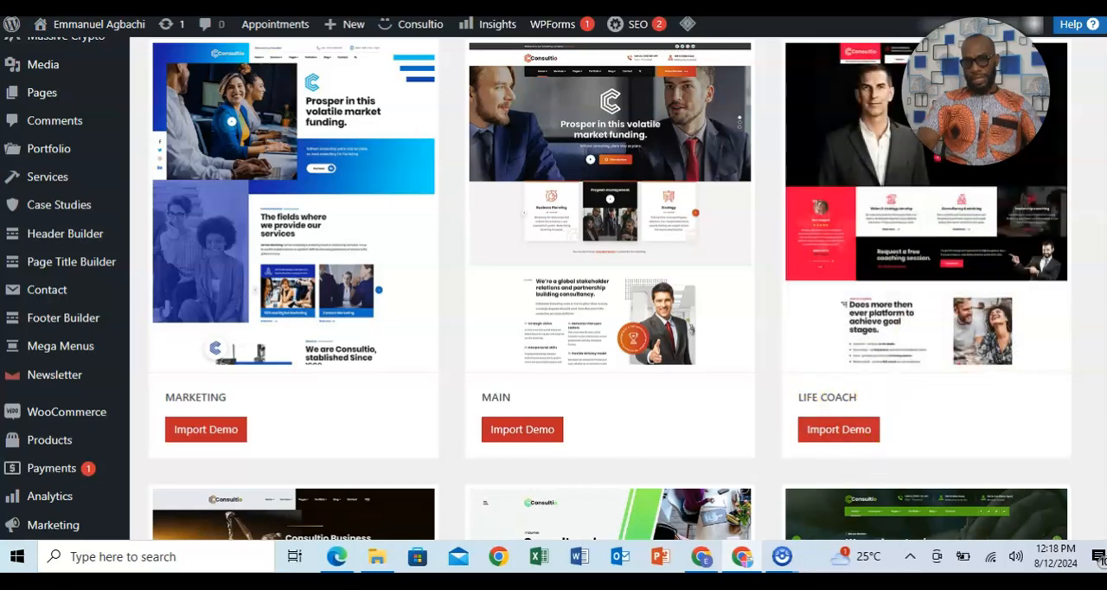
scroll(610, 289, "down", 1)
scroll(610, 289, "up", 3)
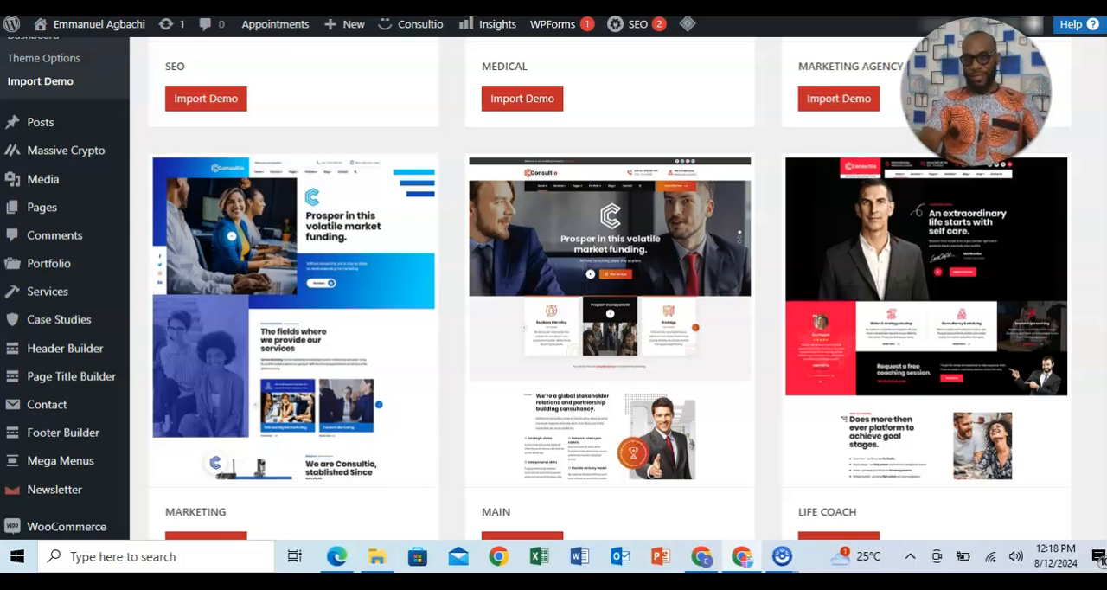
scroll(553, 288, "down", 1)
scroll(553, 289, "up", 2)
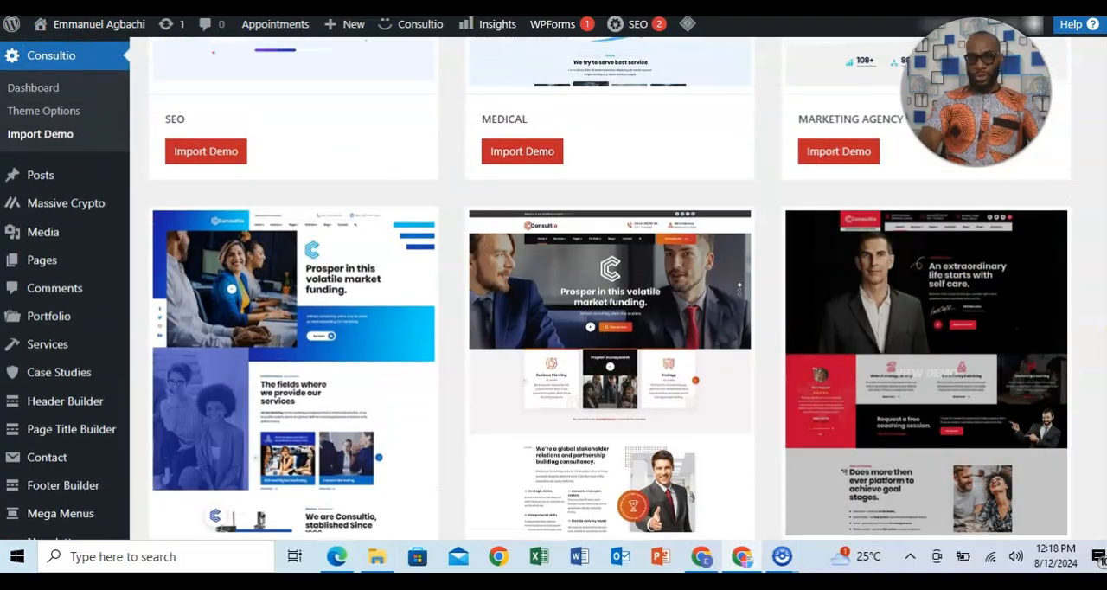
scroll(865, 259, "down", 3)
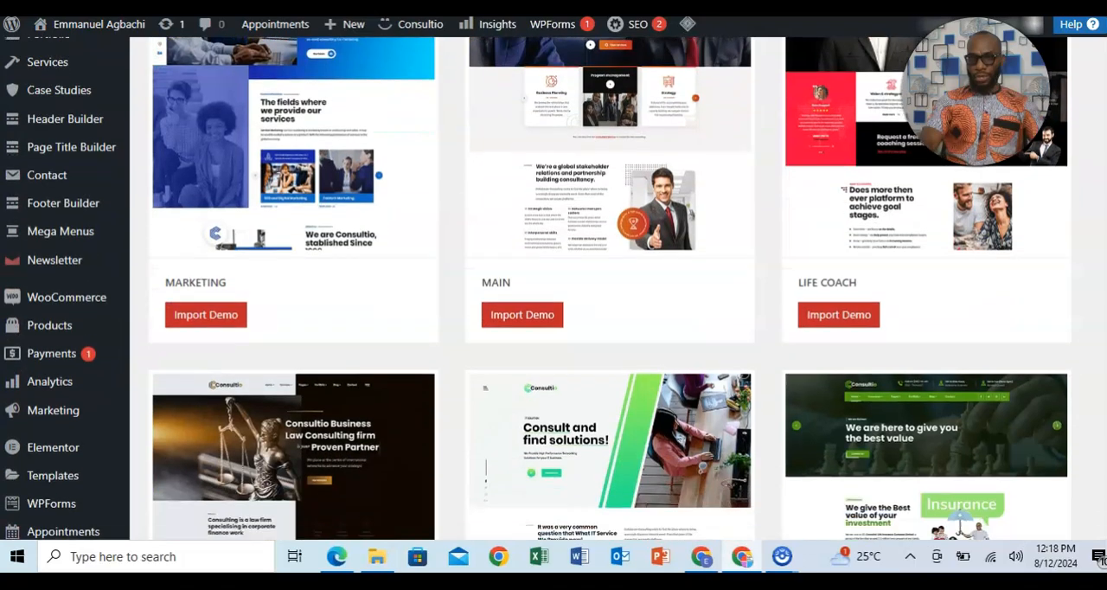
left_click(823, 321)
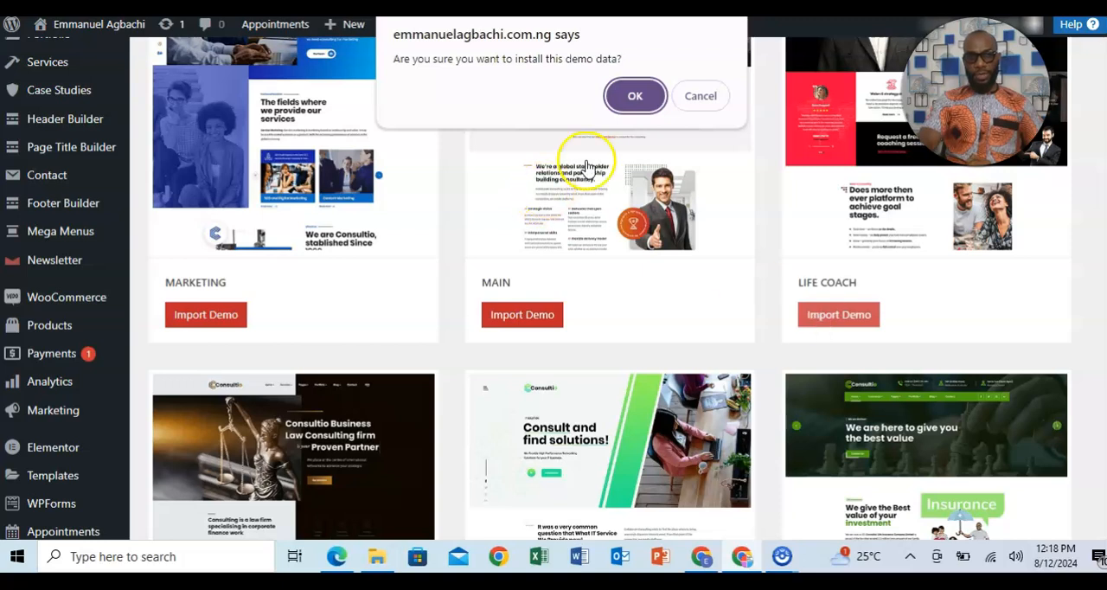
left_click(631, 102)
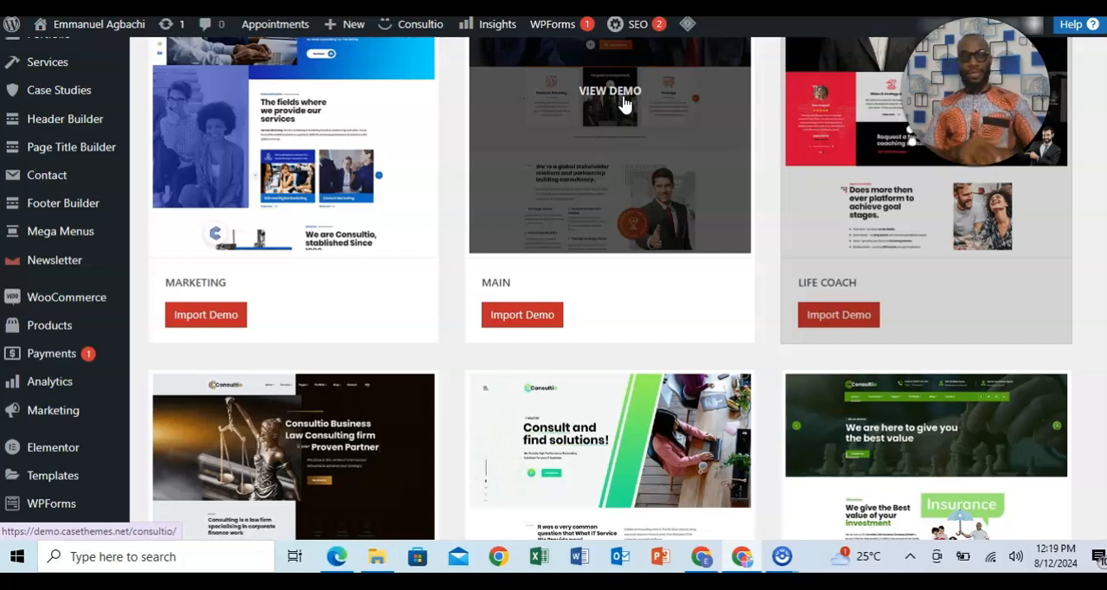
Examine the demo import page again, from the server requirements down to the Life Coach demo and its neighbours.
scroll(625, 104, "up", 6)
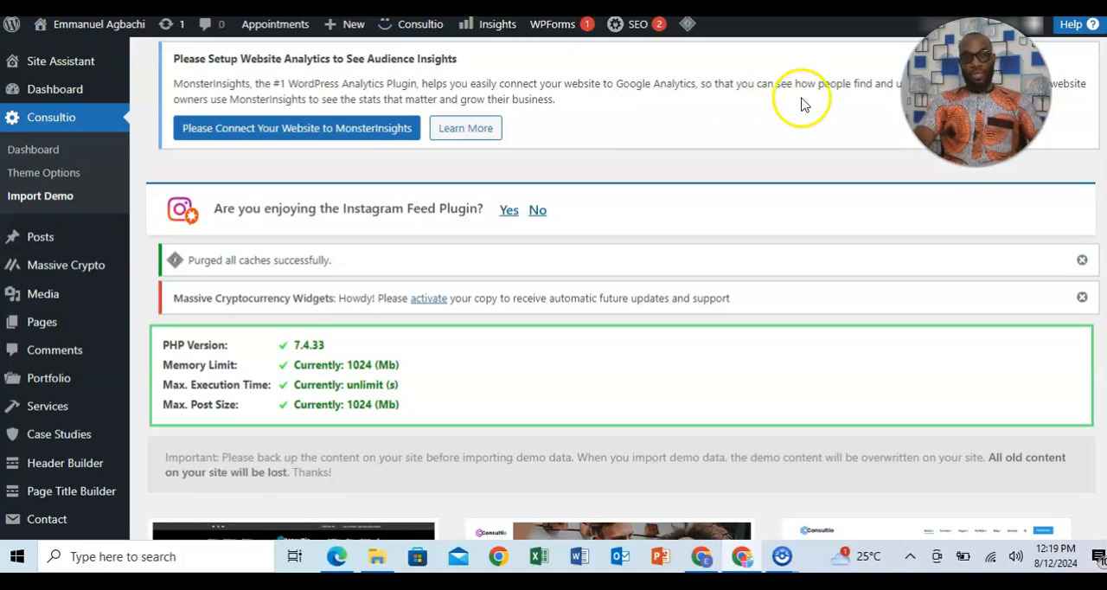
scroll(623, 286, "down", 4)
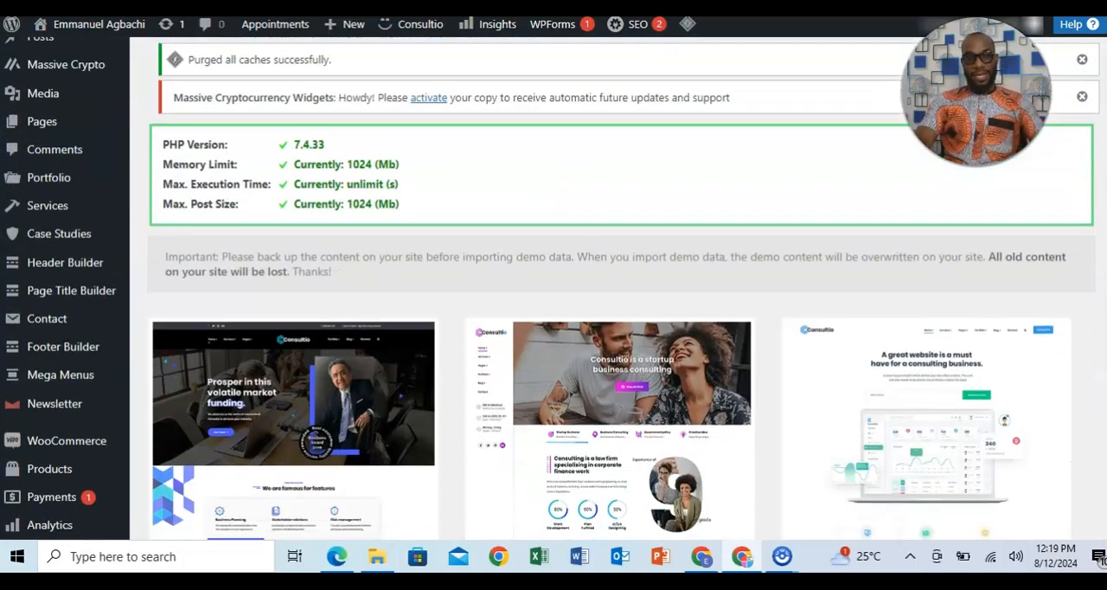
scroll(553, 285, "down", 1)
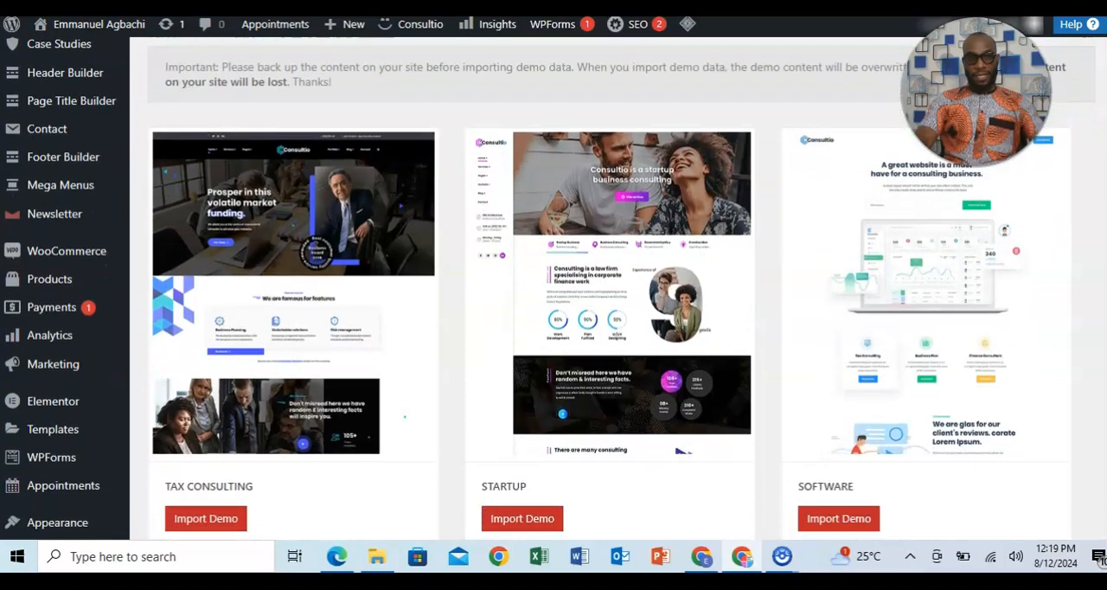
scroll(605, 285, "down", 3)
scroll(605, 285, "up", 8)
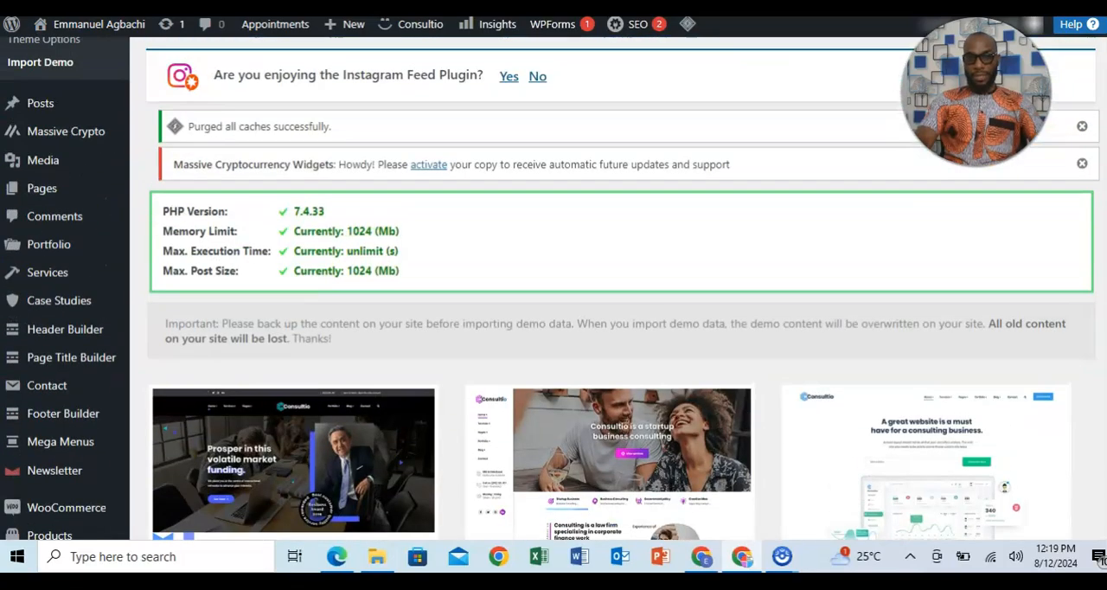
scroll(606, 286, "up", 3)
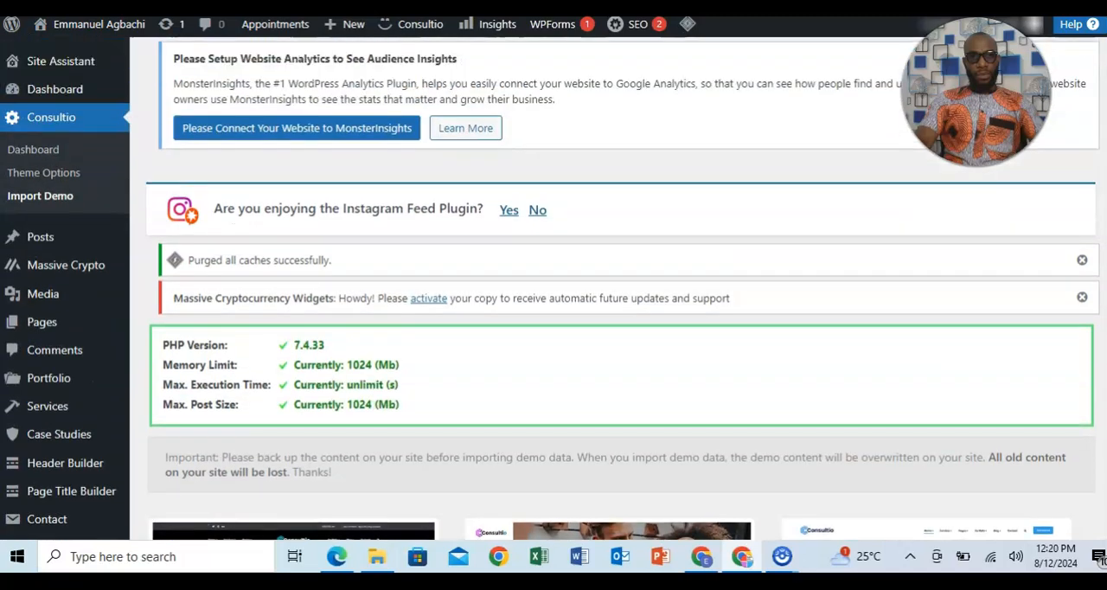
scroll(605, 285, "down", 1)
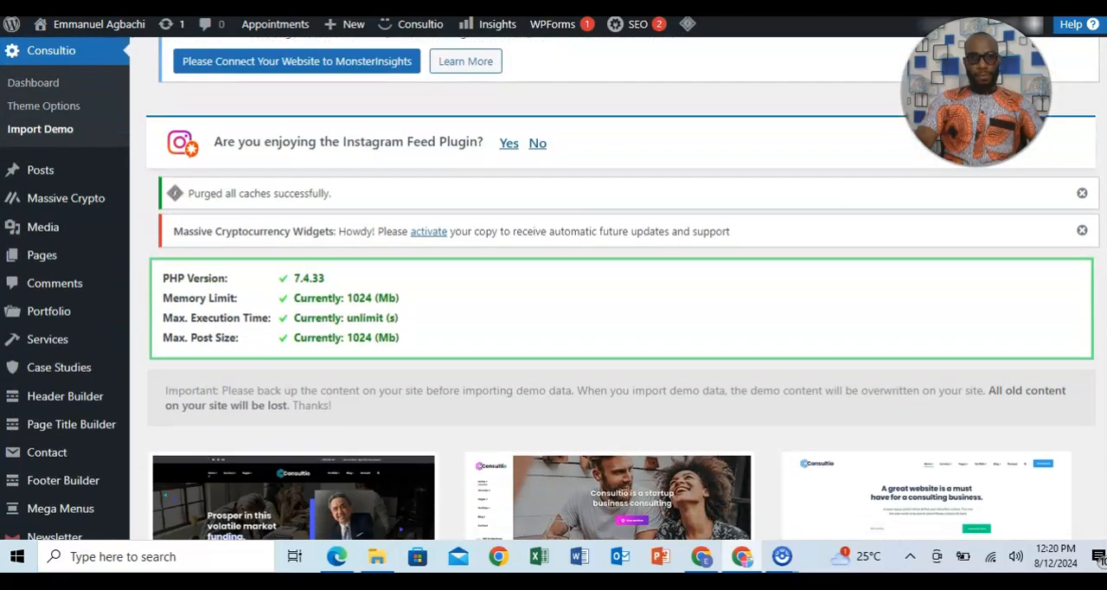
scroll(605, 286, "down", 15)
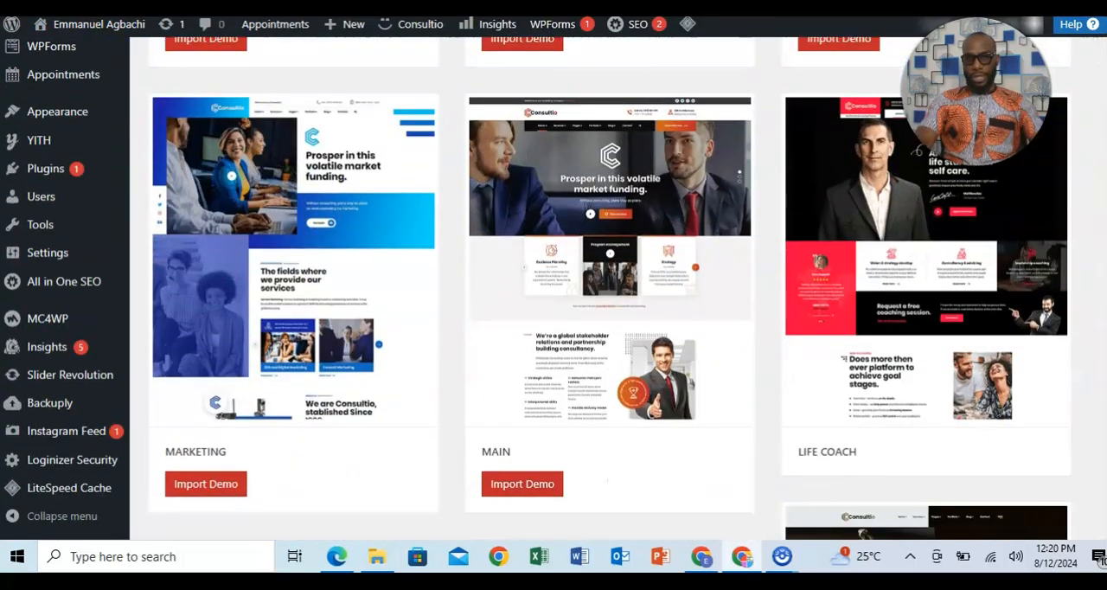
scroll(880, 275, "down", 2)
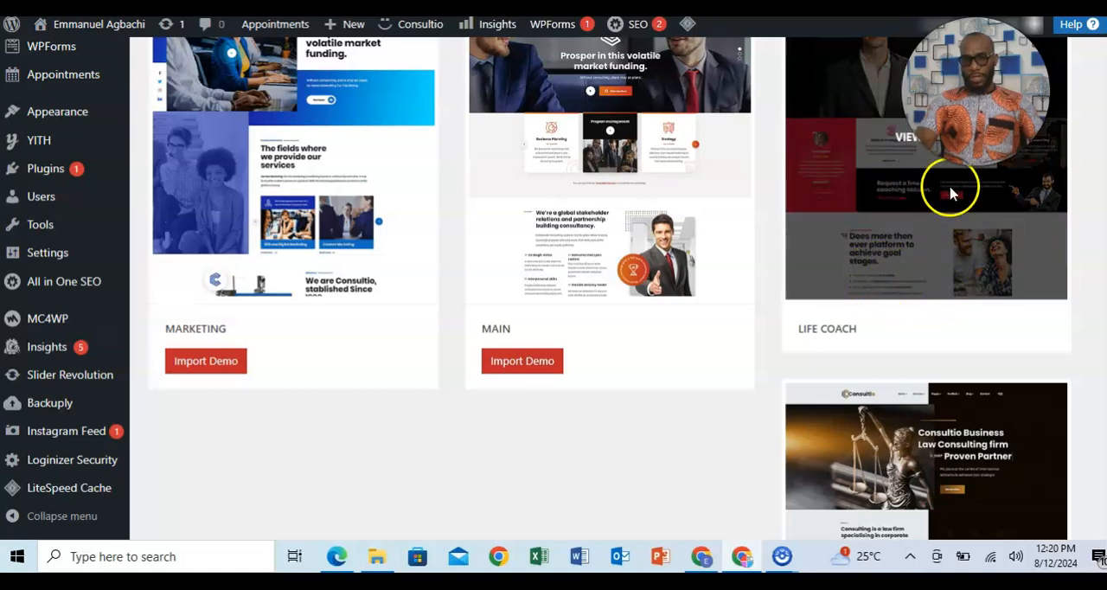
scroll(1097, 173, "down", 2)
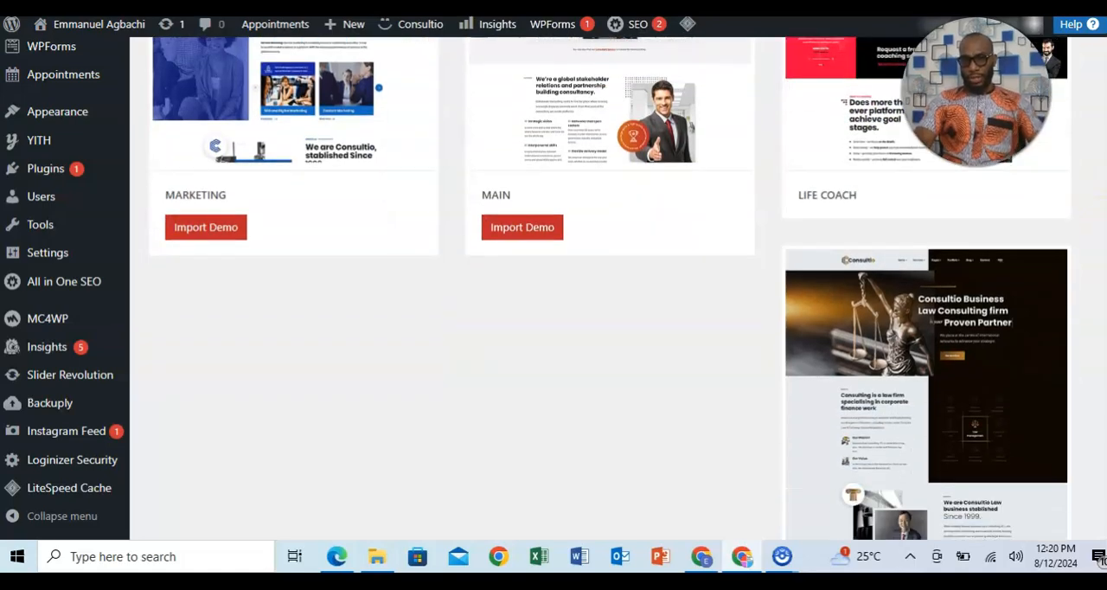
scroll(606, 285, "up", 15)
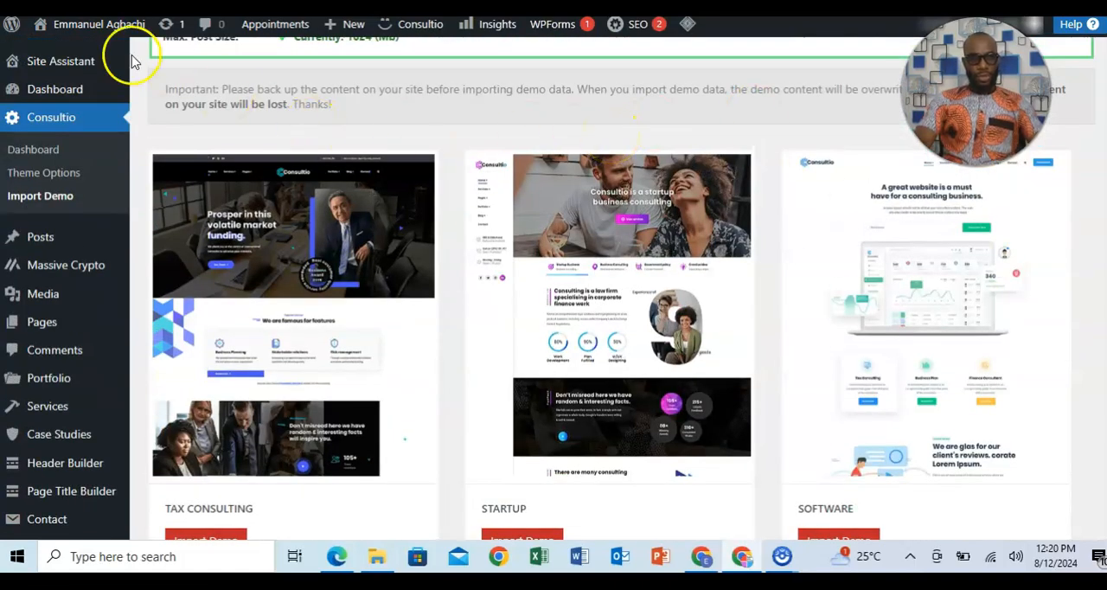
Visit the live site from the WordPress admin and dismiss the newsletter subscription popup.
mouse_move(61, 26)
left_click(58, 60)
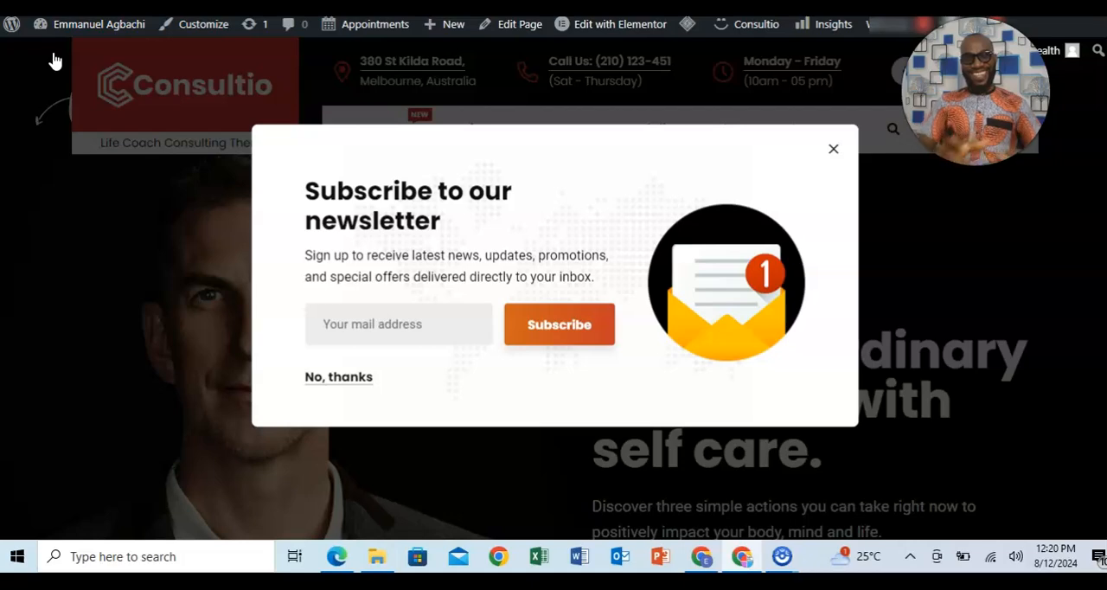
left_click(832, 149)
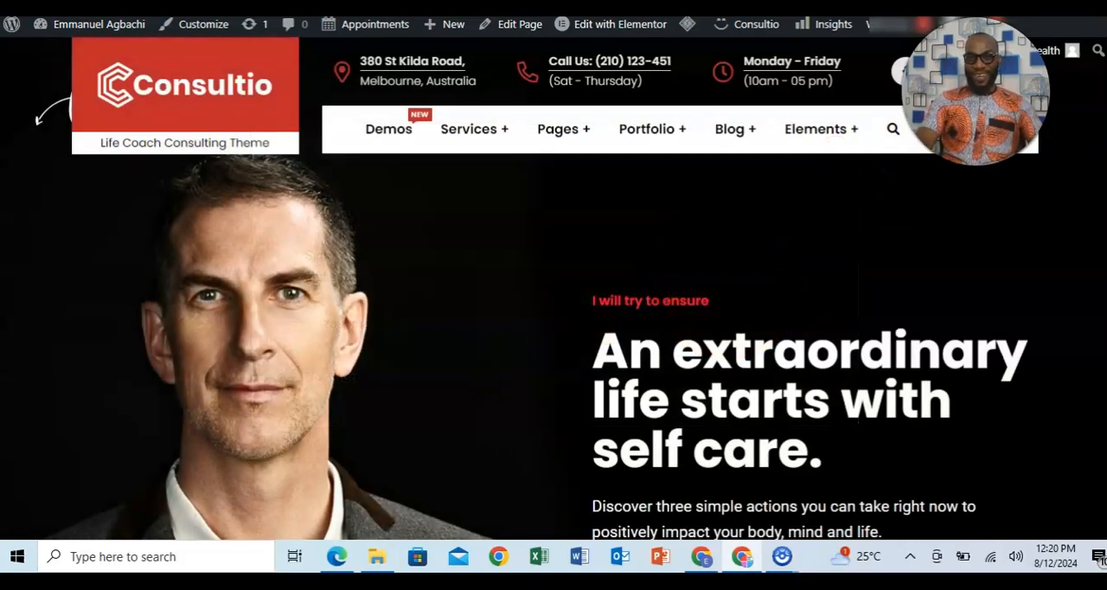
Examine the imported Life Coach home page, from the header and hero section to the contact details.
scroll(553, 320, "down", 15)
scroll(553, 320, "down", 15)
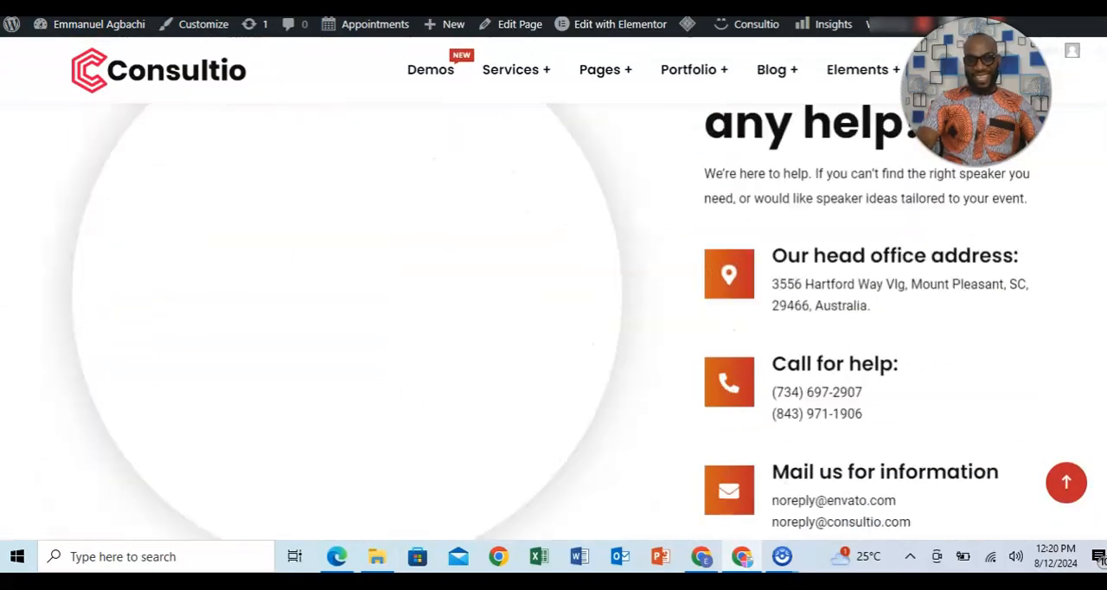
scroll(554, 320, "down", 5)
scroll(553, 320, "up", 15)
scroll(554, 320, "up", 15)
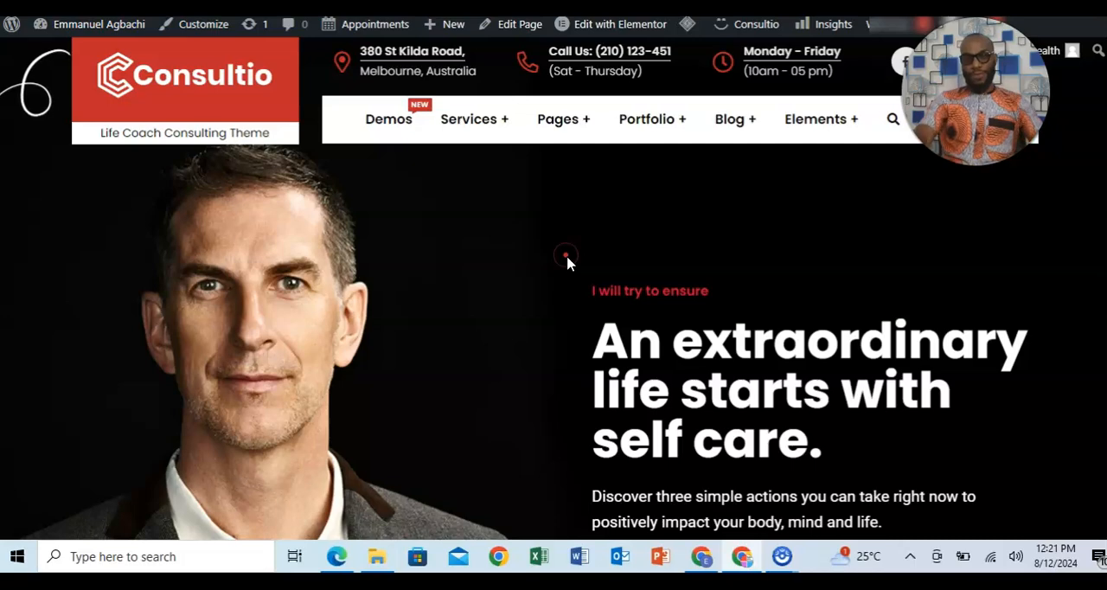
scroll(553, 286, "down", 10)
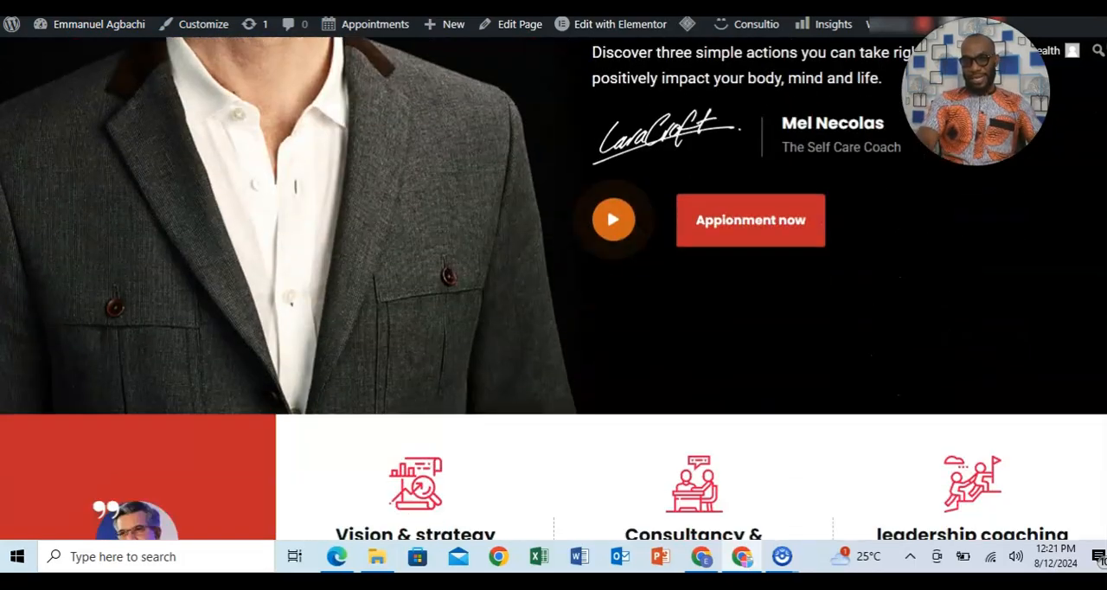
scroll(553, 286, "up", 5)
scroll(553, 285, "up", 5)
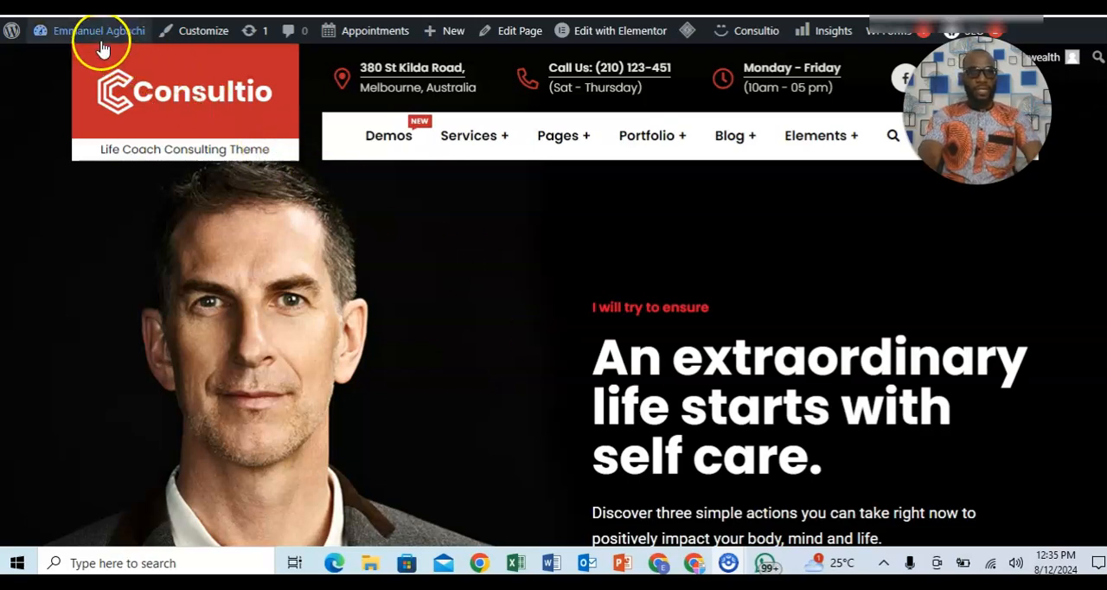
Return from the live site to the WordPress admin dashboard.
mouse_move(96, 43)
left_click(10, 33)
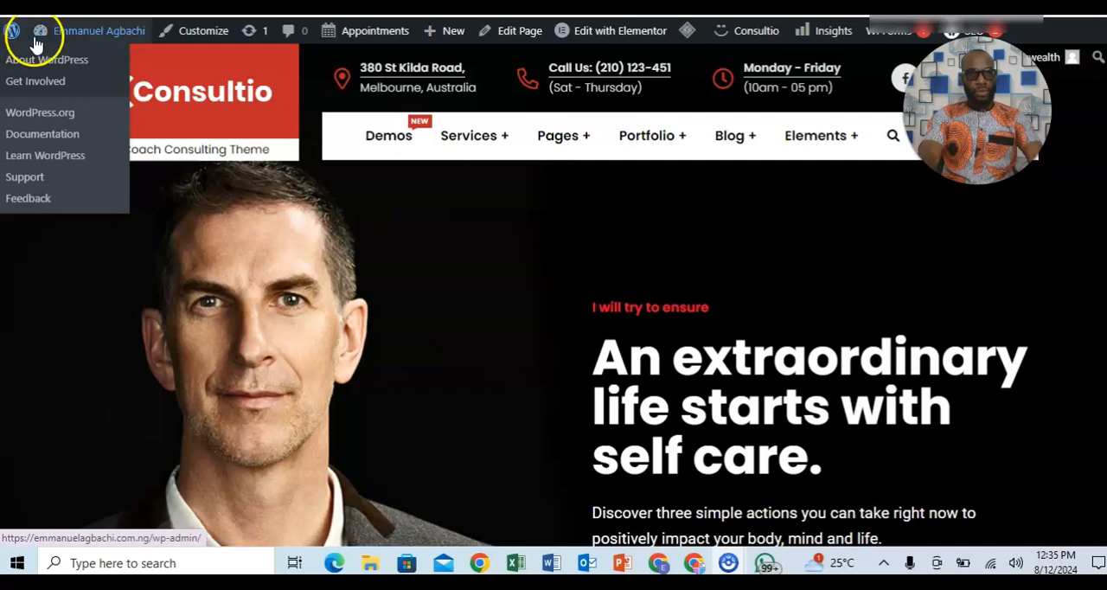
mouse_move(49, 30)
left_click(8, 32)
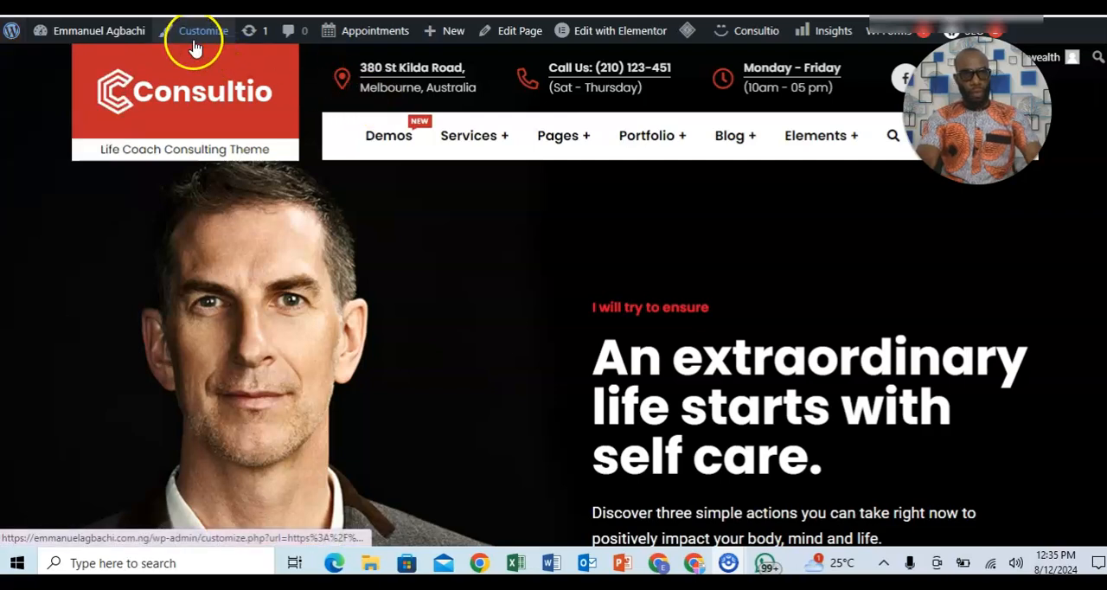
mouse_move(125, 33)
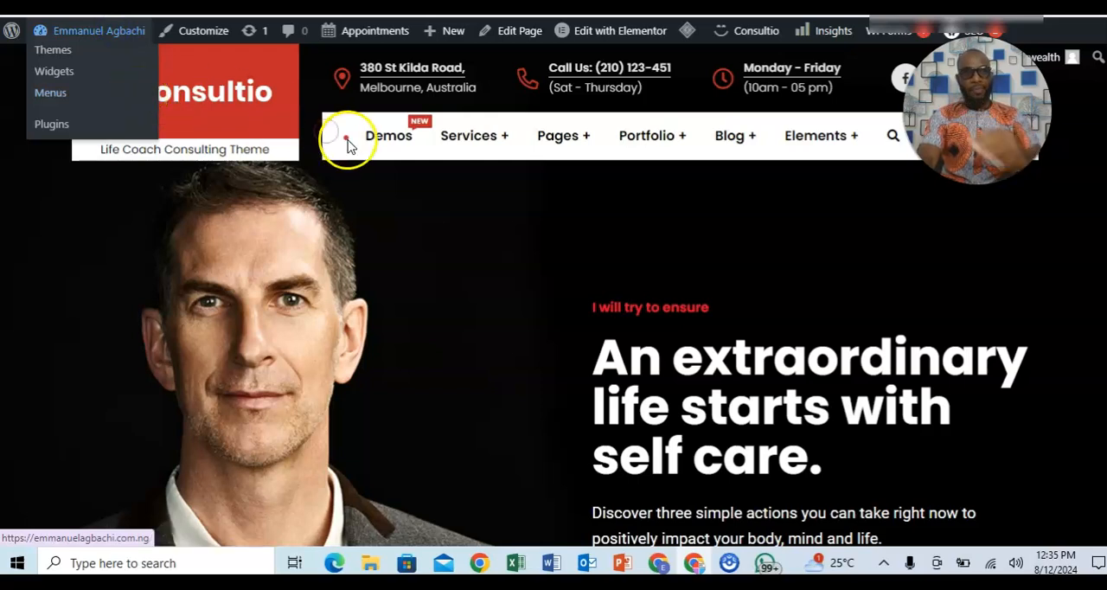
mouse_move(13, 39)
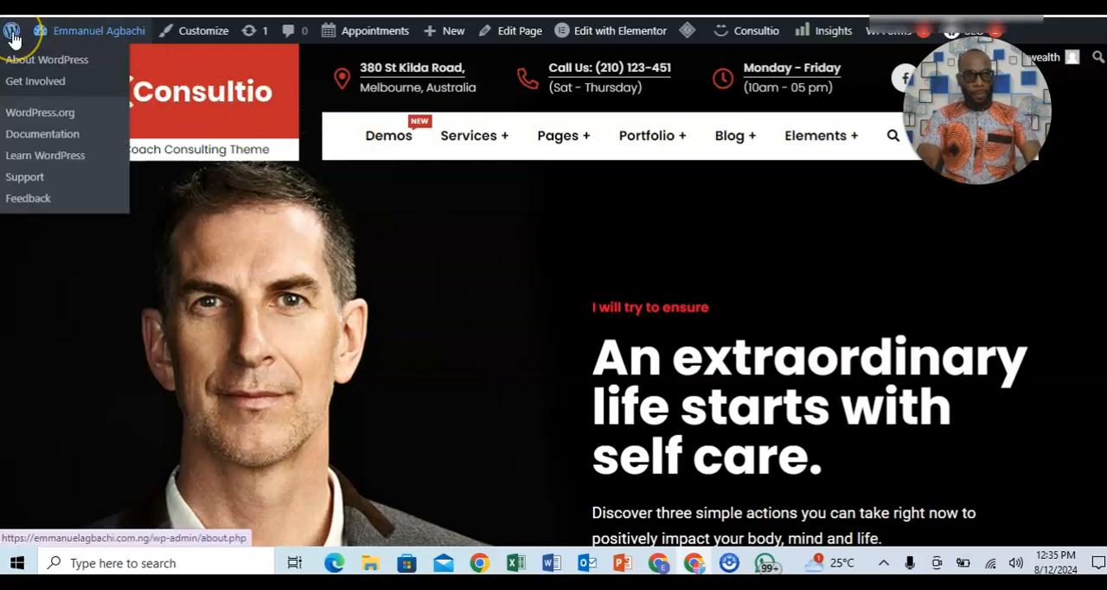
left_click(13, 39)
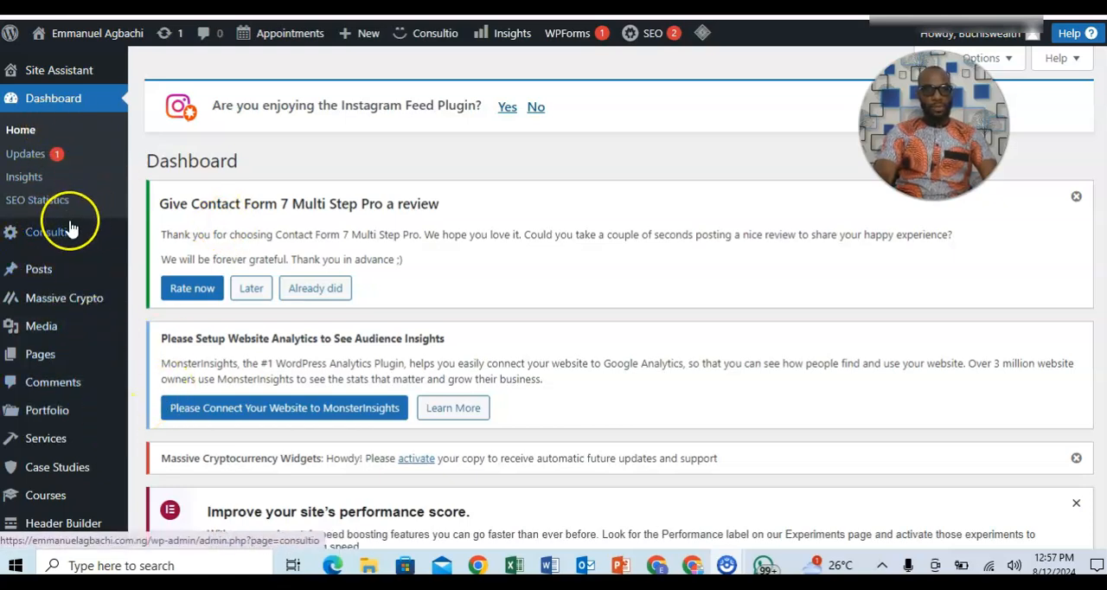
Open the Consultio theme options and remove the current favicon in the general settings.
mouse_move(50, 235)
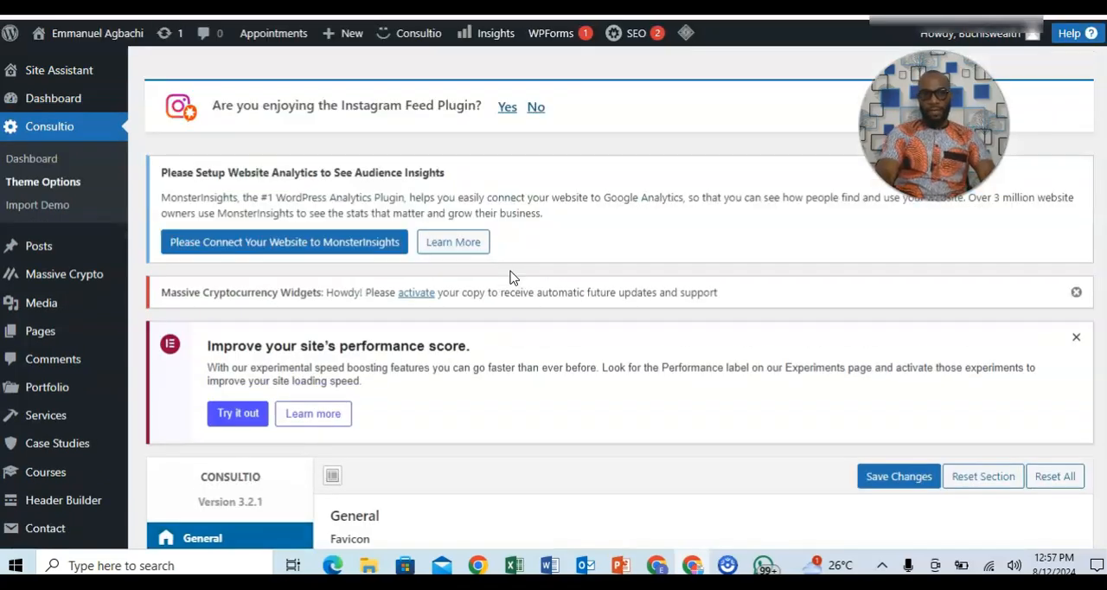
scroll(553, 296, "down", 5)
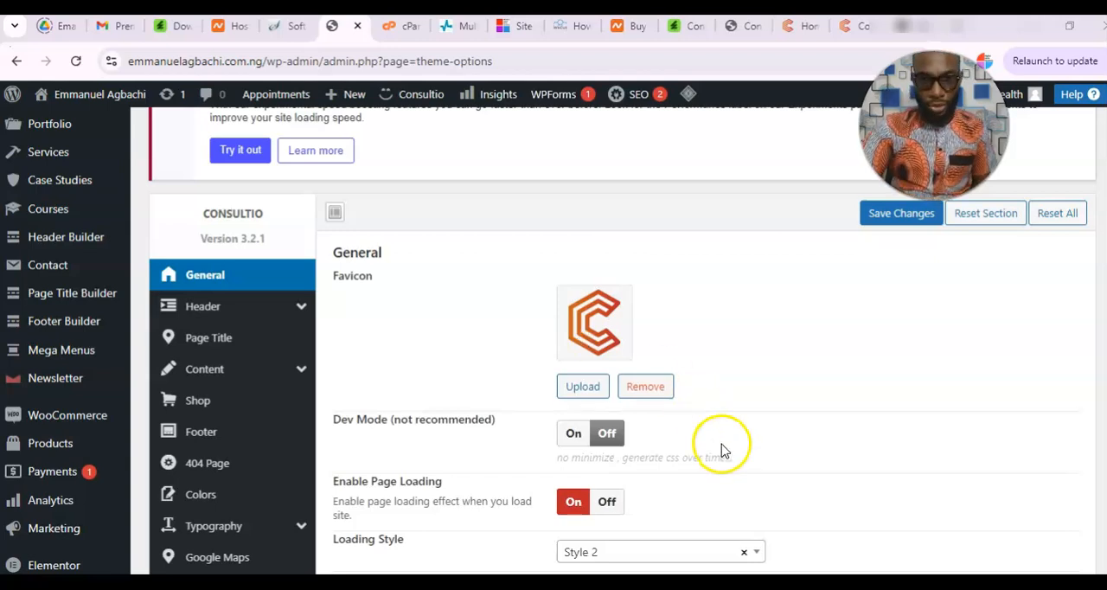
left_click(646, 387)
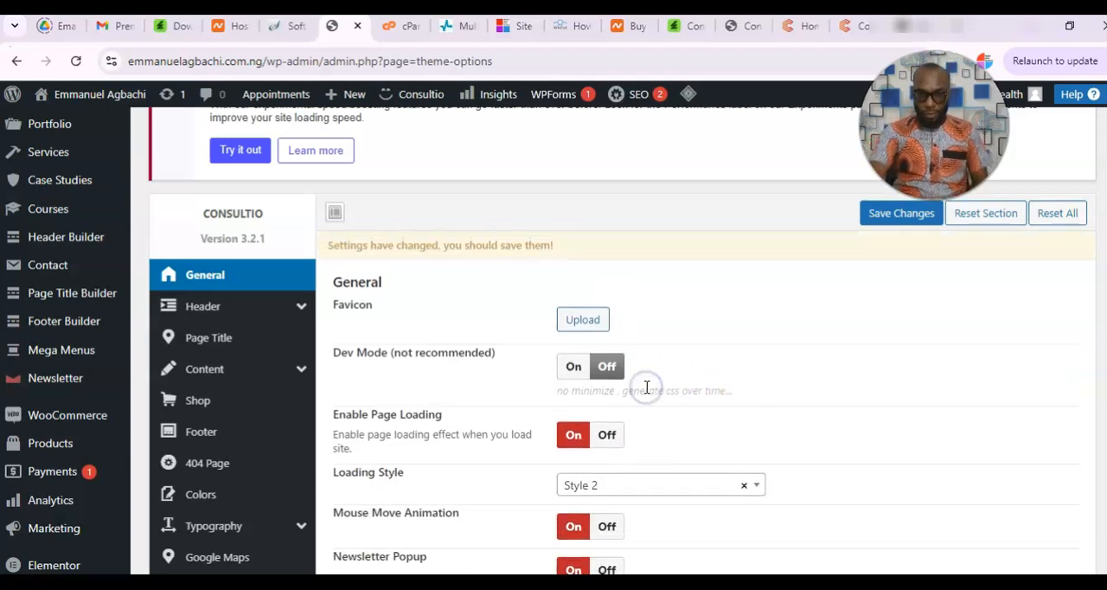
Open the media library for a new favicon, select the blue eagle image and look through the remaining media items.
left_click(571, 320)
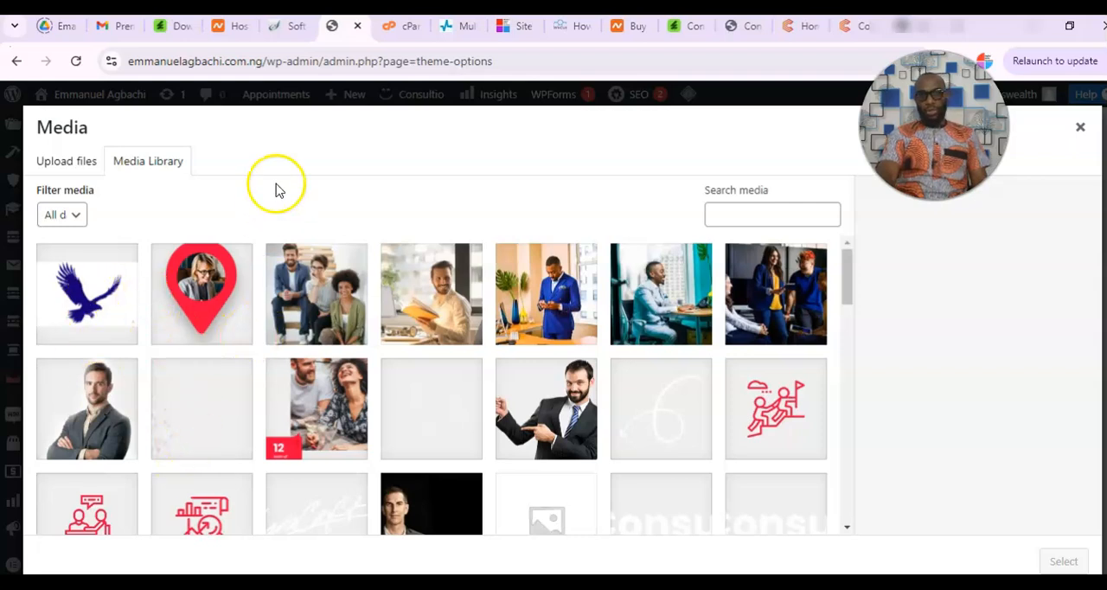
left_click(79, 304)
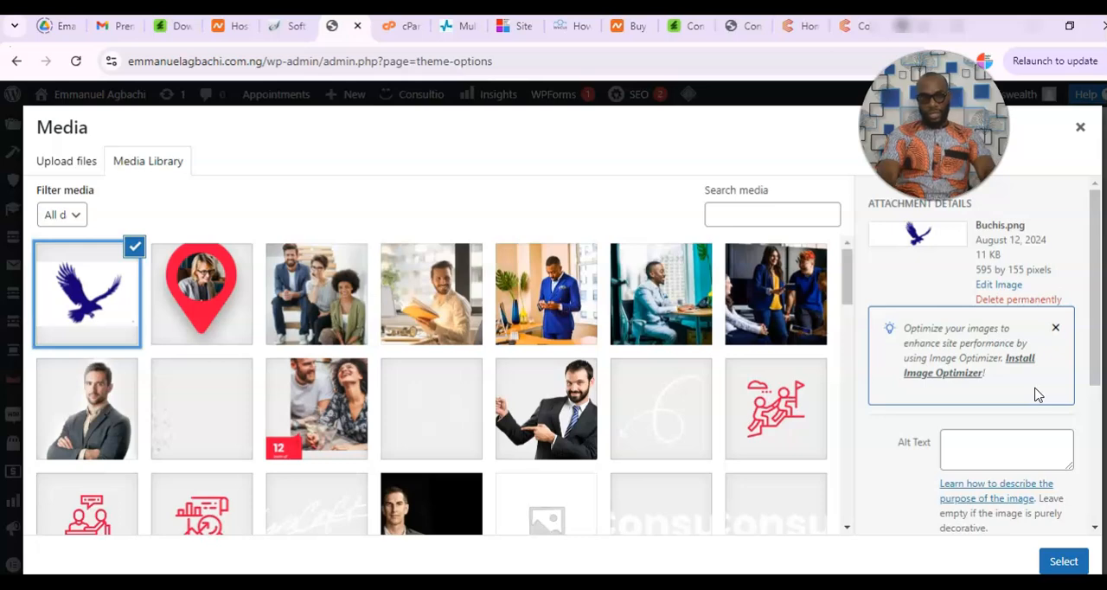
left_click_drag(847, 288, 846, 519)
left_click(441, 512)
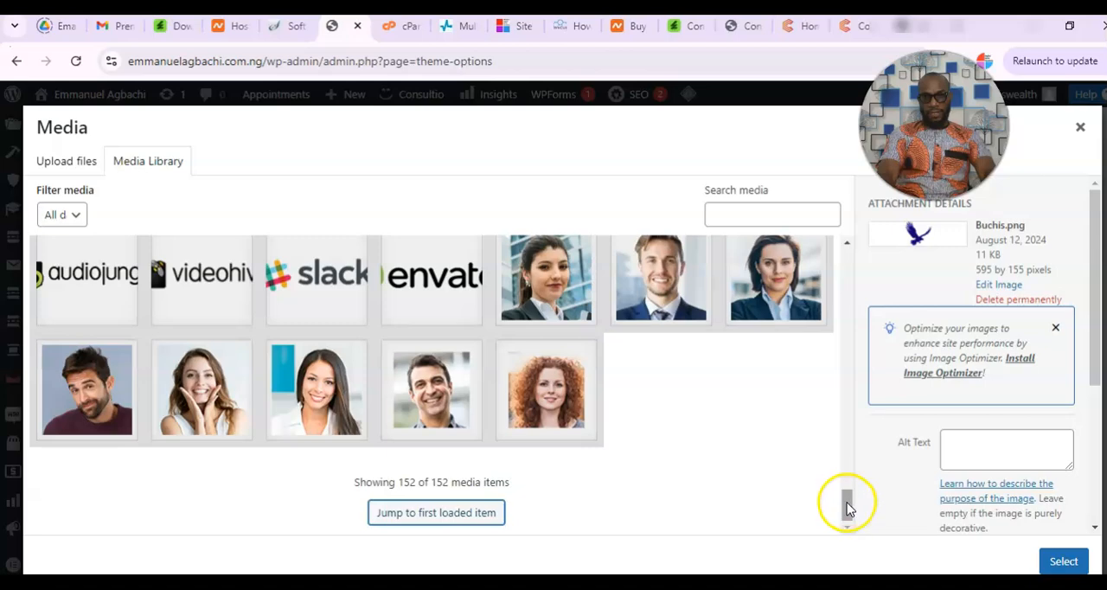
left_click_drag(846, 506, 846, 440)
left_click(437, 413)
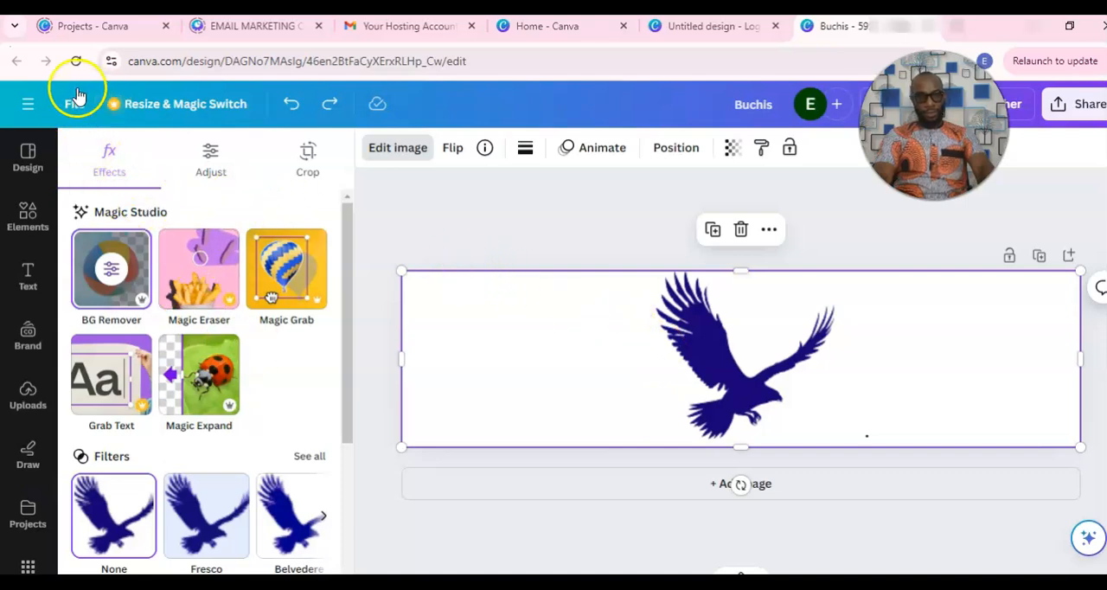
Switch to Canva and create a new custom-size design of 80 × 80 px.
left_click(27, 104)
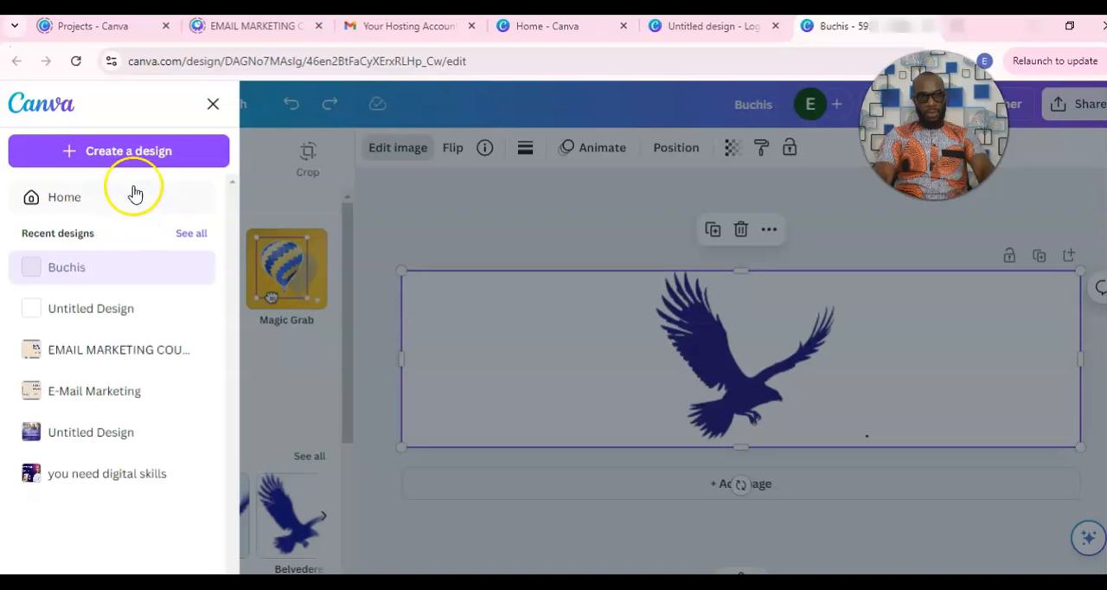
left_click(110, 158)
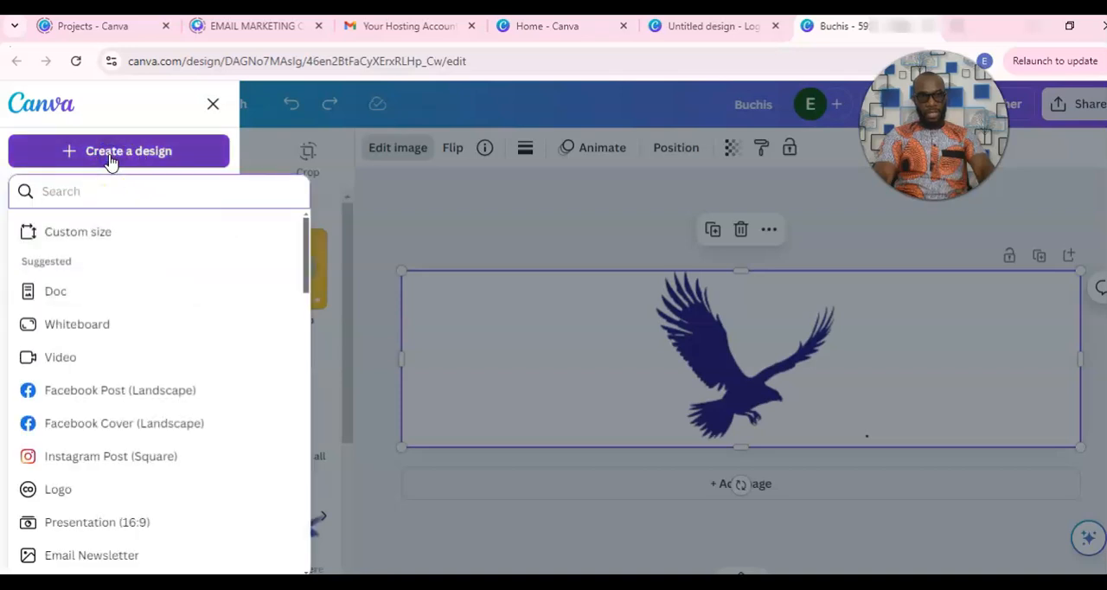
left_click(89, 231)
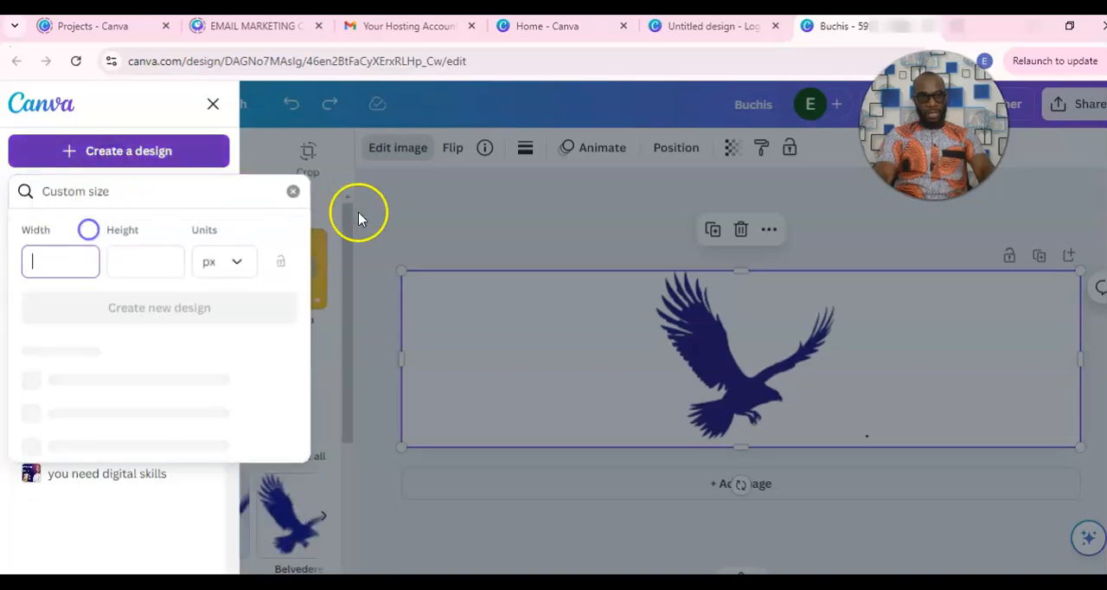
type("80")
key("Tab")
type("80")
left_click(202, 313)
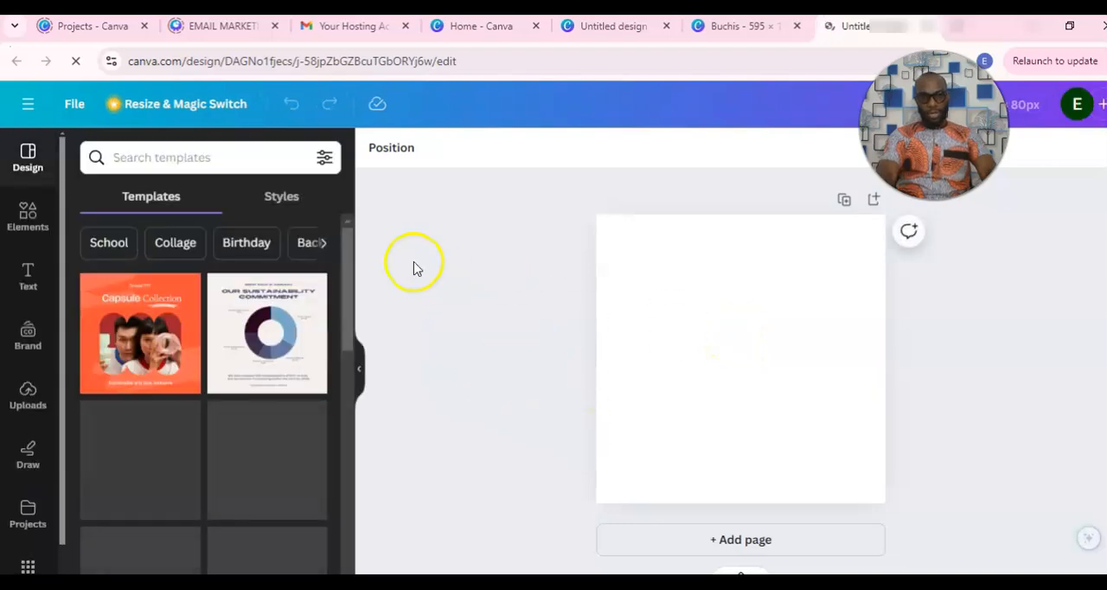
Add the recently used flying eagle graphic to the blank canvas and enlarge it to fill most of the page.
left_click(34, 235)
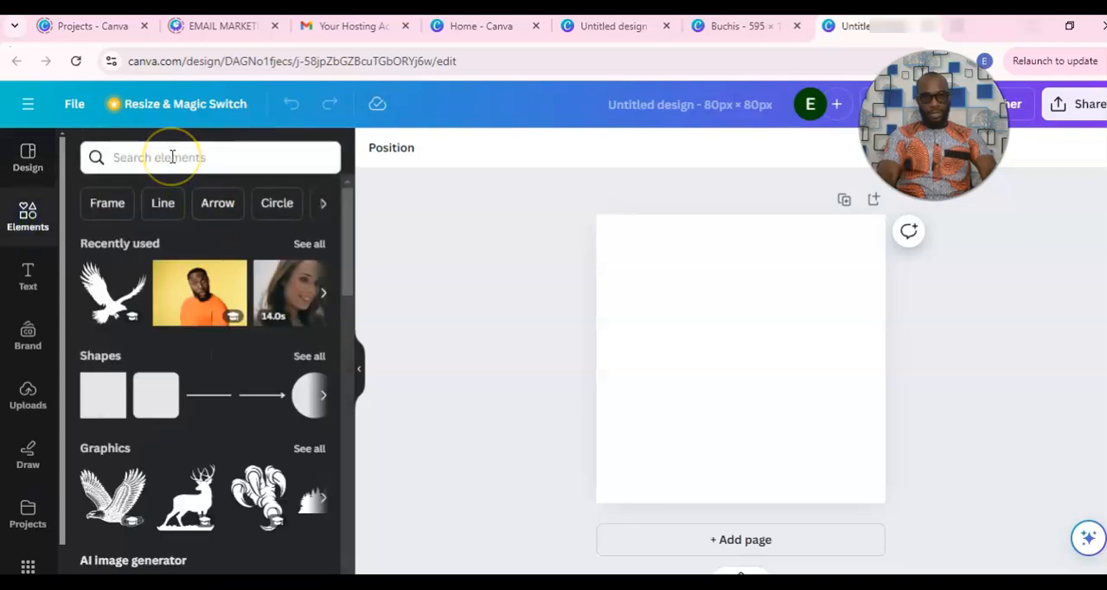
left_click(100, 312)
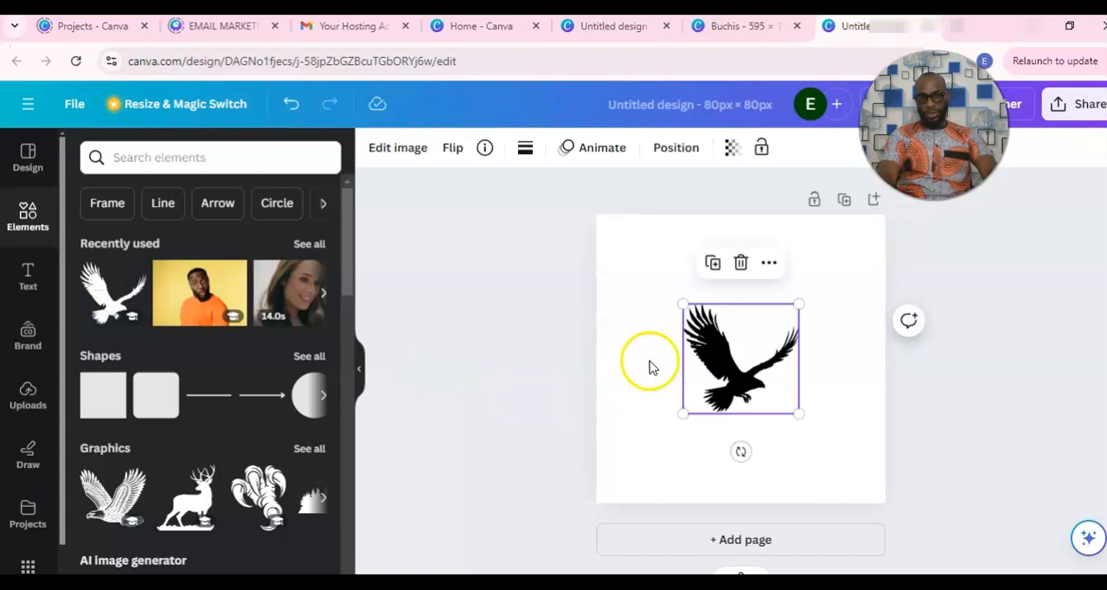
left_click_drag(683, 304, 648, 271)
left_click_drag(798, 415, 831, 445)
left_click_drag(644, 264, 620, 239)
left_click_drag(831, 444, 855, 468)
left_click_drag(856, 250, 865, 240)
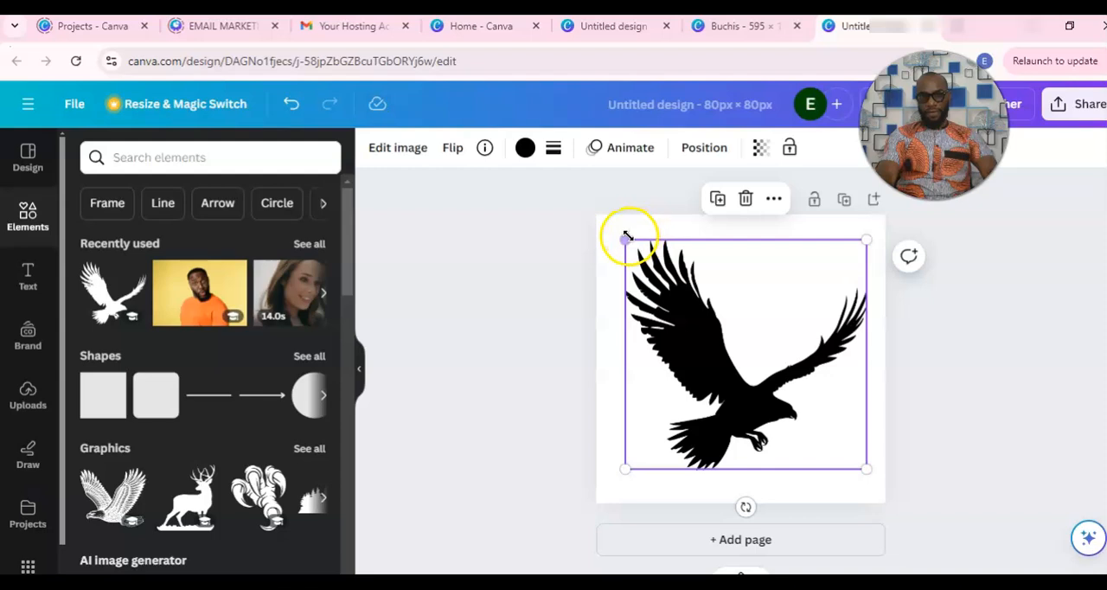
Enlarge the eagle graphic from its corners and reposition it so that it fills nearly the whole 80 × 80 px page.
left_click_drag(624, 238, 612, 228)
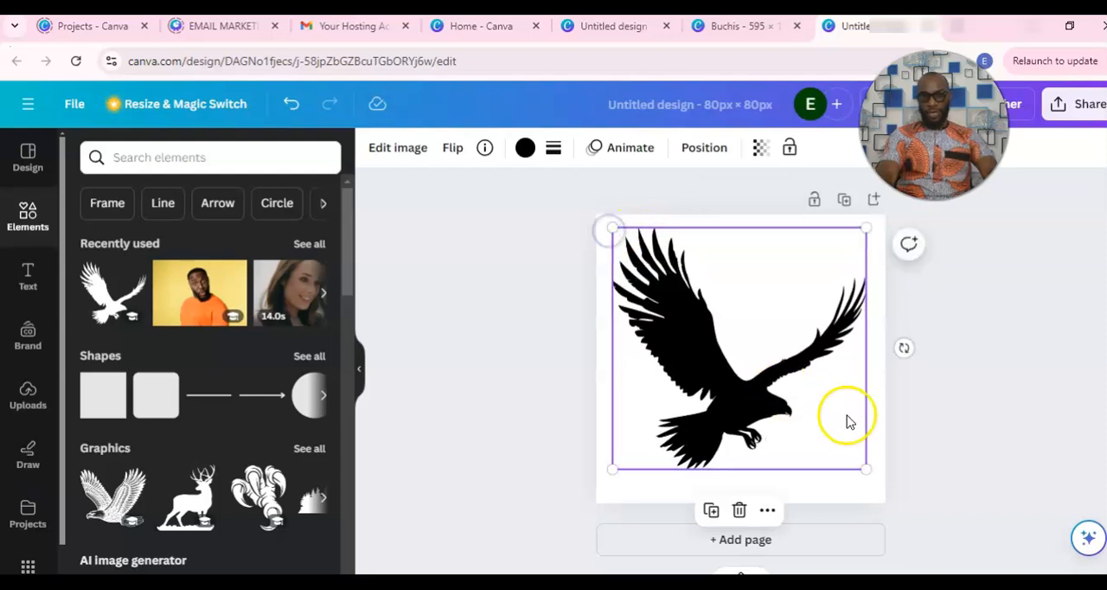
left_click_drag(865, 467, 873, 498)
left_click_drag(804, 451, 798, 455)
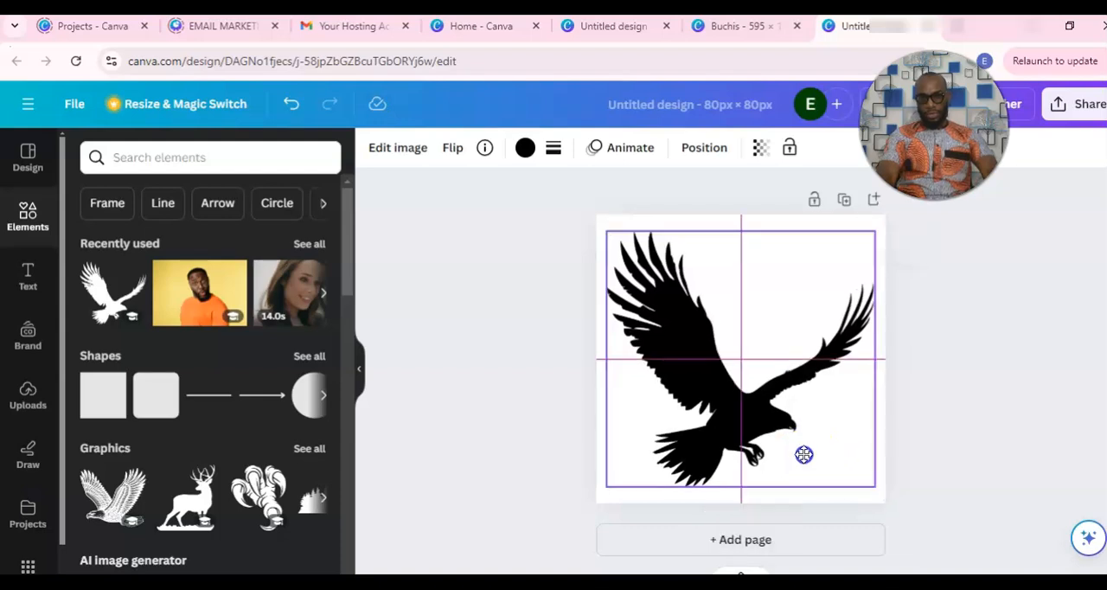
left_click_drag(874, 484, 885, 497)
left_click_drag(606, 231, 601, 226)
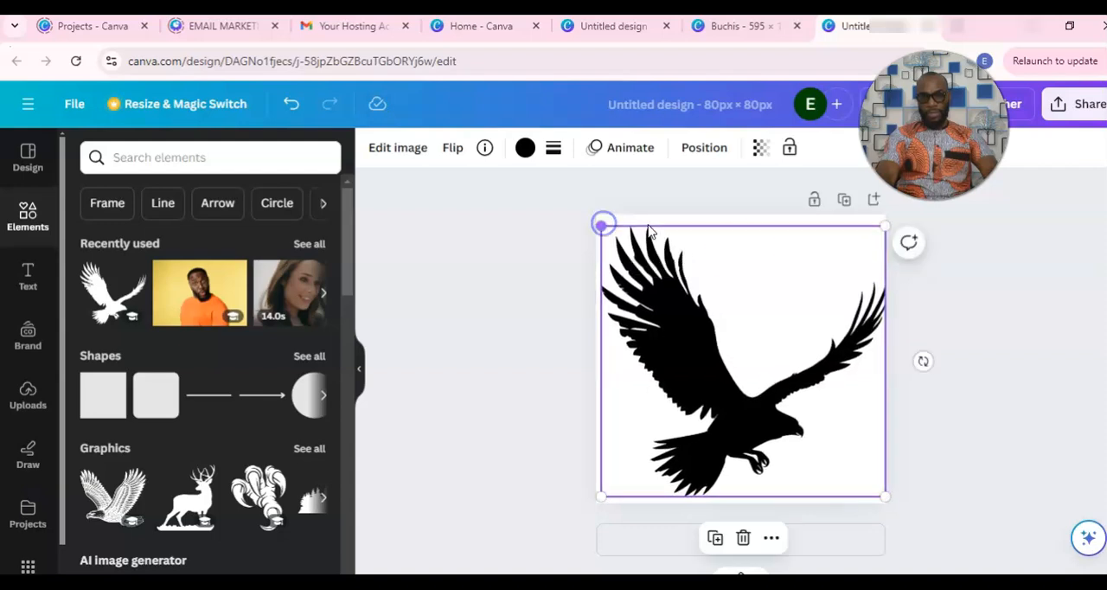
left_click(954, 344)
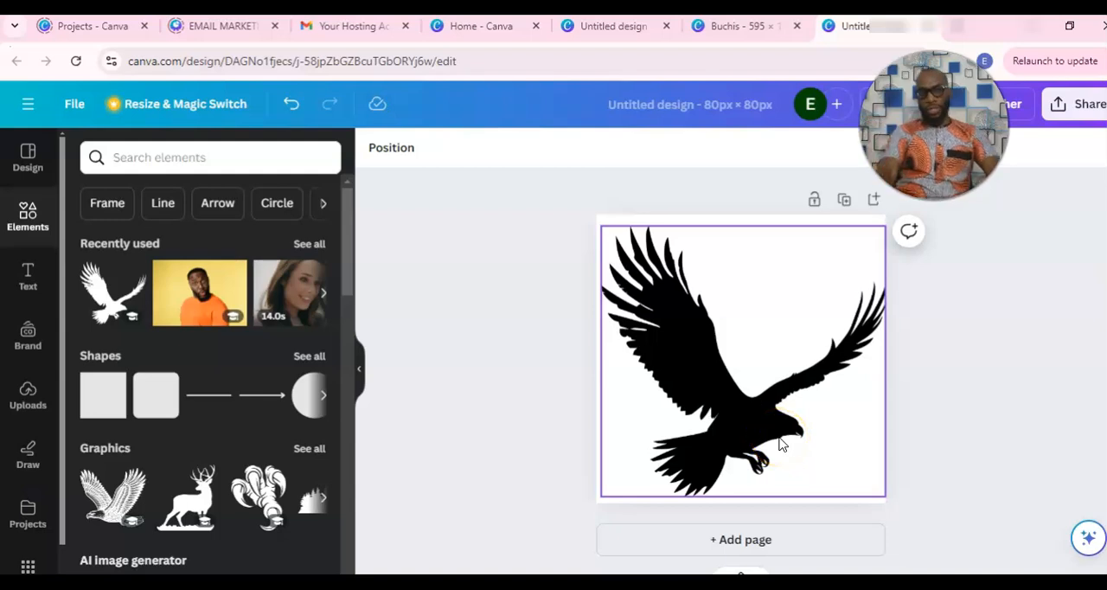
Recolour the eagle graphic dark navy blue using the swatches of the Brand Kit.
left_click(758, 403)
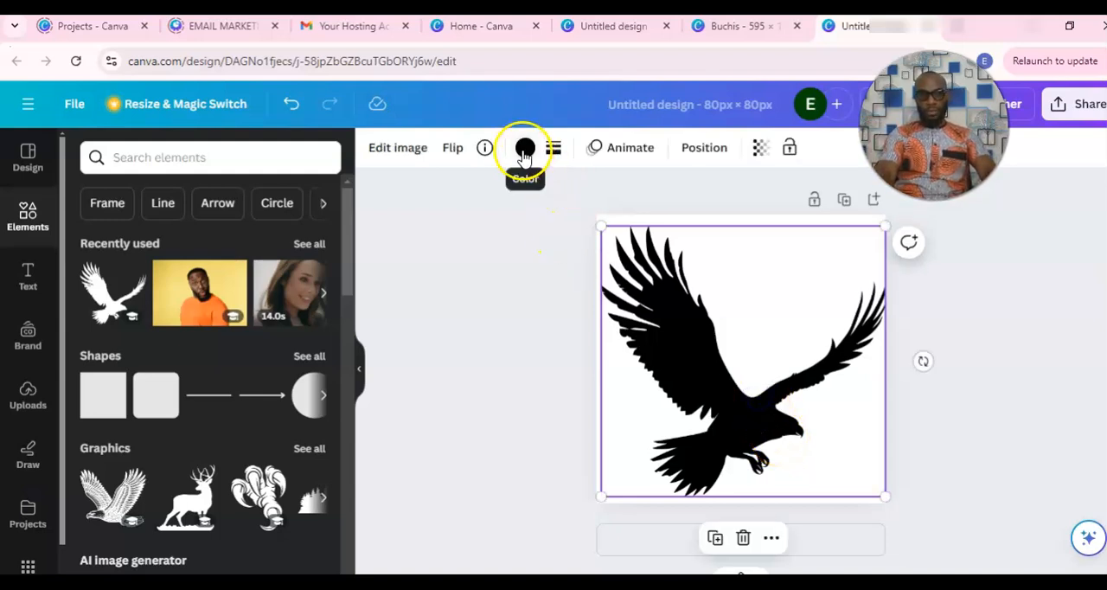
left_click(523, 148)
left_click(224, 516)
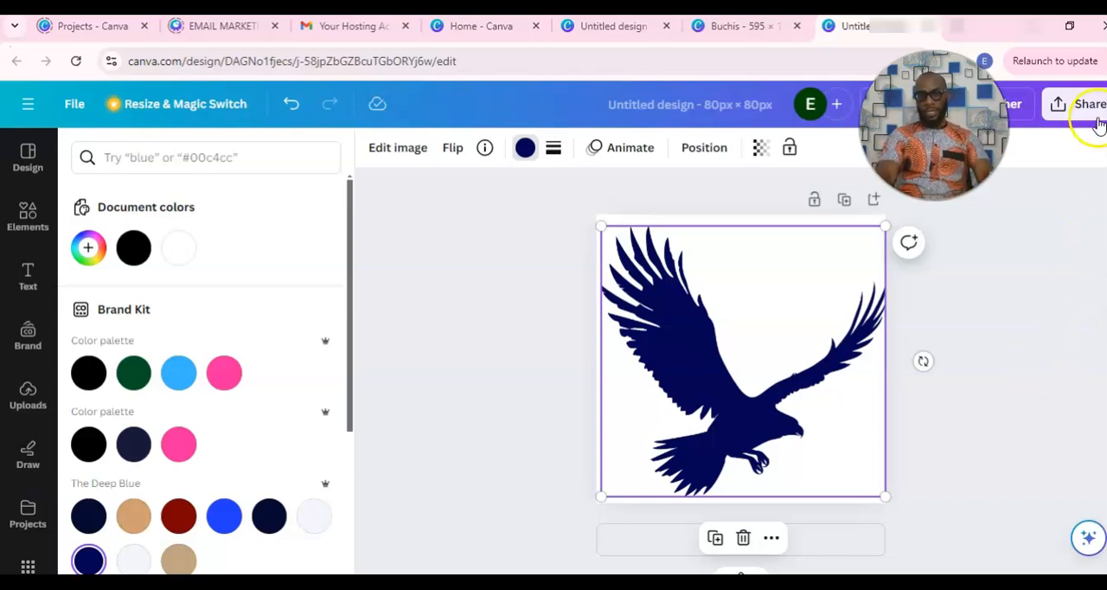
Try to download the eagle-only design as a PNG at 80 × 80 px.
left_click(1064, 103)
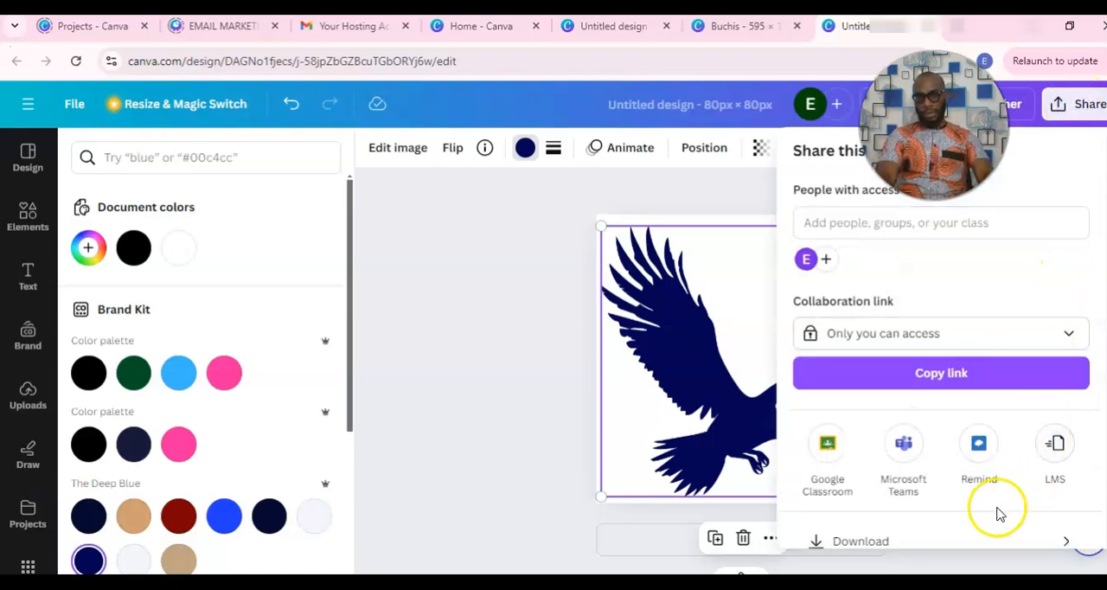
left_click(914, 538)
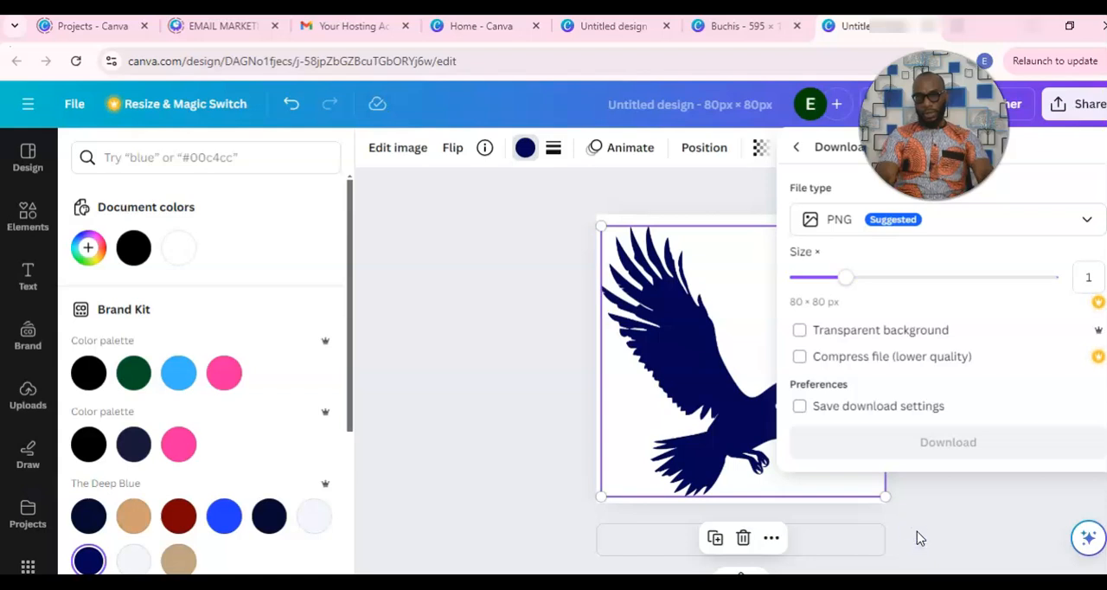
left_click(895, 443)
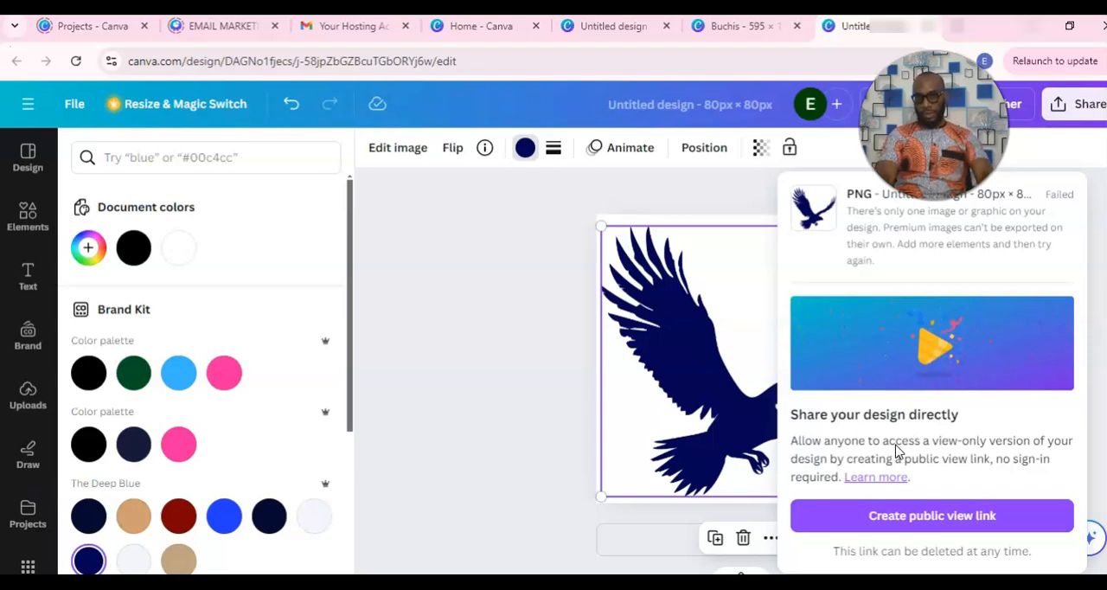
left_click(674, 454)
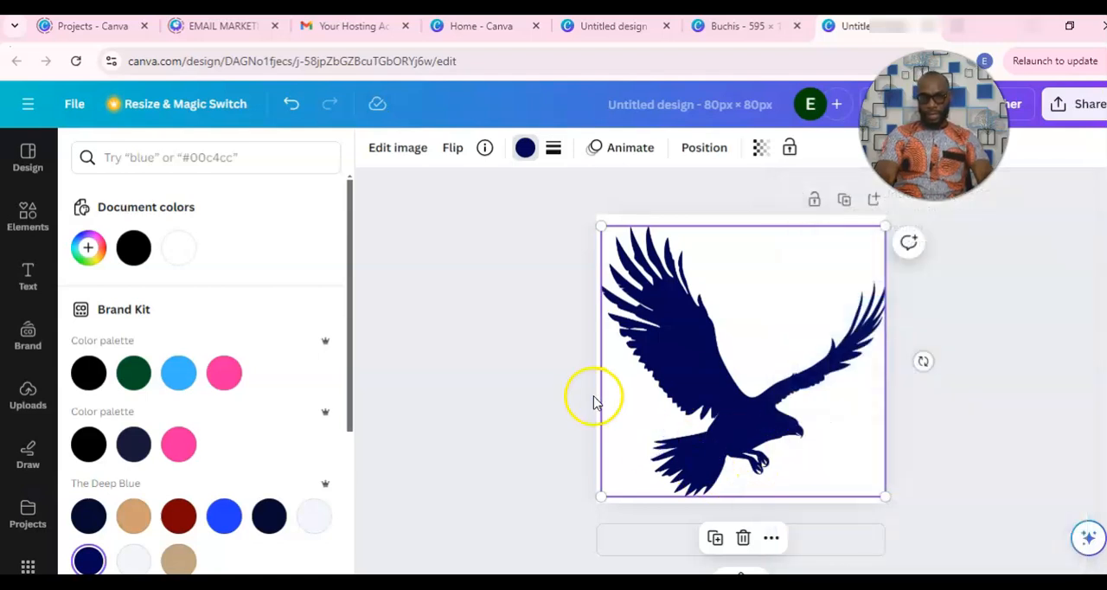
Add a subheading text box, move it below the eagle's head near the page corner and replace its text with a single period.
left_click(28, 281)
left_click(193, 403)
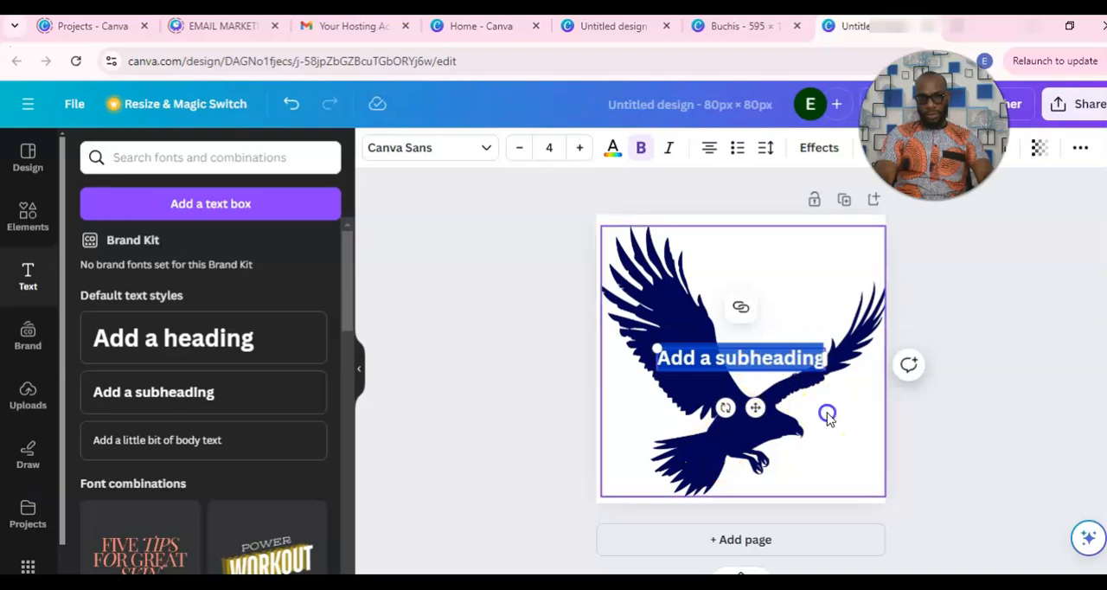
left_click(749, 372)
left_click_drag(749, 371, 822, 481)
double_click(822, 480)
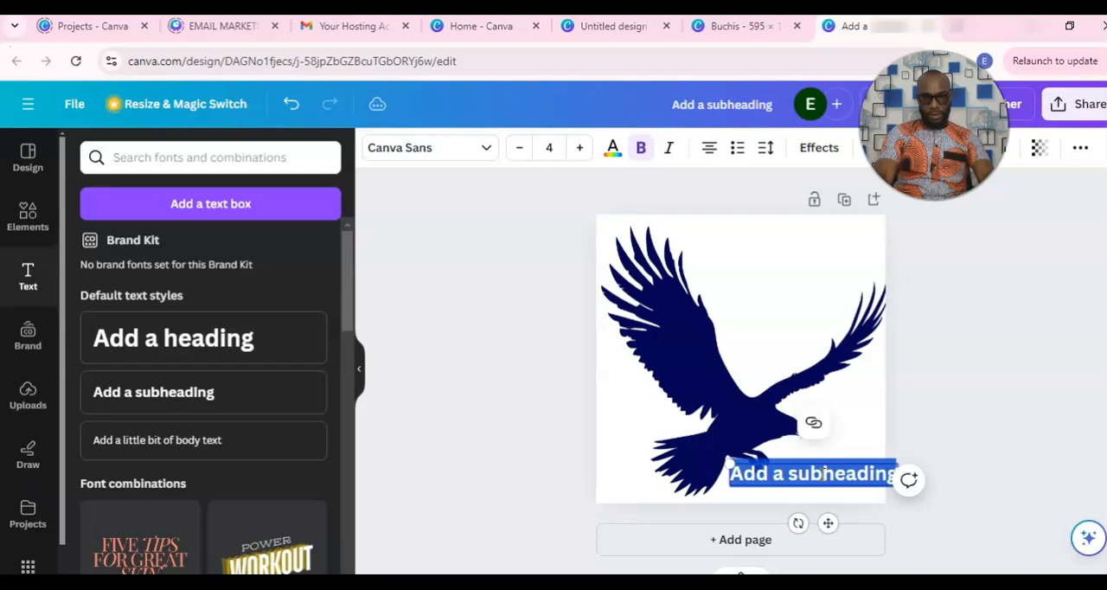
key("BackSpace")
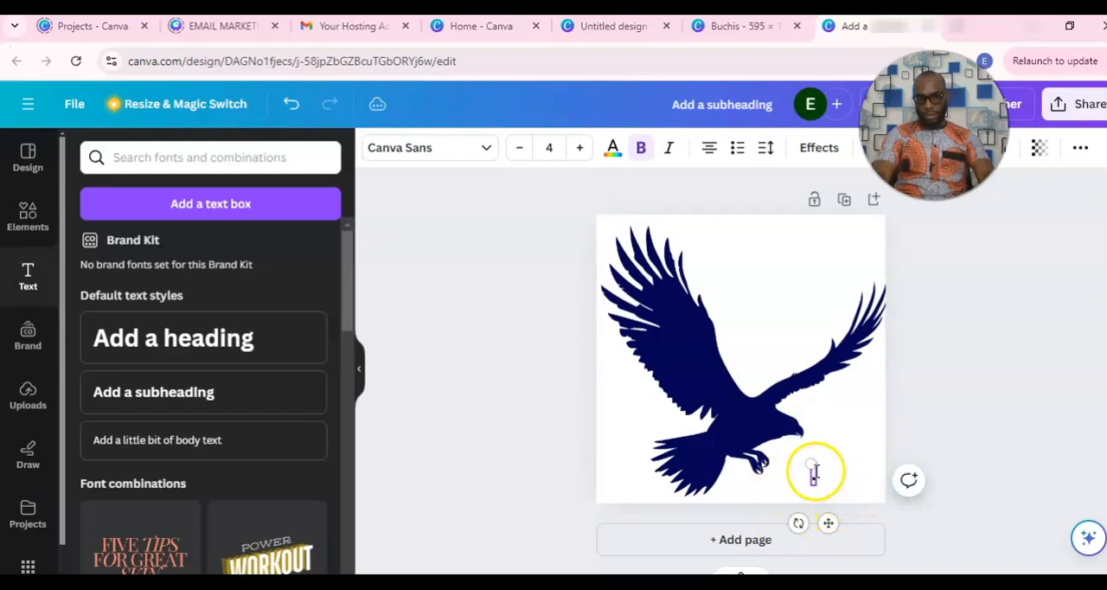
left_click(838, 480)
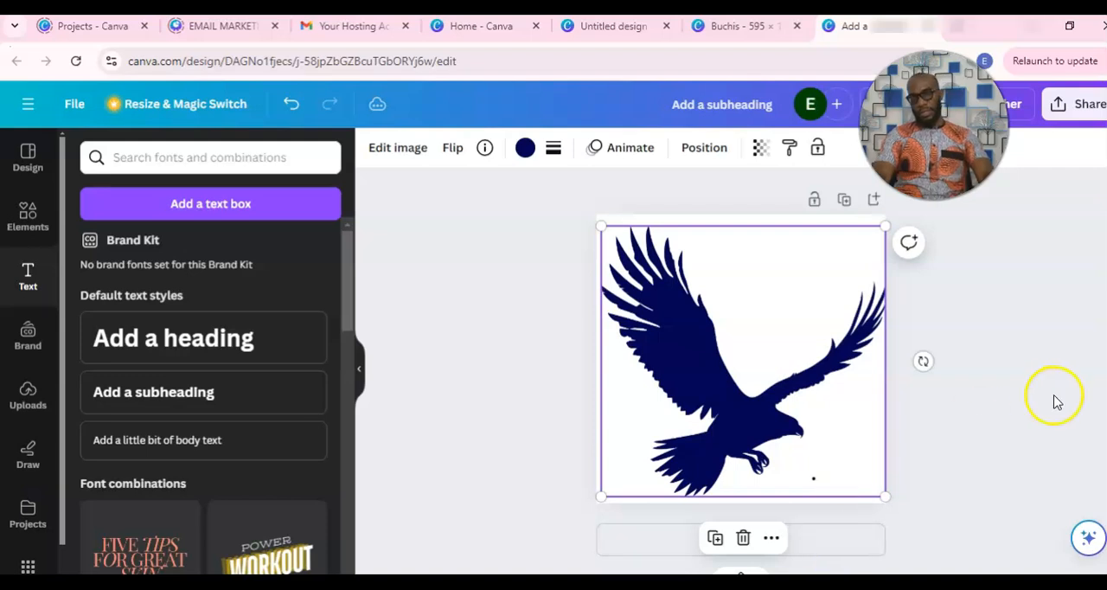
Download the design with the added dot as a PNG at 80 × 80 px.
left_click(1068, 104)
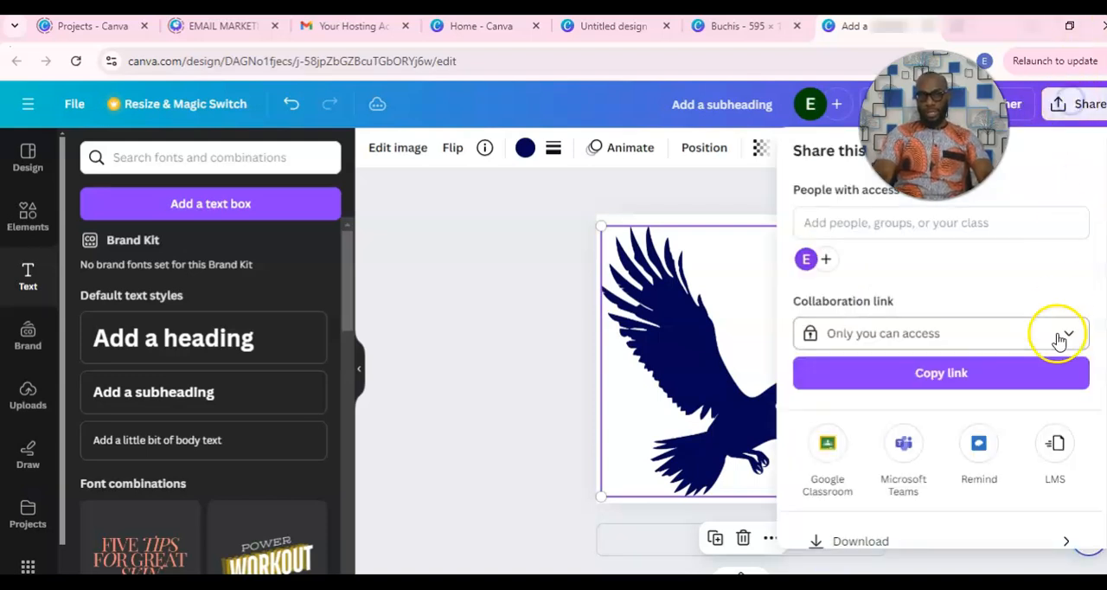
left_click(908, 537)
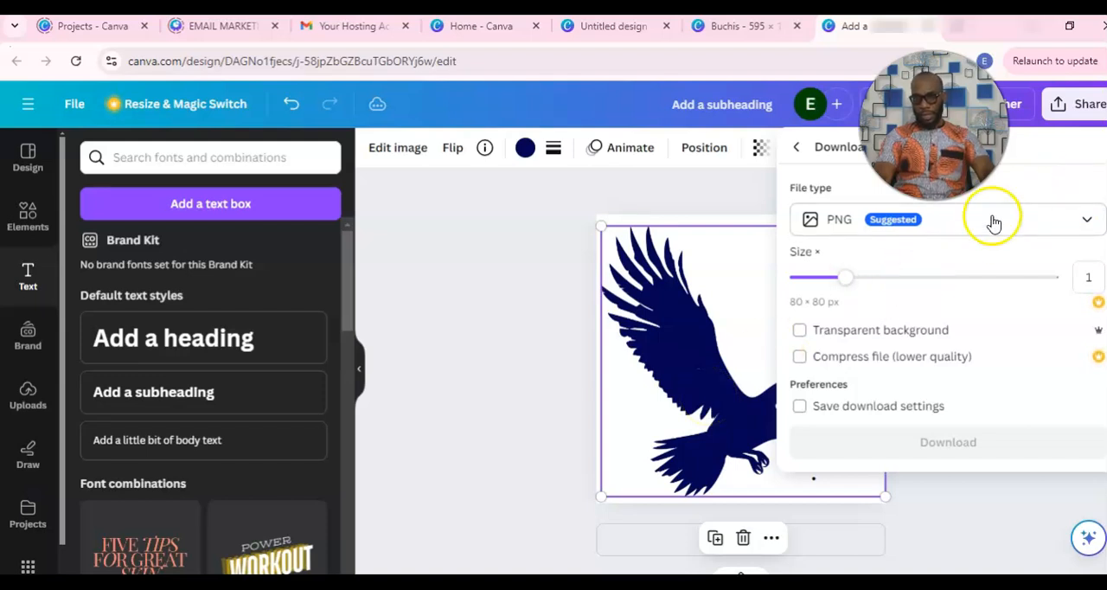
left_click(475, 356)
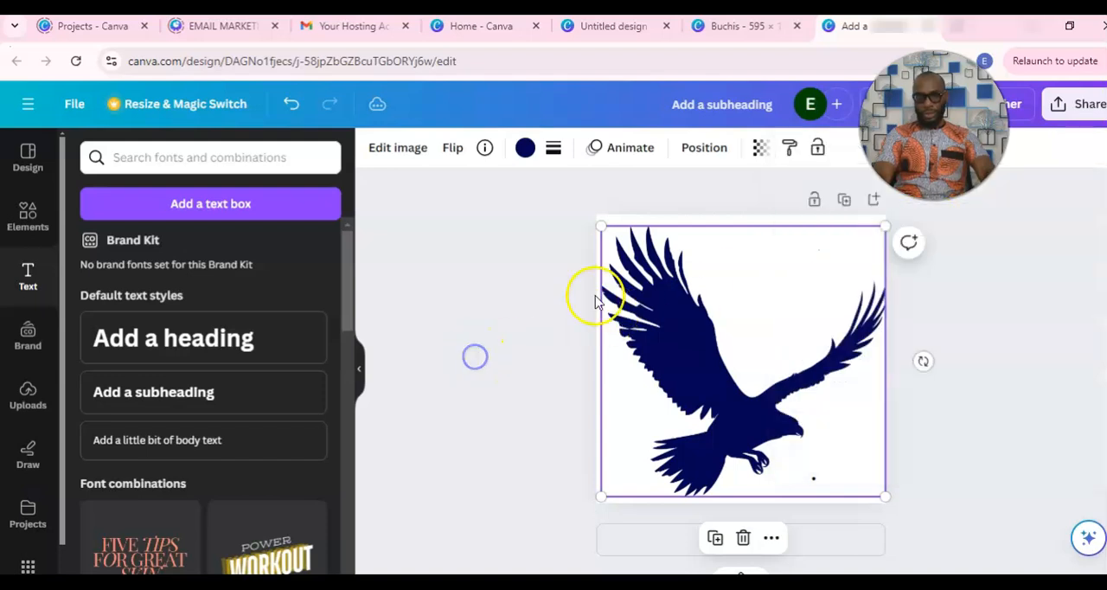
left_click(1068, 103)
left_click(880, 533)
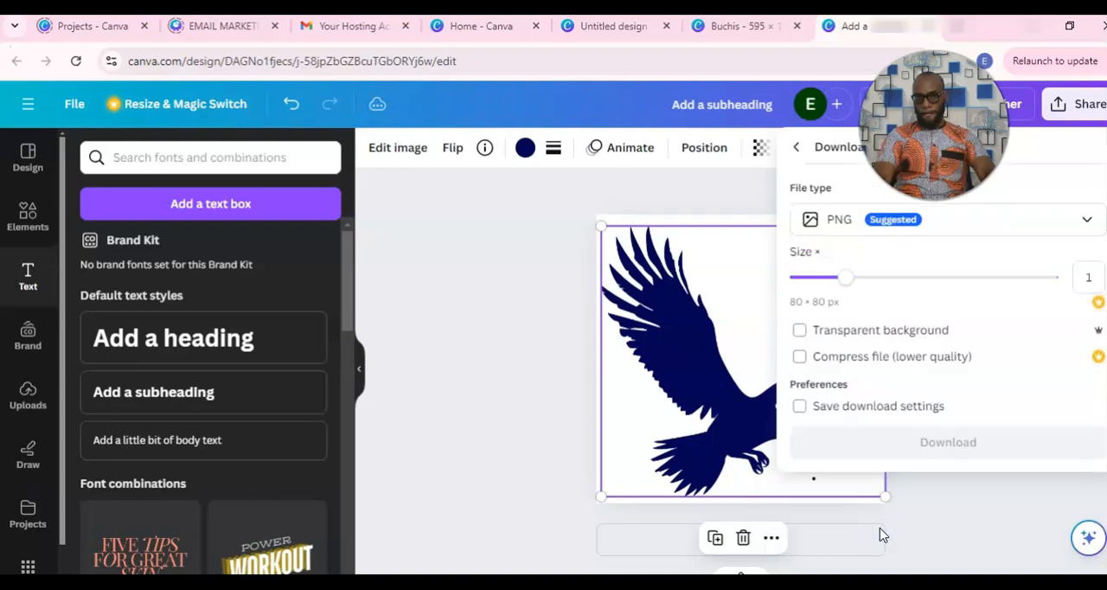
left_click(877, 448)
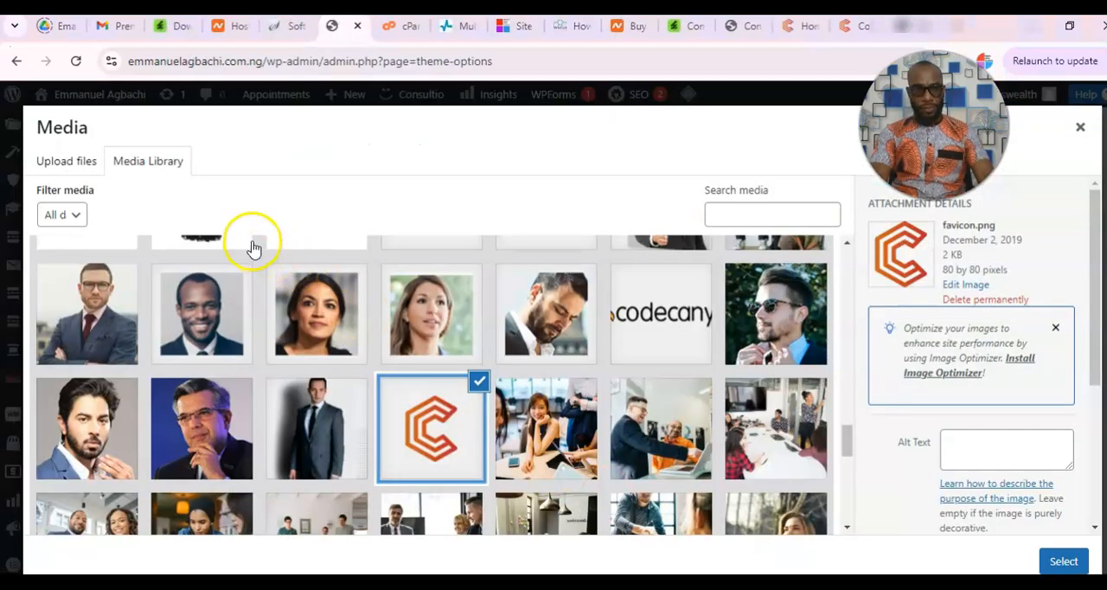
Upload the "Add a subheading" image from Downloads, use it as the favicon and save the theme options.
left_click(86, 158)
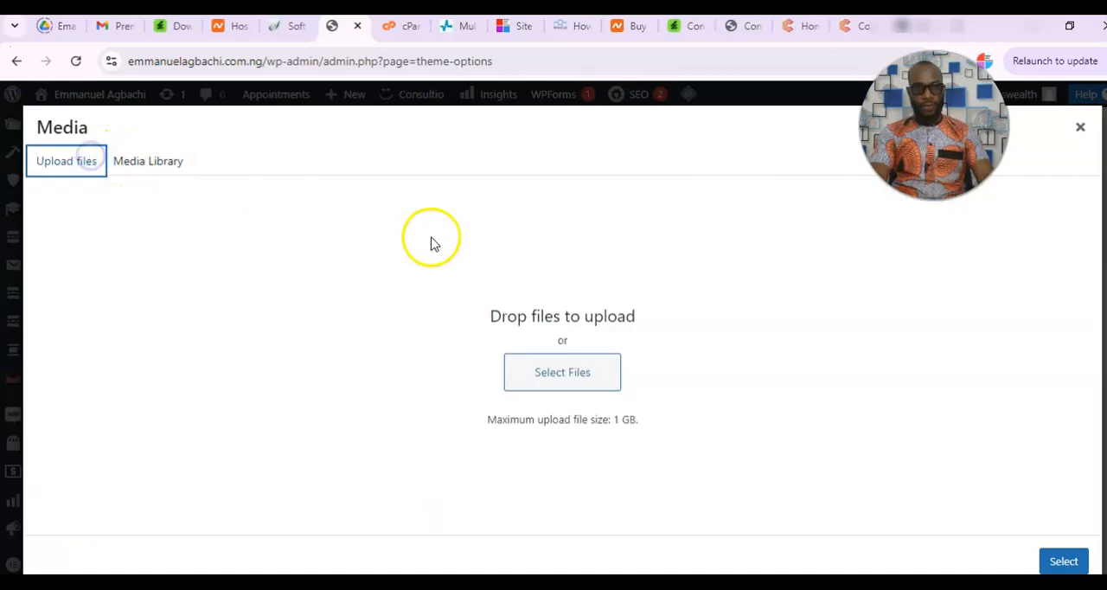
left_click(567, 386)
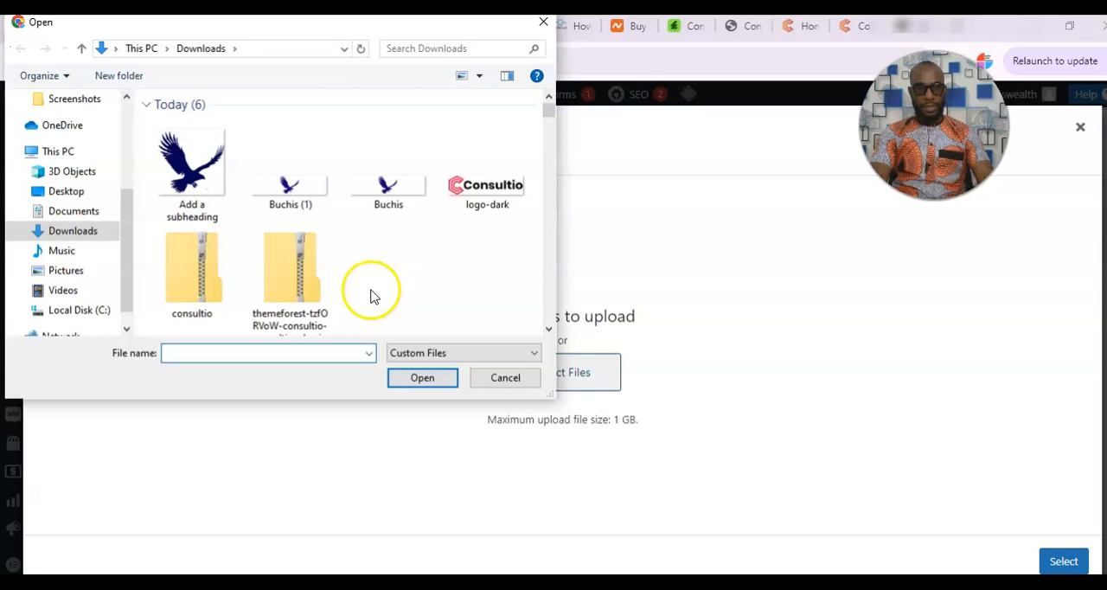
left_click(178, 184)
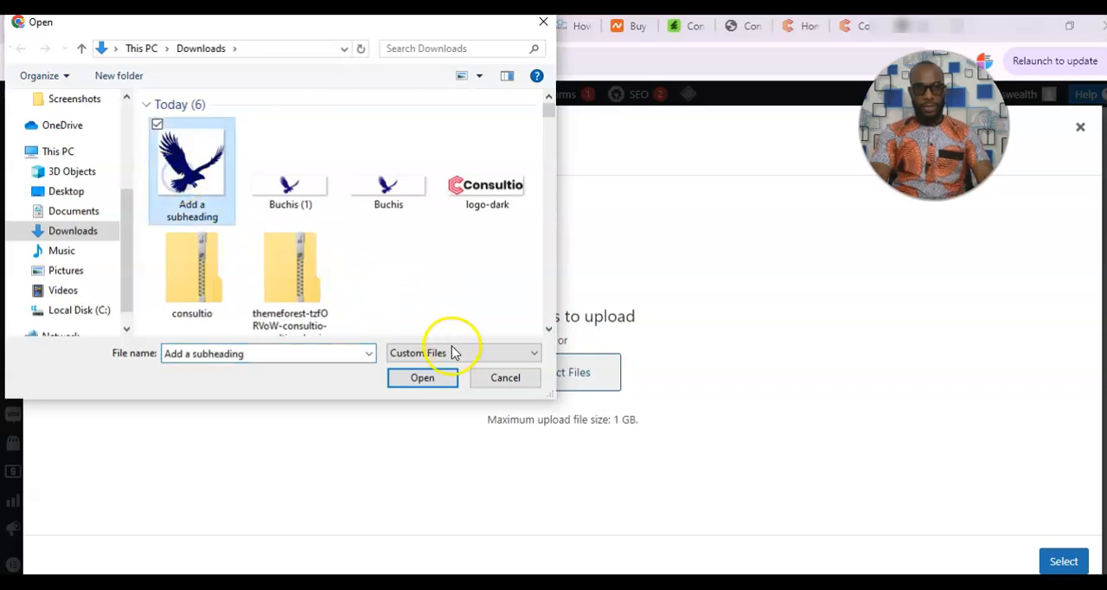
left_click(421, 378)
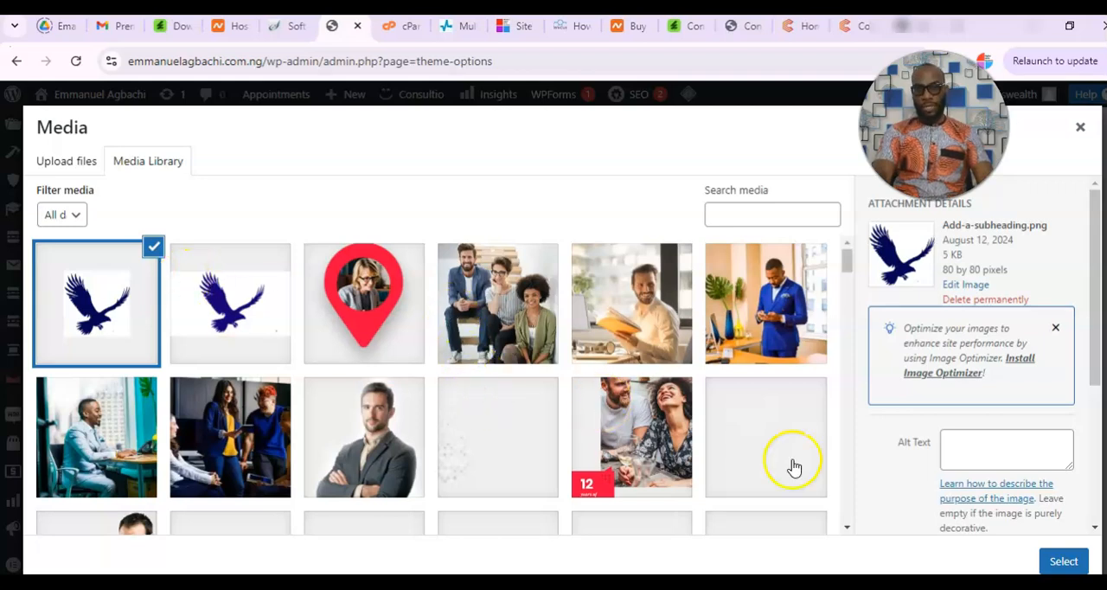
left_click(1062, 561)
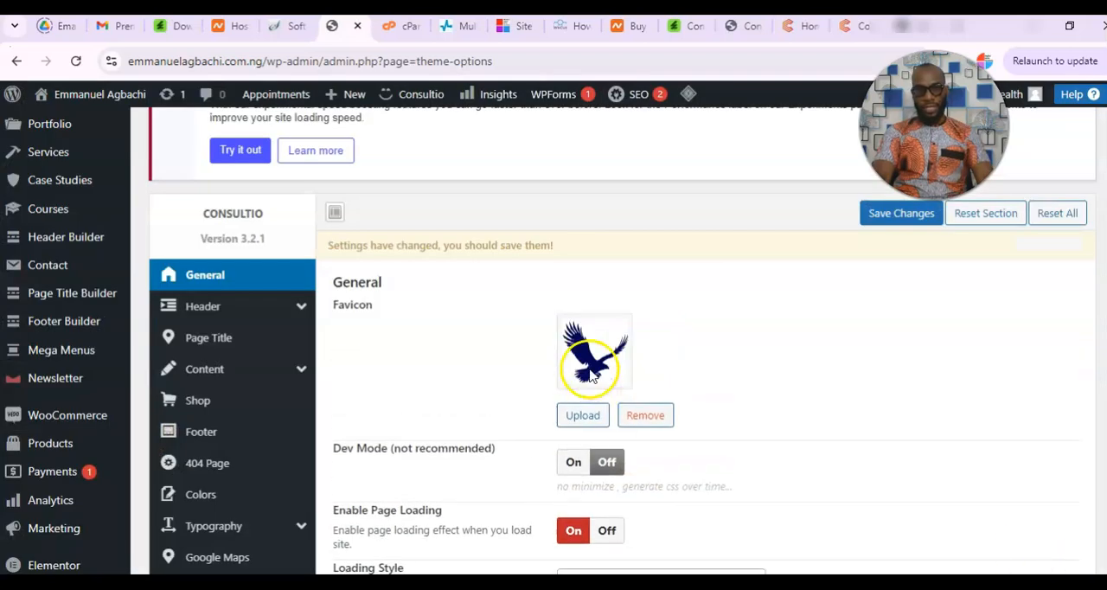
left_click(888, 216)
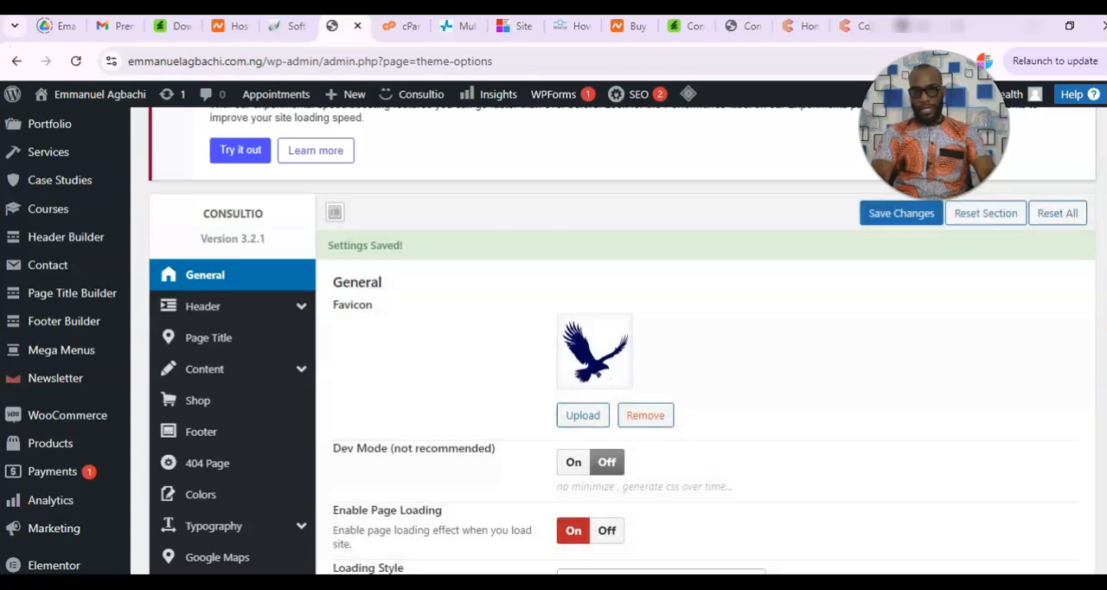
Look through the remaining general theme settings and visit the live site's home page to check the favicon.
scroll(605, 345, "down", 2)
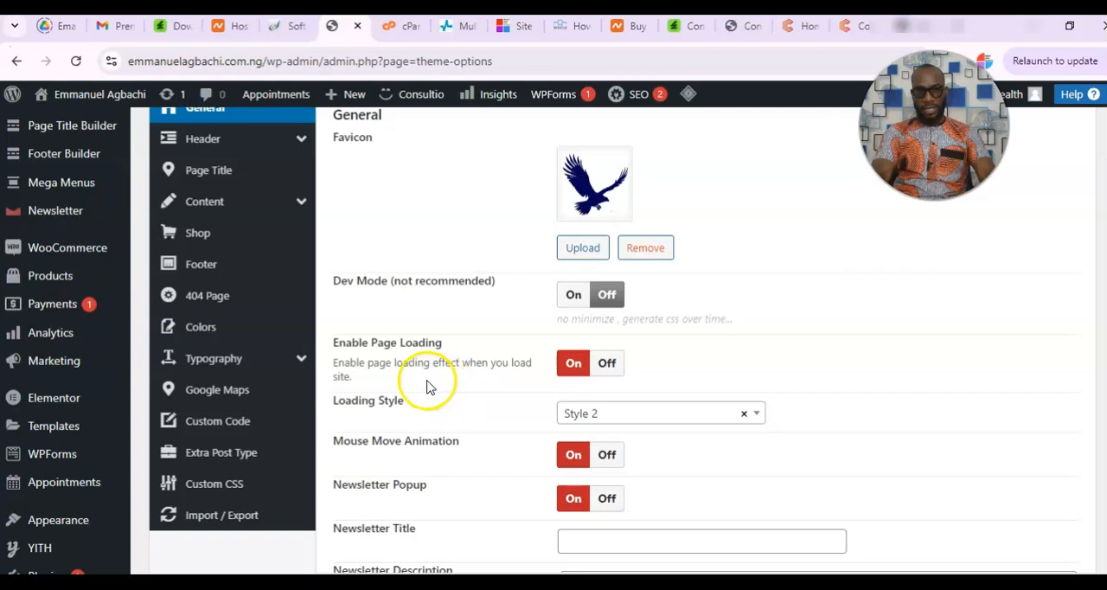
scroll(484, 402, "down", 1)
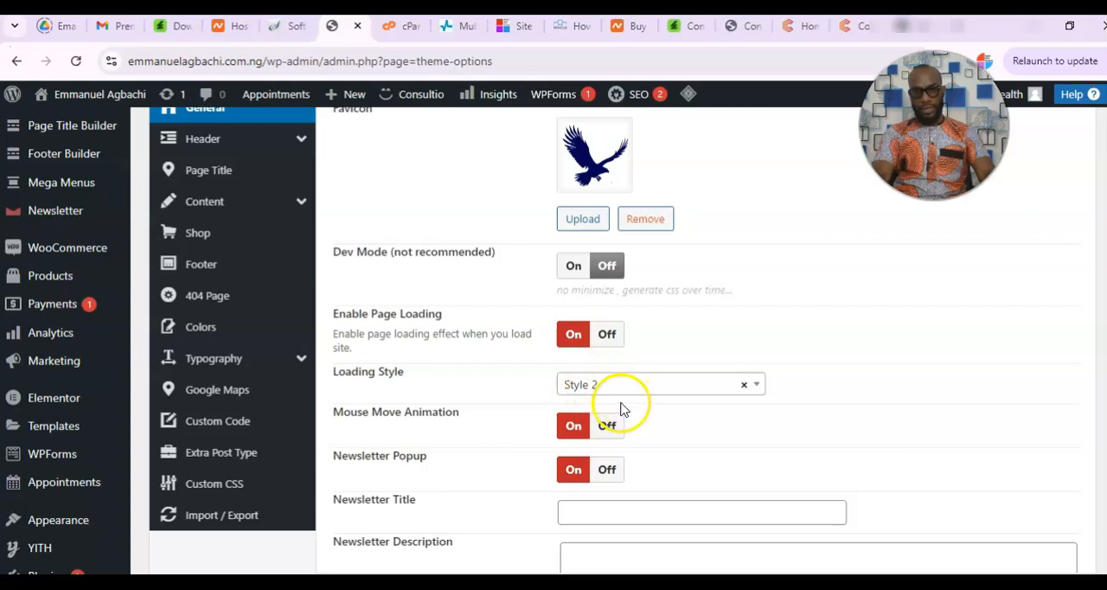
scroll(554, 346, "down", 1)
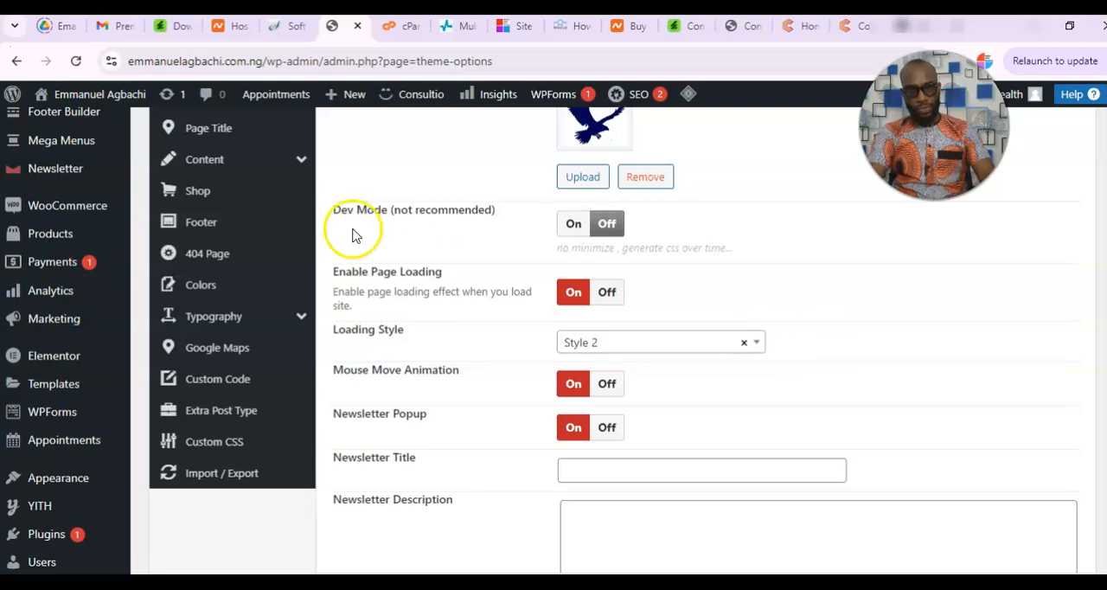
mouse_move(78, 99)
left_click(58, 123)
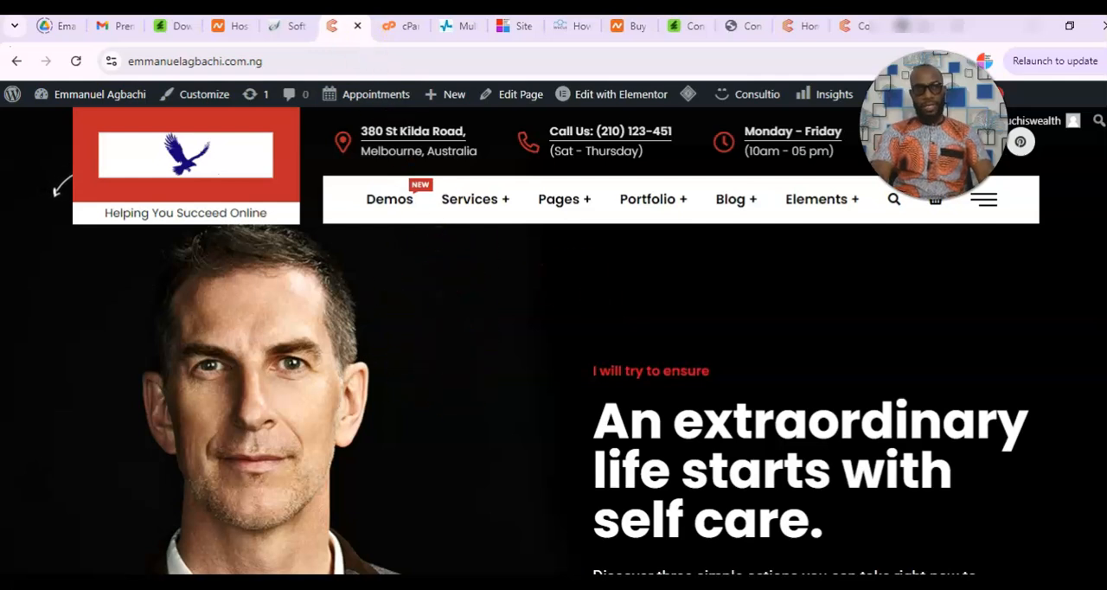
Return to the WordPress dashboard and reopen the Consultio theme options.
left_click(78, 102)
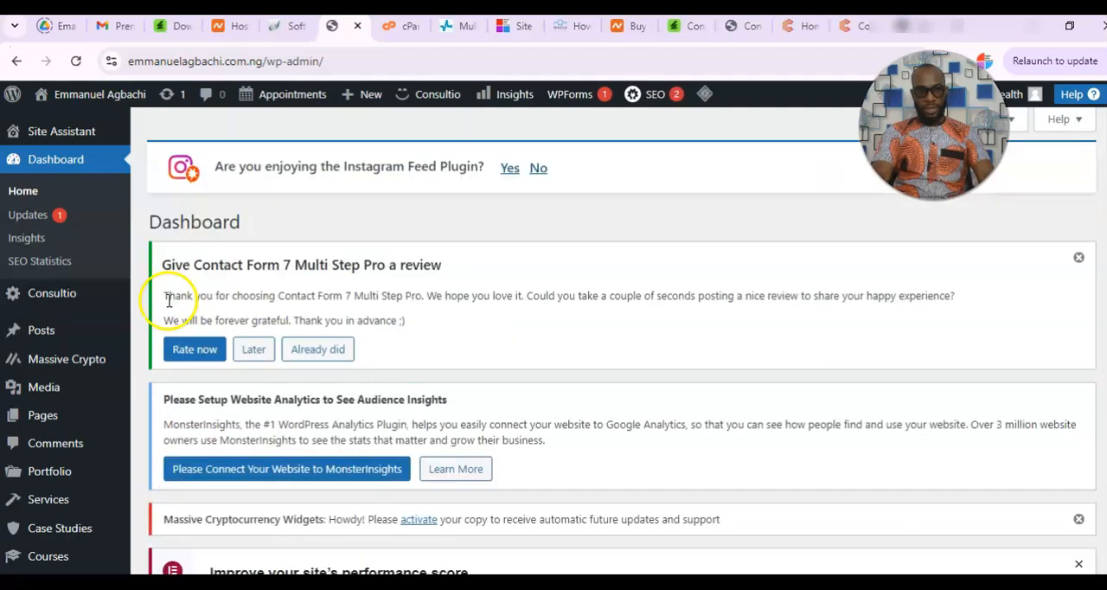
mouse_move(54, 303)
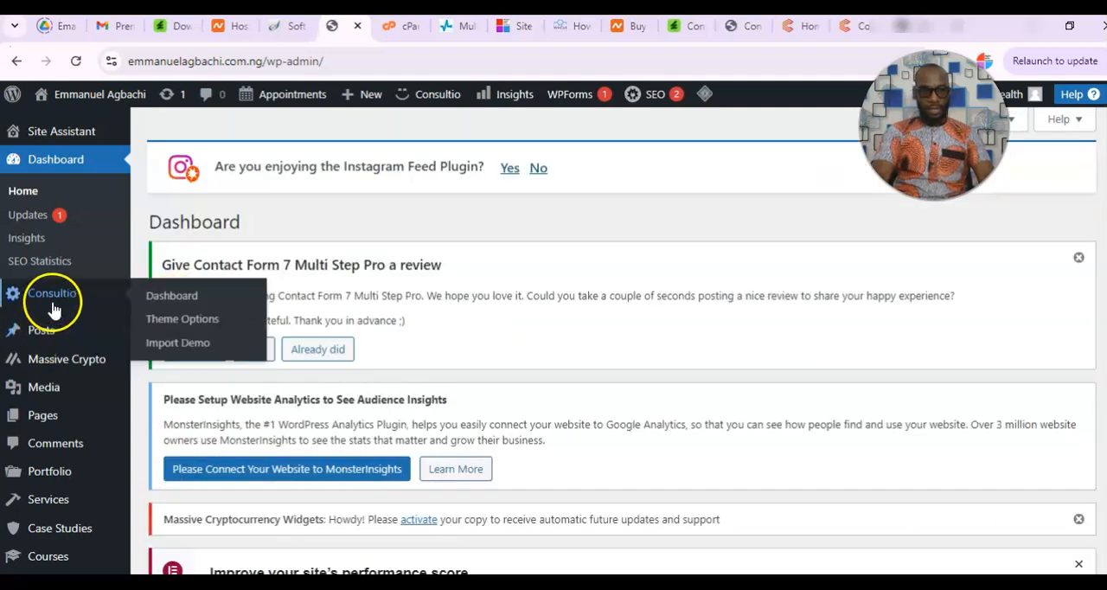
left_click(201, 320)
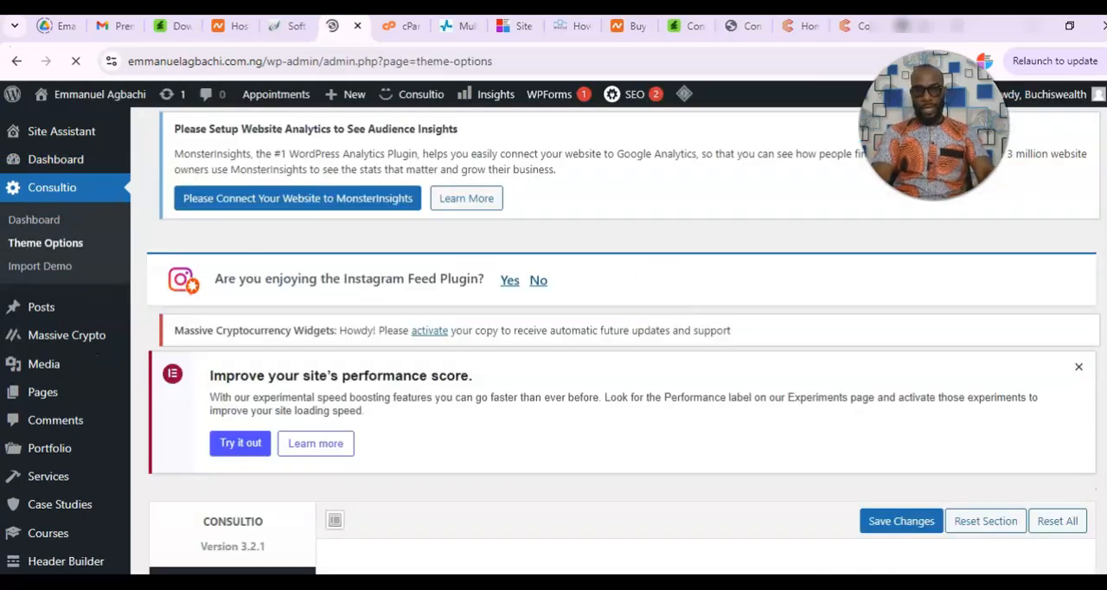
scroll(955, 365, "down", 4)
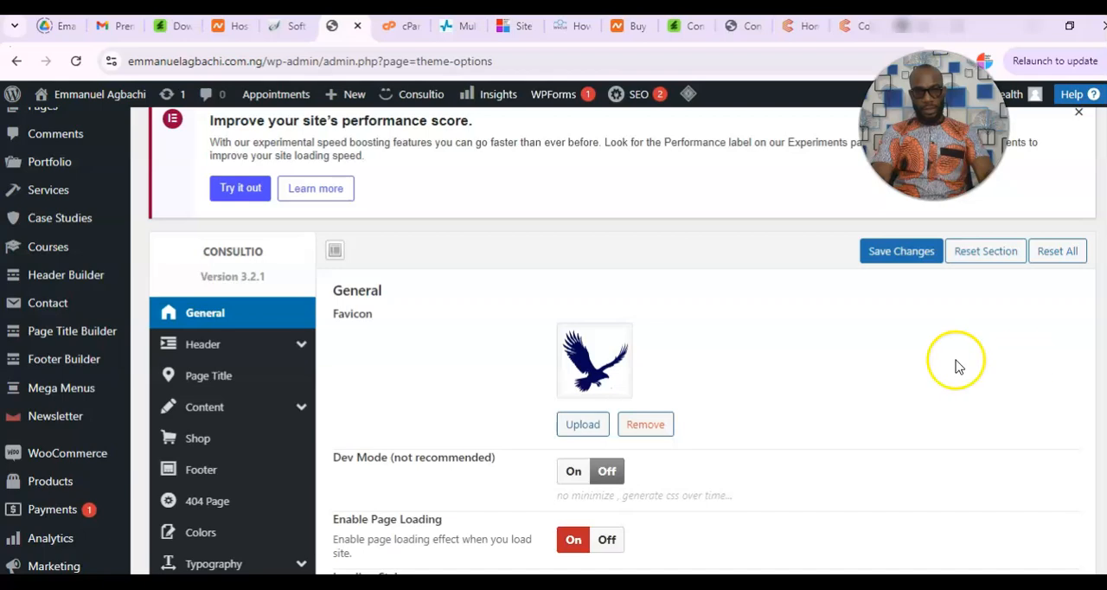
Open the header's logo settings and bring up the media library for the Logo Light image.
mouse_move(242, 409)
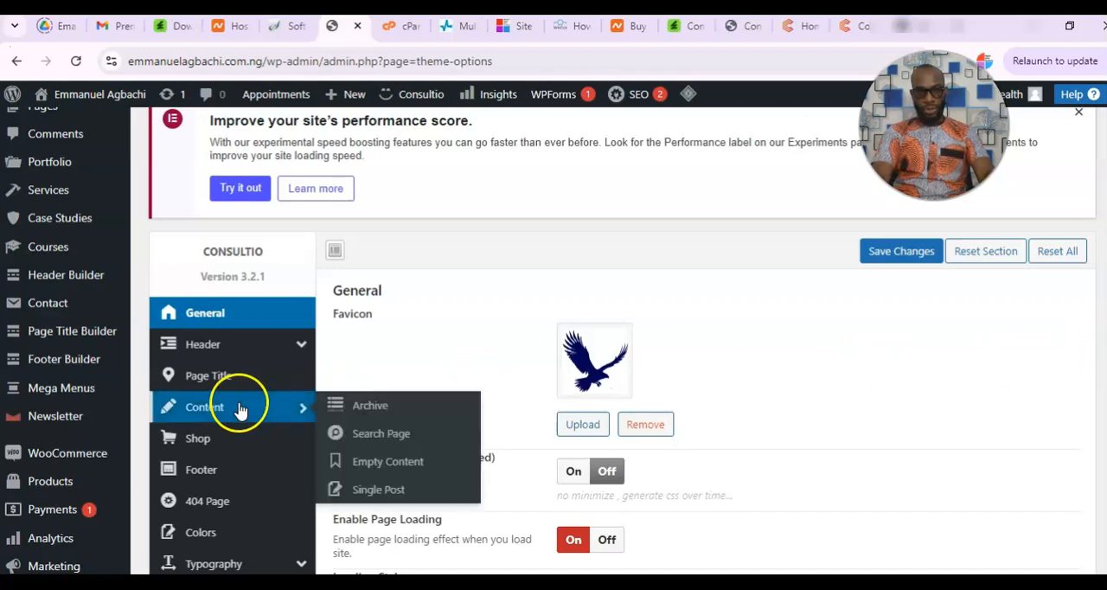
mouse_move(209, 350)
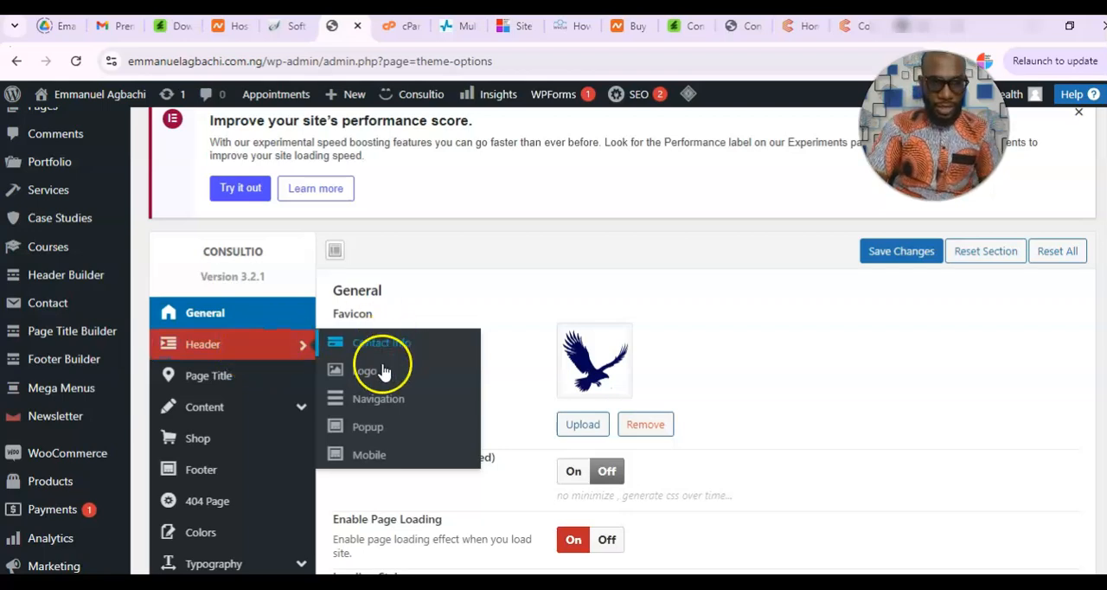
left_click(365, 377)
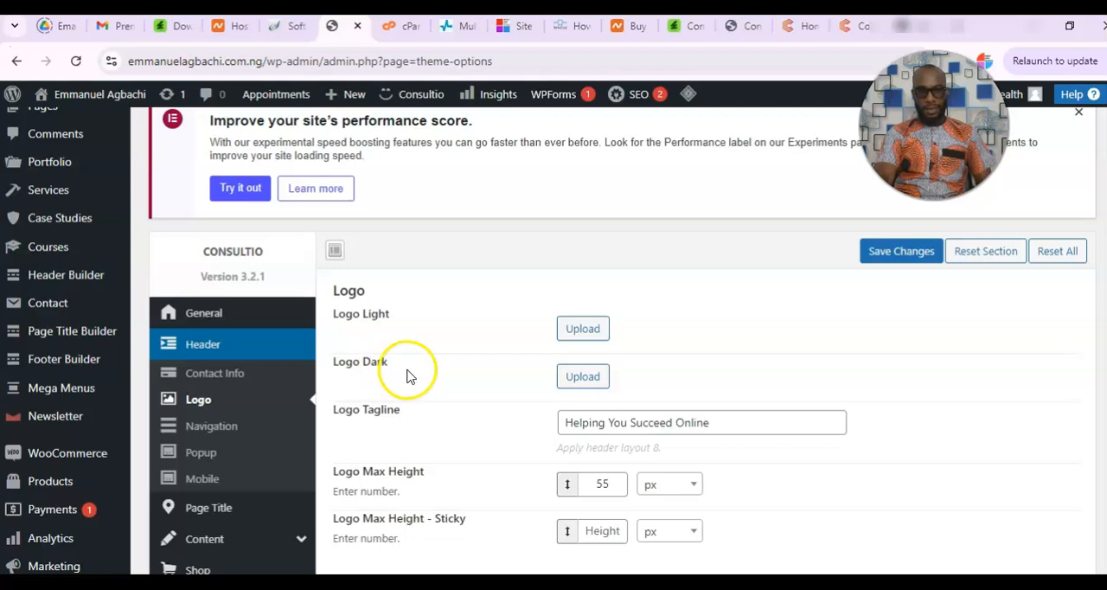
left_click(734, 422)
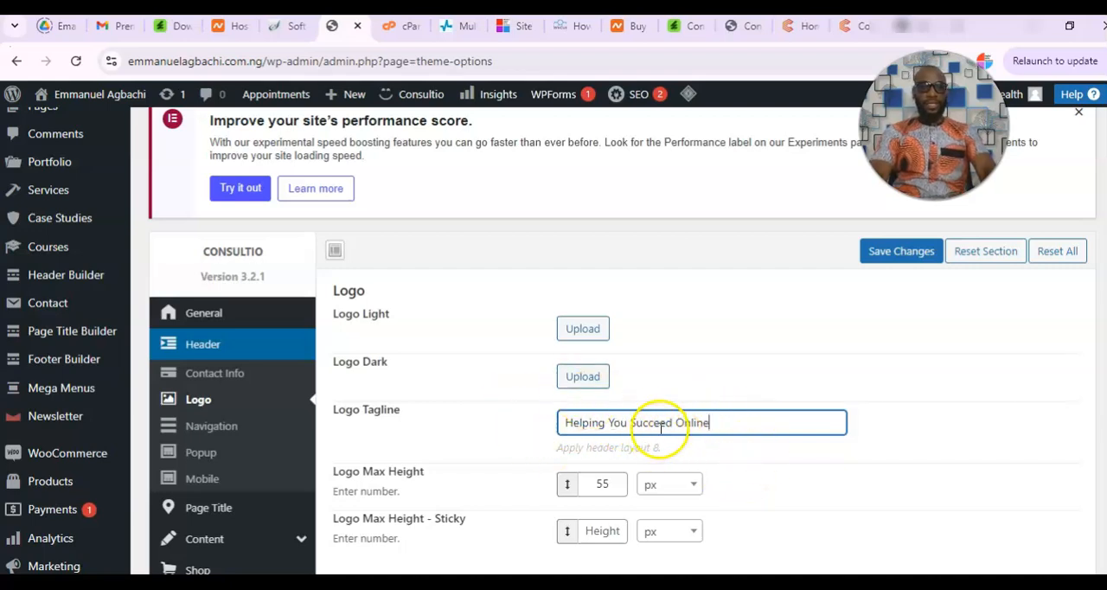
left_click(582, 329)
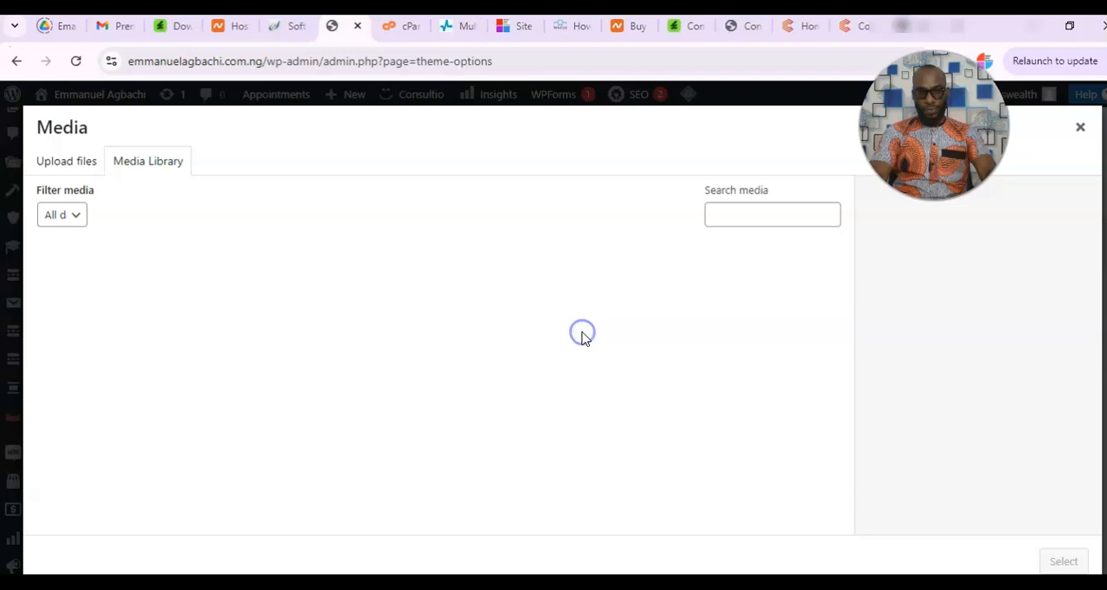
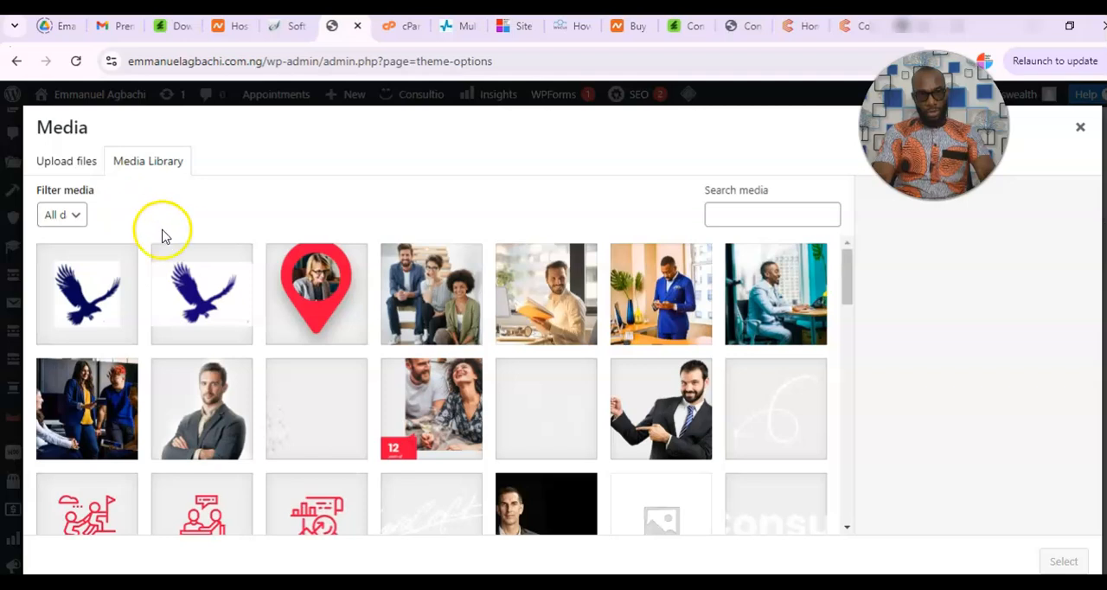
Upload the "Buchis (1)" image from Downloads, use it as the Logo Light image and save the theme options.
left_click(66, 164)
left_click(541, 387)
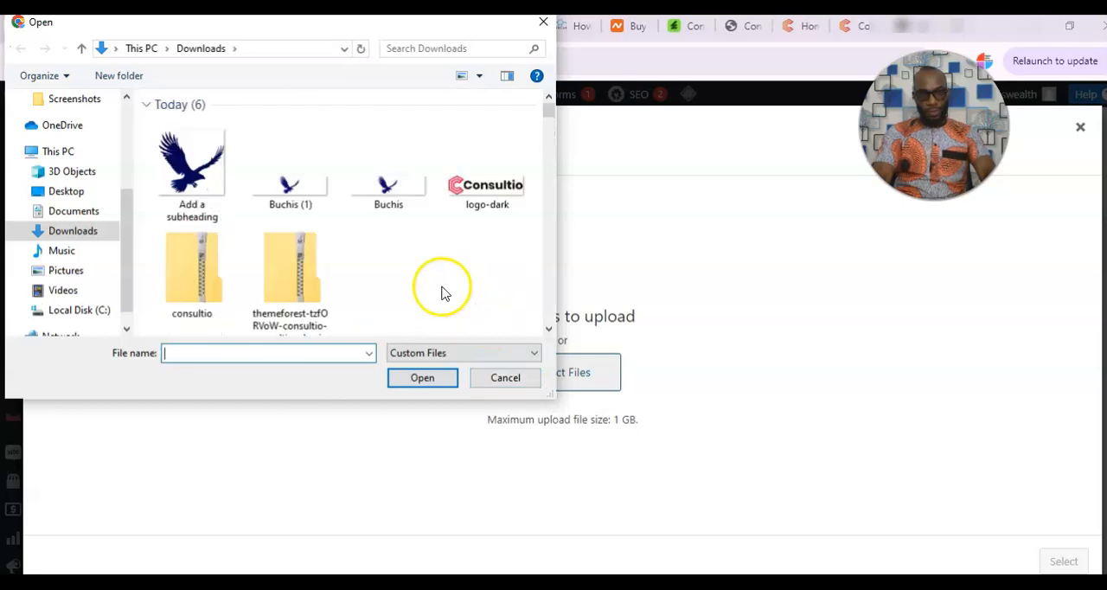
left_click(304, 201)
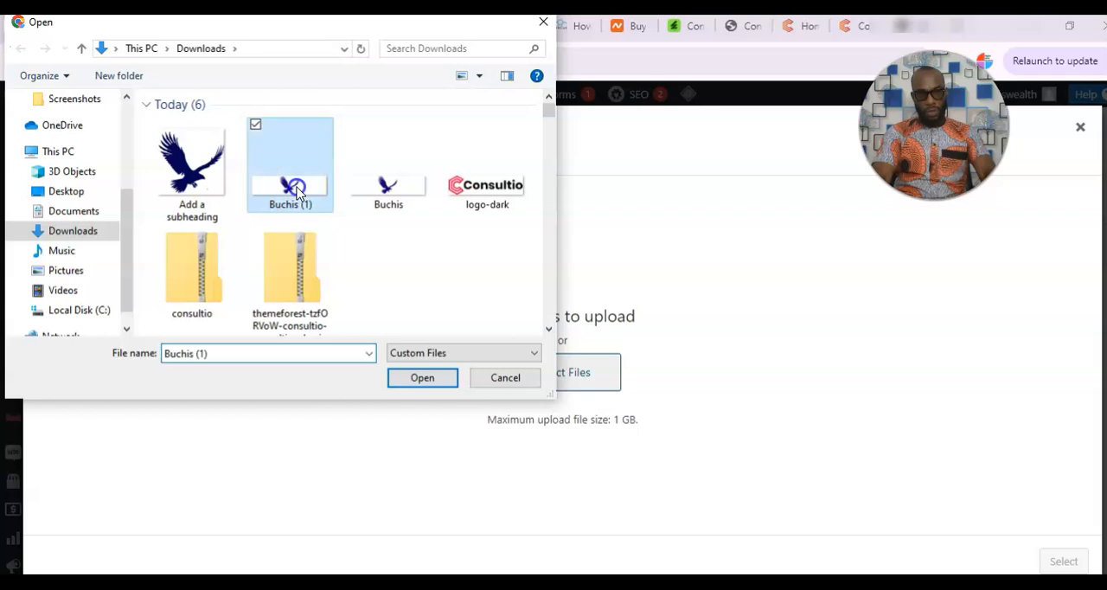
left_click(423, 378)
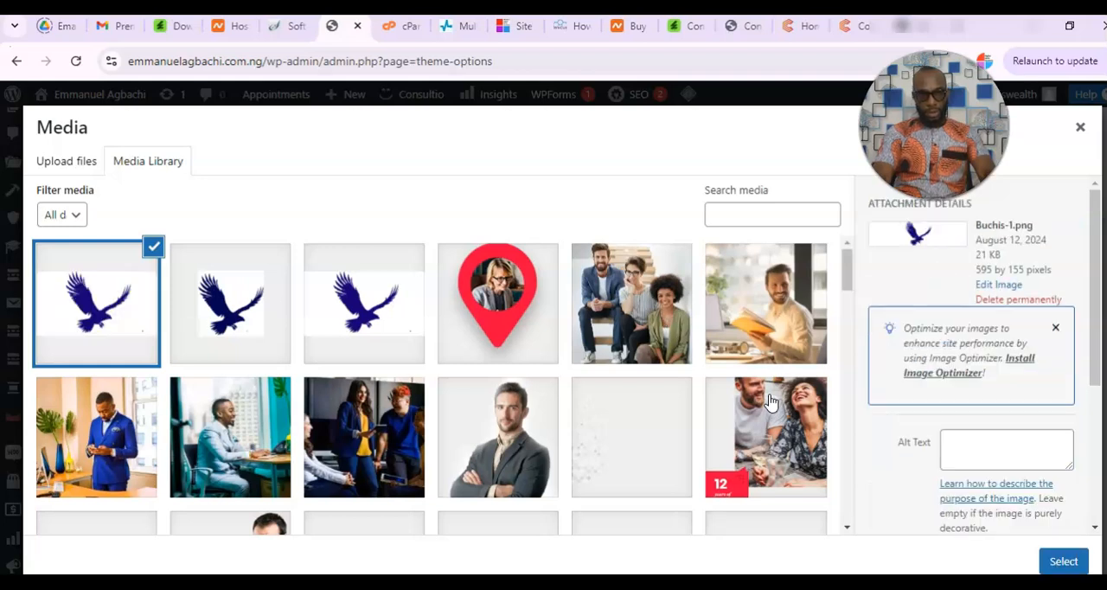
left_click(1063, 561)
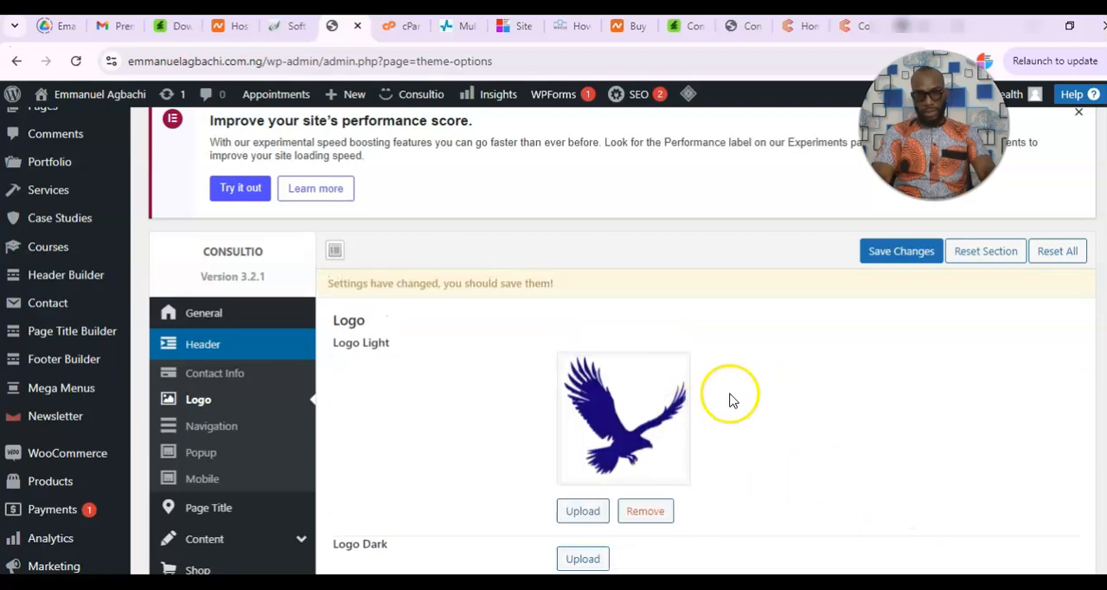
left_click(882, 263)
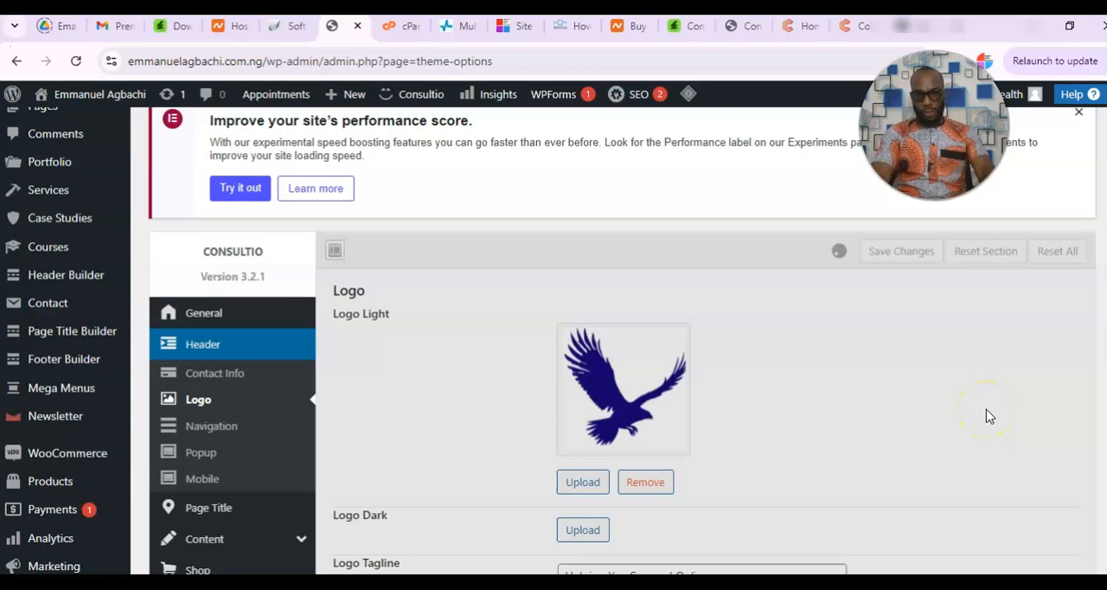
Set the Logo Dark image to the uploaded Buchis-1.png from the media library and save the theme options.
scroll(1097, 395, "down", 2)
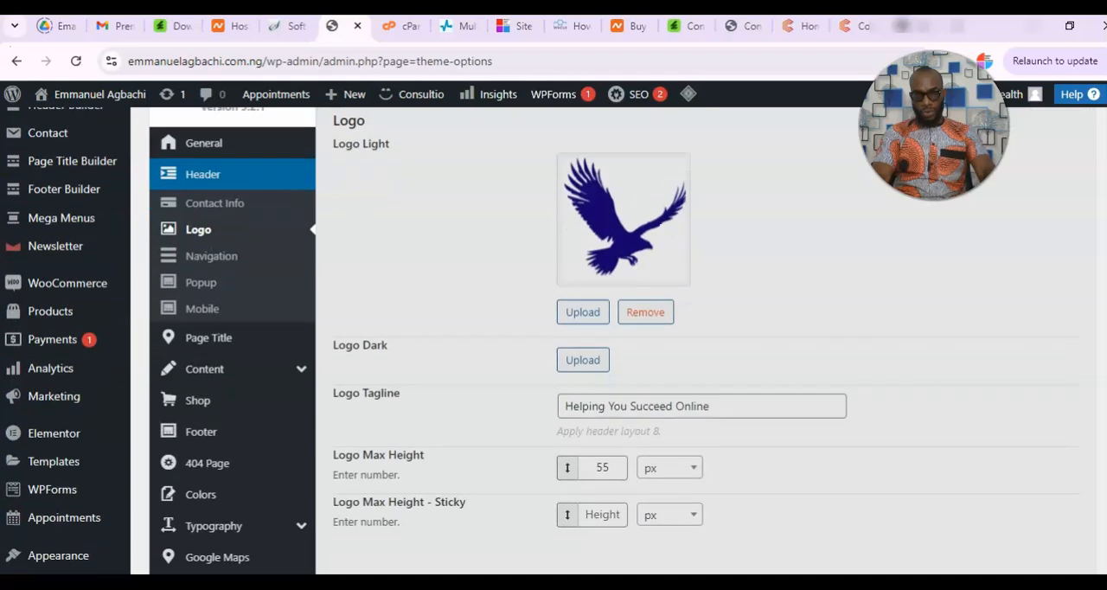
left_click(581, 365)
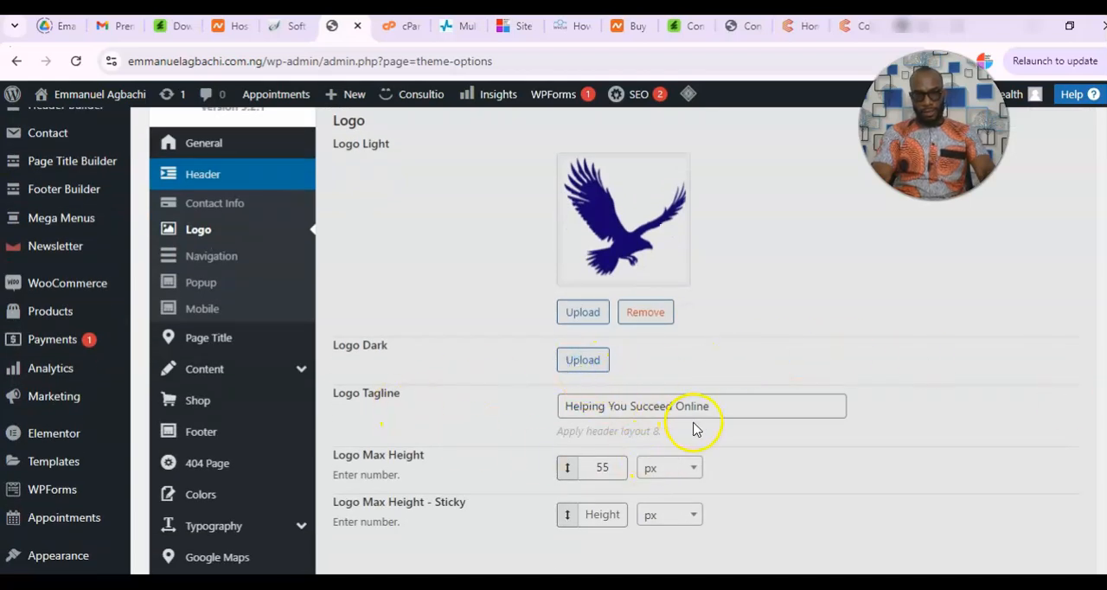
left_click(577, 363)
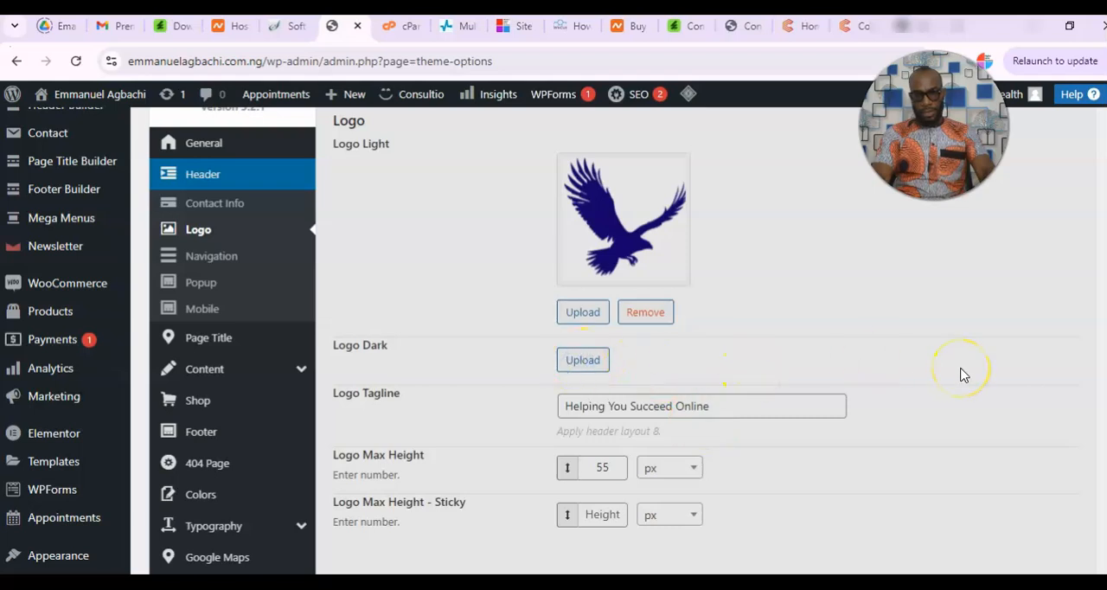
scroll(951, 359, "up", 3)
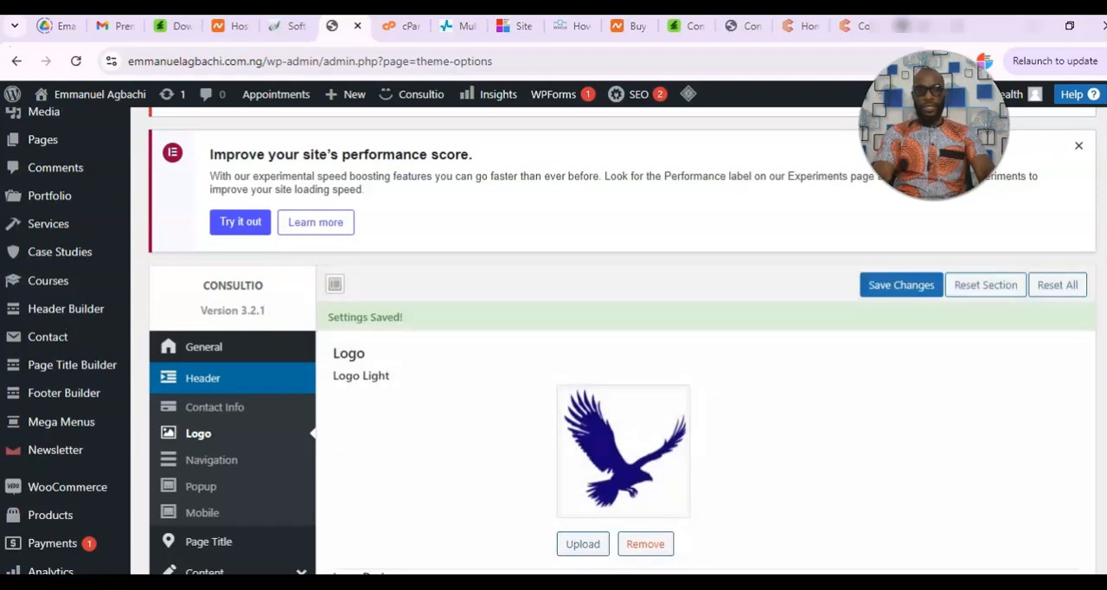
scroll(1100, 464, "down", 5)
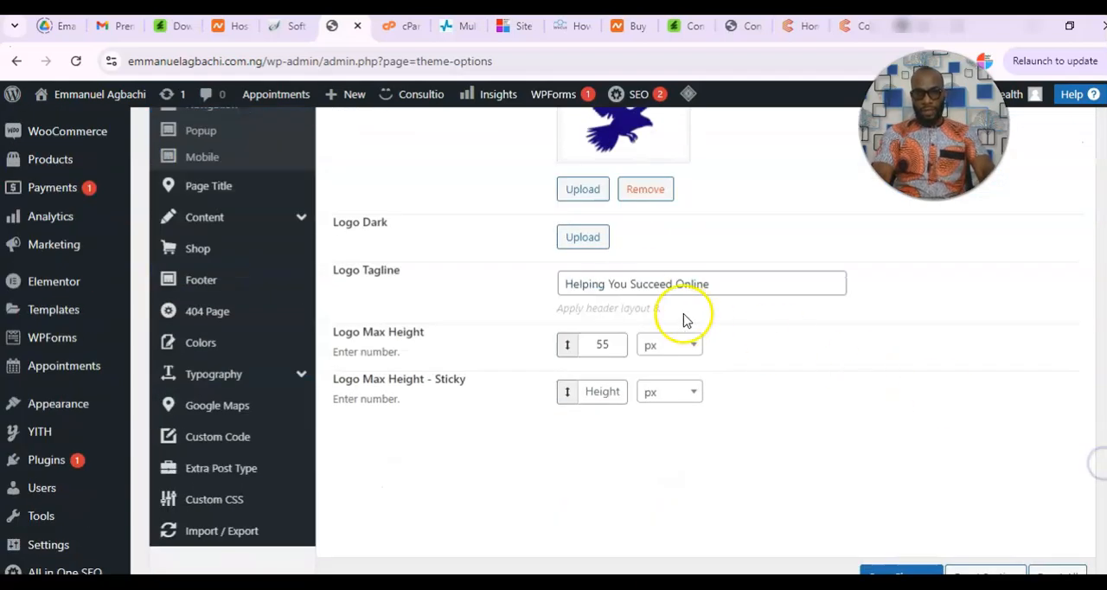
left_click(583, 239)
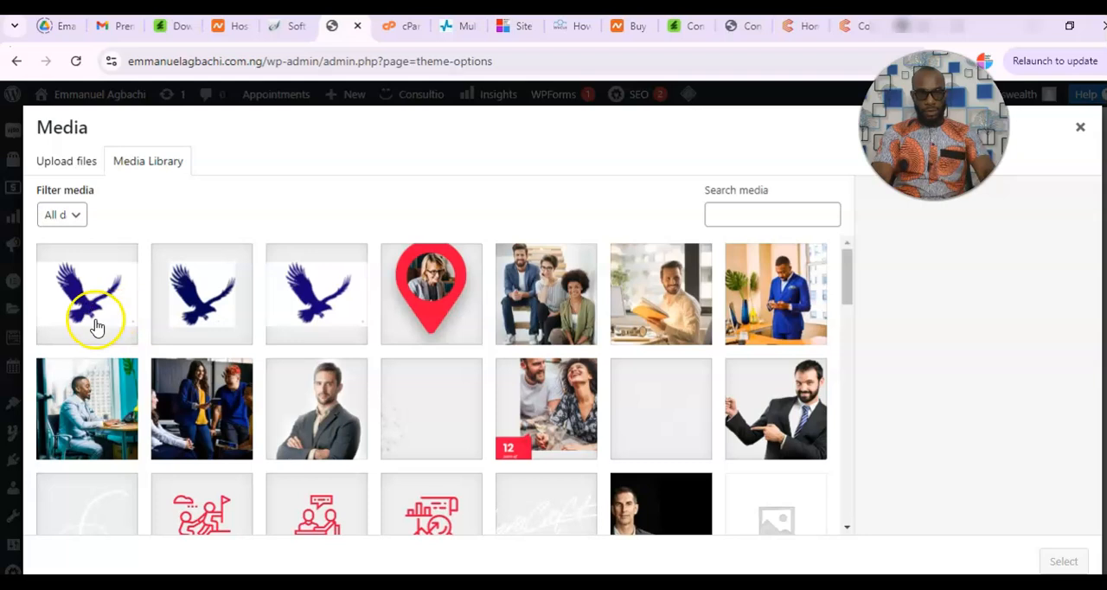
left_click(93, 337)
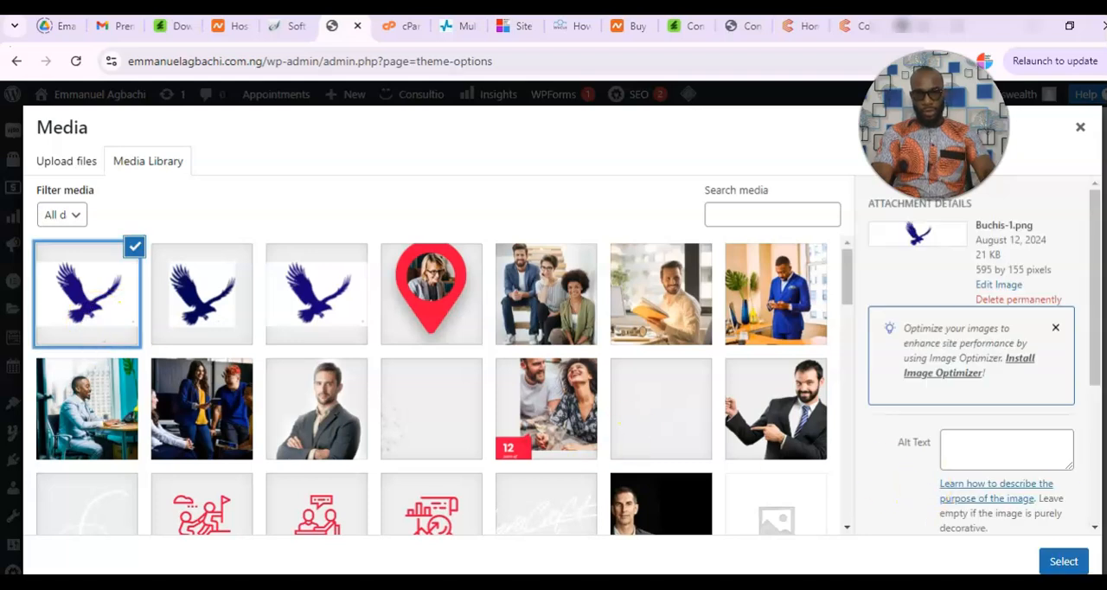
left_click(1066, 561)
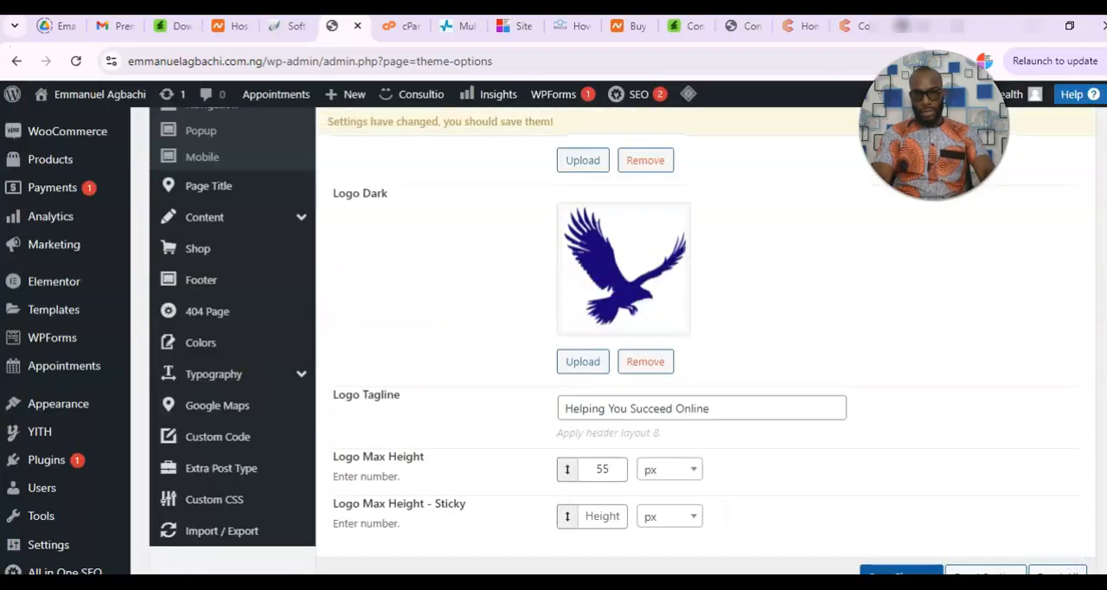
scroll(623, 346, "up", 5)
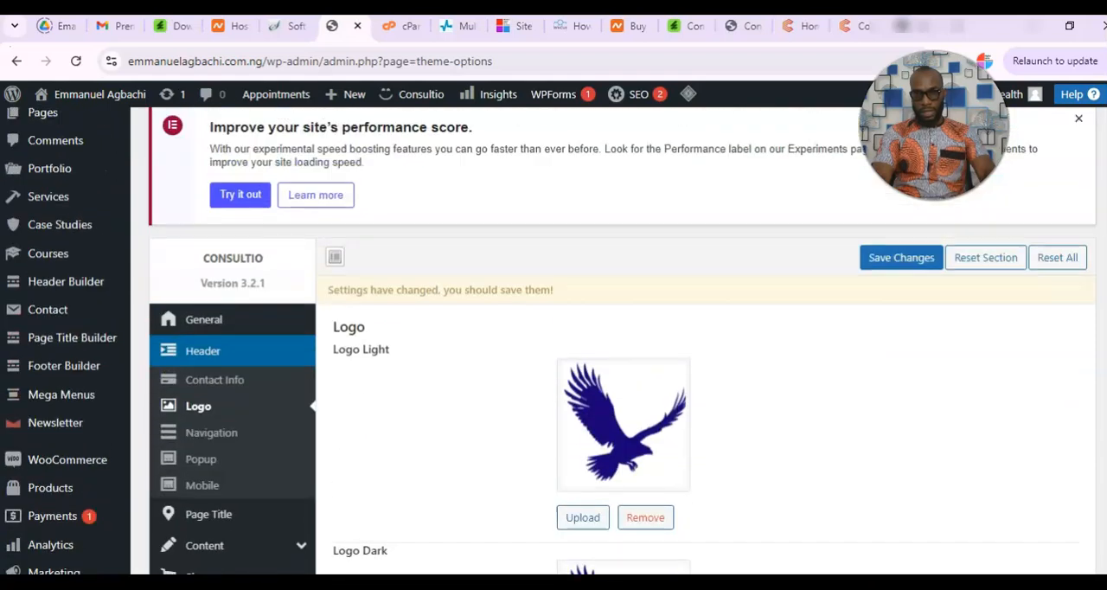
left_click(901, 275)
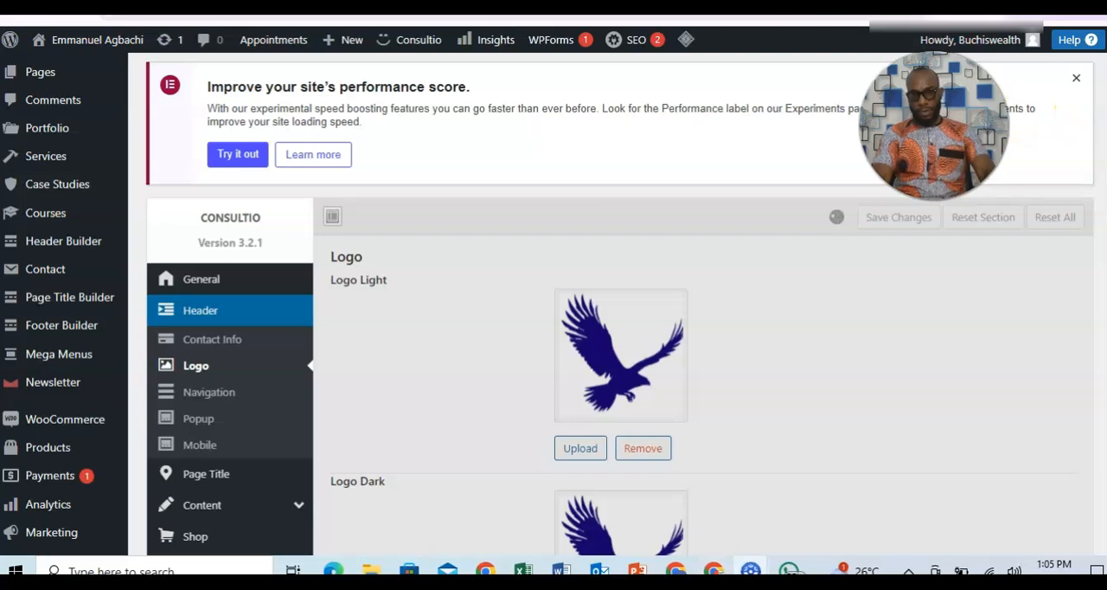
Look over the remaining logo settings and open the header's Contact Info settings.
scroll(1035, 116, "down", 5)
scroll(605, 303, "down", 2)
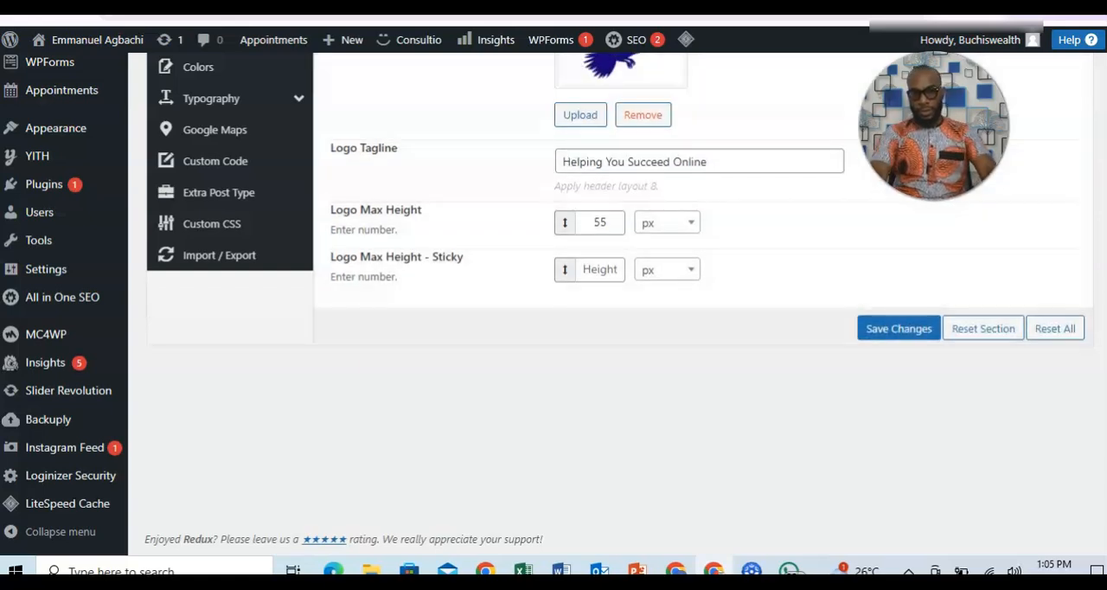
scroll(605, 303, "up", 1)
scroll(619, 303, "up", 3)
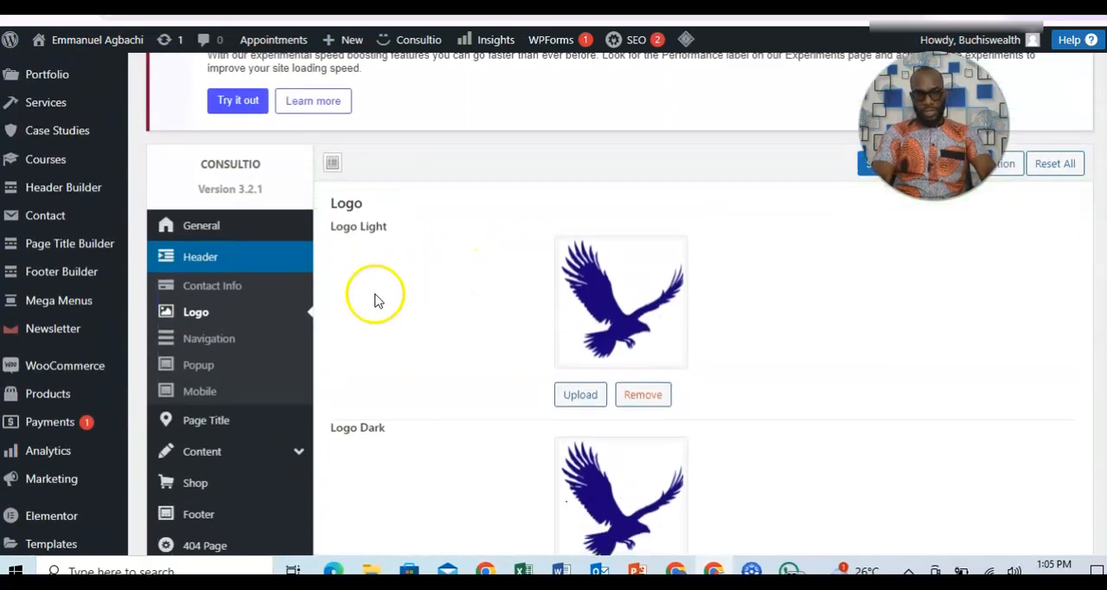
left_click(216, 292)
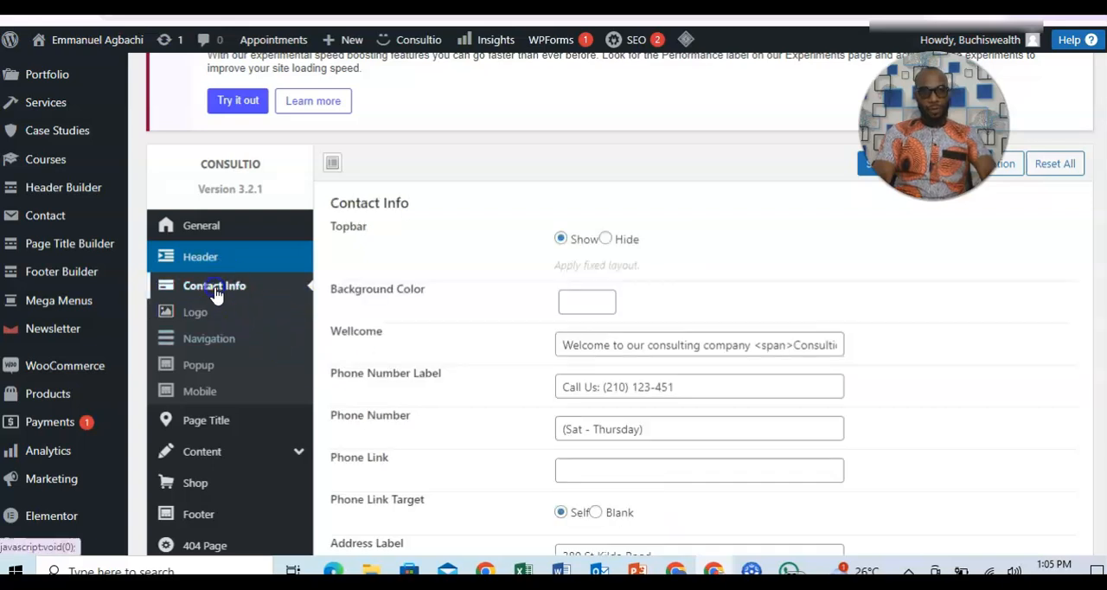
scroll(1062, 272, "down", 1)
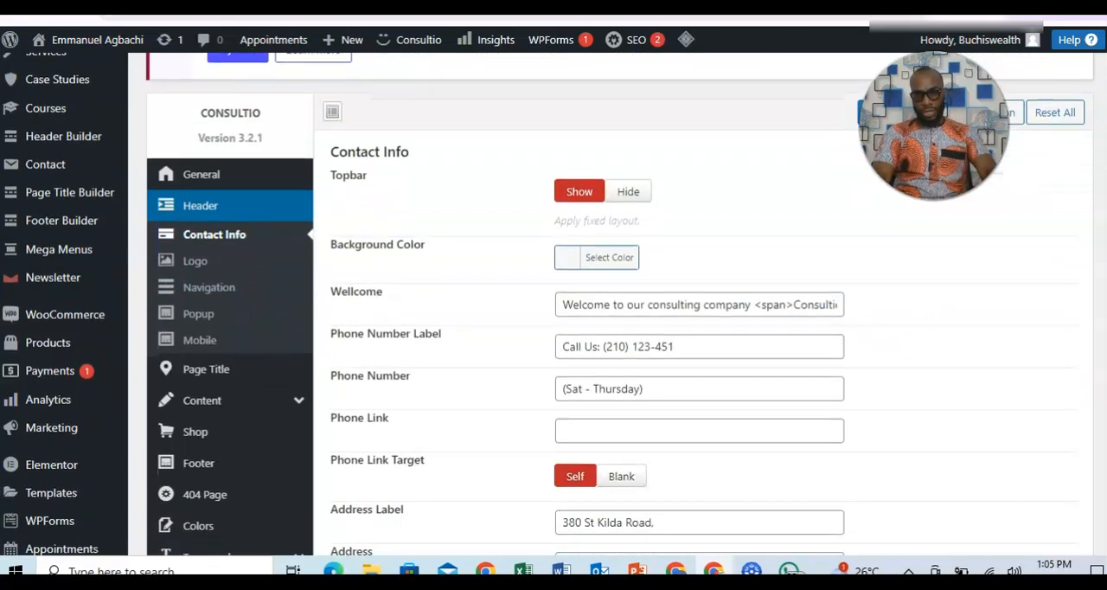
scroll(579, 313, "down", 2)
Compare the Wellcome text with the Life Coach demo's header, and clear it in the contact info settings.
left_click(580, 313)
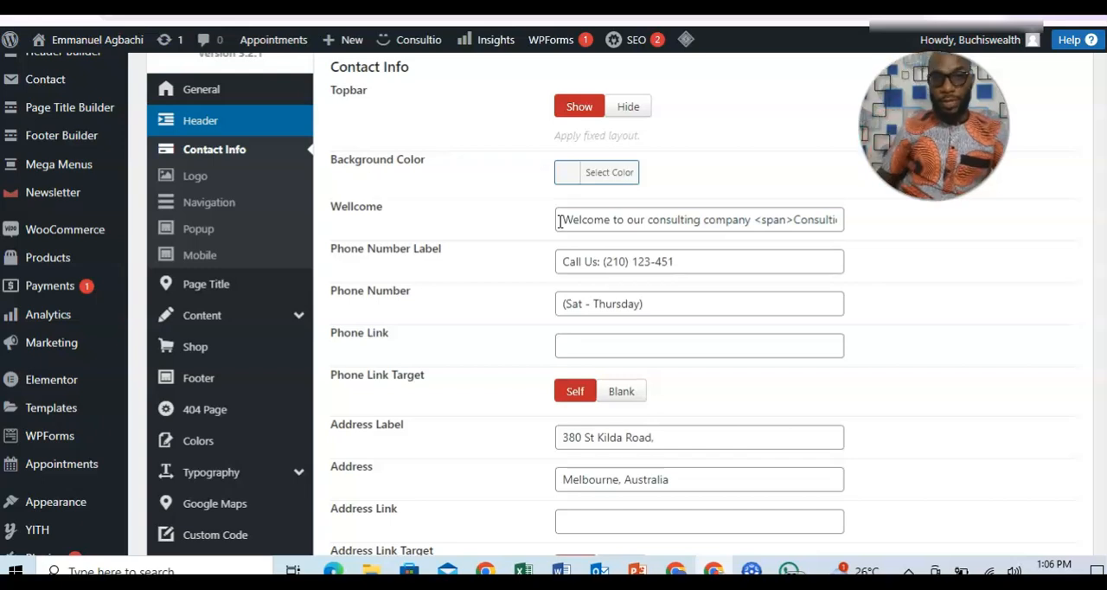
left_click_drag(559, 221, 835, 228)
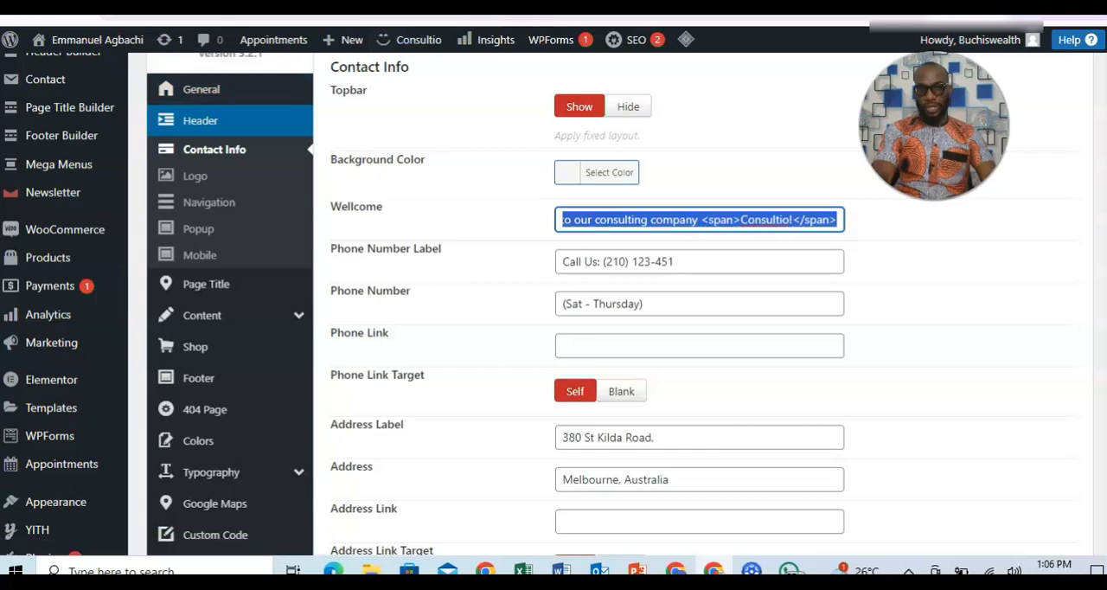
key("ctrl+Tab")
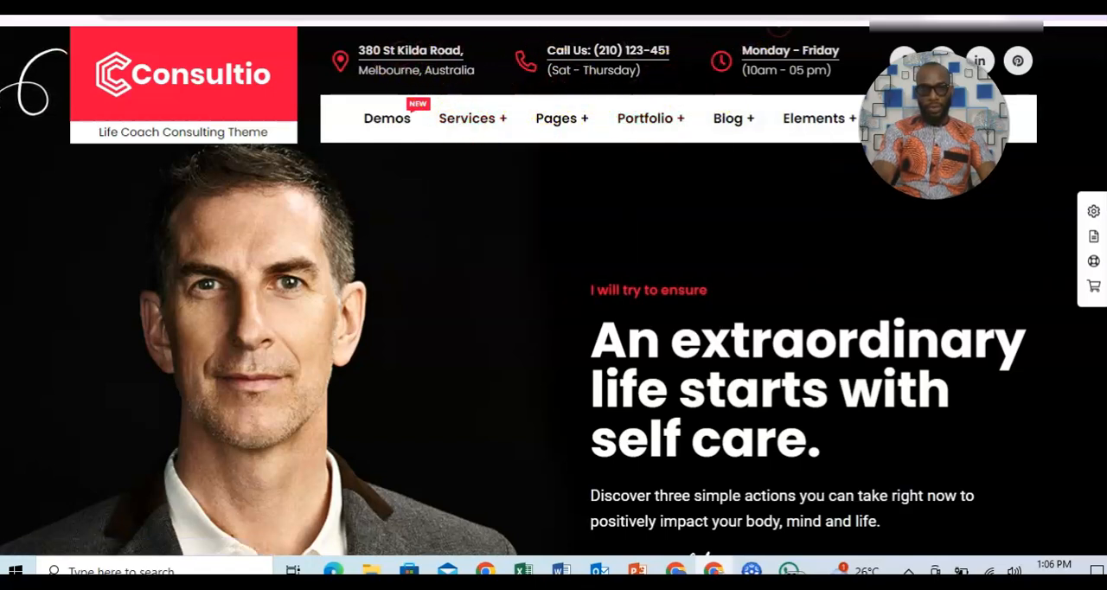
left_click(399, 7)
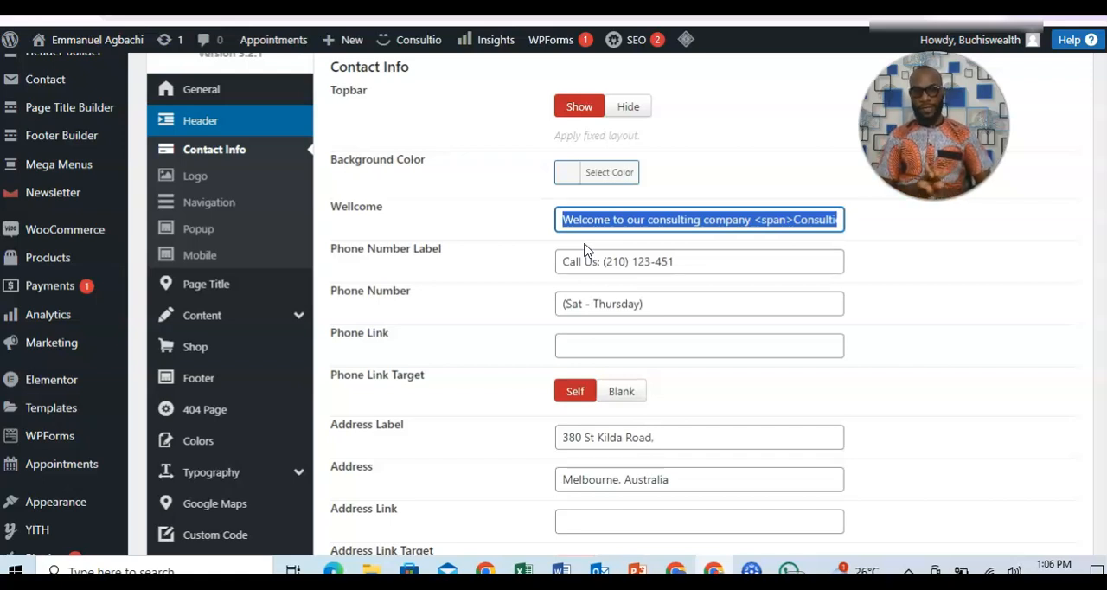
key("BackSpace")
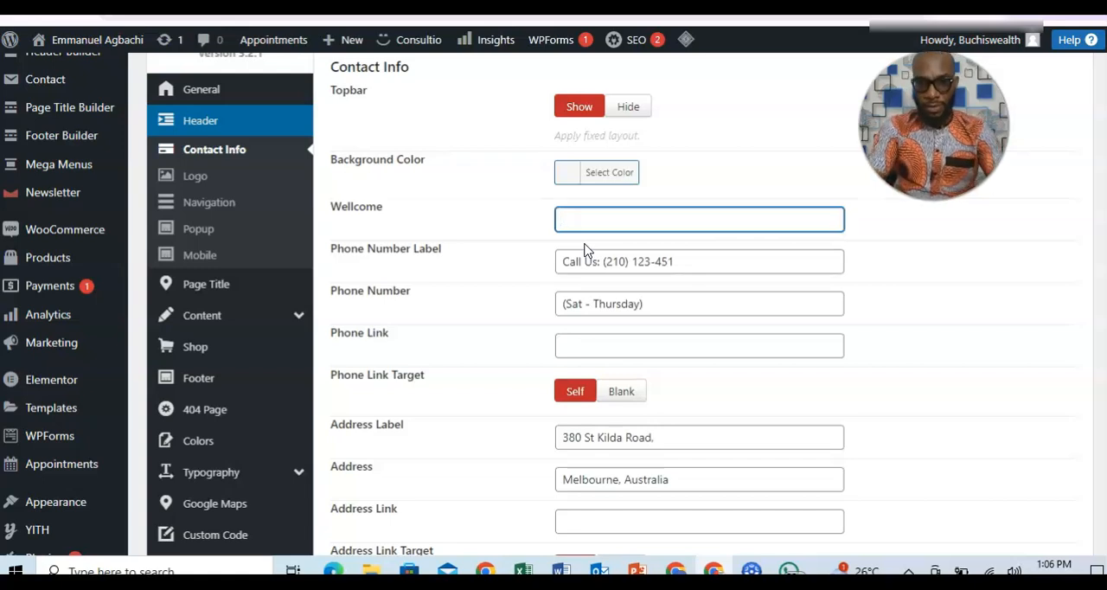
Replace the Phone Number Label text with the business phone number in international format.
left_click_drag(682, 261, 560, 268)
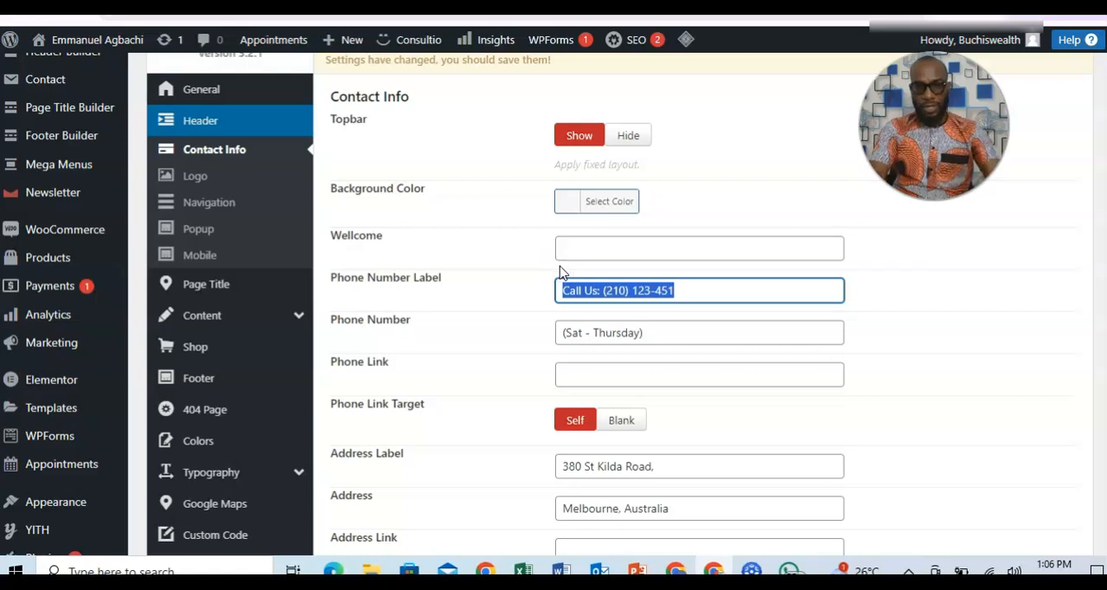
type("090")
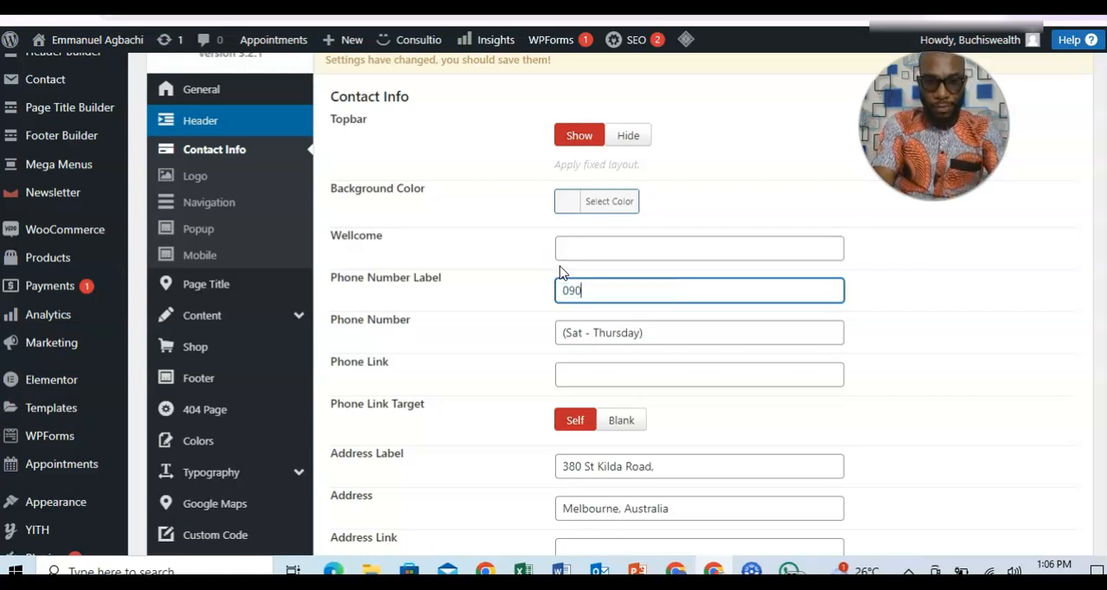
key("BackSpace")
key("BackSpace")
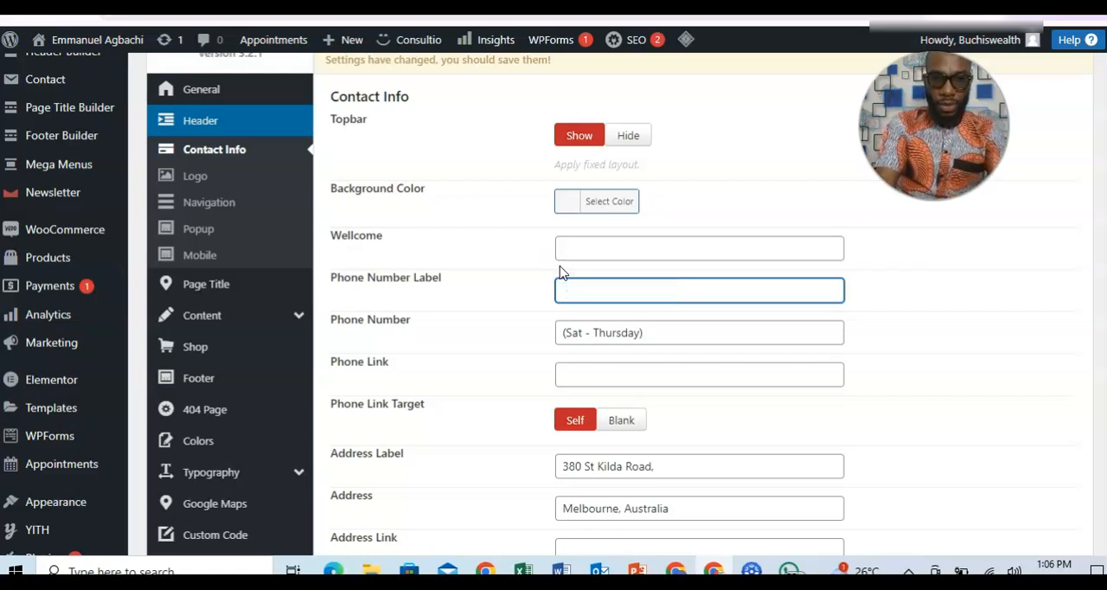
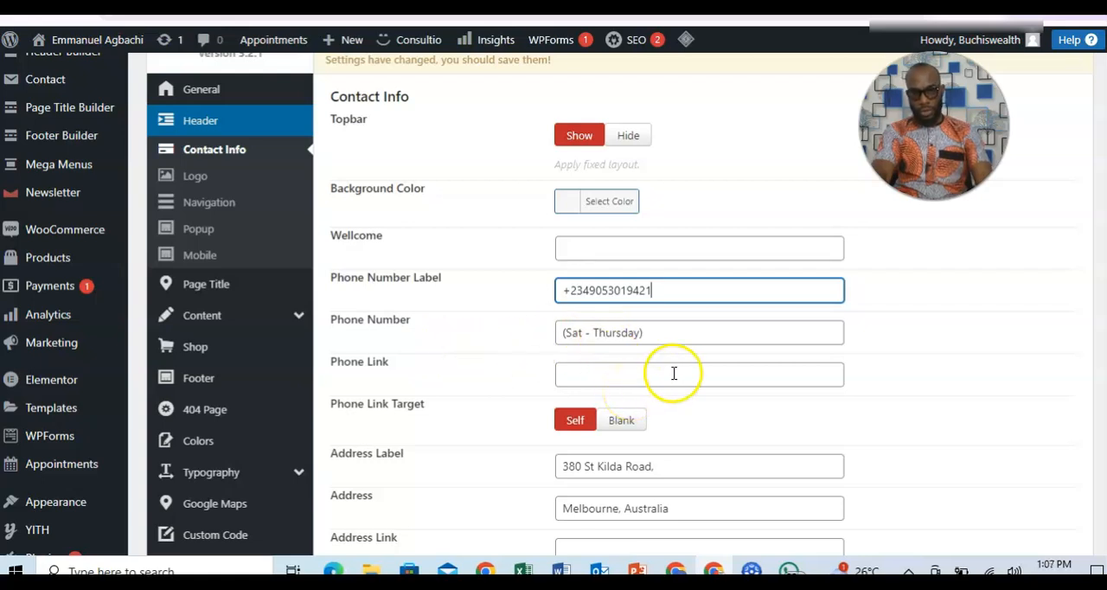
Change the opening days in the Phone Number field to "(Mon - Saturday)".
left_click(650, 332)
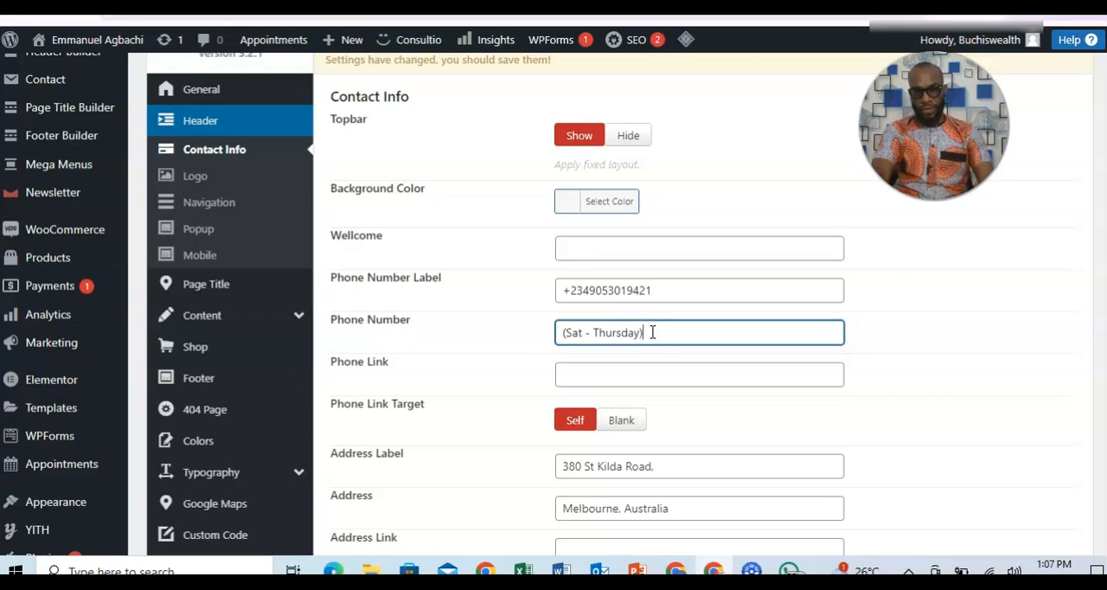
left_click(584, 332)
key("BackSpace")
key("BackSpace")
key("BackSpace")
type("Mon")
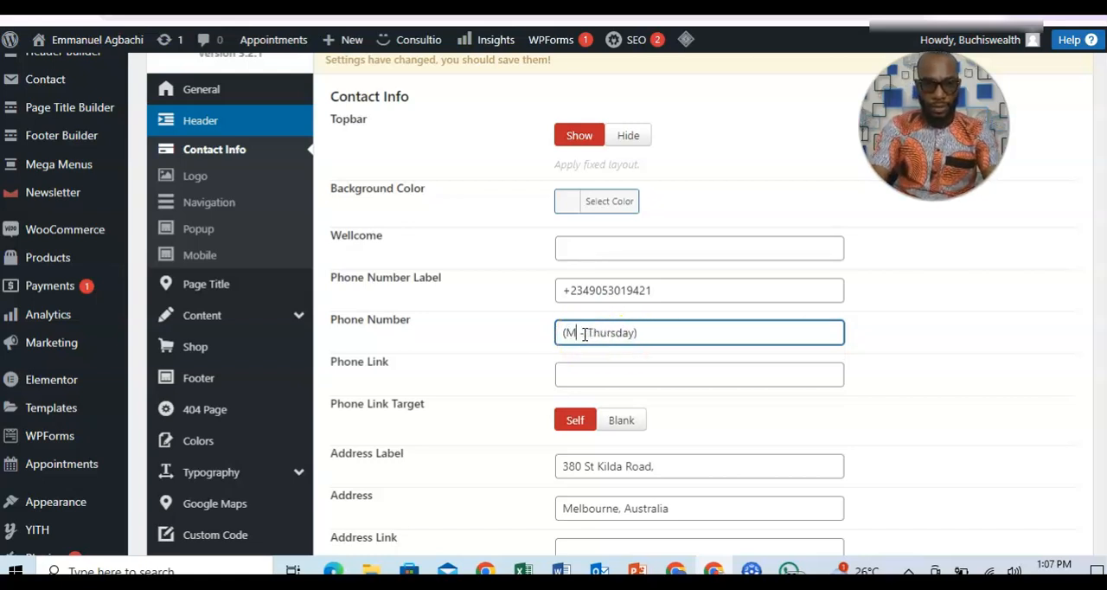
left_click(648, 337)
key("BackSpace")
key("BackSpace")
key("BackSpace")
key("BackSpace")
key("BackSpace")
key("BackSpace")
key("BackSpace")
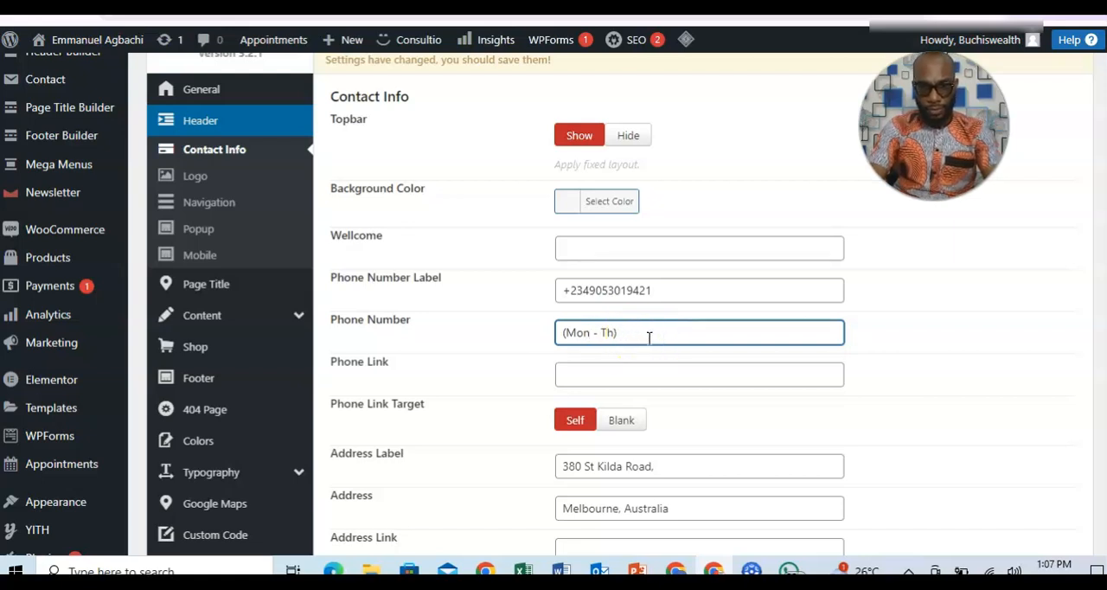
type("Satur")
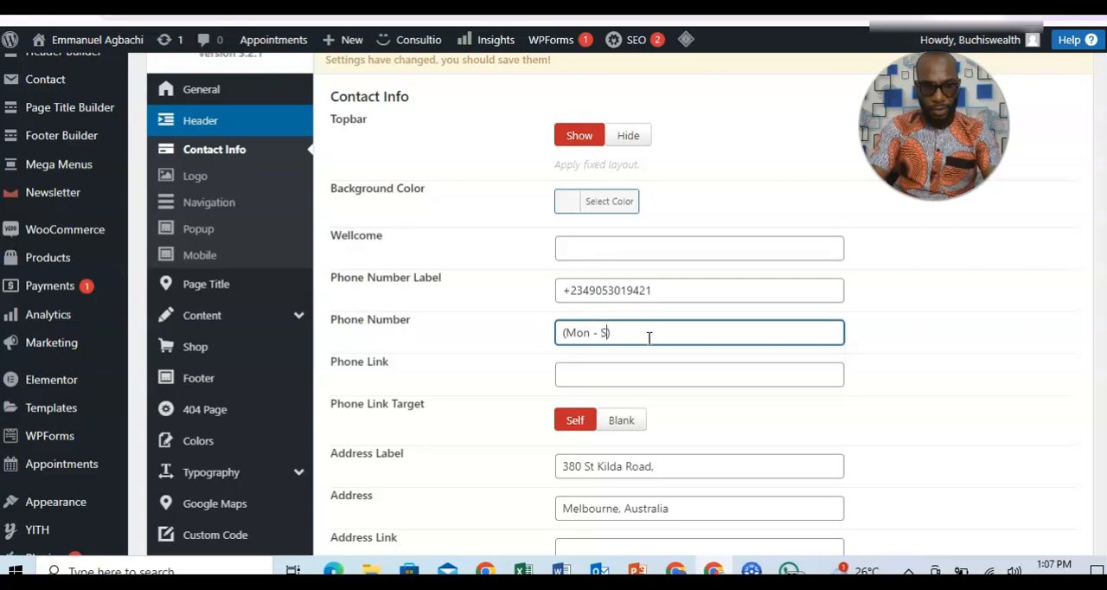
type("day")
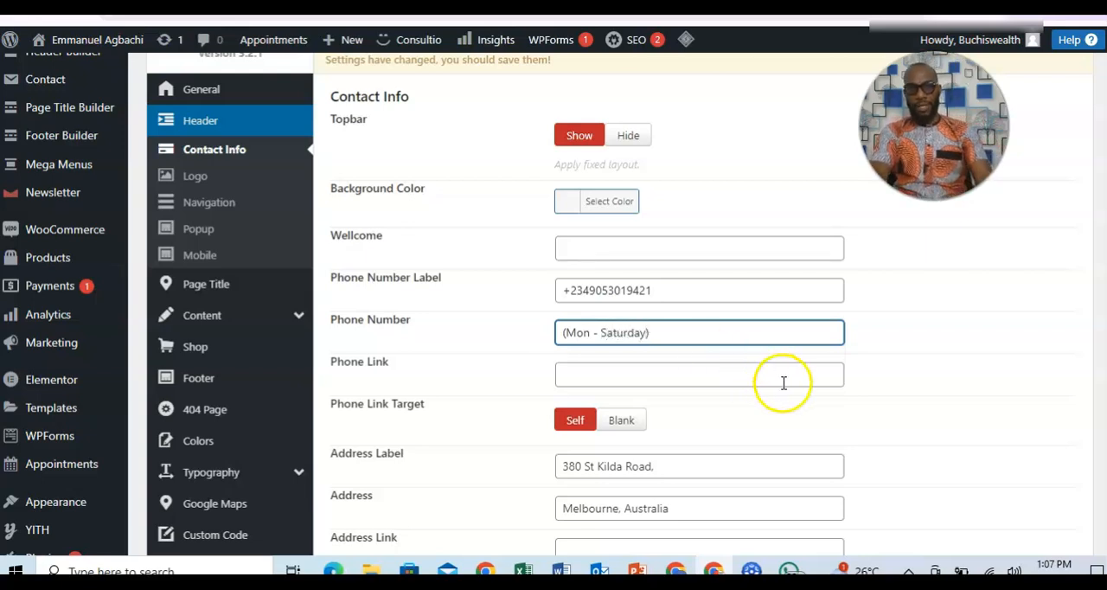
Replace the Address Label text with the suite and building part of the business address.
scroll(904, 344, "down", 3)
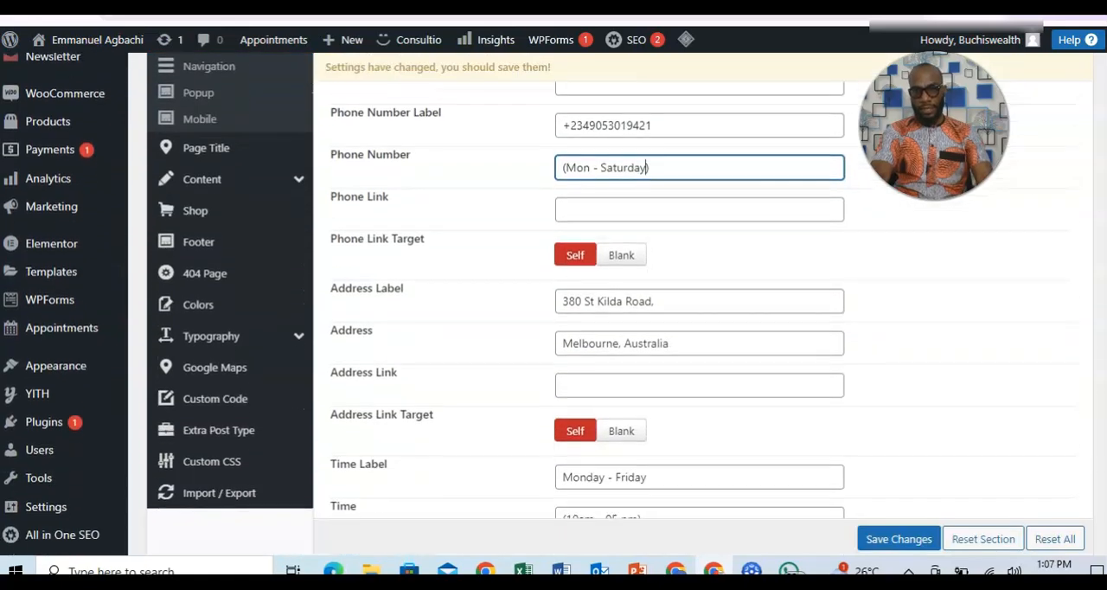
left_click(667, 288)
key("BackSpace")
key("BackSpace")
key("BackSpace")
key("BackSpace")
key("BackSpace")
key("BackSpace")
key("BackSpace")
key("BackSpace")
key("BackSpace")
key("BackSpace")
key("BackSpace")
key("BackSpace")
key("BackSpace")
key("BackSpace")
key("BackSpace")
key("BackSpace")
key("BackSpace")
key("BackSpace")
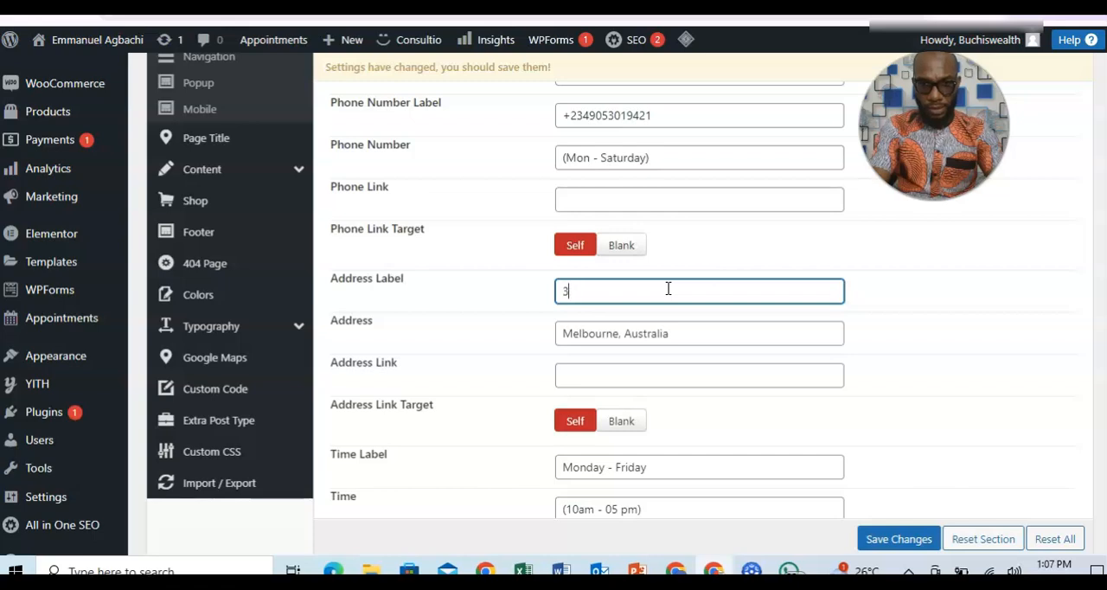
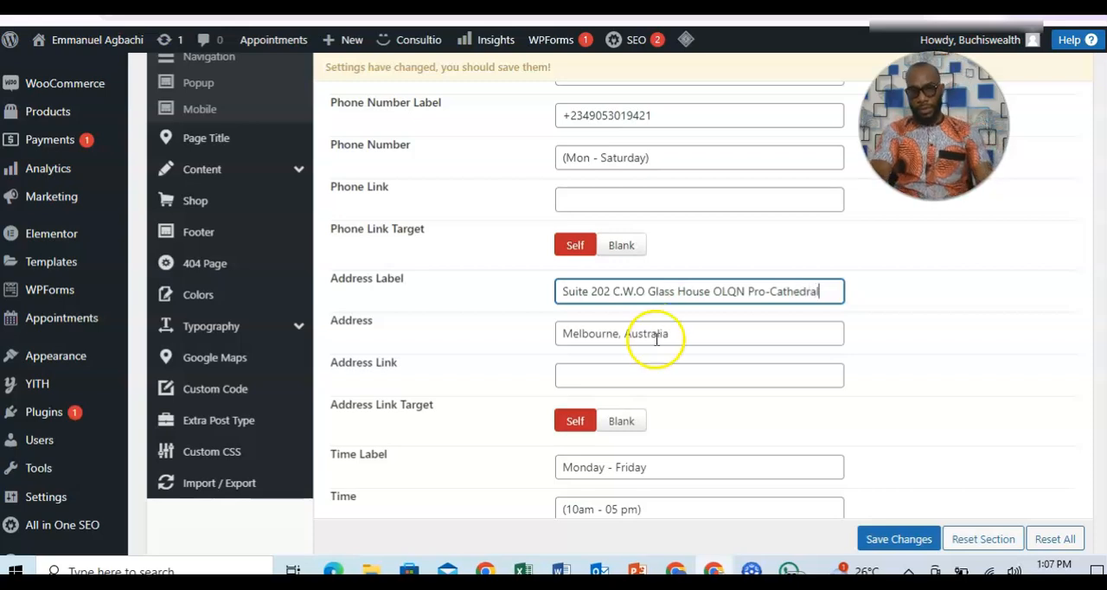
Replace the Address text with the street, area and city of the business address.
left_click_drag(670, 336, 559, 333)
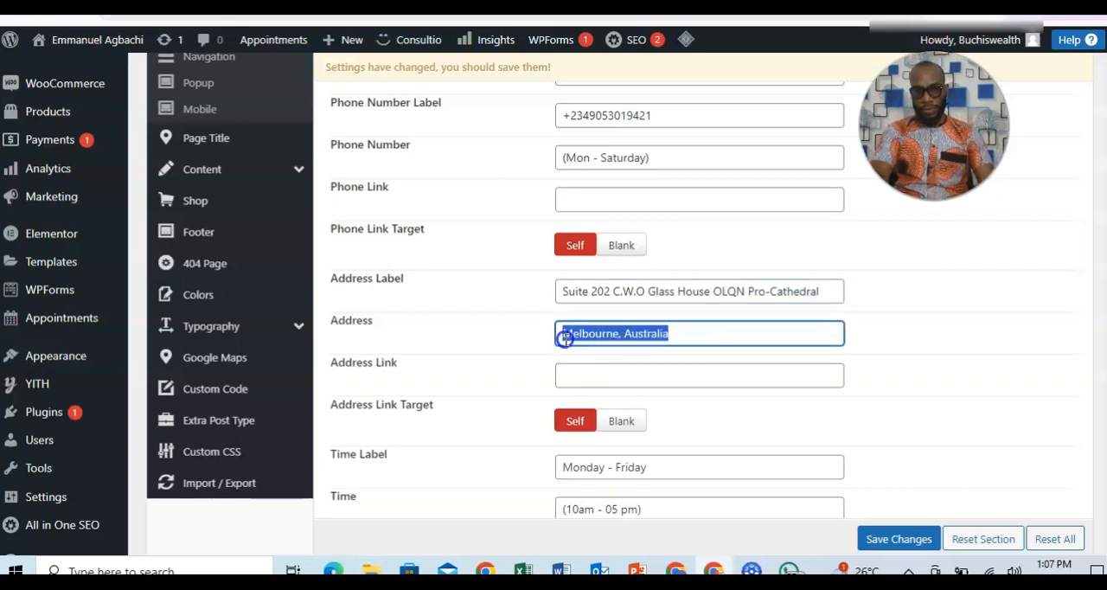
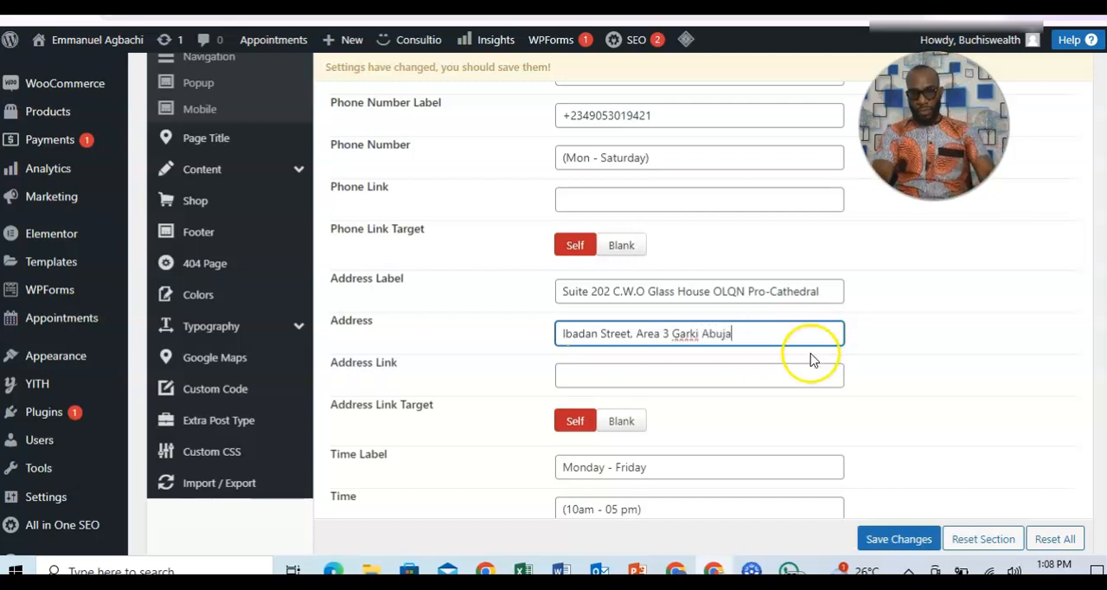
Change the Time Label's opening days to "Monday - Saturday".
scroll(1078, 323, "down", 1)
scroll(1077, 323, "down", 1)
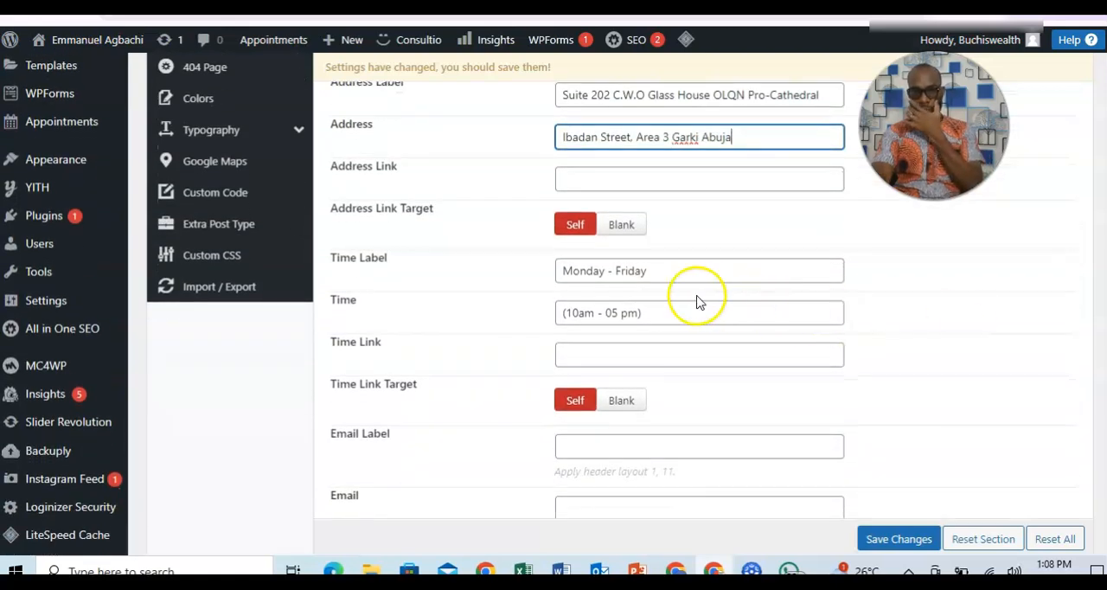
left_click(650, 274)
key("BackSpace")
key("BackSpace")
key("BackSpace")
key("BackSpace")
type("Saturday")
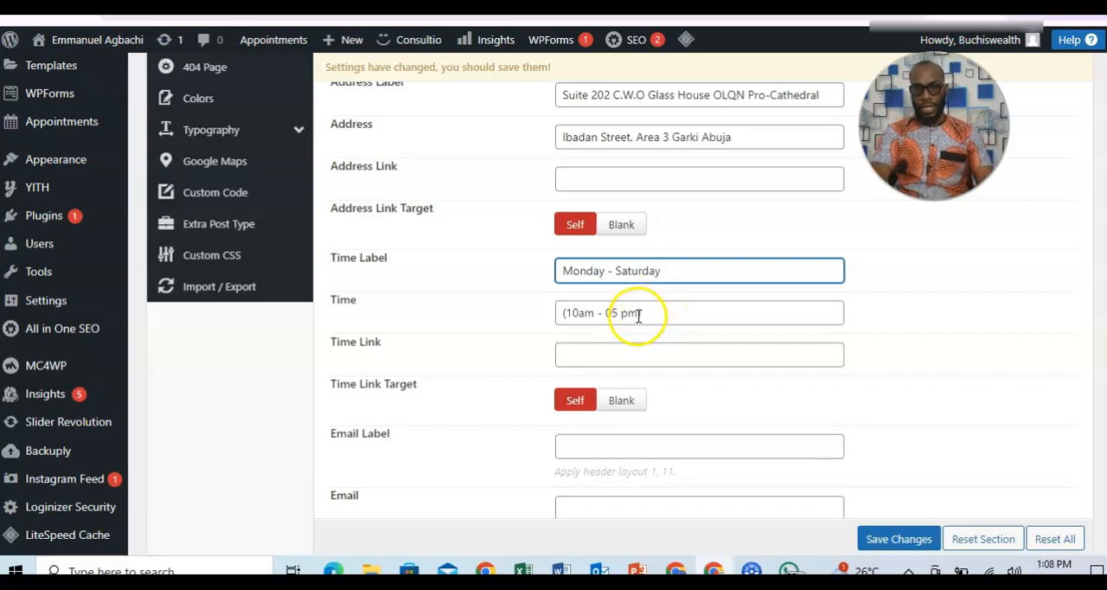
Change the opening hours in the Time field to "(9am - 05 pm)".
left_click(580, 313)
key("BackSpace")
key("BackSpace")
type("9")
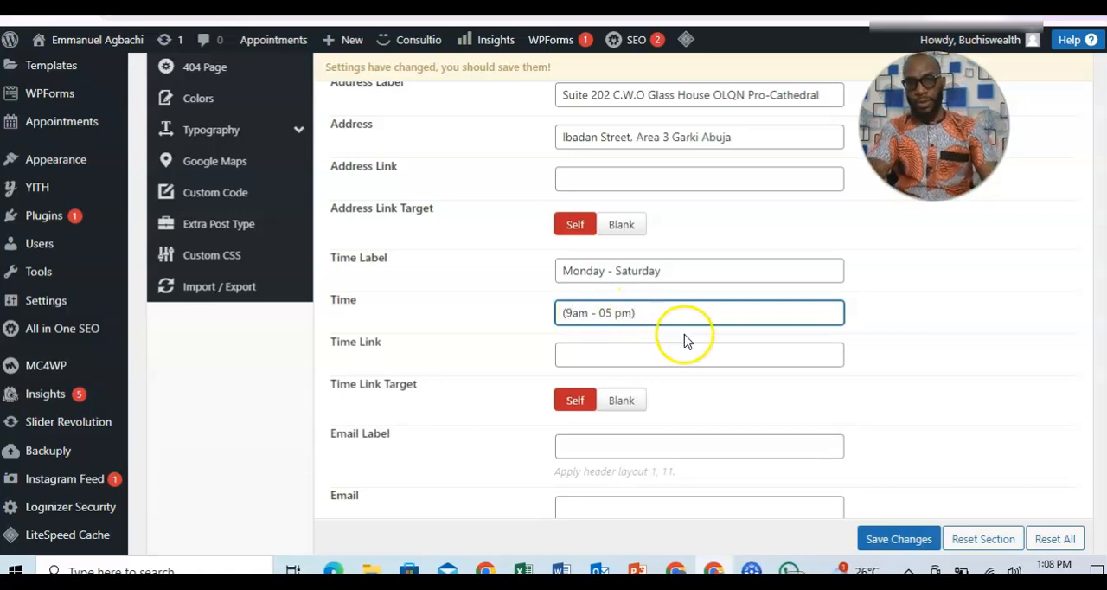
Look over the email and social URL fields, and save the contact info changes.
scroll(1087, 358, "down", 5)
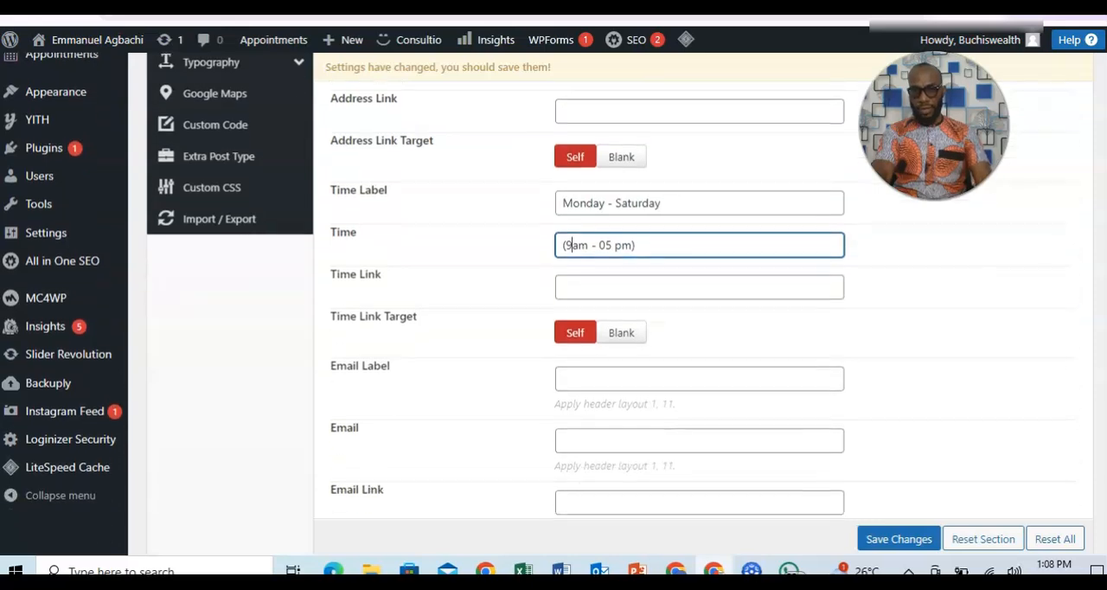
scroll(702, 286, "down", 8)
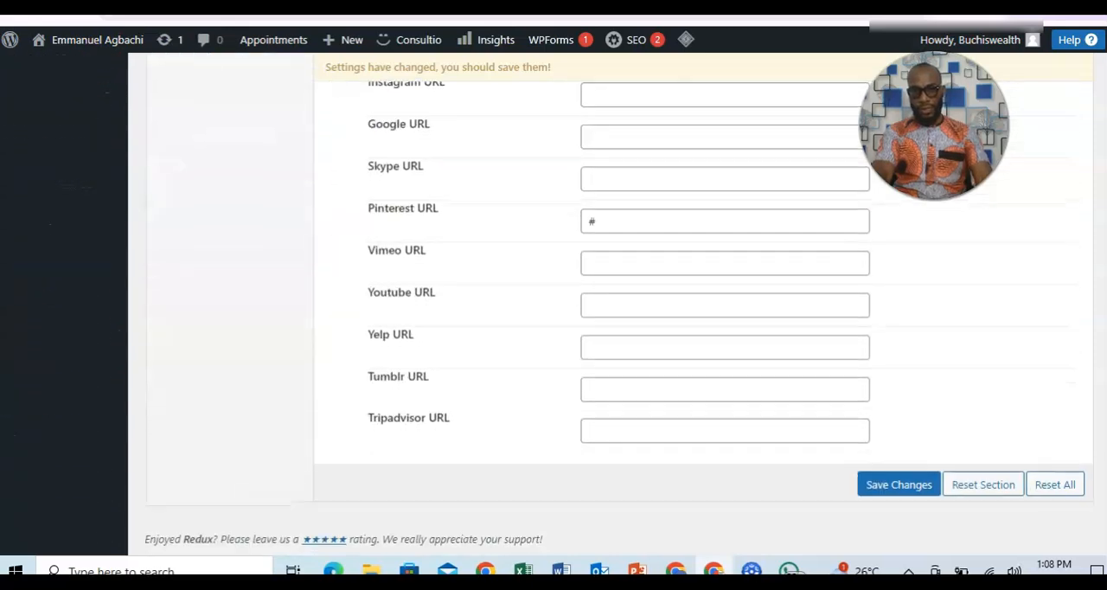
scroll(703, 285, "up", 4)
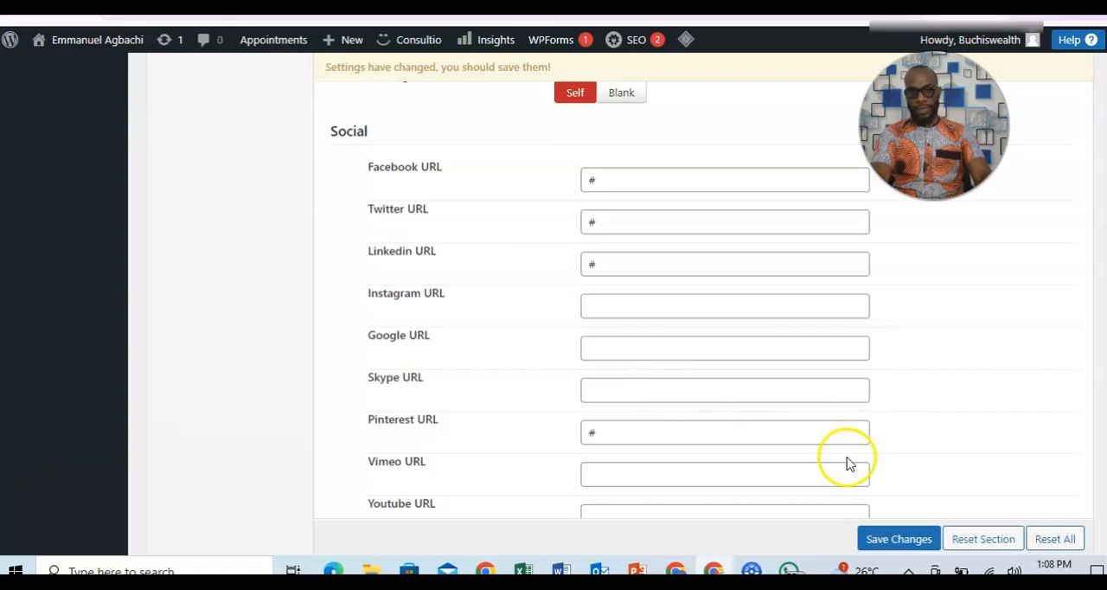
left_click(900, 538)
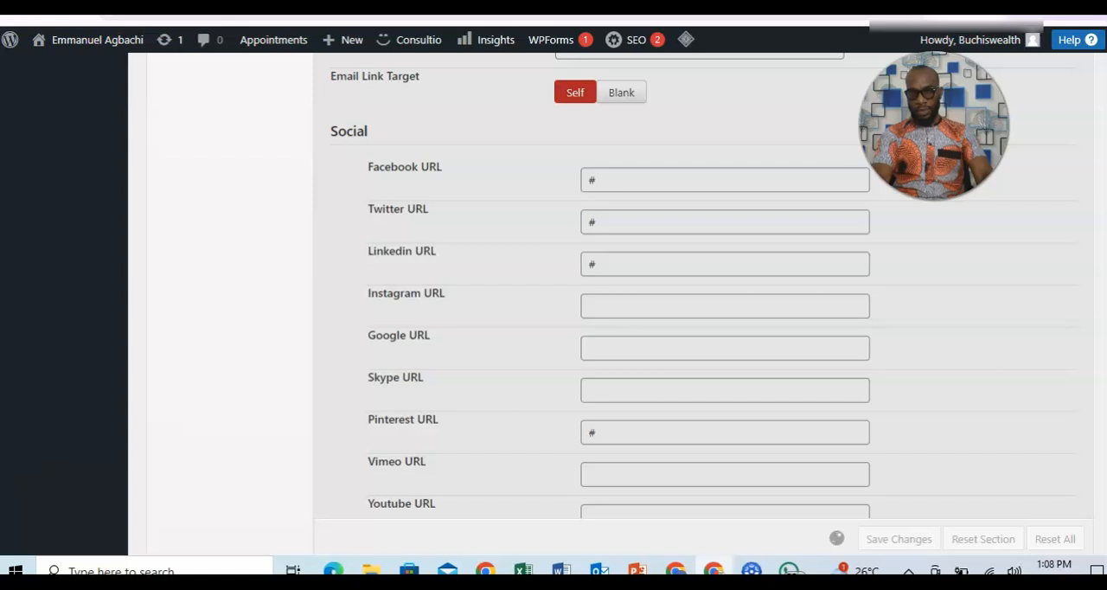
Review the saved contact info and visit the site's front page to check its header.
scroll(703, 285, "up", 2)
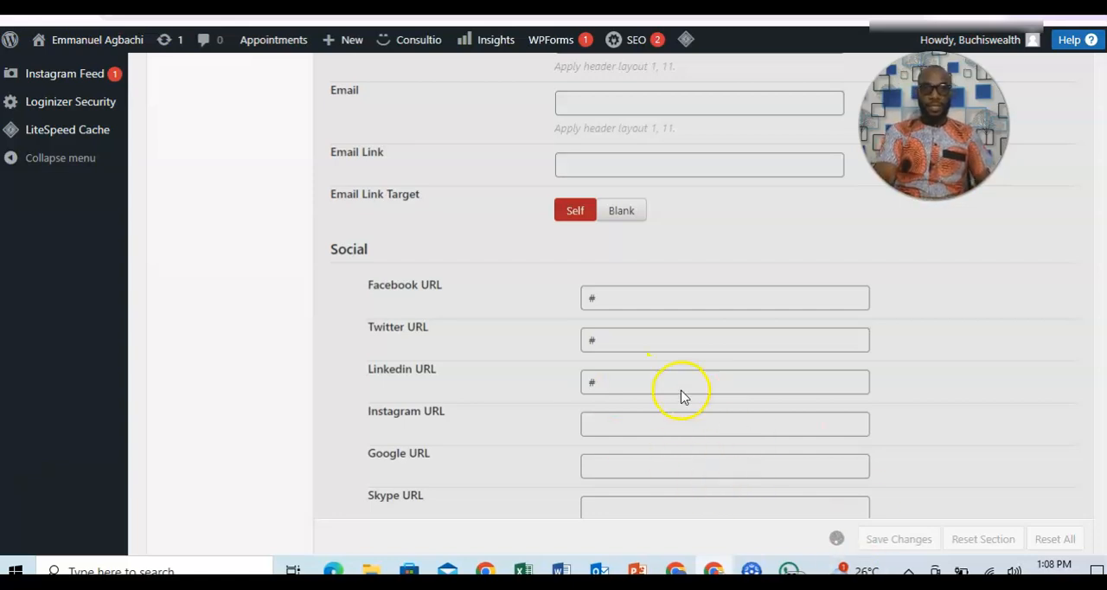
scroll(681, 397, "up", 1)
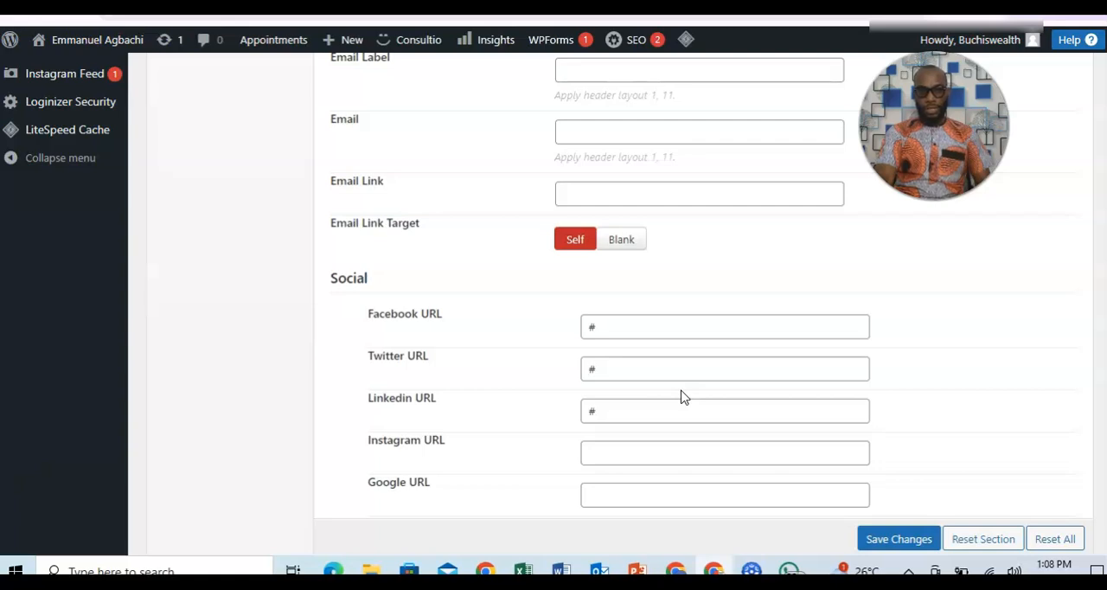
scroll(680, 397, "down", 1)
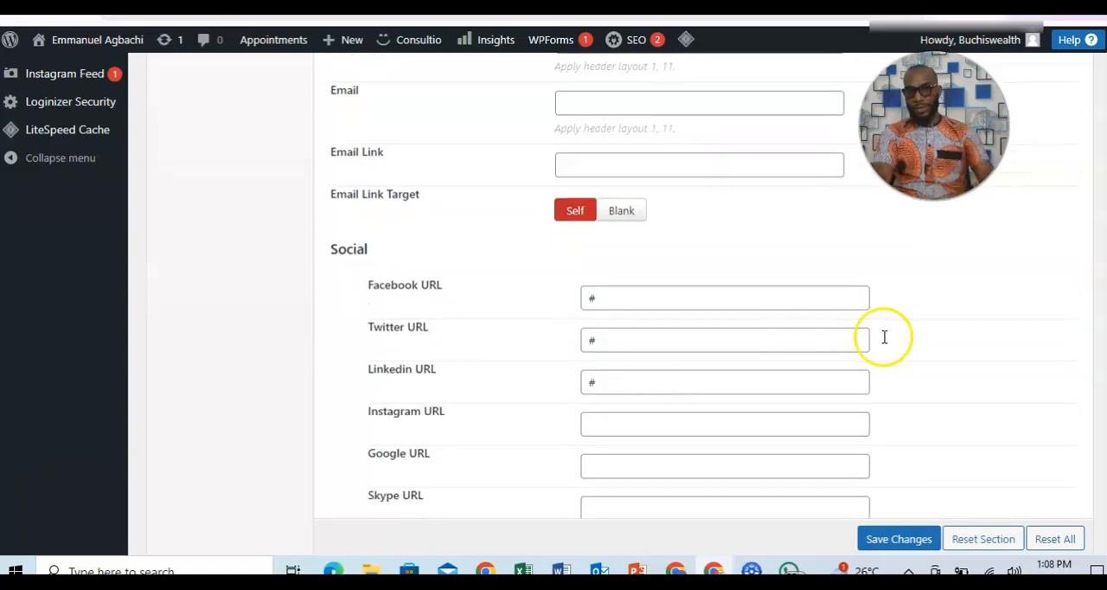
scroll(500, 125, "up", 20)
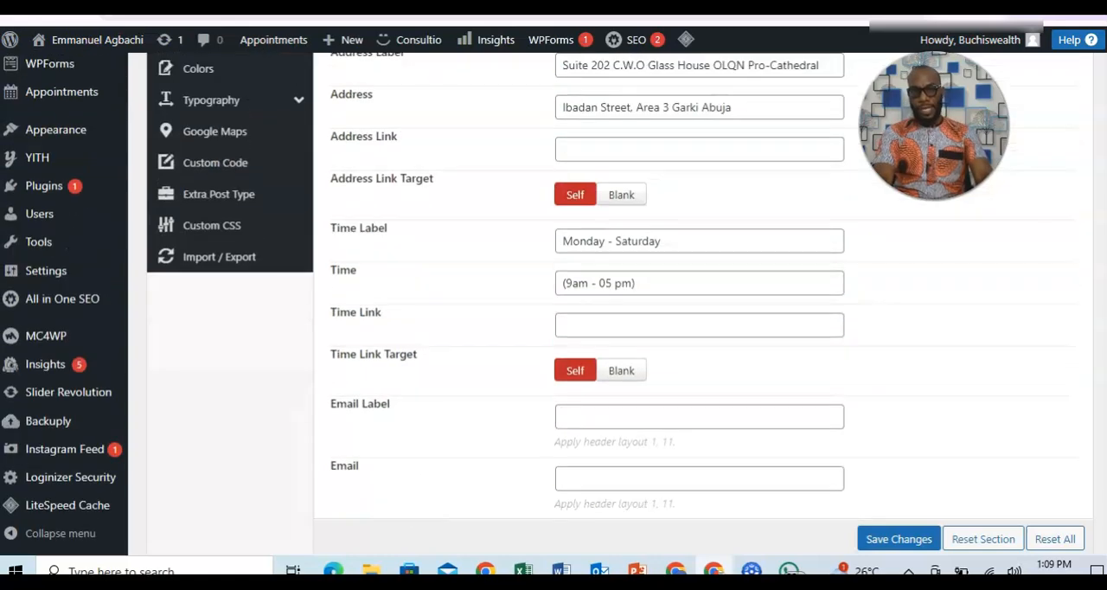
mouse_move(45, 39)
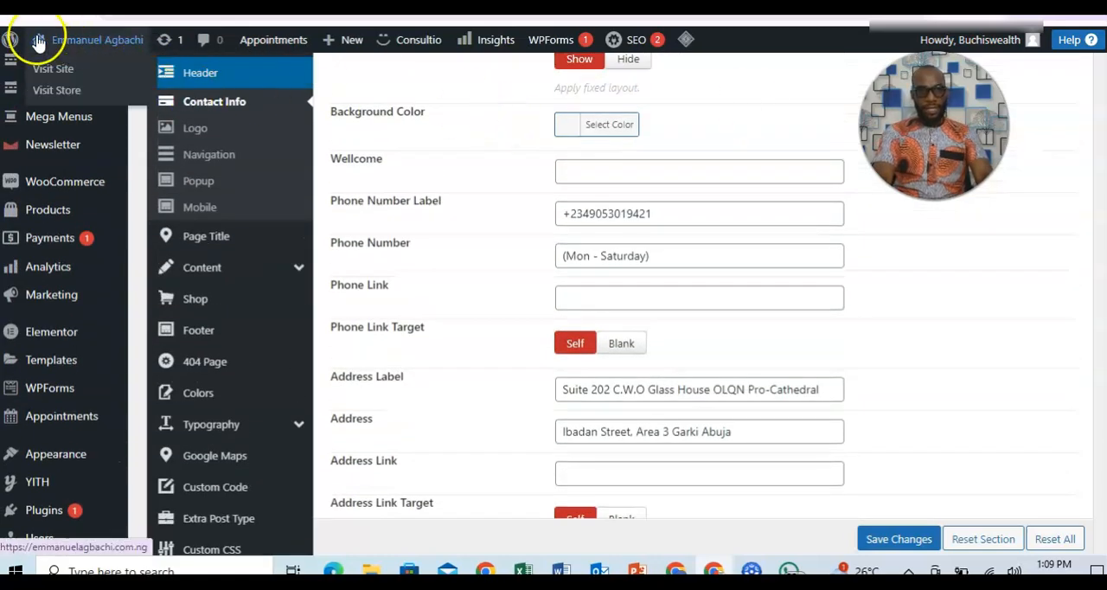
left_click(52, 73)
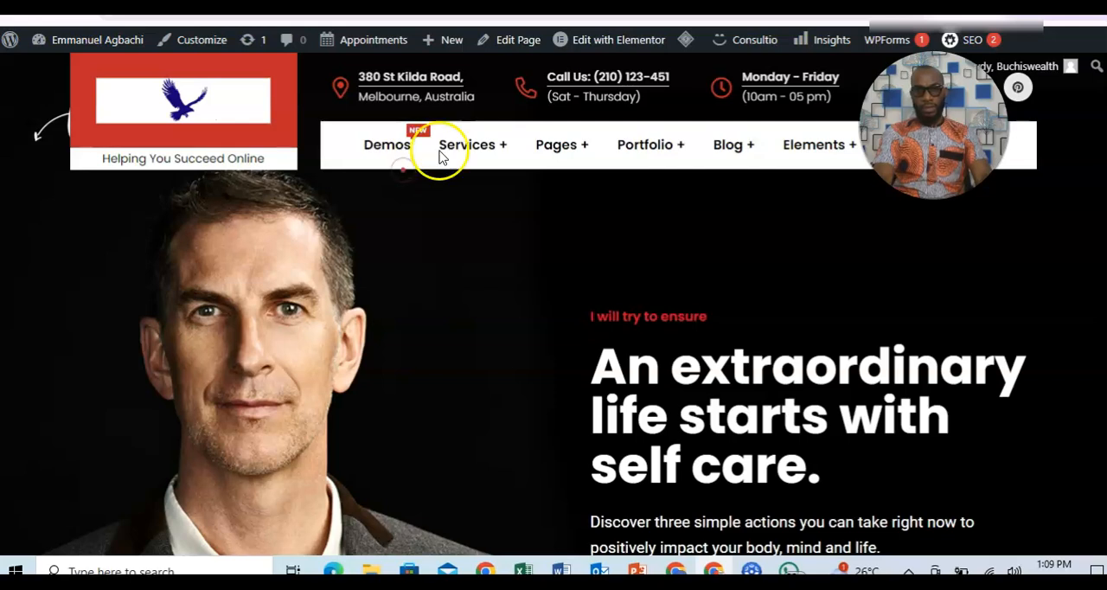
Return to the WordPress dashboard and reopen the Consultio theme options.
left_click(64, 41)
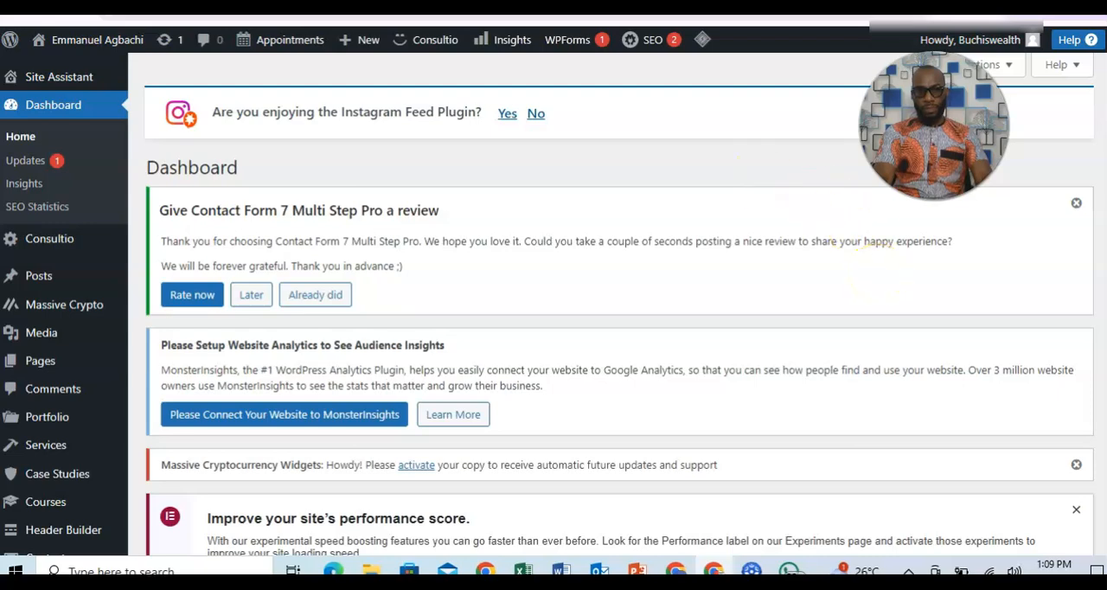
scroll(147, 264, "down", 5)
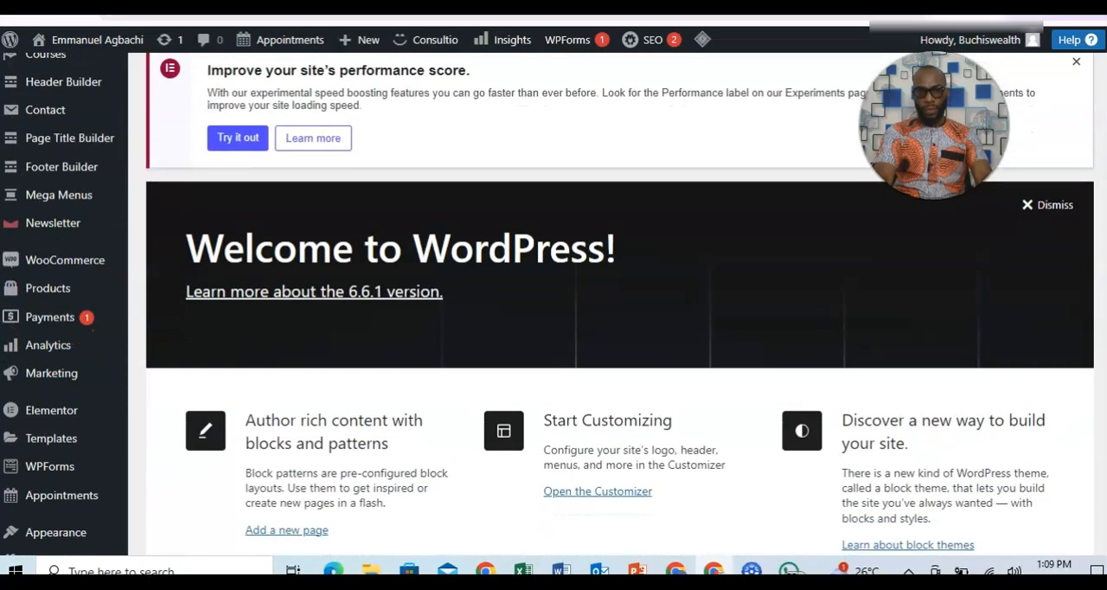
scroll(147, 263, "up", 4)
mouse_move(53, 135)
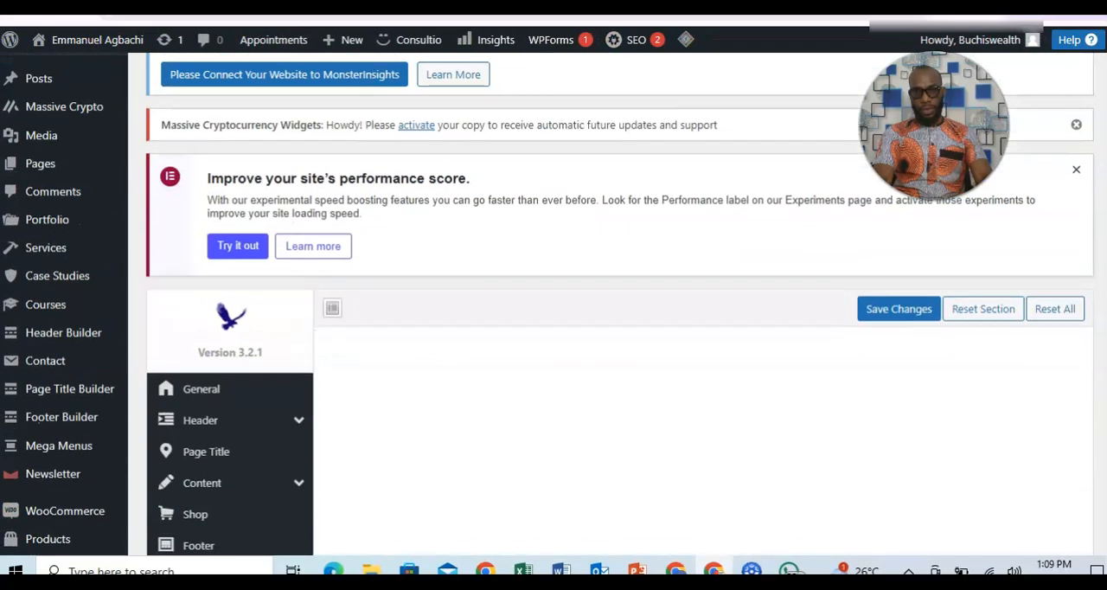
Check the phone, address and time entries in Contact Info and save the theme options again.
scroll(620, 312, "down", 5)
scroll(619, 311, "up", 2)
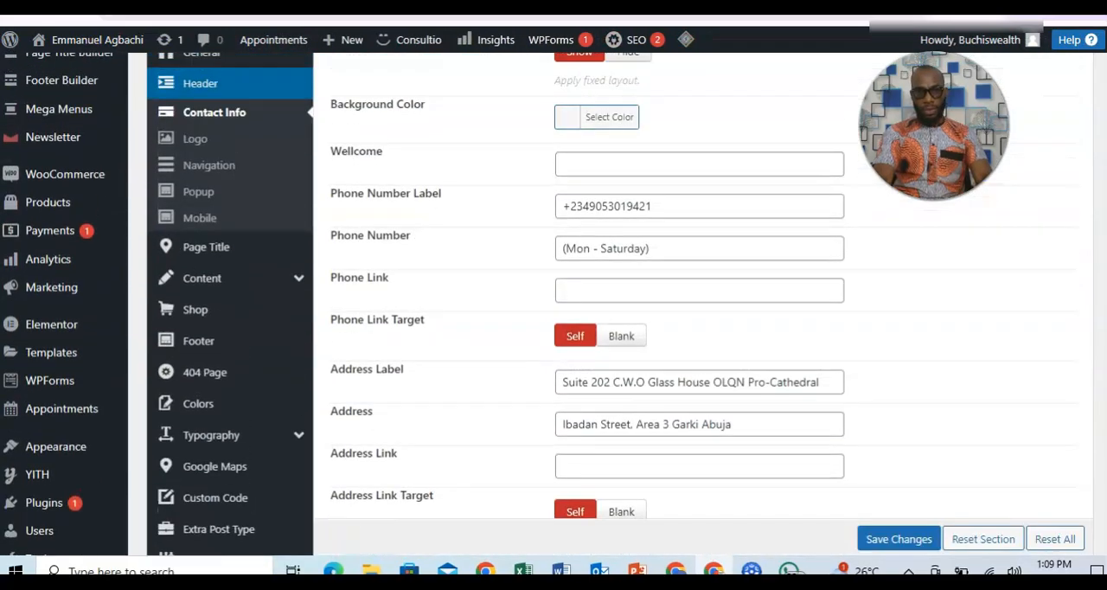
scroll(619, 311, "down", 3)
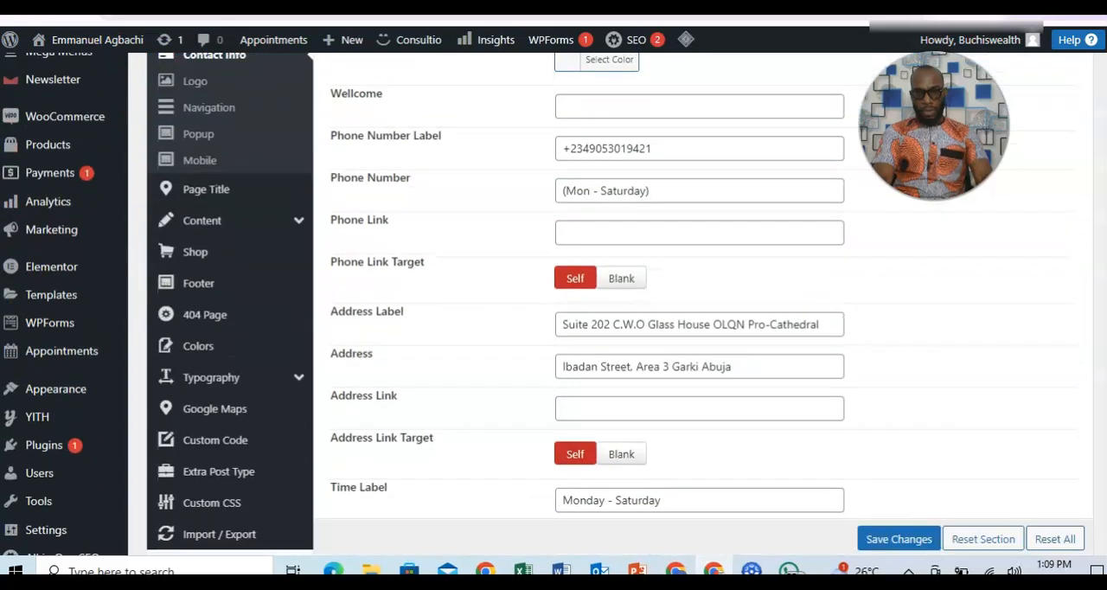
left_click(894, 537)
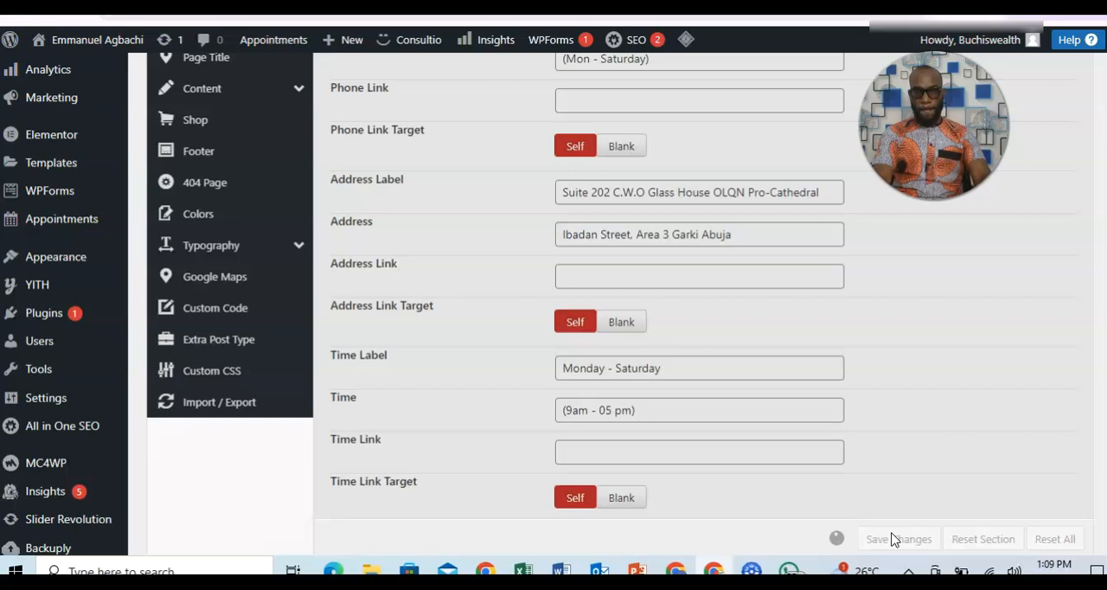
scroll(699, 302, "up", 3)
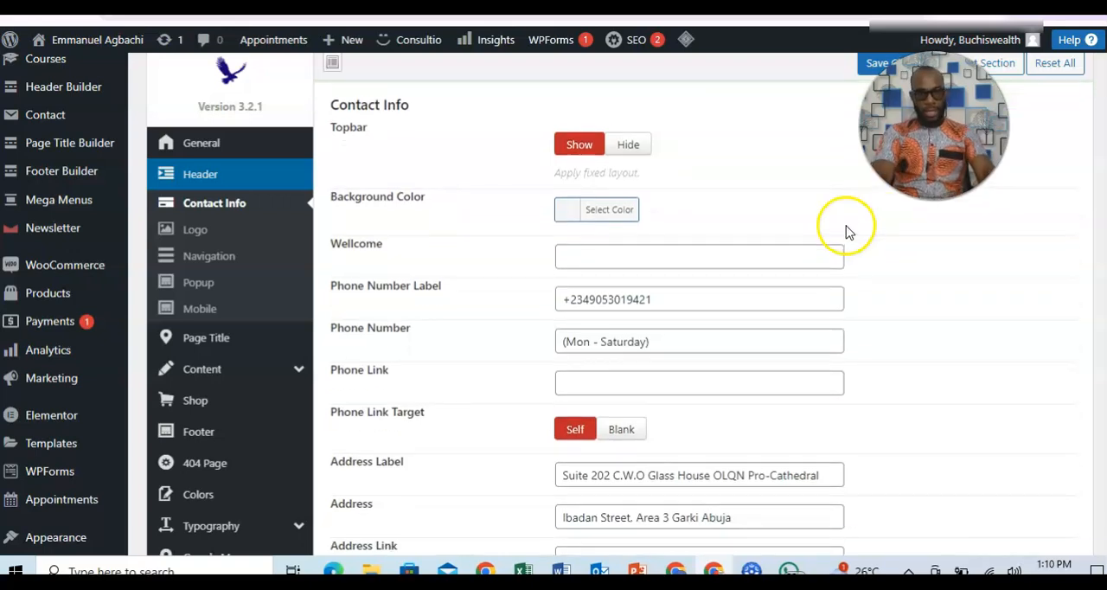
mouse_move(272, 364)
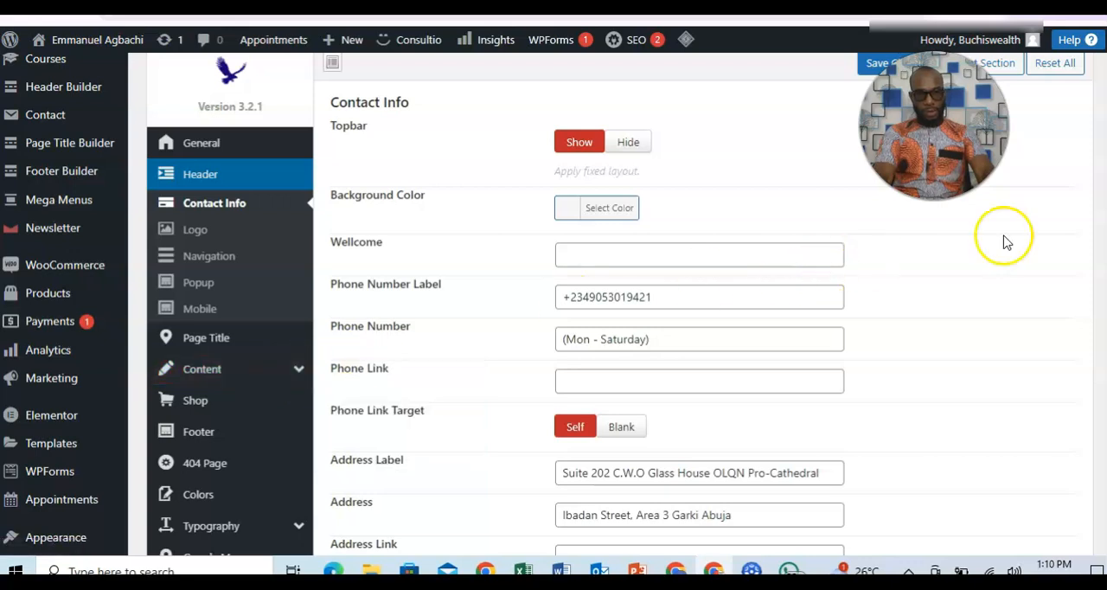
scroll(691, 346, "down", 4)
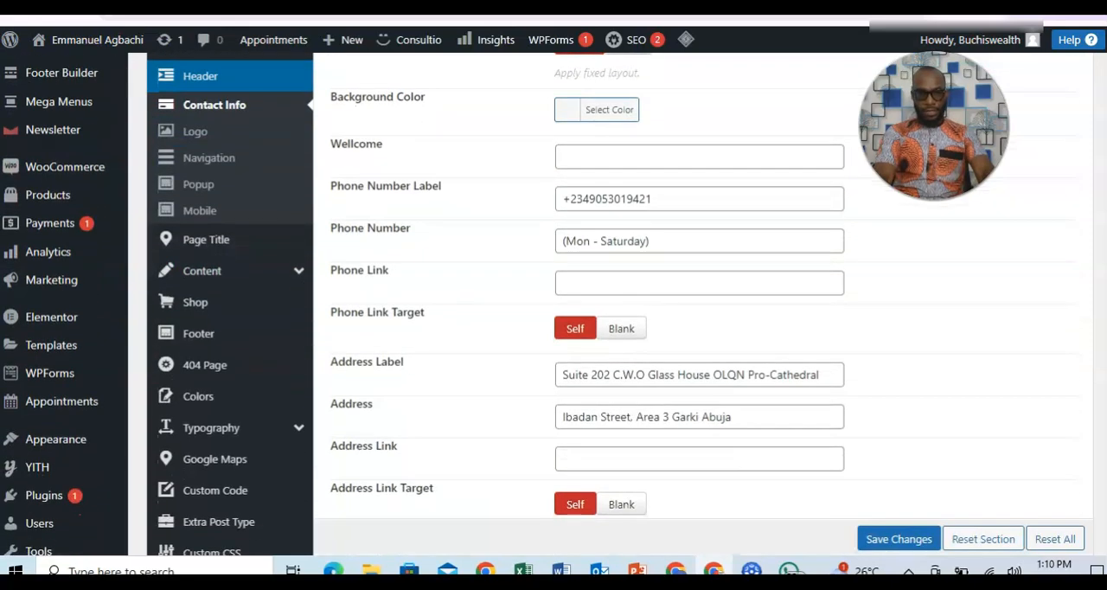
scroll(691, 345, "up", 3)
scroll(691, 346, "up", 3)
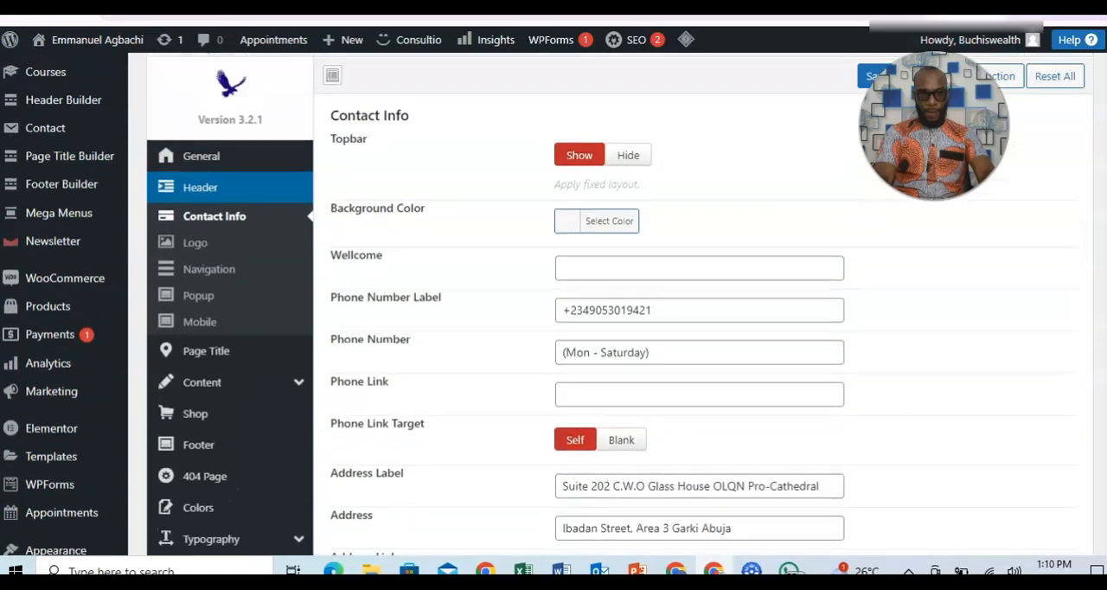
scroll(691, 345, "up", 1)
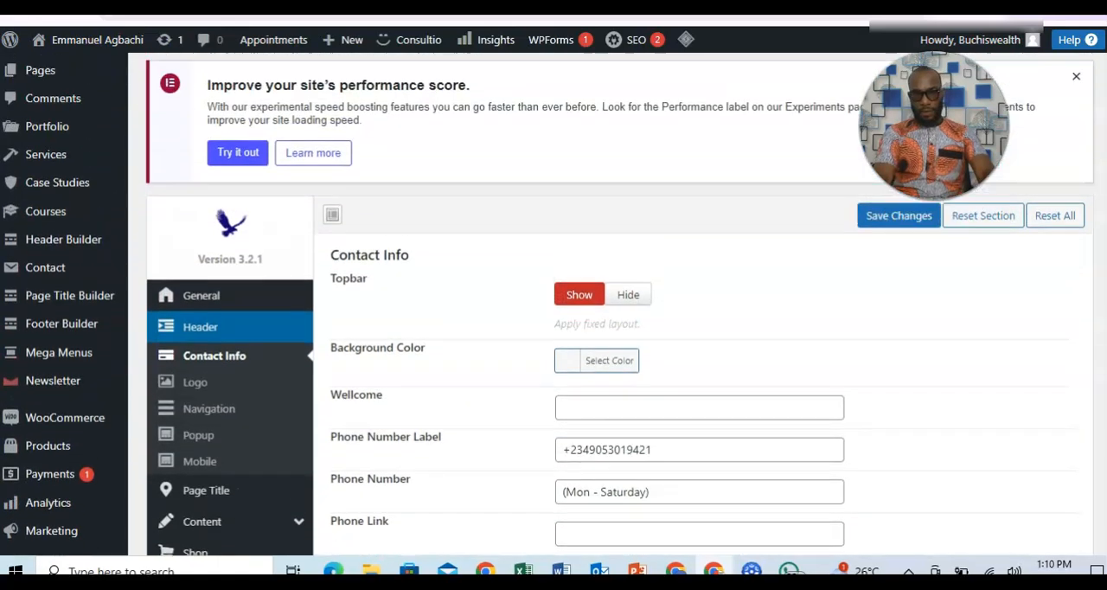
Look over the saved phone, address and time fields in the header's Contact Info options.
scroll(691, 346, "down", 1)
scroll(605, 303, "up", 2)
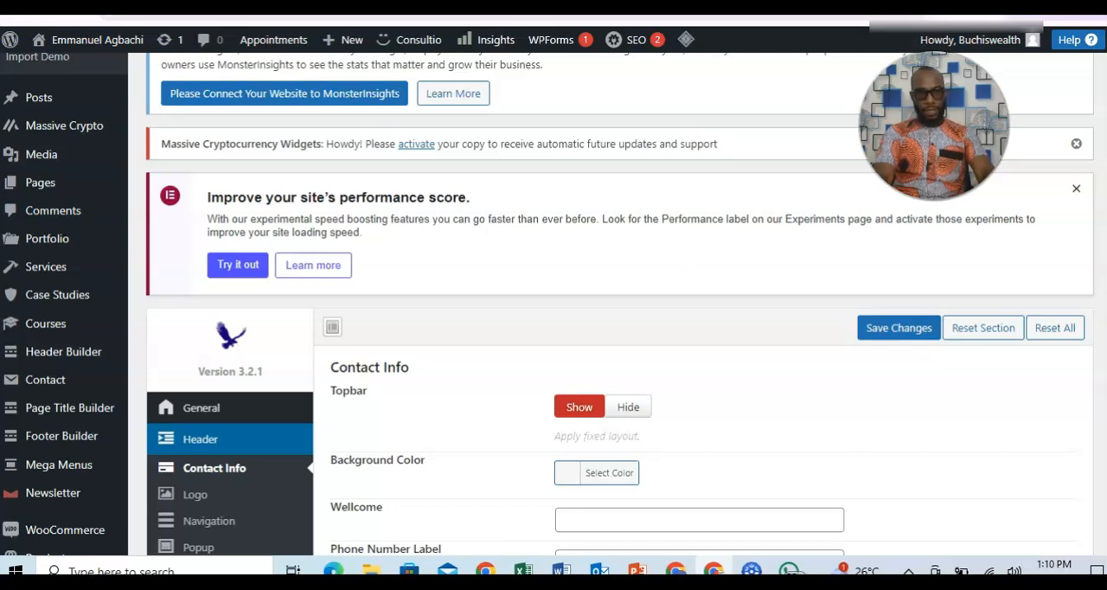
scroll(605, 303, "up", 1)
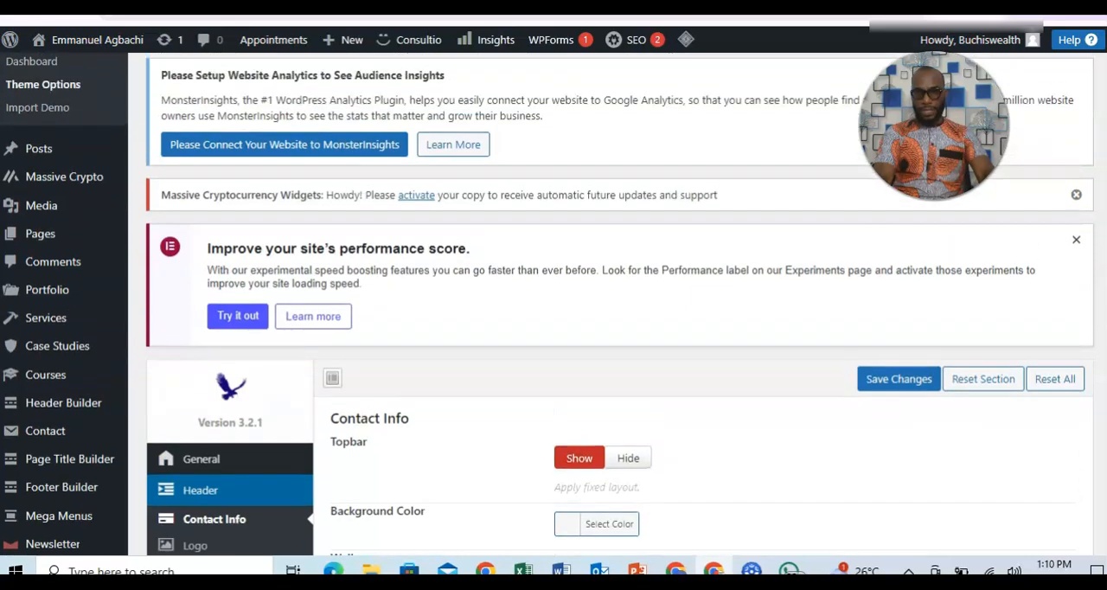
scroll(606, 302, "down", 3)
scroll(605, 302, "down", 1)
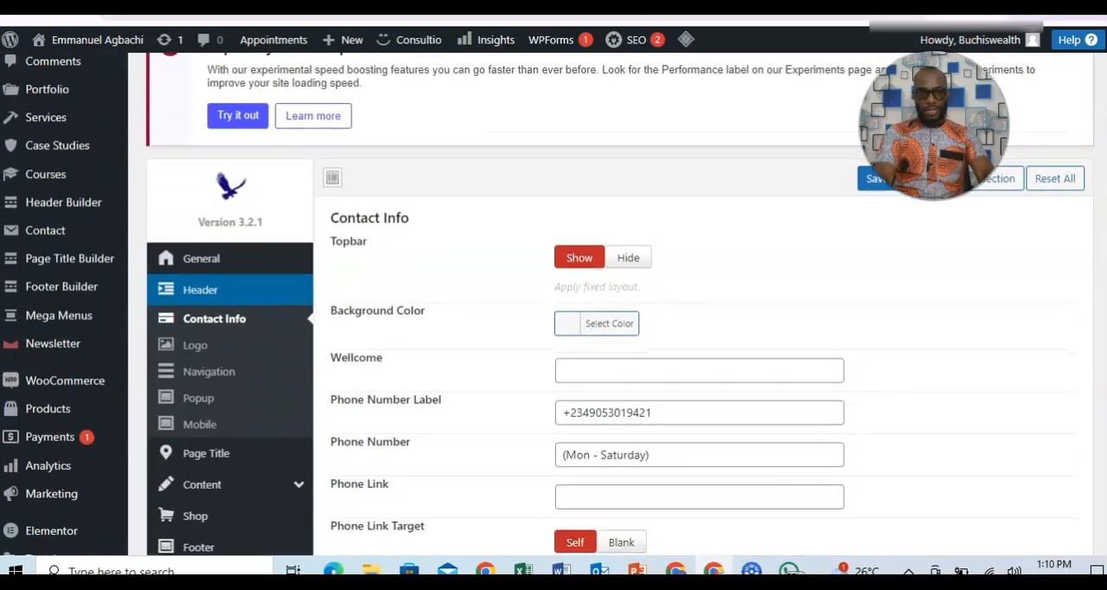
scroll(605, 302, "down", 2)
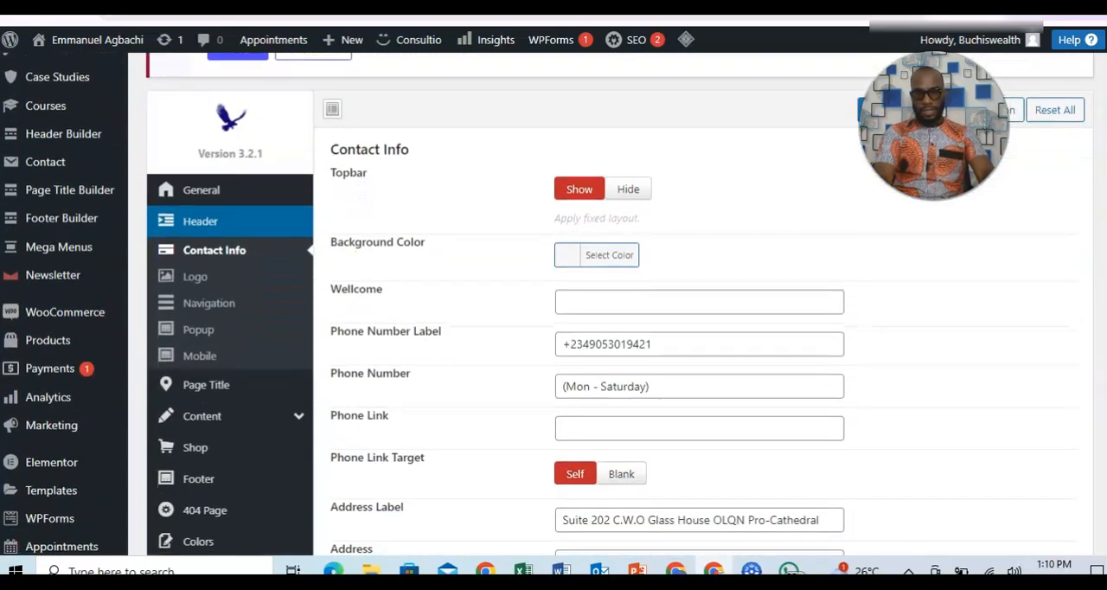
scroll(605, 302, "up", 3)
scroll(605, 302, "up", 5)
scroll(605, 302, "down", 5)
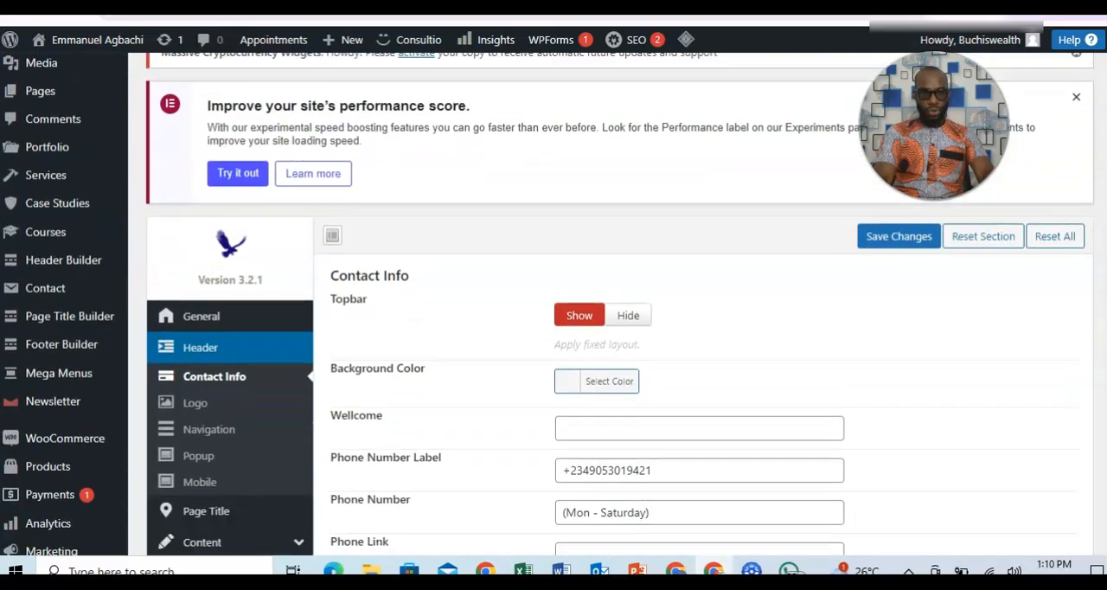
scroll(605, 303, "down", 5)
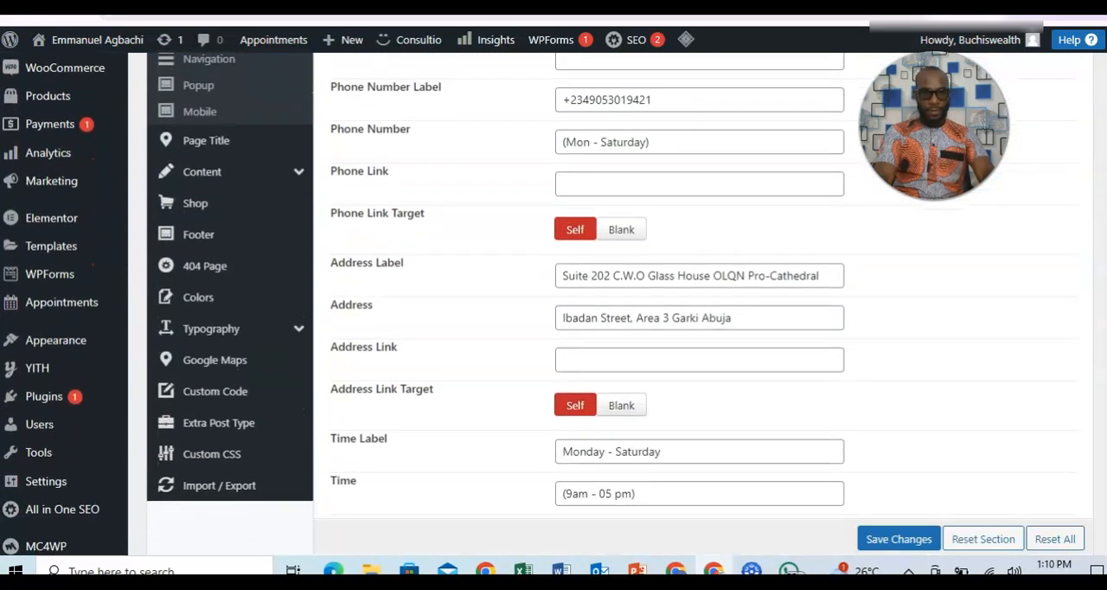
Open the WordPress theme Customizer for the Consultio theme.
mouse_move(76, 313)
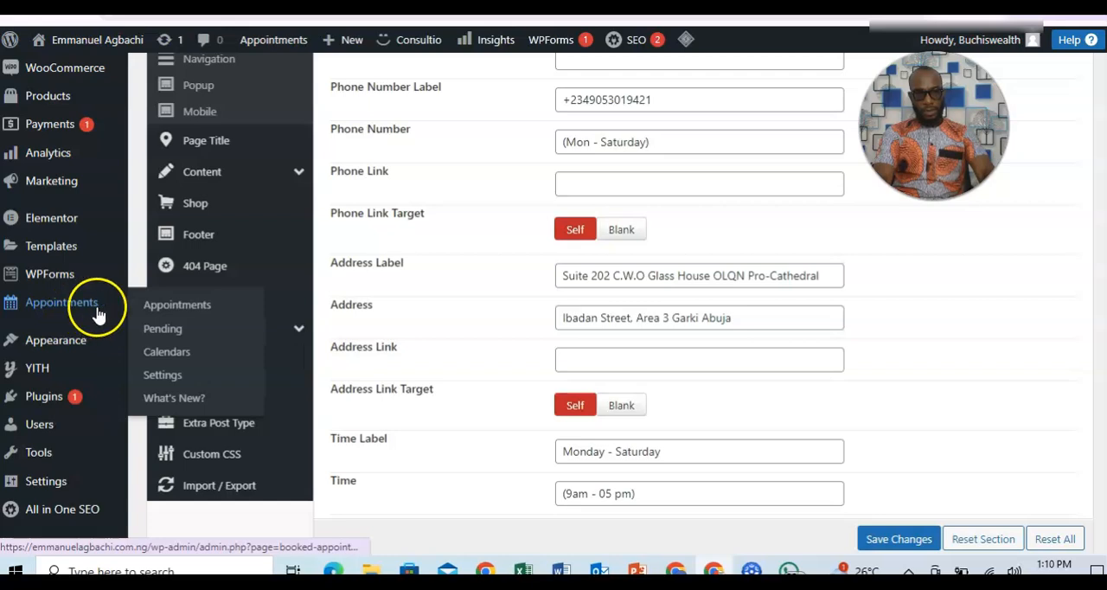
mouse_move(80, 290)
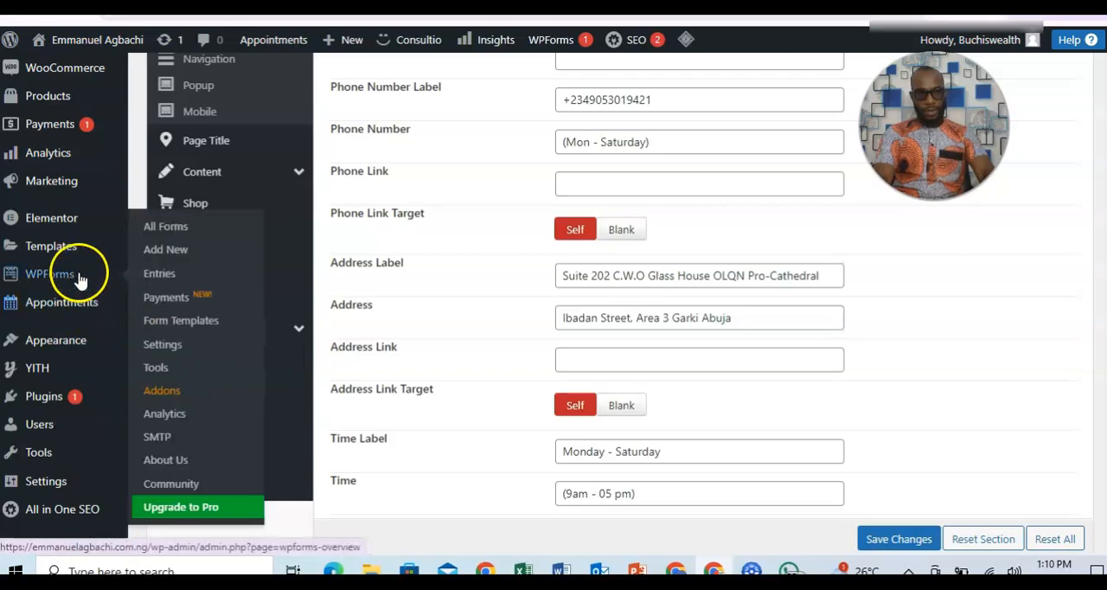
mouse_move(79, 337)
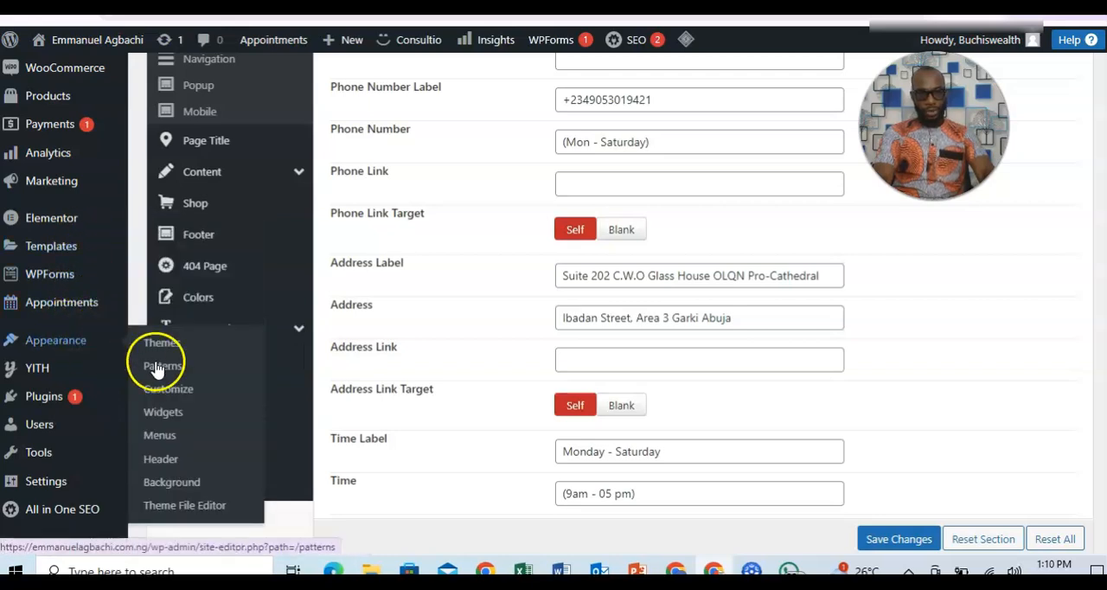
left_click(169, 393)
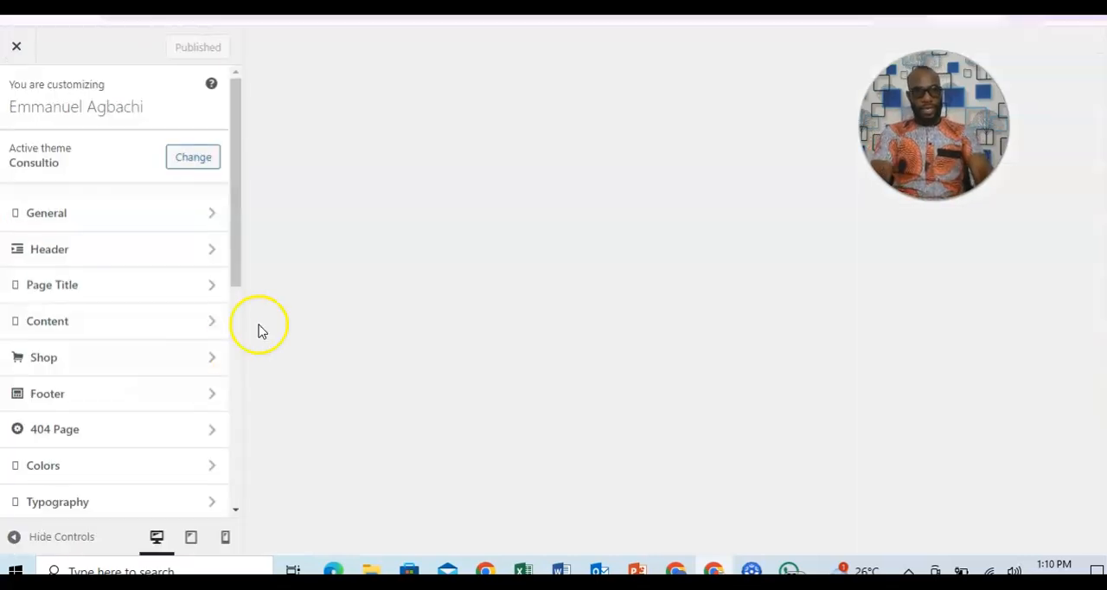
Check the favicon in the Customizer's General settings and return to the main settings list.
left_click(139, 215)
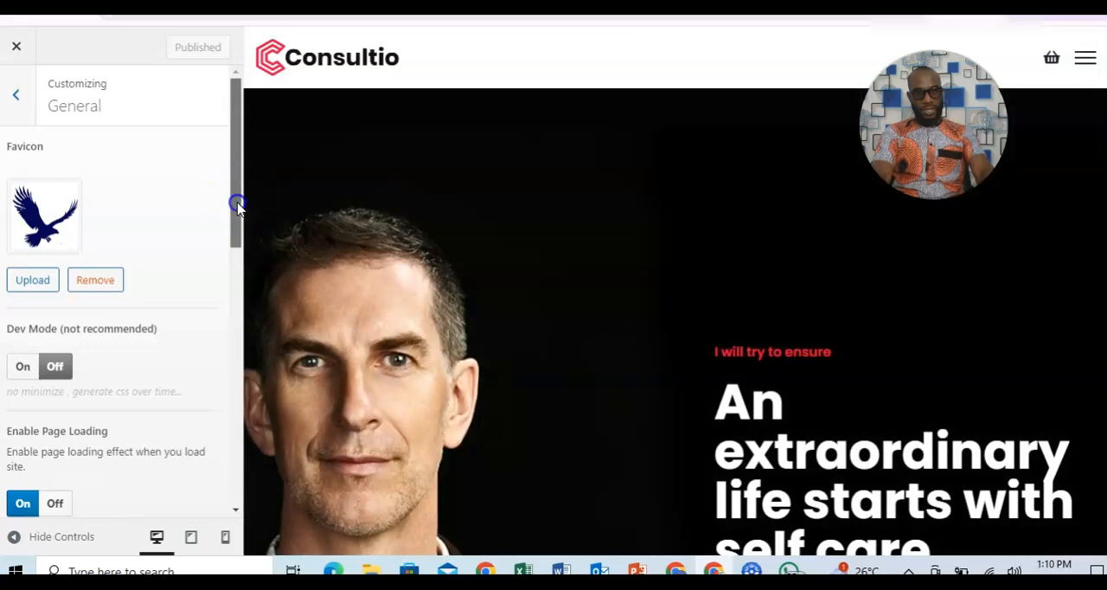
left_click_drag(237, 202, 208, 190)
left_click(15, 94)
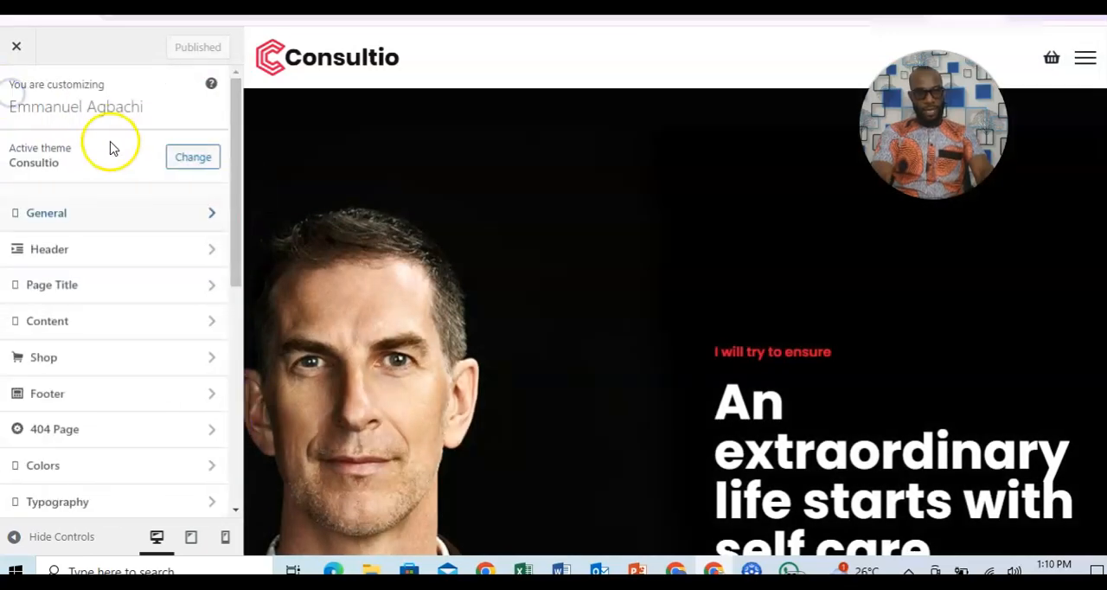
Browse the header layouts in the Header settings, try layouts 2 and 3, then select layout 2 and publish it.
left_click(78, 252)
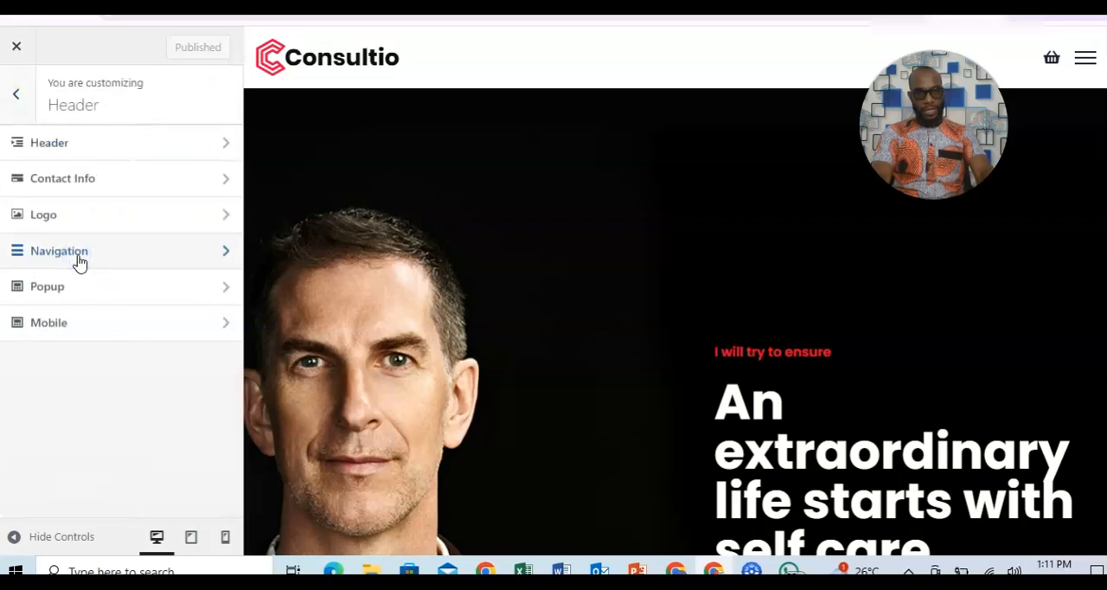
left_click(78, 145)
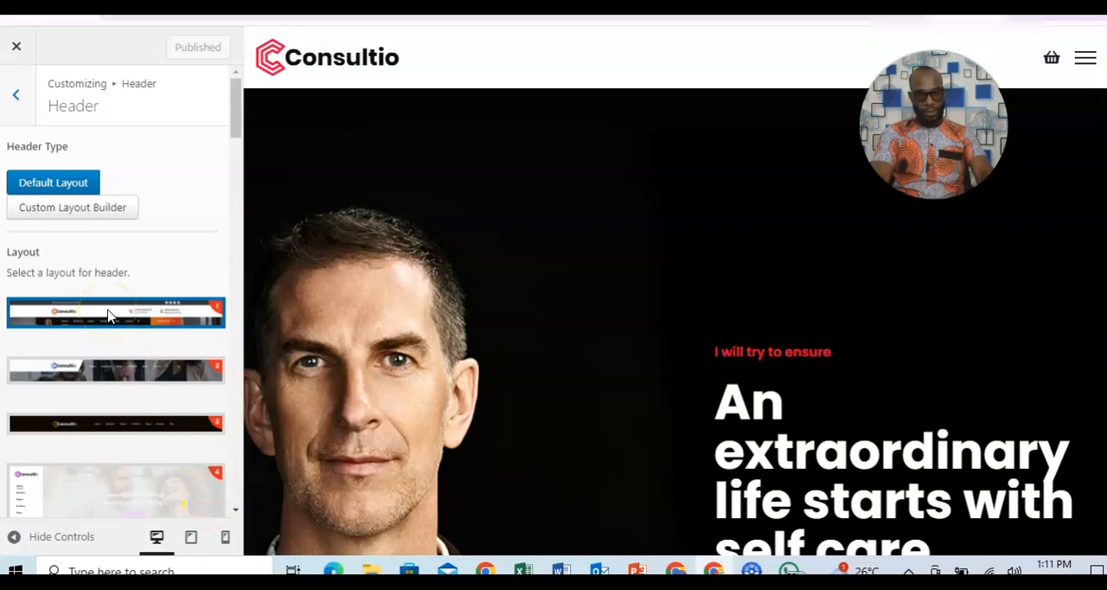
left_click_drag(235, 130, 235, 156)
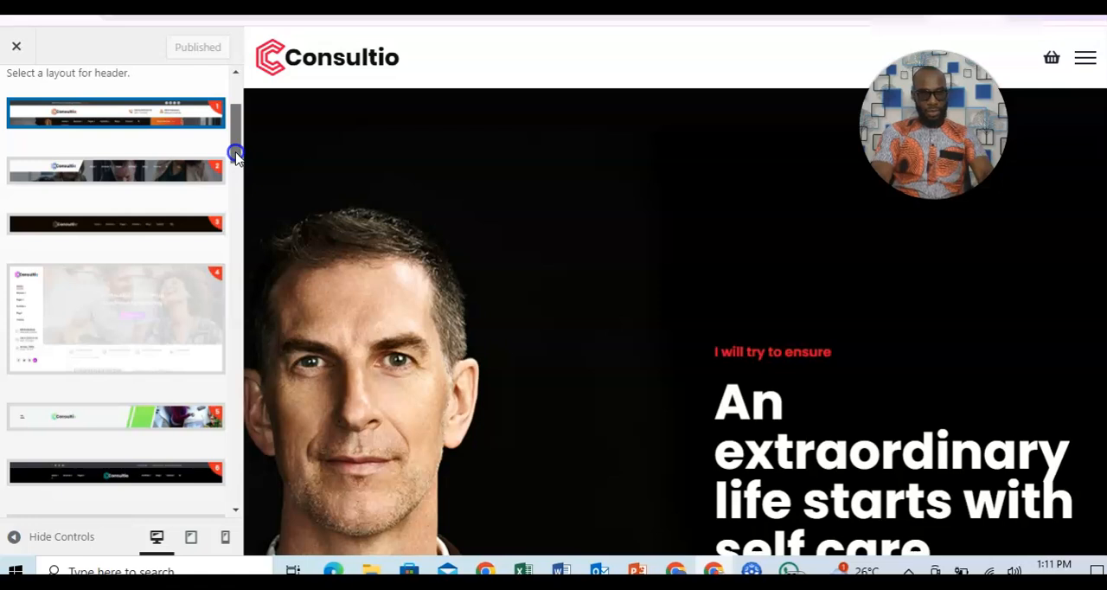
mouse_move(235, 156)
left_mouse_down()
mouse_move(248, 330)
mouse_move(230, 140)
left_mouse_up()
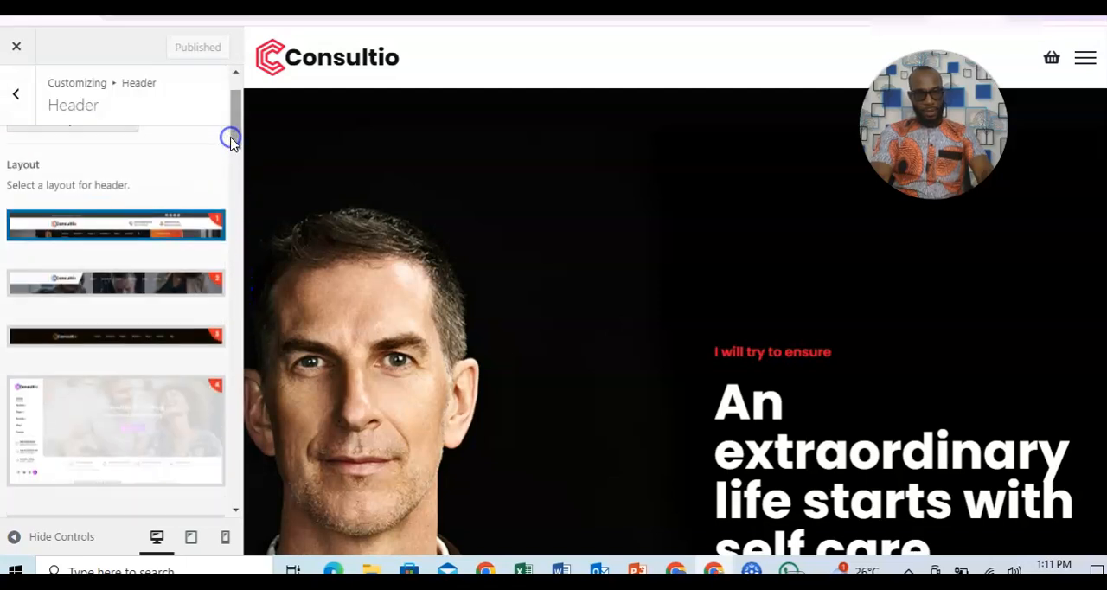
left_click(158, 284)
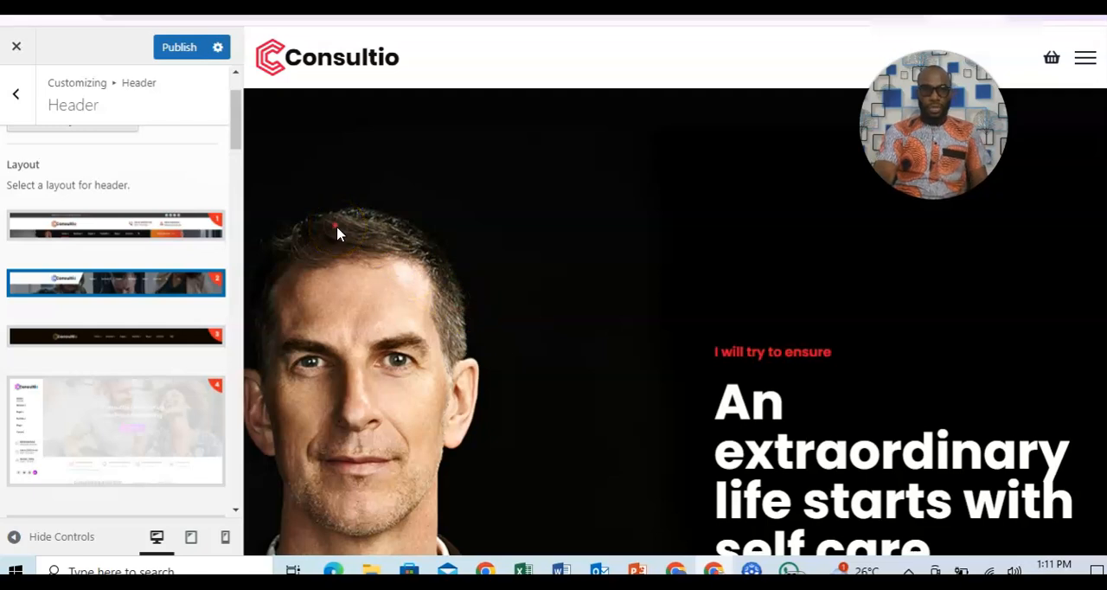
left_click(149, 348)
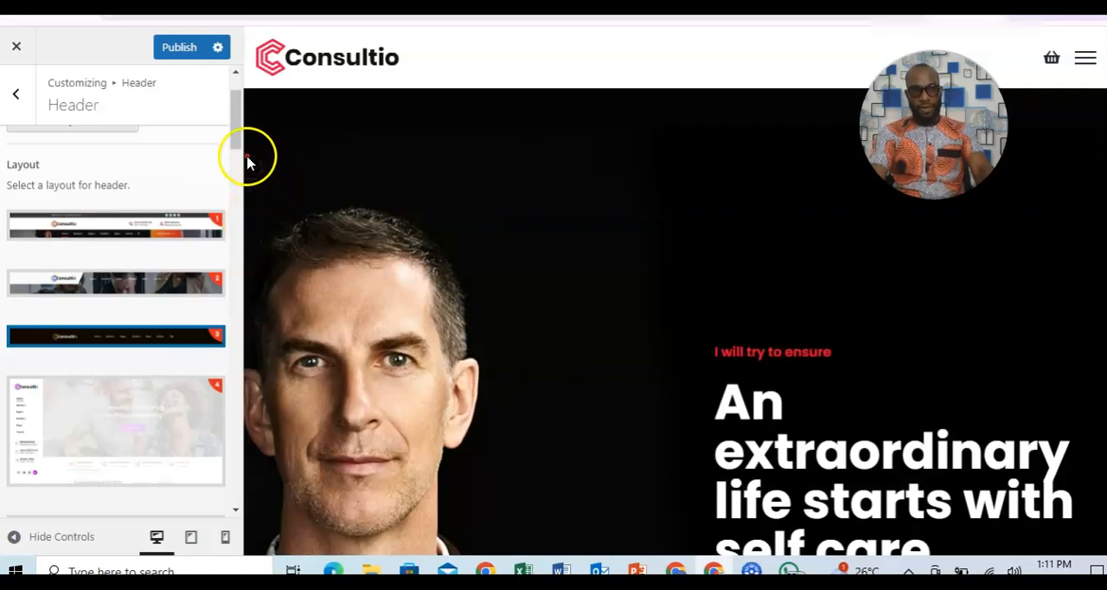
mouse_move(236, 138)
left_mouse_down()
mouse_move(235, 170)
mouse_move(232, 138)
left_mouse_up()
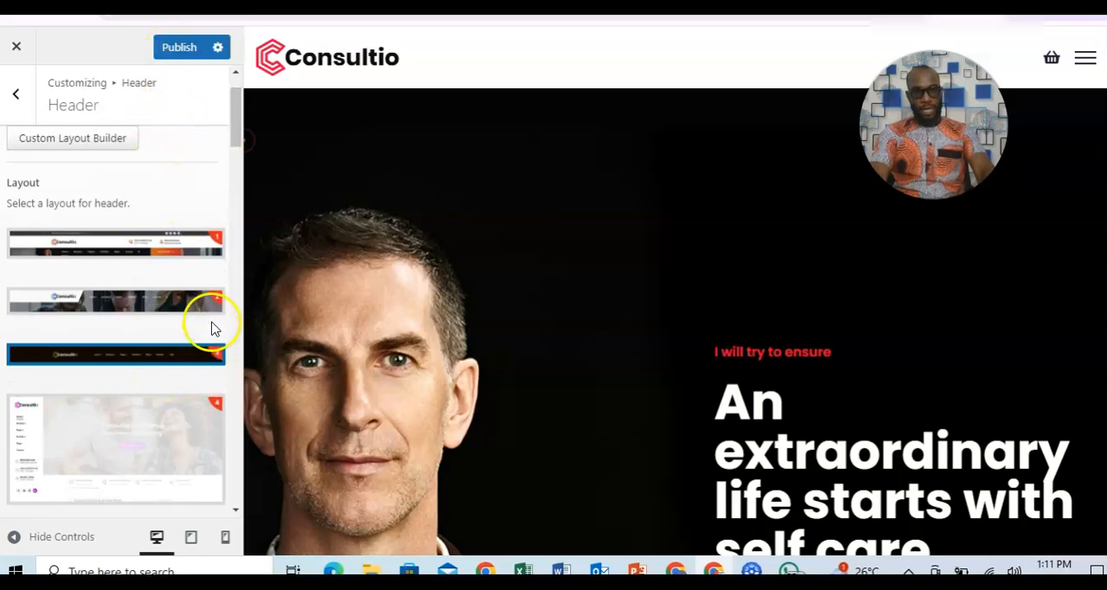
left_click(151, 298)
left_click(177, 49)
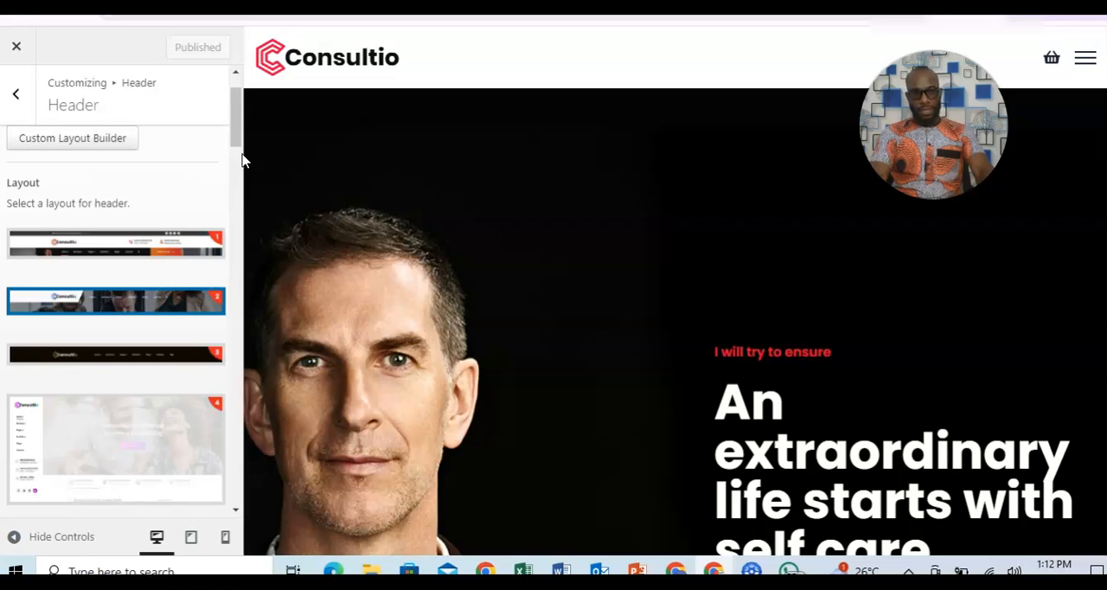
Open the header's Contact Info settings in the Customizer and find the social URL fields.
left_click(16, 93)
left_click(120, 182)
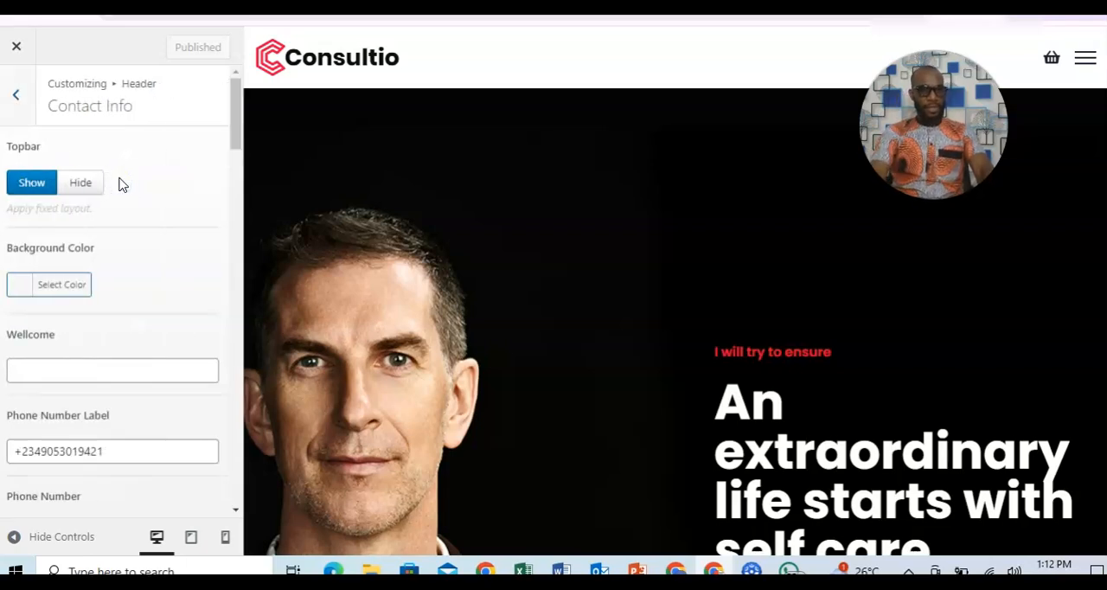
left_click_drag(230, 147, 224, 376)
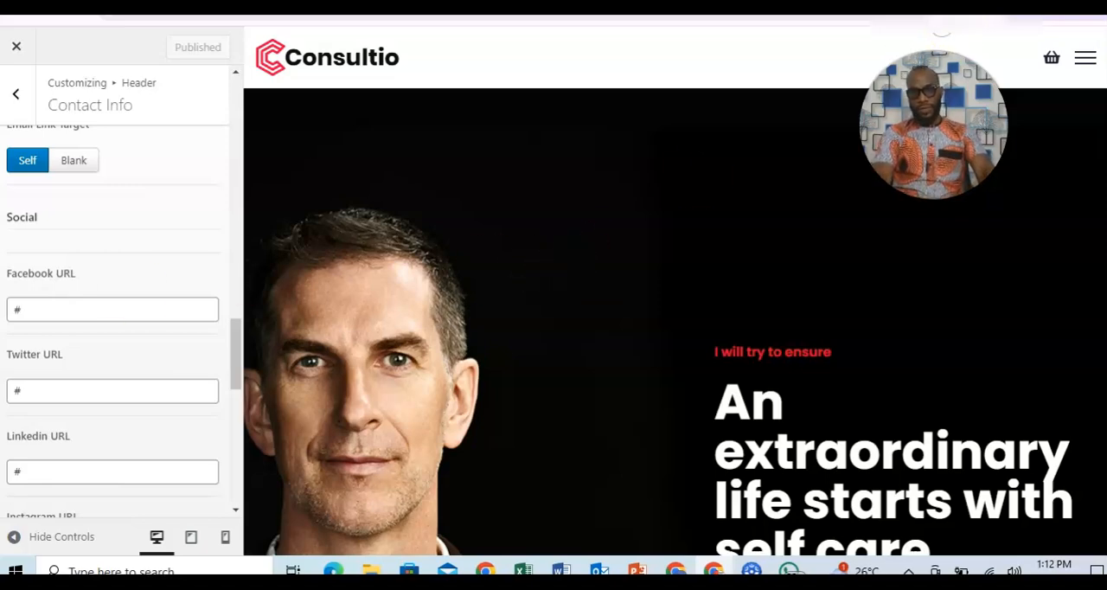
Open Instagram in a new browser tab, copy the Windave Digital Skills Academy profile link and return to the Customizer.
key("ctrl+t")
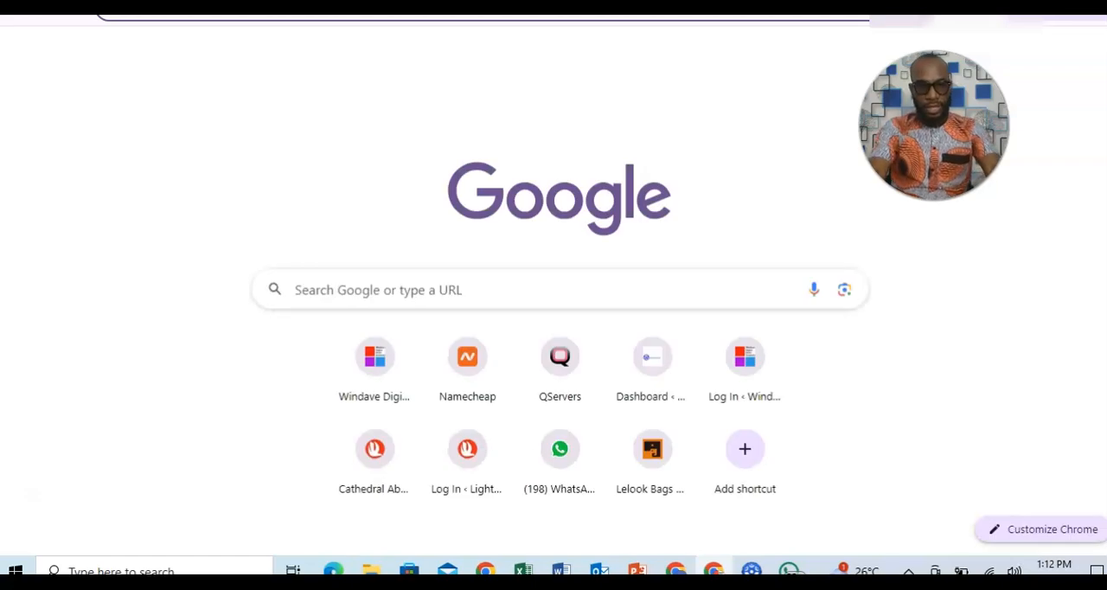
type("instagra")
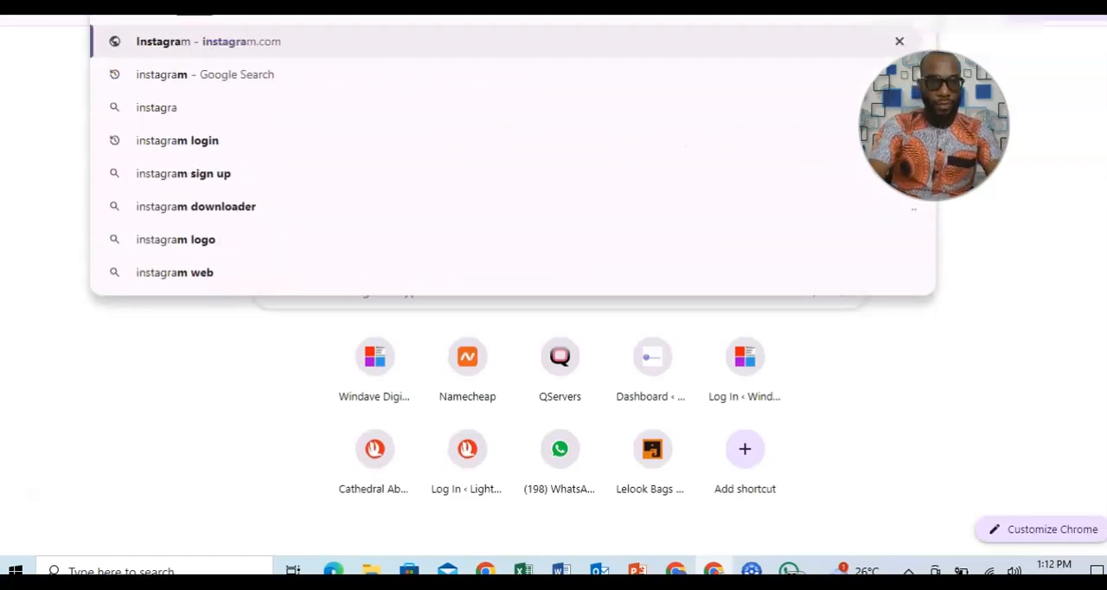
key("Return")
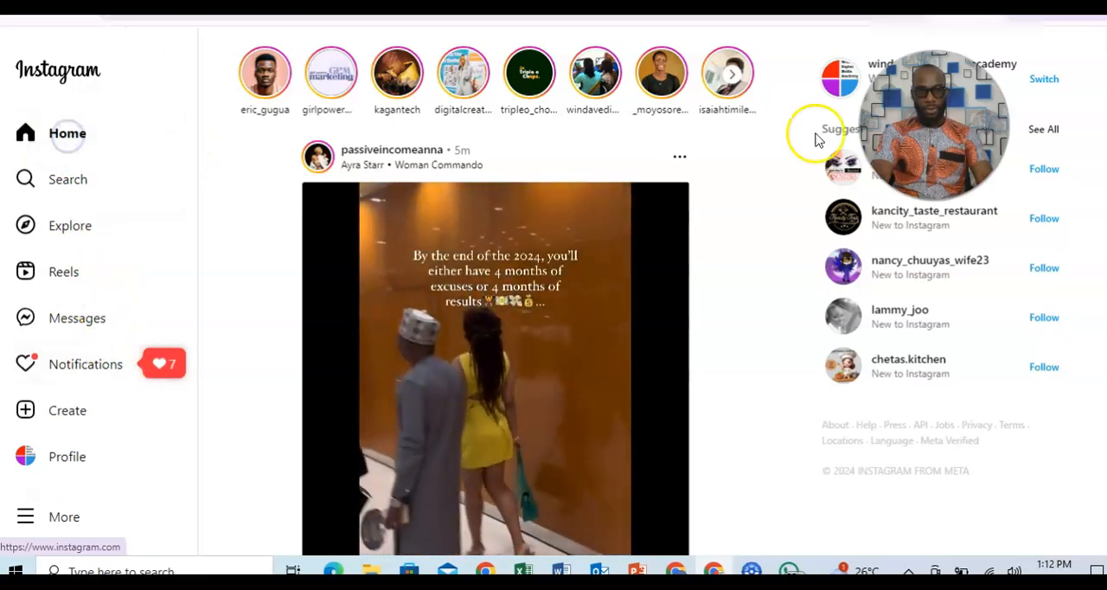
scroll(495, 294, "down", 3)
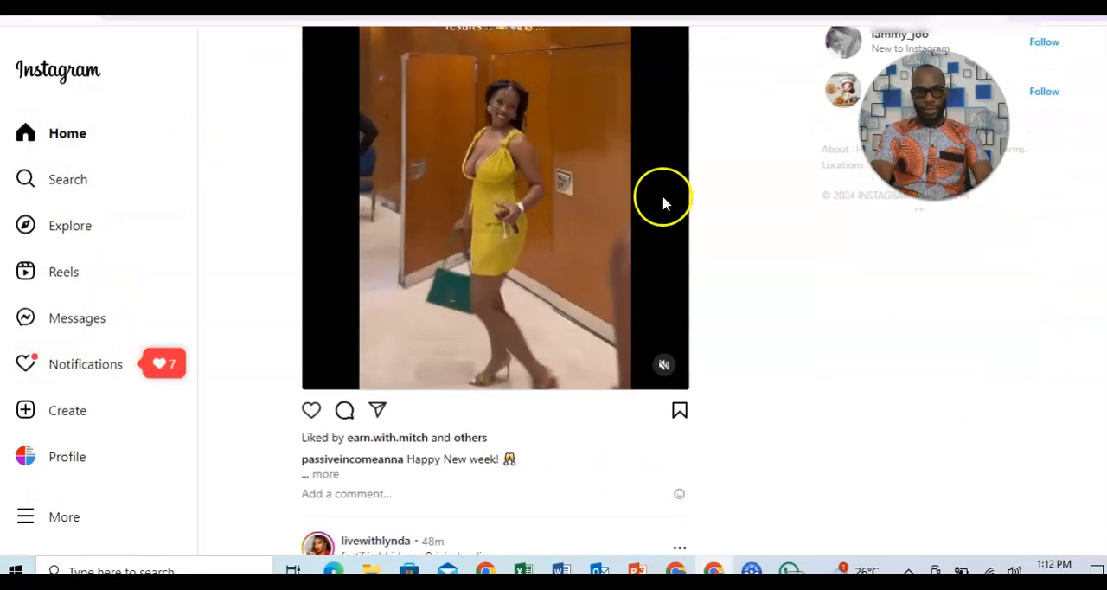
left_click(66, 461)
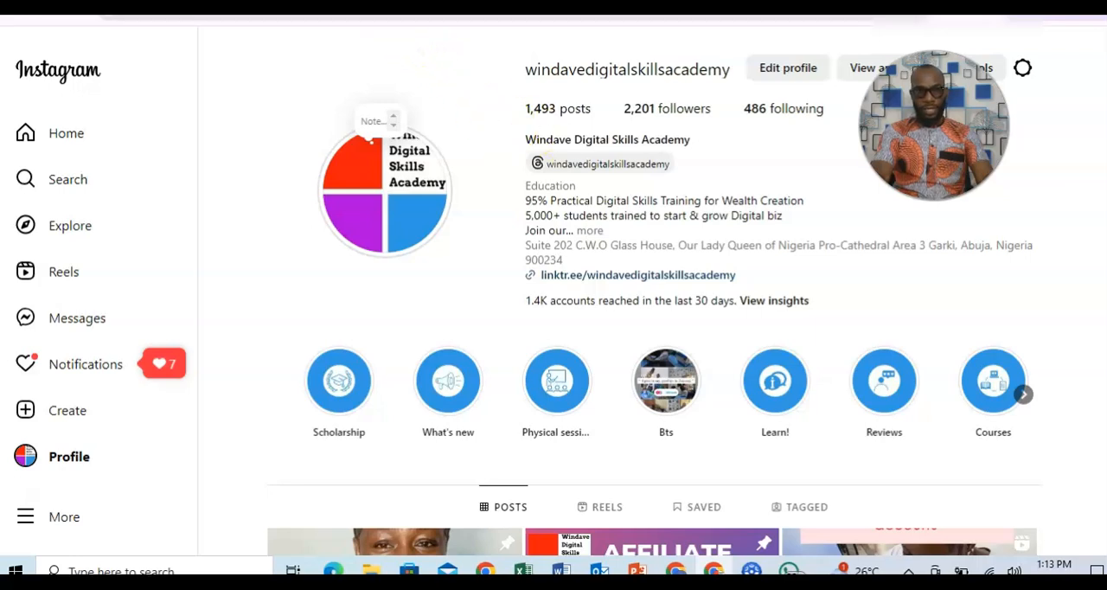
left_click(423, 11)
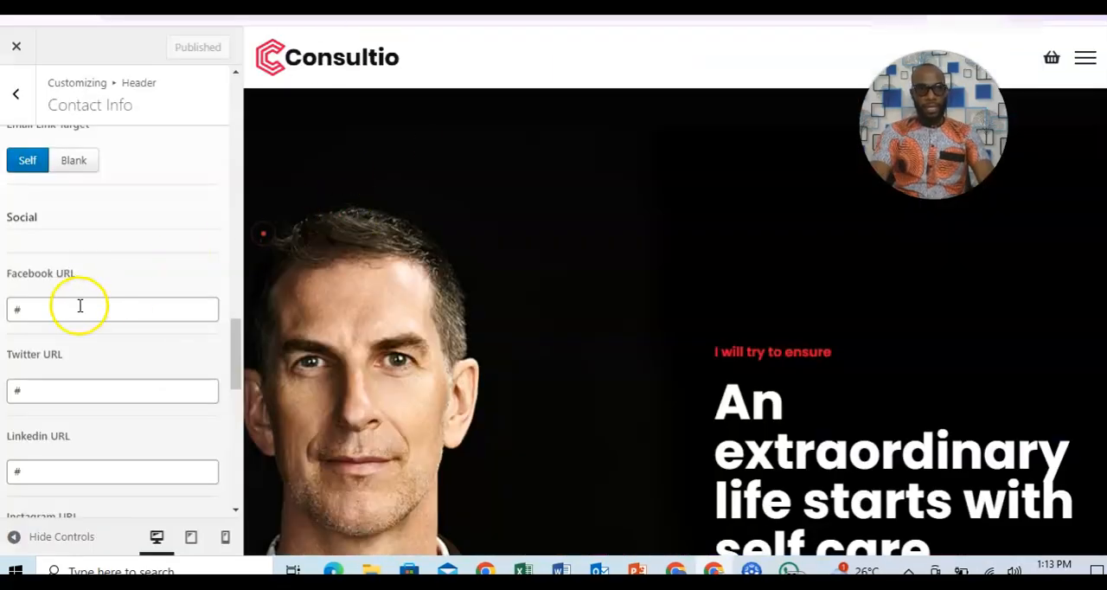
Set the Instagram URL in Contact Info to the copied windavedigitalskillsacademy profile link and publish the change.
left_click_drag(237, 329, 235, 355)
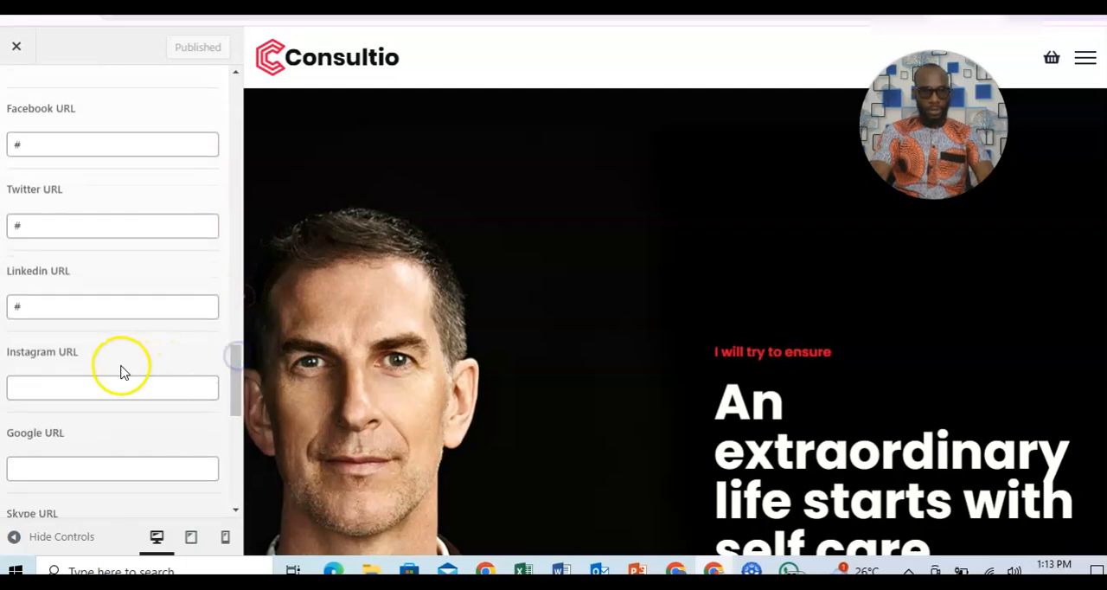
left_click(107, 384)
key("ctrl+v")
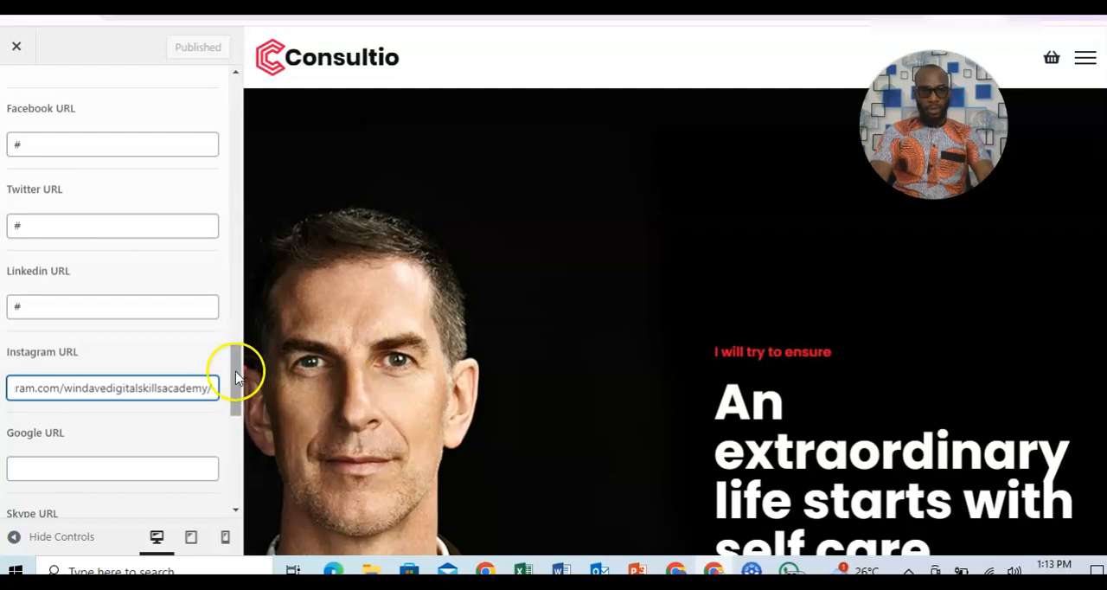
left_click_drag(240, 373, 240, 188)
left_click(173, 53)
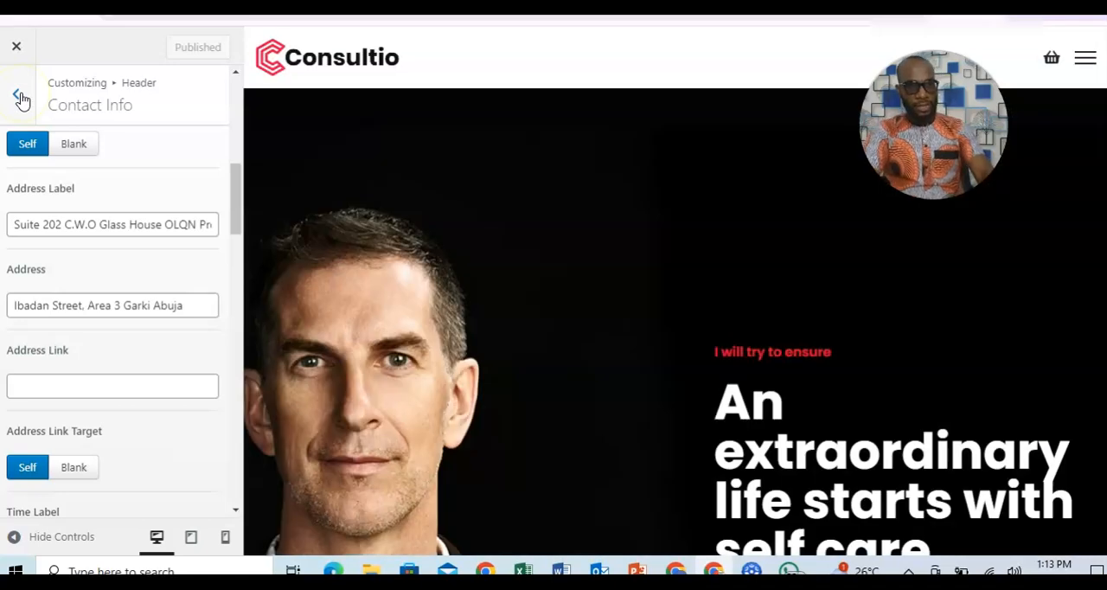
Check the header's light and dark logos, and open the header's Navigation settings.
left_click(21, 97)
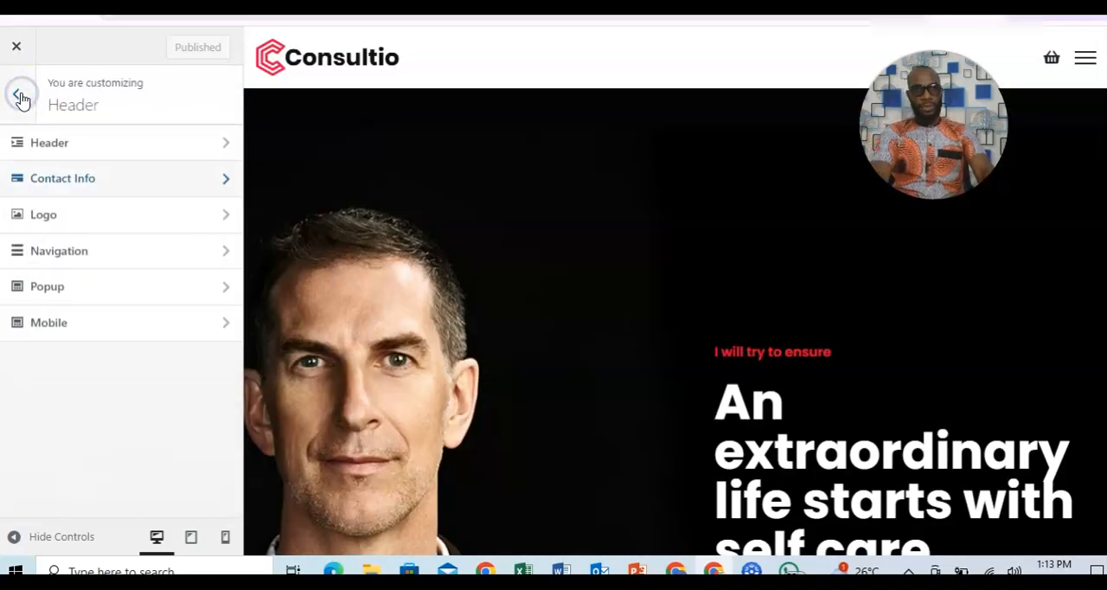
left_click(145, 225)
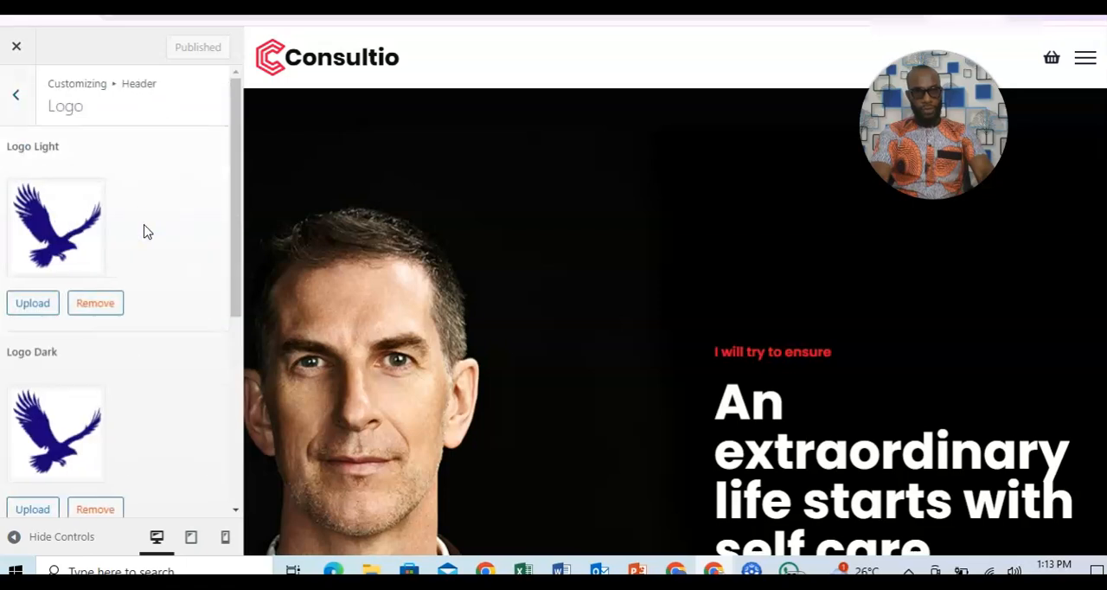
left_click(19, 102)
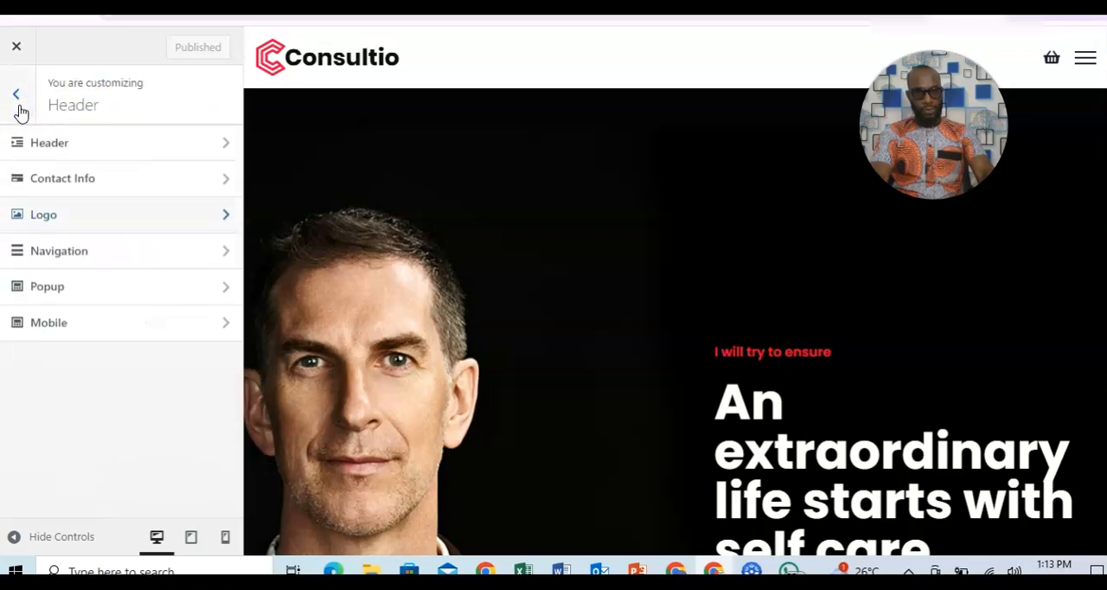
left_click(136, 253)
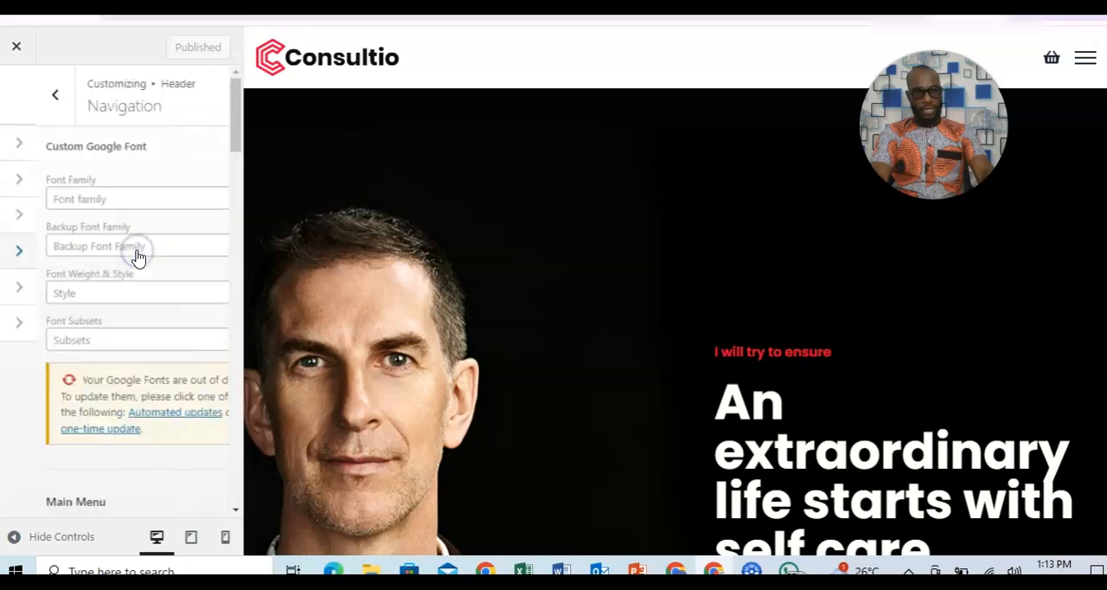
Check the header's Popup settings, and open the Mobile settings to preview the current tablet and mobile logo.
left_click(15, 99)
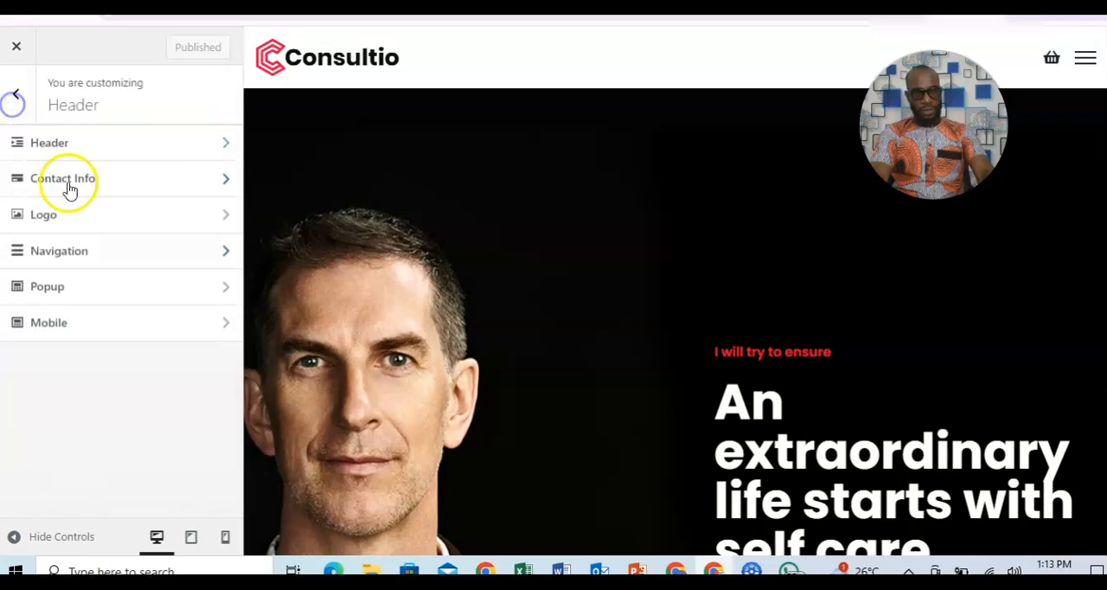
left_click(130, 298)
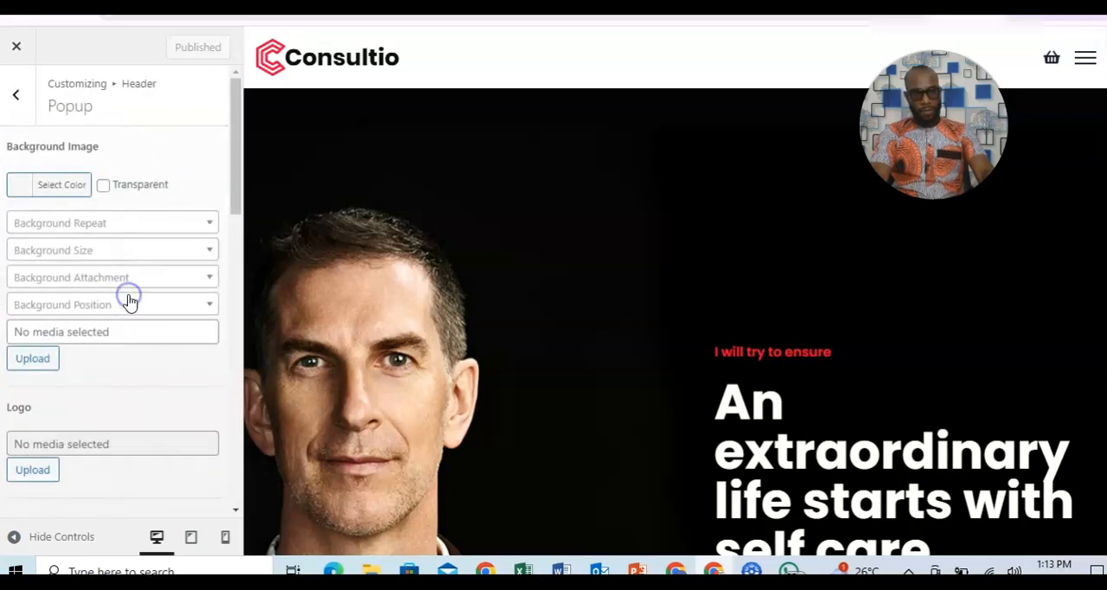
left_click(16, 97)
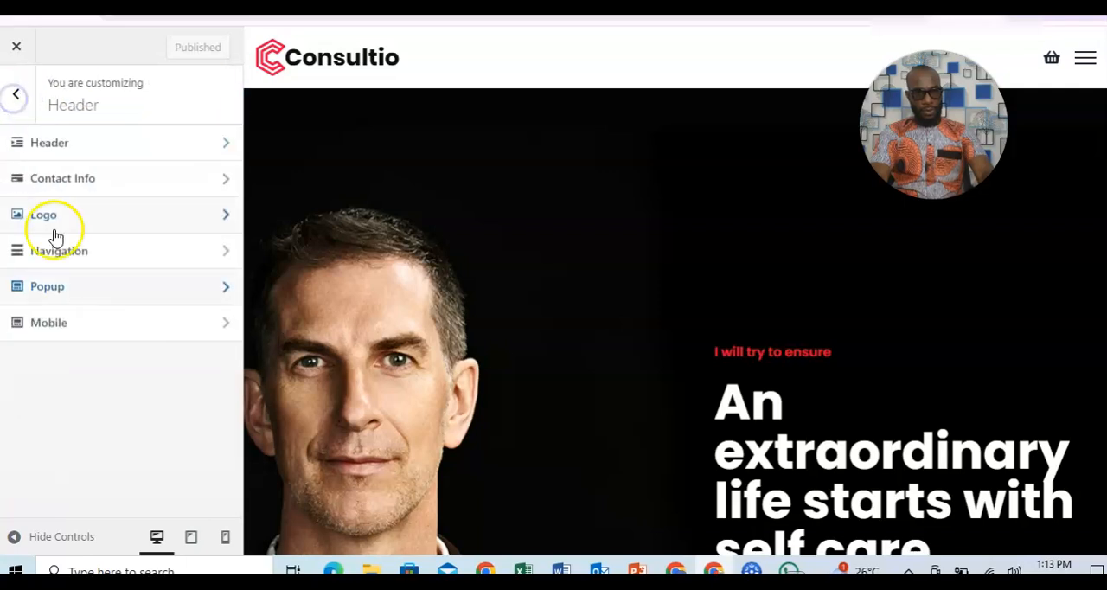
left_click(166, 337)
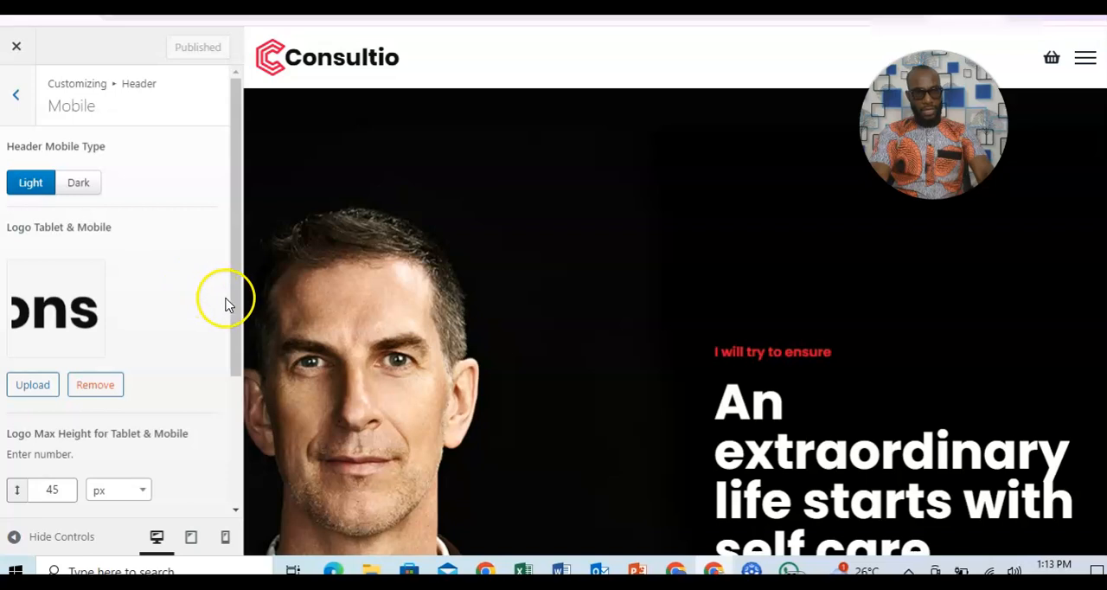
left_click(73, 304)
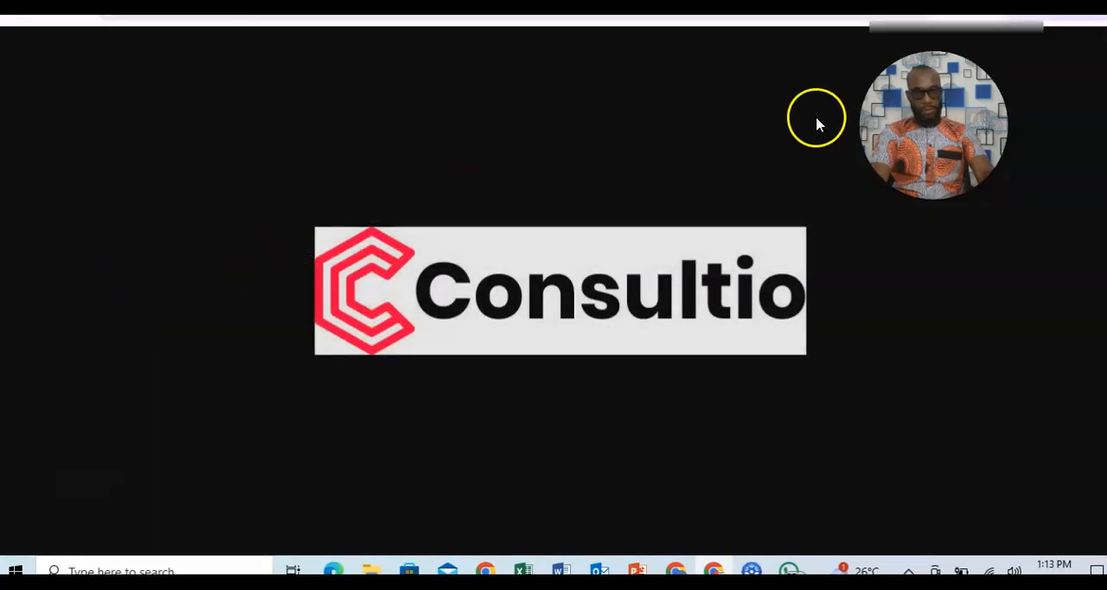
left_click(17, 8)
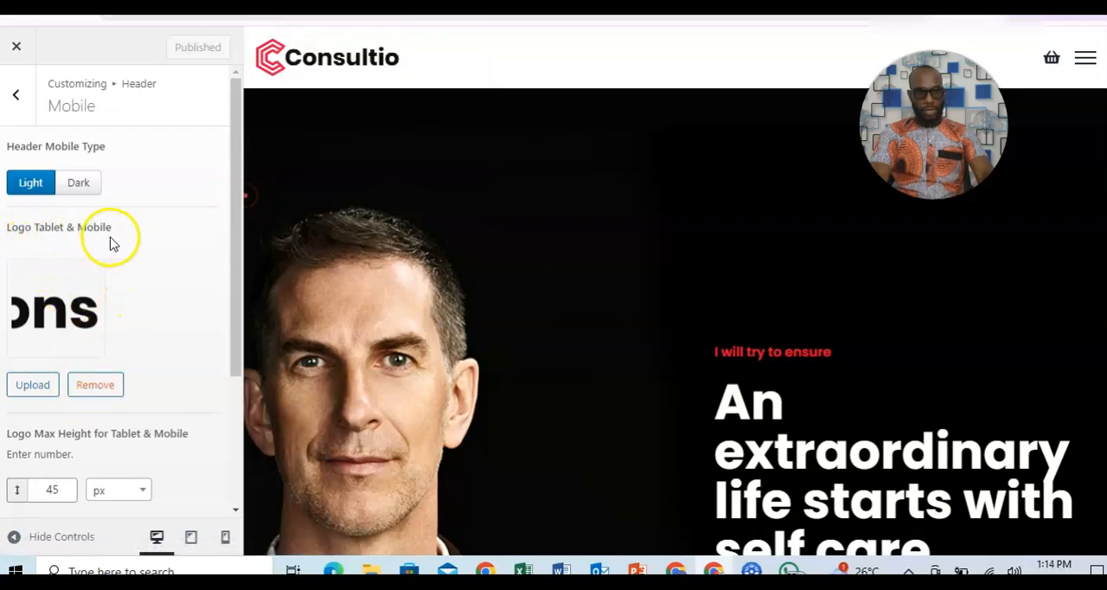
Replace the tablet and mobile logo with the first blue eagle image from the media library and publish the change.
left_click(94, 385)
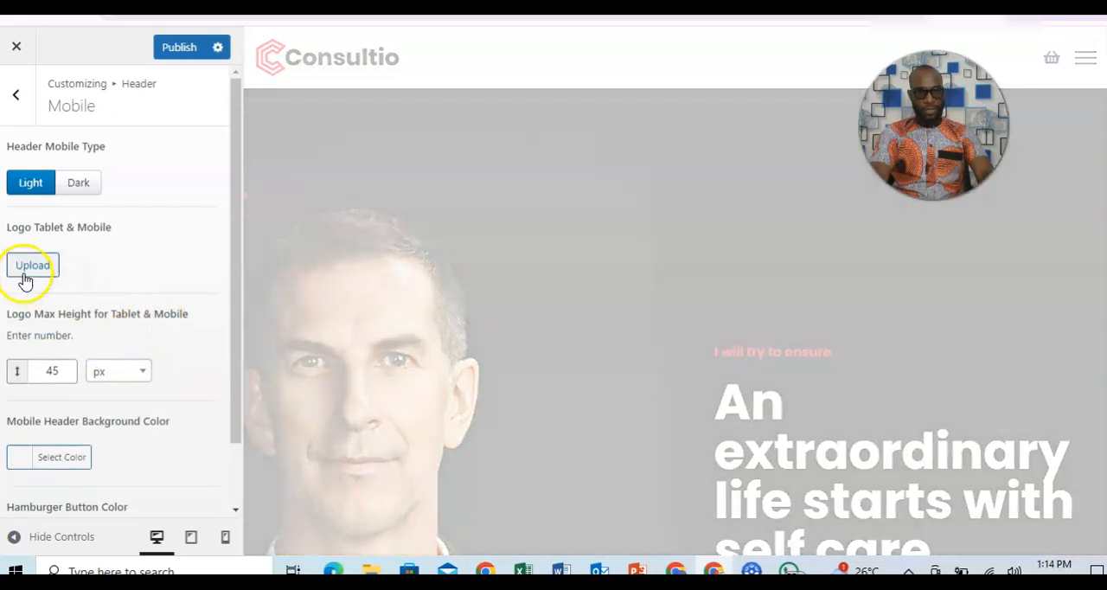
left_click(26, 267)
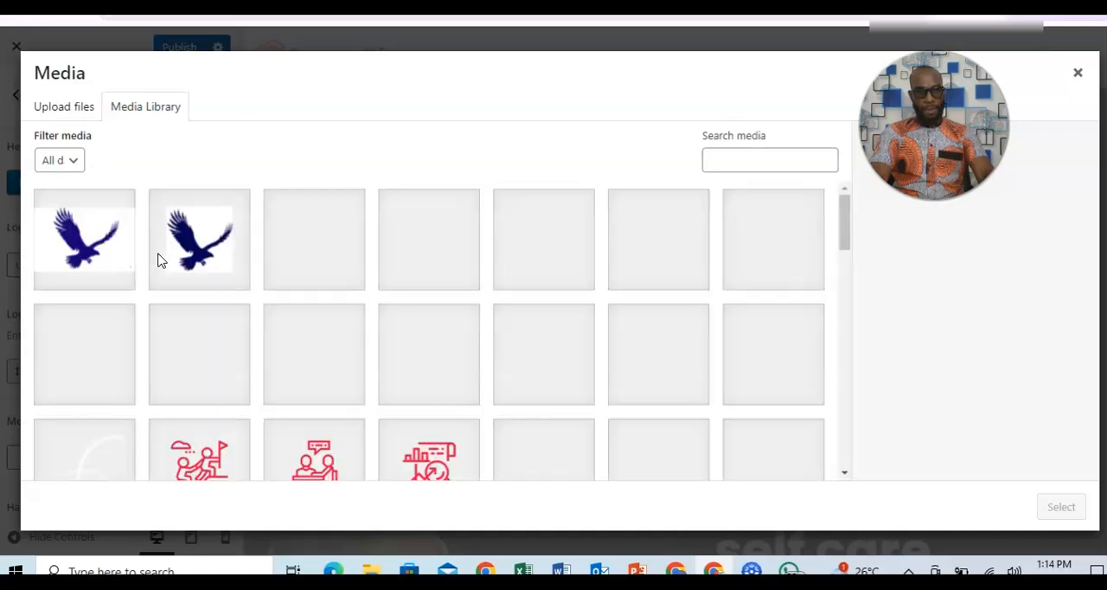
left_click(82, 251)
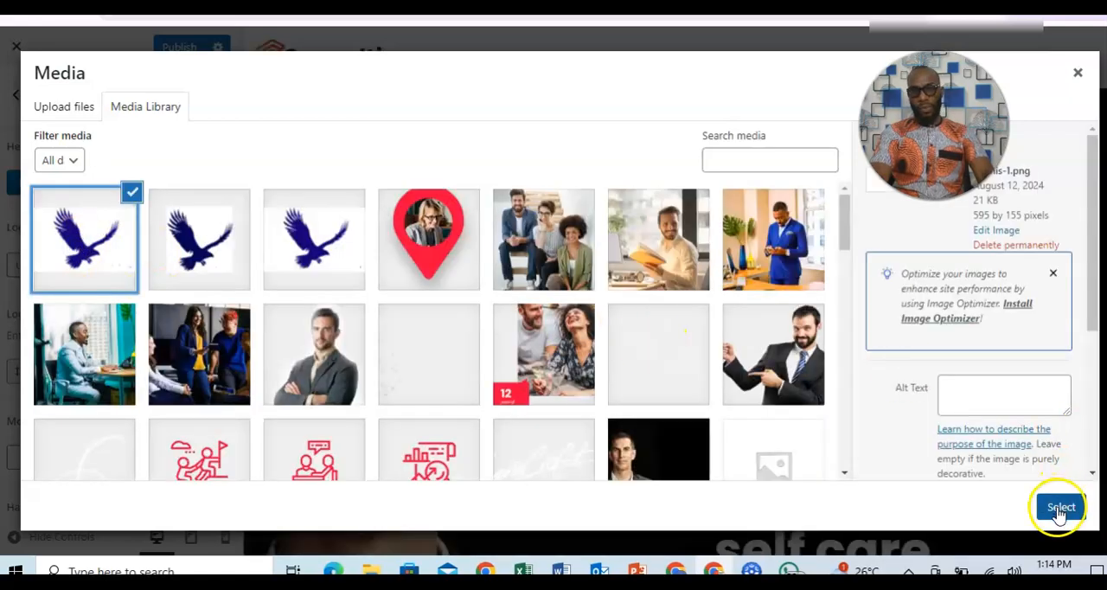
left_click(1060, 507)
left_click(175, 50)
left_click(265, 245)
left_click_drag(238, 259, 217, 240)
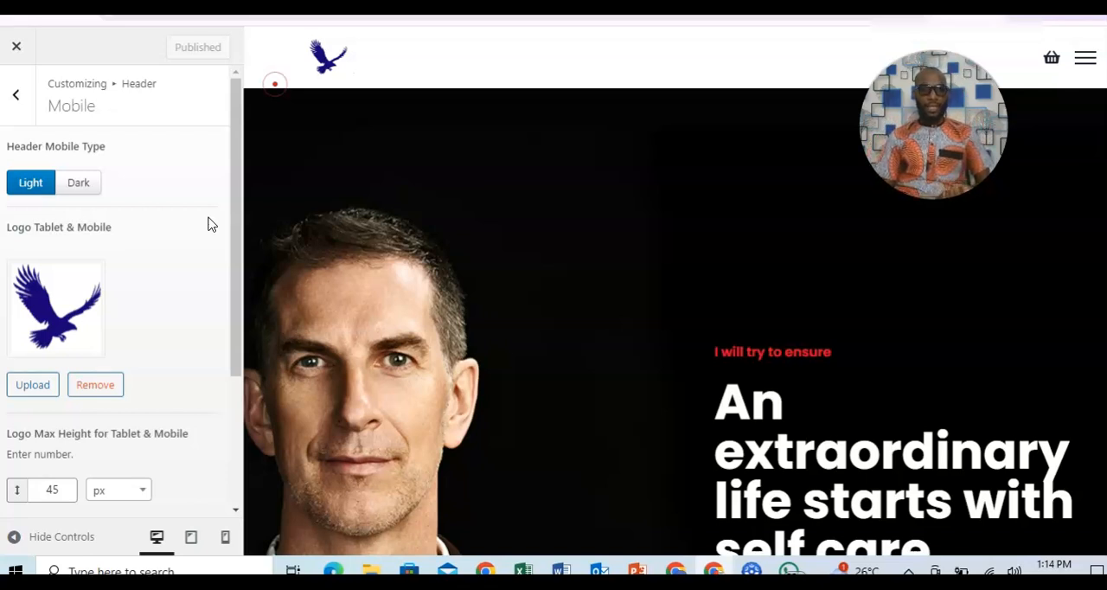
Set the header to layout 1, keeping the Default Layout header type, and publish the change.
left_click(13, 101)
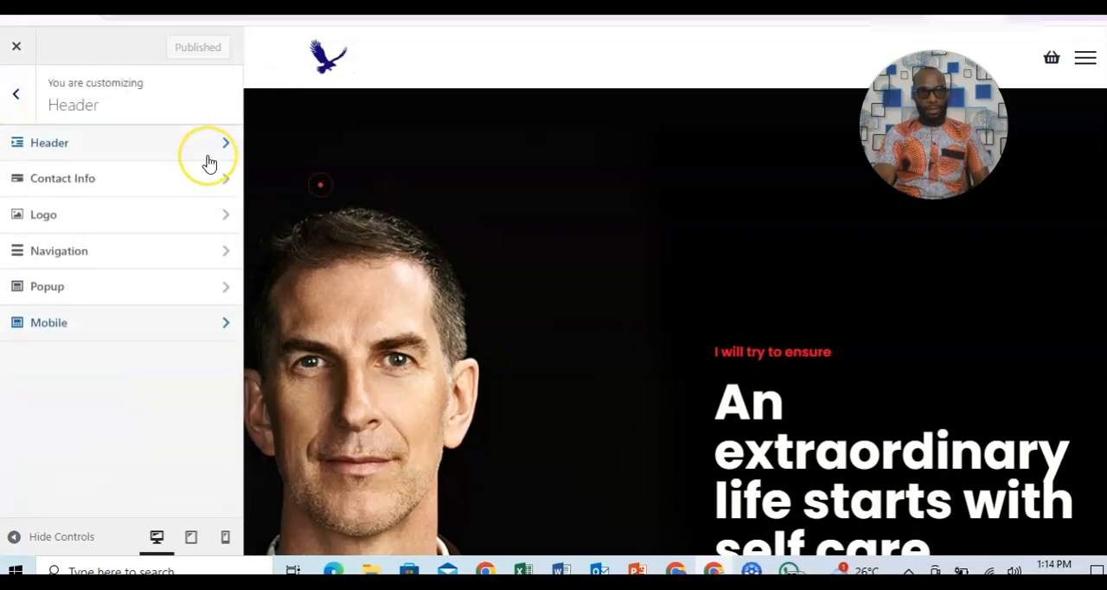
left_click(166, 152)
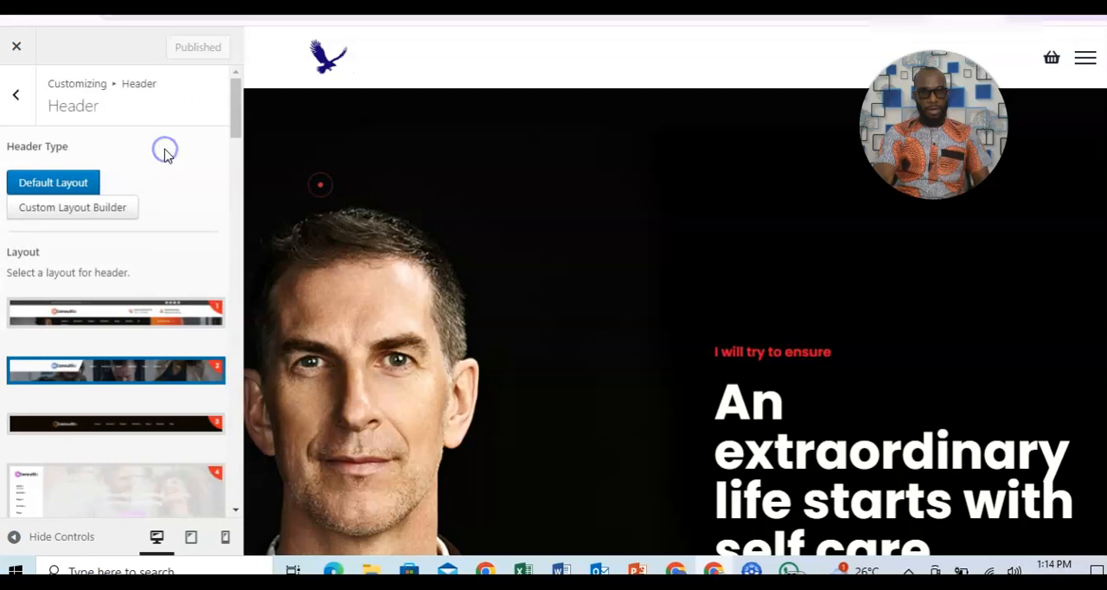
left_click(97, 316)
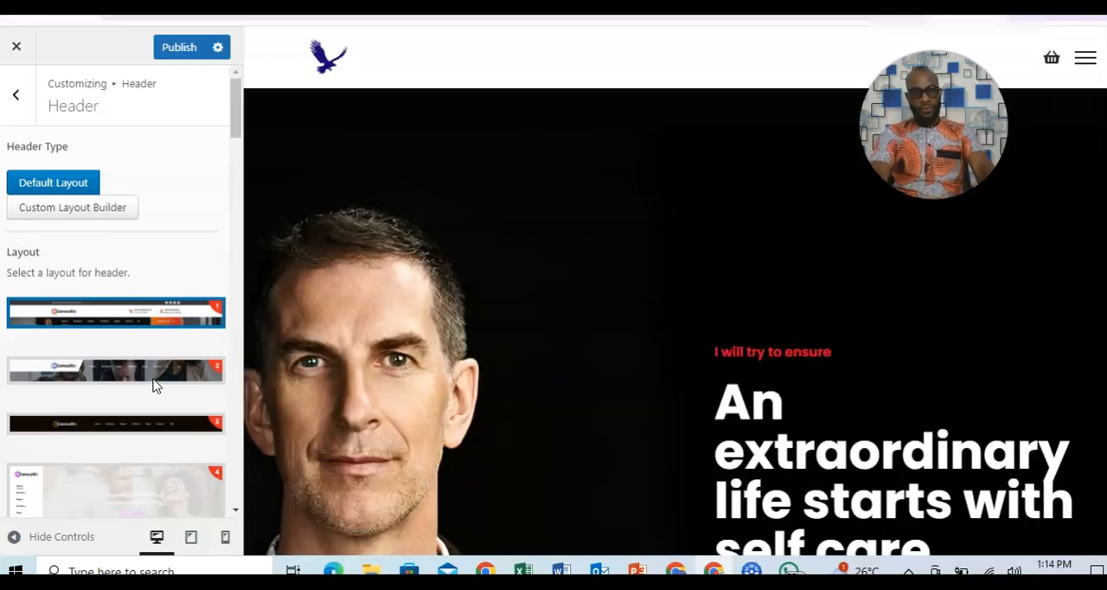
left_click(182, 48)
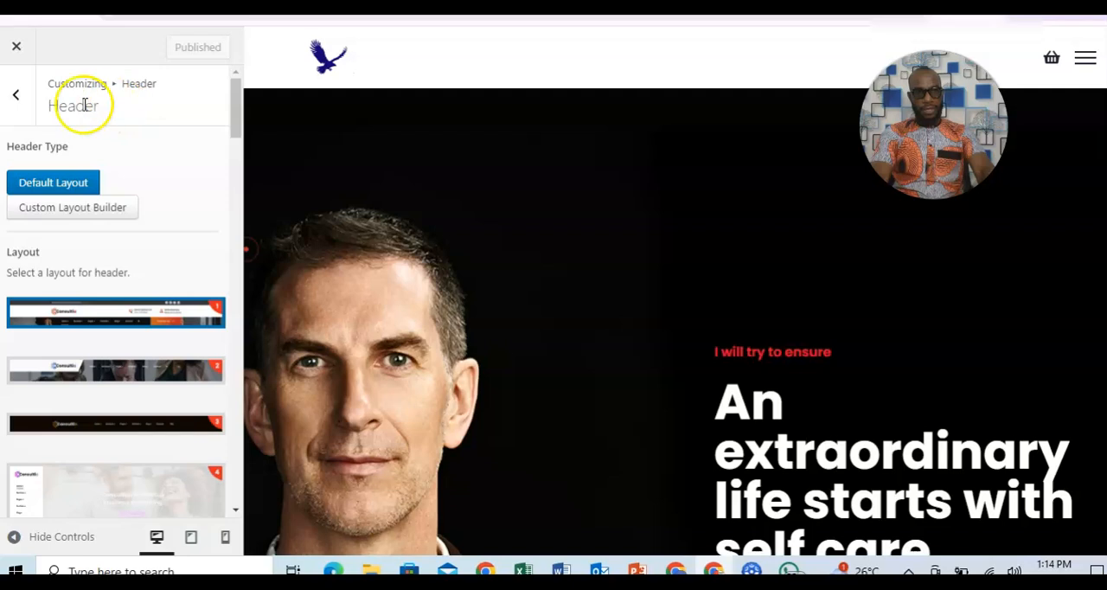
Leave the header settings and close the Customizer to return to the Consultio theme options.
left_click(15, 97)
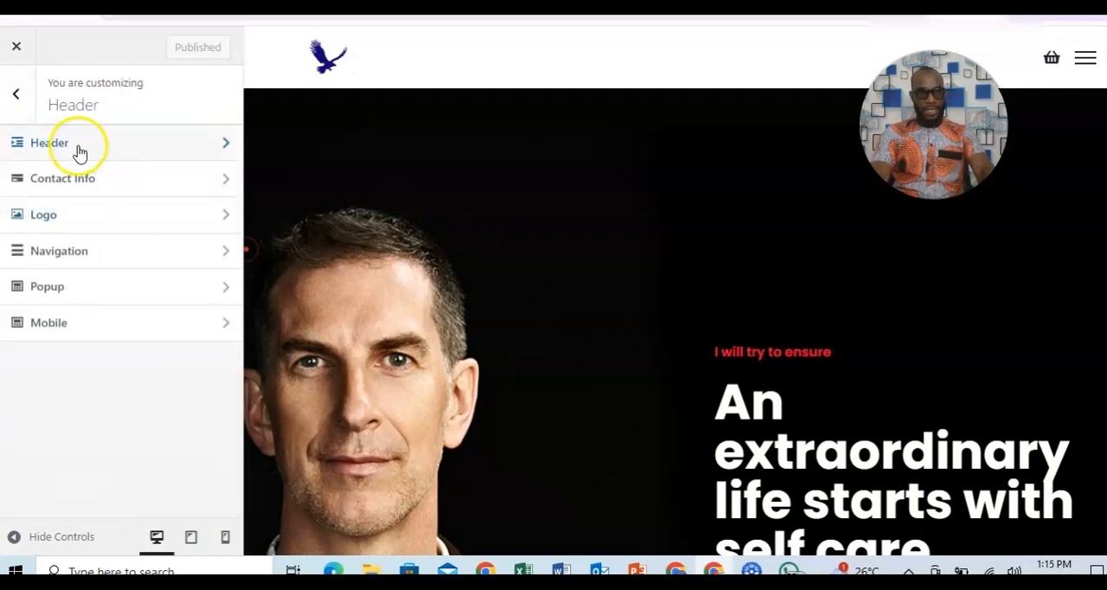
left_click(15, 97)
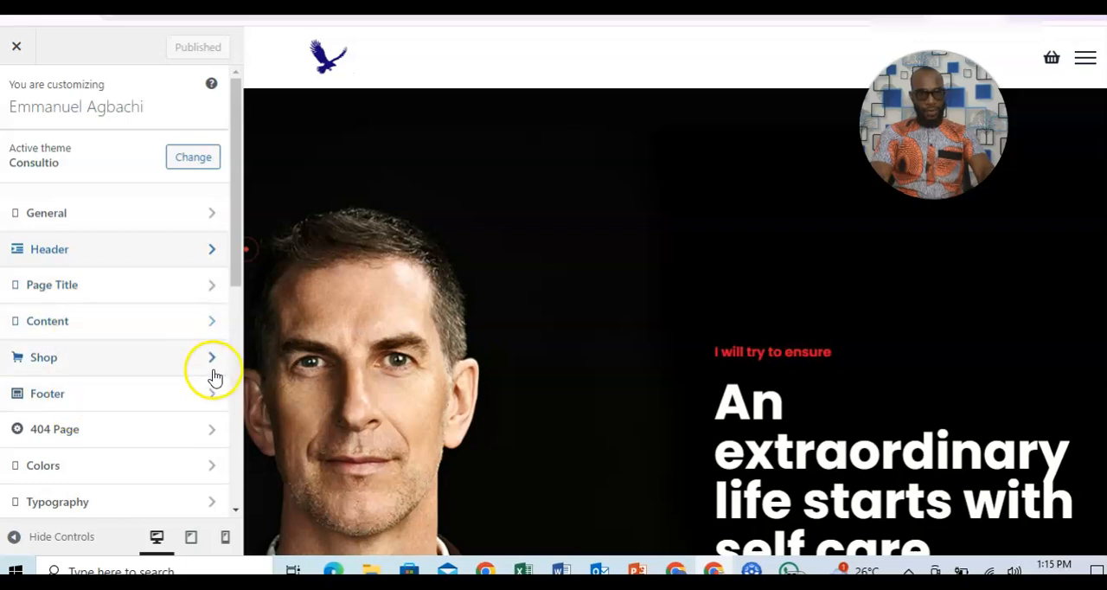
left_click_drag(234, 270, 228, 227)
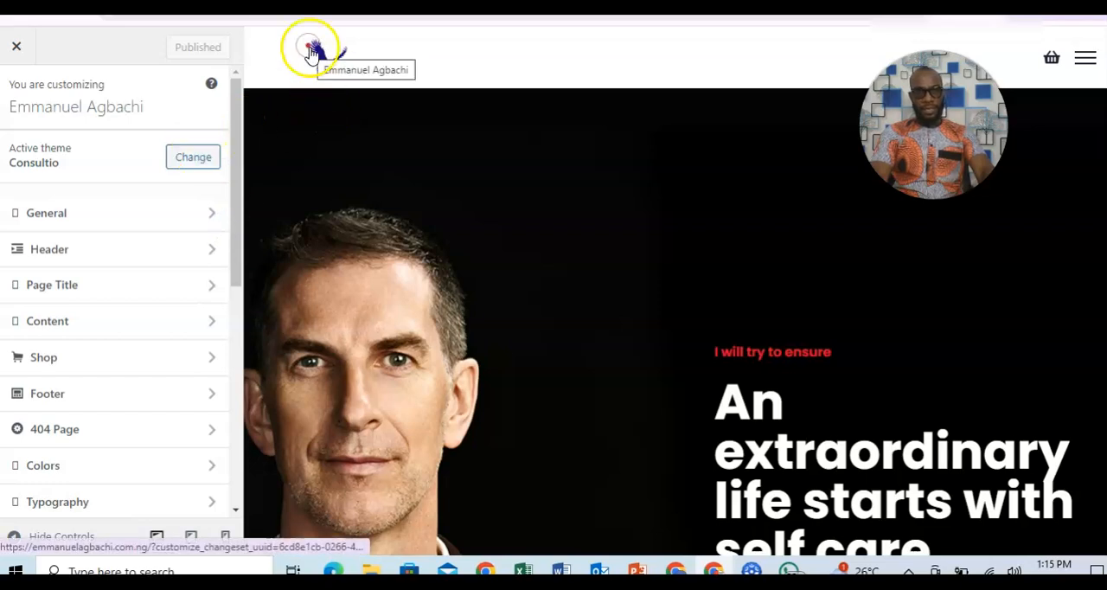
left_click(23, 53)
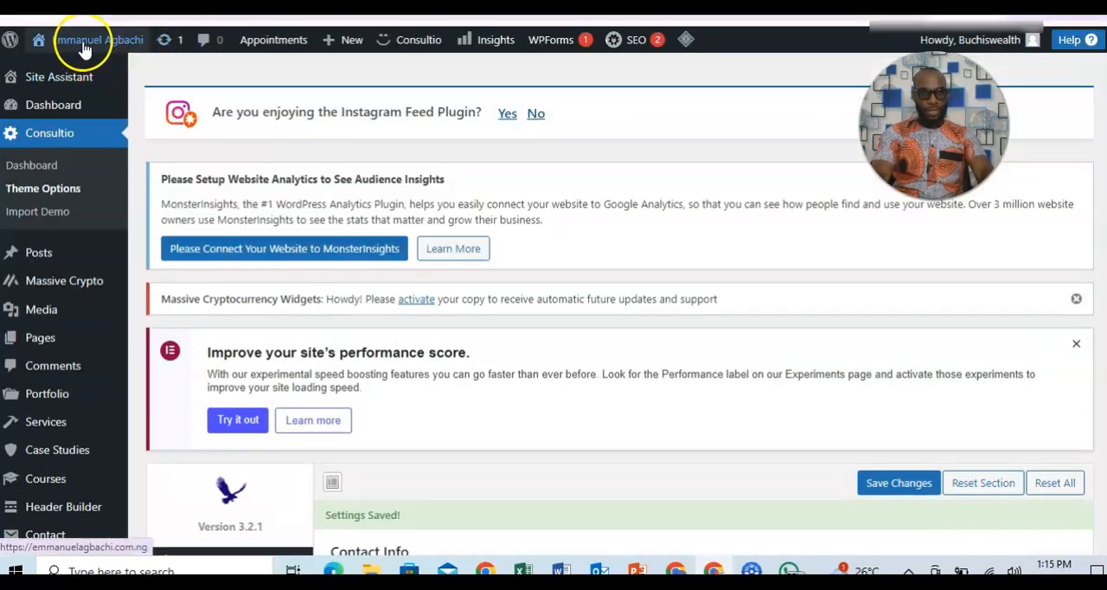
View the live home page and test the LinkedIn and Instagram links in its header.
mouse_move(82, 48)
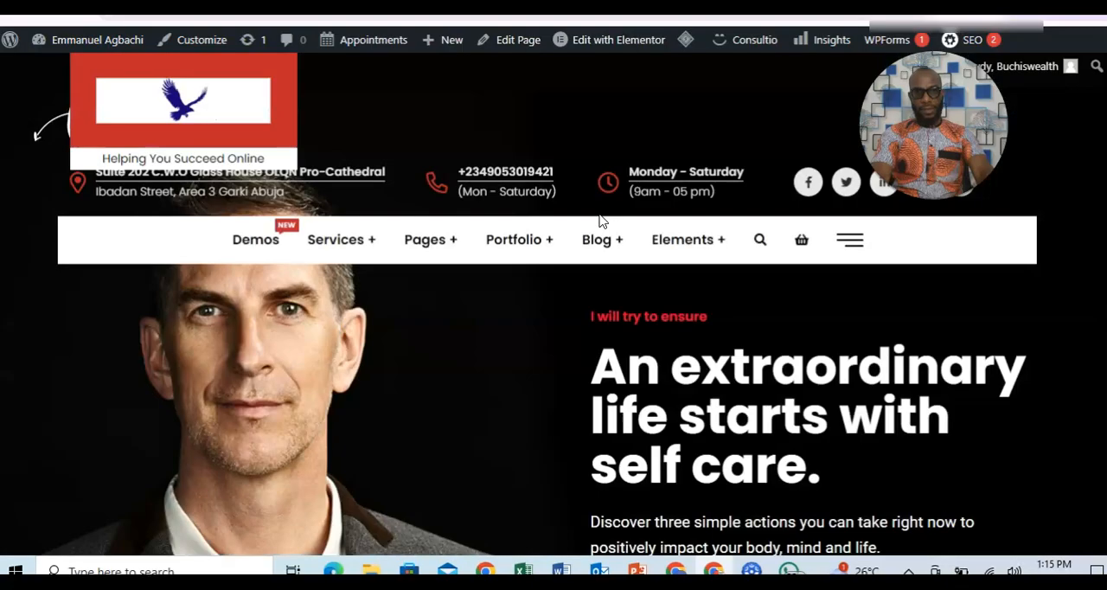
mouse_move(312, 36)
mouse_move(340, 242)
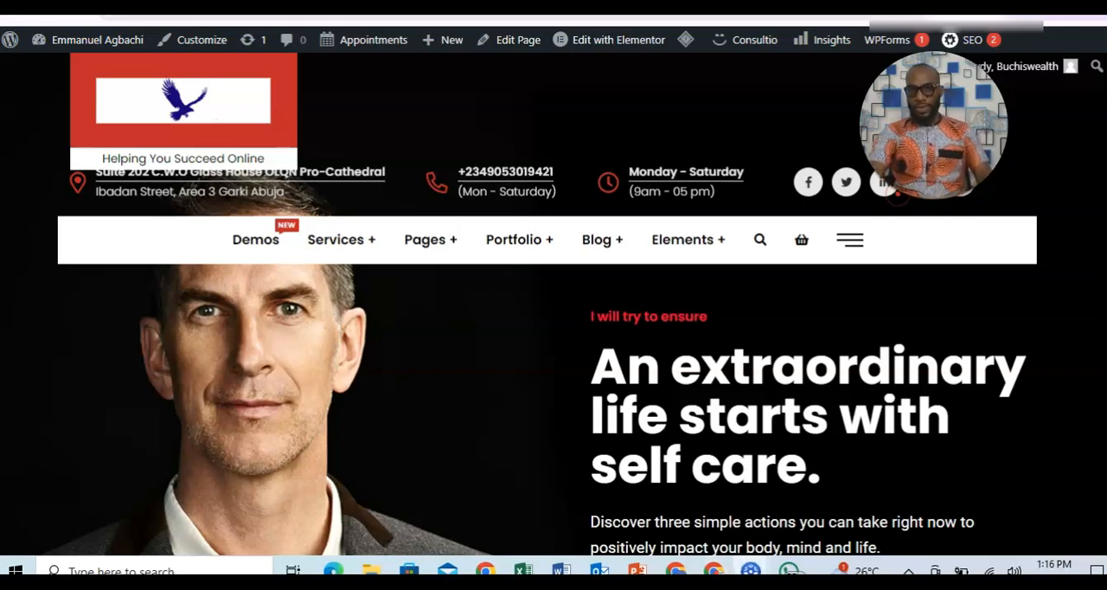
left_click(884, 183)
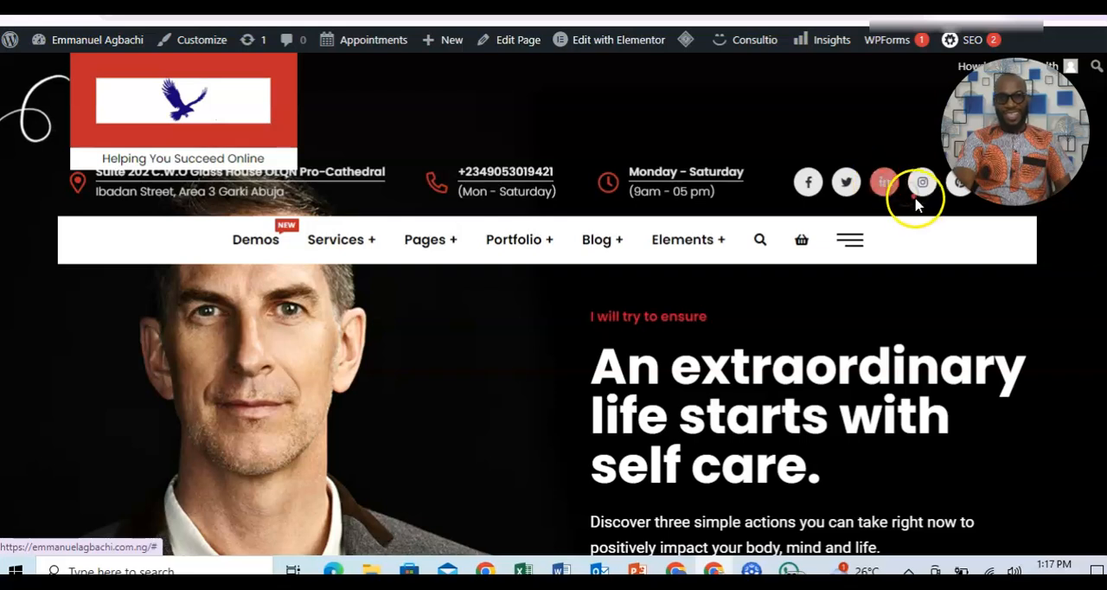
left_click(921, 185)
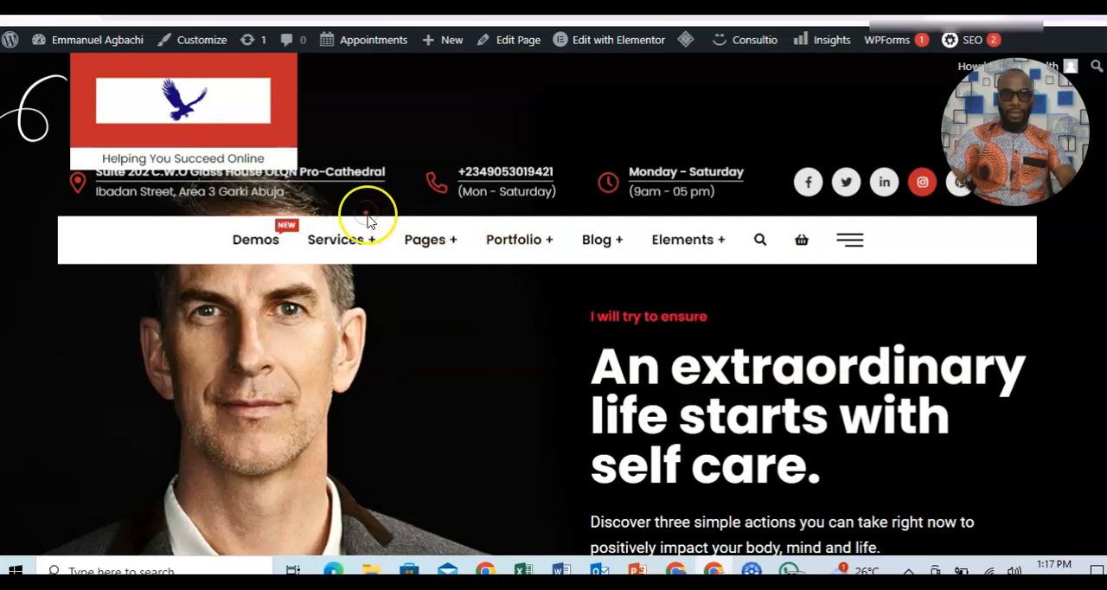
mouse_move(680, 242)
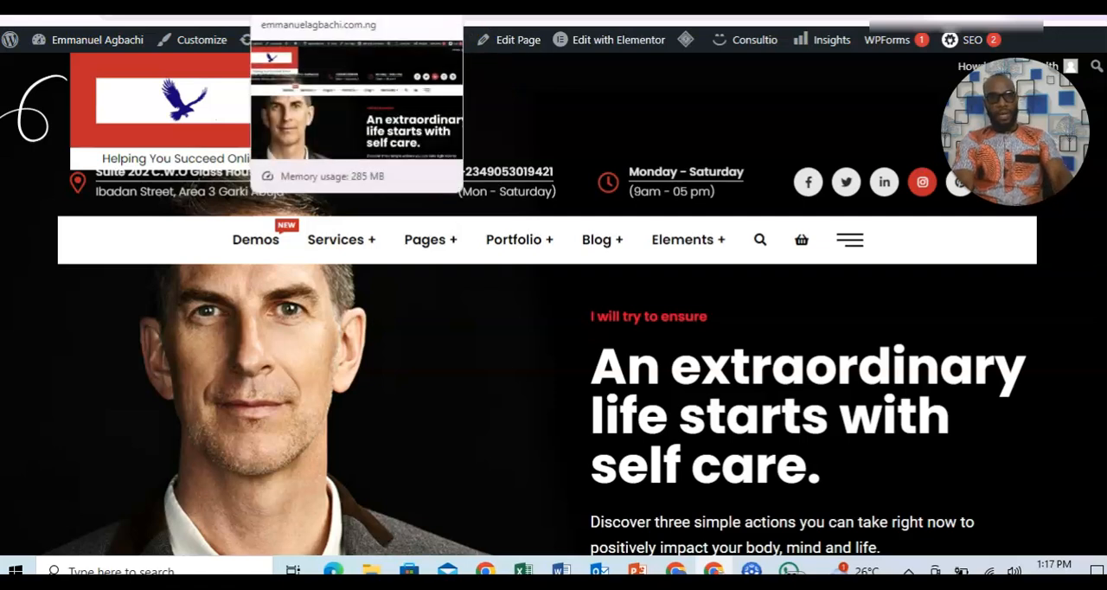
Go from the live site to the WordPress dashboard and open the list of all pages.
mouse_move(77, 43)
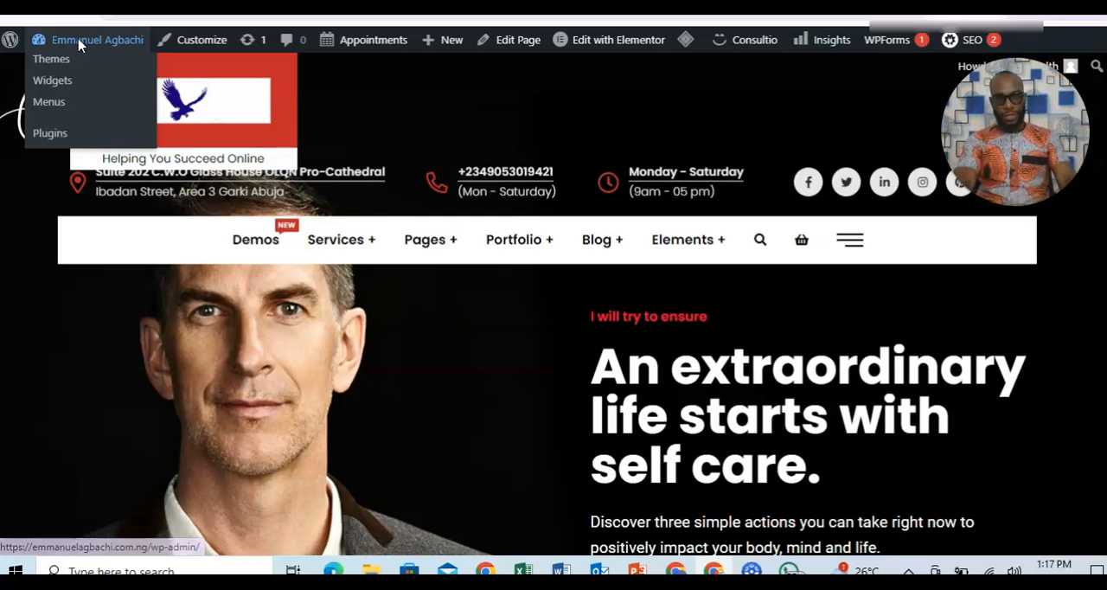
left_click(77, 43)
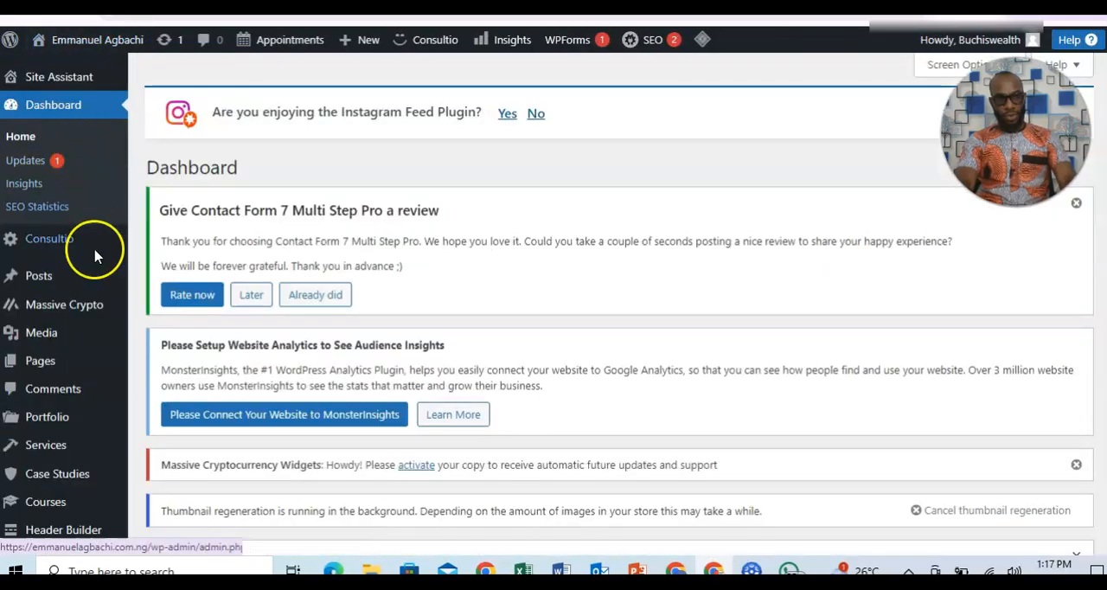
mouse_move(75, 363)
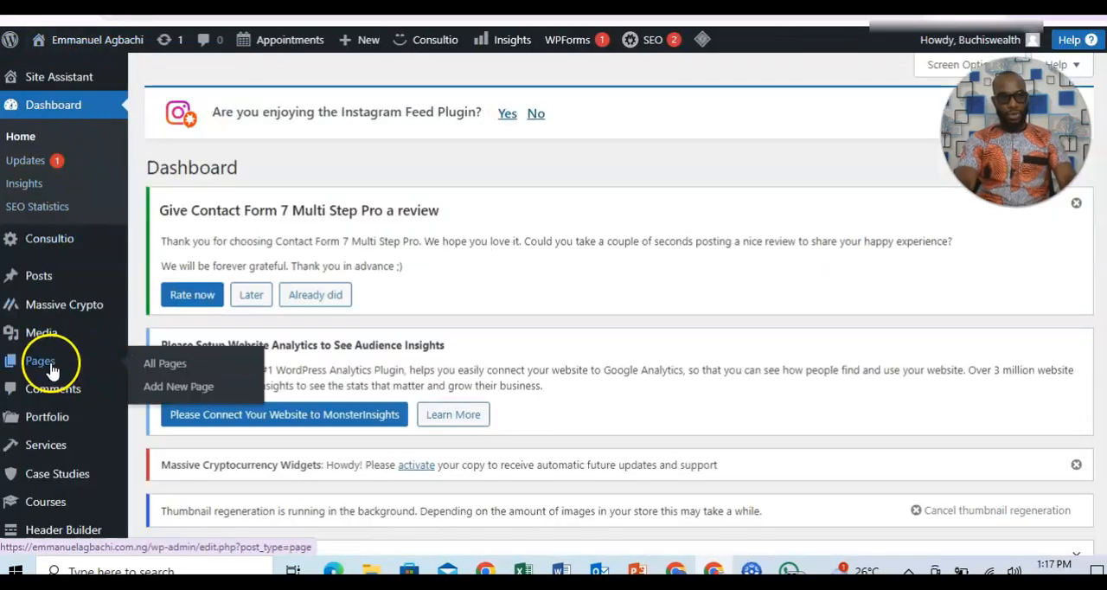
left_click(162, 365)
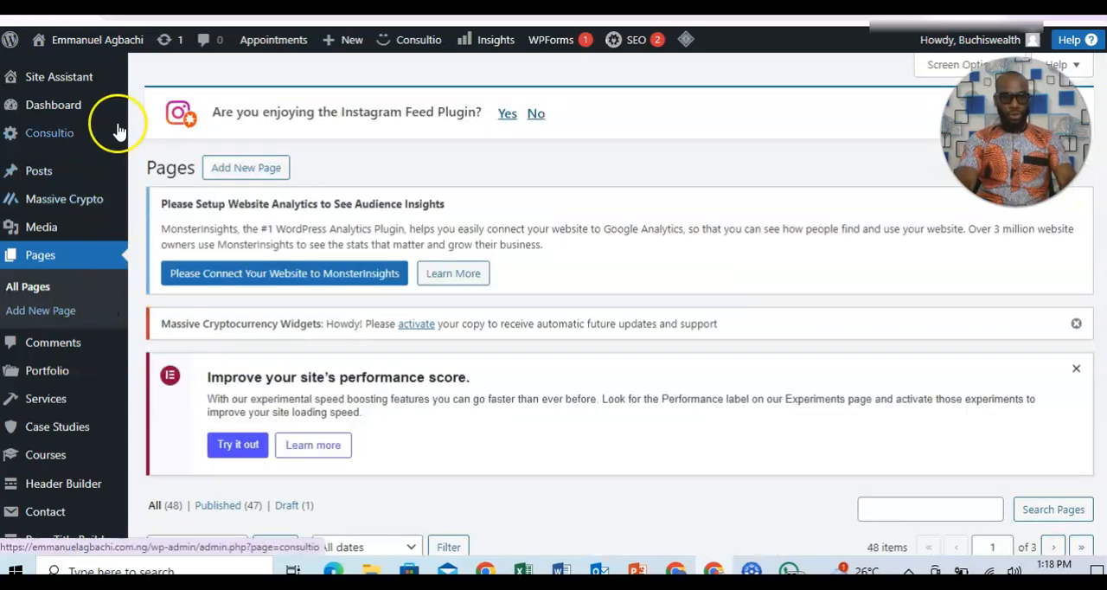
Open the site's menu editor from the Appearance settings and bring the Main Menu structure into view.
mouse_move(119, 126)
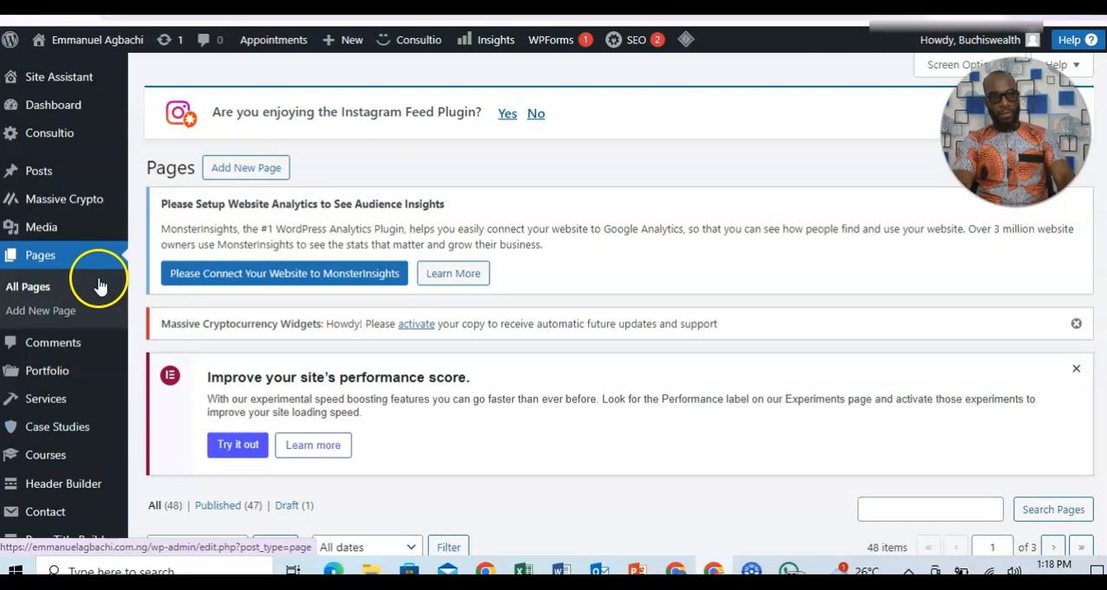
scroll(110, 444, "down", 2)
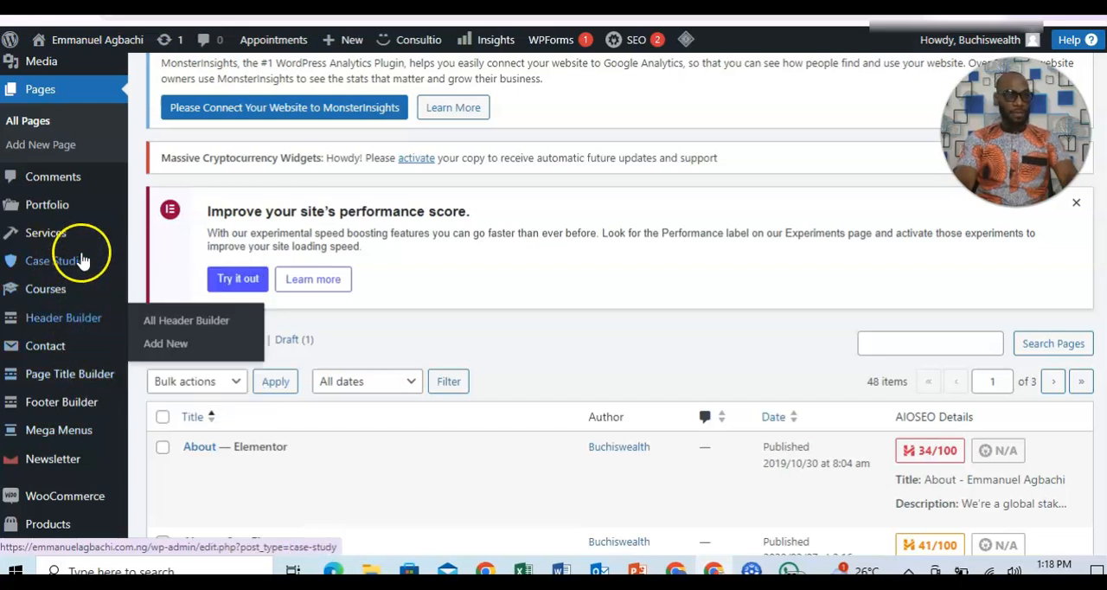
scroll(78, 219, "up", 2)
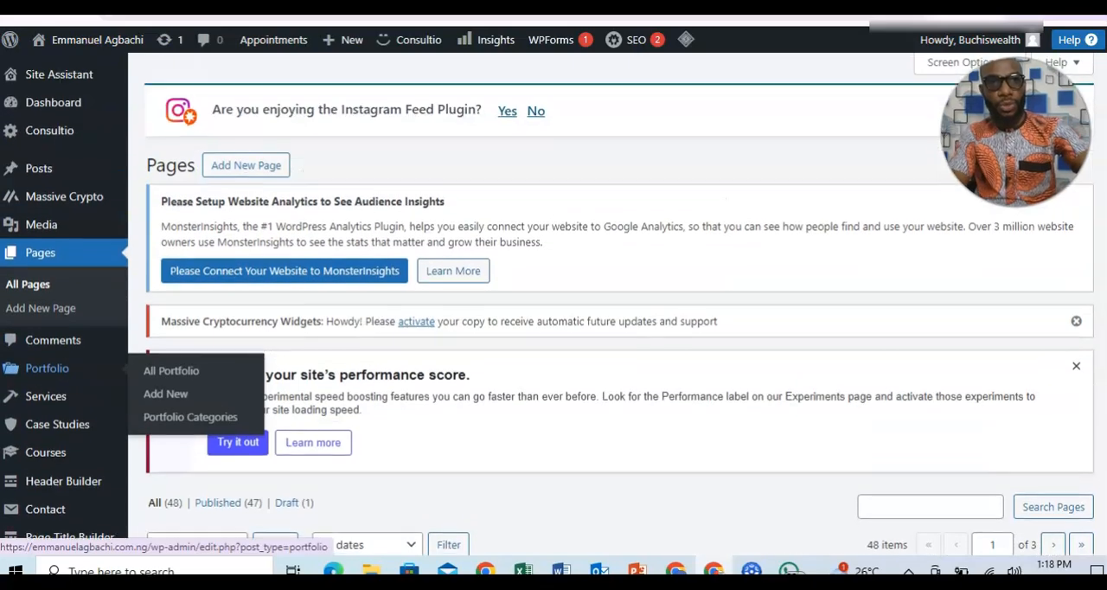
scroll(78, 219, "down", 1)
scroll(52, 252, "down", 3)
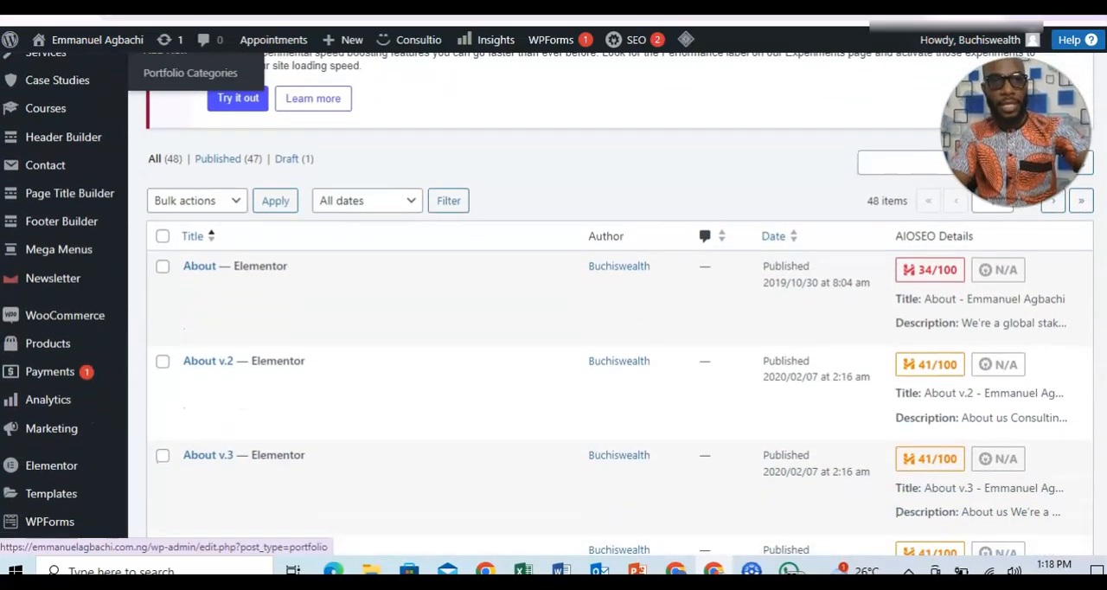
scroll(70, 177, "down", 4)
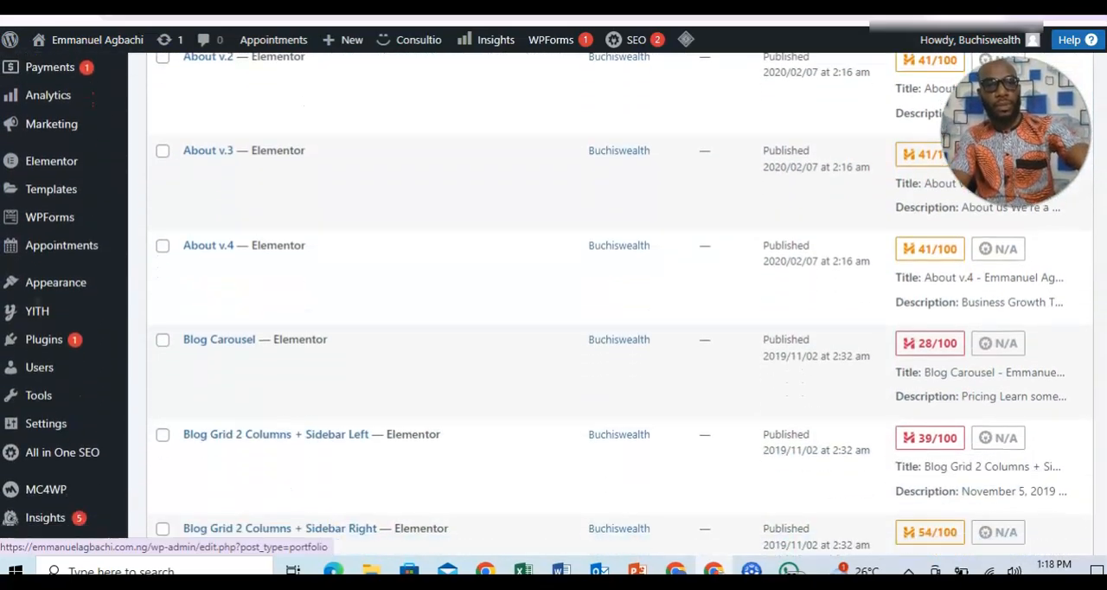
mouse_move(74, 257)
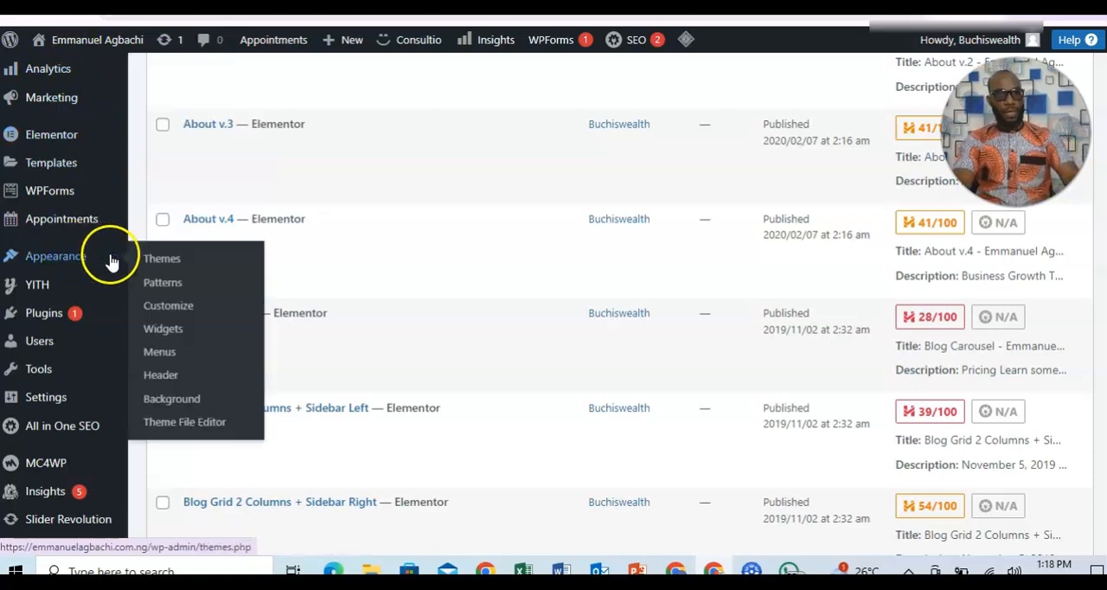
left_click(158, 354)
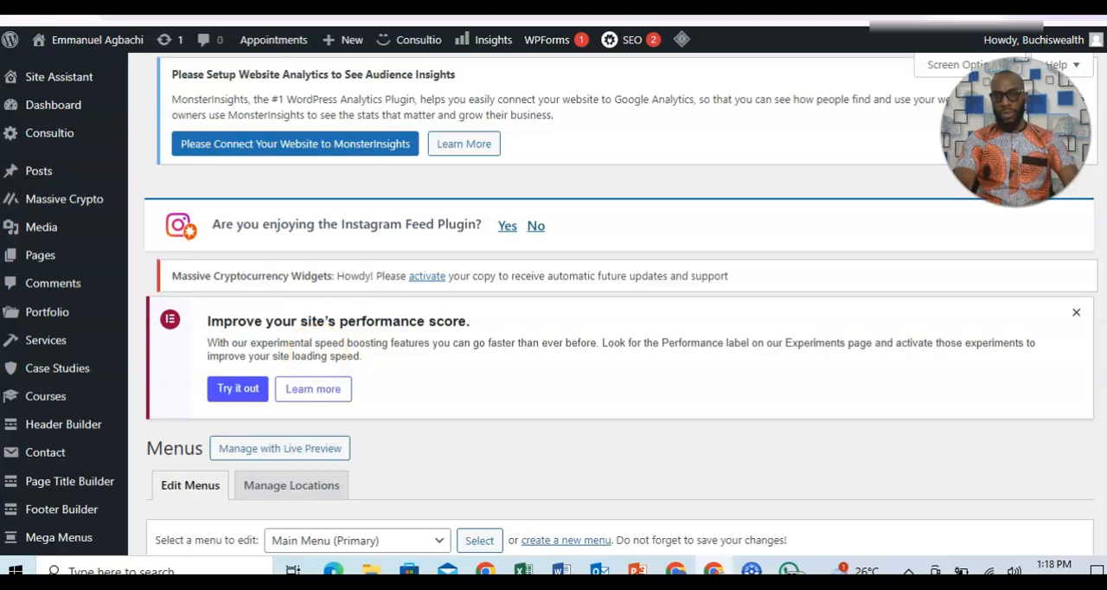
scroll(619, 303, "down", 5)
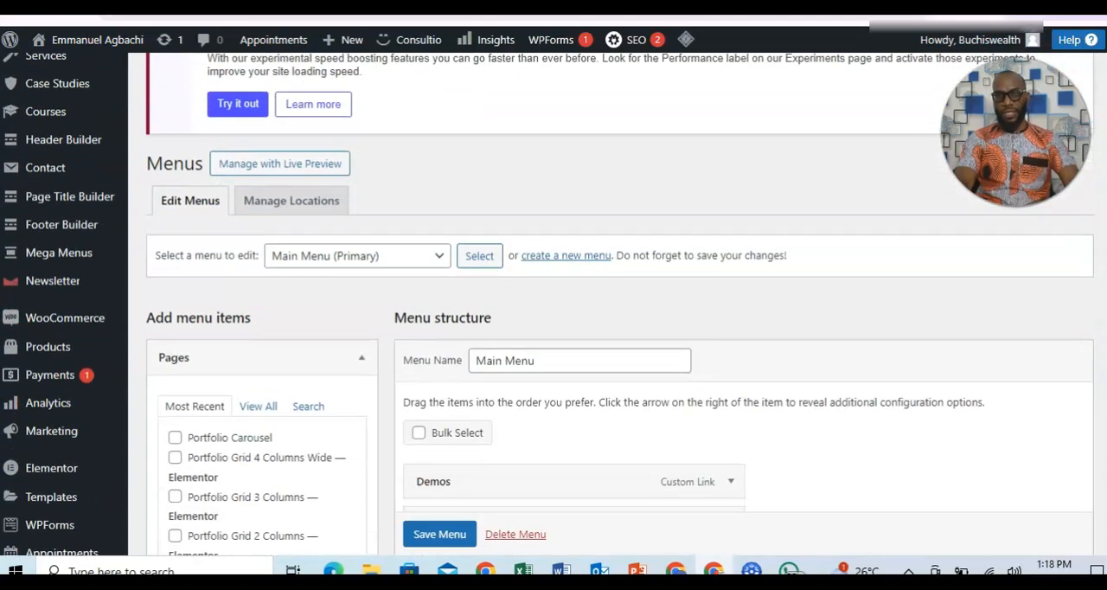
Remove the Demos custom link from the Main Menu structure.
scroll(619, 303, "down", 1)
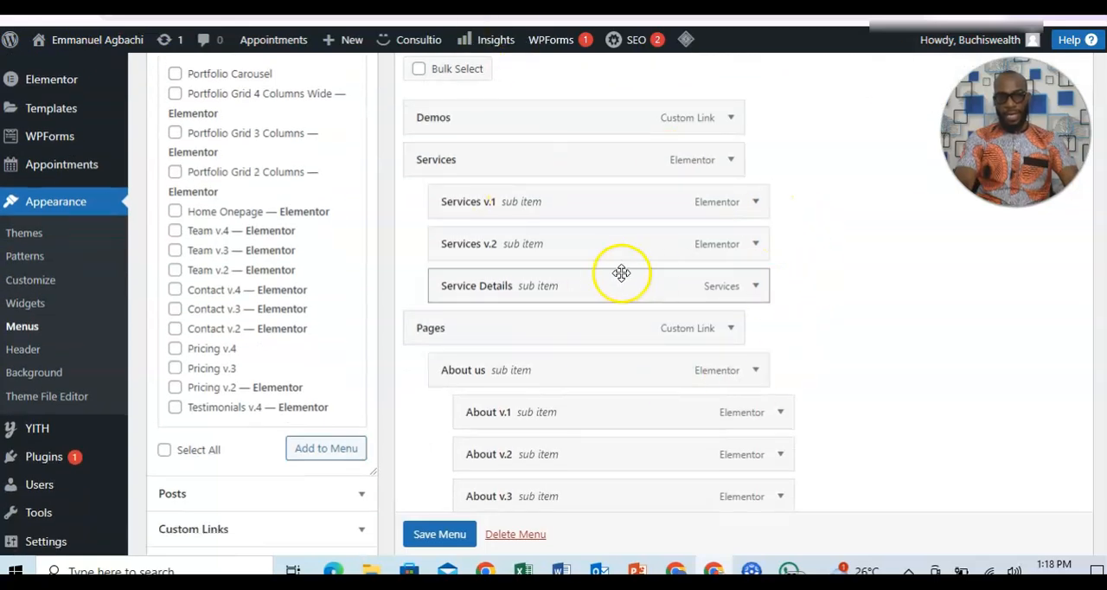
scroll(487, 201, "down", 4)
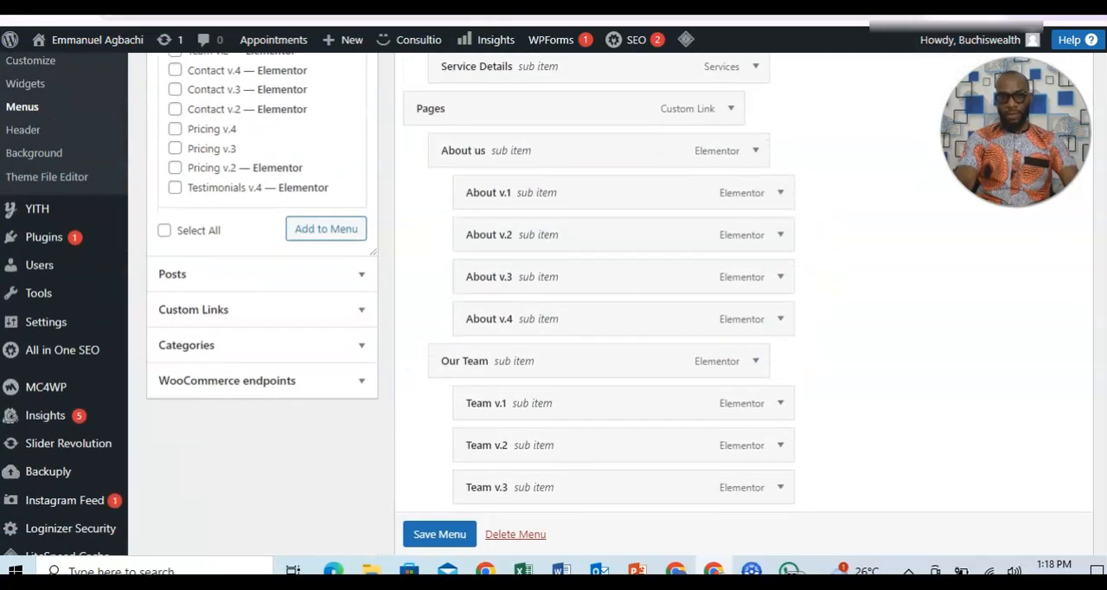
scroll(611, 285, "down", 5)
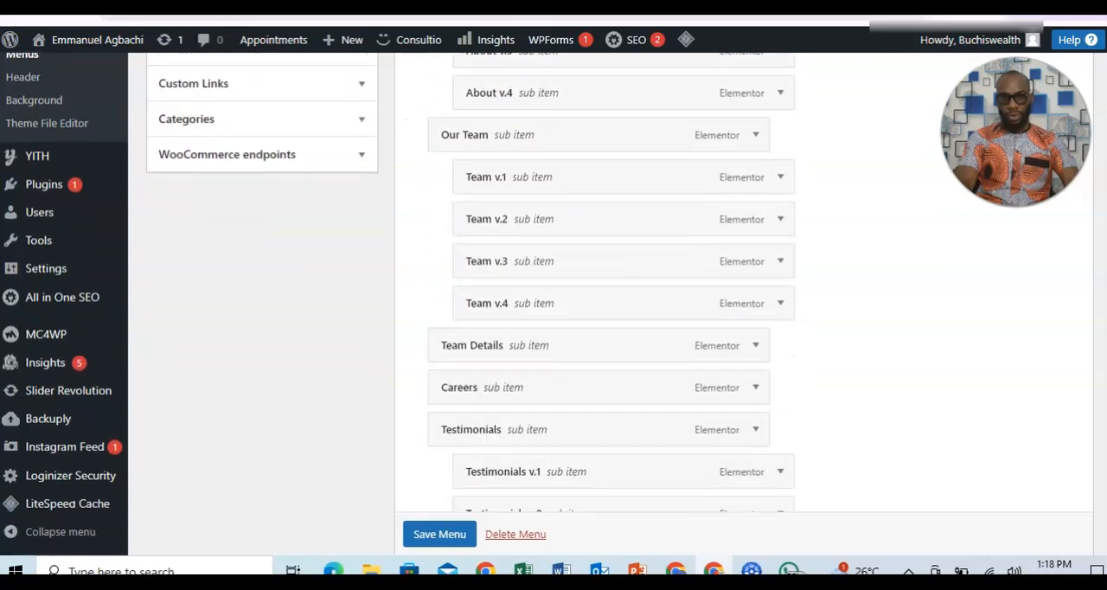
scroll(611, 285, "down", 4)
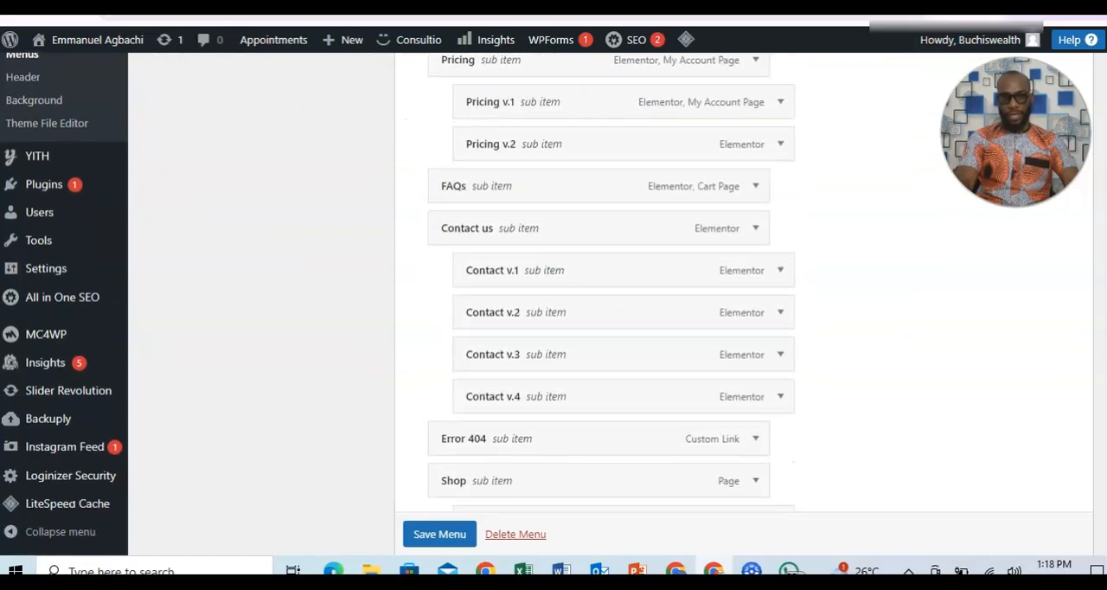
scroll(611, 285, "up", 9)
scroll(611, 285, "up", 6)
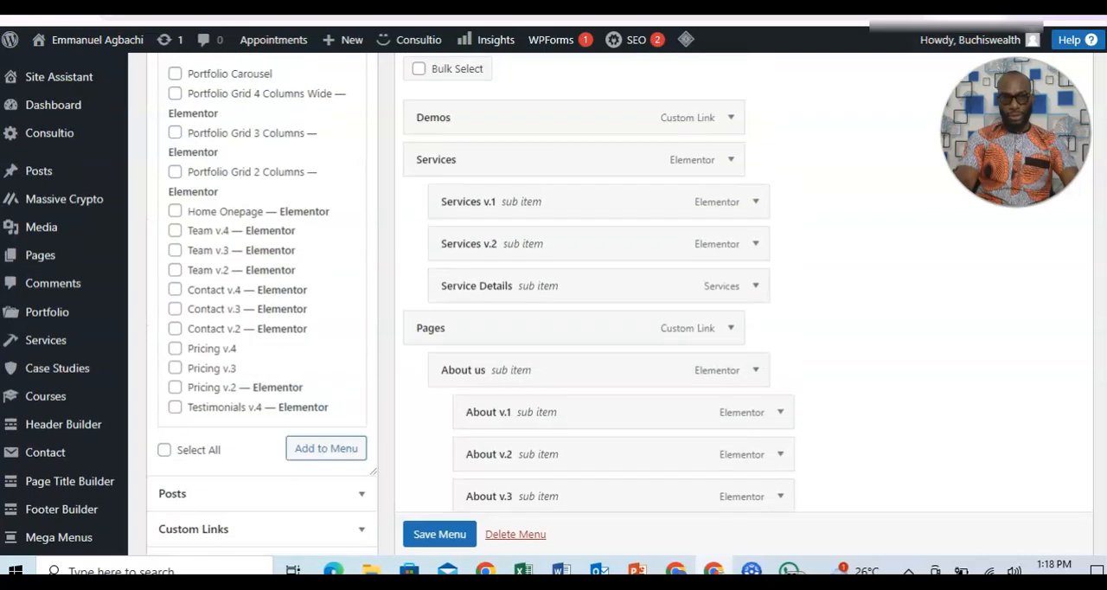
scroll(611, 286, "down", 2)
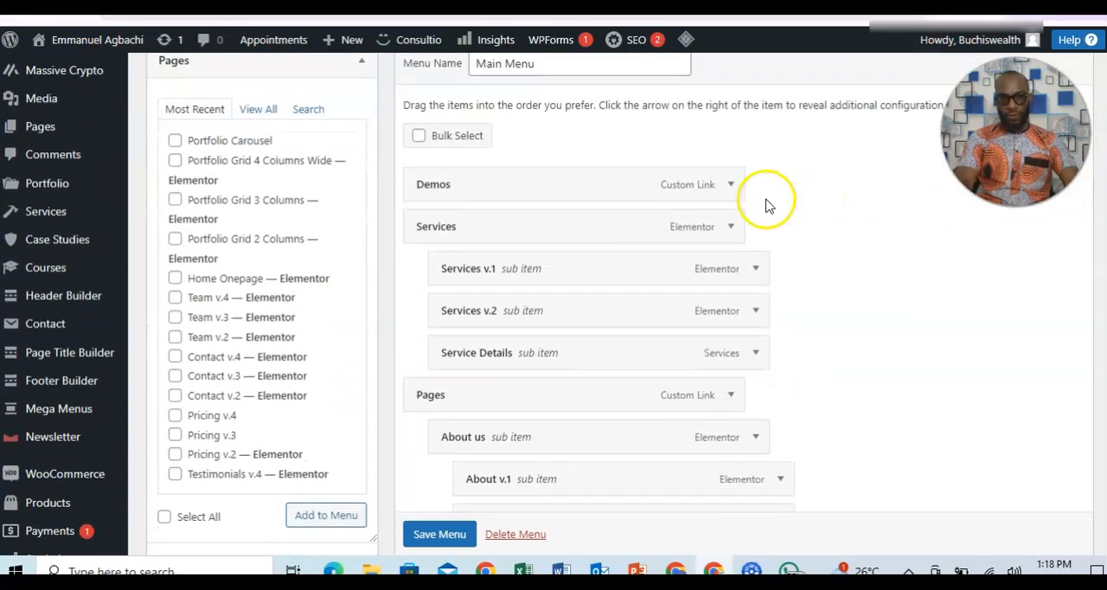
left_click(731, 185)
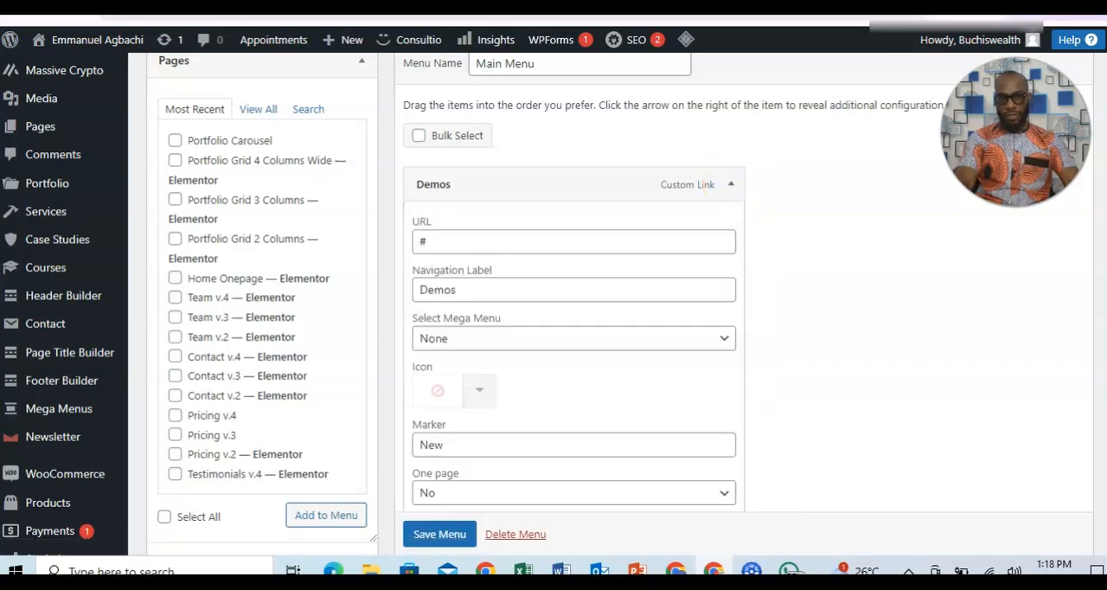
scroll(731, 190, "down", 3)
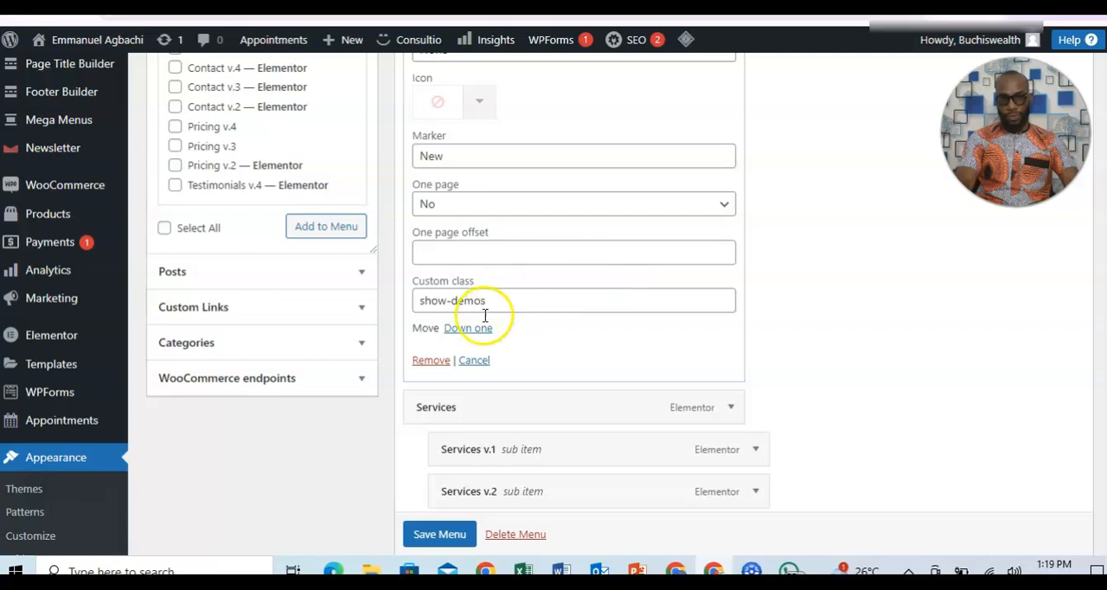
left_click(427, 364)
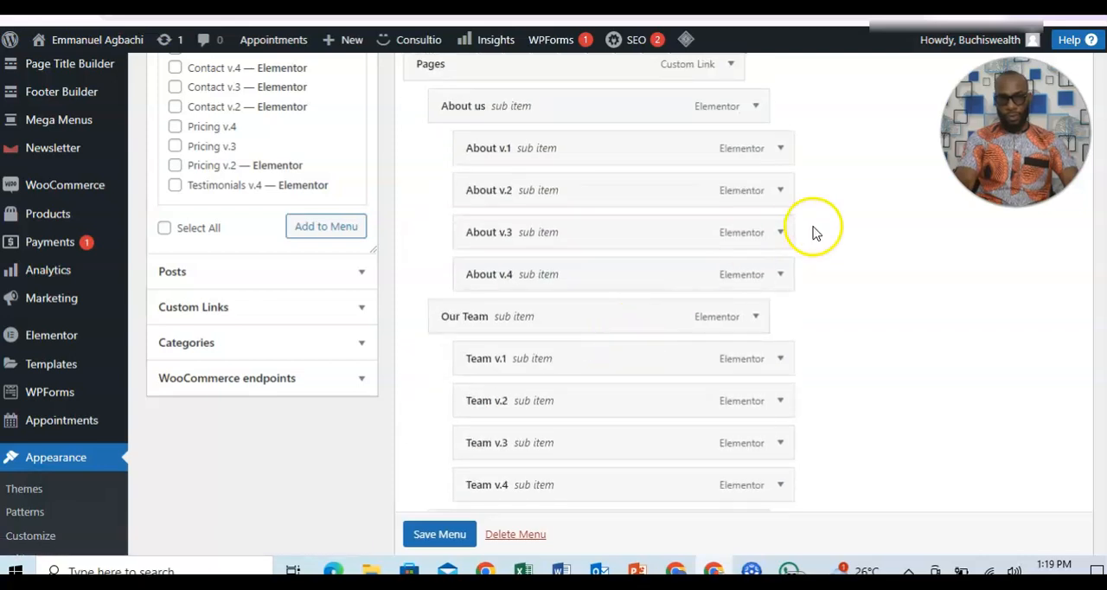
Remove the top-level Services item from the Main Menu while leaving its sub items in place.
scroll(606, 302, "up", 5)
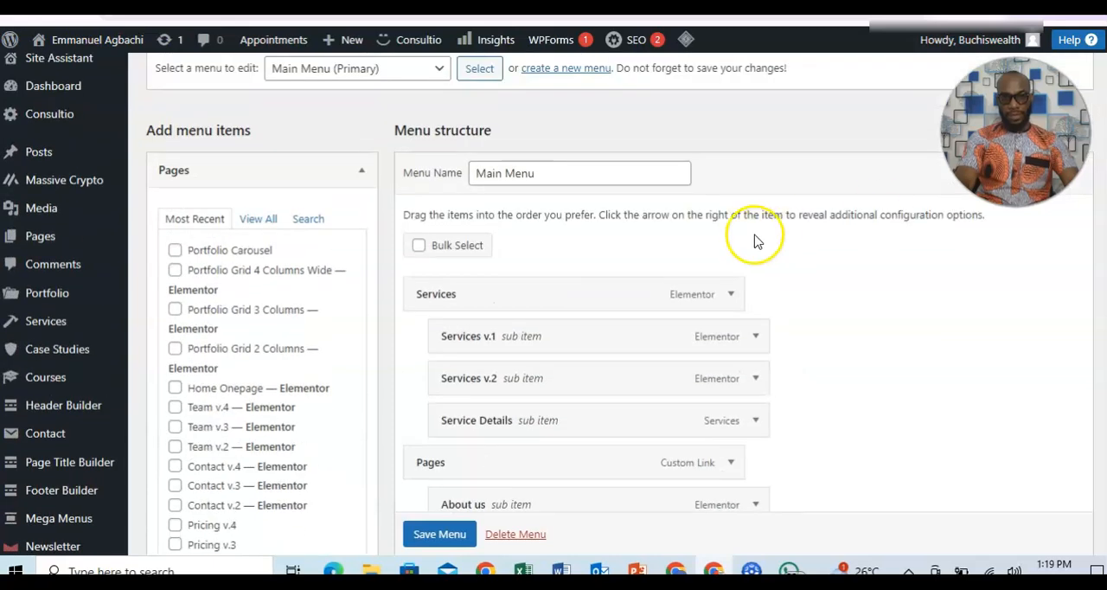
left_click(731, 295)
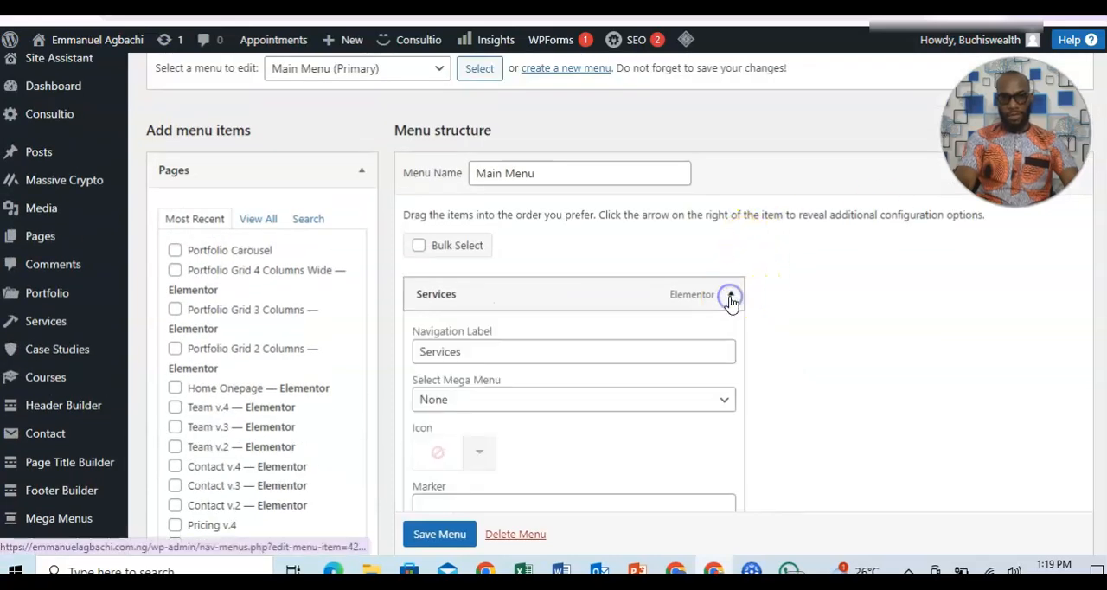
scroll(490, 296, "down", 5)
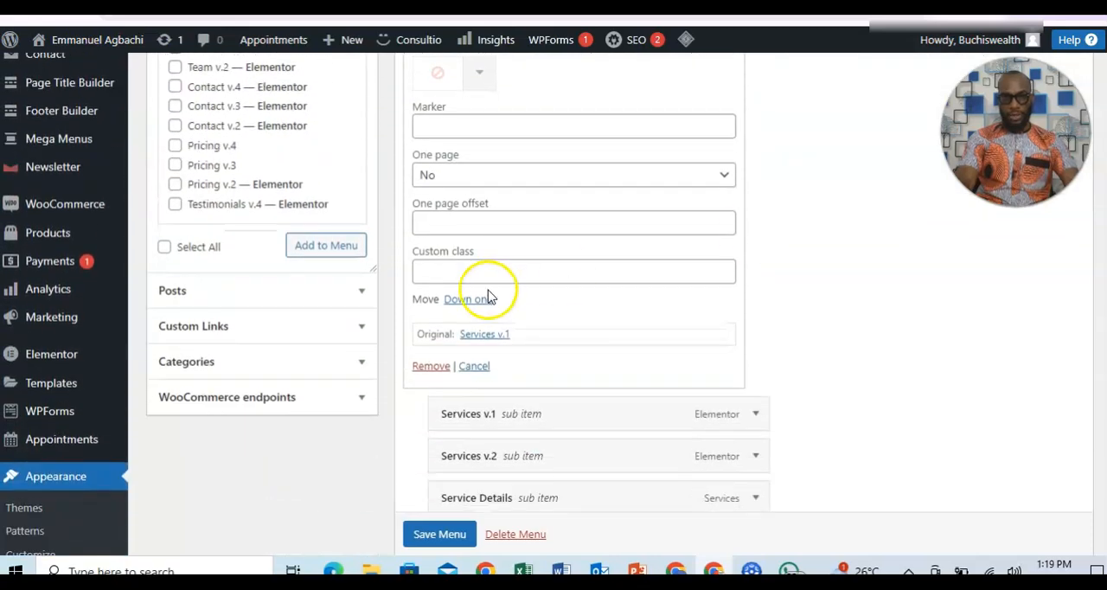
left_click(431, 366)
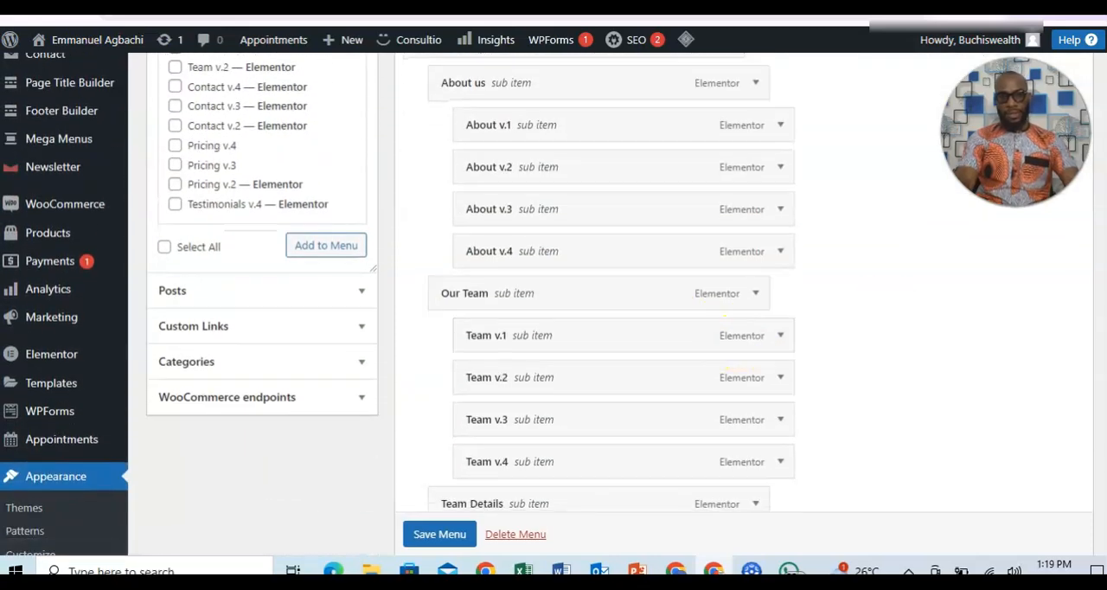
Remove the Services v.1, Services v.2 and Service Details items from the Main Menu.
scroll(553, 303, "up", 4)
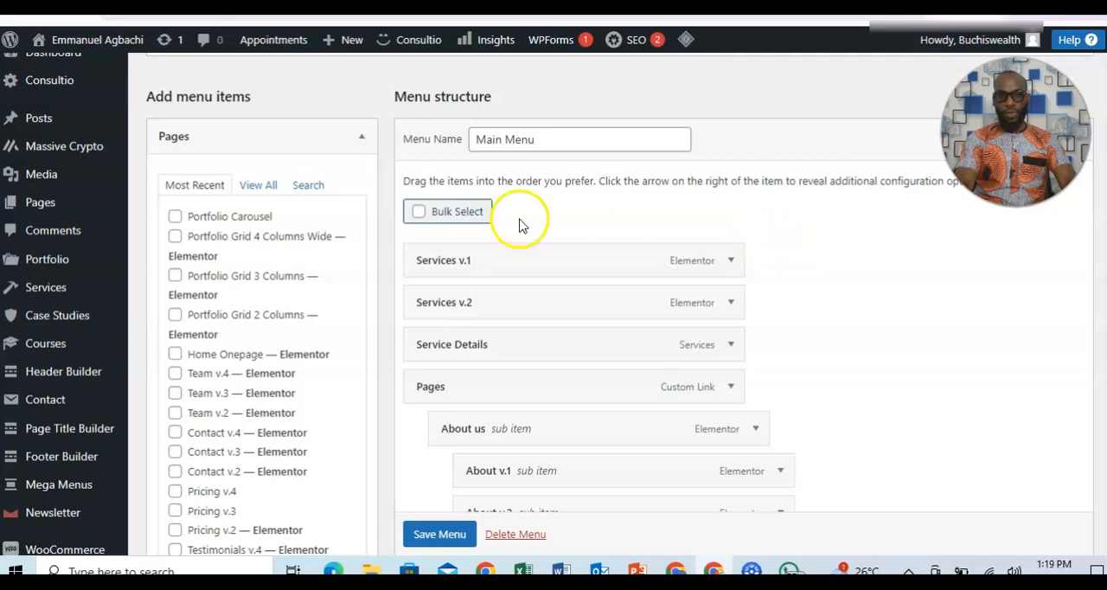
left_click(730, 263)
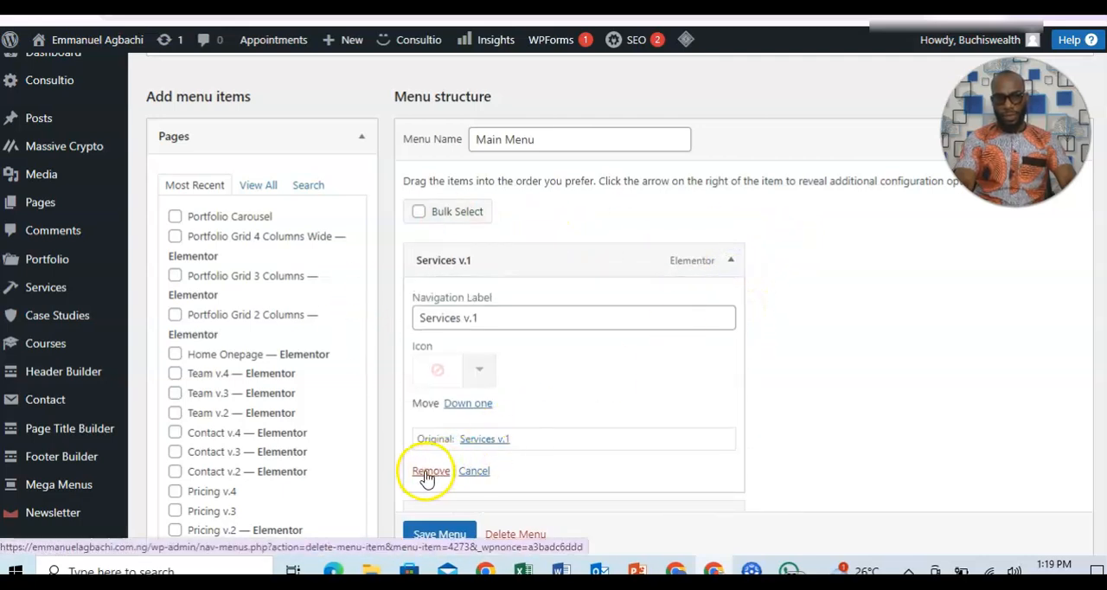
left_click(425, 471)
left_click(730, 260)
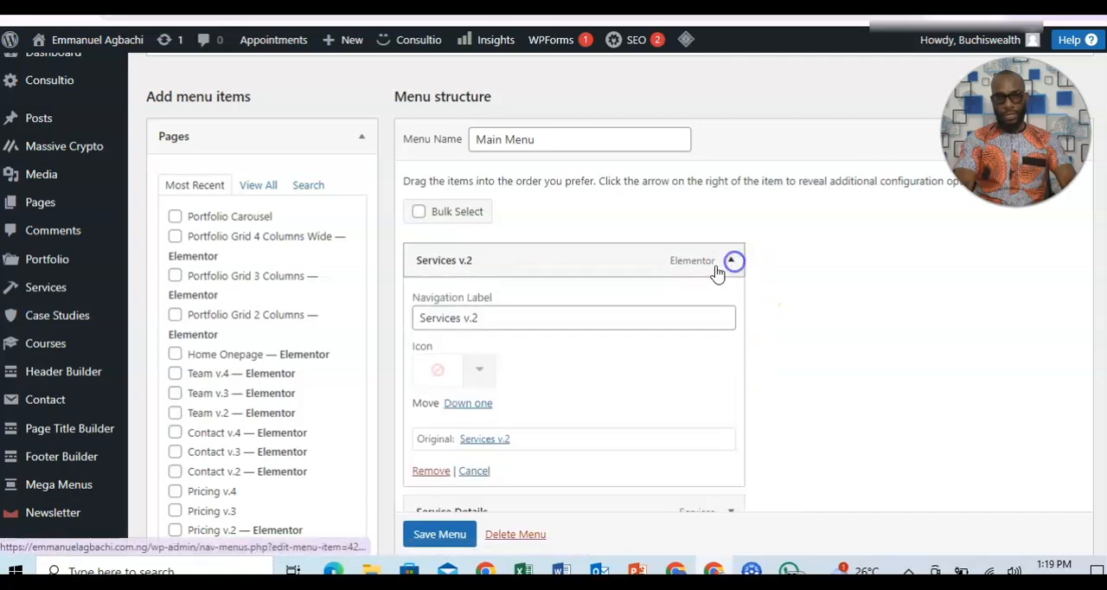
left_click(429, 471)
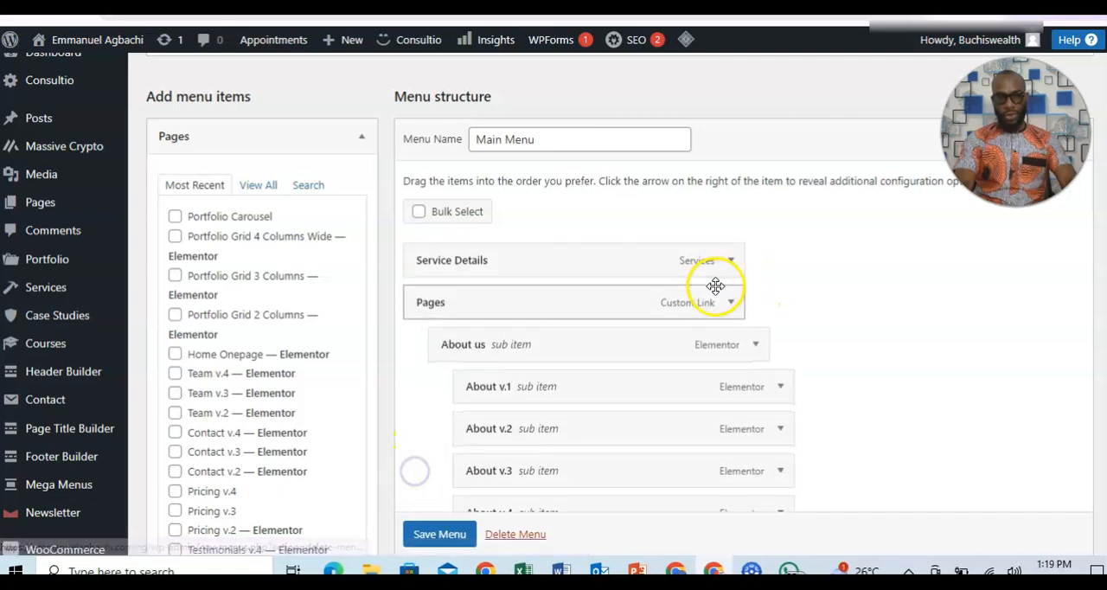
left_click(731, 261)
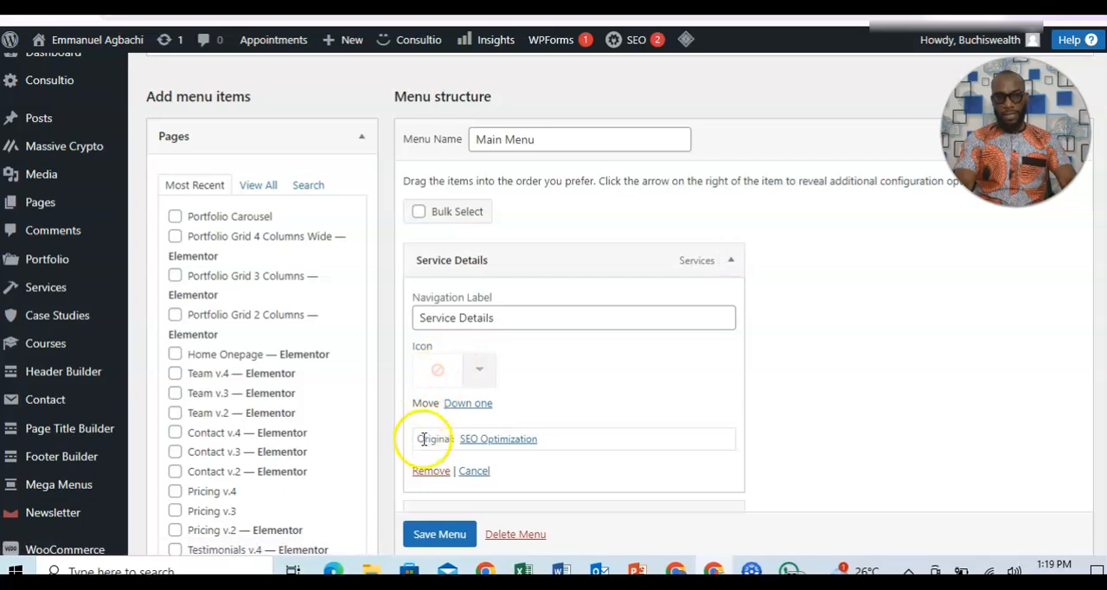
left_click(429, 471)
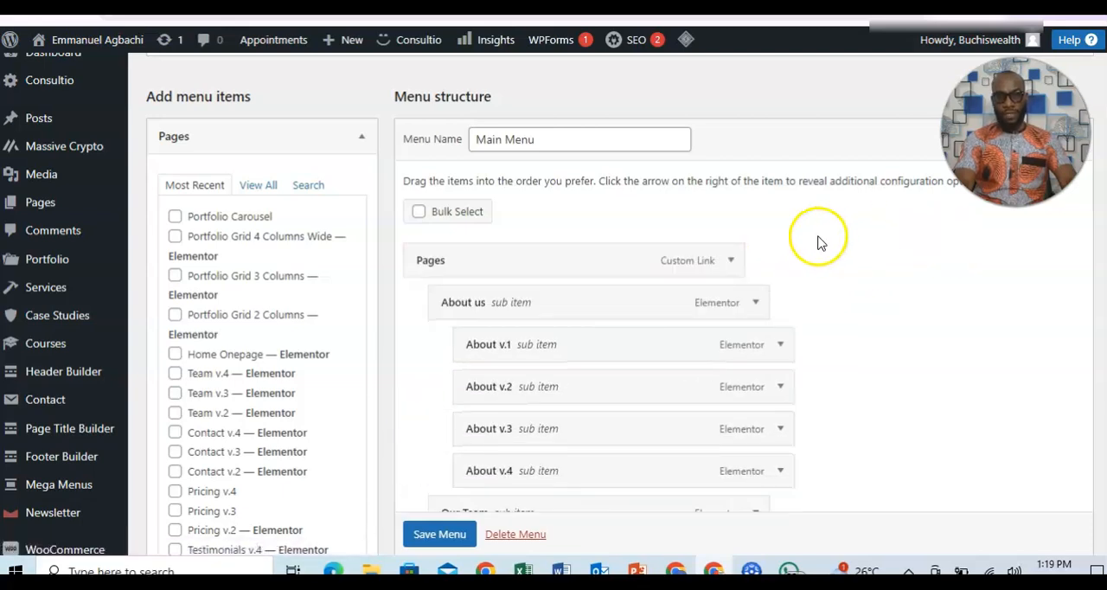
Remove the Pages custom link from the Main Menu.
left_click(730, 261)
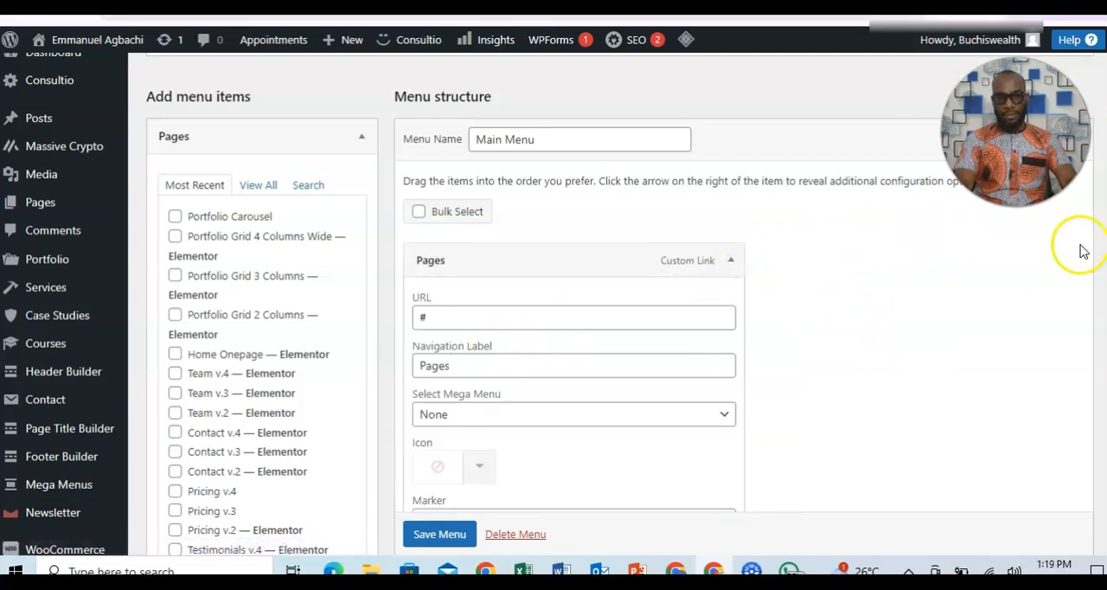
scroll(554, 303, "down", 3)
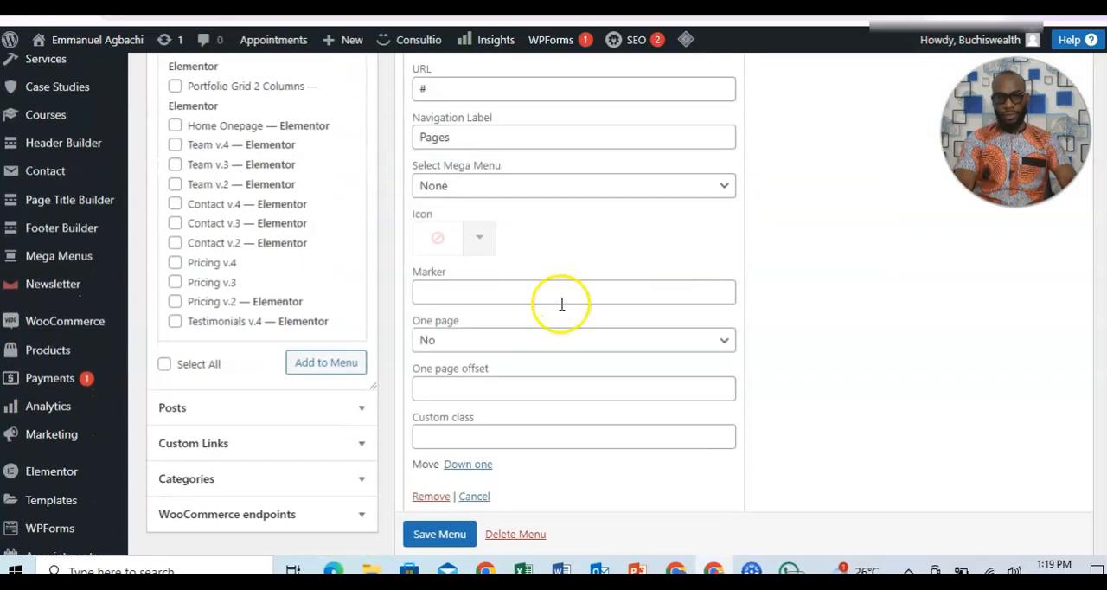
left_click(432, 495)
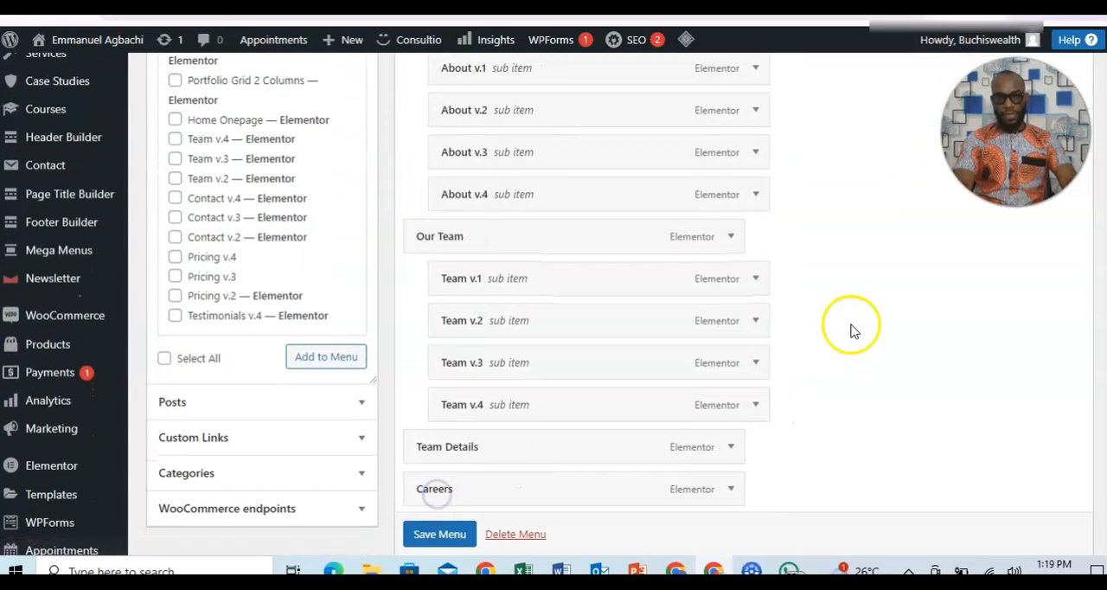
Remove the About us item and all remaining entries from the Main Menu.
scroll(264, 412, "down", 1)
scroll(264, 412, "up", 3)
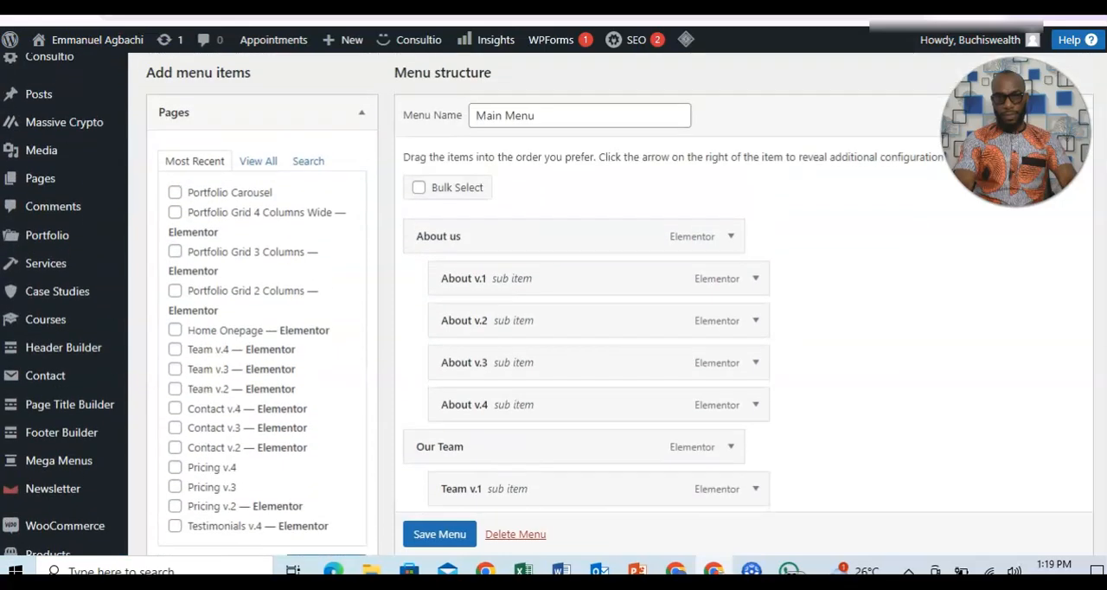
left_click(730, 259)
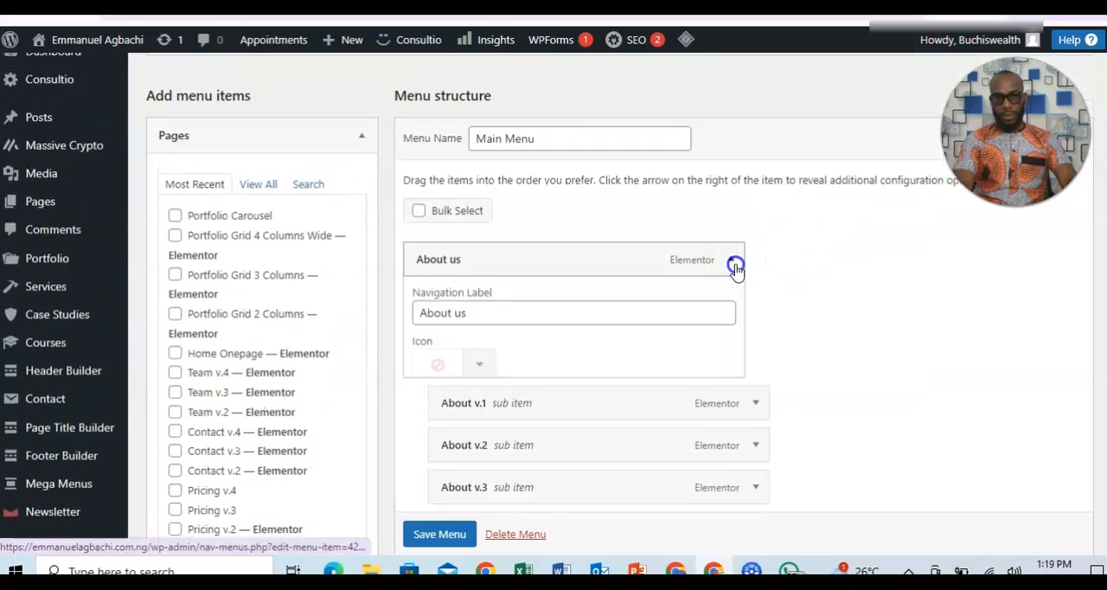
left_click(431, 469)
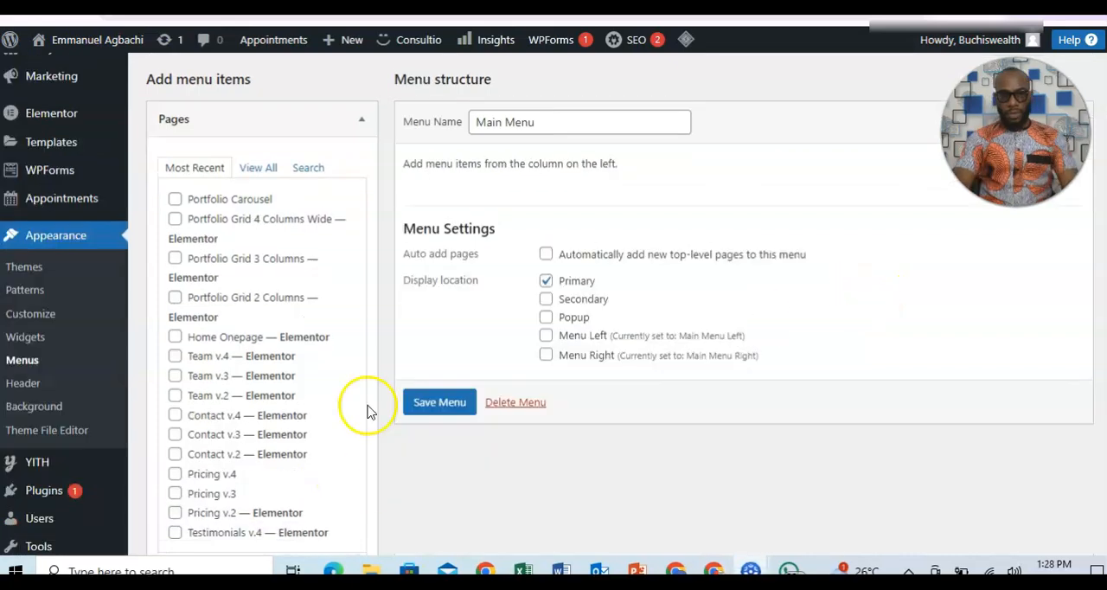
Add the Home, About, Blog Grid 3 Columns and Contact pages from the full page list to the Main Menu.
scroll(554, 311, "up", 2)
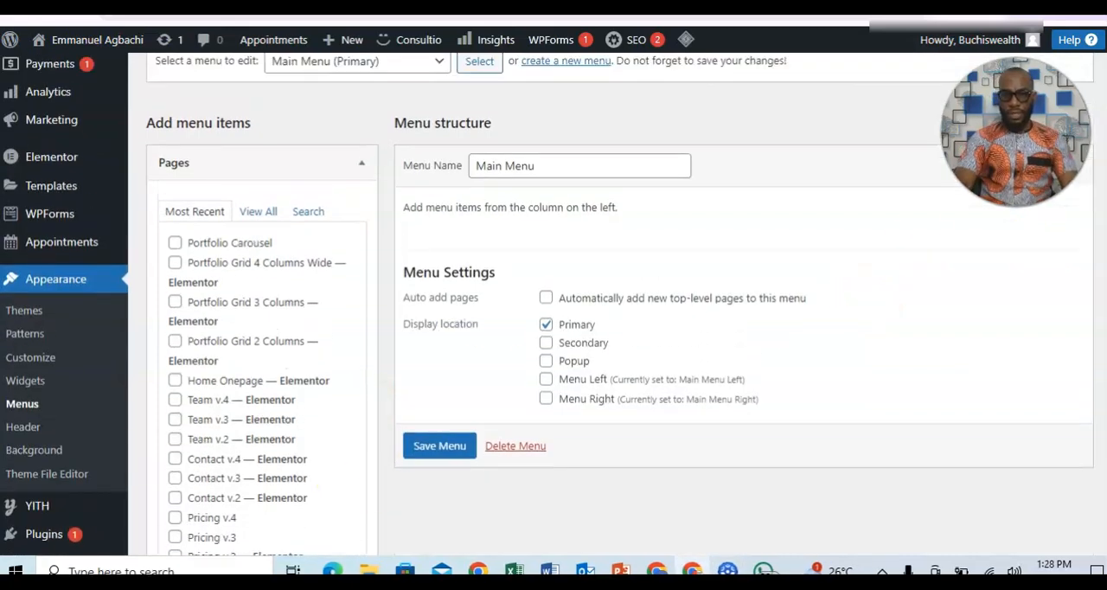
scroll(553, 311, "down", 2)
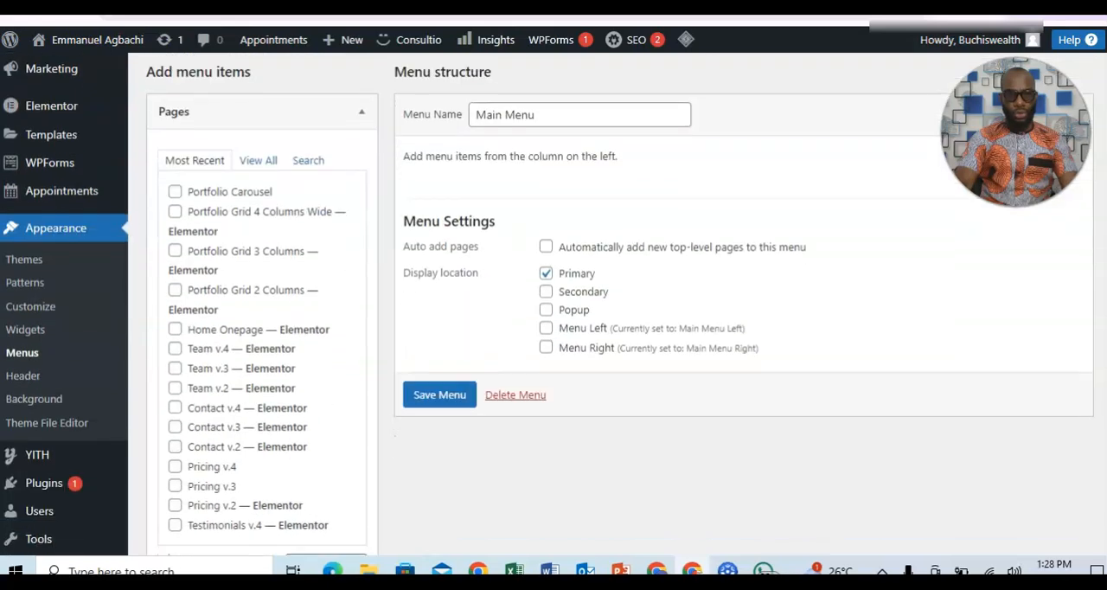
left_click(256, 162)
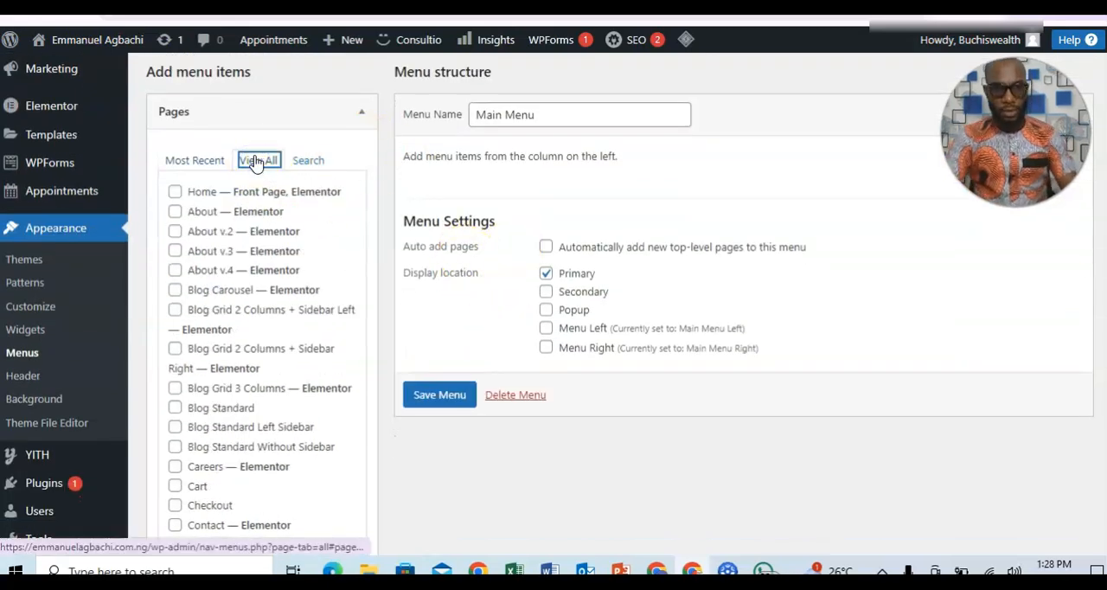
left_click(173, 190)
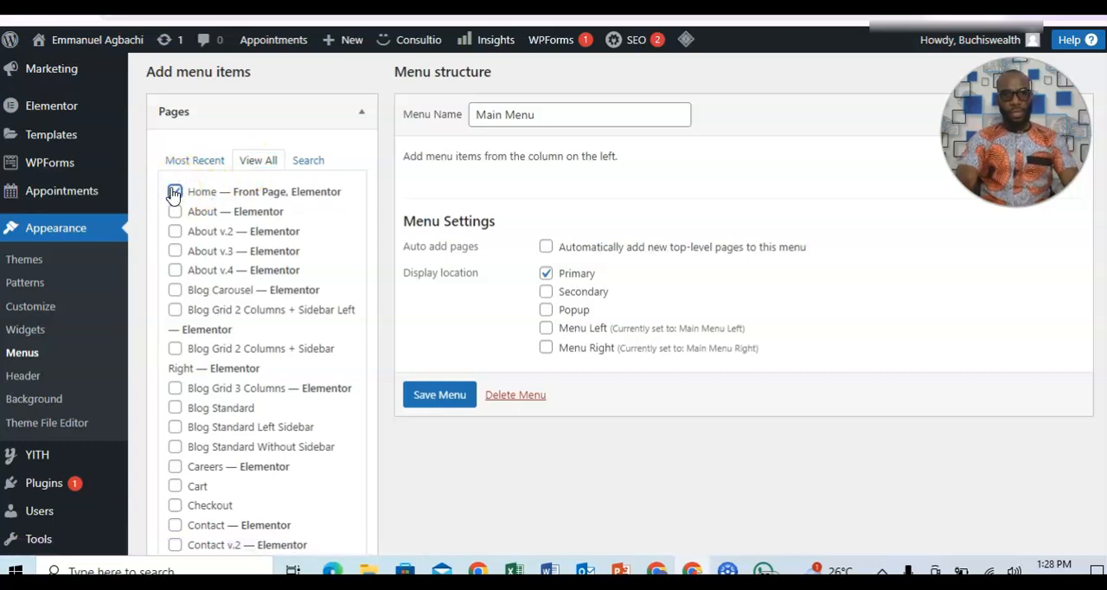
left_click(175, 212)
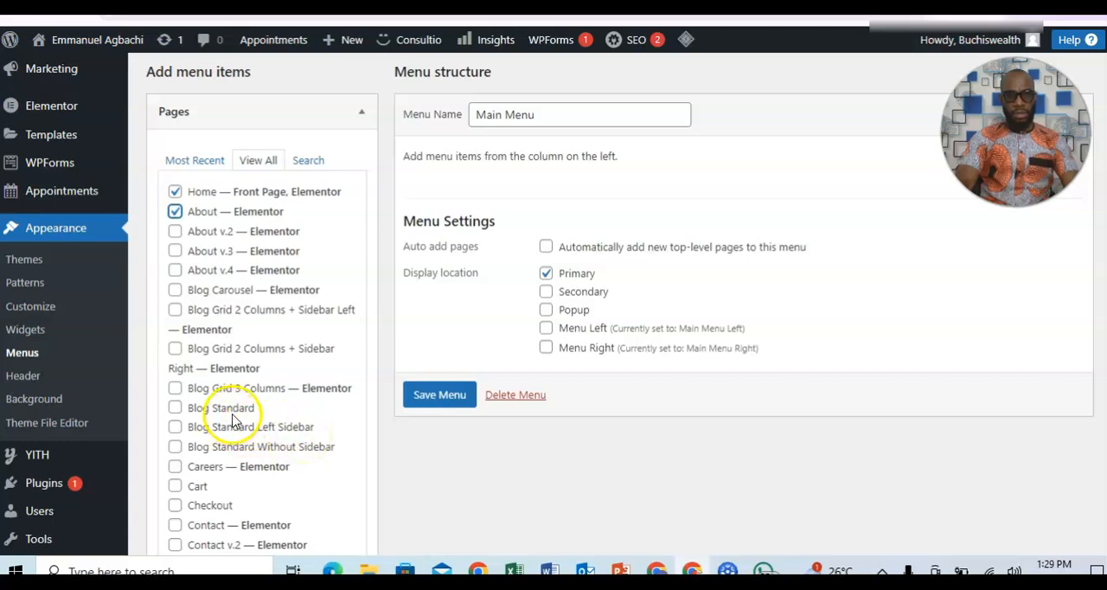
left_click(176, 388)
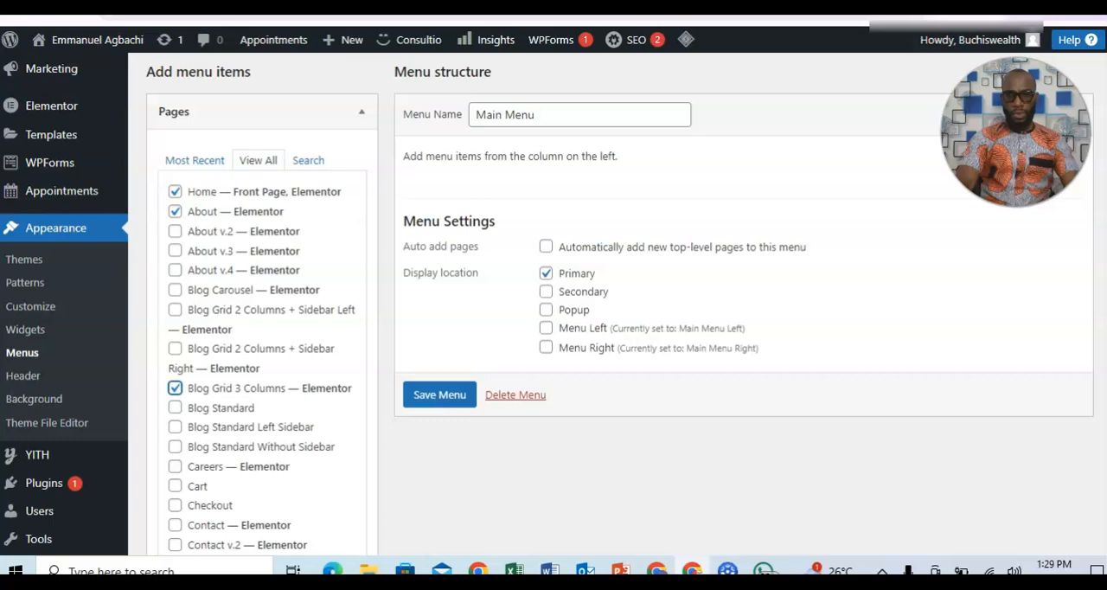
scroll(553, 302, "down", 2)
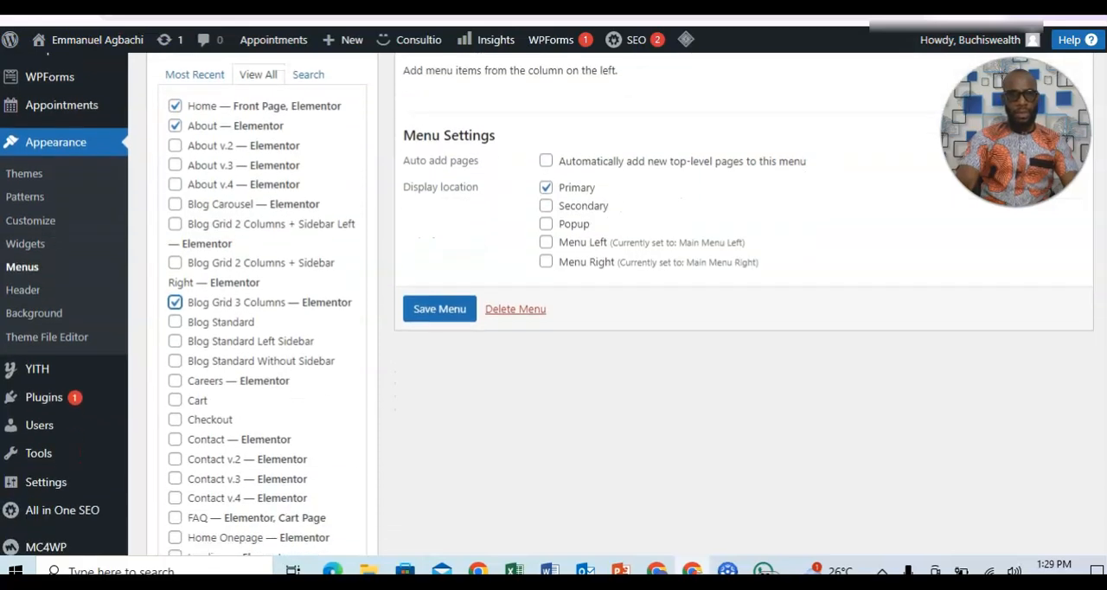
left_click(174, 440)
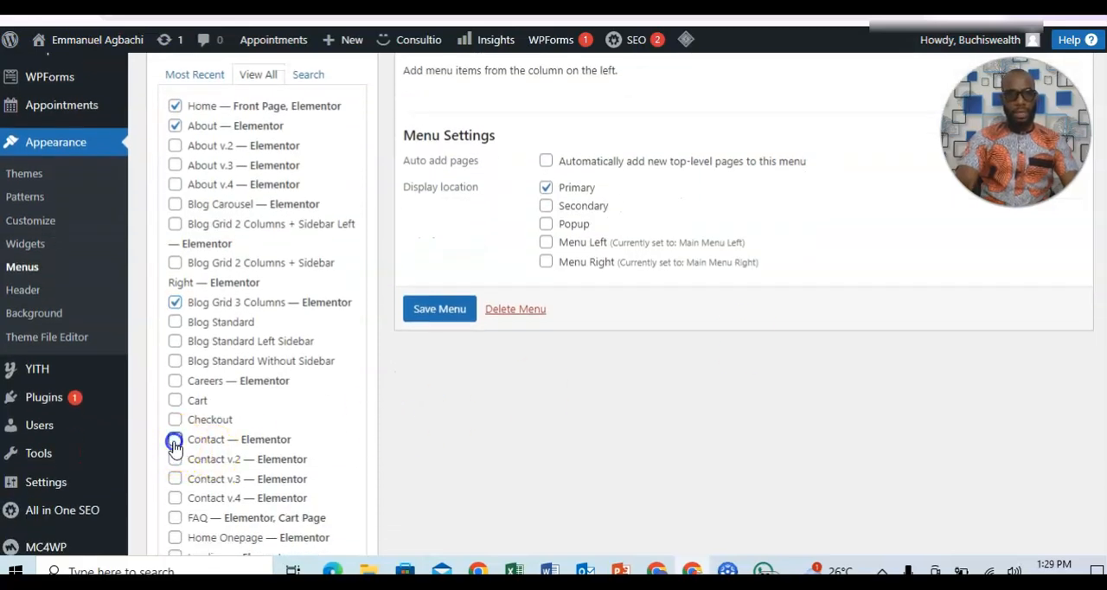
scroll(553, 302, "down", 4)
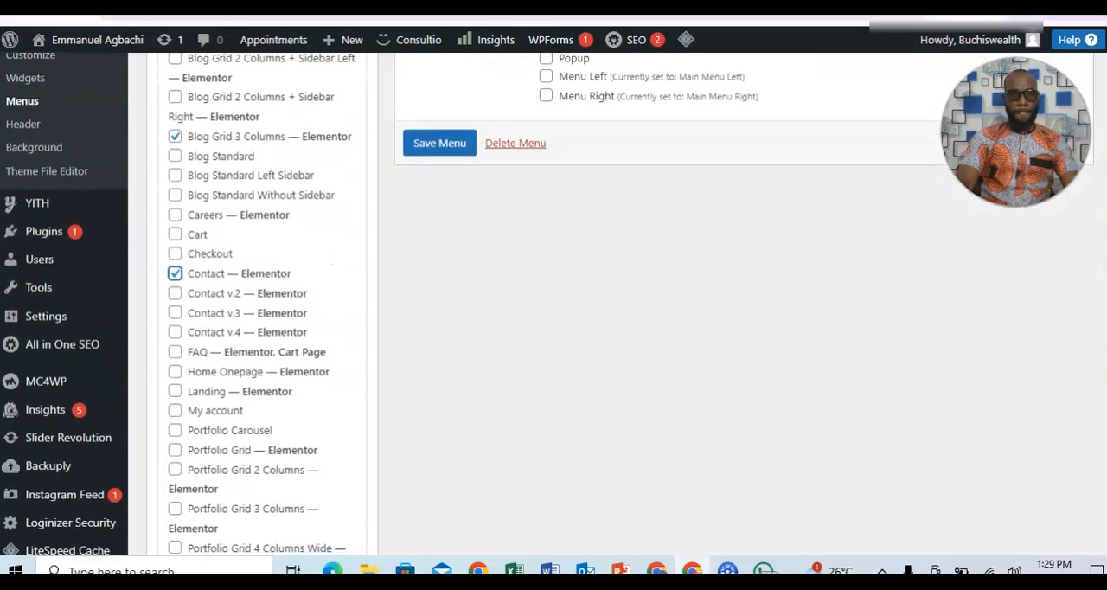
scroll(553, 303, "down", 6)
scroll(554, 302, "down", 7)
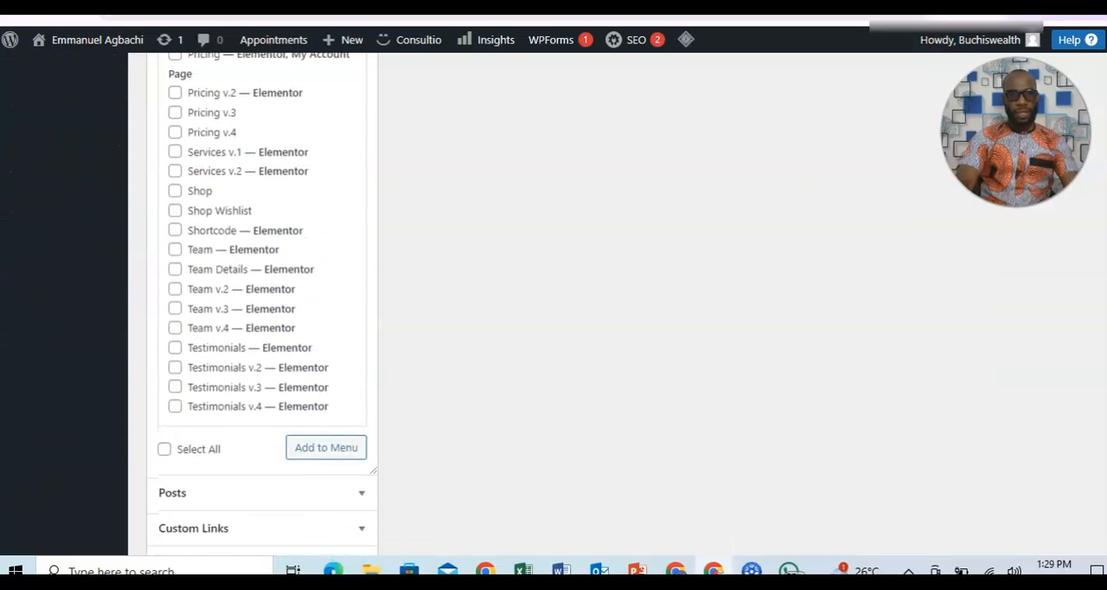
scroll(554, 303, "up", 17)
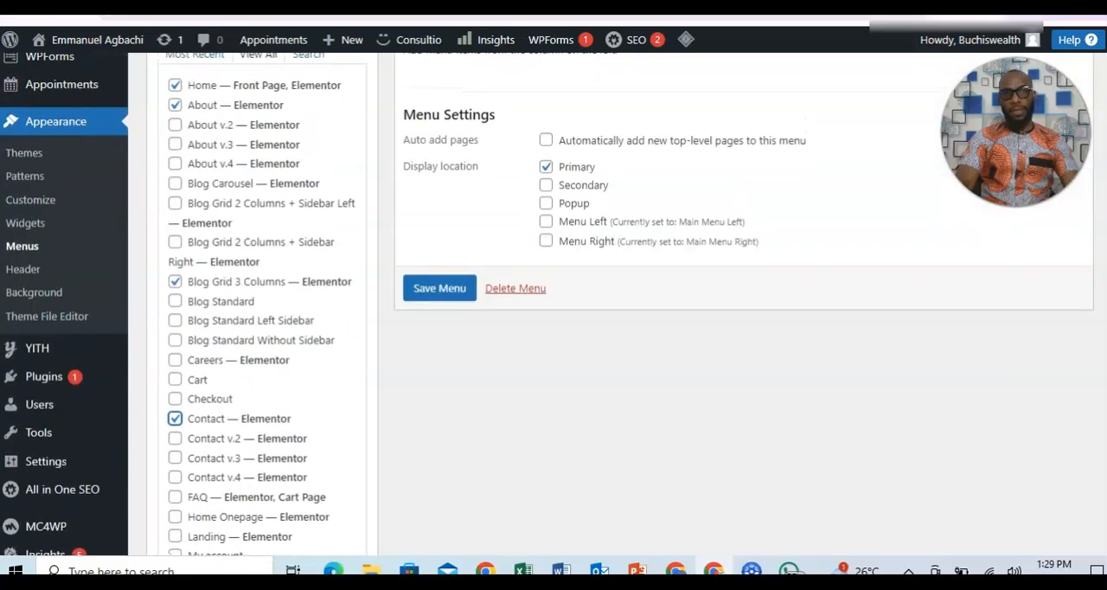
left_click_drag(1104, 261, 1080, 465)
left_click(338, 339)
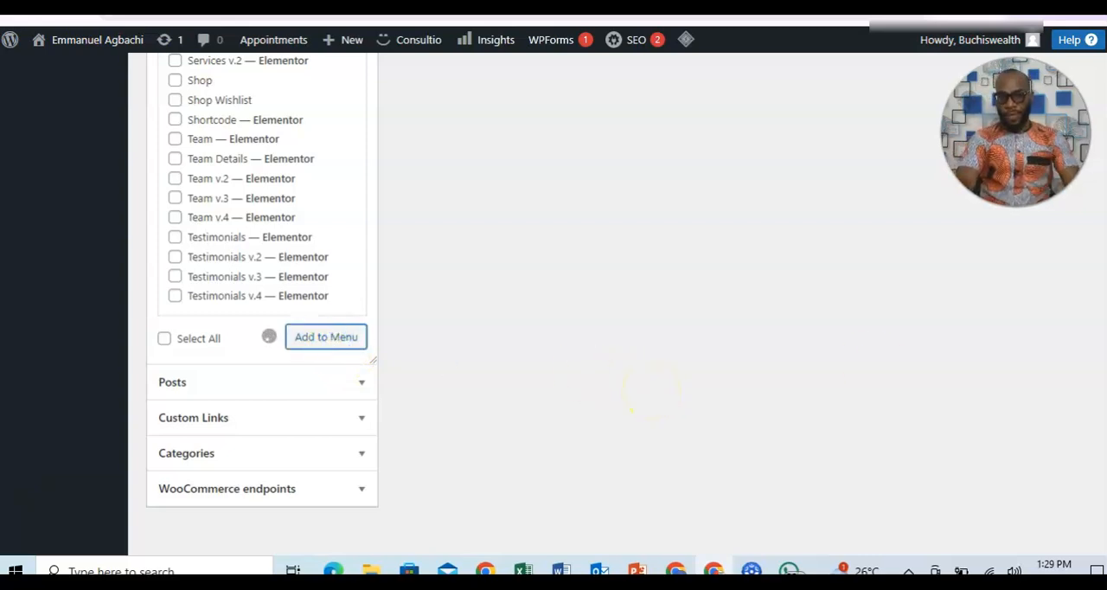
Change the navigation label of the Blog Grid 3 Columns item to Blog and save the Main Menu.
scroll(553, 303, "up", 10)
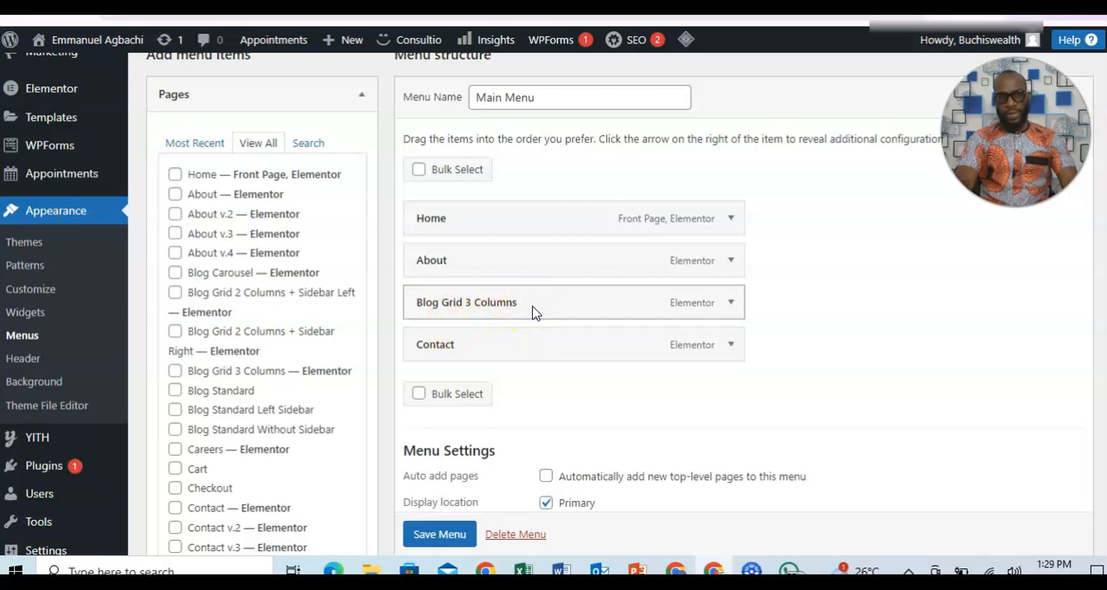
left_click(731, 303)
left_click(533, 362)
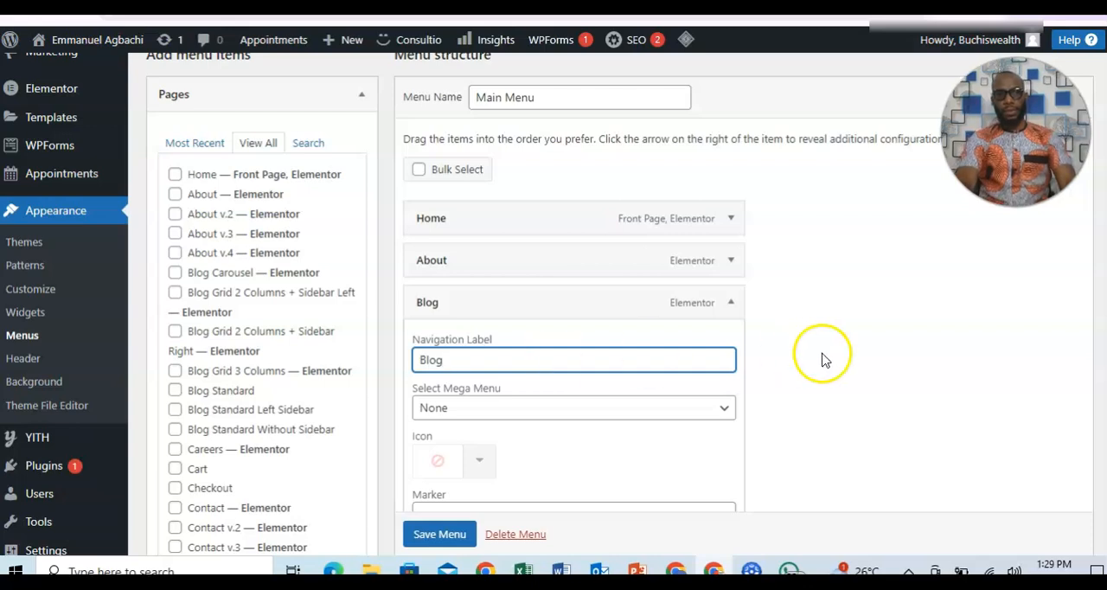
scroll(822, 358, "down", 1)
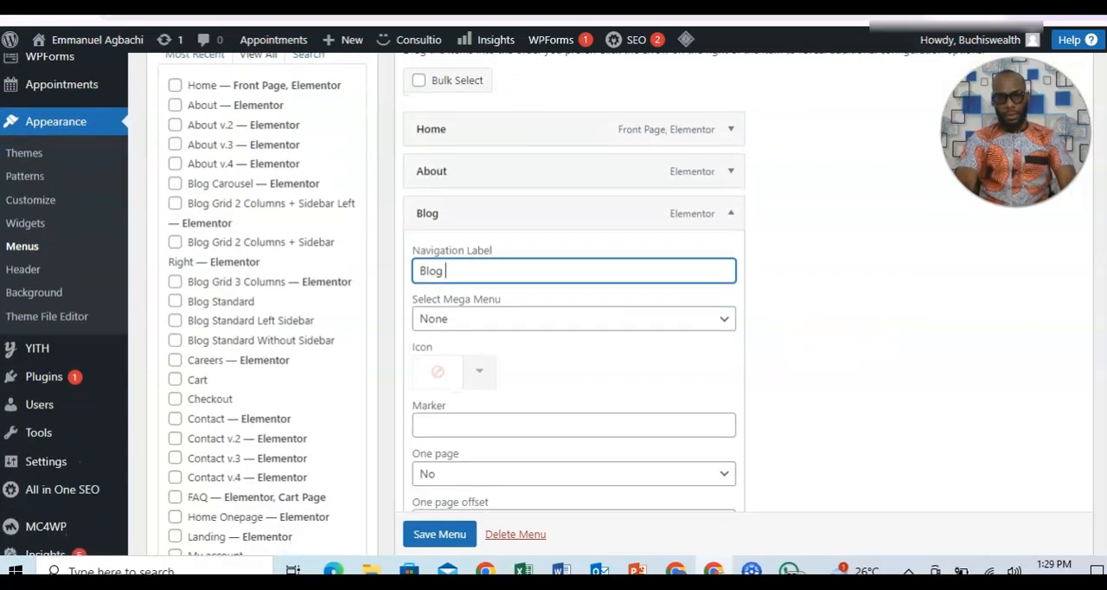
scroll(547, 304, "up", 1)
left_click(441, 534)
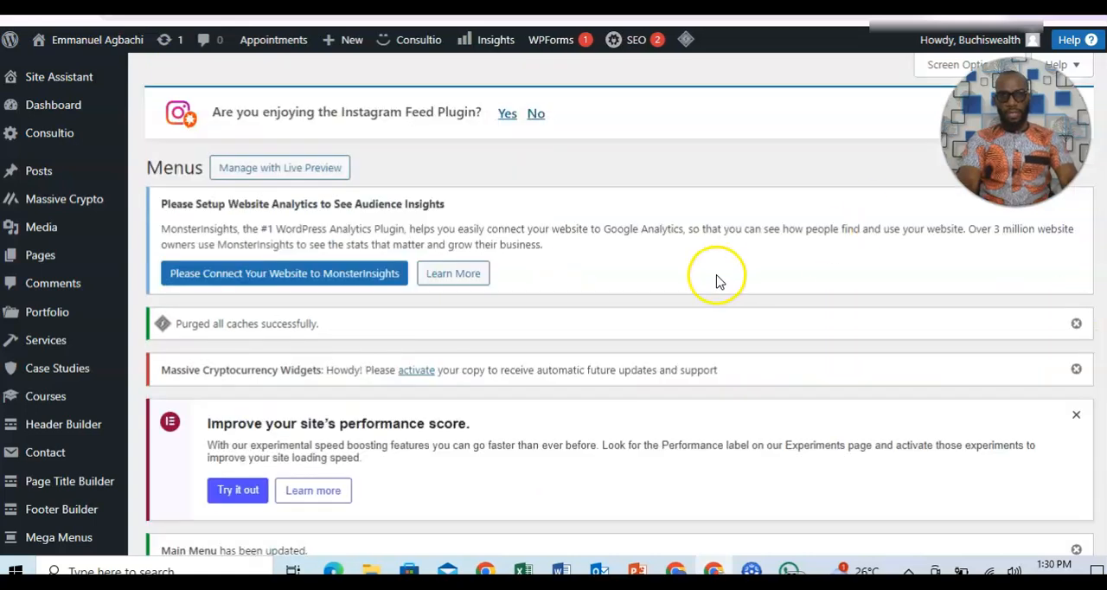
Visit the live site and examine the homepage header menu, hero area and the sections just below it.
mouse_move(62, 39)
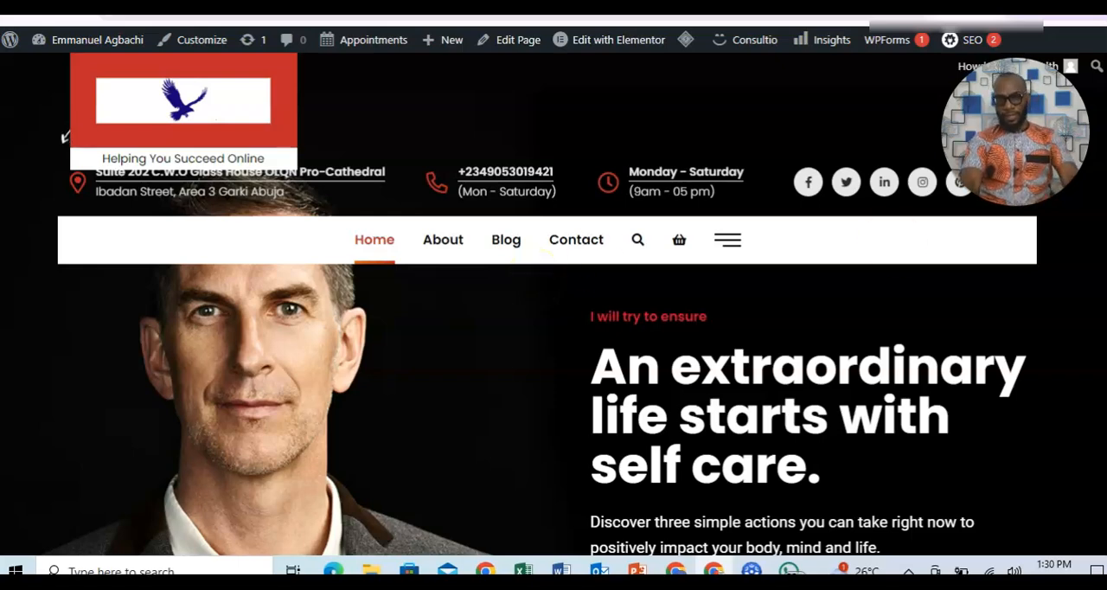
scroll(554, 346, "down", 5)
scroll(553, 346, "up", 5)
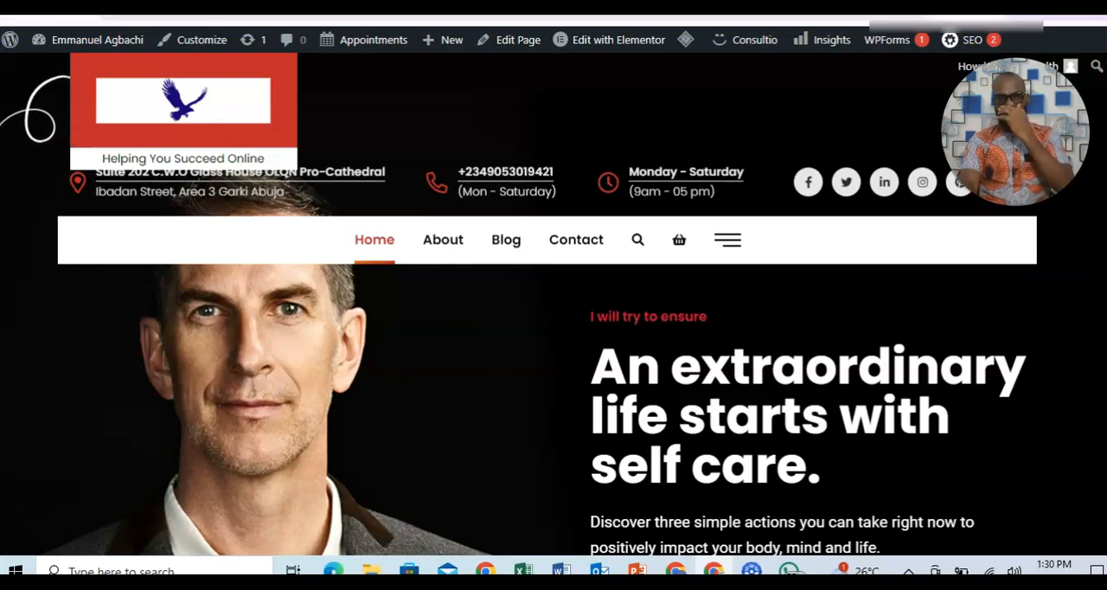
scroll(604, 365, "down", 10)
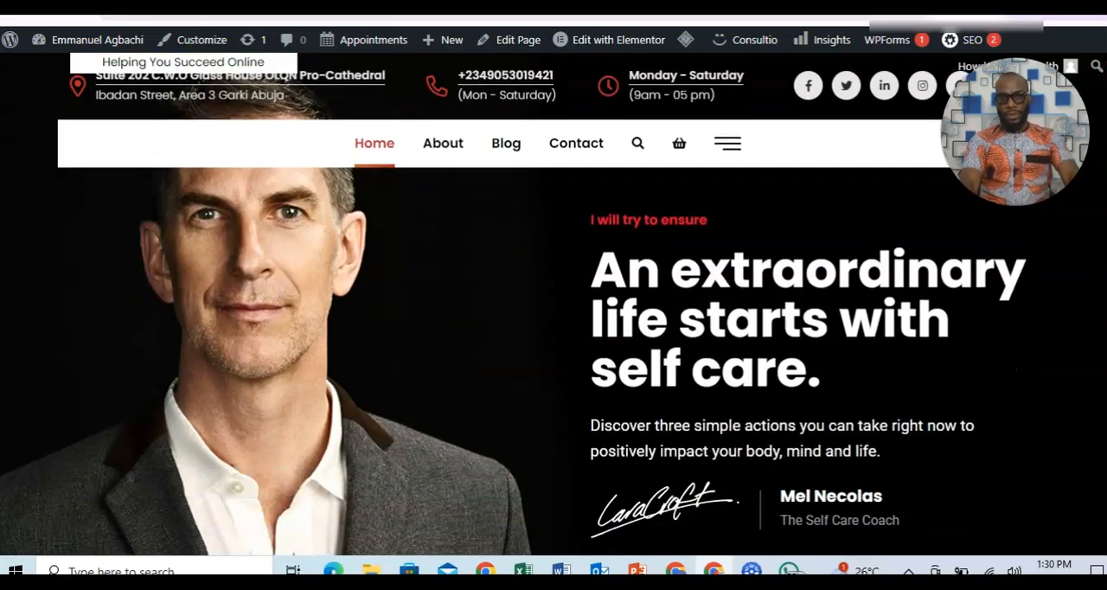
scroll(553, 346, "up", 10)
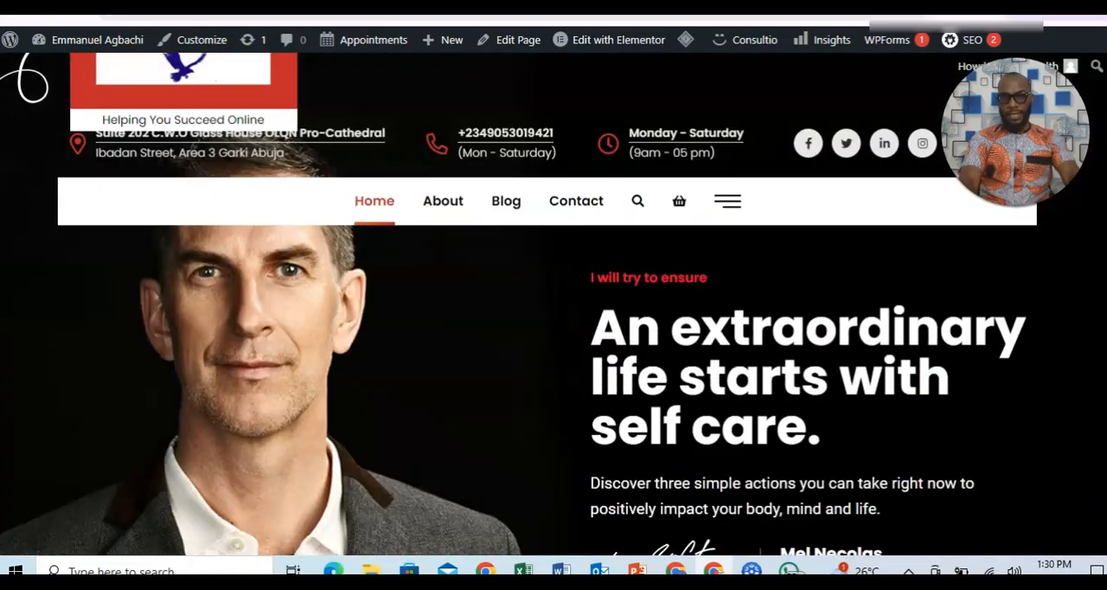
scroll(519, 302, "up", 1)
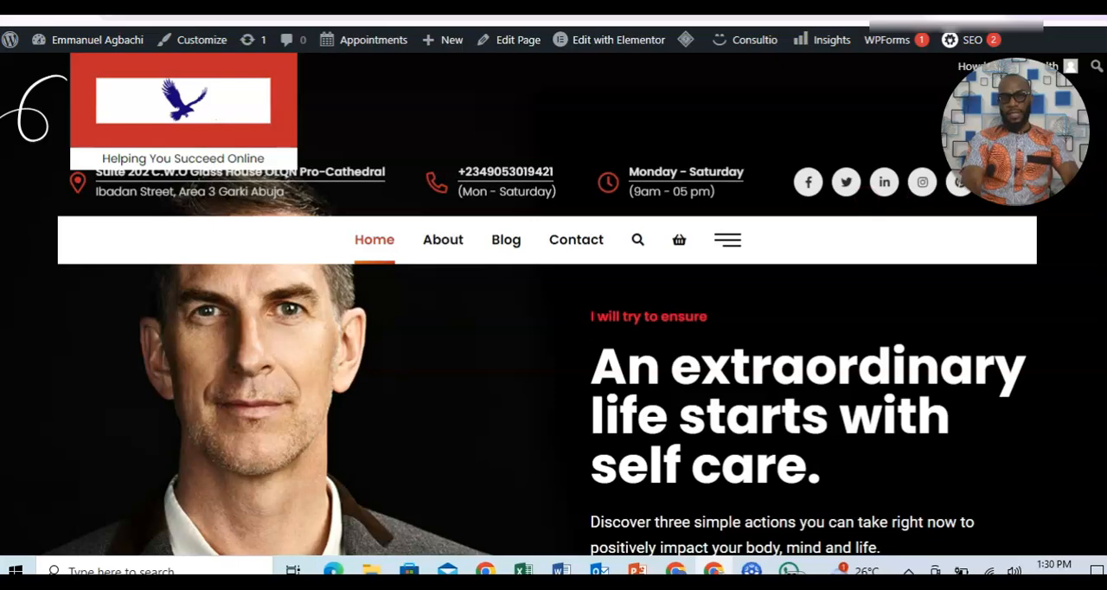
scroll(748, 156, "down", 3)
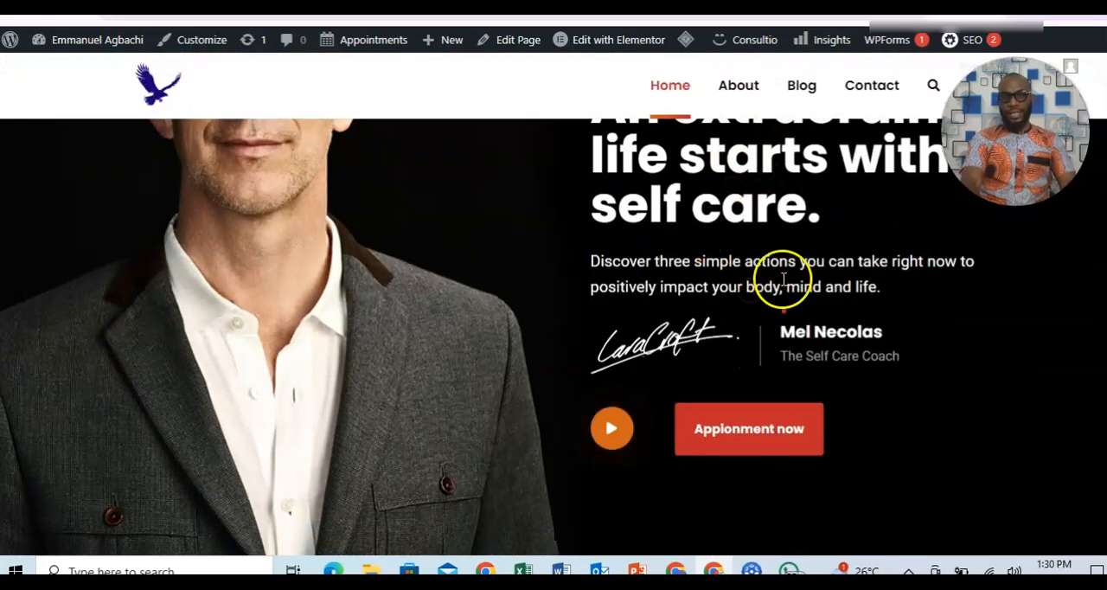
scroll(849, 318, "down", 8)
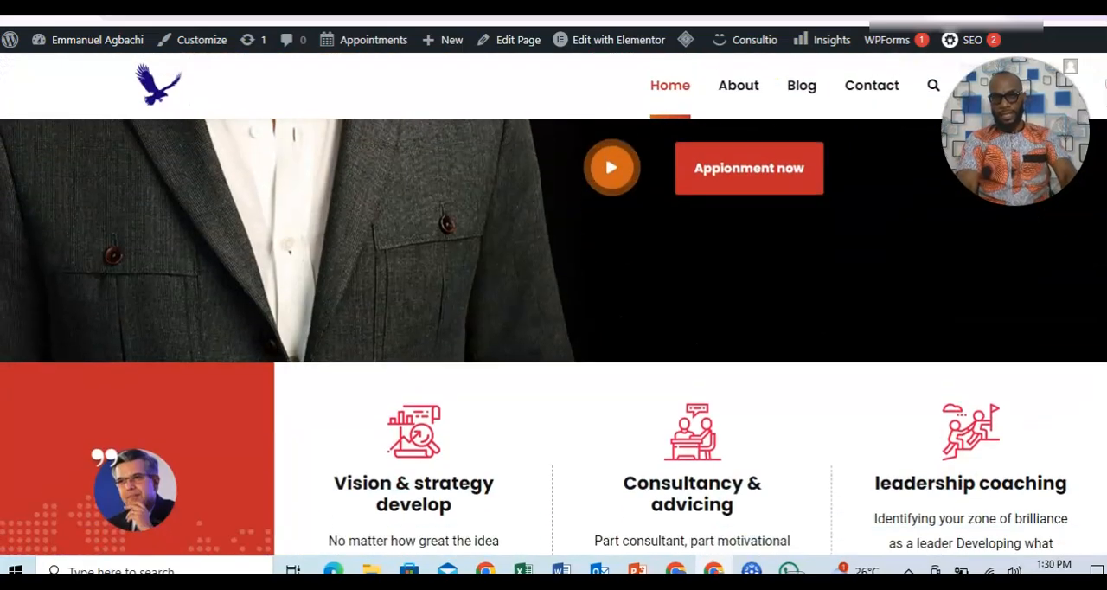
left_click_drag(1106, 84, 1106, 42)
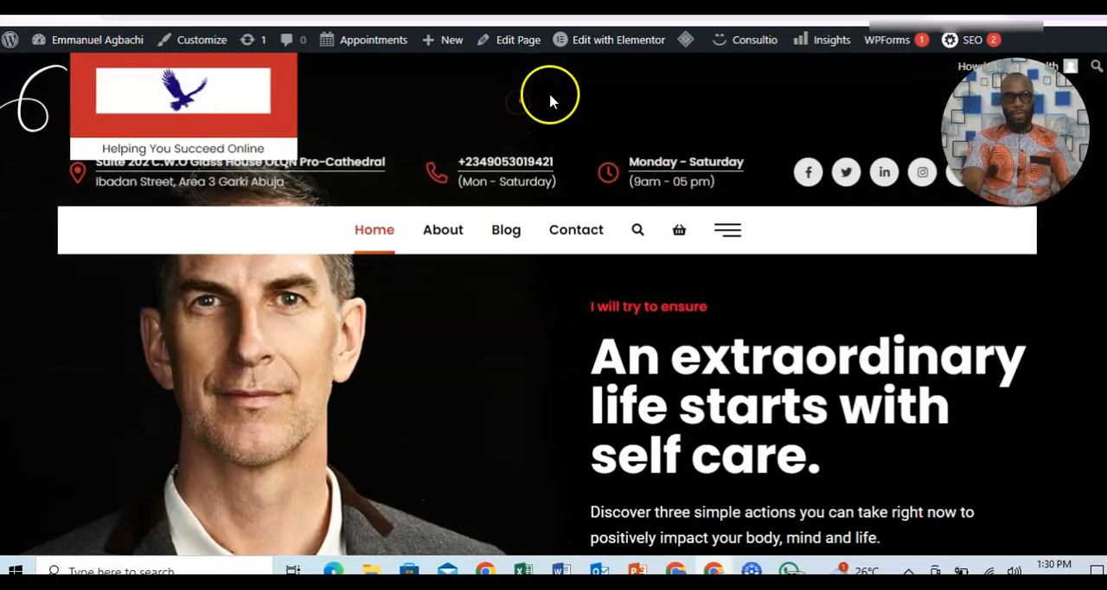
Open the homepage in the Elementor editor and dismiss the AIOSEO Elementor integration notice.
mouse_move(584, 44)
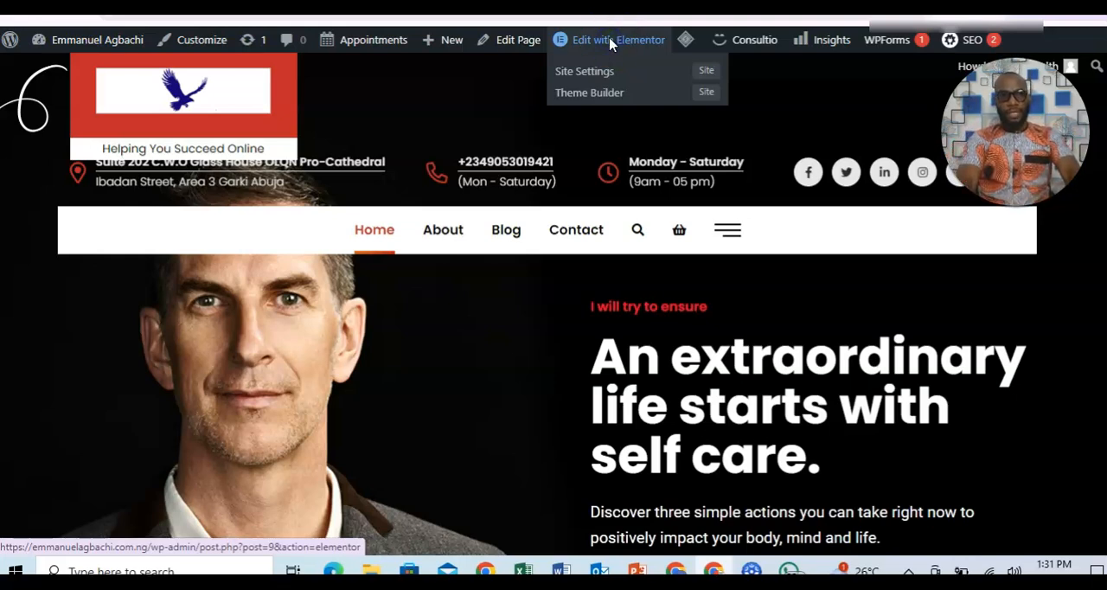
left_click(610, 42)
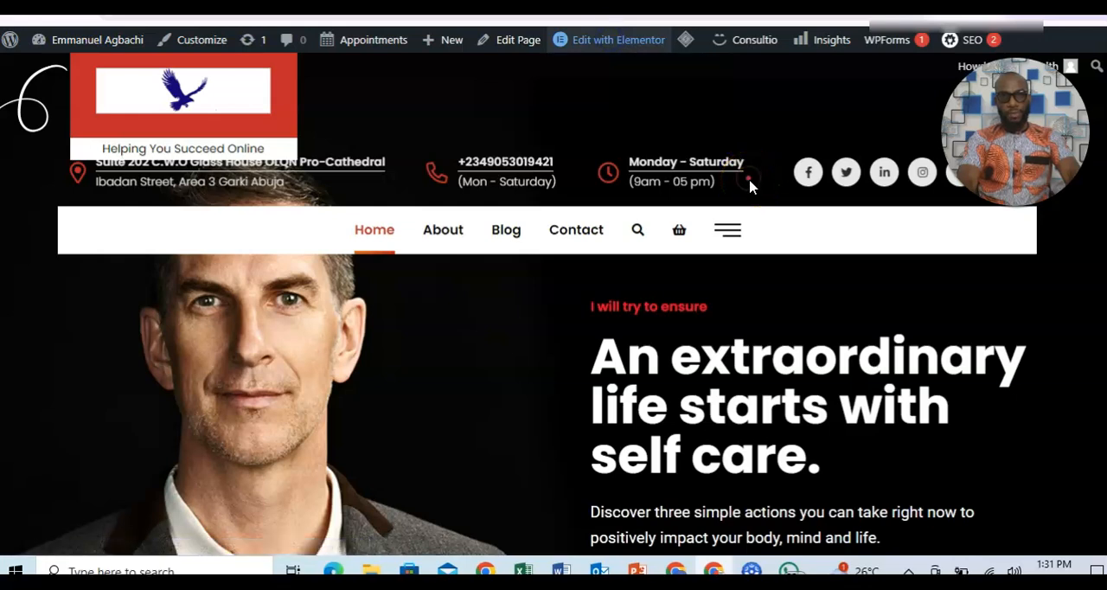
mouse_move(623, 42)
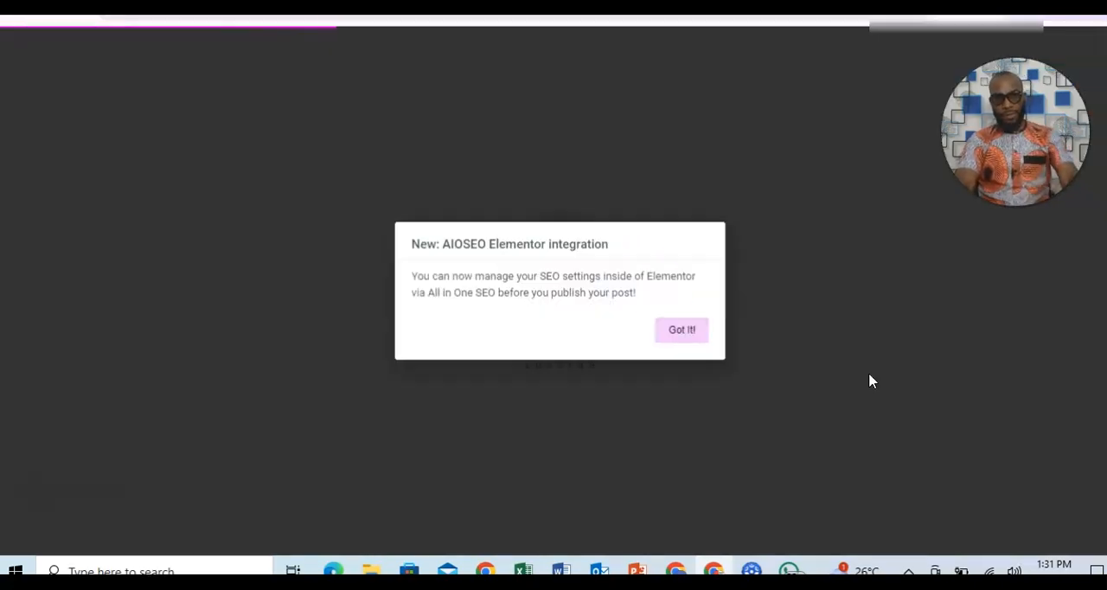
left_click(689, 329)
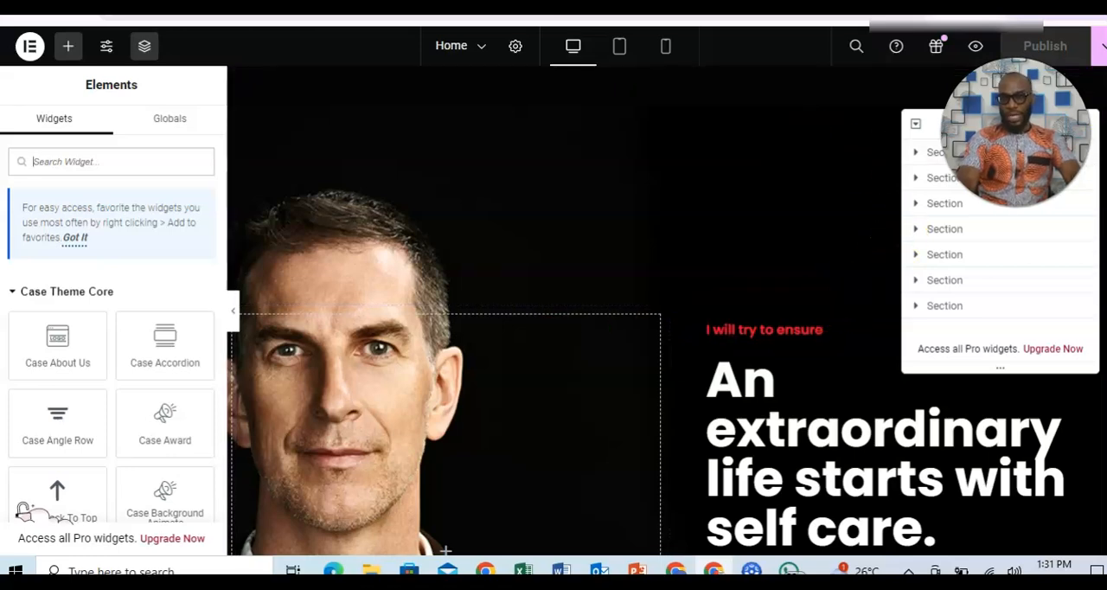
Close the Structure navigator that covers part of the homepage's hero section.
left_click(388, 273)
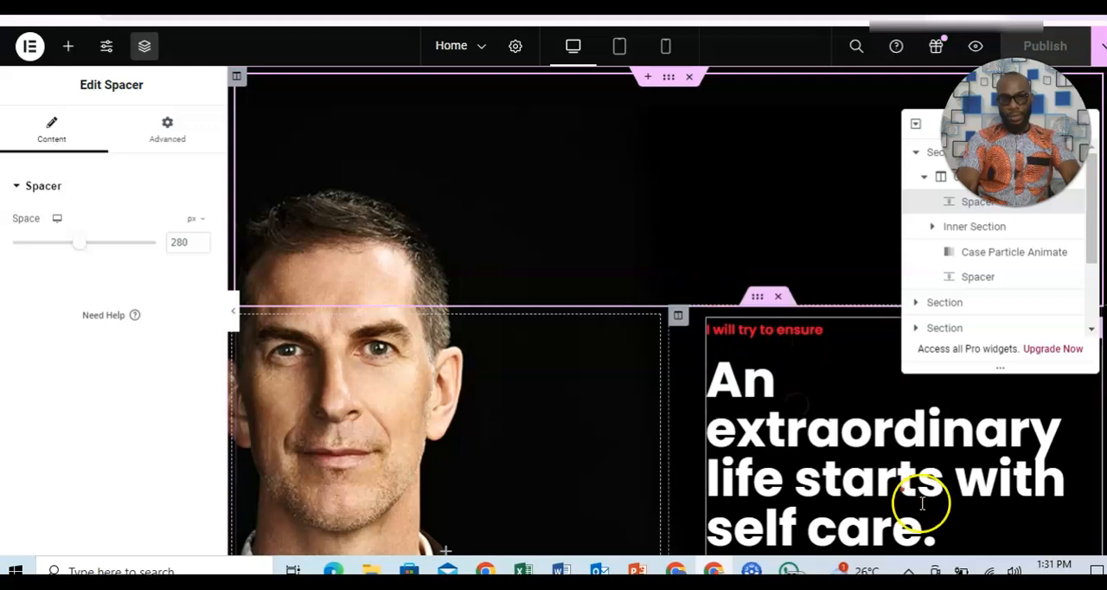
left_click(875, 426)
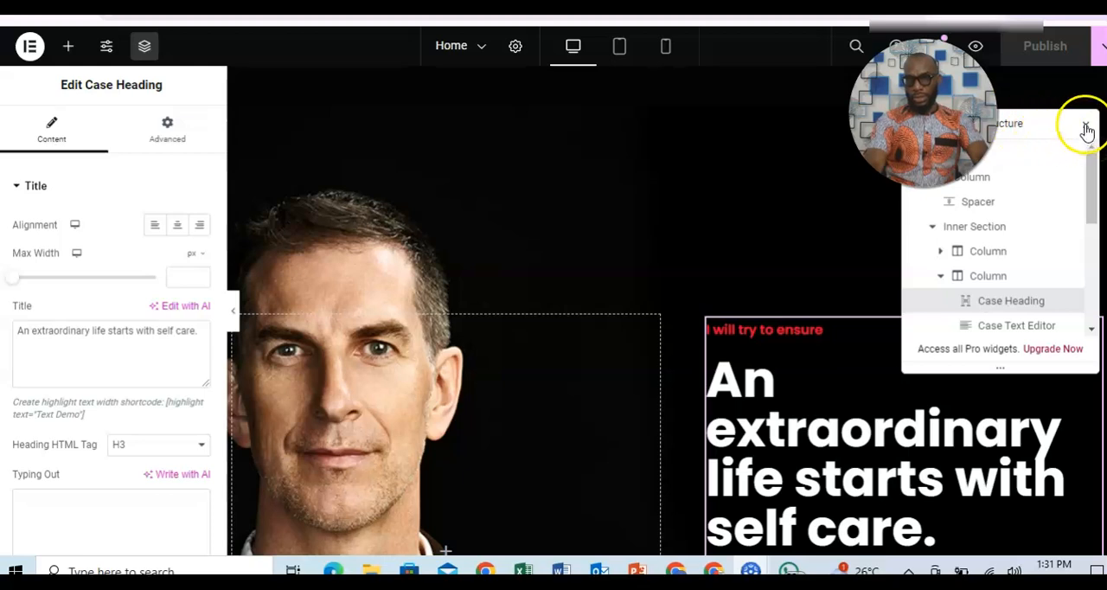
left_click(1087, 130)
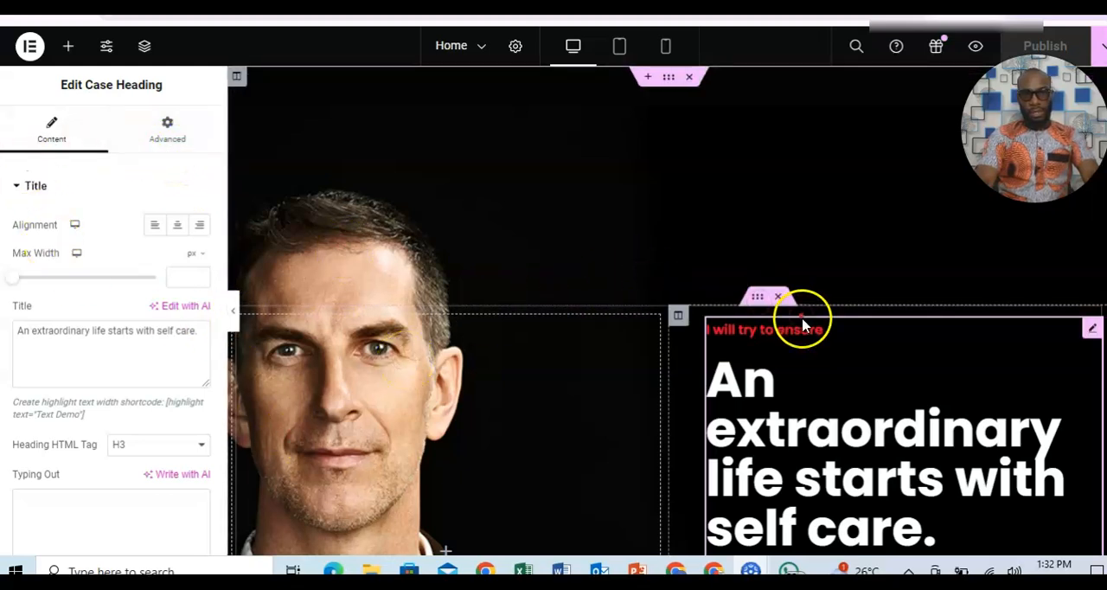
Examine the hero section's main heading and its Case Heading content settings, including title, HTML tag, colour and typography.
left_click(515, 364)
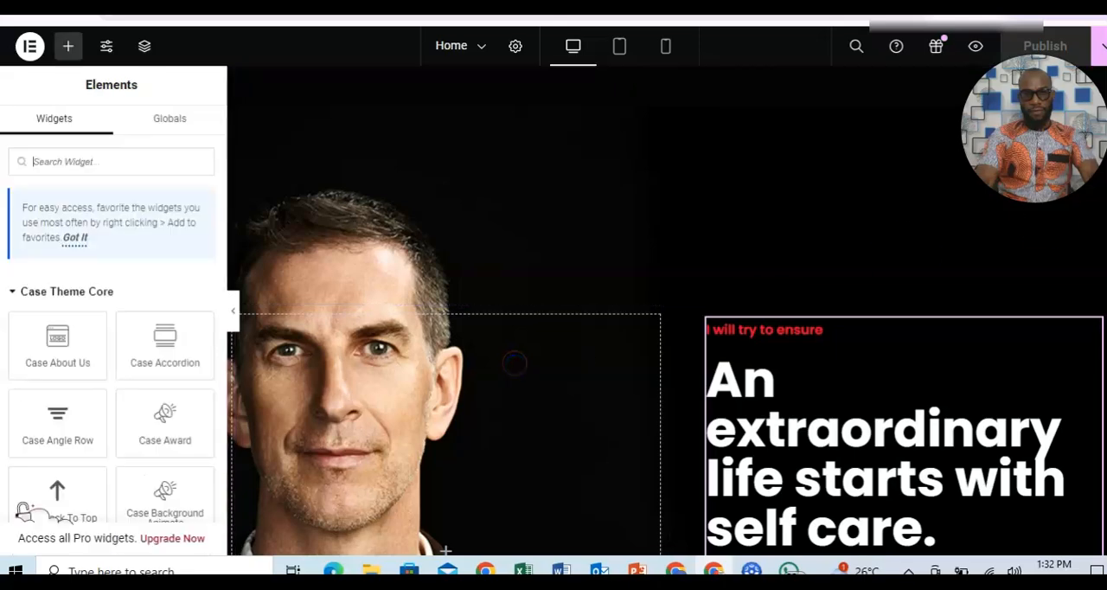
scroll(665, 346, "down", 5)
scroll(666, 312, "up", 4)
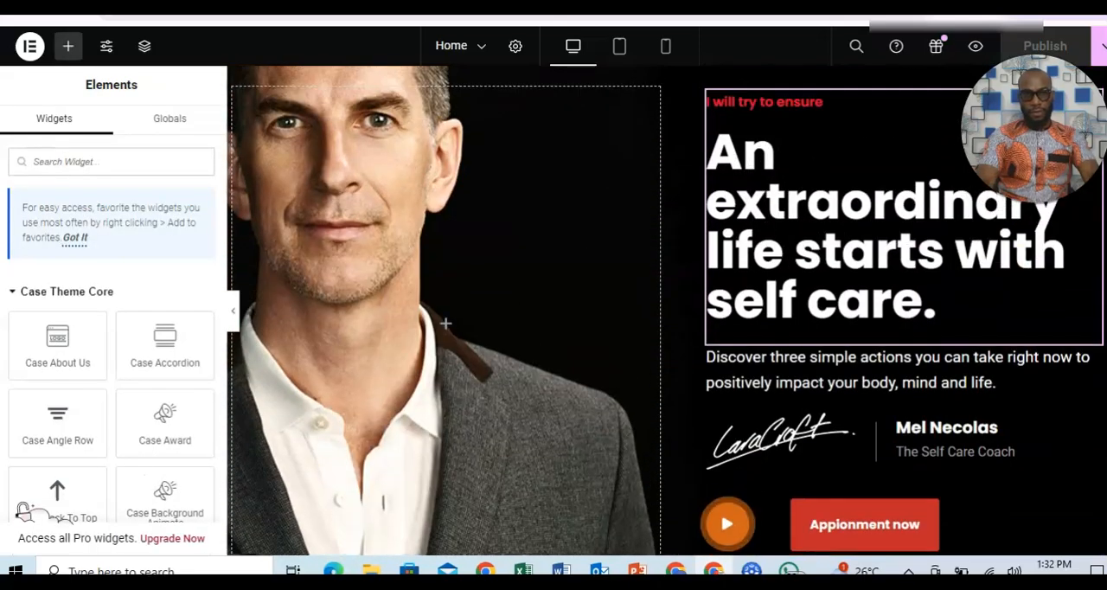
scroll(666, 325, "down", 1)
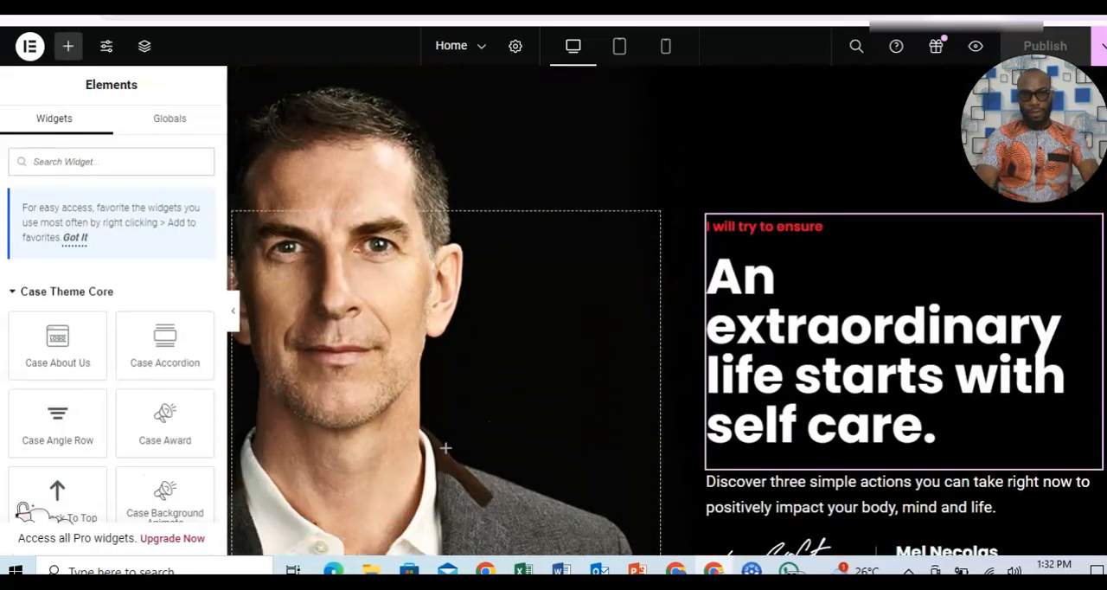
left_click(813, 422)
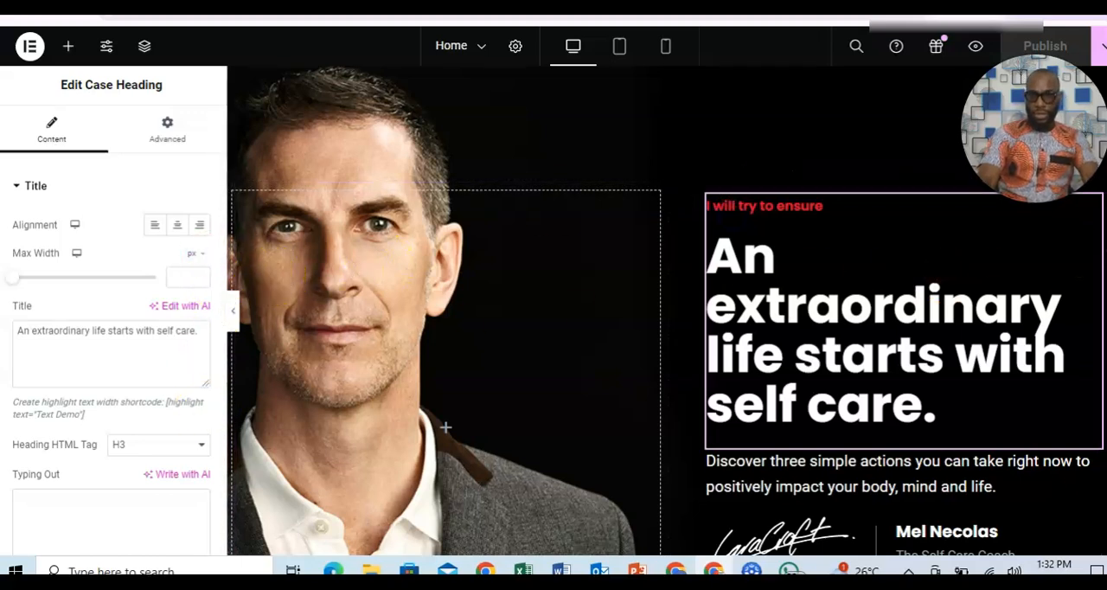
scroll(450, 346, "down", 3)
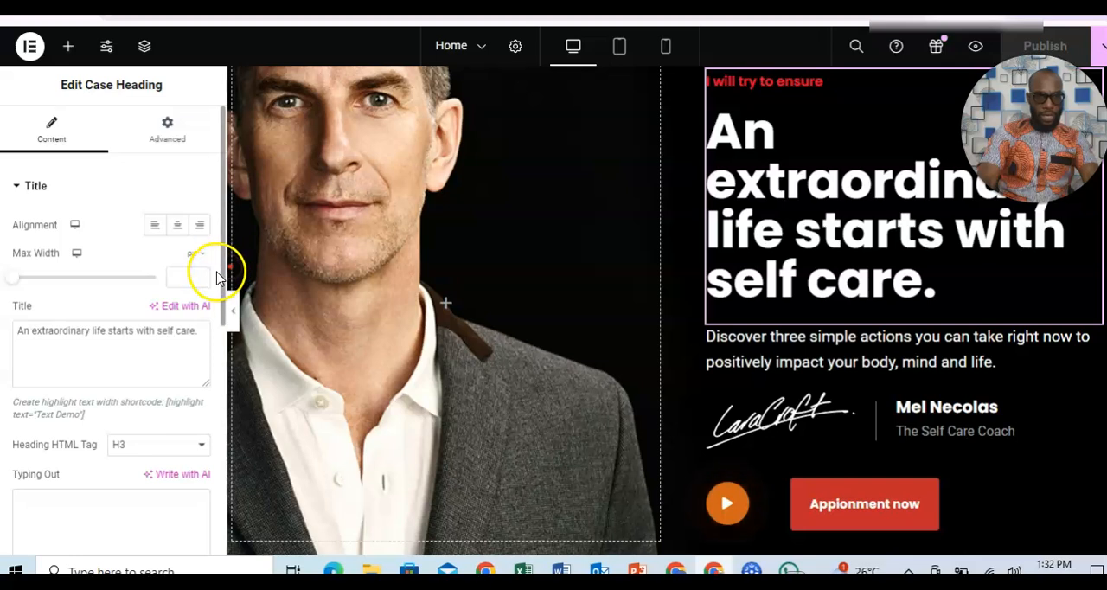
left_click_drag(222, 281, 220, 381)
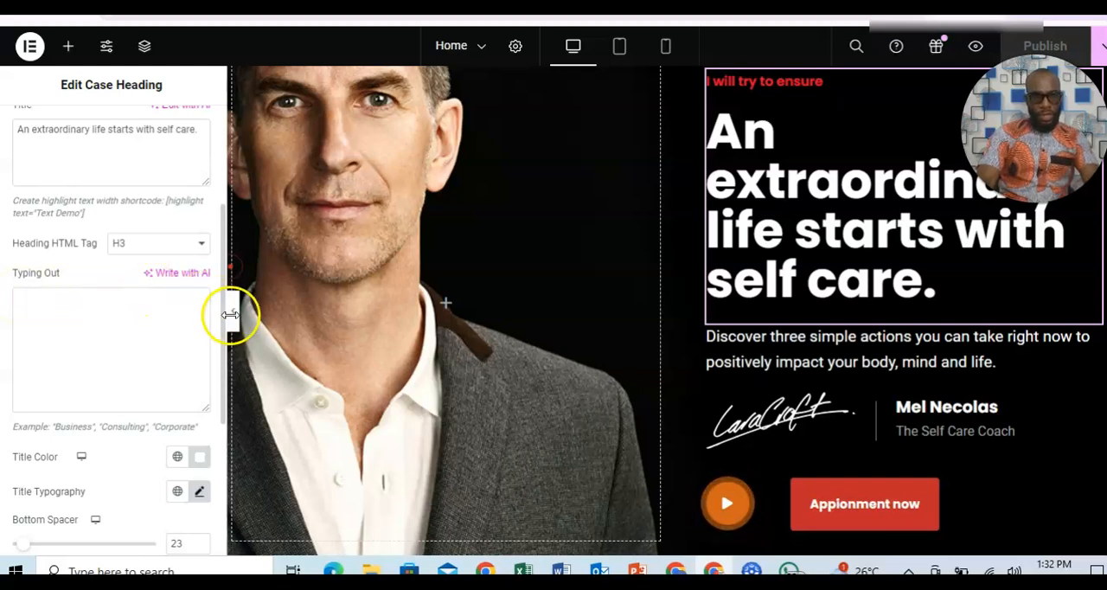
left_click_drag(221, 322, 220, 201)
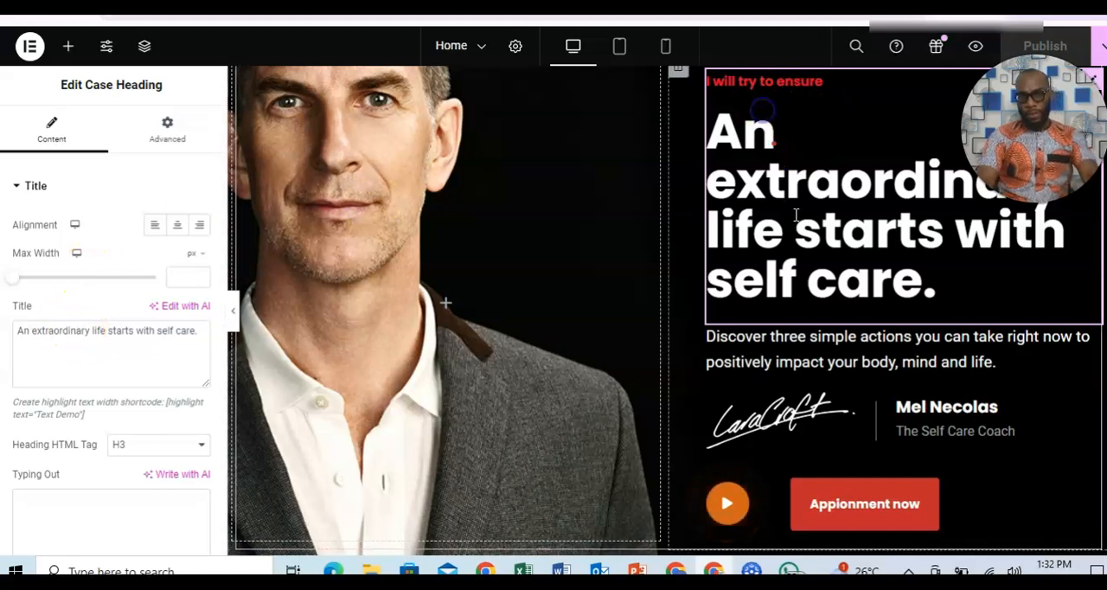
Inspect the content settings of the hero's description text and of the signature widget below it.
left_click(774, 355)
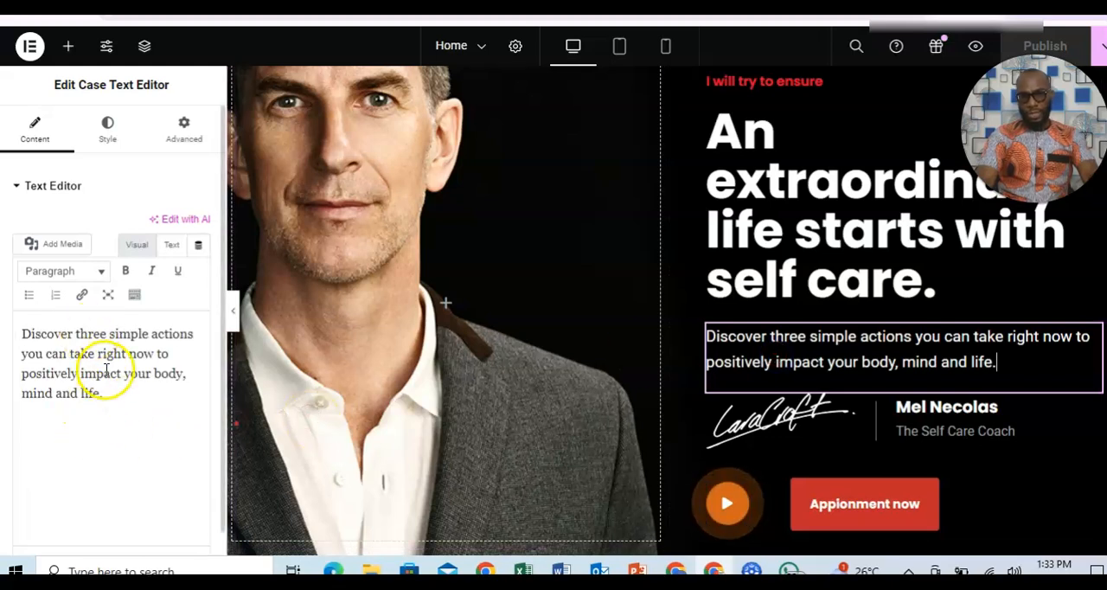
left_click(774, 422)
left_click(91, 273)
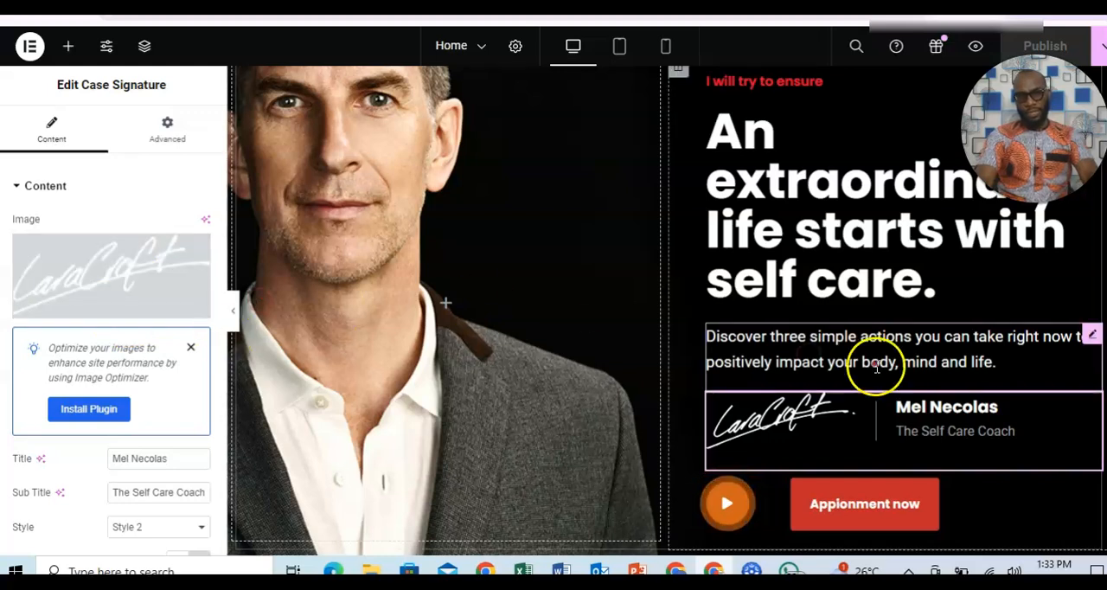
left_click(946, 426)
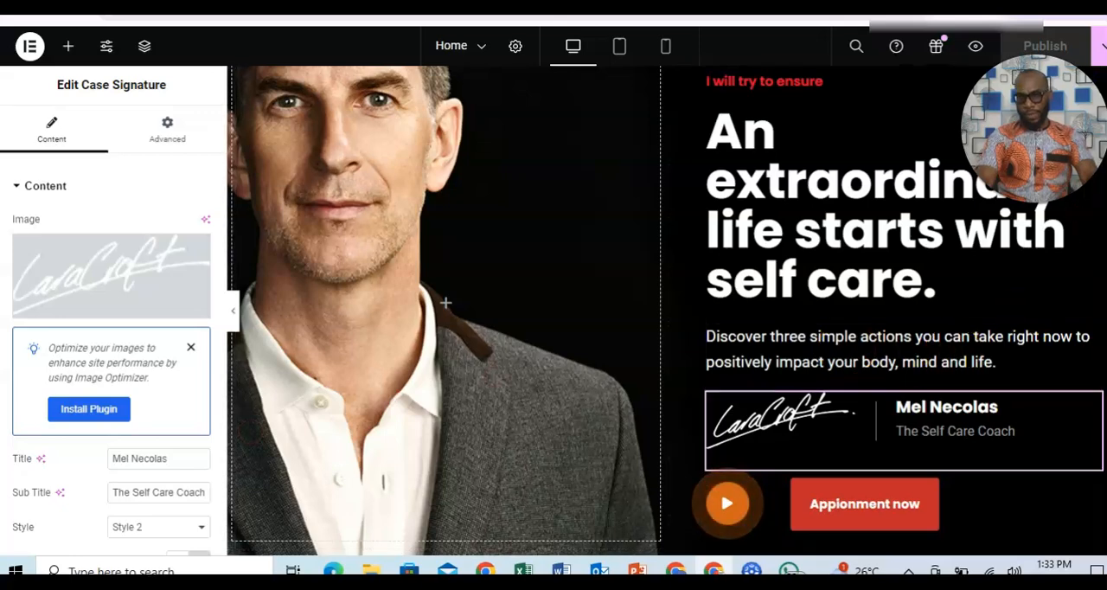
Inspect the spacer above the testimonial and the layout settings of the section holding the testimonial and service columns.
scroll(443, 309, "up", 3)
scroll(562, 260, "down", 8)
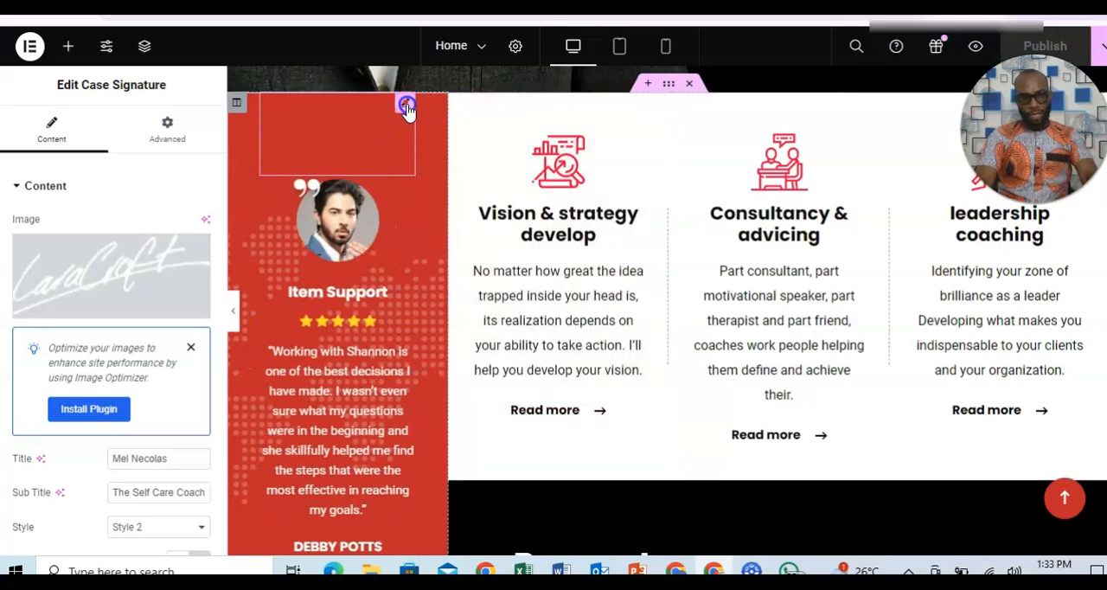
left_click(405, 105)
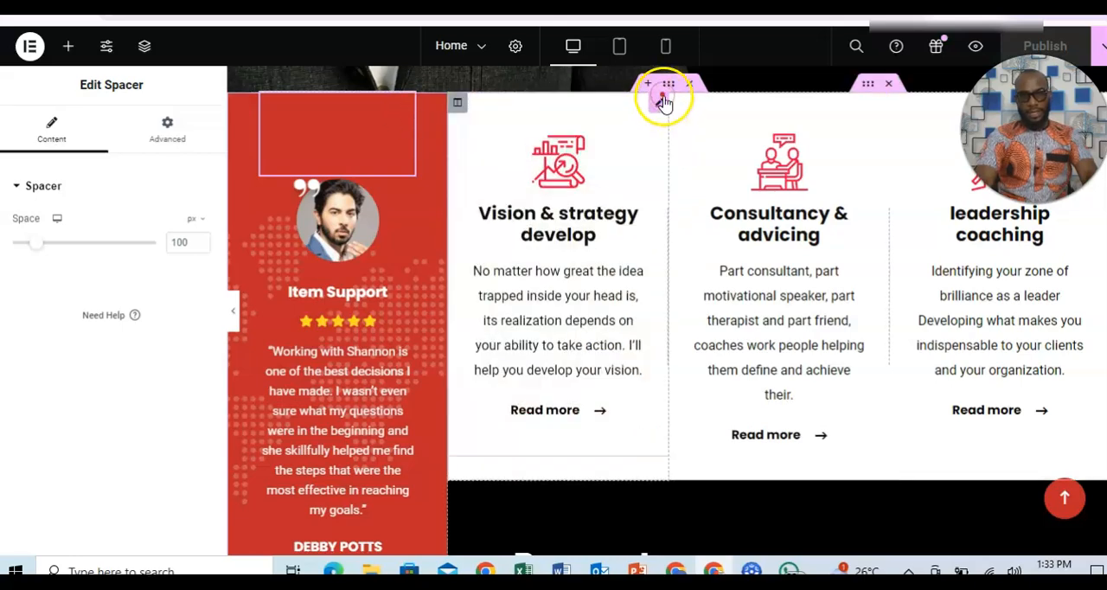
scroll(901, 128, "up", 2)
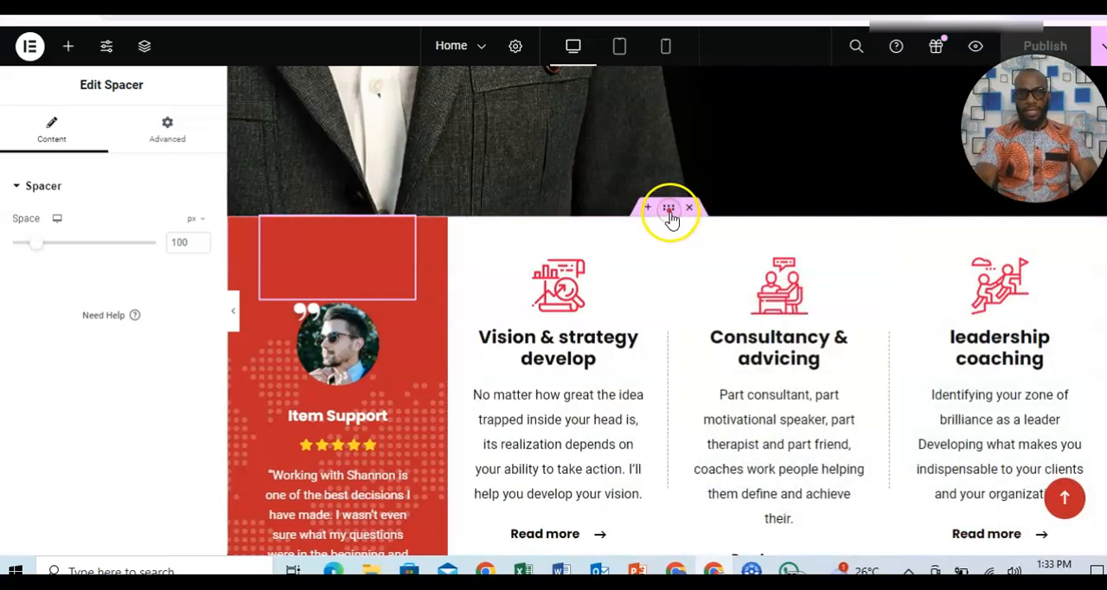
left_click(670, 215)
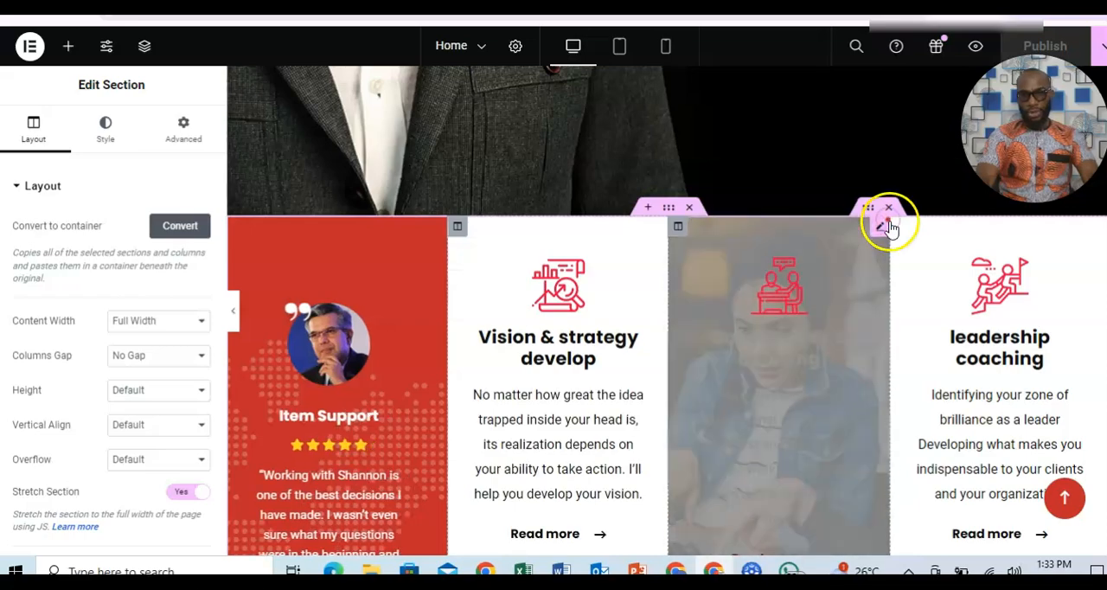
Examine the page from the hero through the service columns and coaching call-to-action to the About my consulting section.
scroll(667, 311, "down", 10)
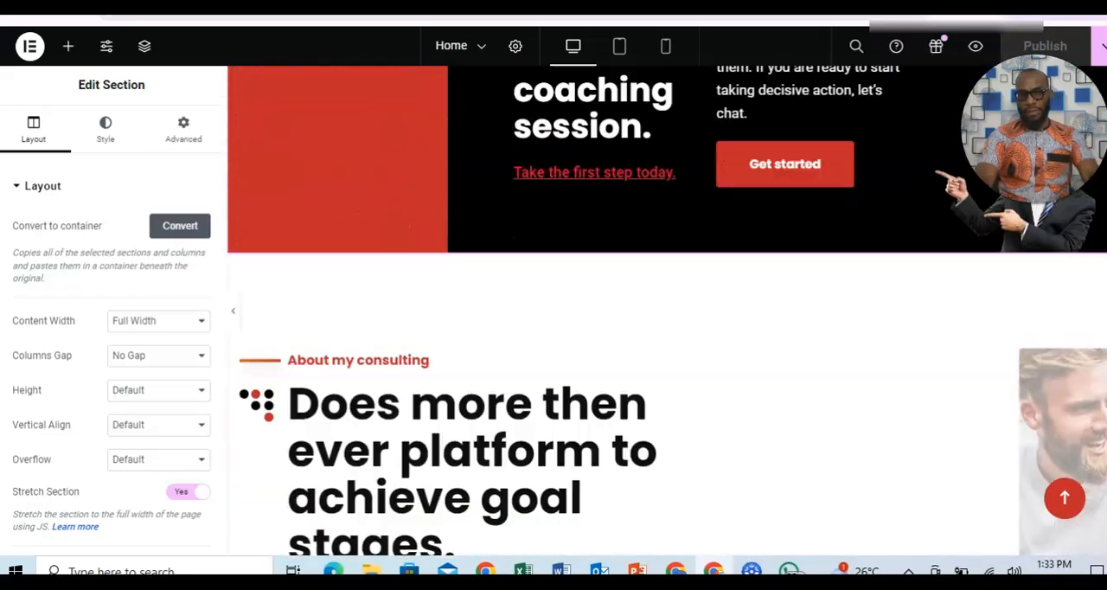
scroll(667, 310, "up", 3)
scroll(666, 310, "up", 10)
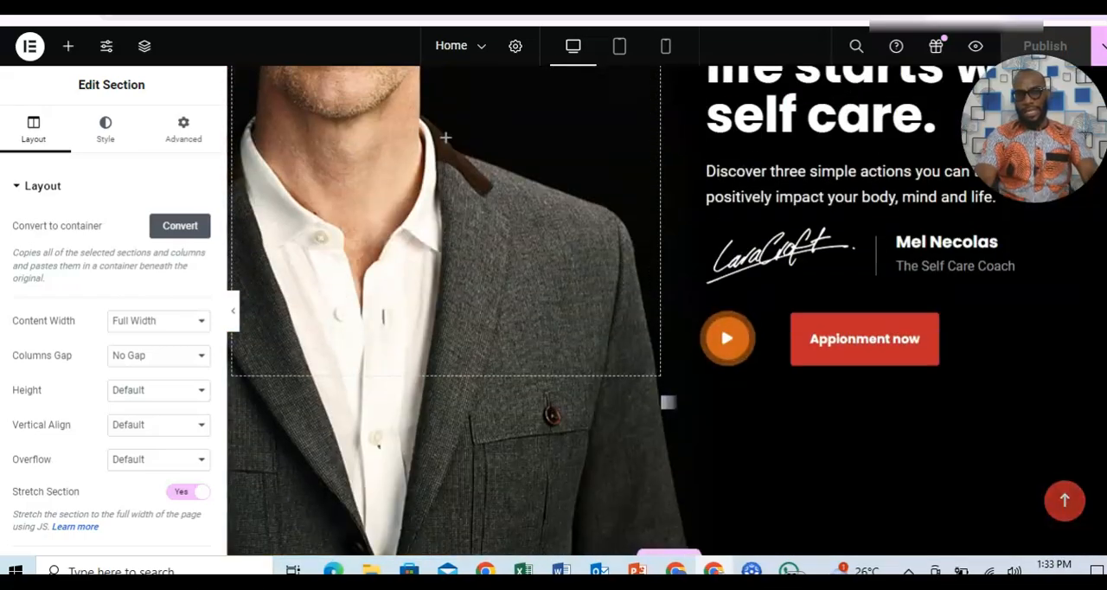
scroll(666, 310, "down", 2)
scroll(667, 311, "up", 1)
scroll(668, 308, "down", 4)
scroll(668, 309, "up", 6)
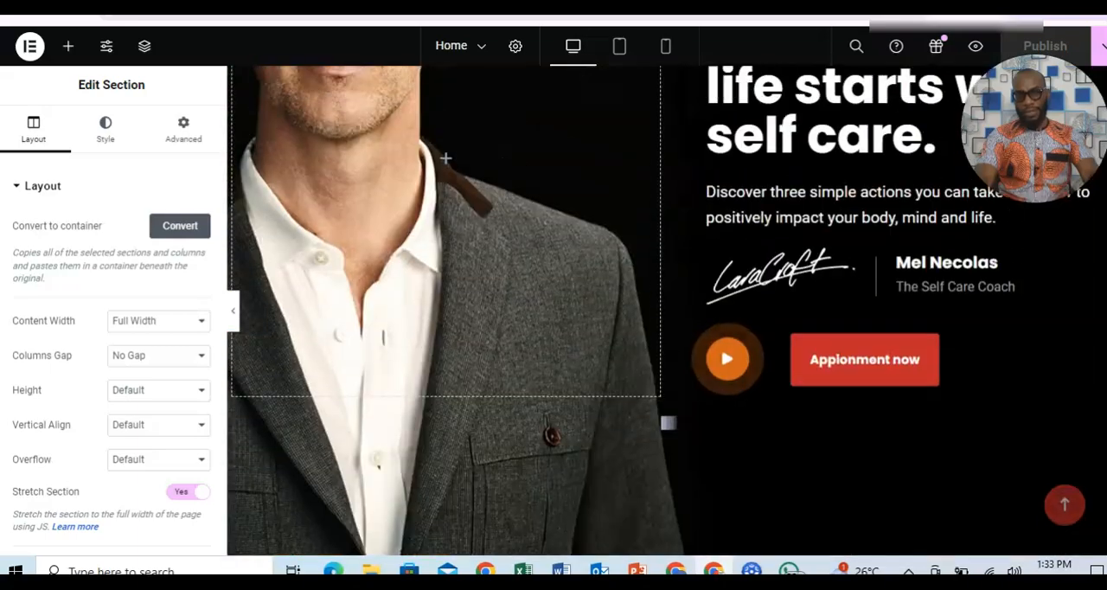
scroll(668, 308, "down", 8)
scroll(667, 309, "down", 2)
scroll(668, 310, "up", 8)
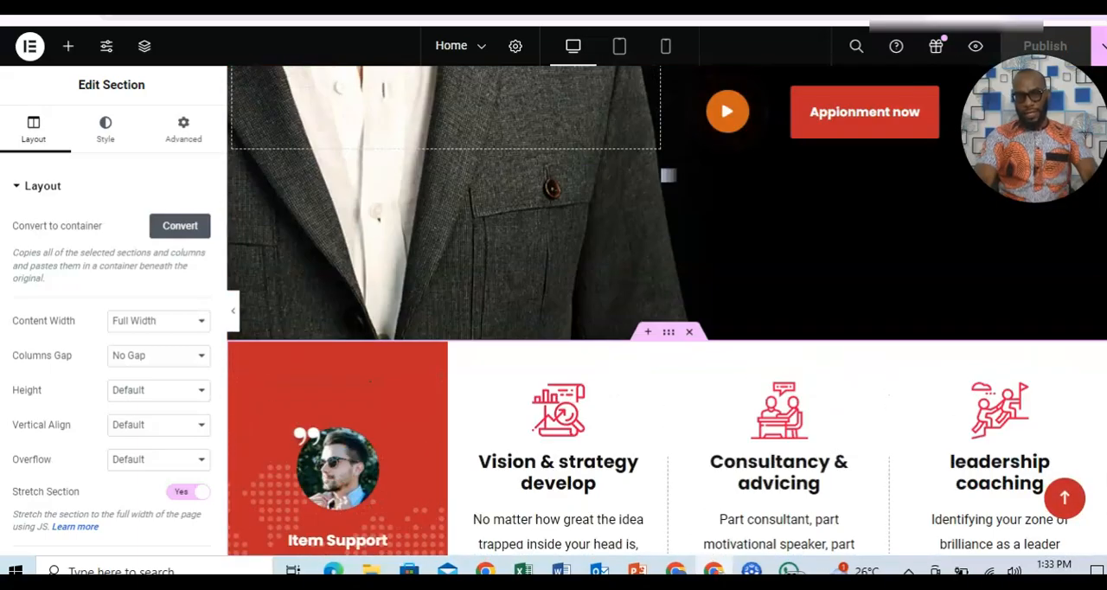
scroll(667, 310, "down", 4)
scroll(667, 310, "up", 1)
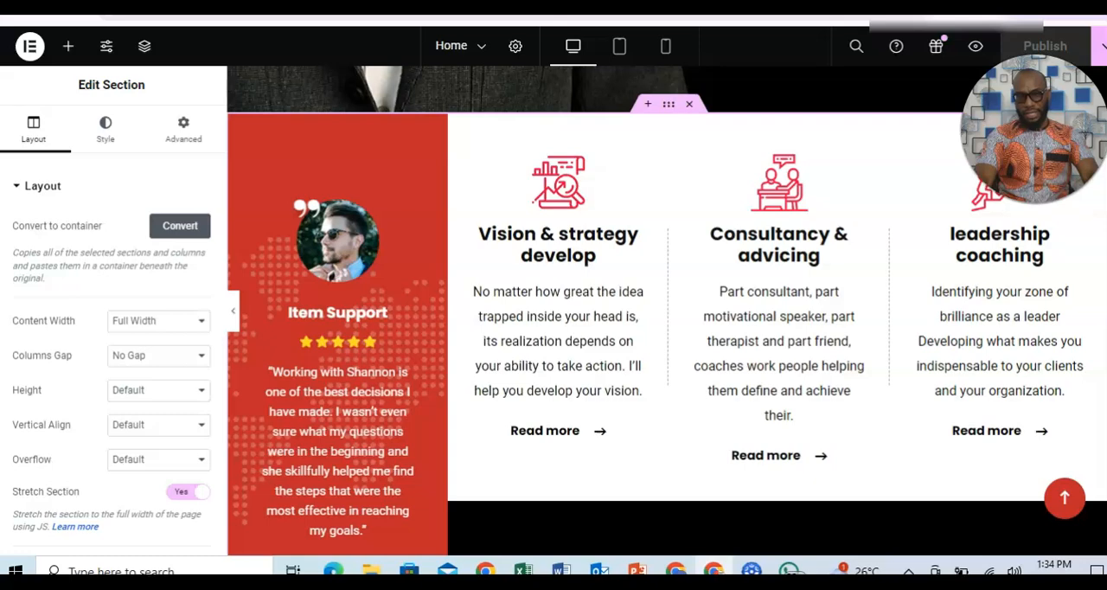
Add a Flexbox container with two equal columns above the services section and review its style and advanced settings.
scroll(668, 310, "up", 1)
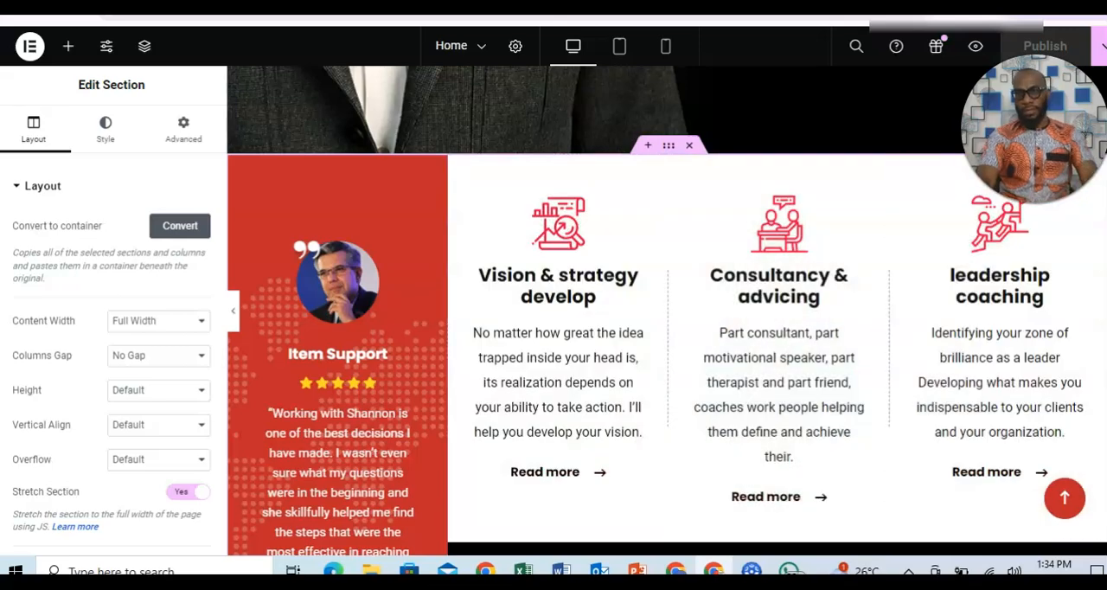
scroll(709, 235, "up", 1)
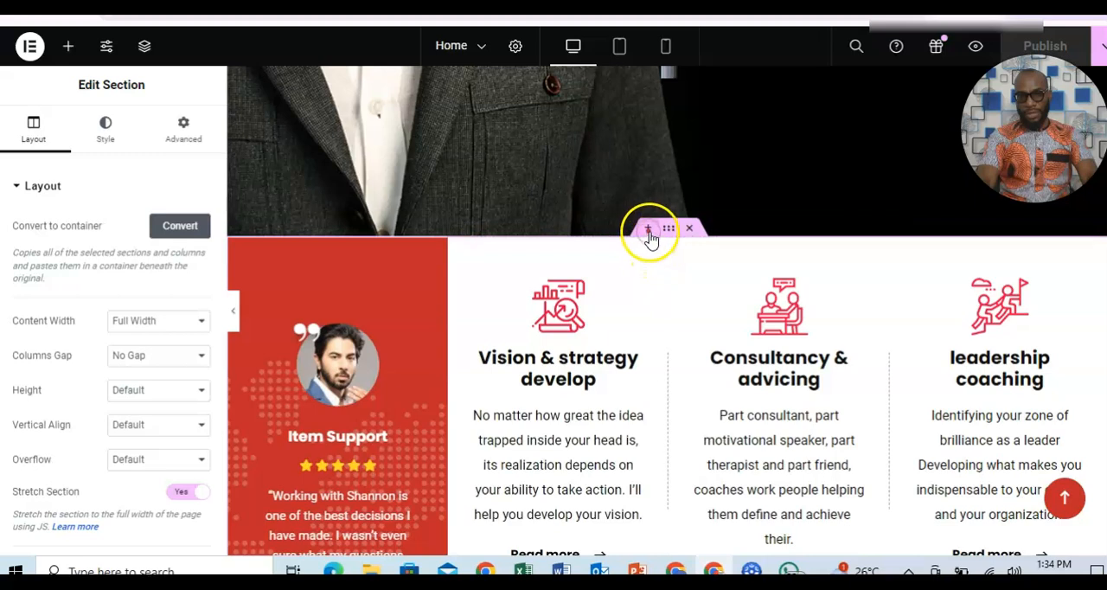
left_click(645, 227)
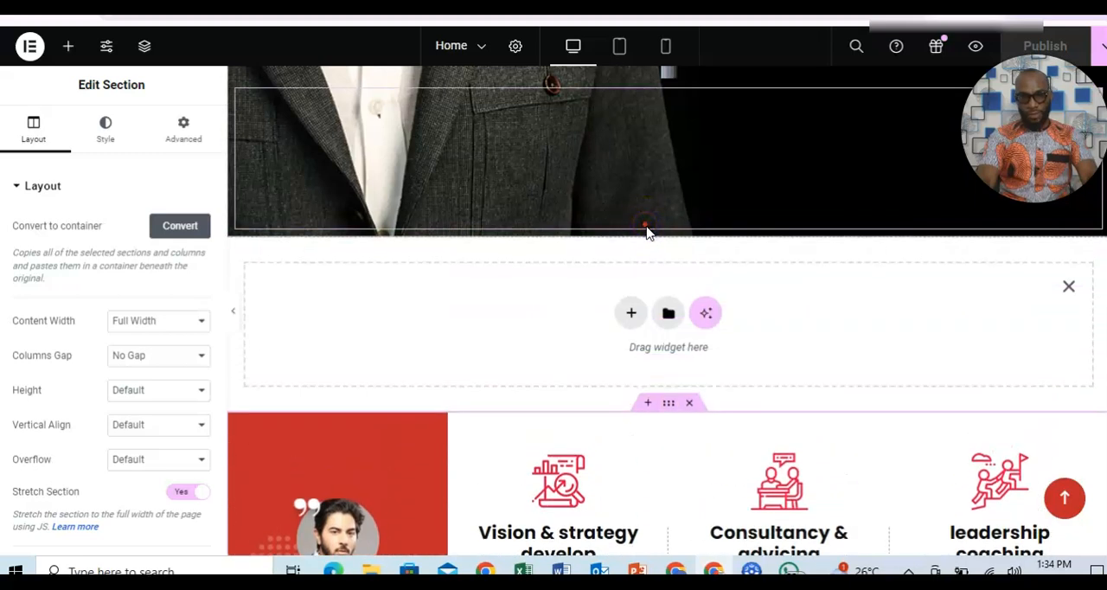
left_click(632, 315)
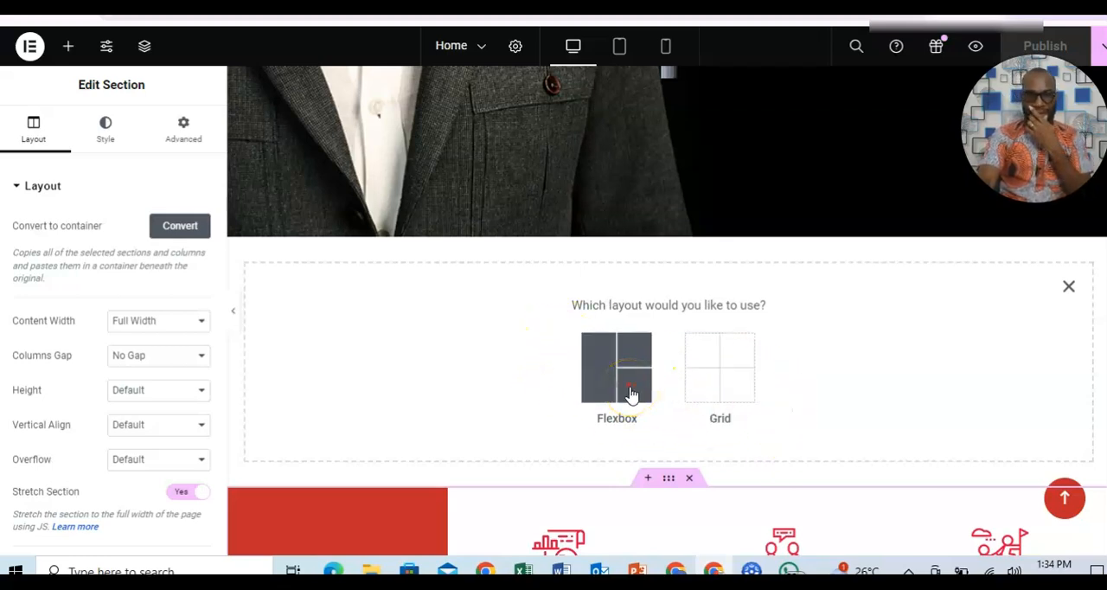
left_click(698, 424)
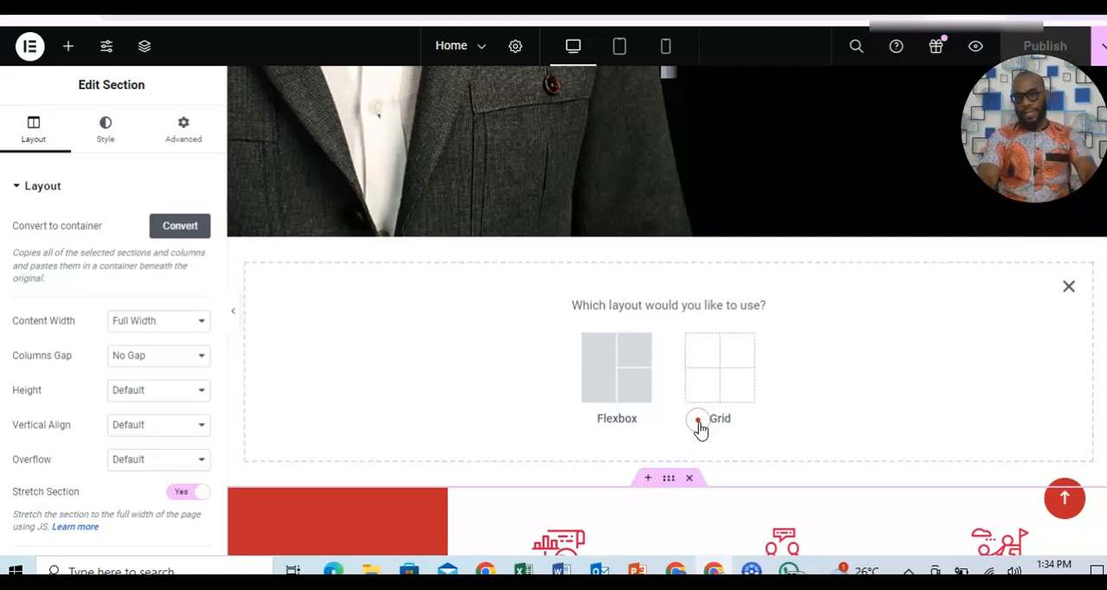
left_click(618, 390)
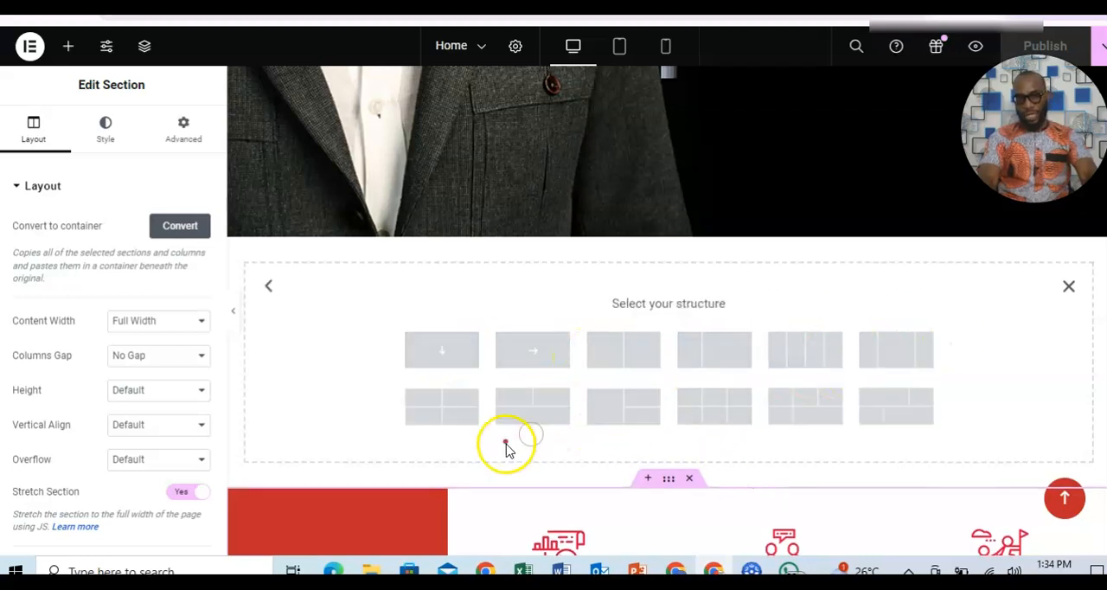
left_click(636, 360)
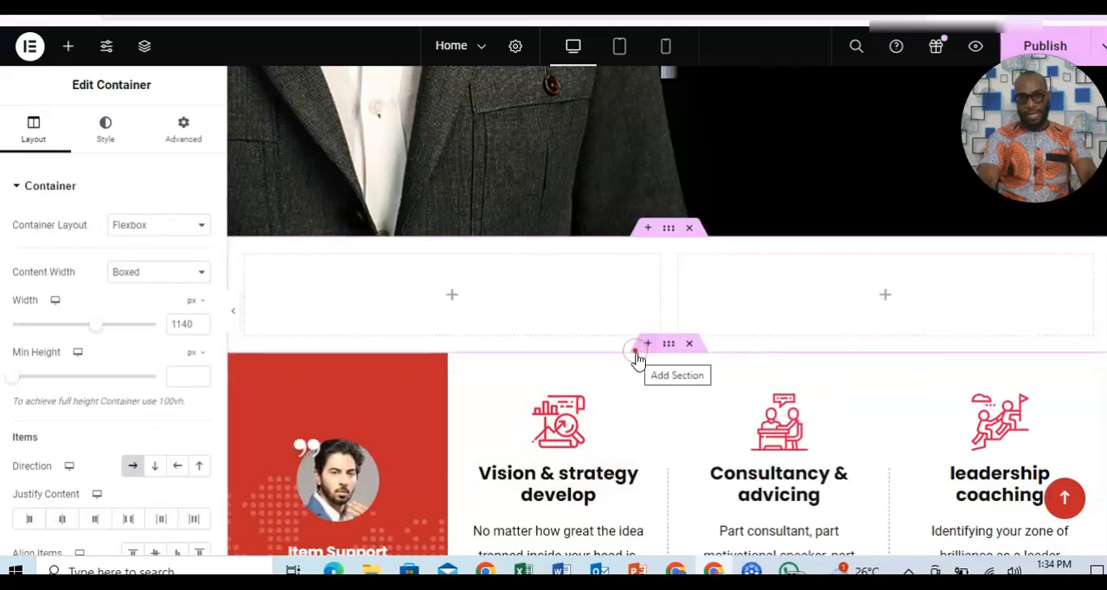
left_click(111, 139)
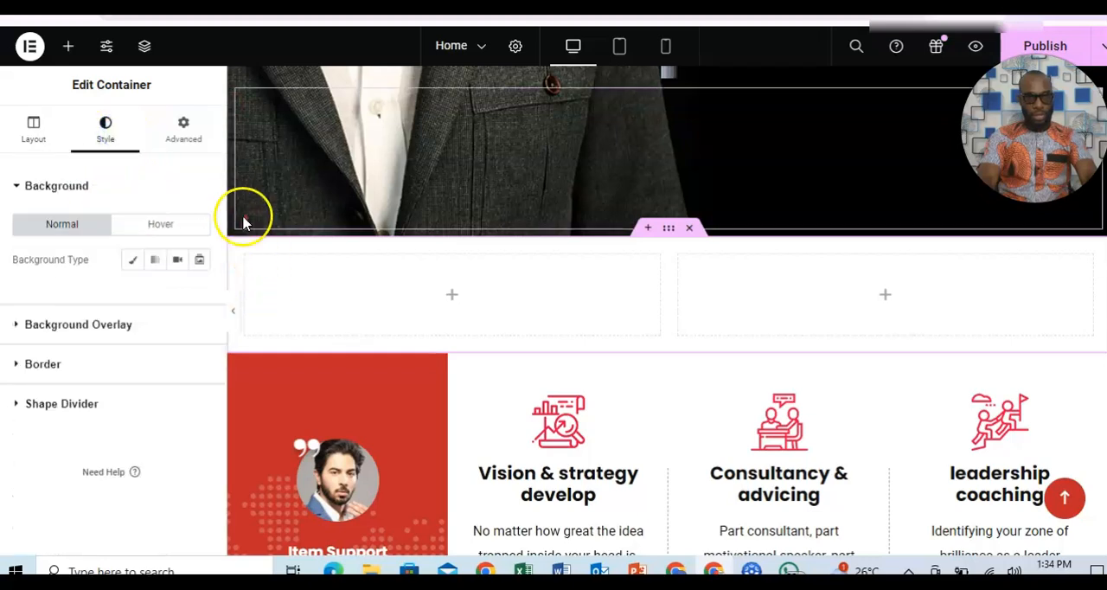
left_click(190, 145)
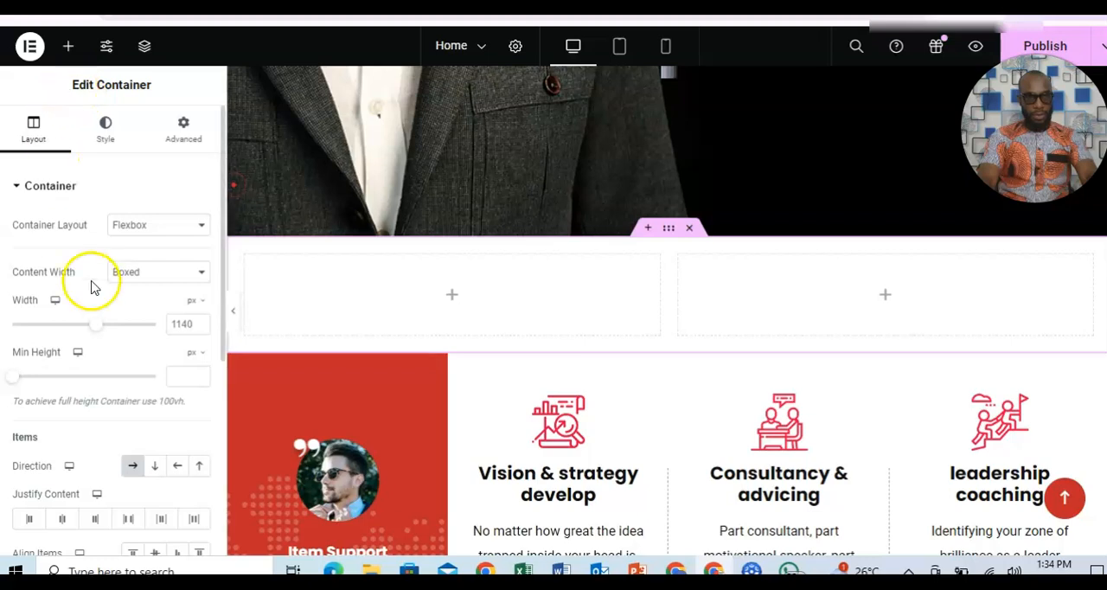
Search the widgets for "image" and place an Image widget in the first column of the new container.
left_click(449, 294)
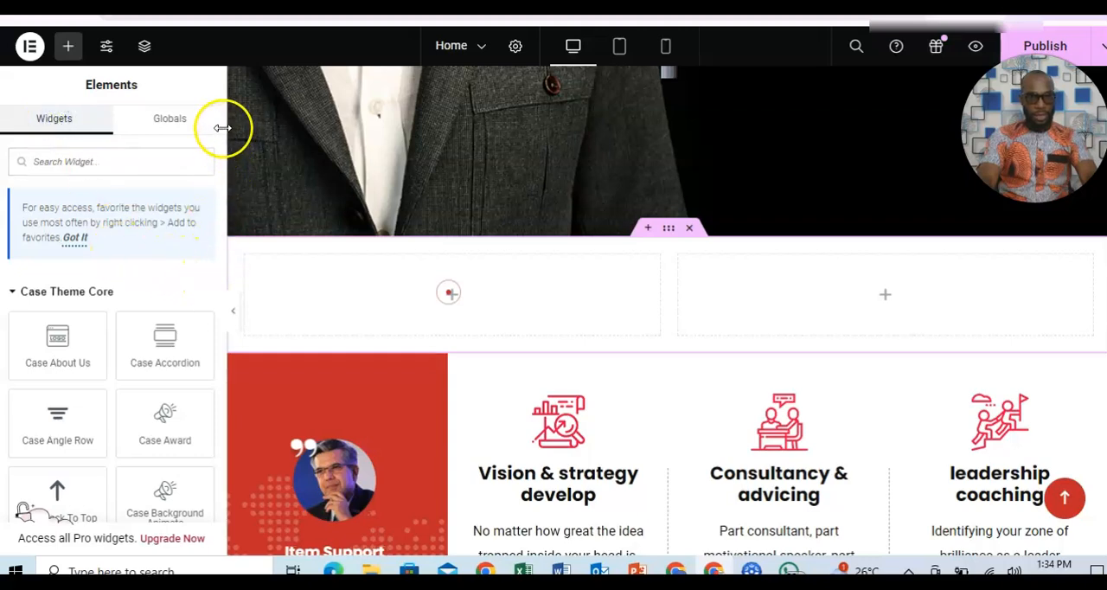
mouse_move(222, 116)
left_mouse_down()
mouse_move(221, 144)
mouse_move(223, 130)
left_mouse_up()
left_click(178, 135)
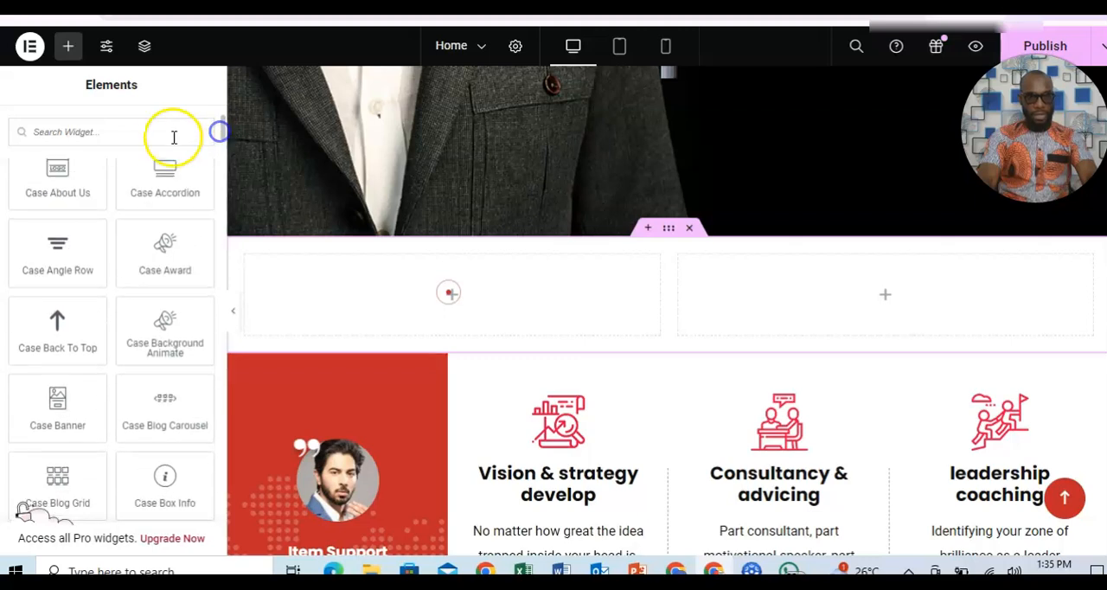
type("image")
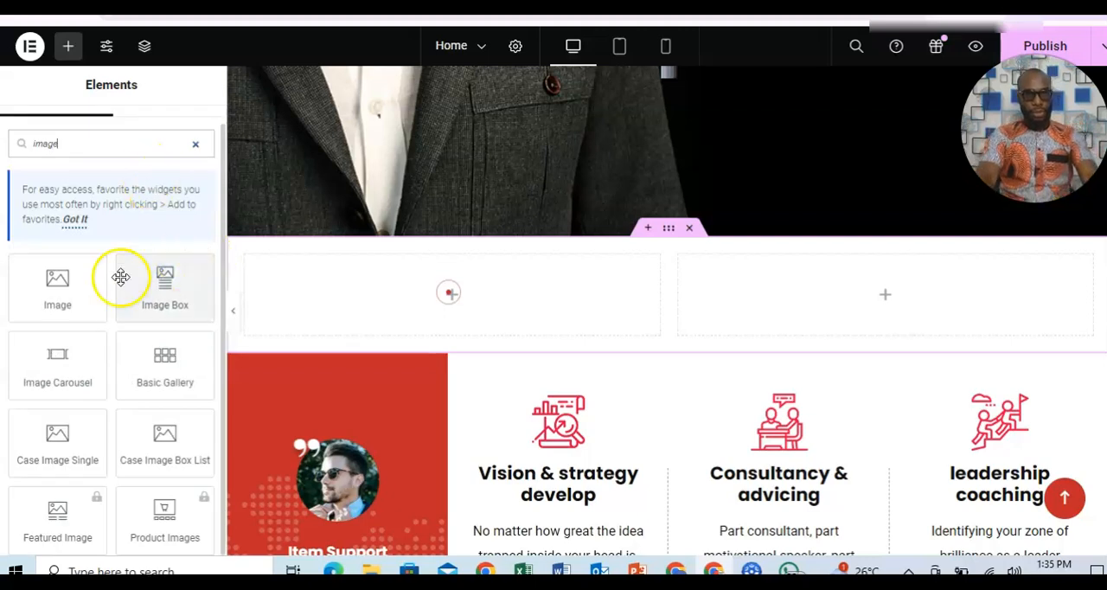
left_click_drag(51, 298, 464, 300)
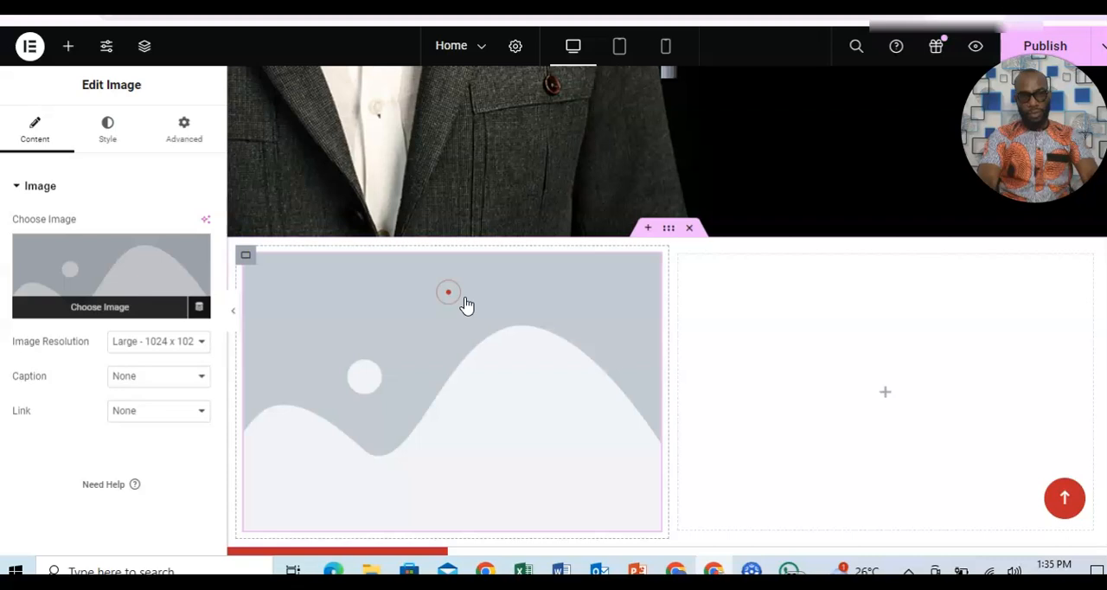
Set the Image widget's picture to h8-theme3, the man in a blue suit, from the media library.
left_click(76, 286)
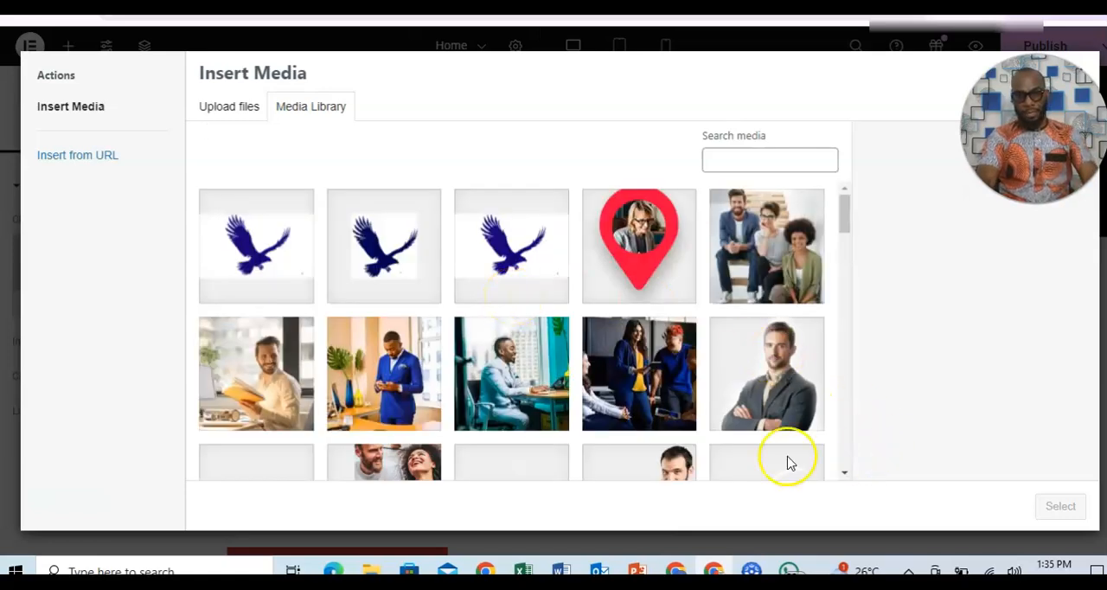
left_click(389, 377)
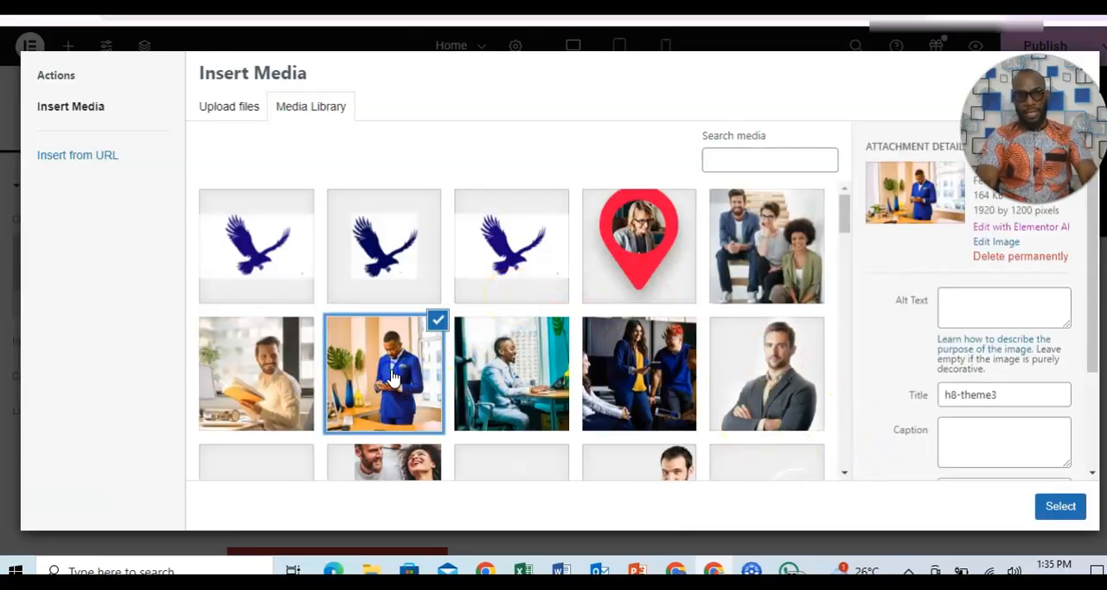
left_click(1056, 509)
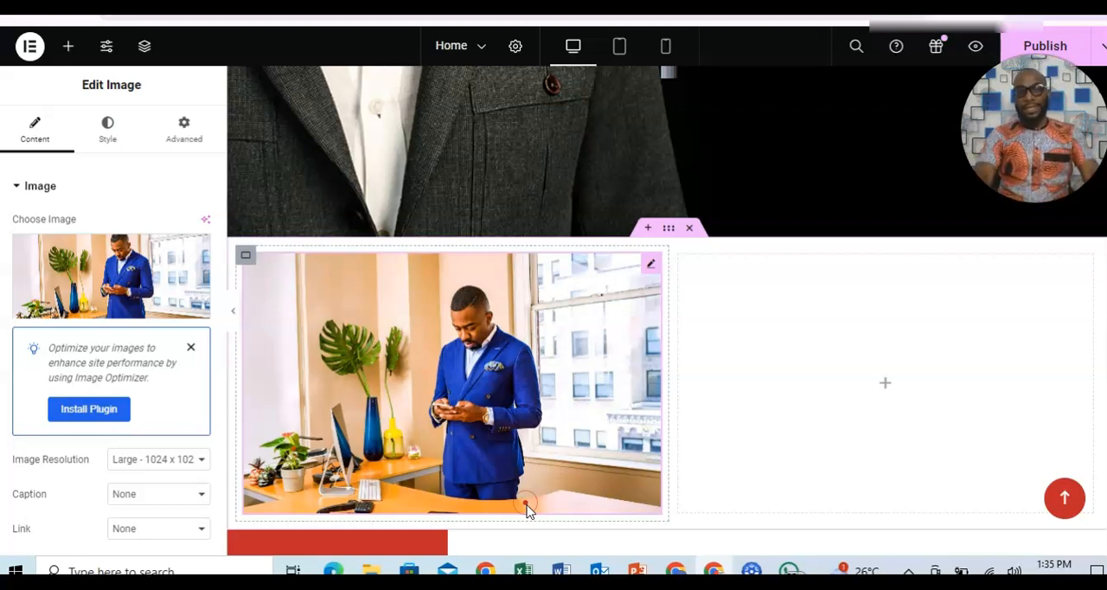
Examine the homepage from the new two-column container through the goals, blog and portfolio sections and back up to the hero.
scroll(666, 311, "down", 2)
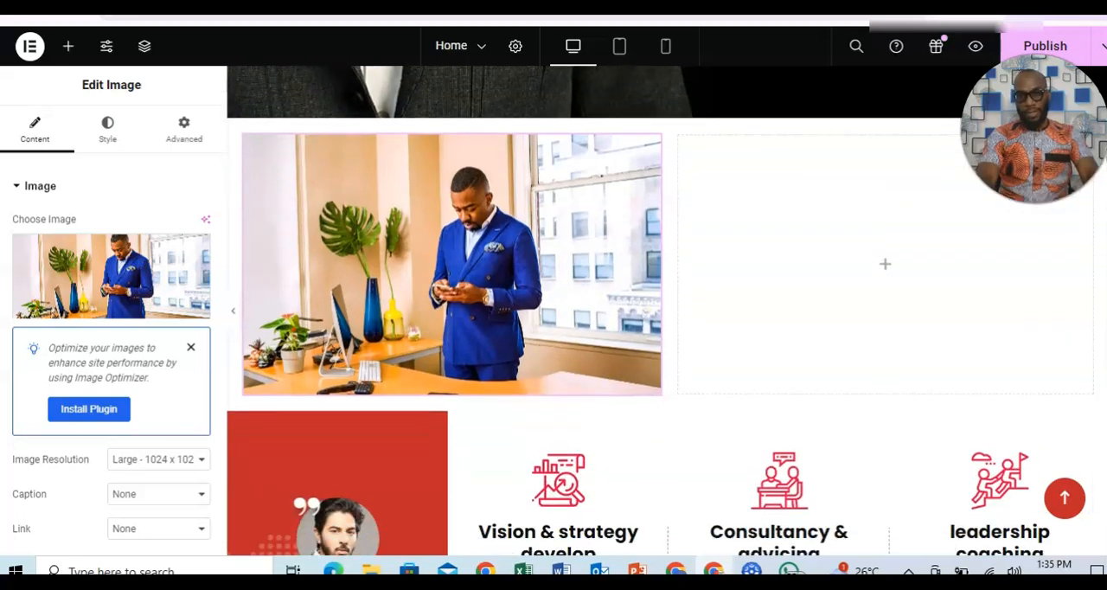
scroll(666, 311, "up", 1)
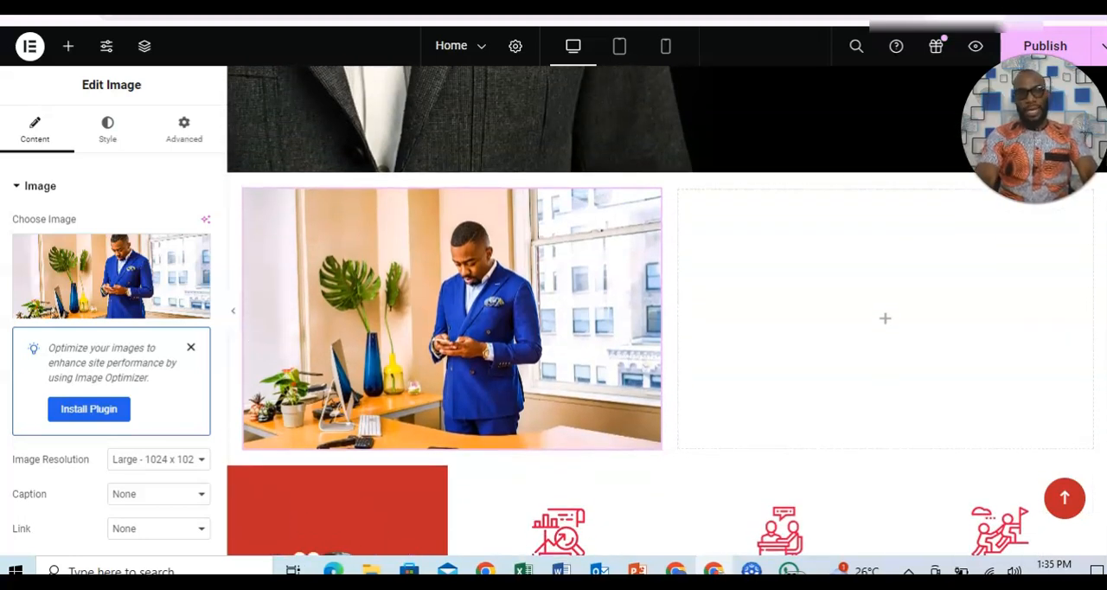
scroll(666, 312, "down", 1)
scroll(631, 169, "down", 12)
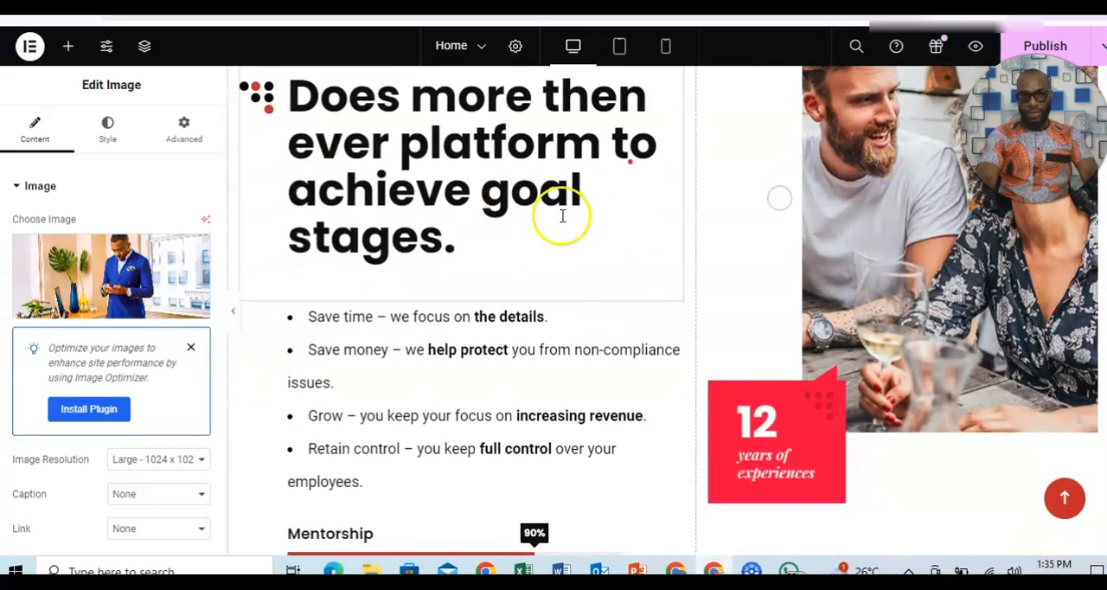
scroll(666, 311, "down", 15)
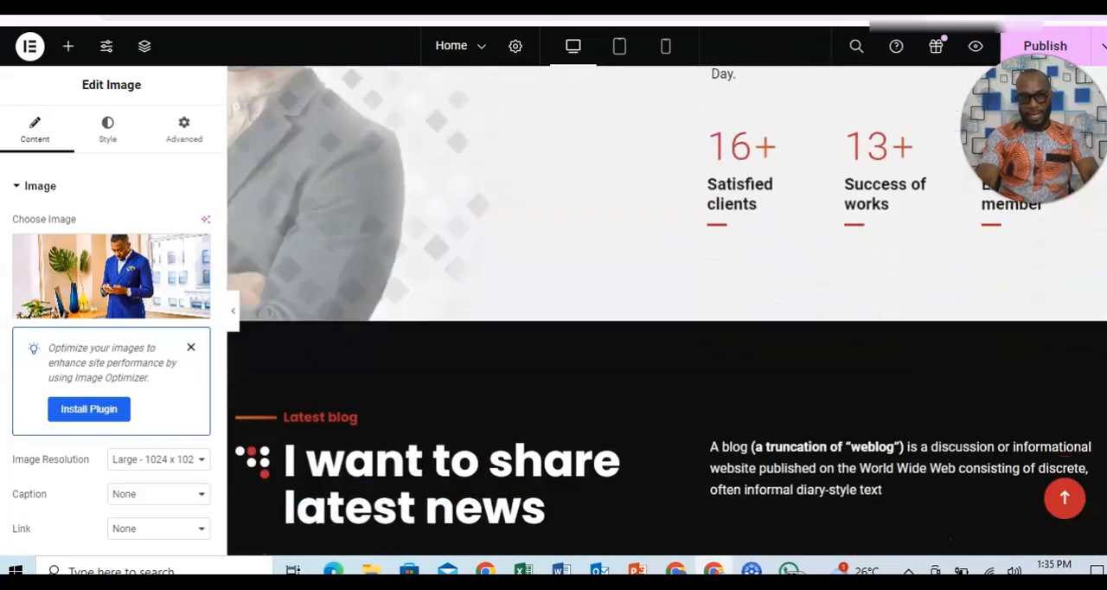
scroll(666, 312, "down", 3)
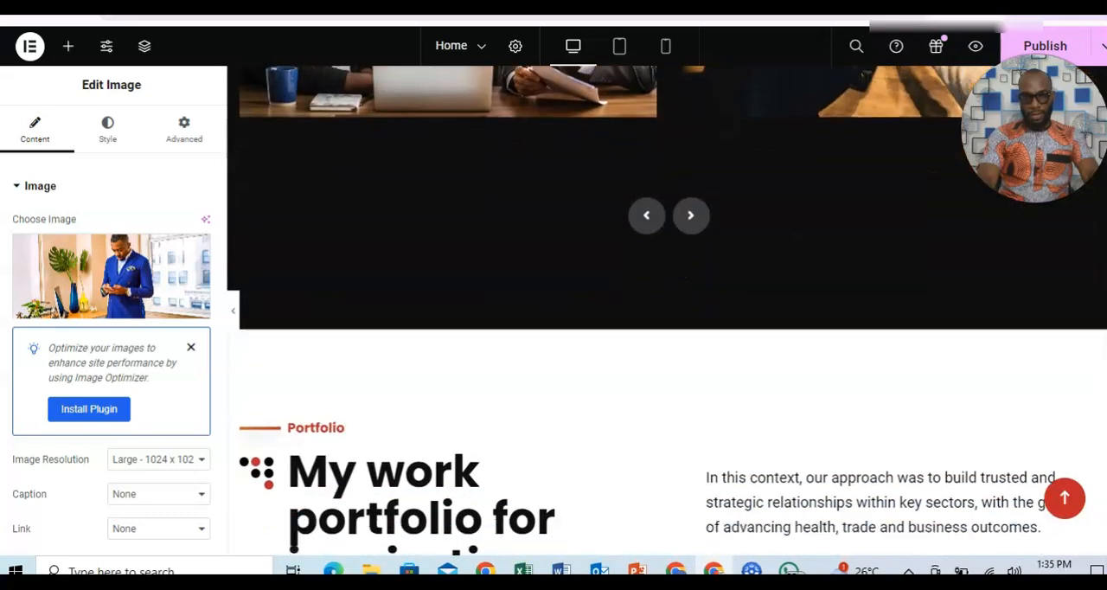
scroll(666, 311, "up", 20)
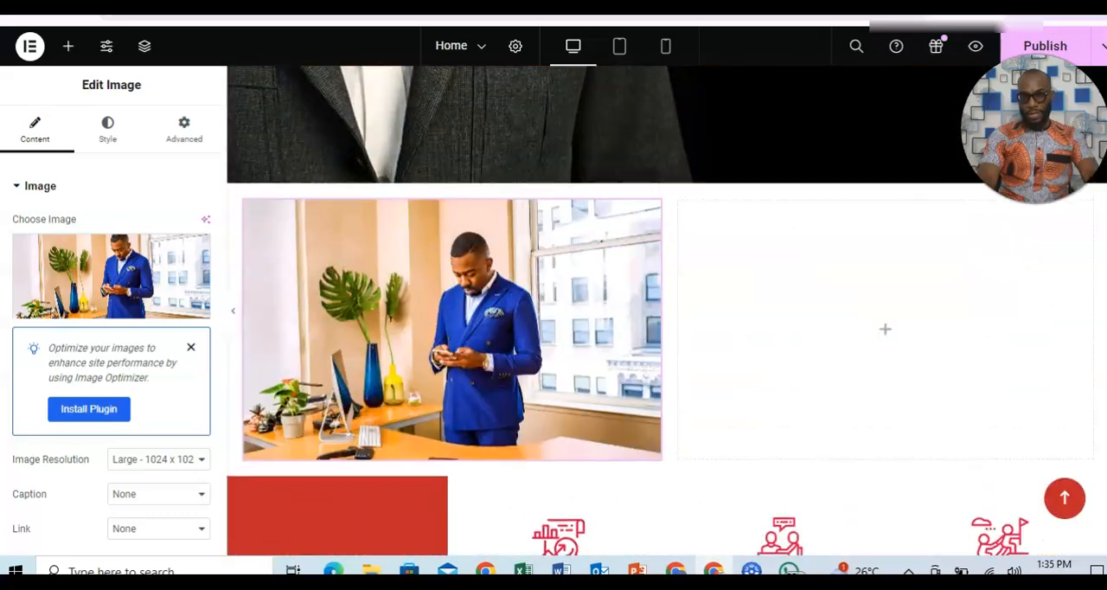
scroll(666, 311, "up", 1)
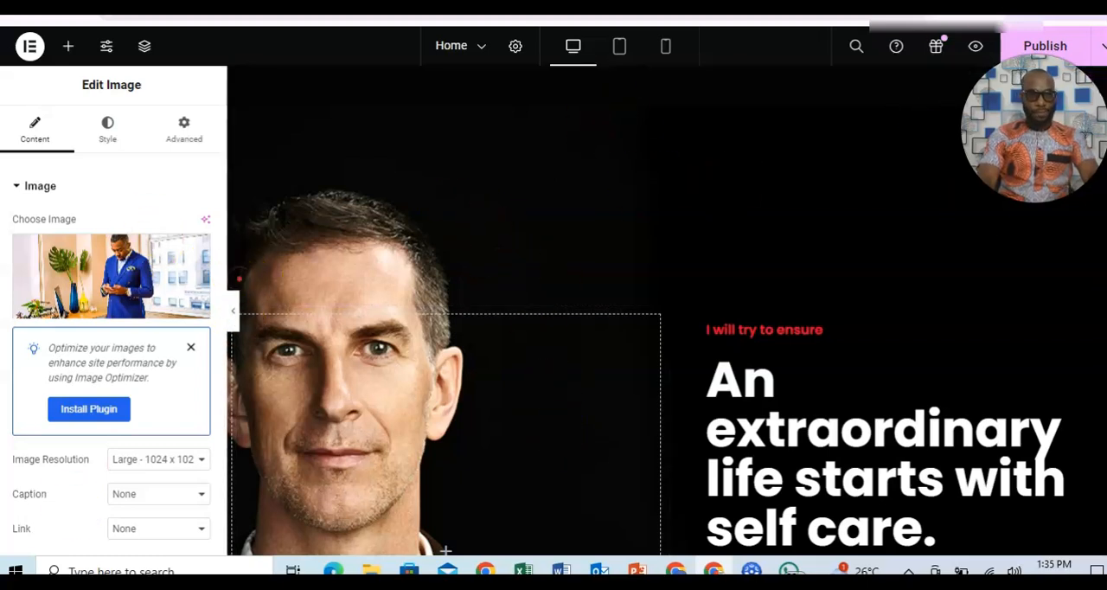
Open the hero section's settings and review its layout and background style options.
left_click(868, 258)
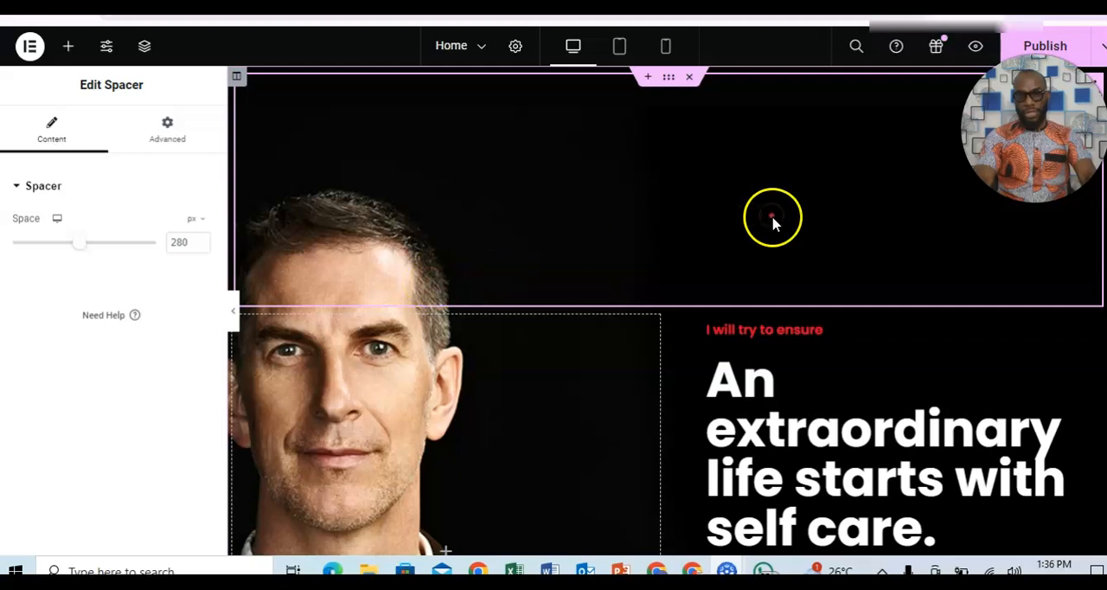
left_click(669, 80)
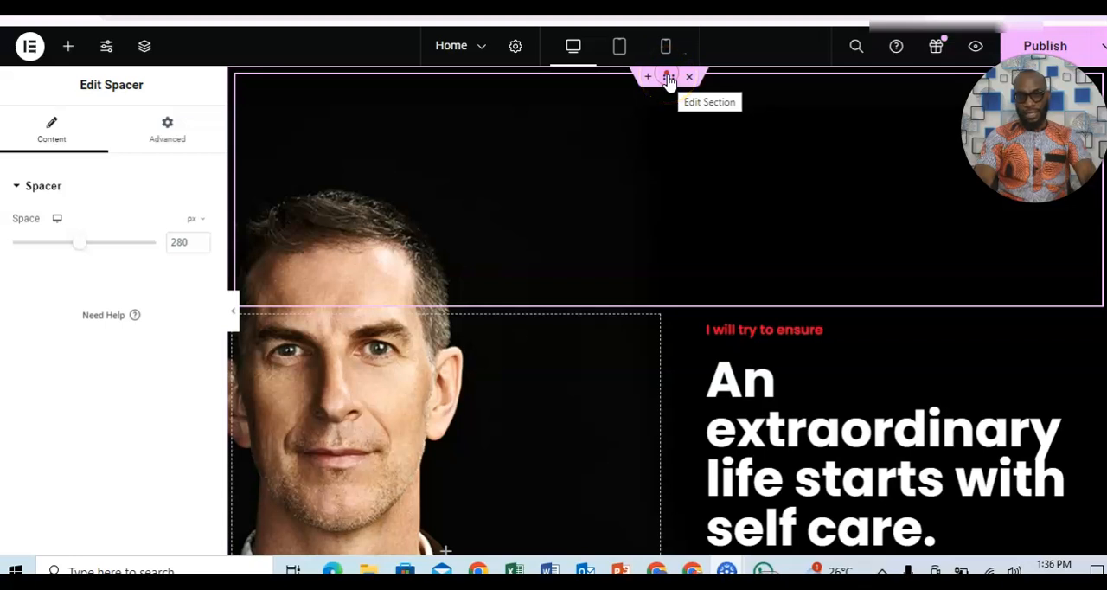
left_click(668, 79)
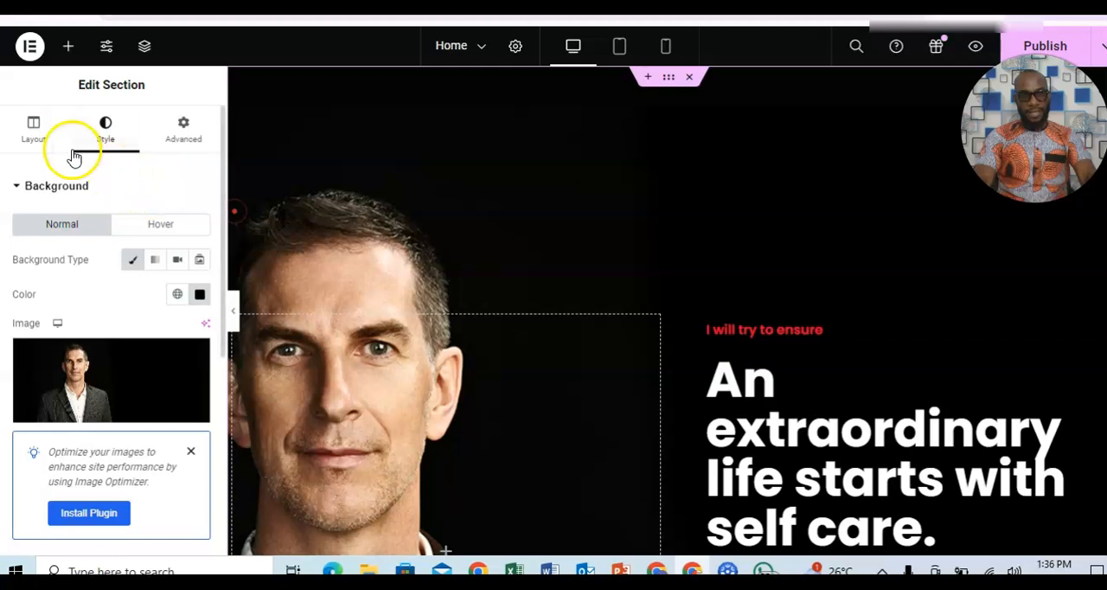
left_click(38, 144)
left_click(107, 143)
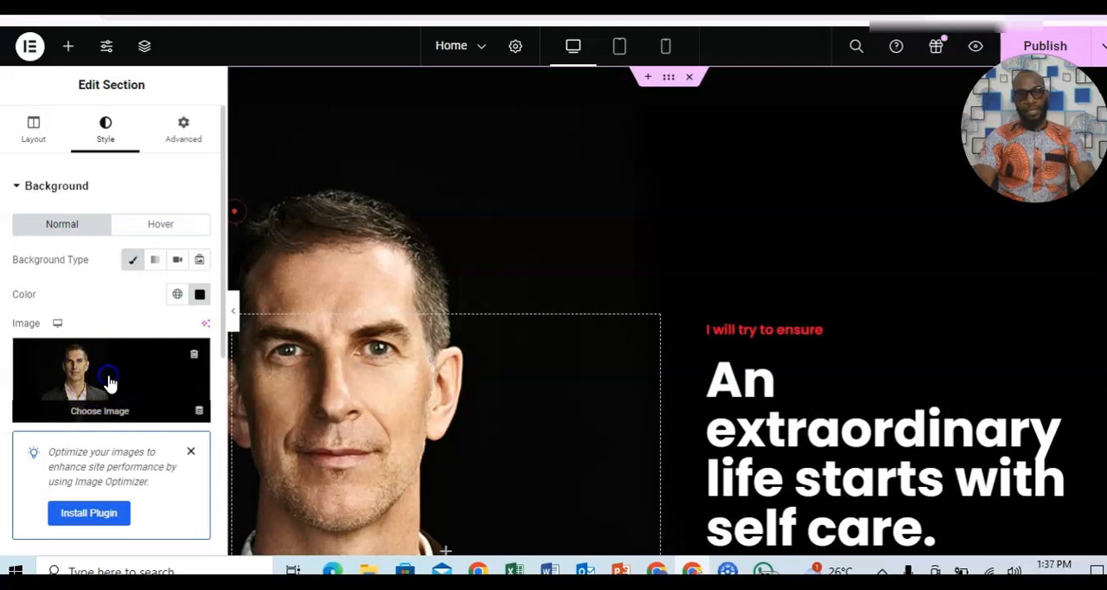
Upload the picture Buchis 1 from the BUCHI folder in Documents as a replacement for the hero section's background image.
left_click(110, 381)
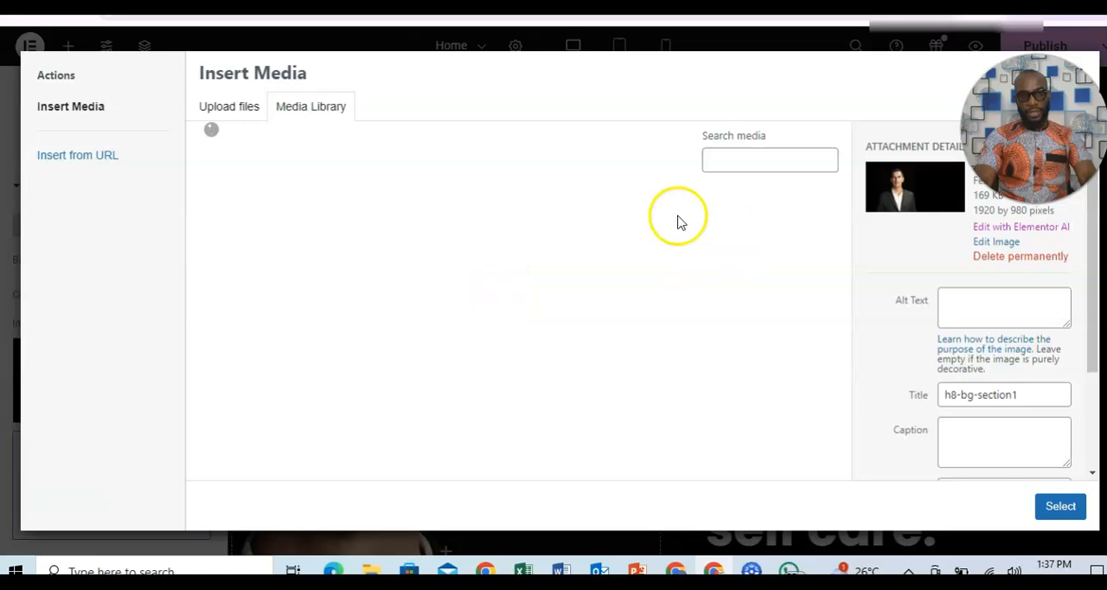
left_click(217, 111)
left_click(626, 326)
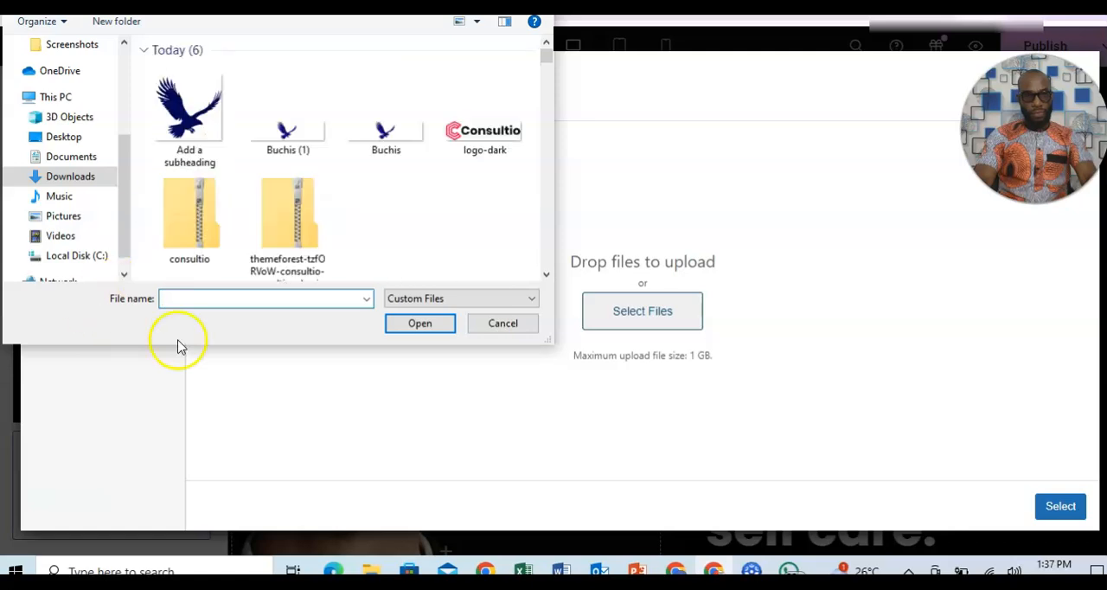
left_click(76, 158)
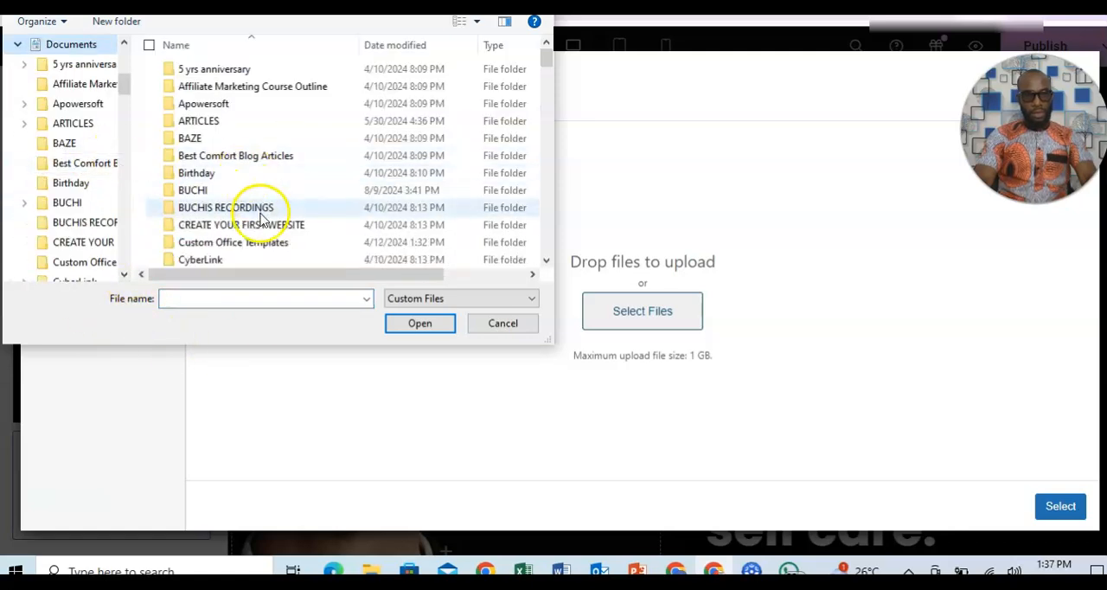
double_click(194, 191)
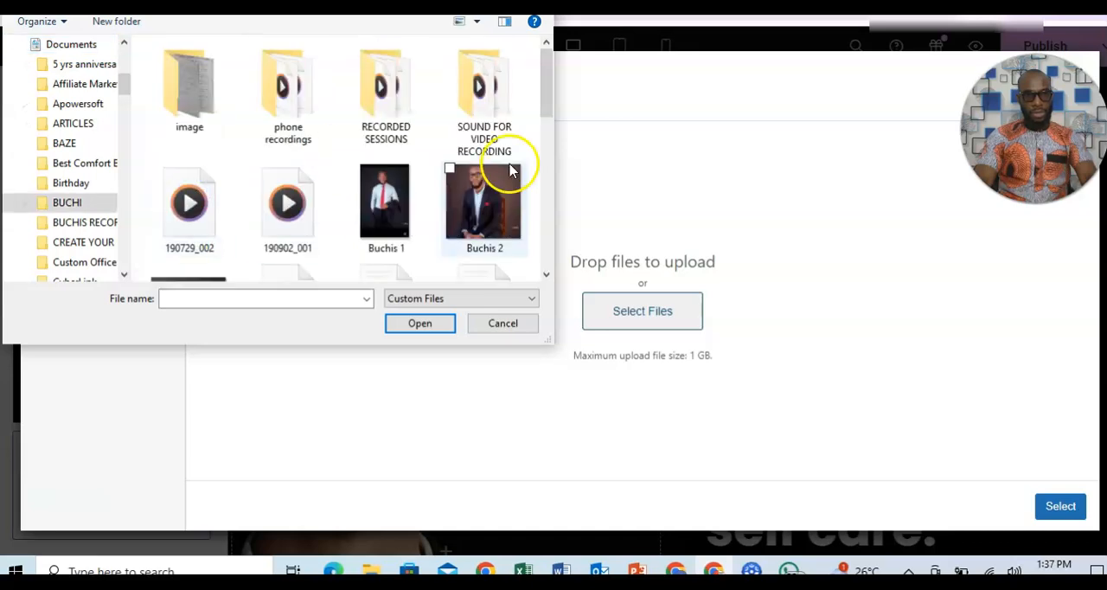
left_click(387, 211)
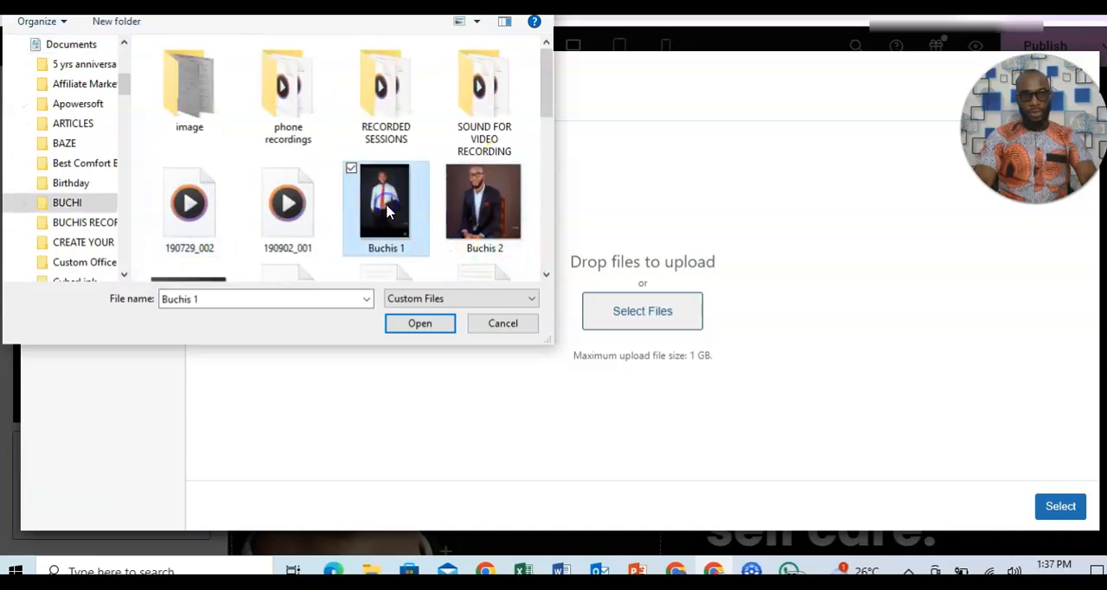
left_click(424, 322)
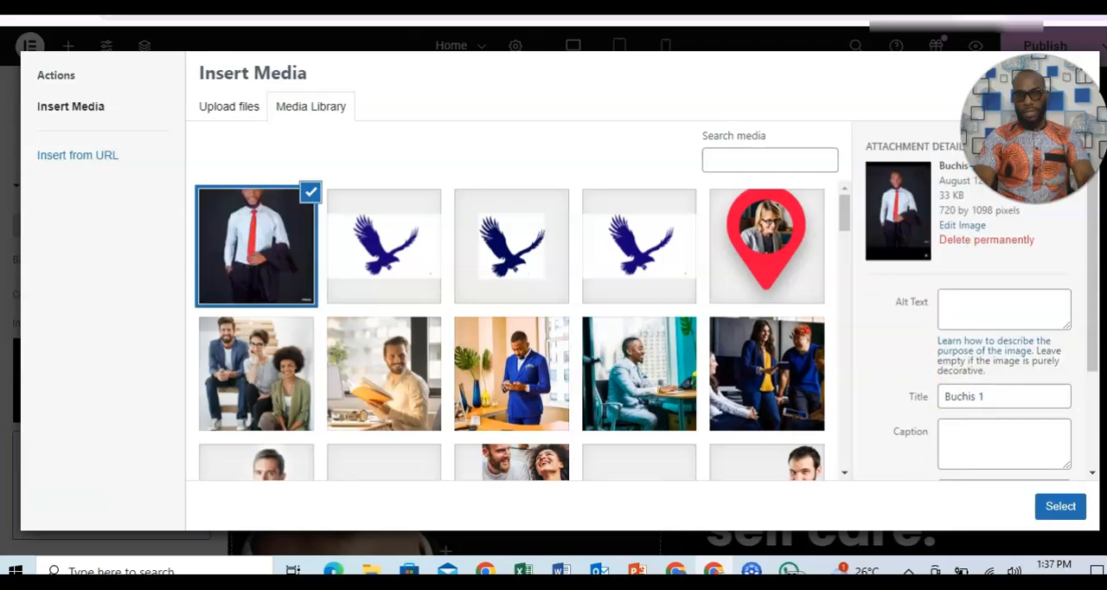
Apply the uploaded Buchis 1 picture as the hero section's background and check how it sits behind the heading.
left_click(1063, 508)
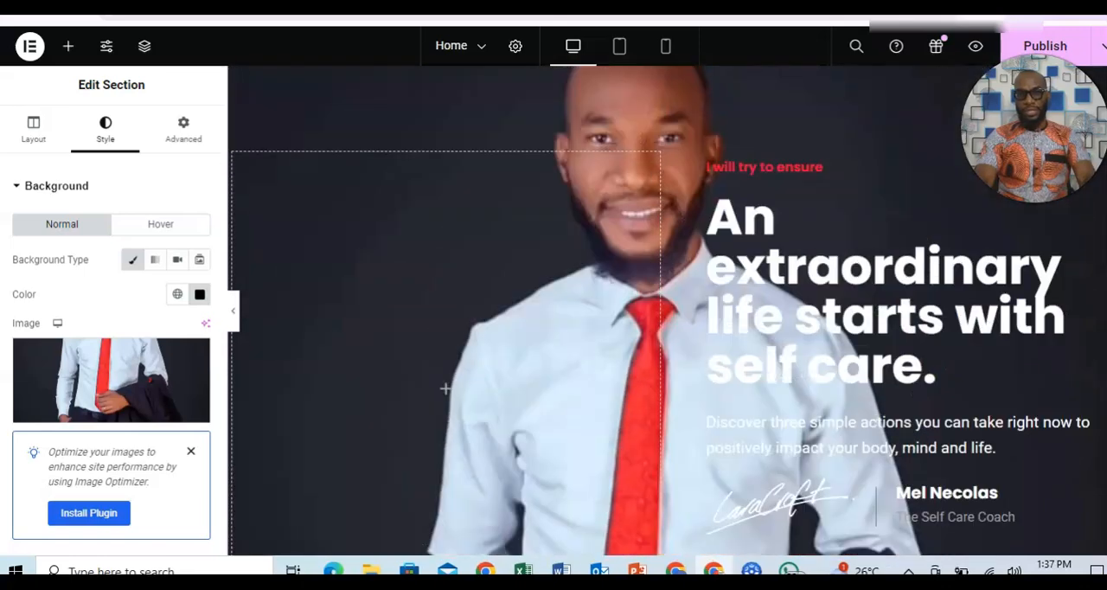
scroll(667, 312, "down", 1)
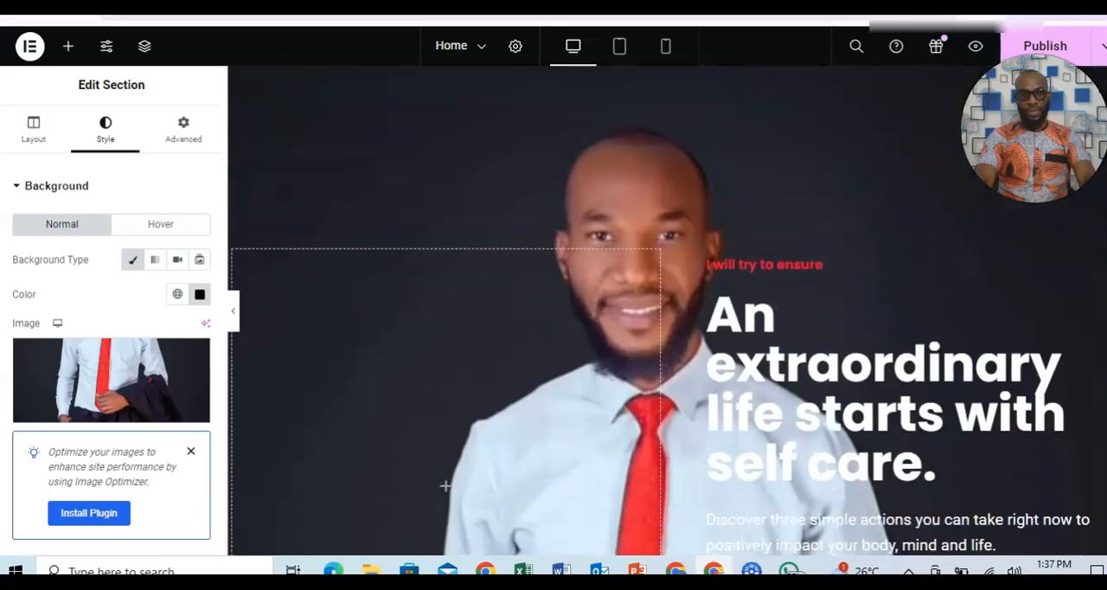
scroll(667, 311, "down", 4)
scroll(667, 311, "up", 4)
scroll(666, 311, "up", 1)
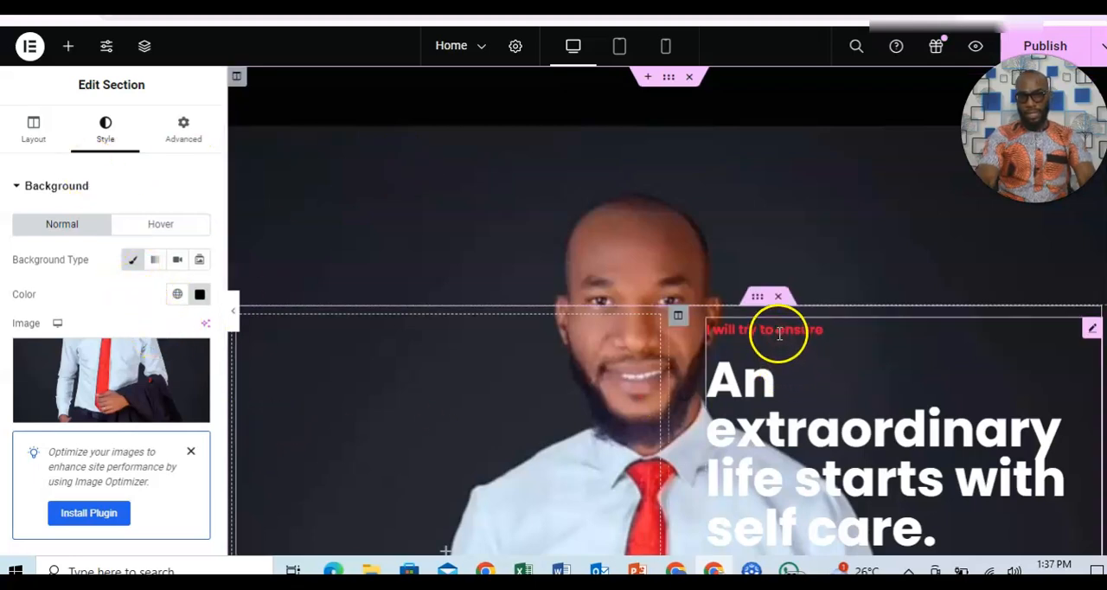
Review the hero heading's content settings and the inner section's layout, background and background overlay options.
left_click(1091, 331)
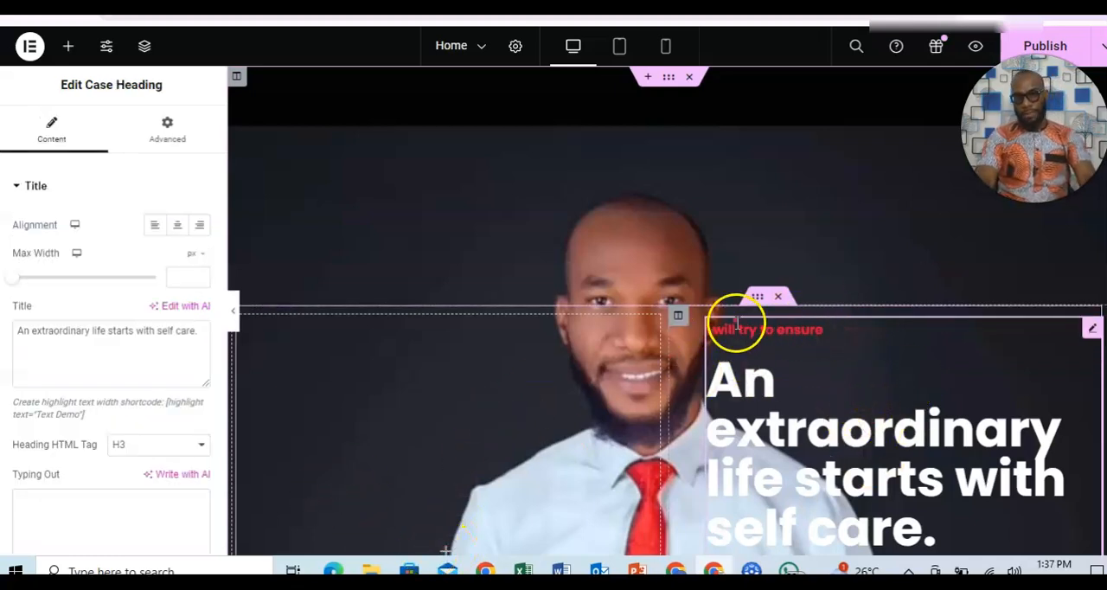
left_click(756, 302)
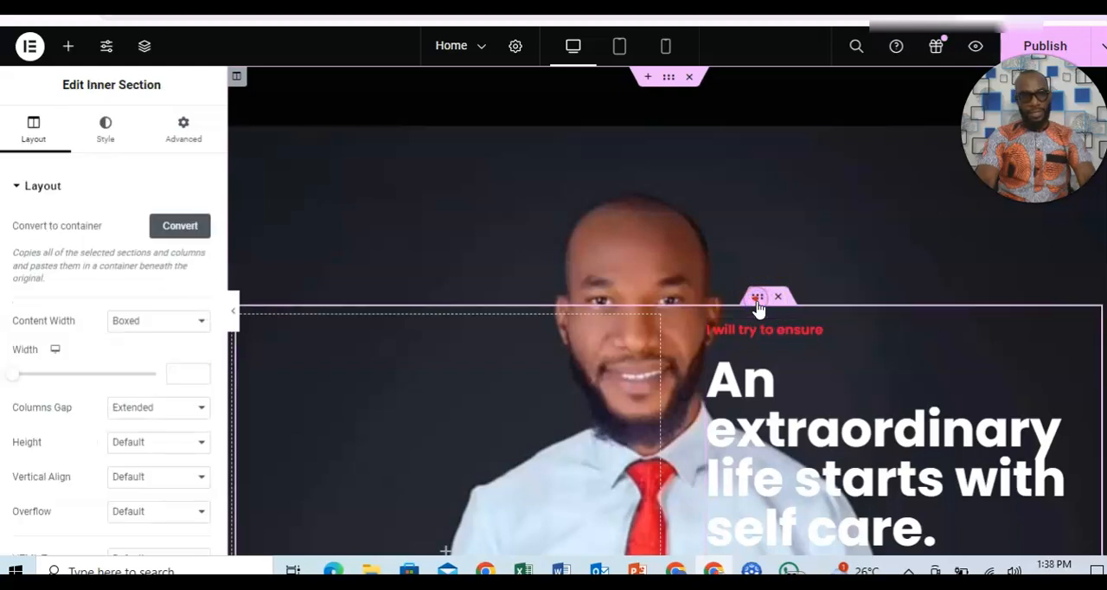
left_click(108, 132)
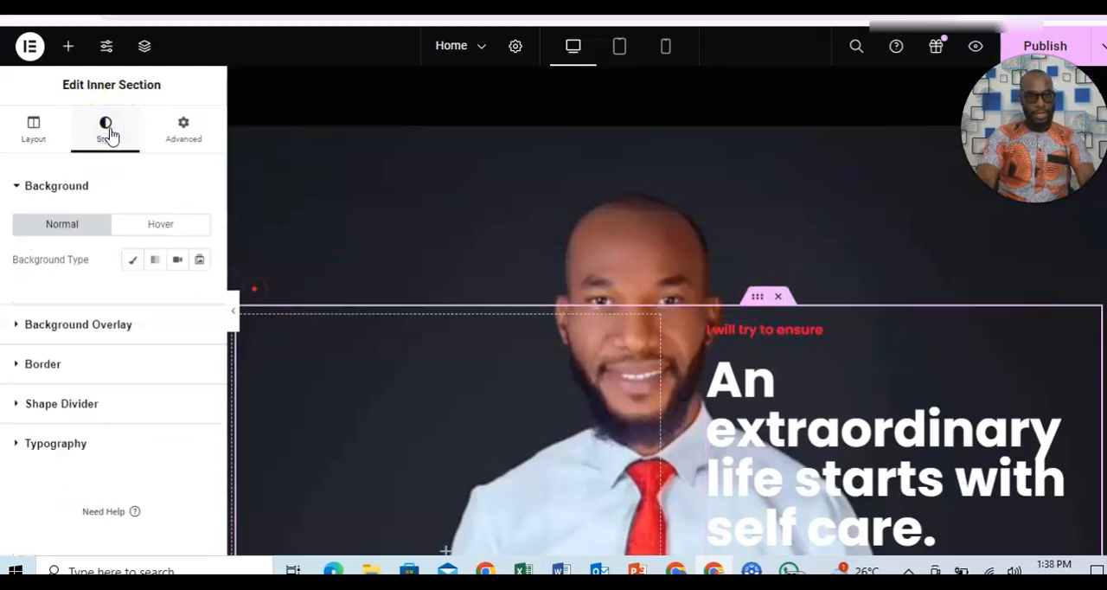
left_click(14, 327)
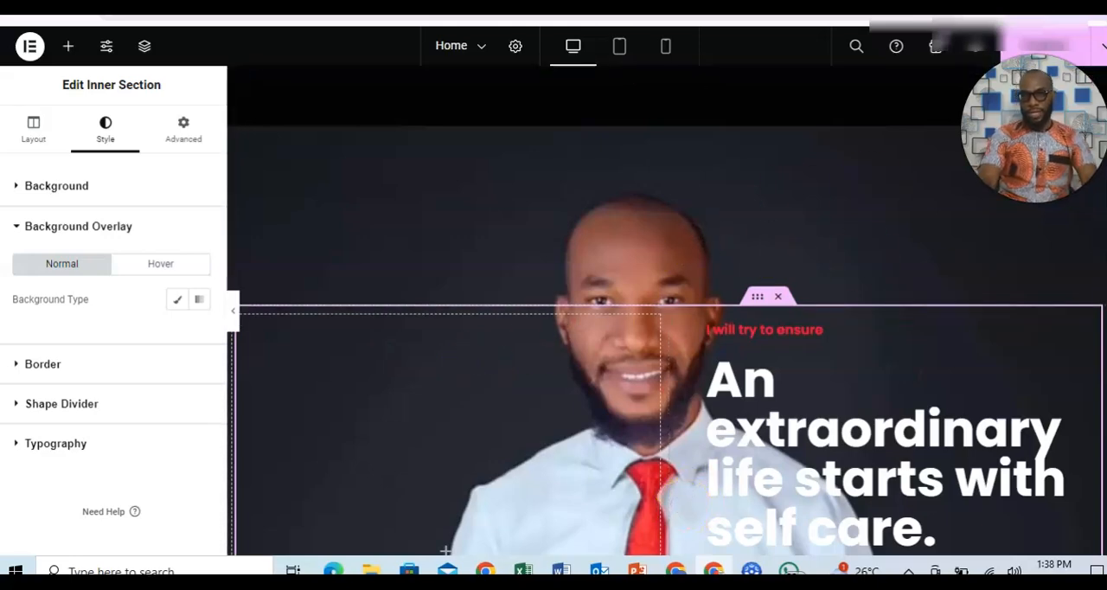
scroll(666, 311, "down", 7)
scroll(666, 311, "up", 7)
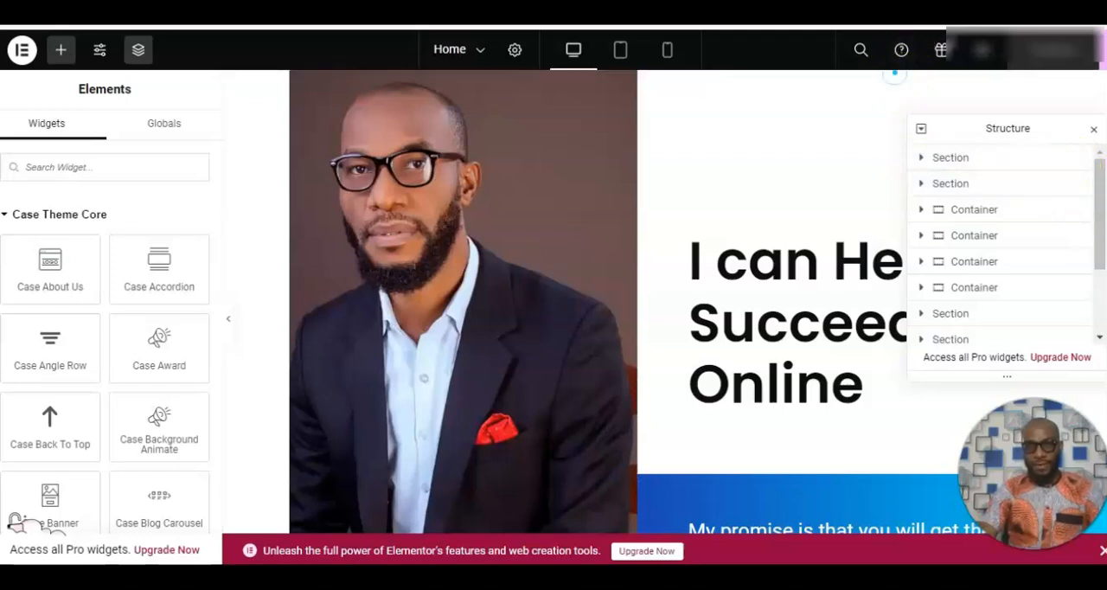
Open the finished digital marketing consultant website in a new browser tab as a reference.
key("ctrl+t")
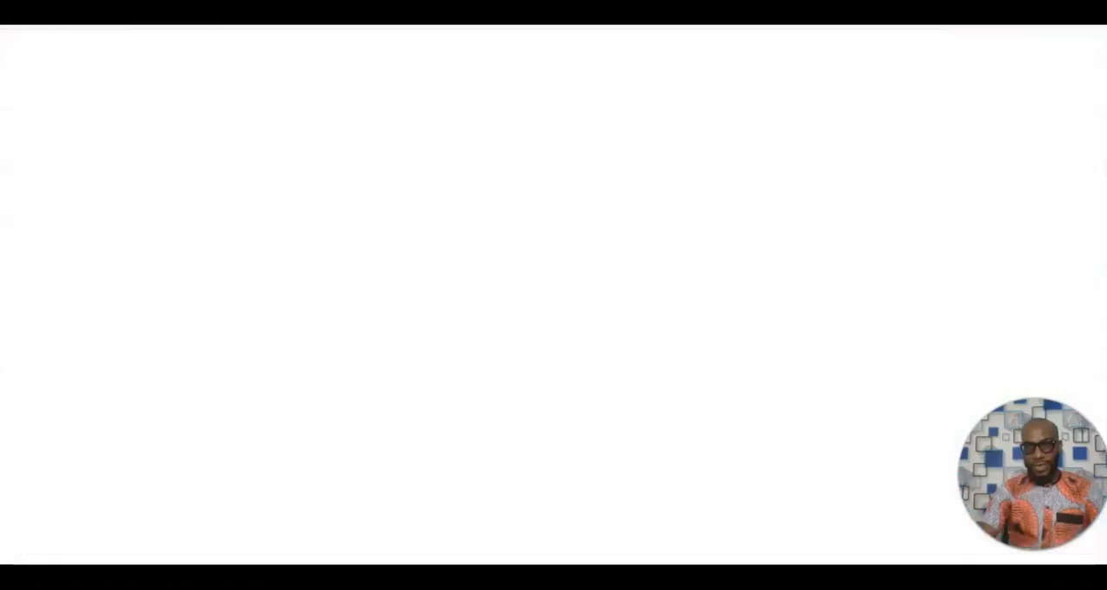
type("emm")
key("Return")
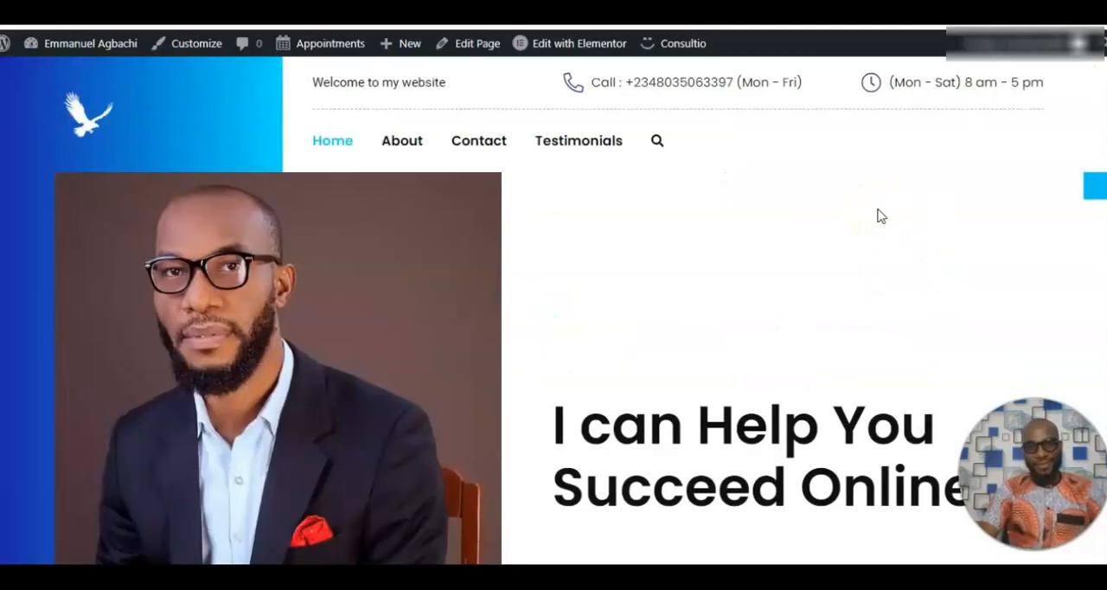
Examine the reference homepage from its hero through the marketing services and consultation banner to the results section, returning to the header.
scroll(553, 312, "down", 1)
scroll(553, 311, "up", 1)
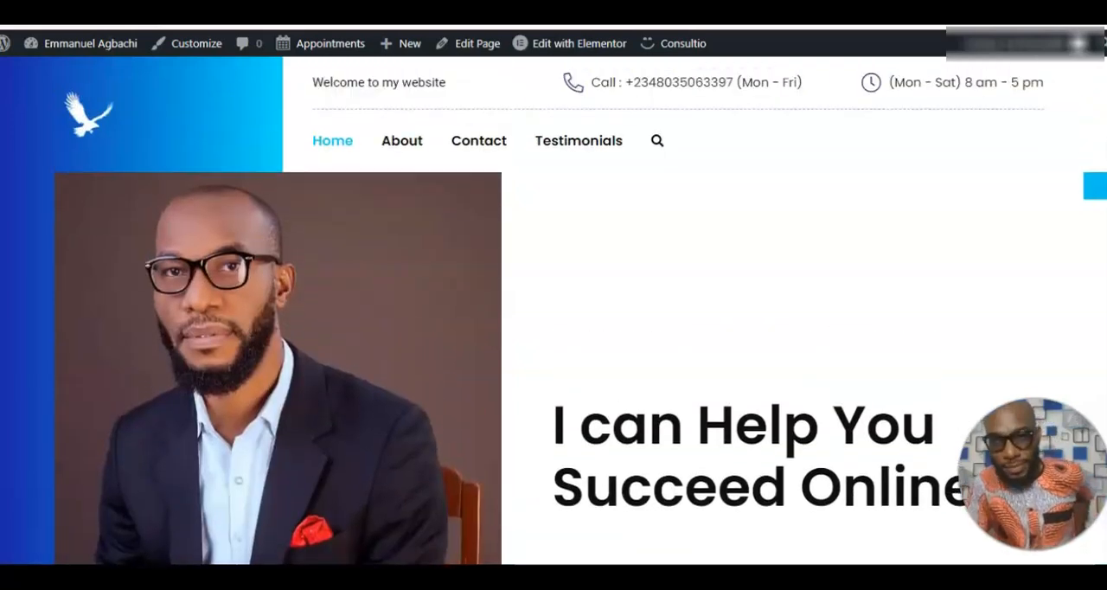
scroll(553, 311, "down", 10)
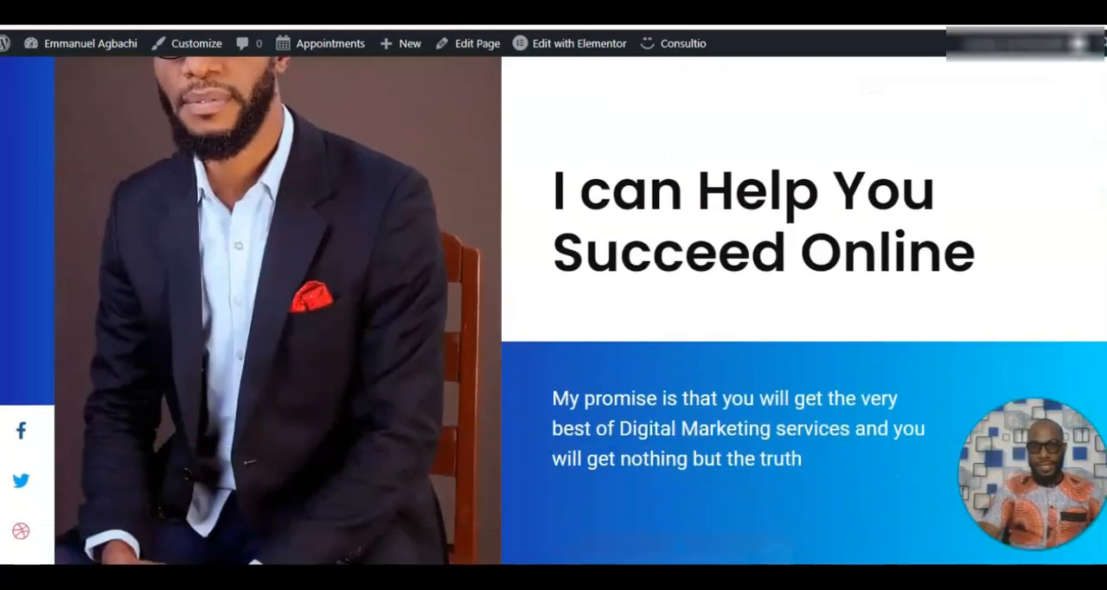
scroll(554, 312, "down", 10)
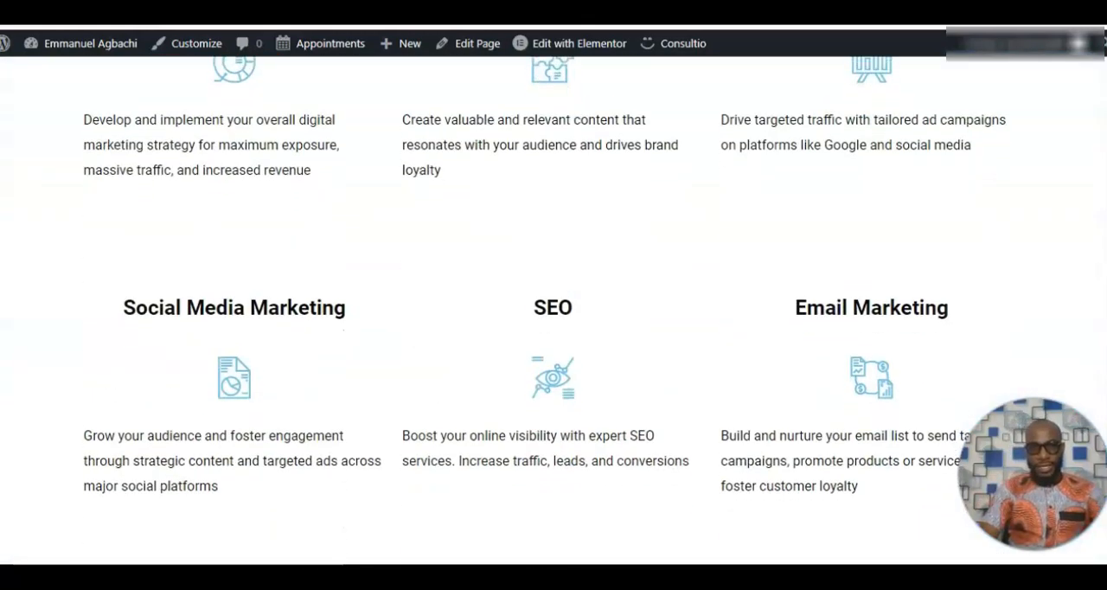
scroll(553, 311, "down", 10)
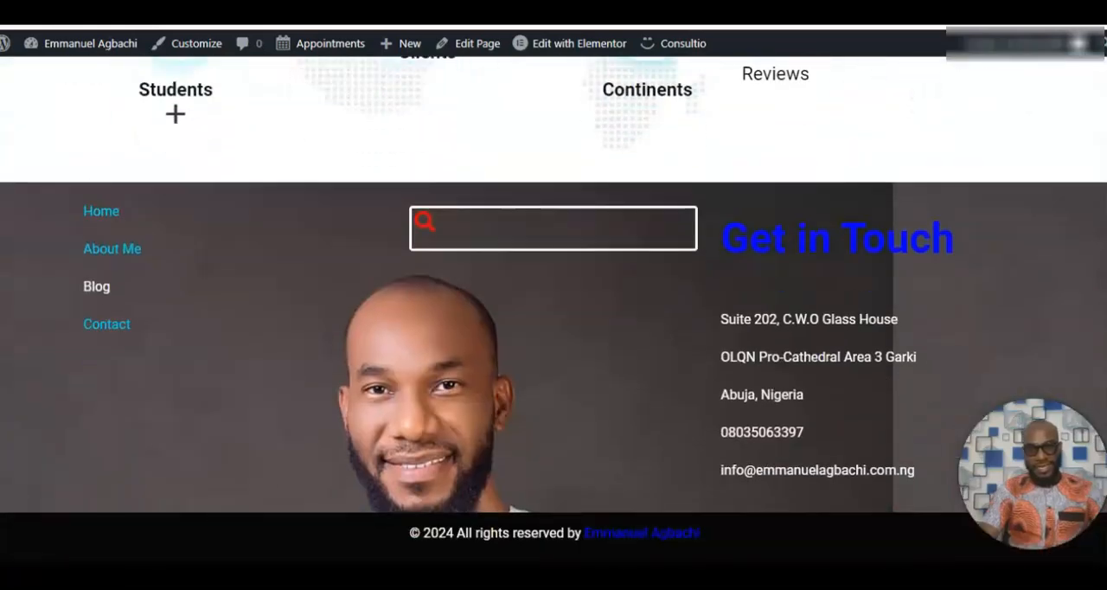
left_click_drag(1100, 519, 1101, 92)
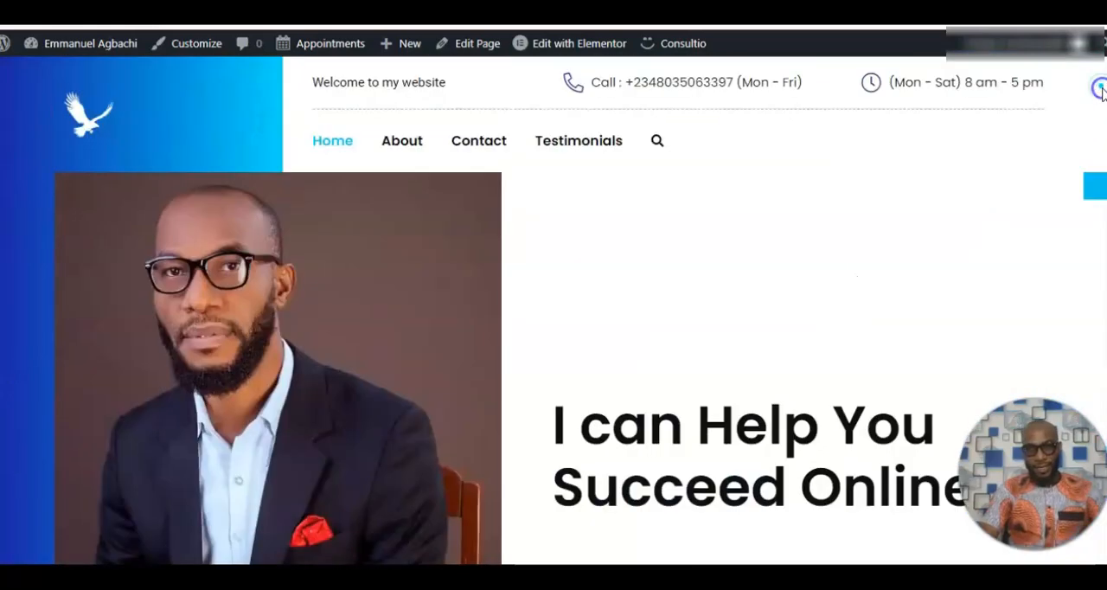
Open the reference site's About page and view its banner and introduction section.
left_click(401, 139)
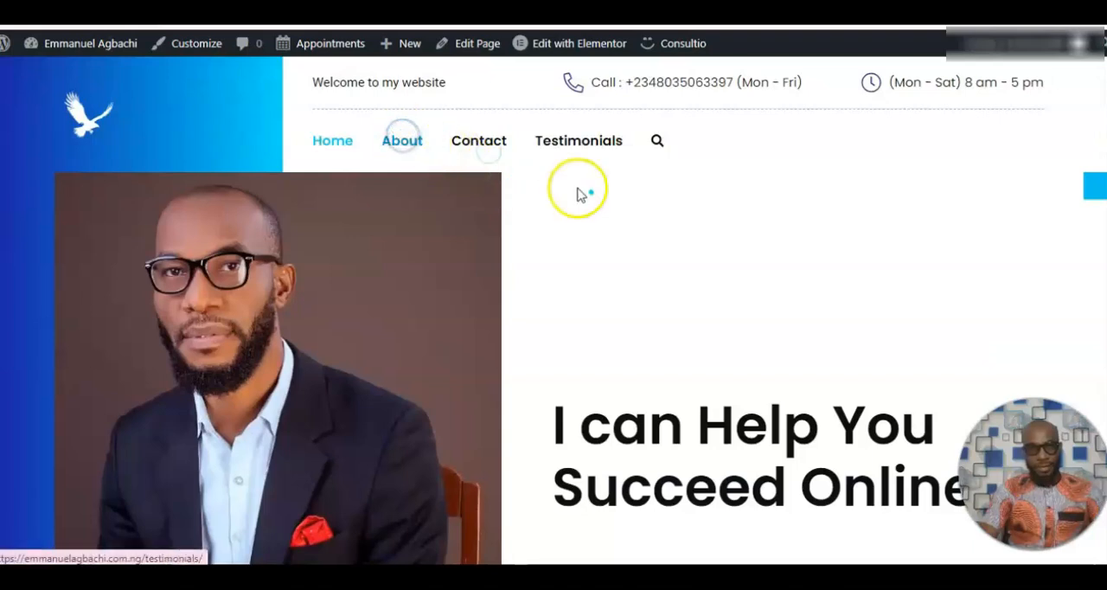
left_click(615, 207)
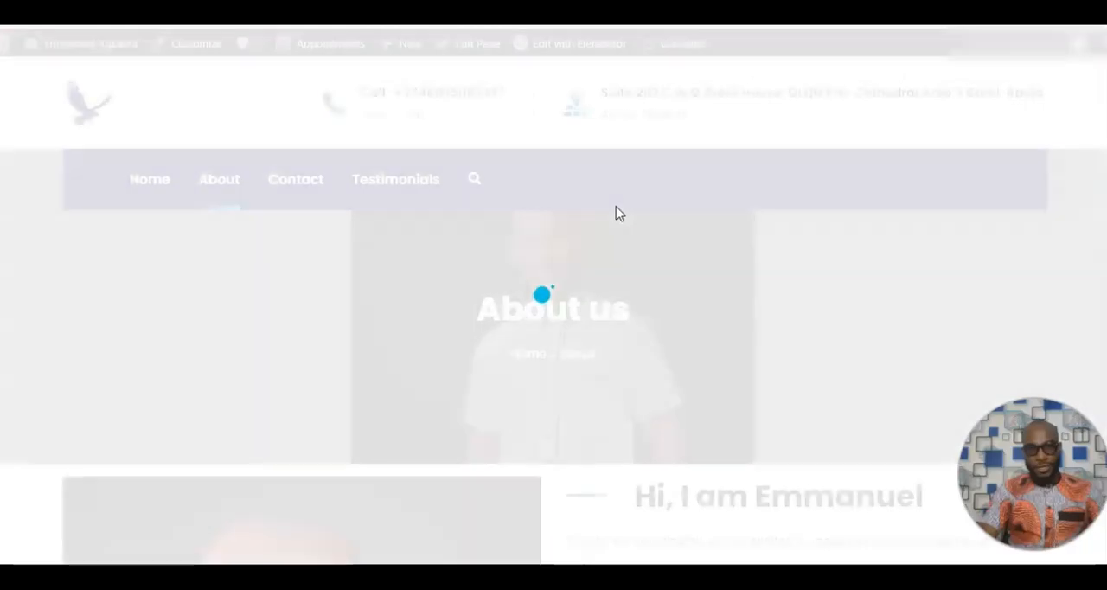
scroll(553, 311, "down", 8)
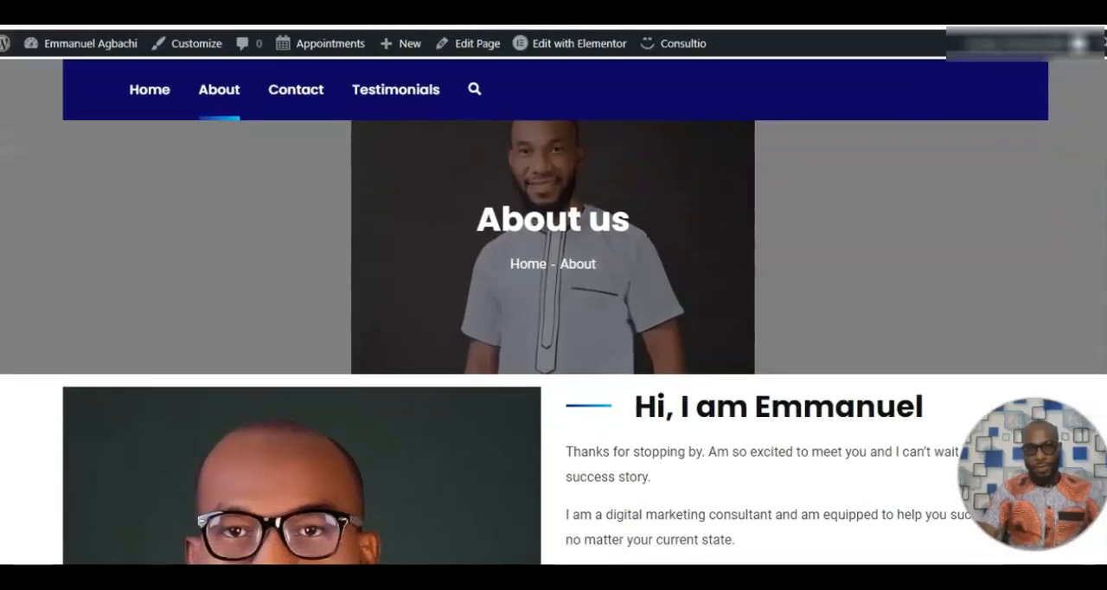
Examine the reference About page's introduction text and appointment booking calendar, returning to the page header.
scroll(553, 311, "down", 4)
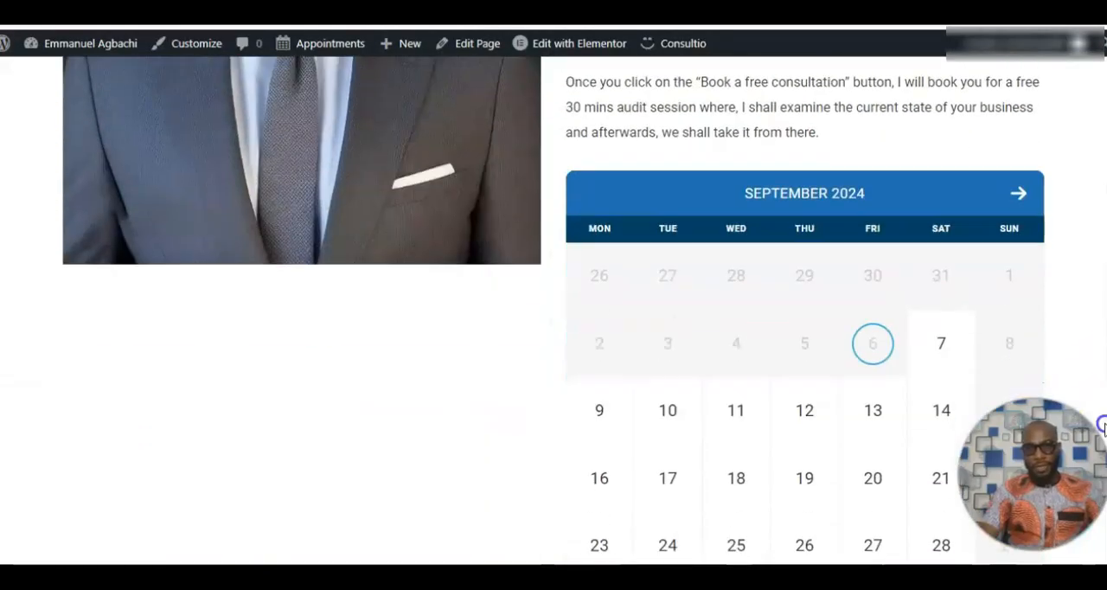
scroll(1079, 184, "up", 10)
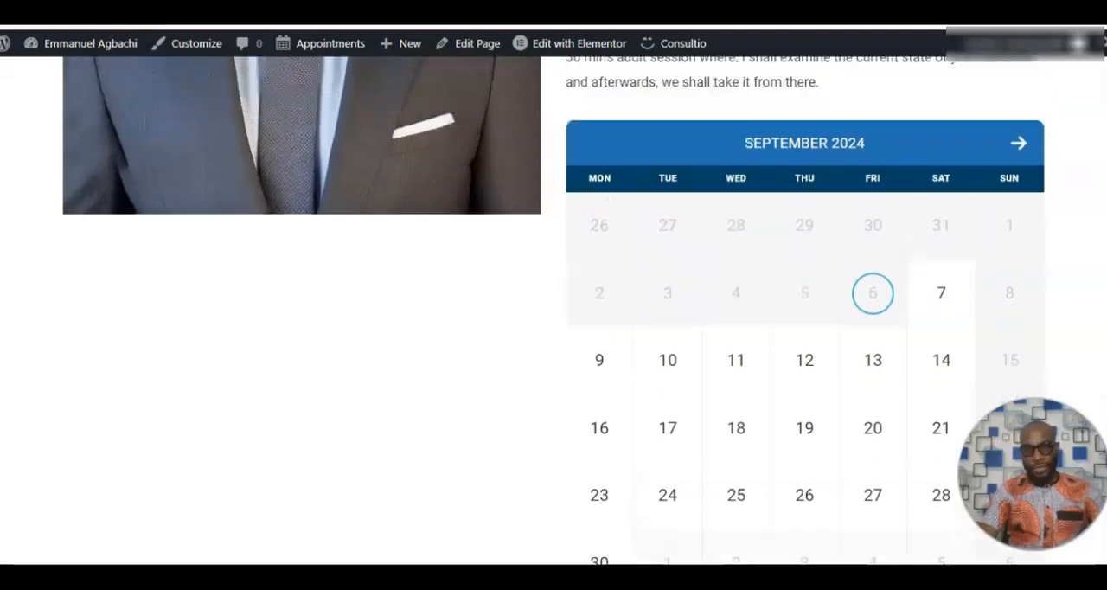
scroll(1080, 184, "up", 2)
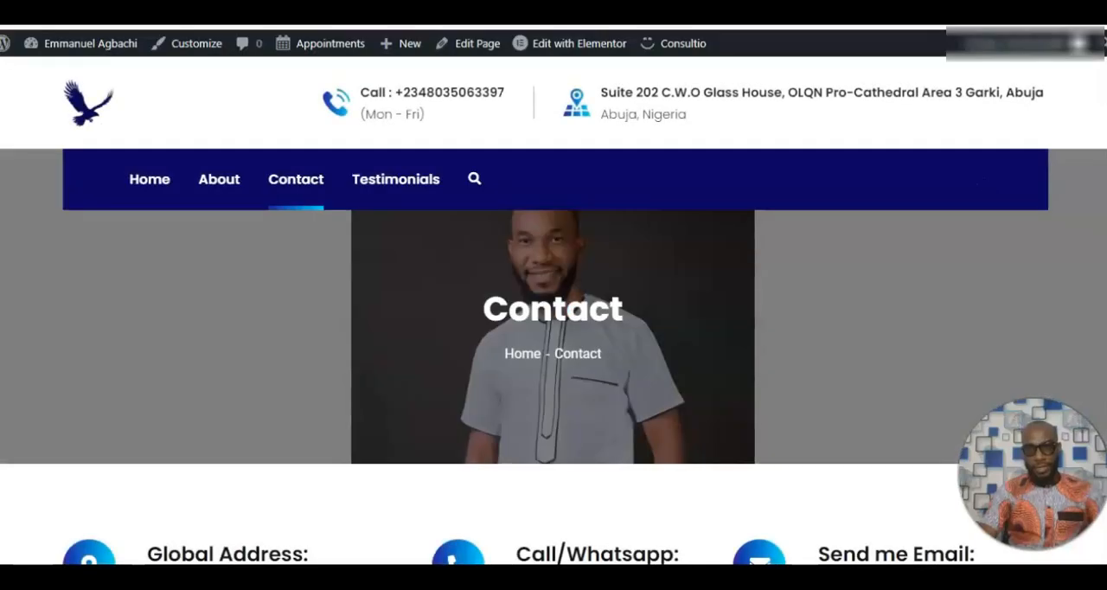
Examine the reference site's Contact page, including its contact details and enquiry form, returning to the site navigation.
scroll(553, 311, "down", 5)
scroll(553, 311, "down", 3)
scroll(554, 312, "up", 8)
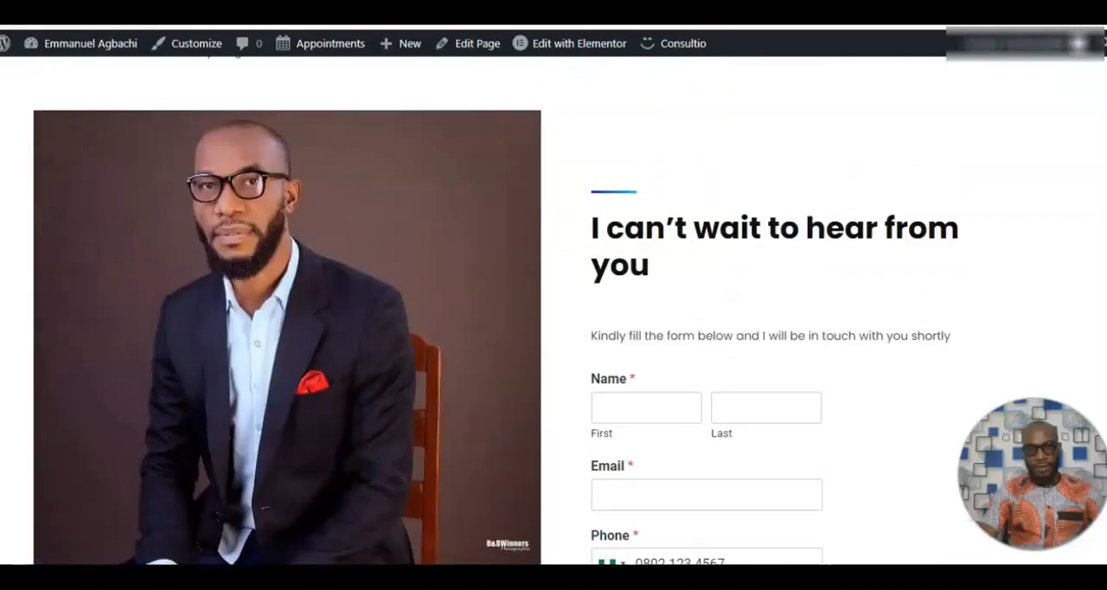
scroll(554, 311, "up", 3)
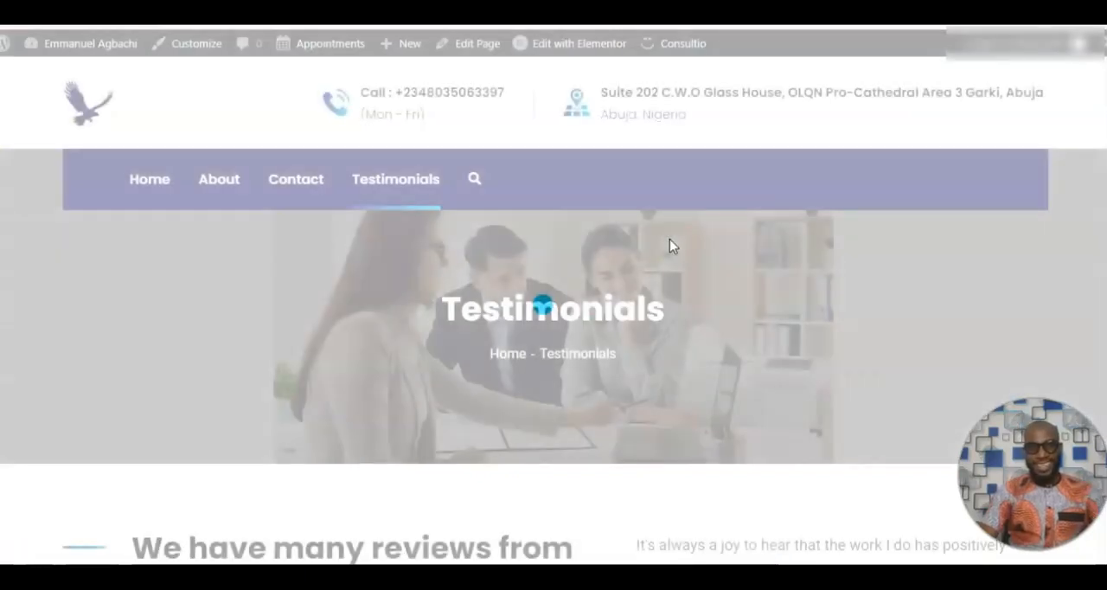
Examine the banner, introduction and client reviews on the reference site's Testimonials page, returning to the header.
scroll(553, 307, "down", 5)
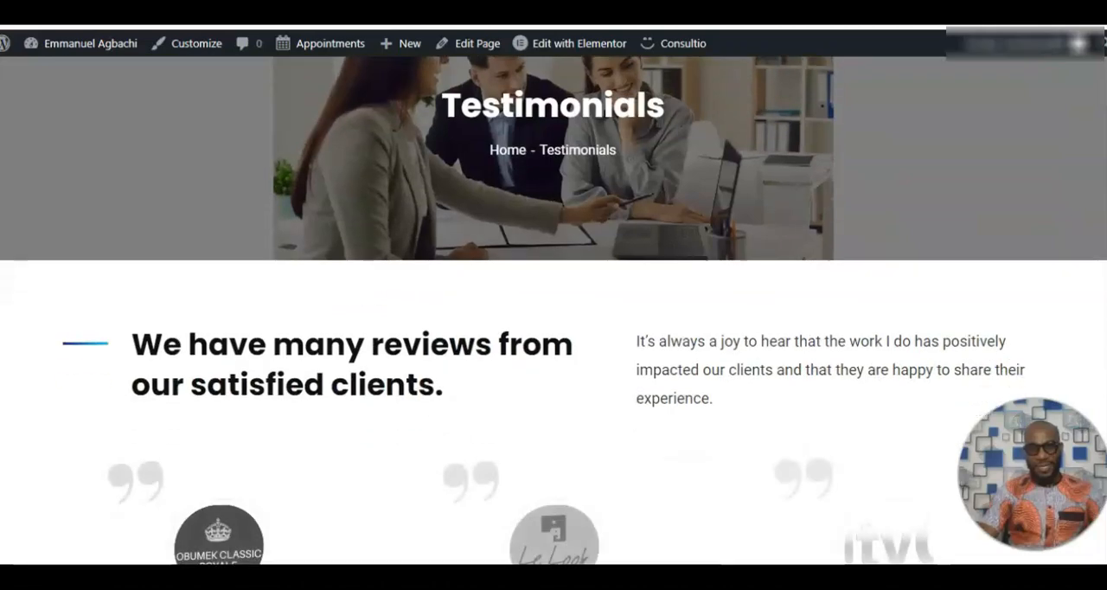
scroll(554, 307, "up", 6)
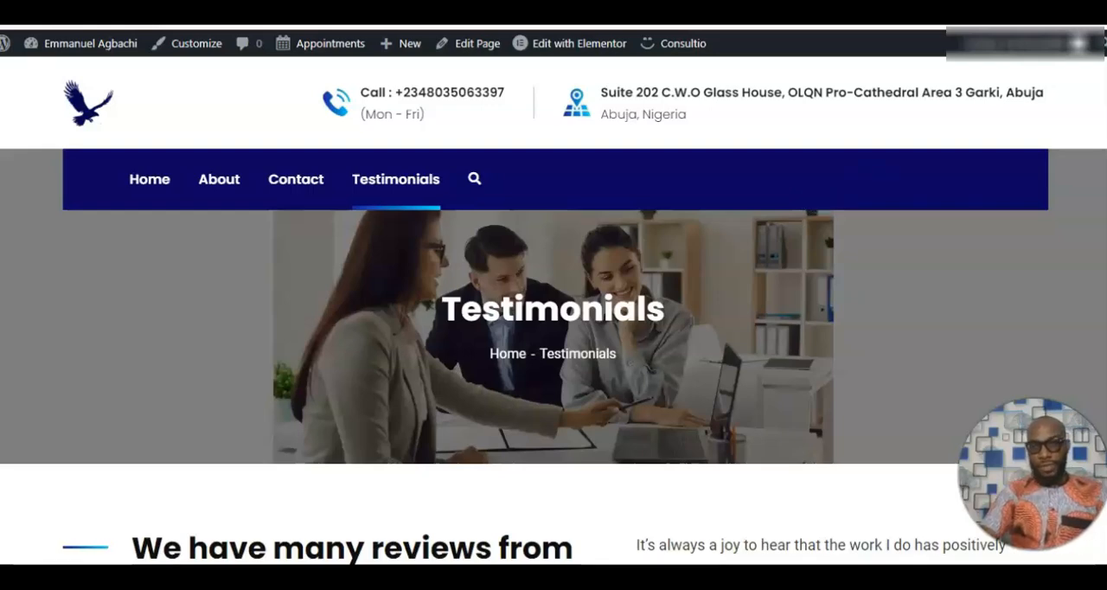
scroll(553, 311, "down", 6)
scroll(553, 312, "up", 5)
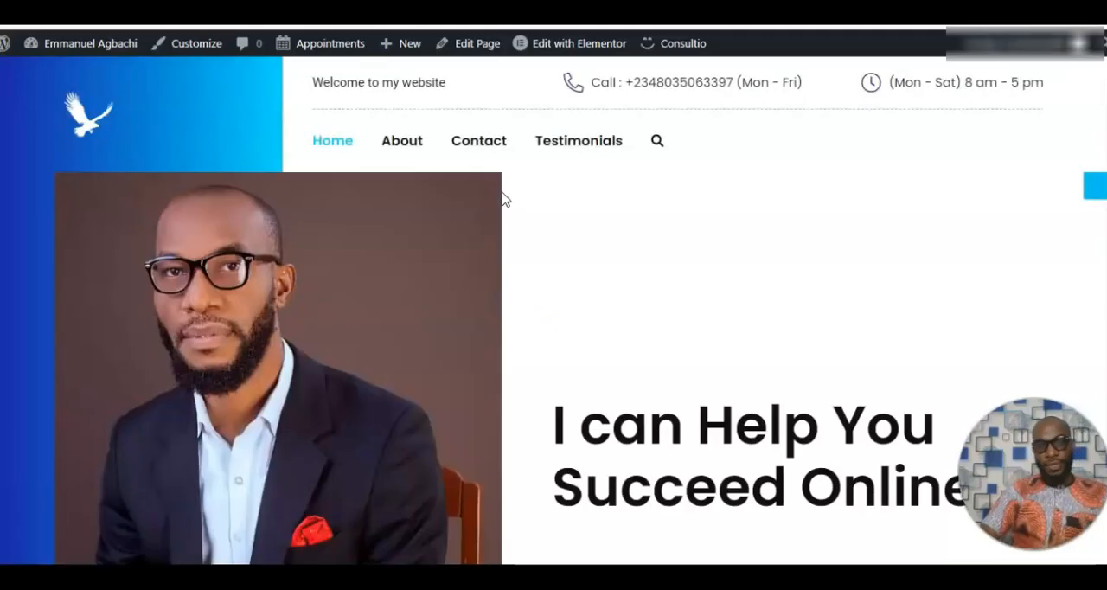
Review the reference homepage again from the hero through the services and consultation banner down to the footer, returning to the header.
left_click(884, 173)
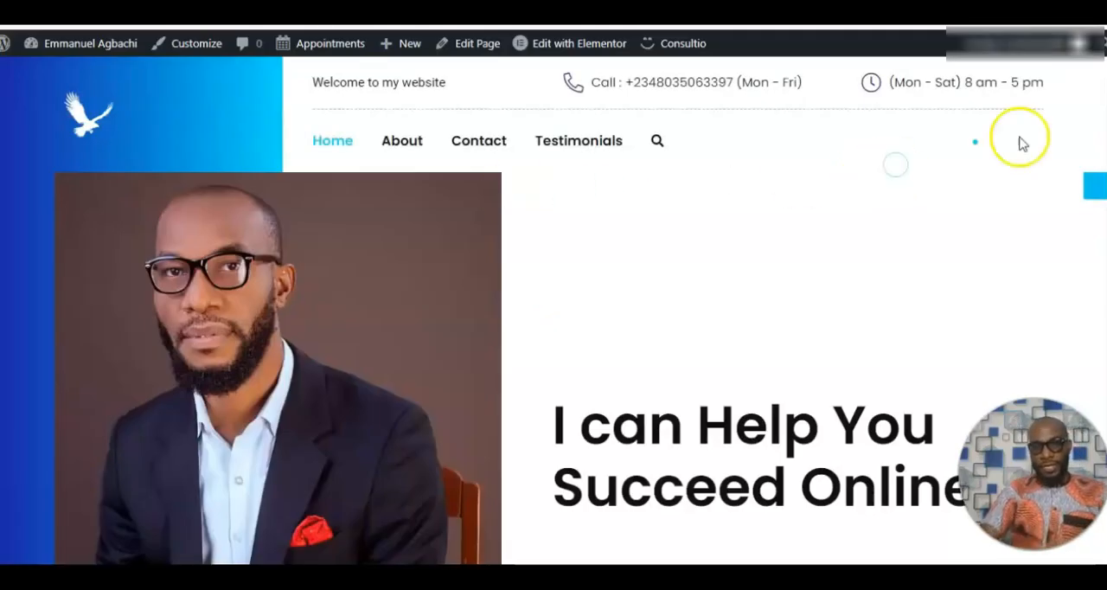
scroll(884, 173, "down", 6)
scroll(553, 297, "up", 3)
scroll(553, 311, "up", 4)
scroll(553, 311, "down", 8)
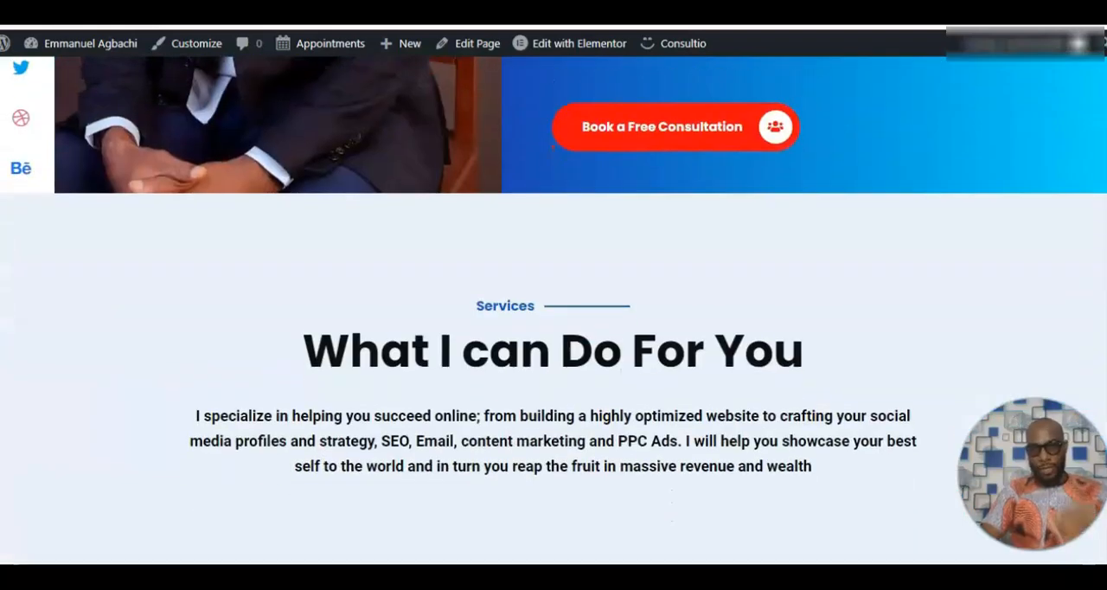
scroll(553, 311, "down", 10)
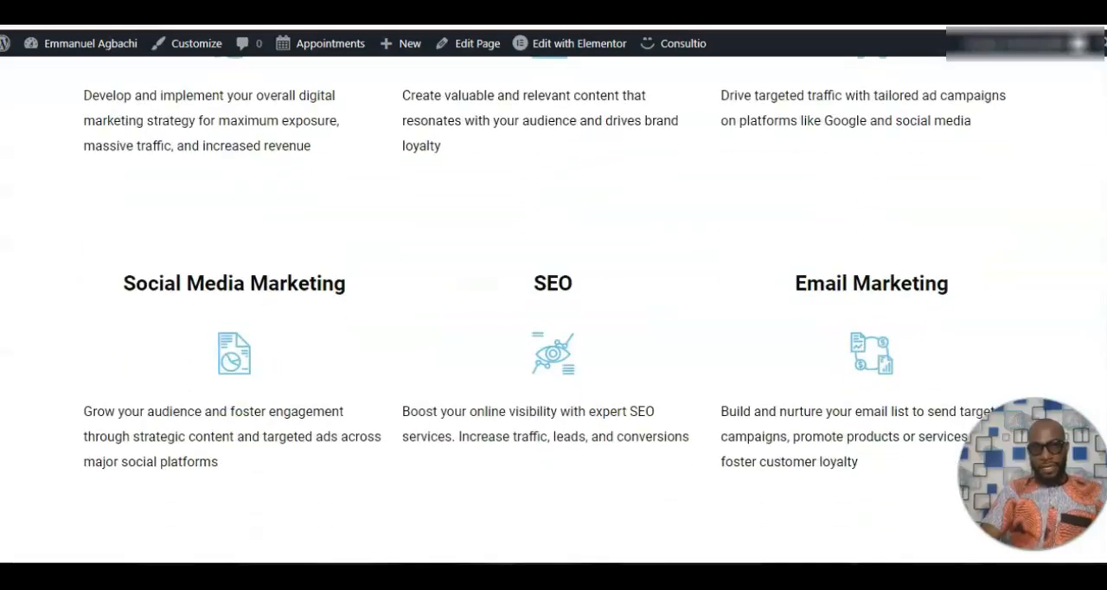
scroll(554, 312, "down", 10)
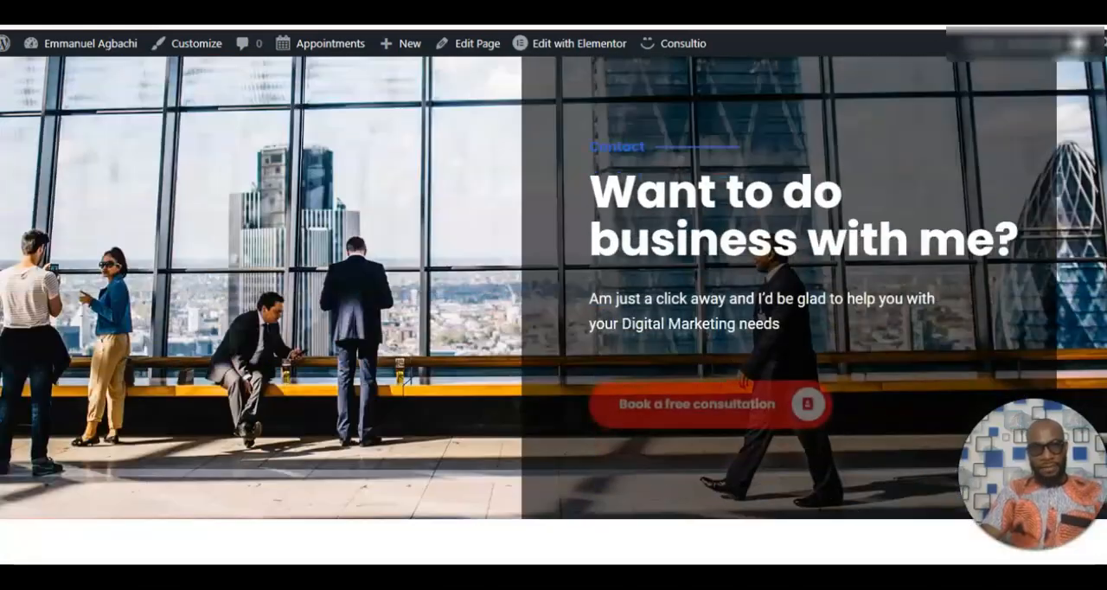
scroll(553, 311, "down", 5)
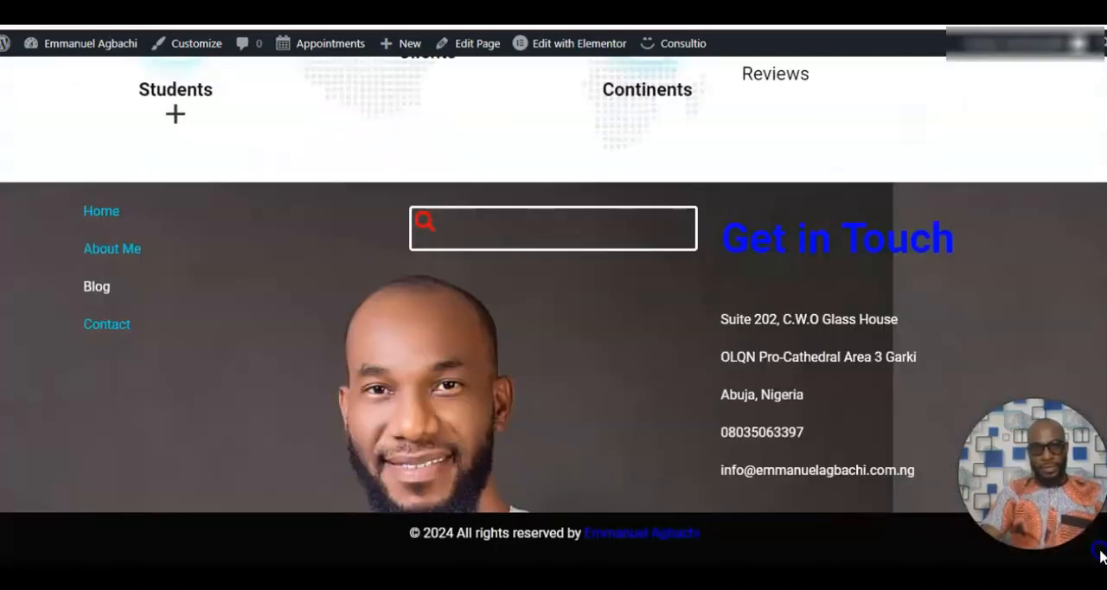
scroll(1100, 554, "up", 15)
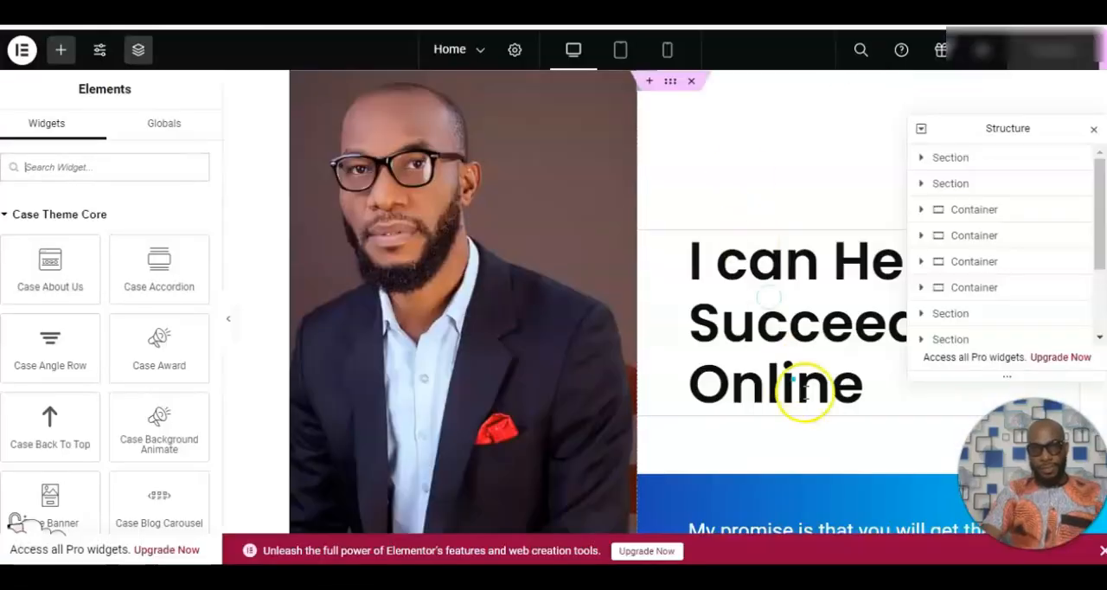
Close the Structure overview covering the Home page canvas in the Elementor editor.
left_click(1094, 129)
scroll(1094, 129, "down", 1)
scroll(664, 302, "up", 1)
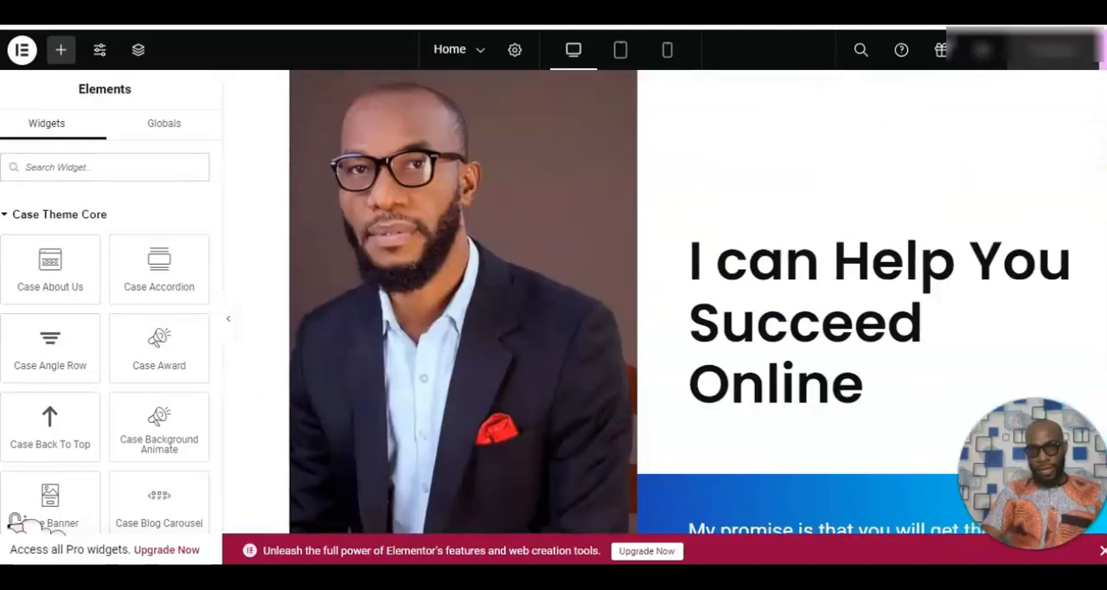
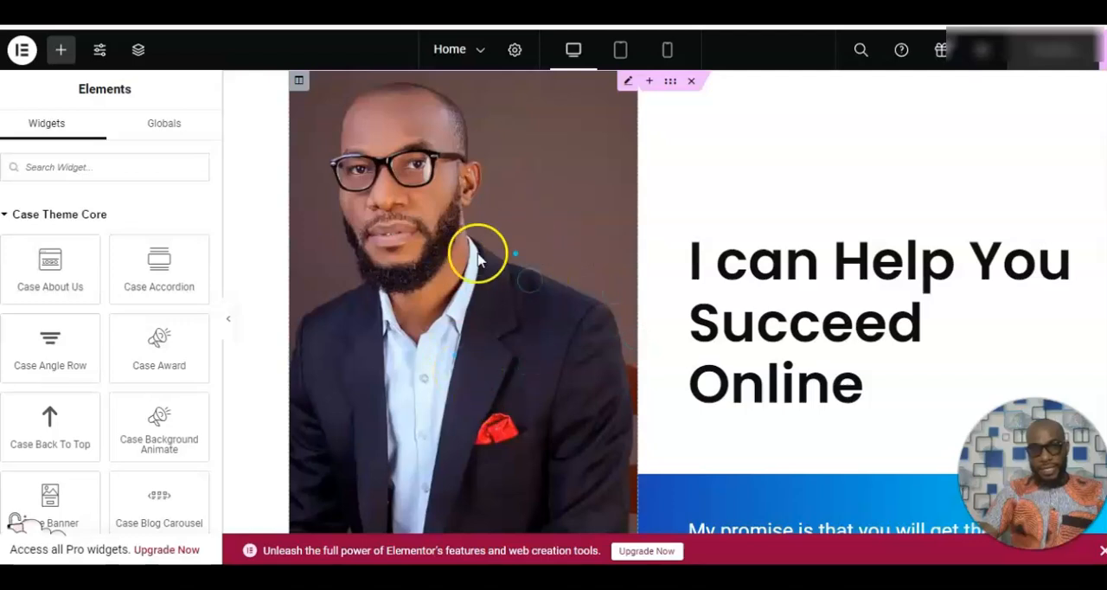
Inspect the hero portrait's Case Video Player image setting and its media library choices, keeping the existing image.
left_click(491, 249)
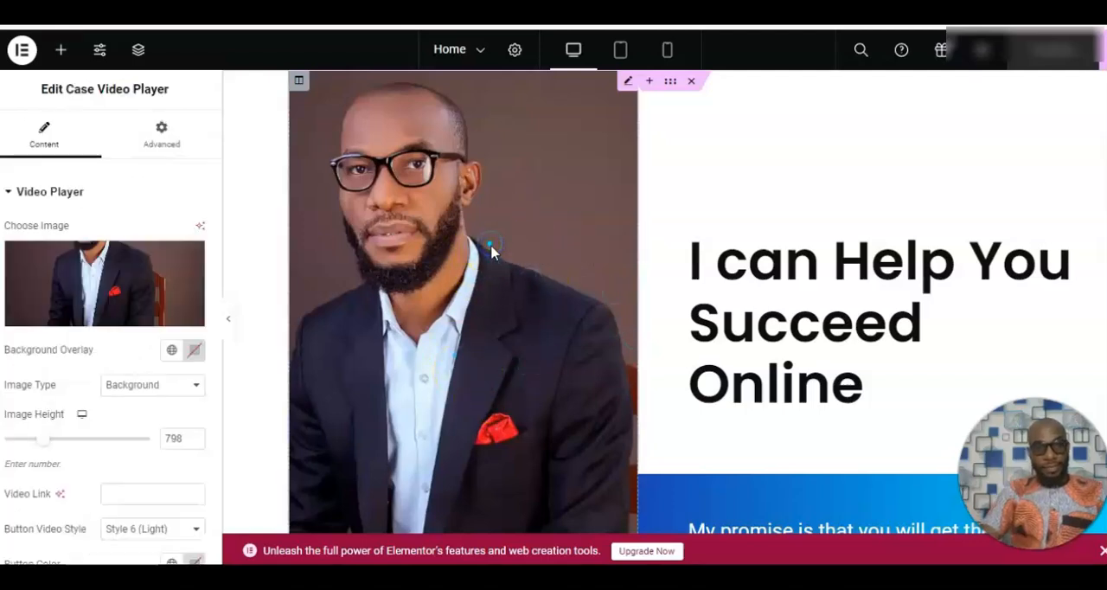
mouse_move(76, 273)
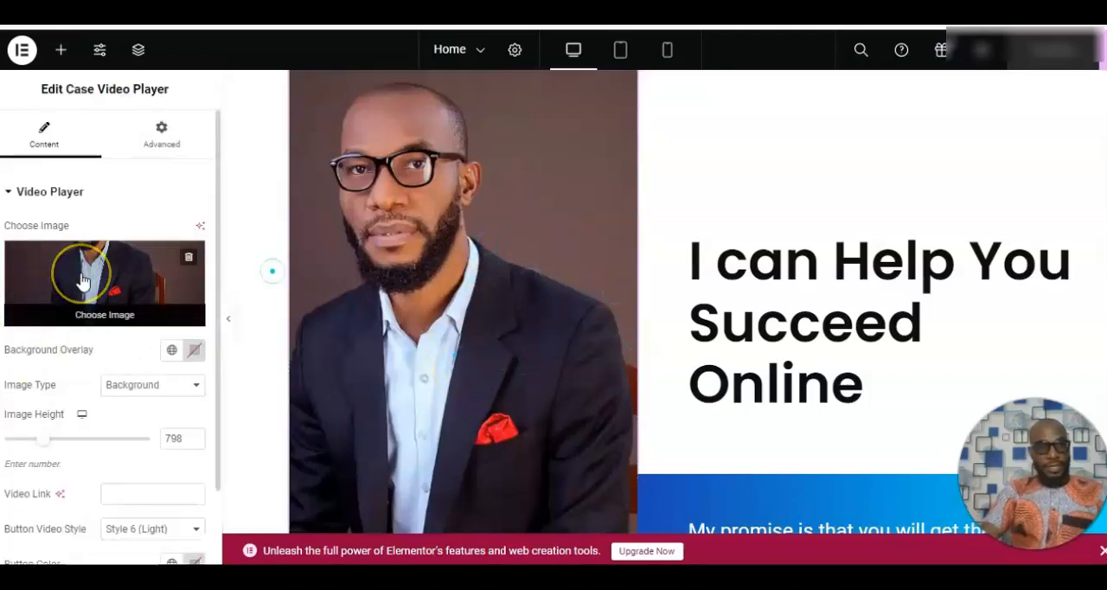
left_click(142, 275)
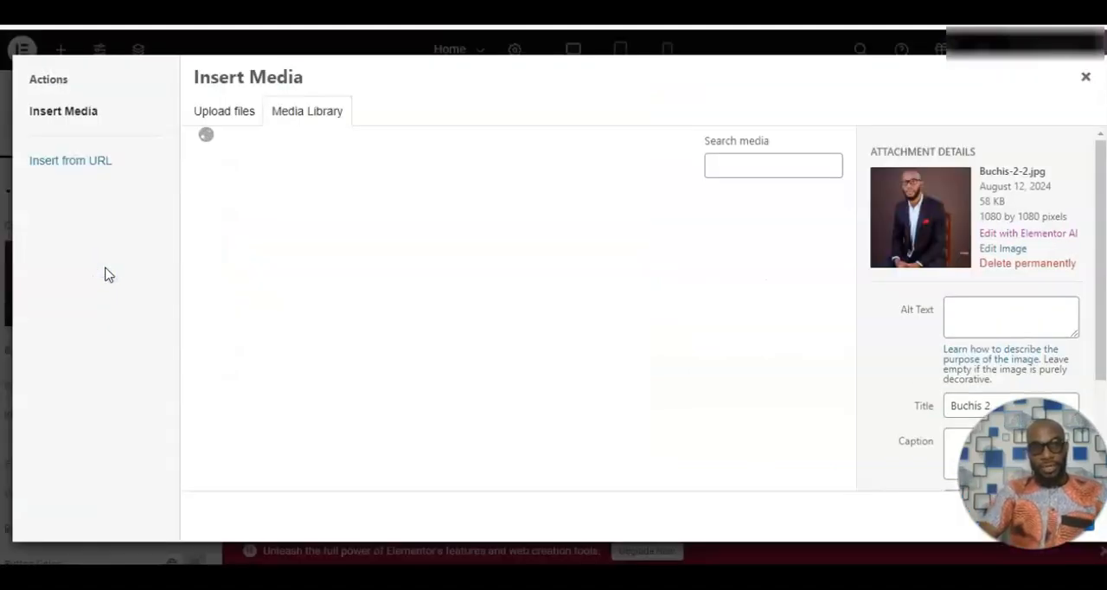
left_click(310, 269)
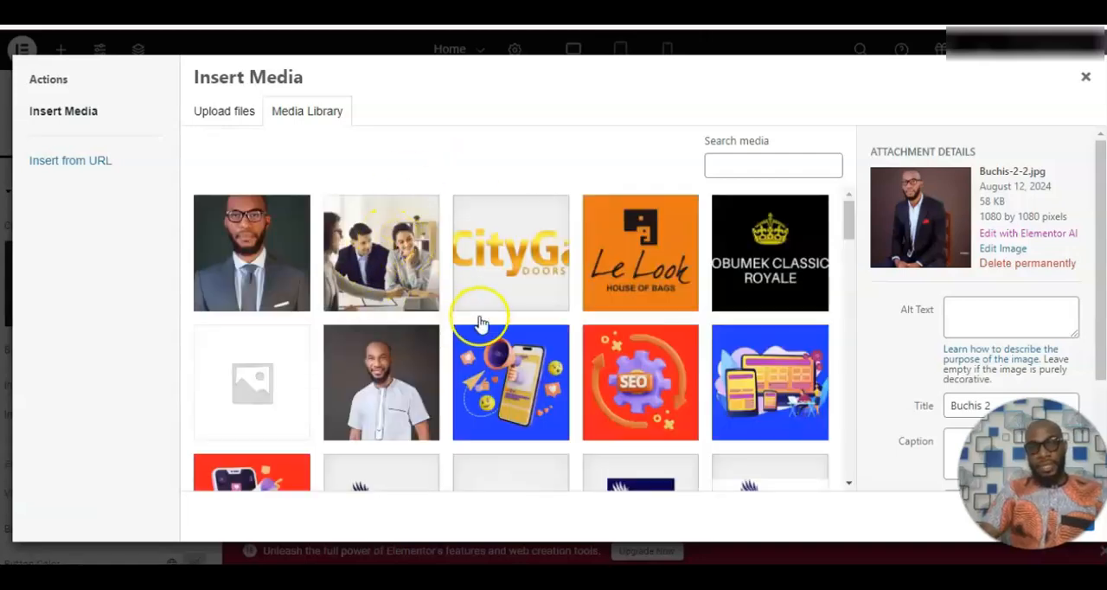
left_click(1086, 81)
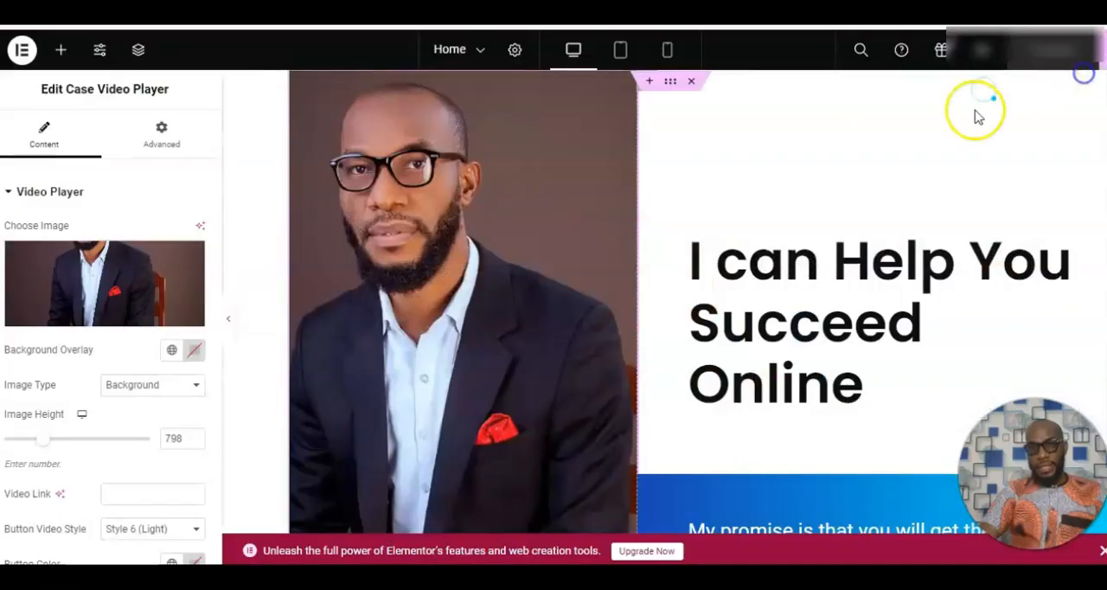
Examine the "I can Help You Succeed Online" heading's settings, including its title text, typography, highlight options and Heading HTML Tag choices.
left_click(879, 295)
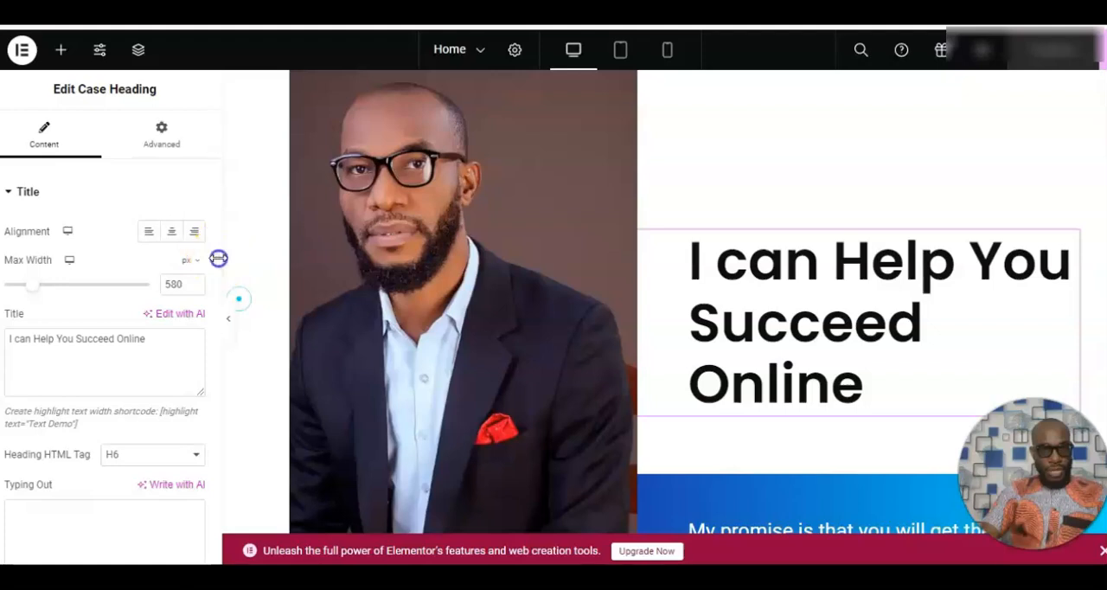
left_click_drag(217, 248, 217, 505)
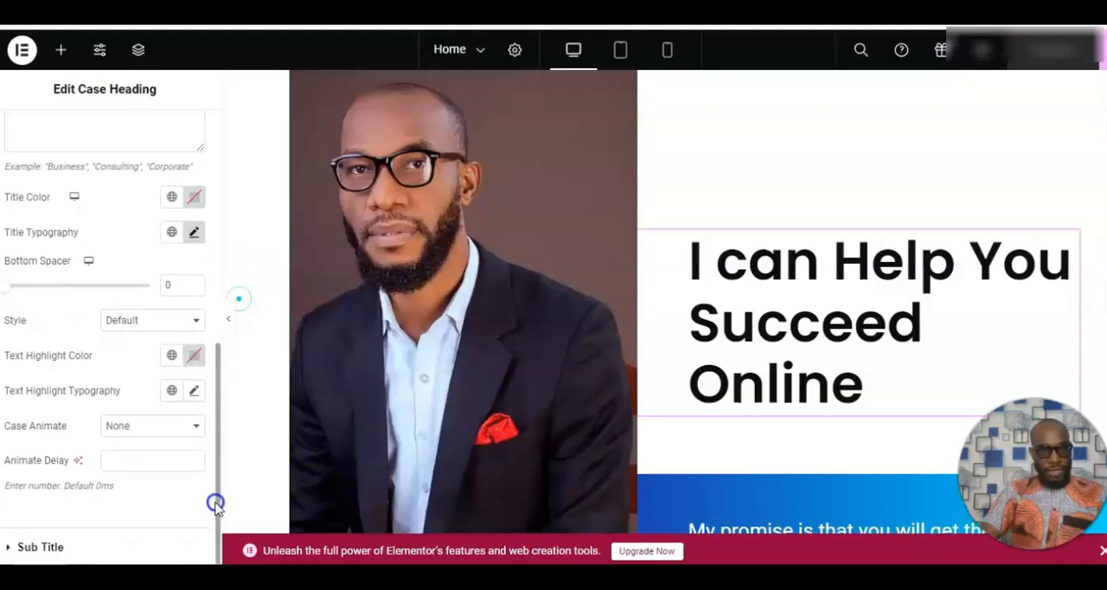
left_click_drag(216, 506, 215, 321)
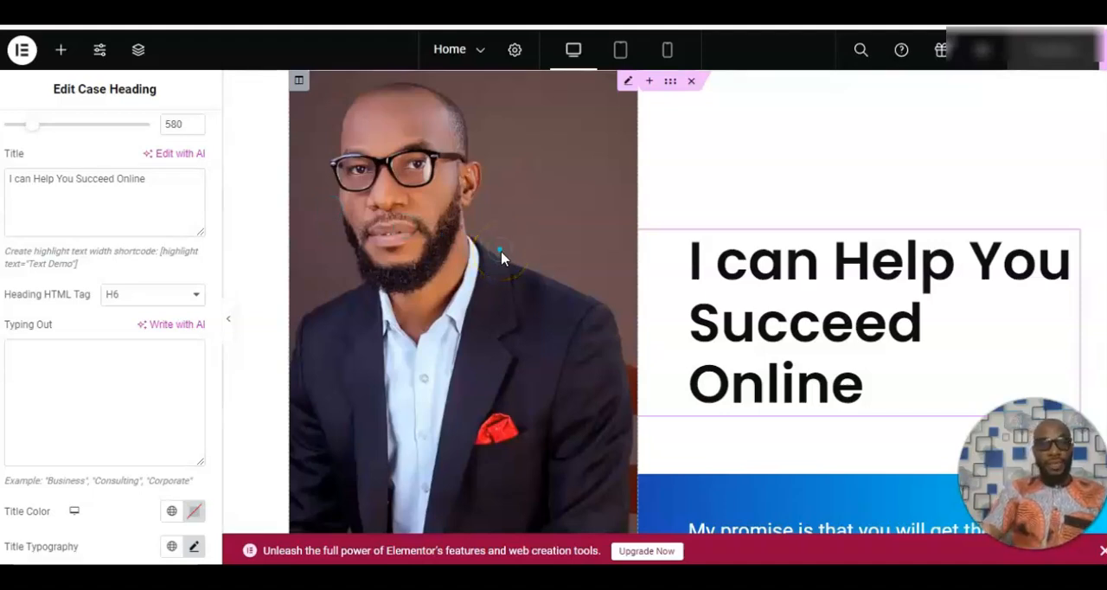
left_click_drag(164, 189, 101, 186)
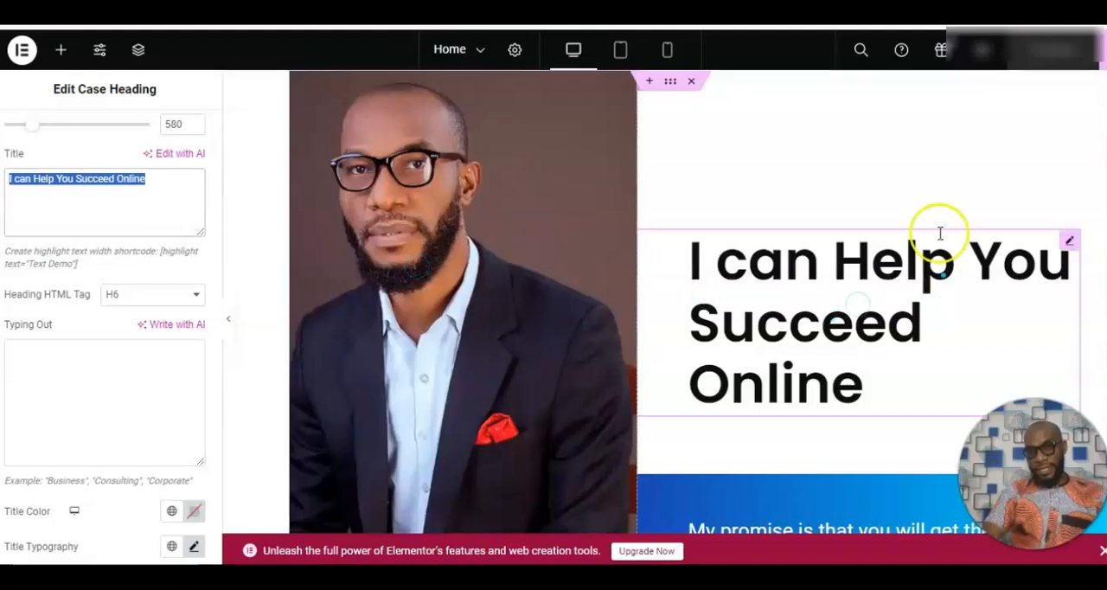
left_click(198, 297)
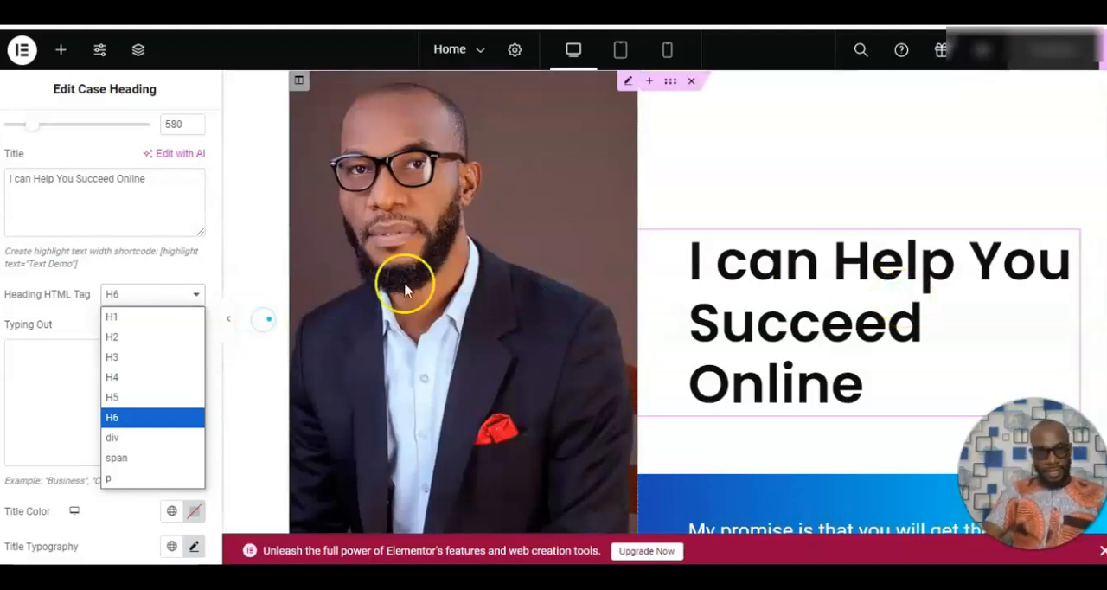
Examine the hero promise text and the "Book a Free Consultation" button's text, link, icon and colour settings.
scroll(961, 128, "down", 5)
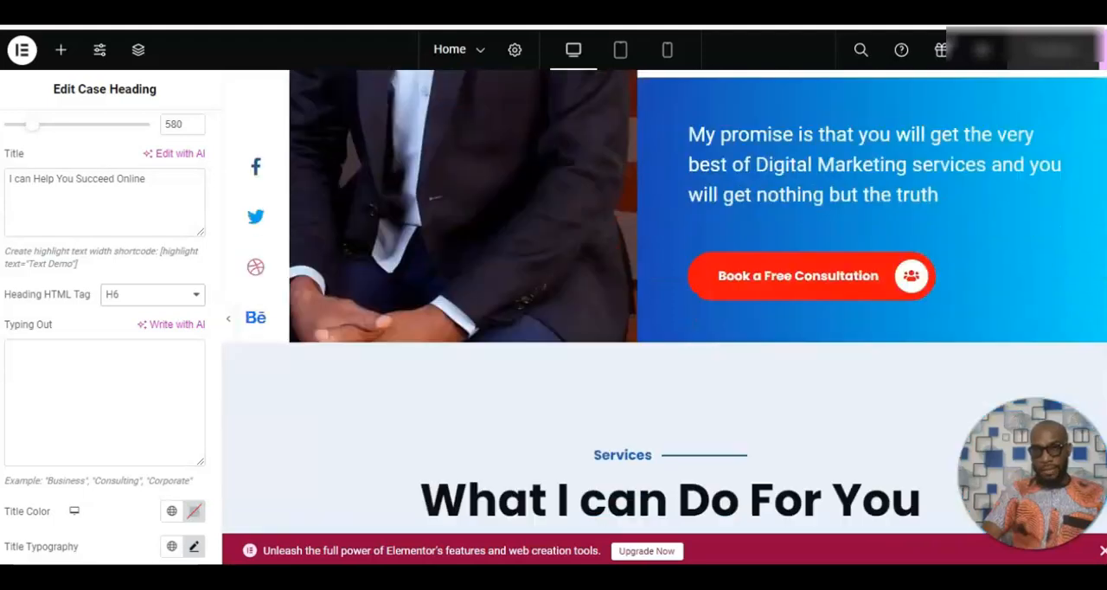
left_click(962, 128)
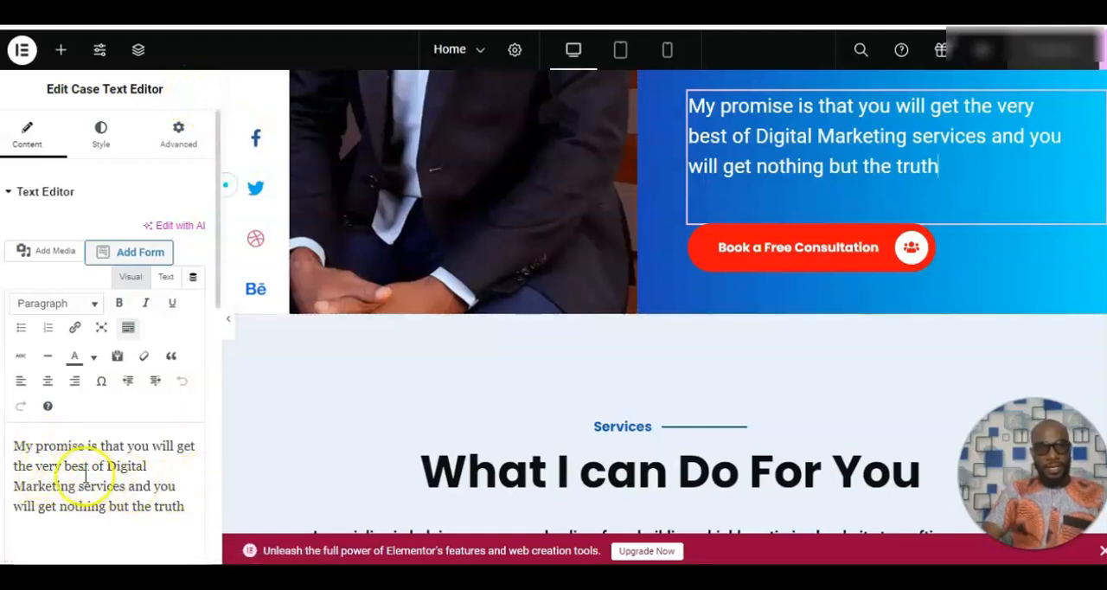
left_click(835, 249)
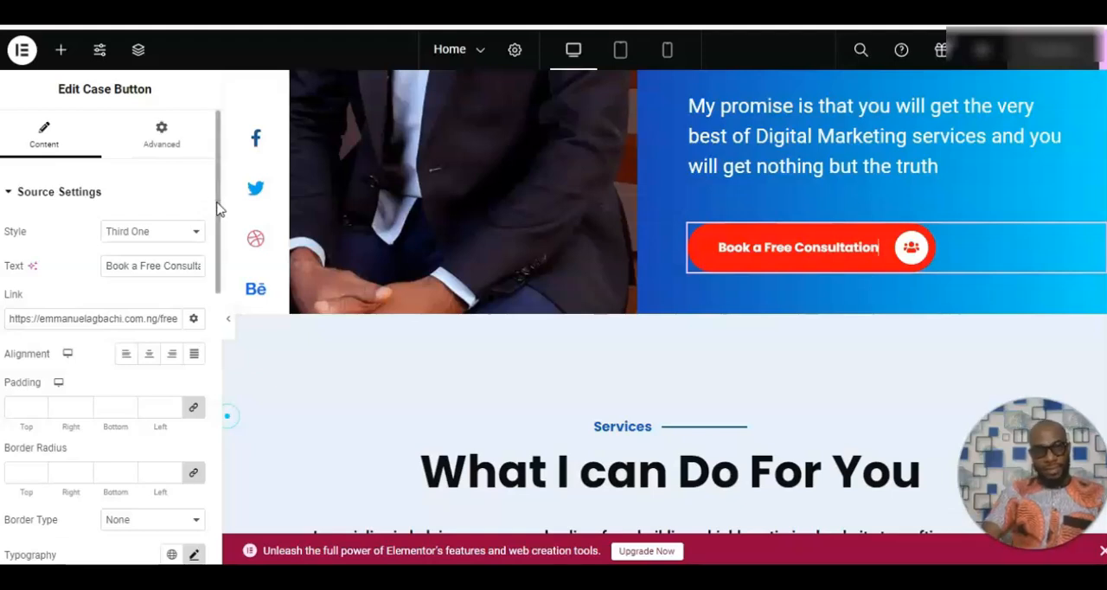
left_click_drag(216, 207, 215, 353)
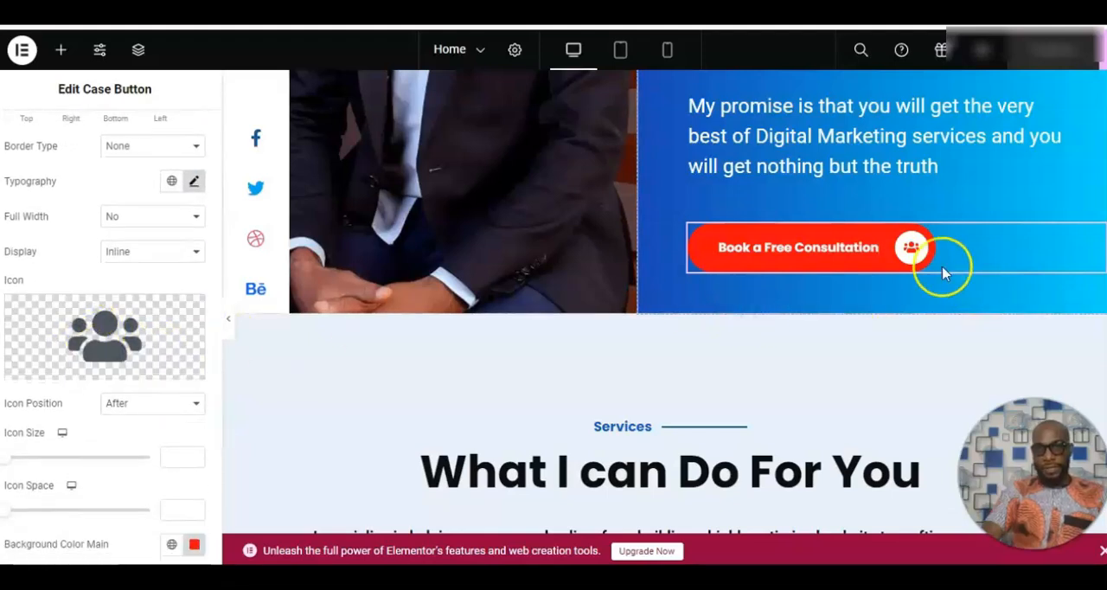
mouse_move(78, 342)
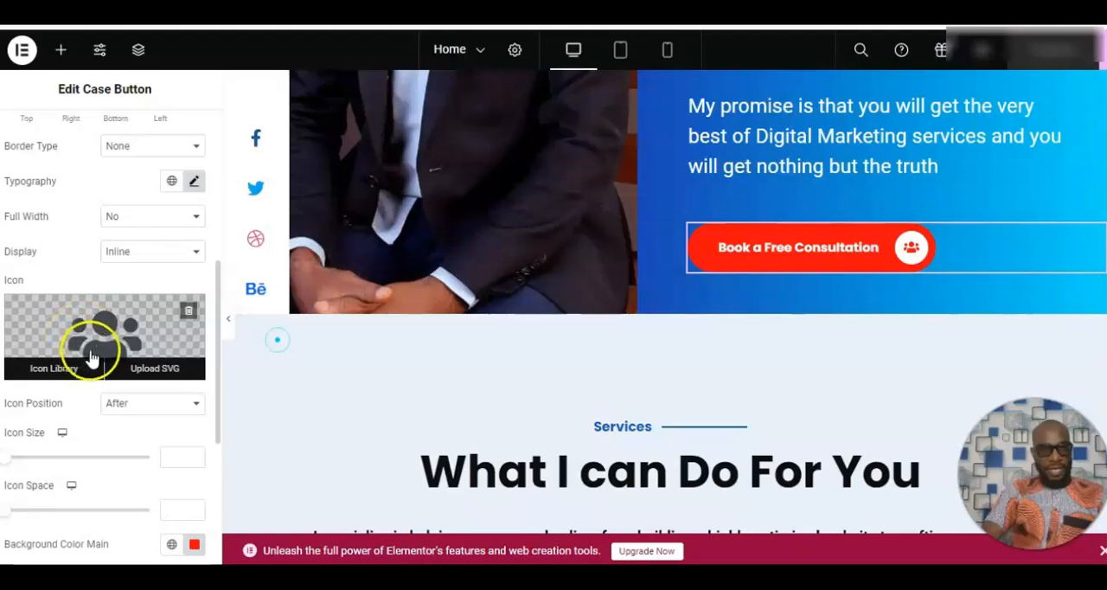
left_click_drag(216, 294, 217, 374)
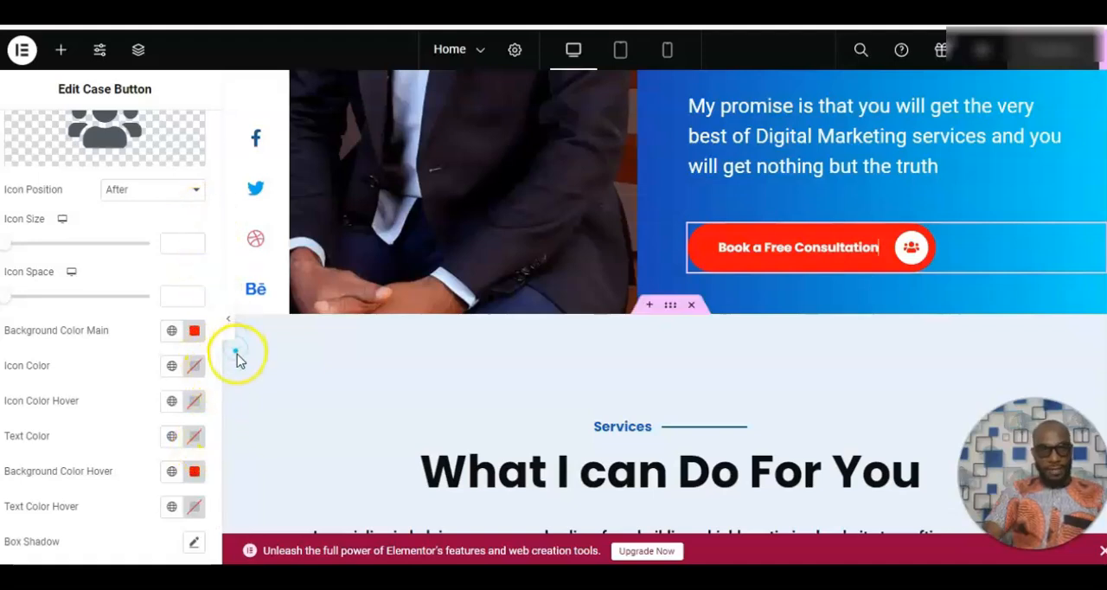
left_click_drag(216, 365, 206, 164)
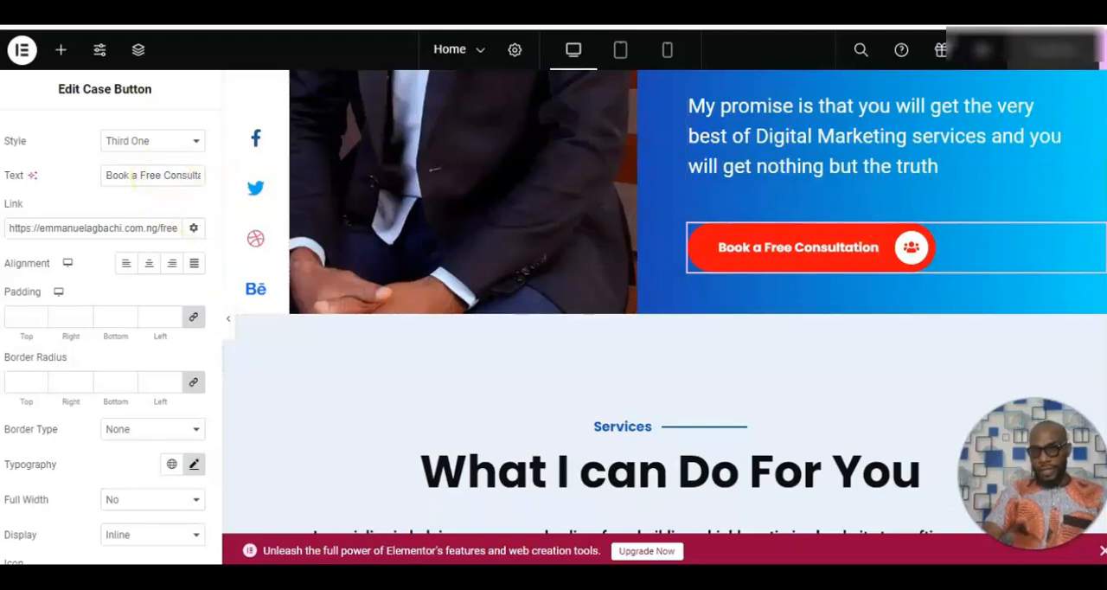
Inspect the content settings of the "What I can Do For You" heading and its introductory paragraph in the Services section.
scroll(664, 303, "down", 3)
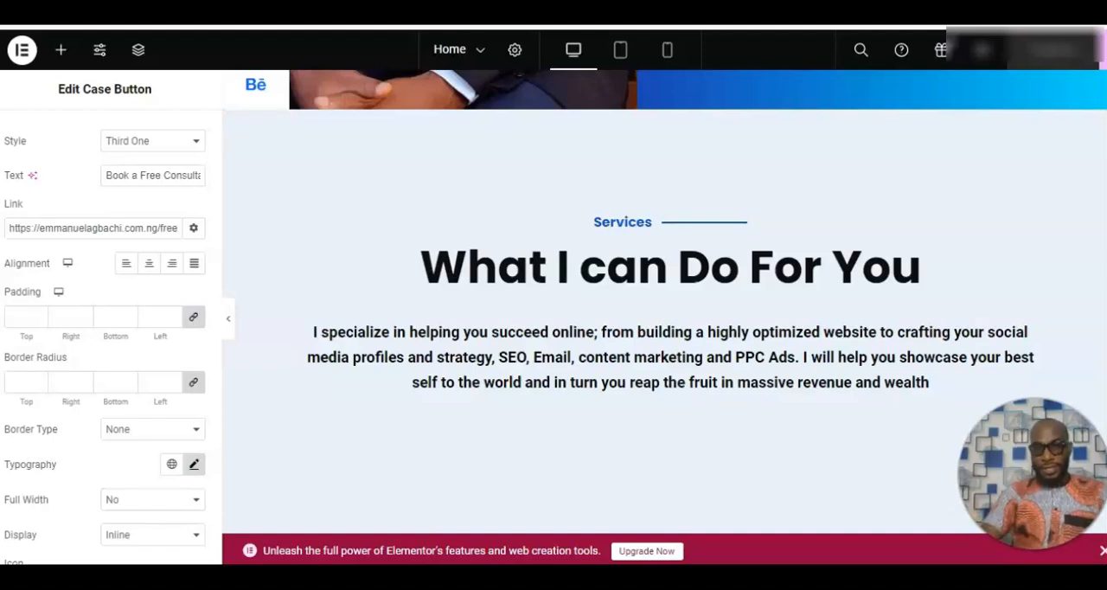
scroll(622, 254, "down", 1)
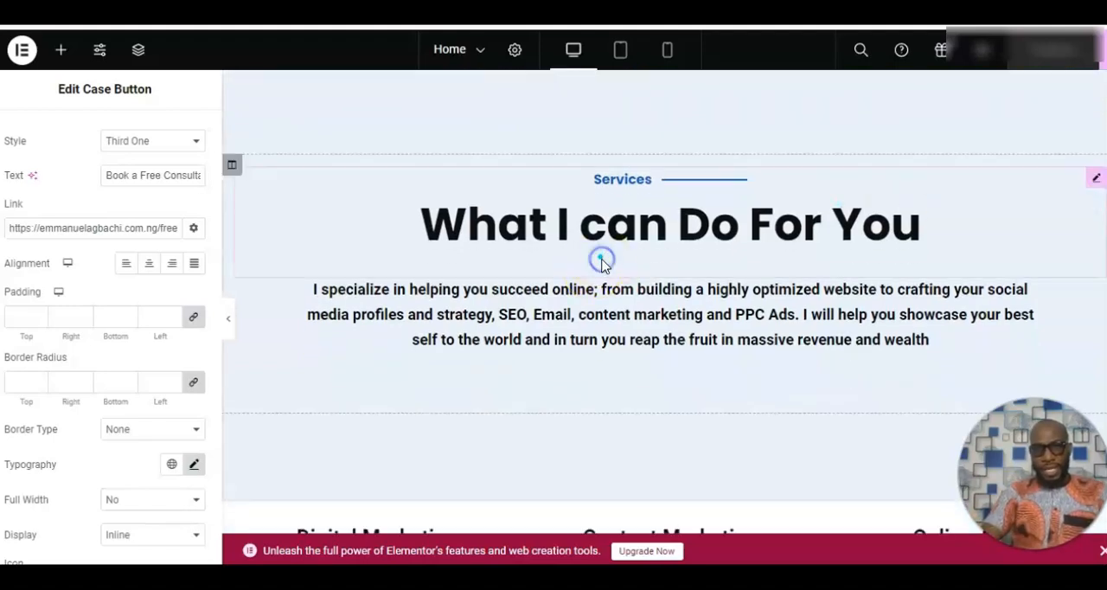
left_click(601, 260)
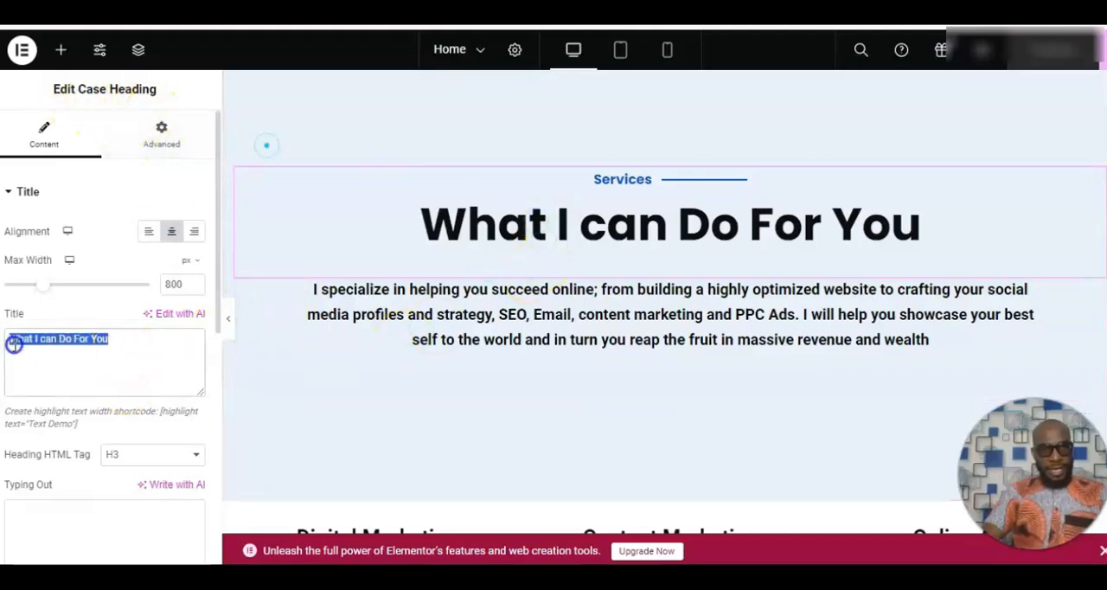
left_click(418, 315)
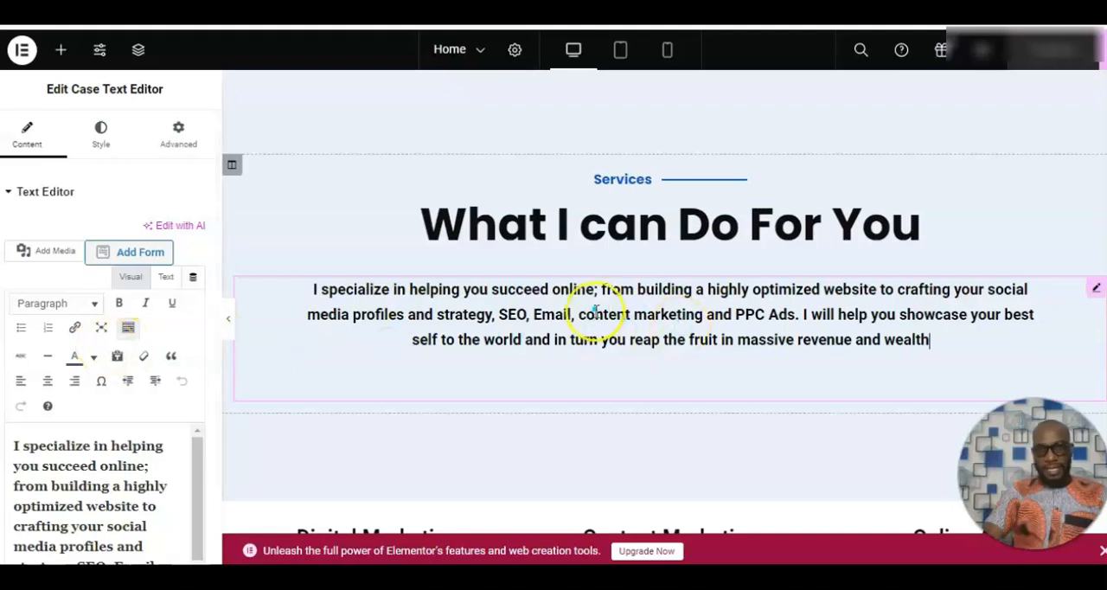
left_click(950, 279)
Inspect the Digital Marketing service column's title, description and icon, including the title's style settings.
scroll(664, 312, "down", 3)
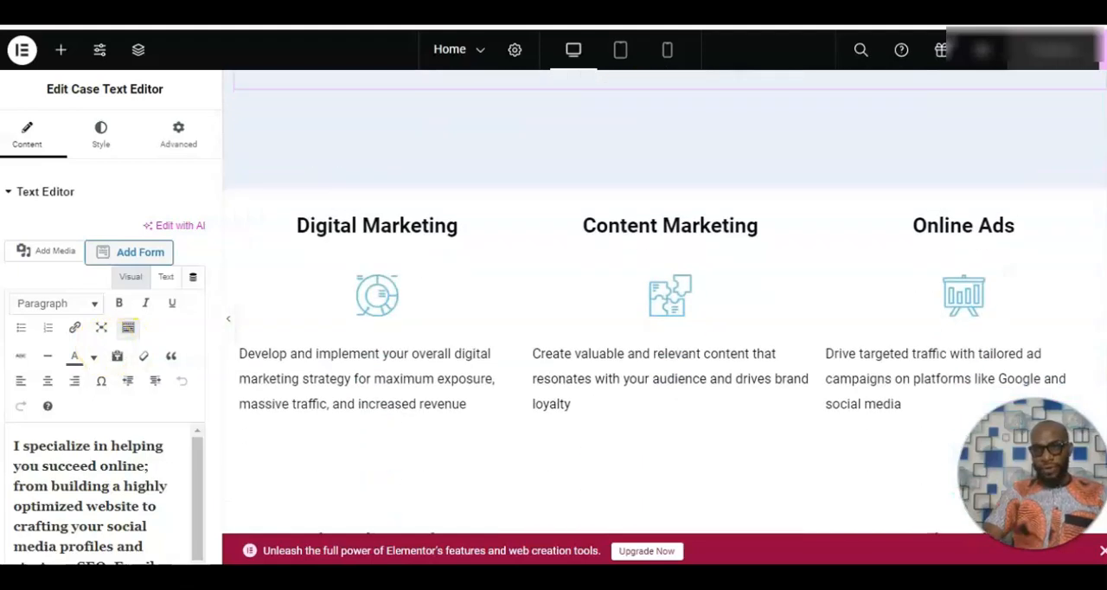
left_click(396, 238)
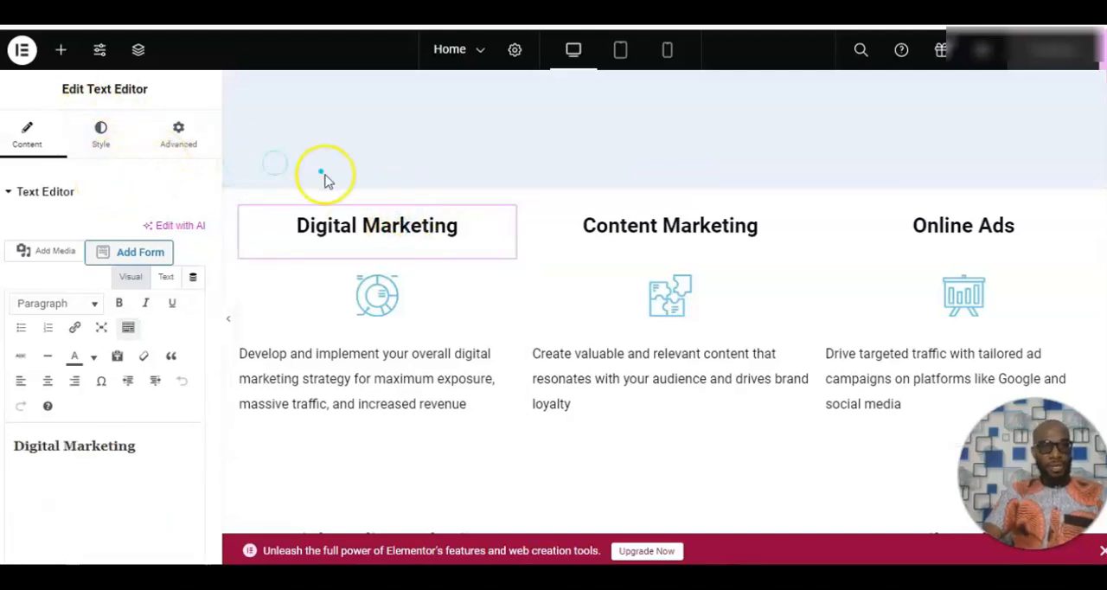
left_click(323, 352)
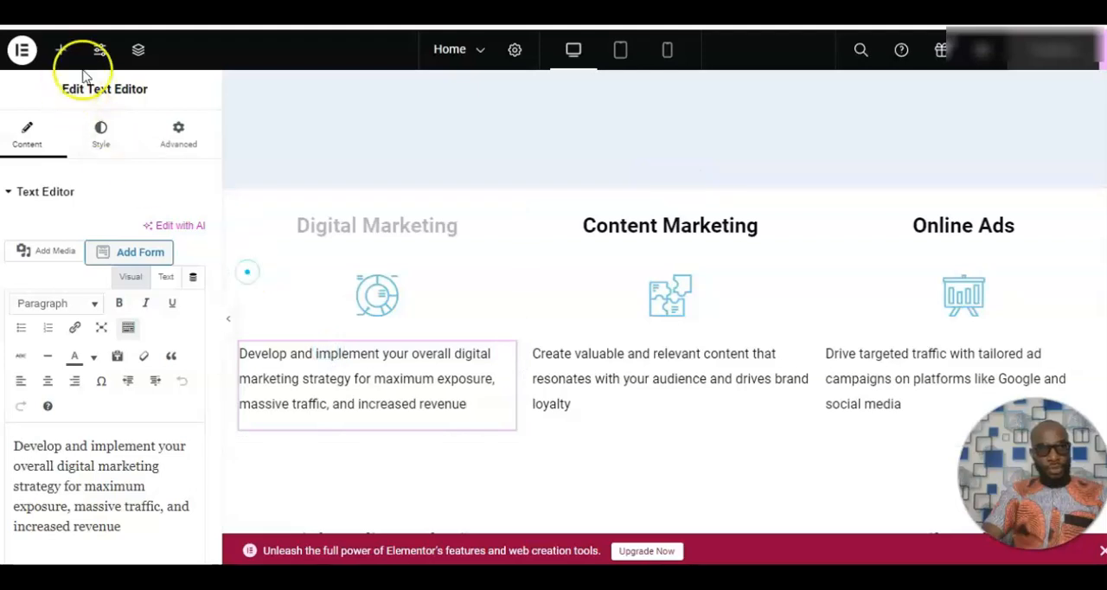
left_click(413, 290)
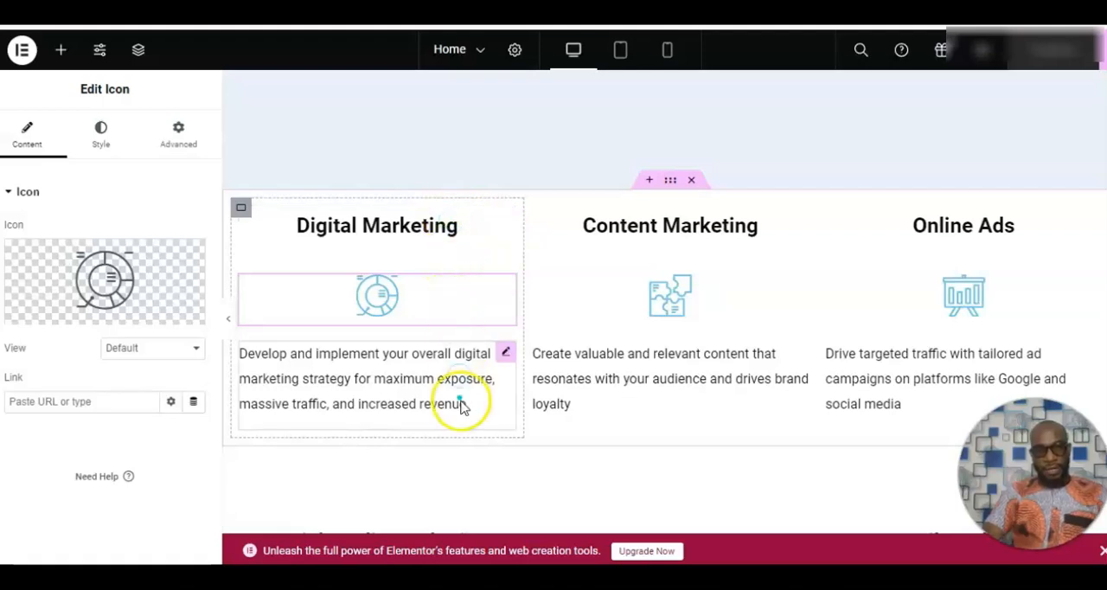
left_click(474, 243)
left_click(104, 138)
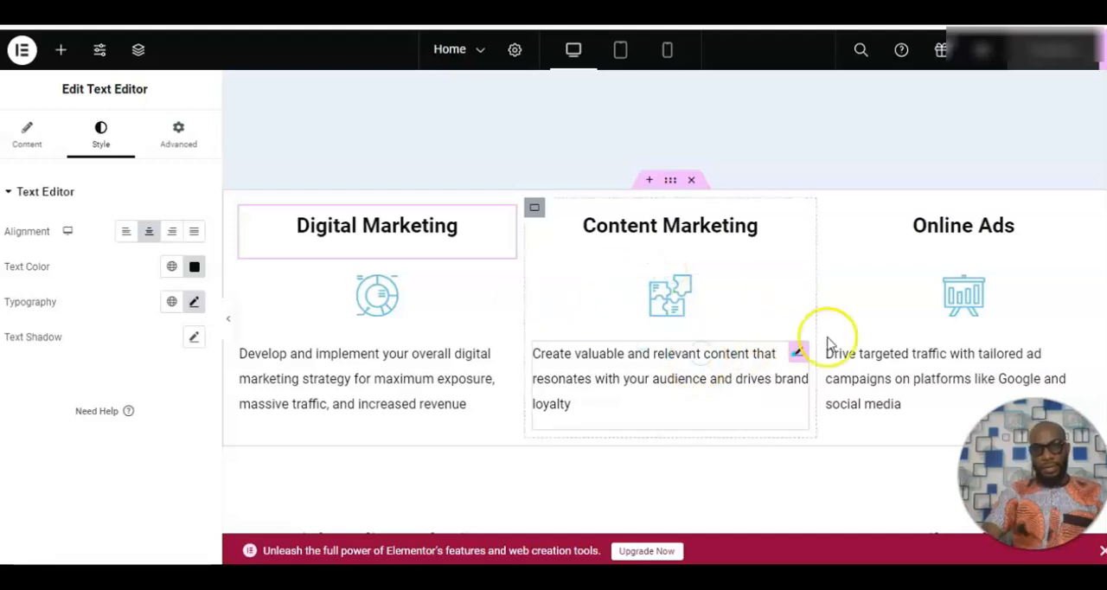
Examine the client testimonial section's layout and background style, plus the settings of its group photo.
scroll(664, 303, "down", 8)
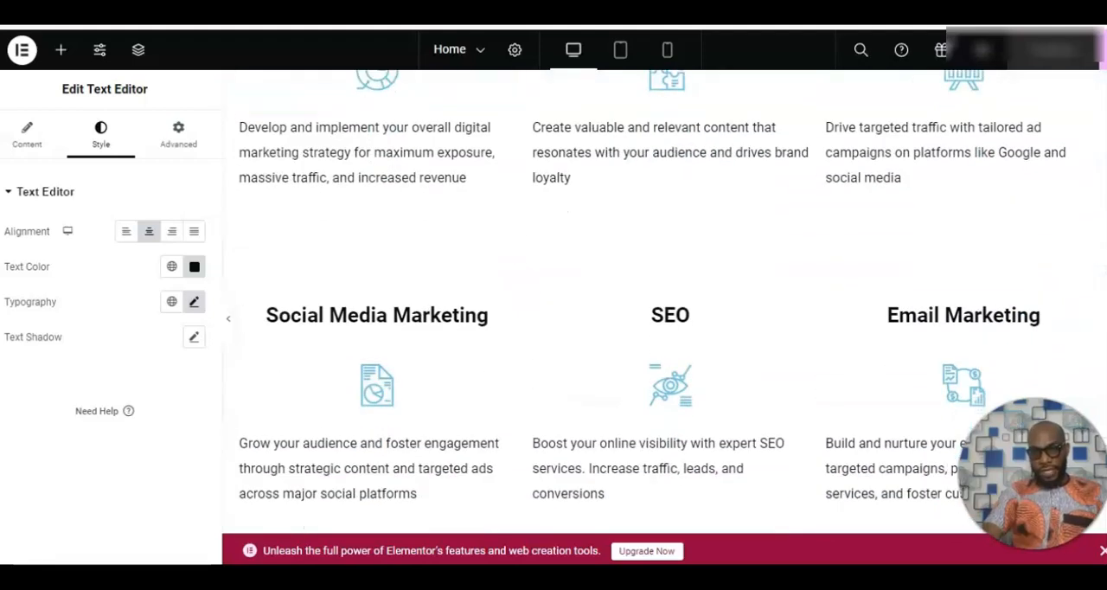
scroll(664, 302, "down", 1)
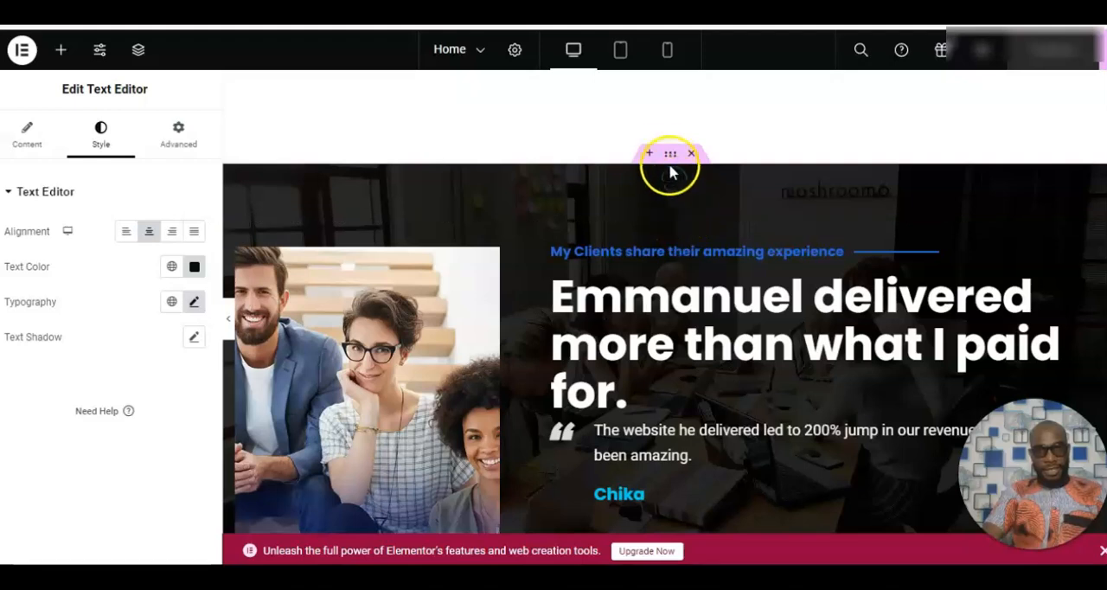
left_click(668, 156)
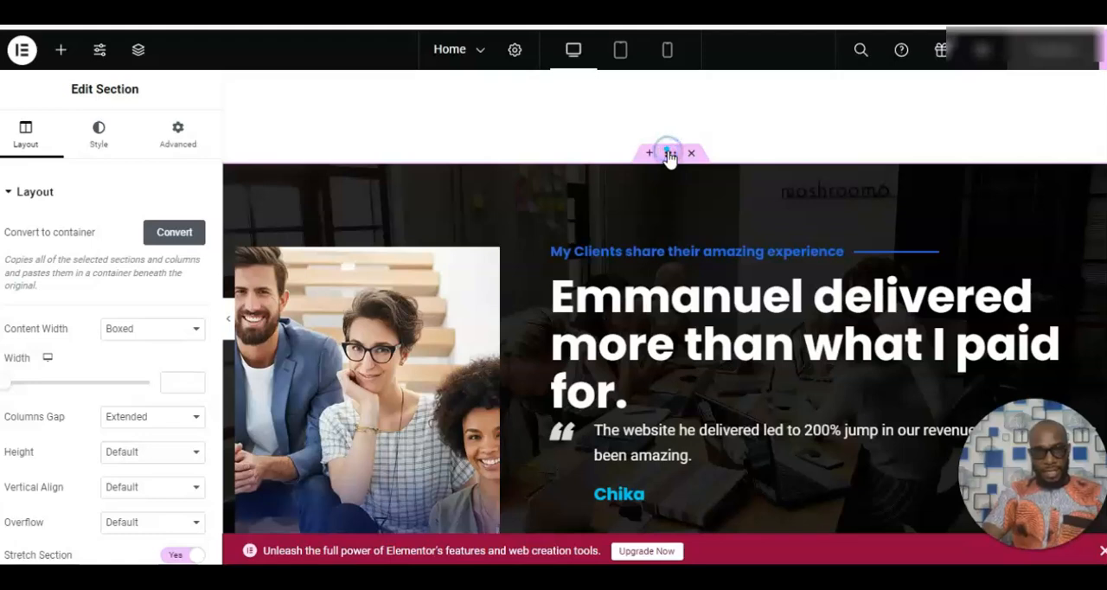
left_click(96, 149)
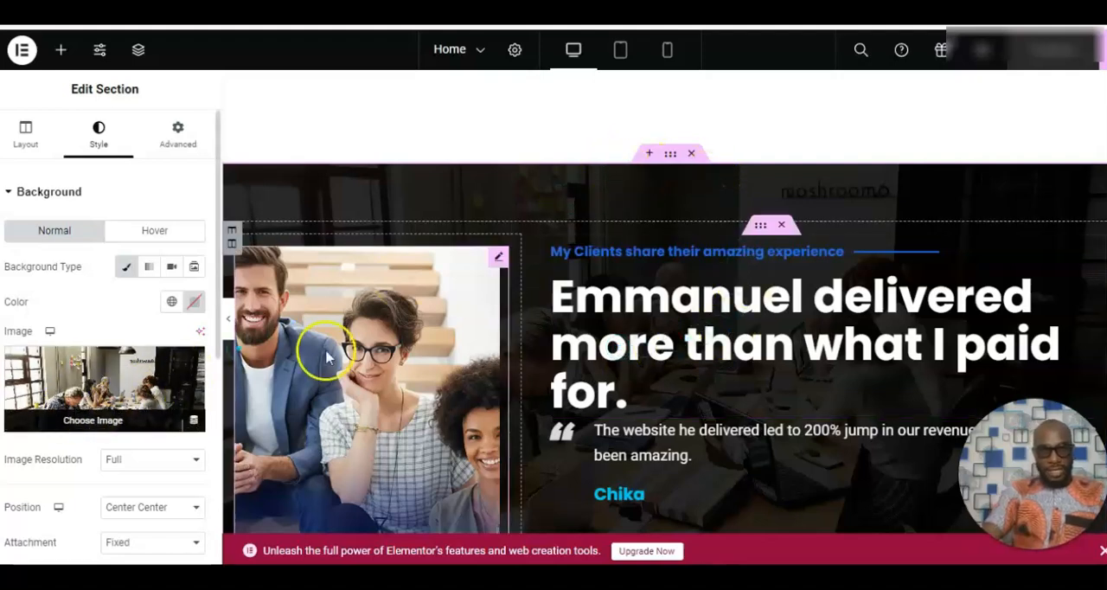
left_click(385, 344)
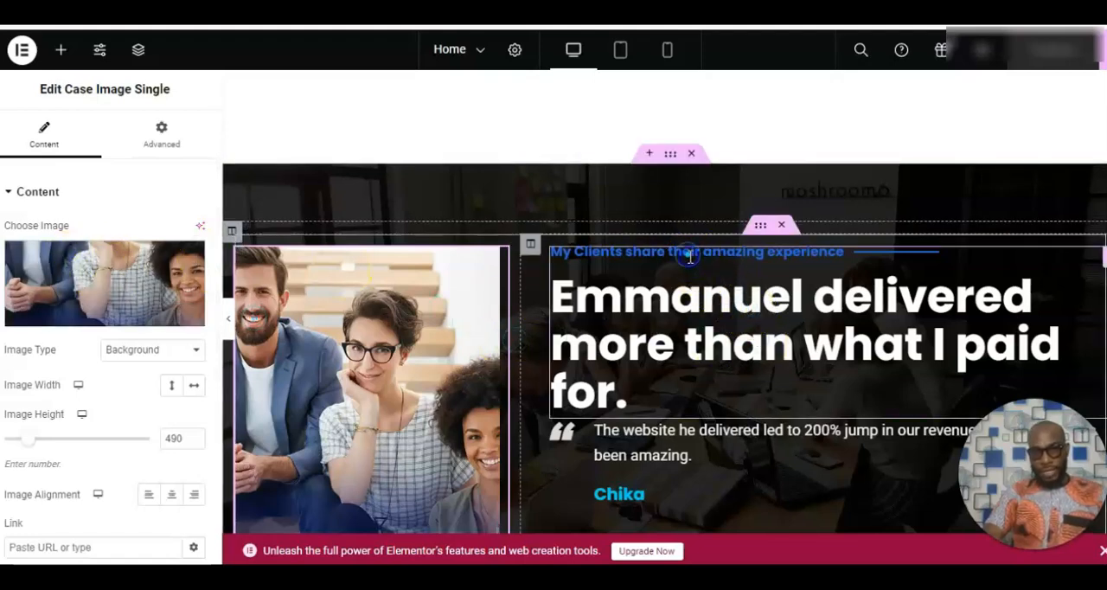
Inspect the testimonial section heading's title text, HTML tag, colour, typography, spacing, style and animation settings.
left_click(709, 317)
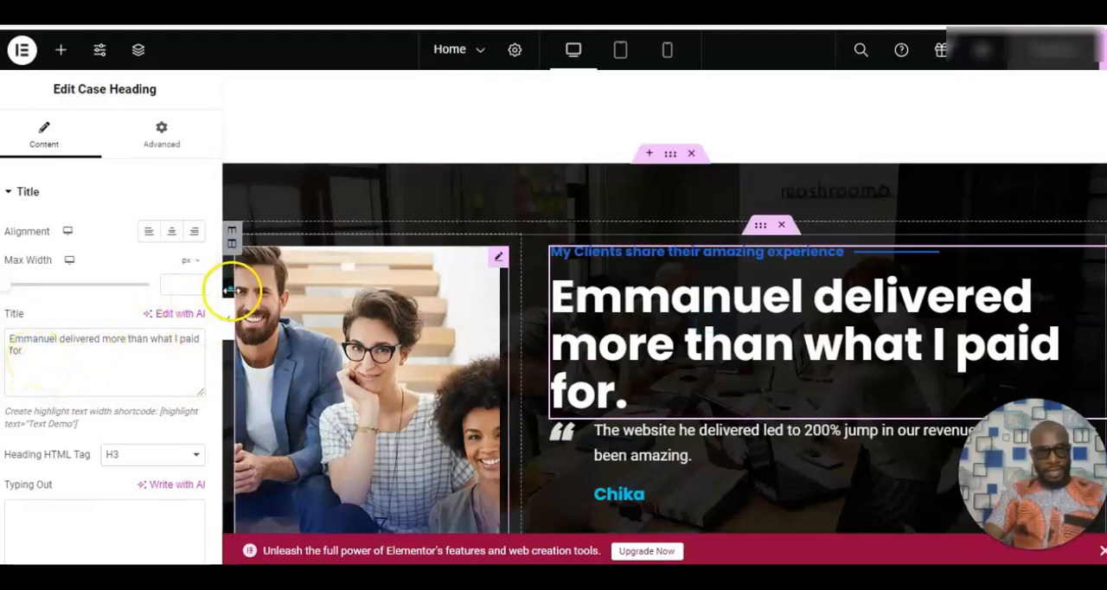
scroll(216, 316, "down", 1)
left_click_drag(216, 315, 220, 498)
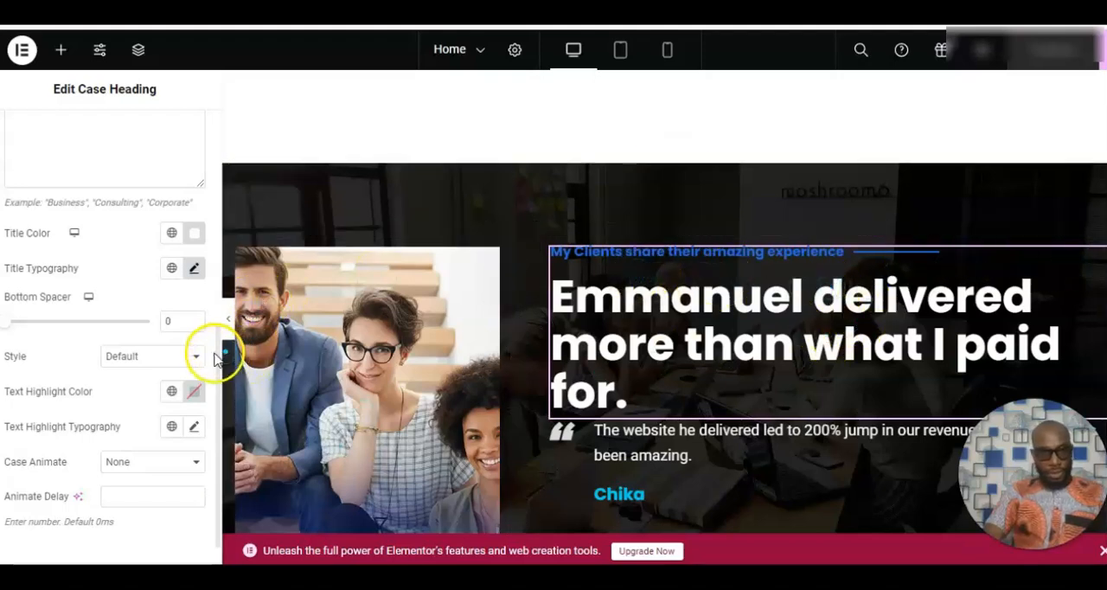
scroll(216, 359, "down", 1)
left_click_drag(217, 358, 187, 185)
scroll(179, 155, "up", 2)
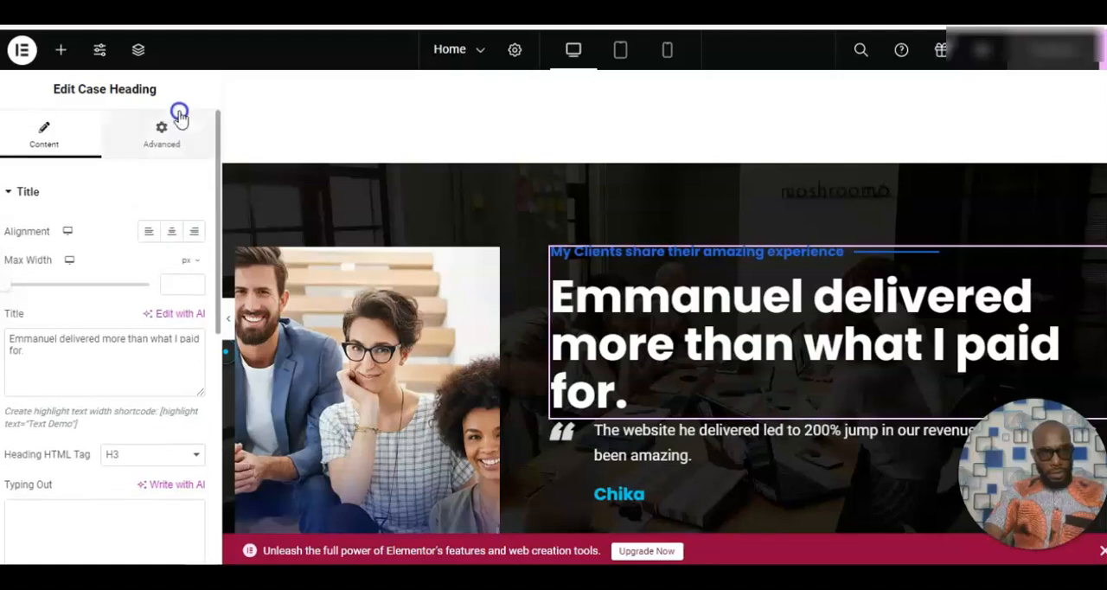
scroll(180, 168, "down", 3)
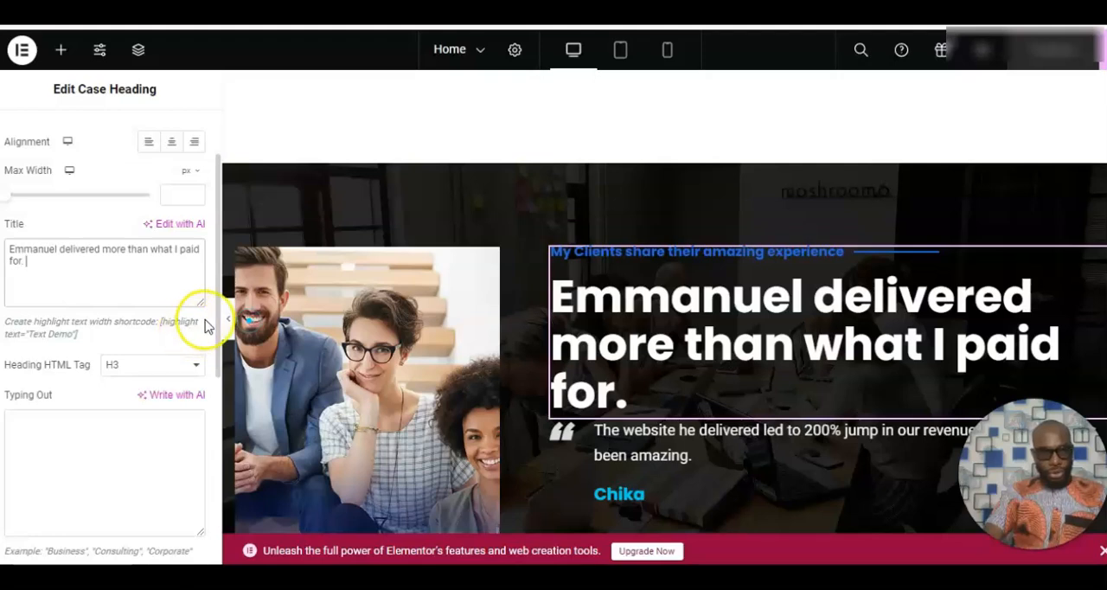
scroll(221, 331, "down", 1)
left_click_drag(222, 331, 207, 517)
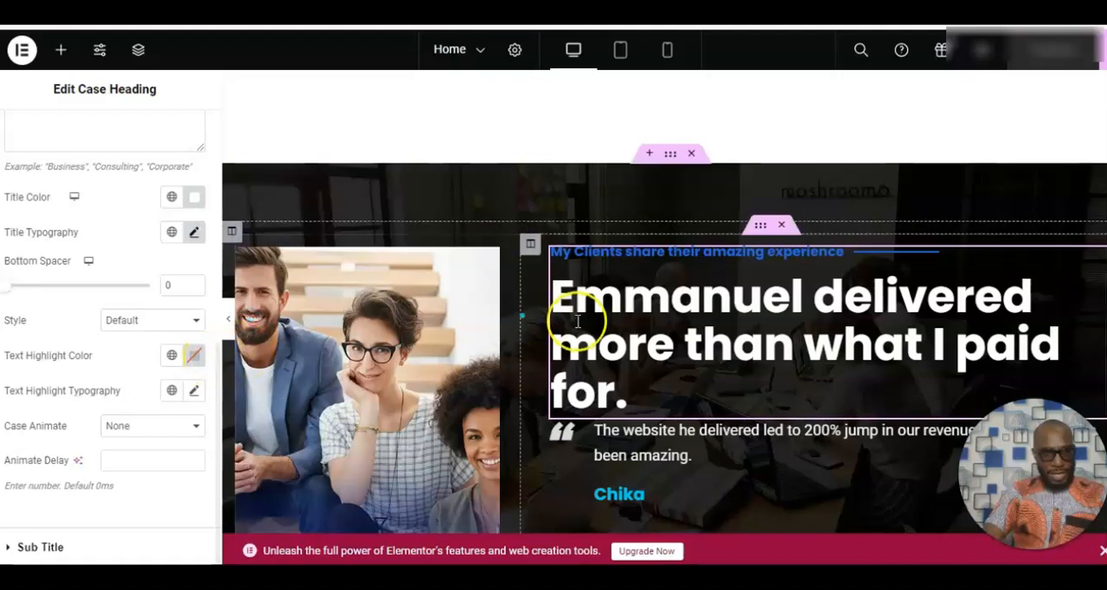
Examine the testimonial carousel's first two items, including the image, logo, title, position and description of each.
left_click(752, 439)
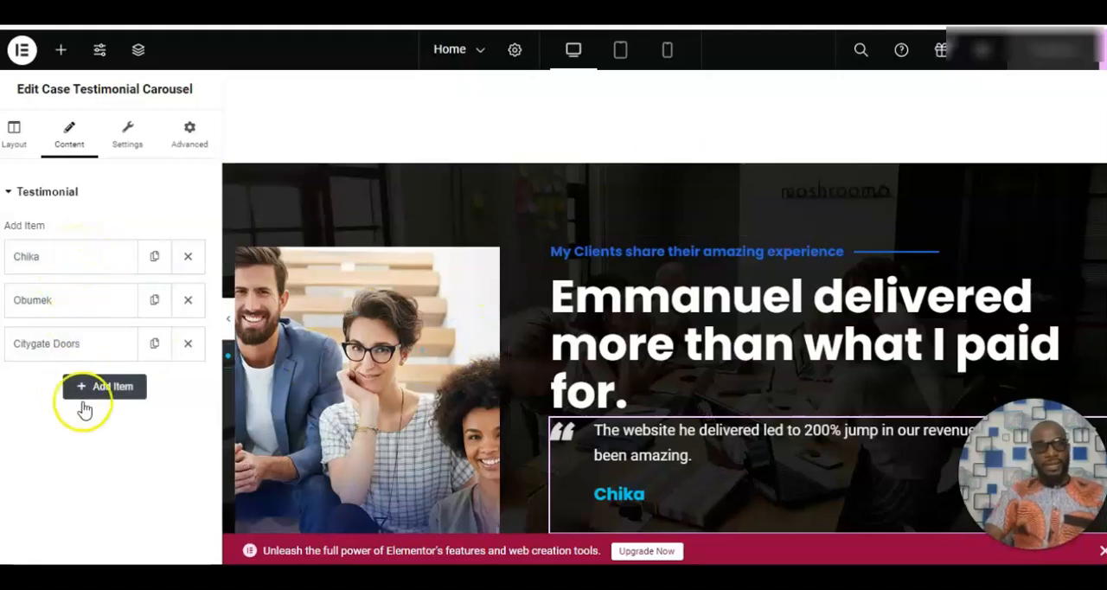
left_click(71, 258)
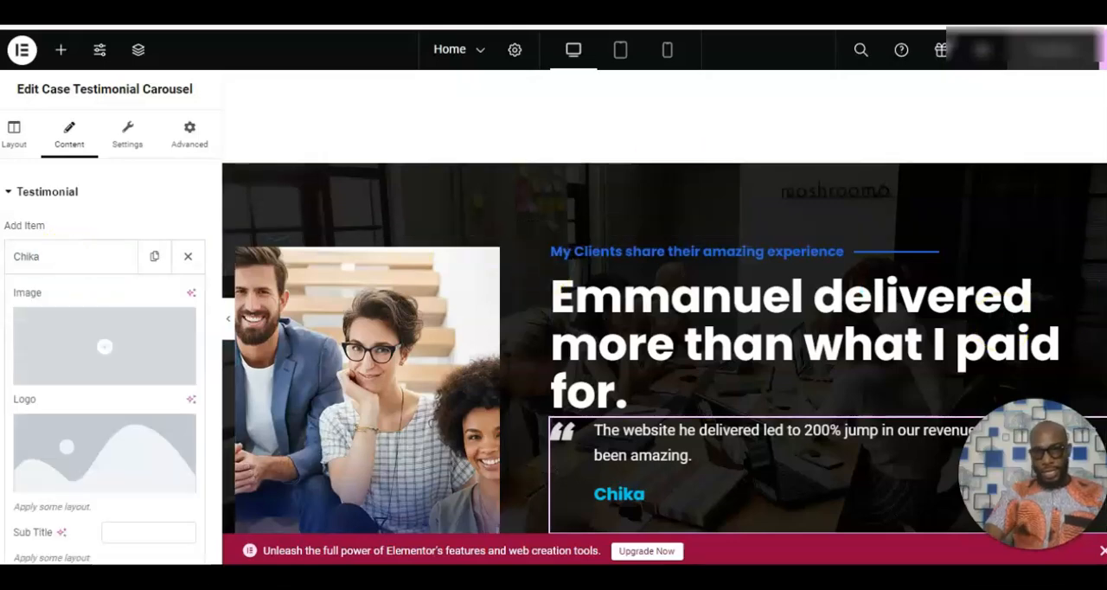
scroll(664, 346, "down", 4)
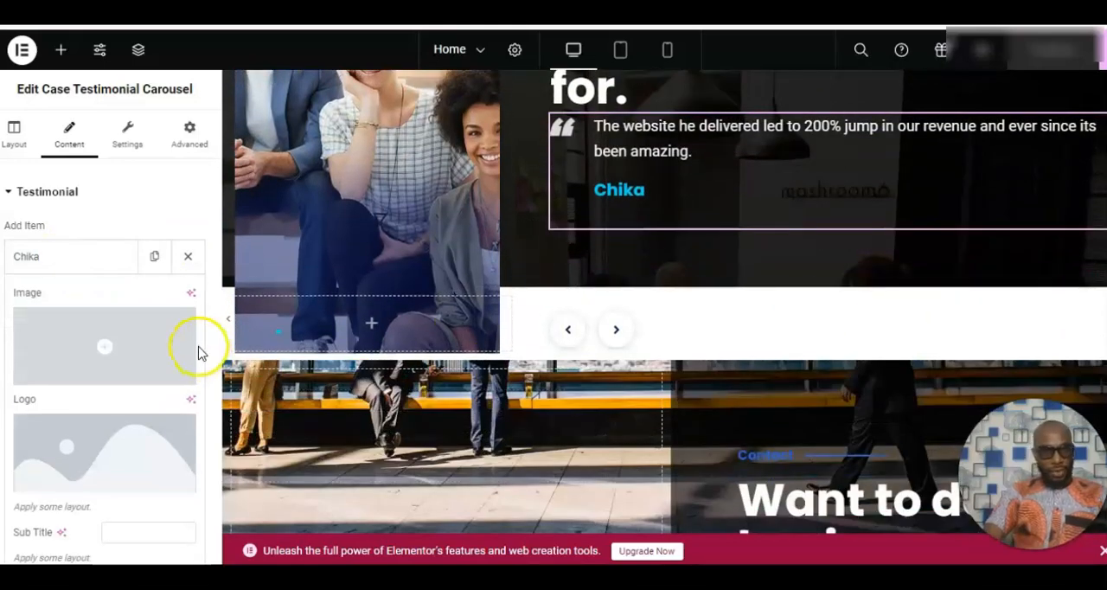
left_click(176, 222)
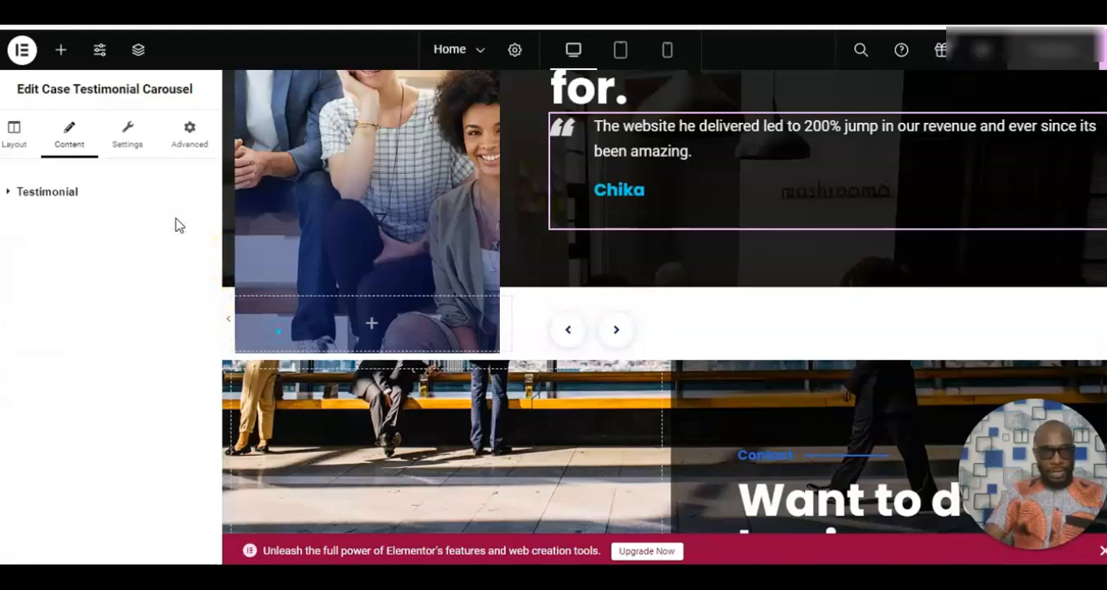
left_click(84, 196)
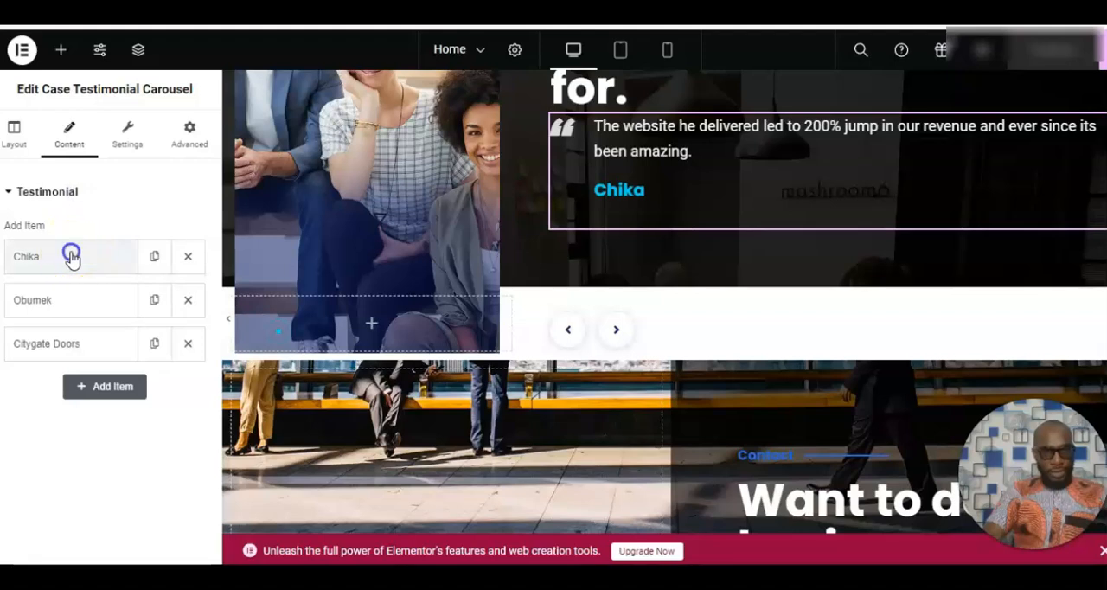
left_click(72, 256)
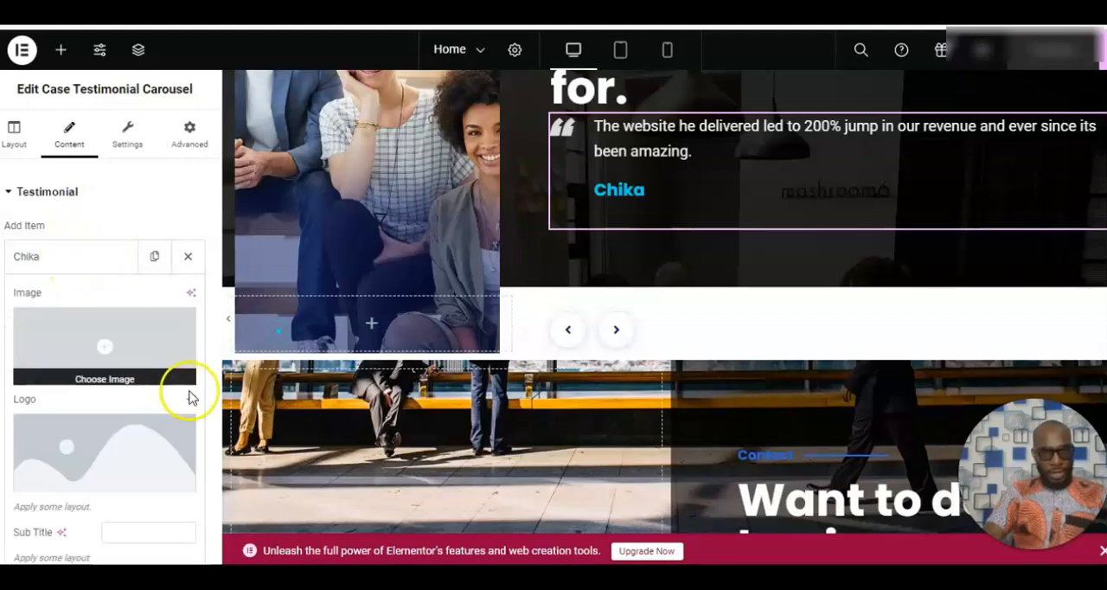
scroll(203, 397, "down", 2)
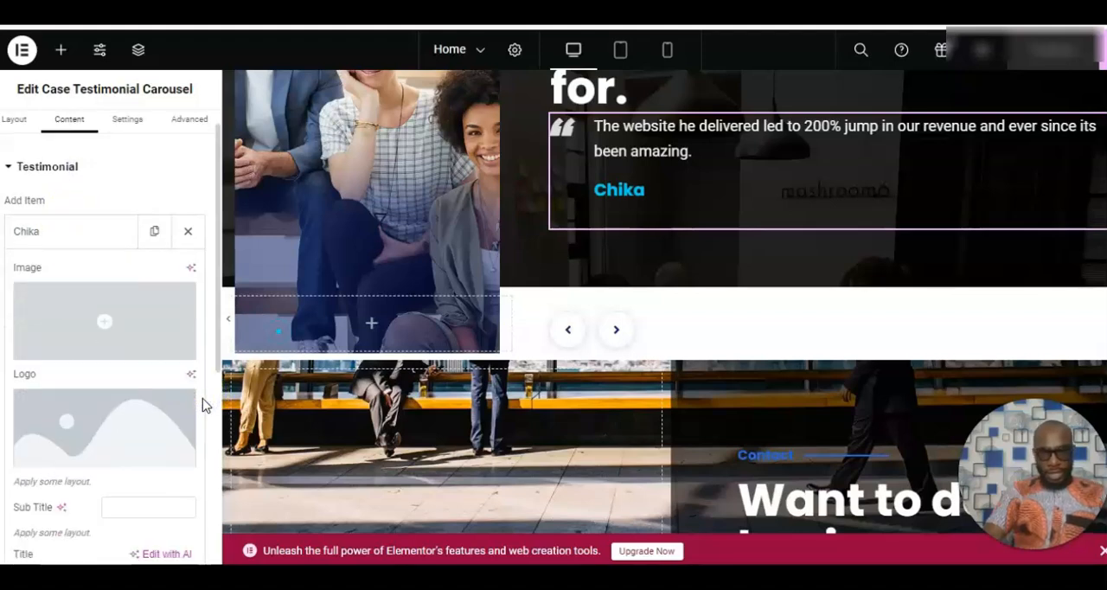
scroll(202, 398, "down", 3)
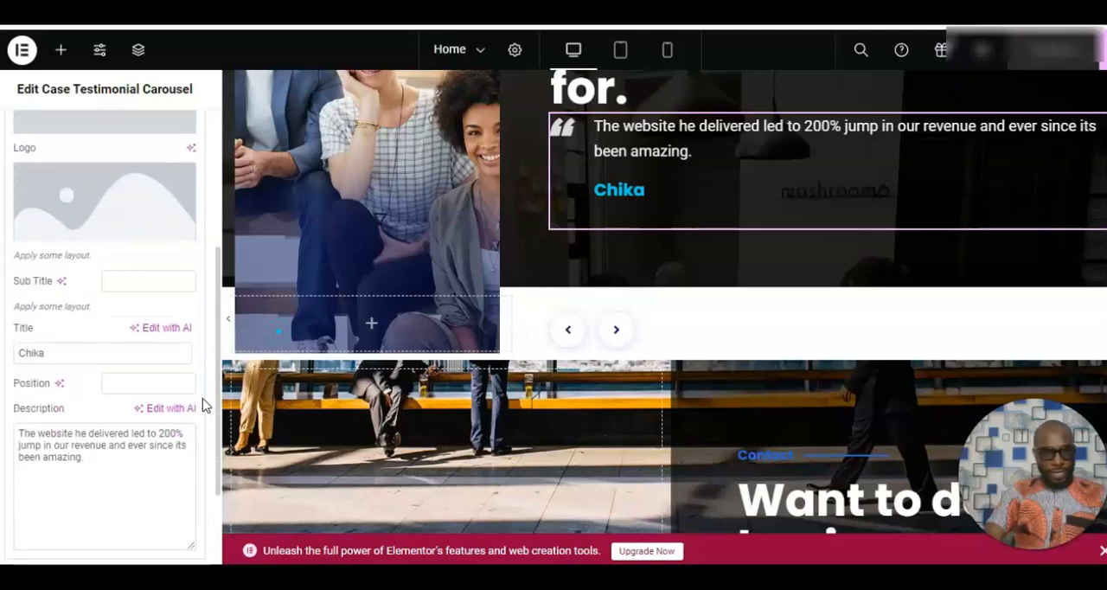
left_click(46, 352)
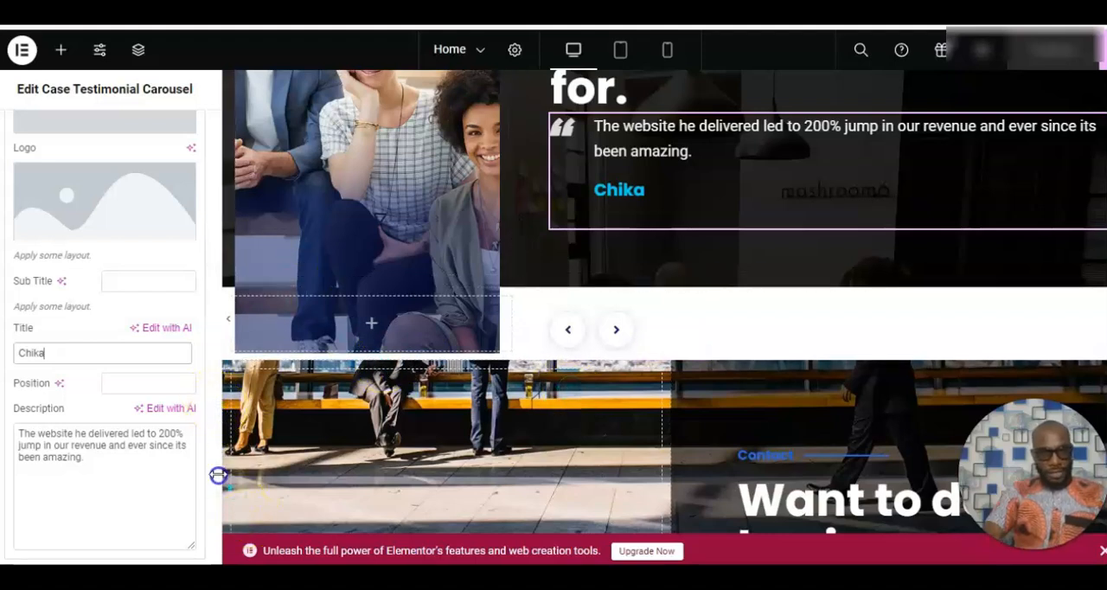
left_click_drag(217, 472, 211, 551)
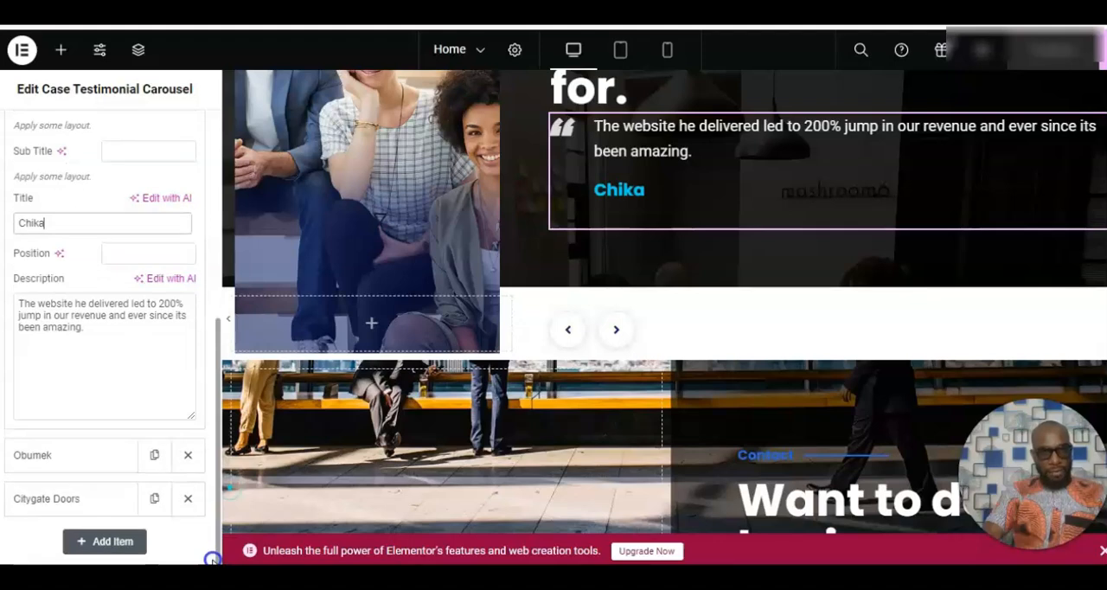
left_click(71, 463)
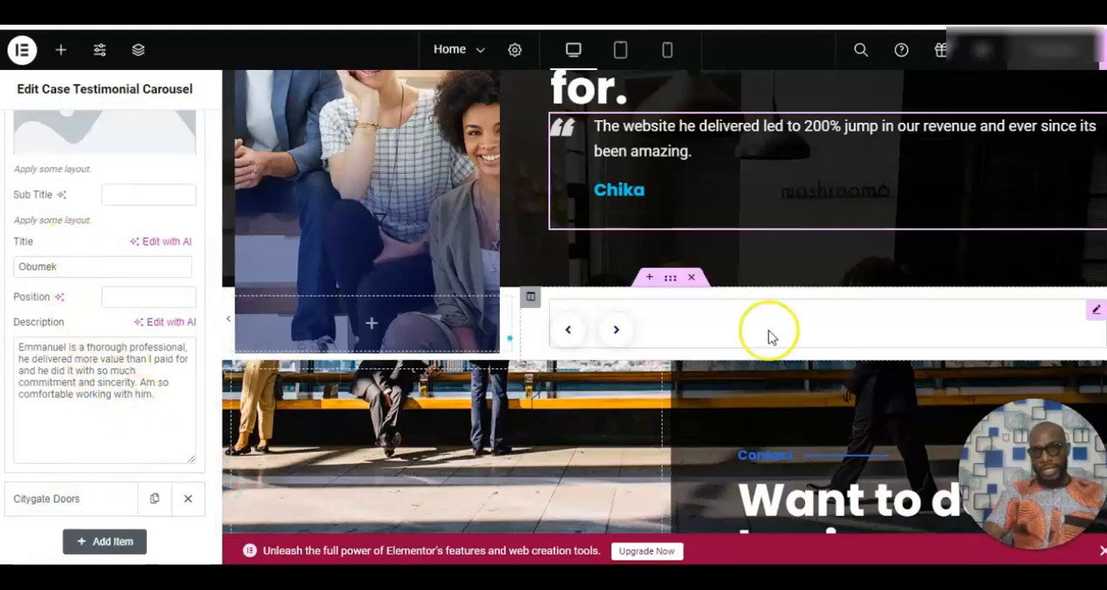
Inspect the "Want to do business with me?" heading's title settings and its "Contact" subtitle settings.
scroll(445, 474, "down", 5)
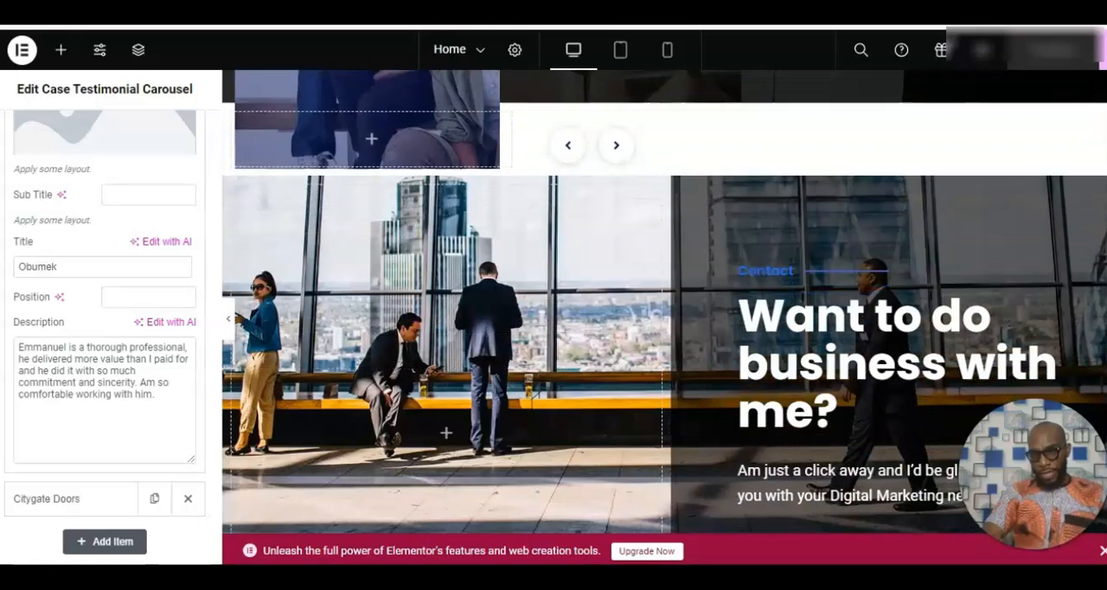
scroll(445, 475, "up", 3)
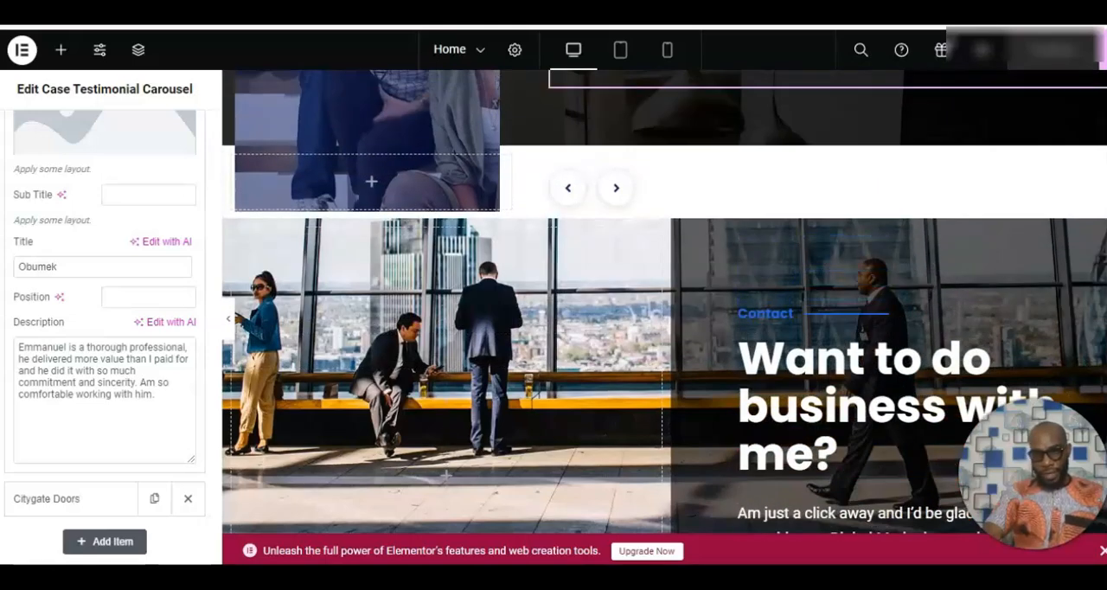
left_click(872, 391)
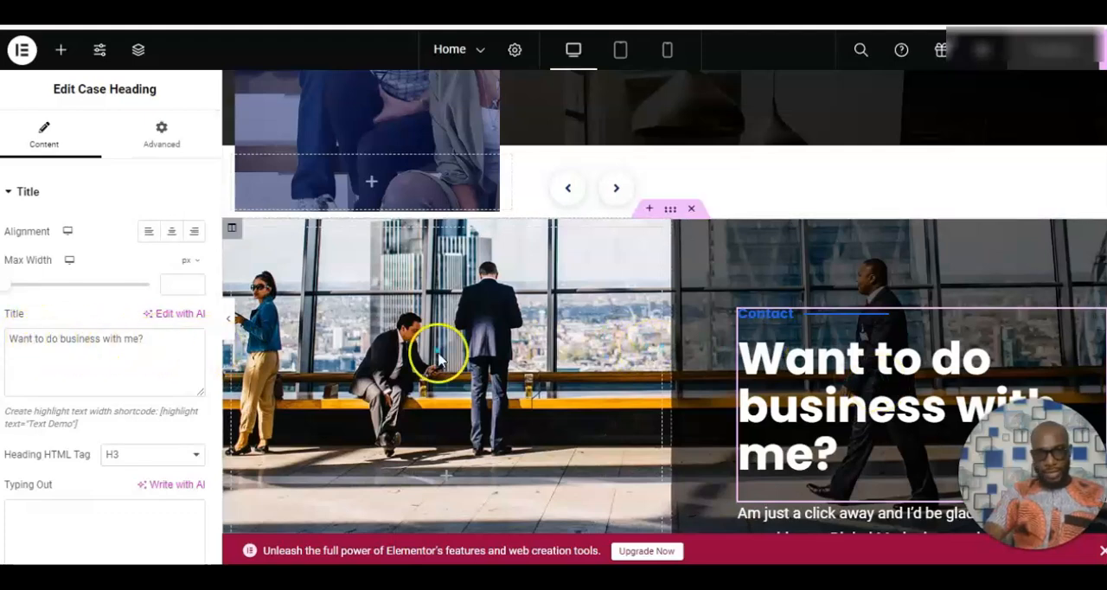
left_click_drag(219, 315, 215, 374)
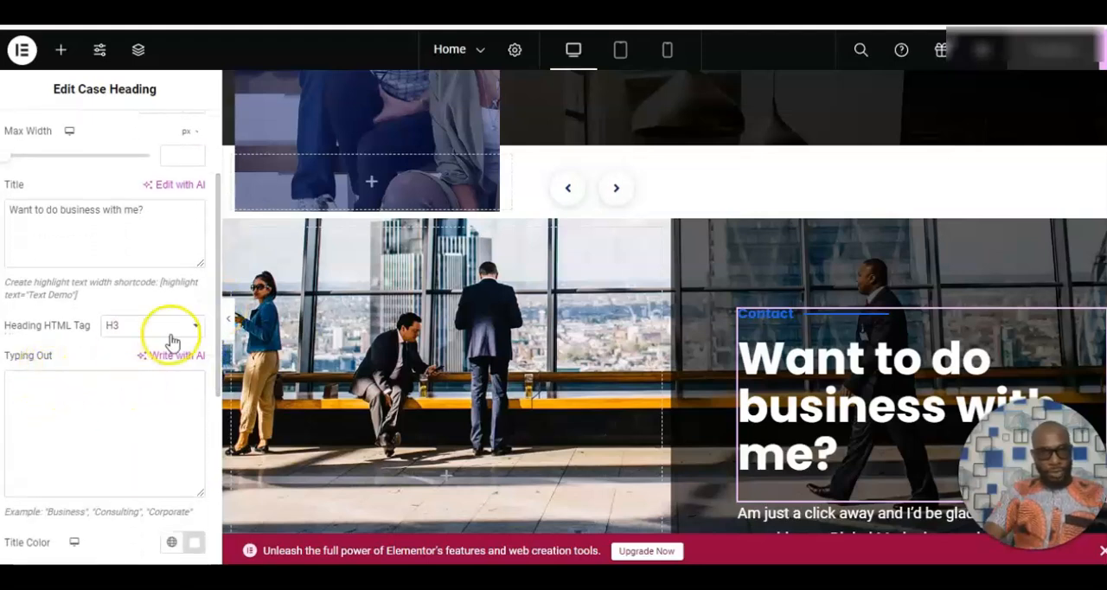
left_click_drag(217, 326, 201, 471)
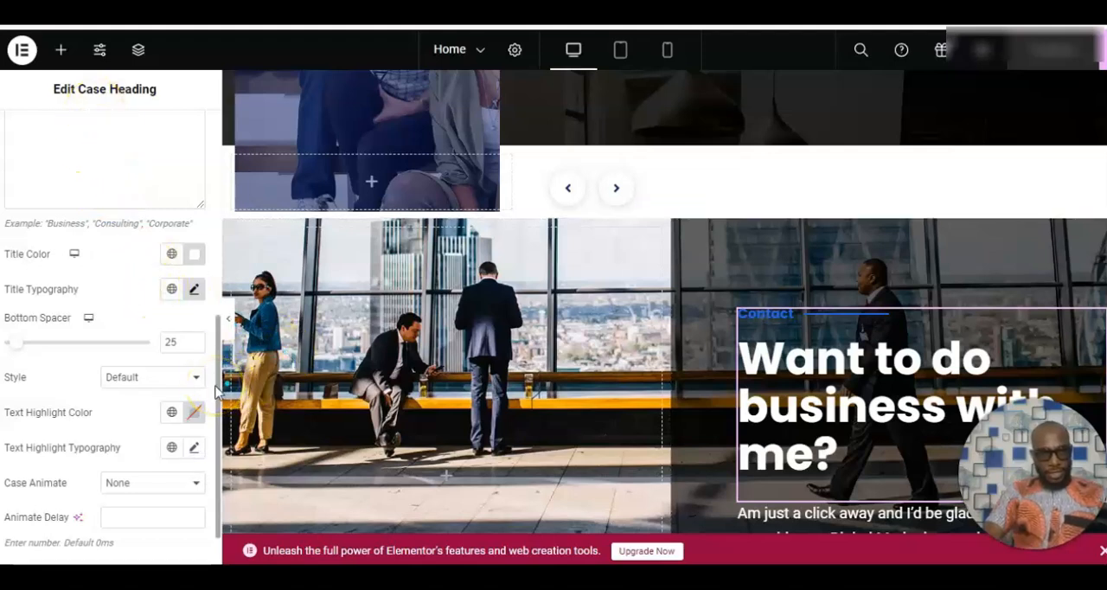
scroll(218, 393, "down", 1)
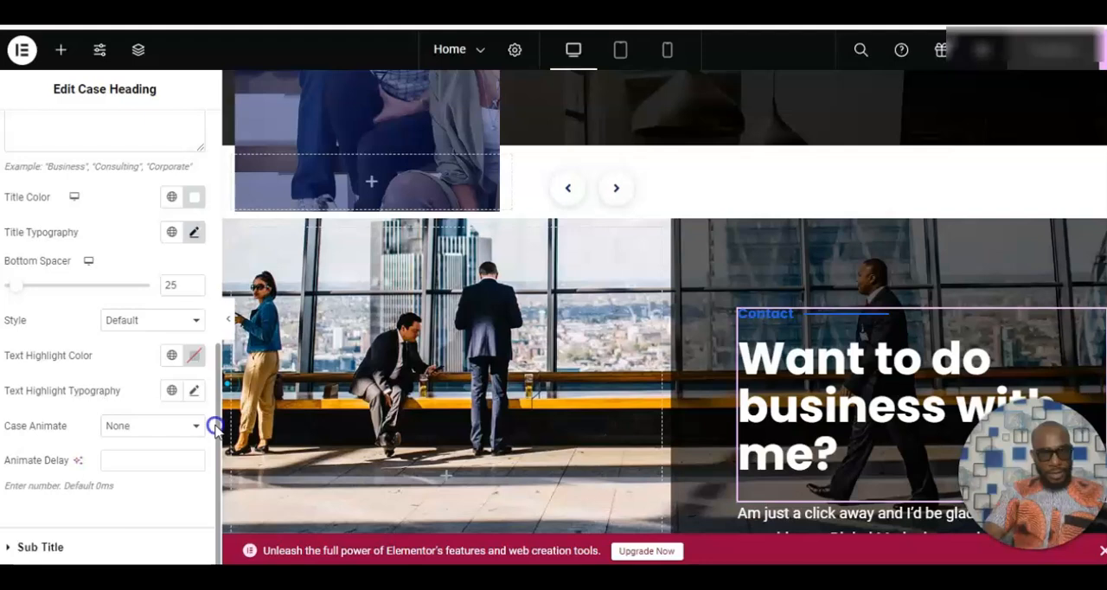
left_click(8, 548)
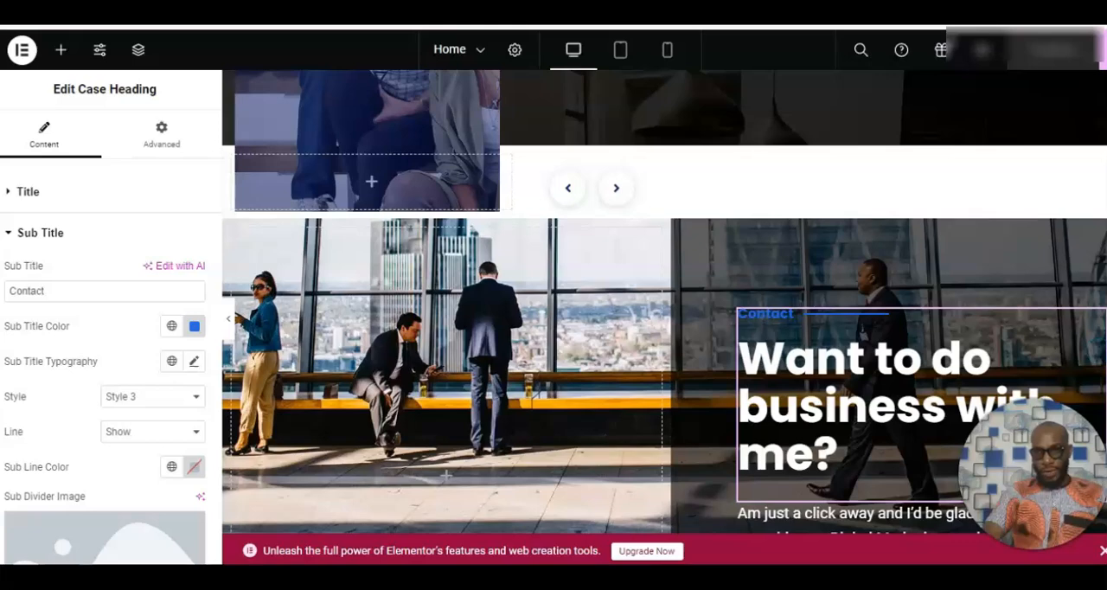
Return to the testimonial section heading and examine the settings of its "My Clients share their amazing experience" subtitle.
scroll(664, 294, "up", 3)
scroll(664, 294, "up", 5)
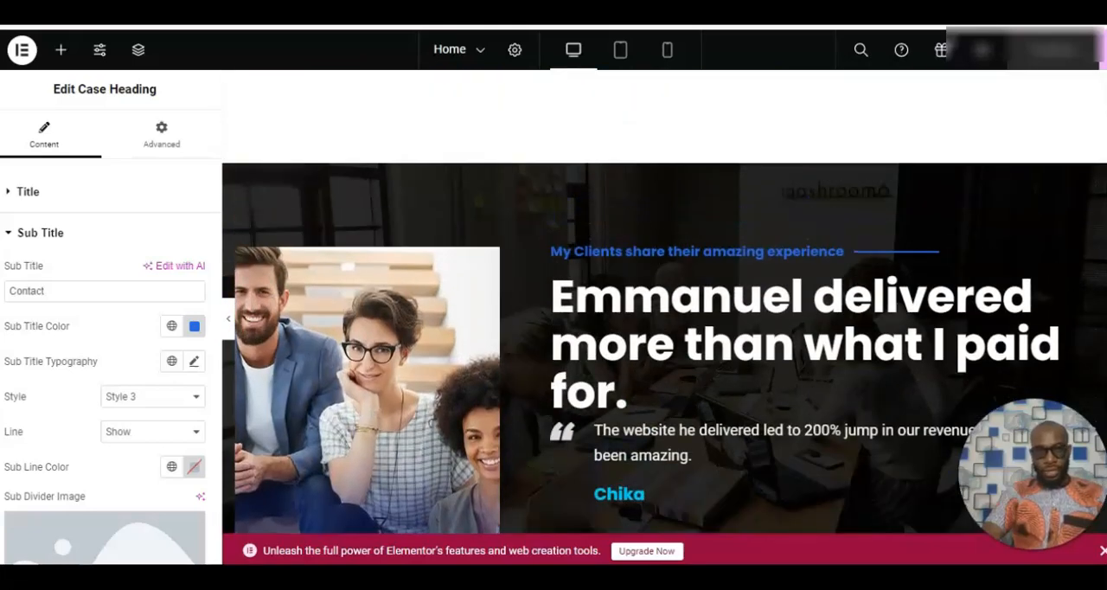
scroll(664, 345, "down", 3)
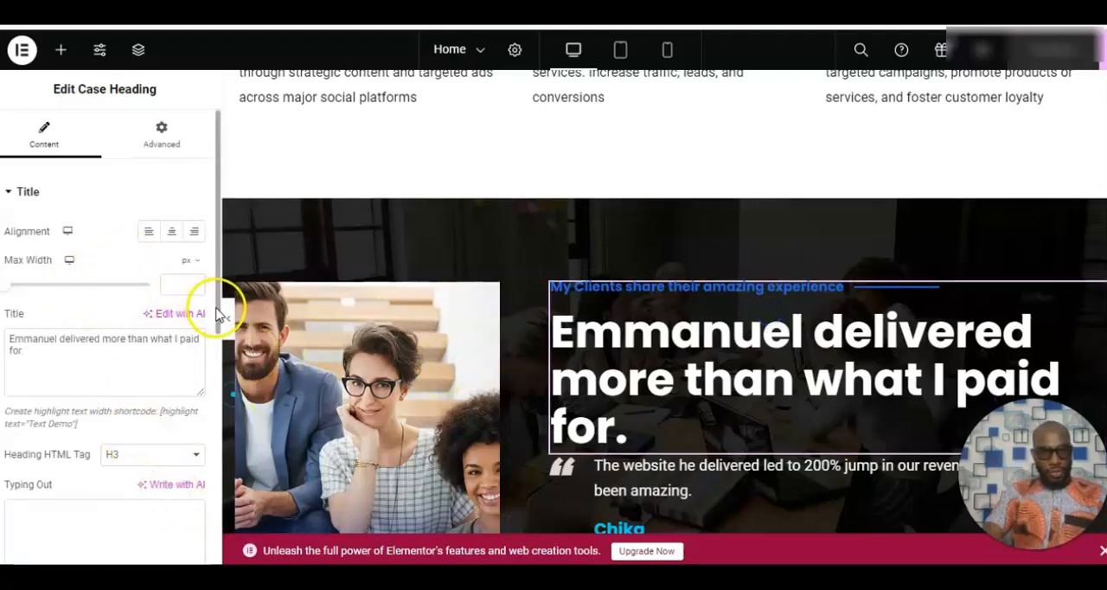
left_click_drag(218, 315, 213, 553)
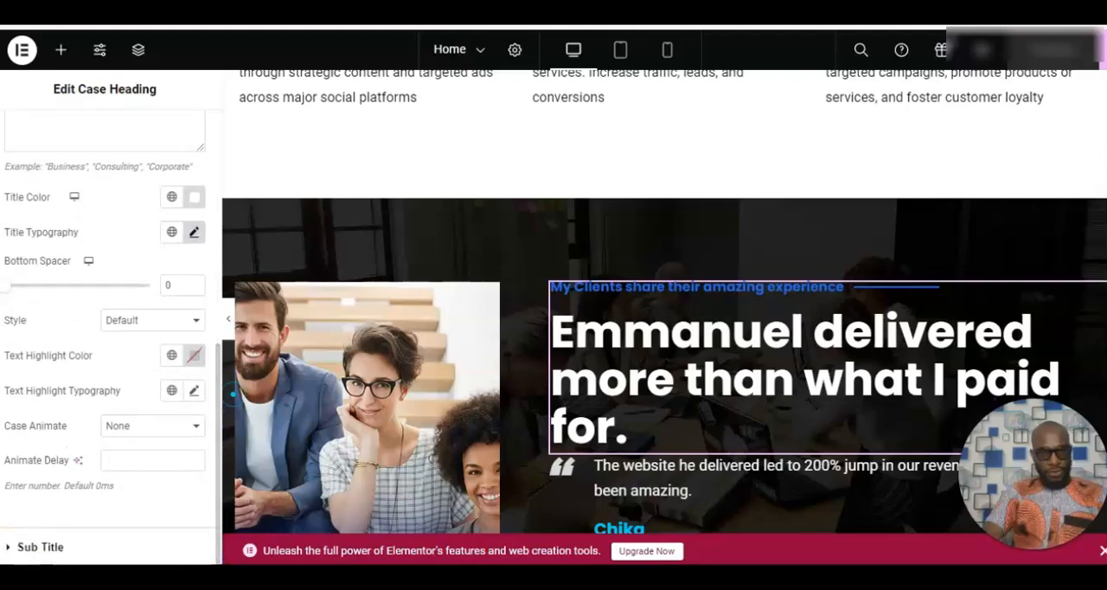
left_click(10, 551)
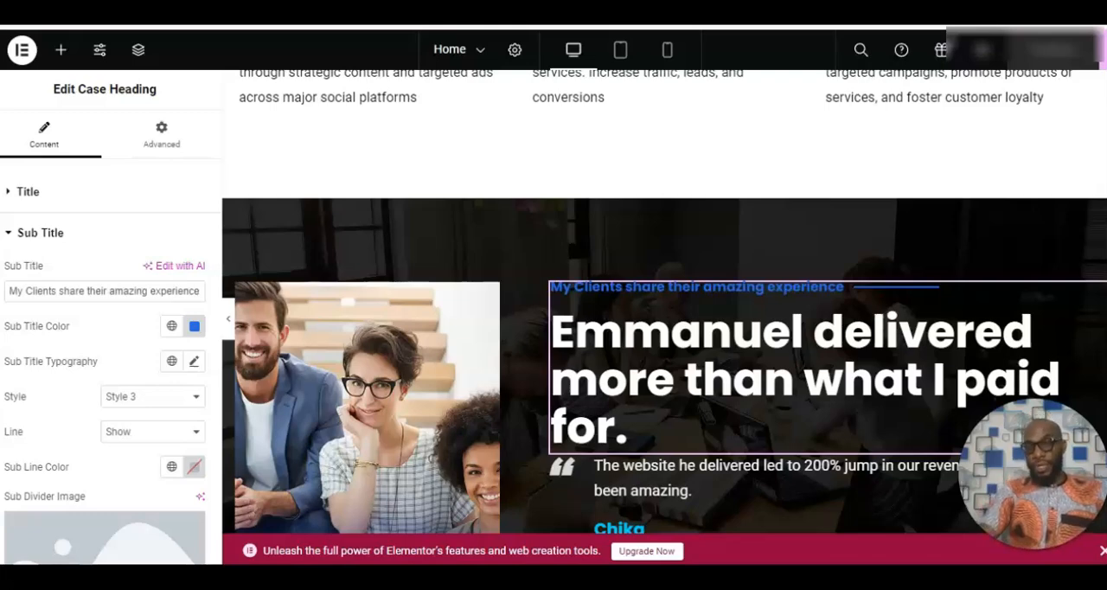
Reopen the title settings of the "Want to do business with me?" heading in the Contact section.
scroll(664, 303, "down", 6)
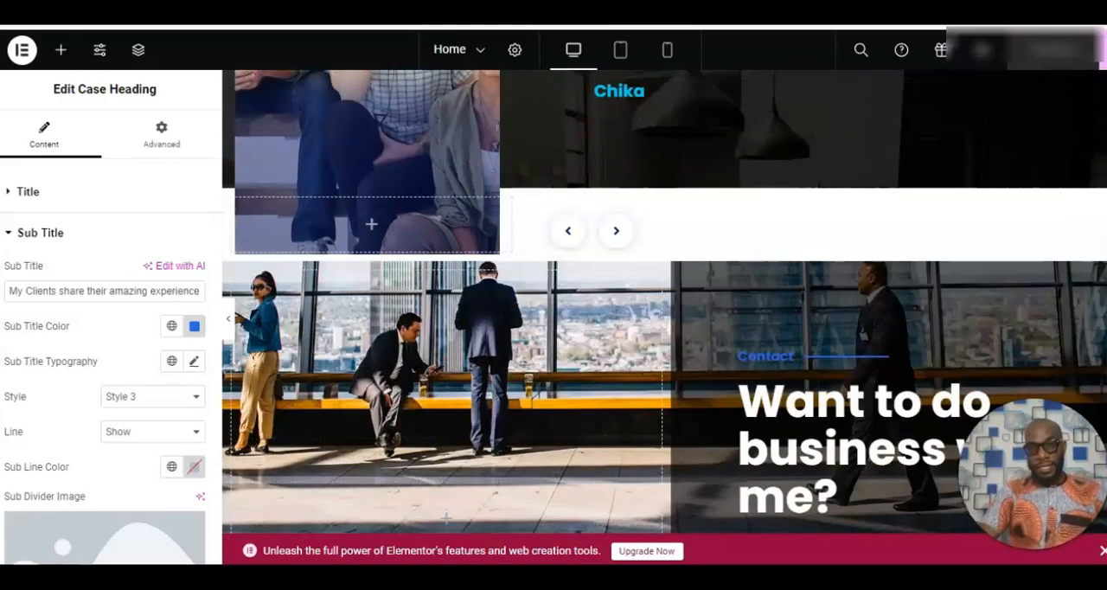
scroll(665, 303, "down", 1)
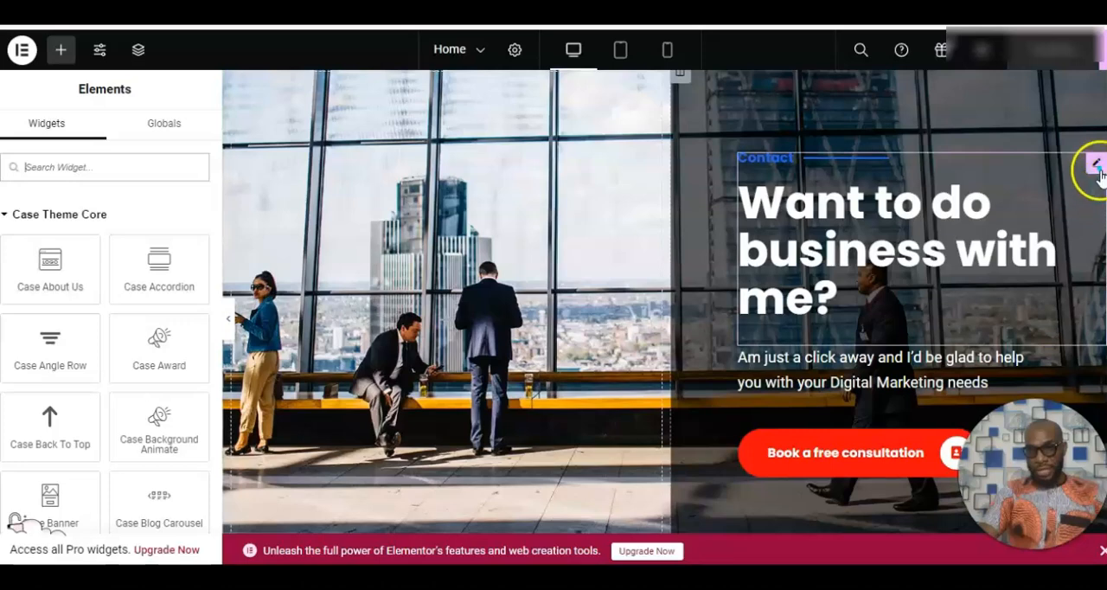
left_click(1095, 168)
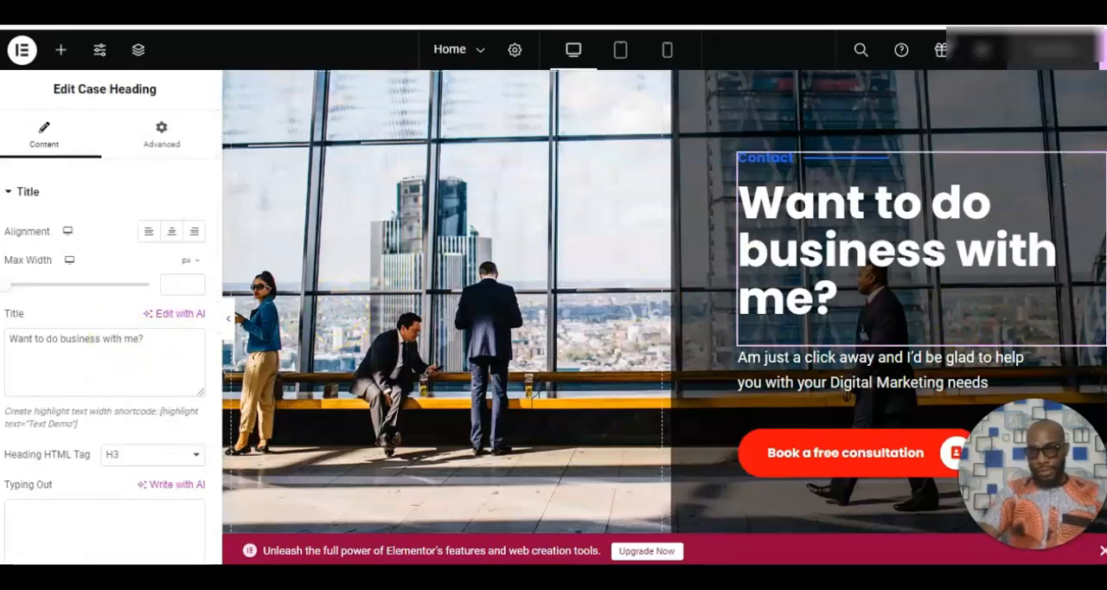
Examine the Contact section's "Book a free consultation" button, including its text, link, border, icon, colour and animation settings.
scroll(928, 283, "down", 3)
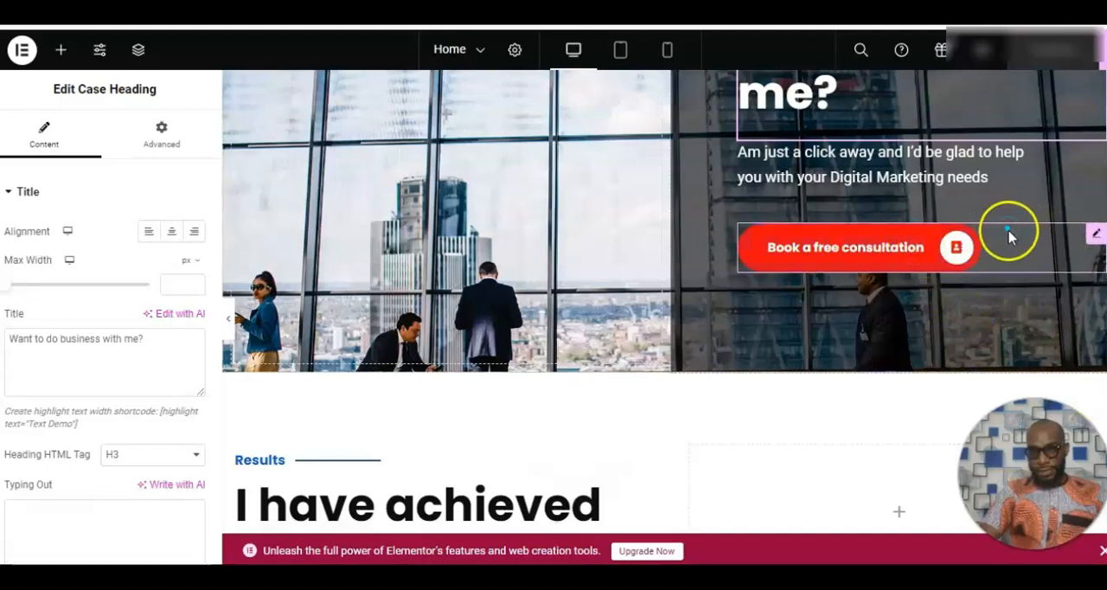
left_click(1008, 238)
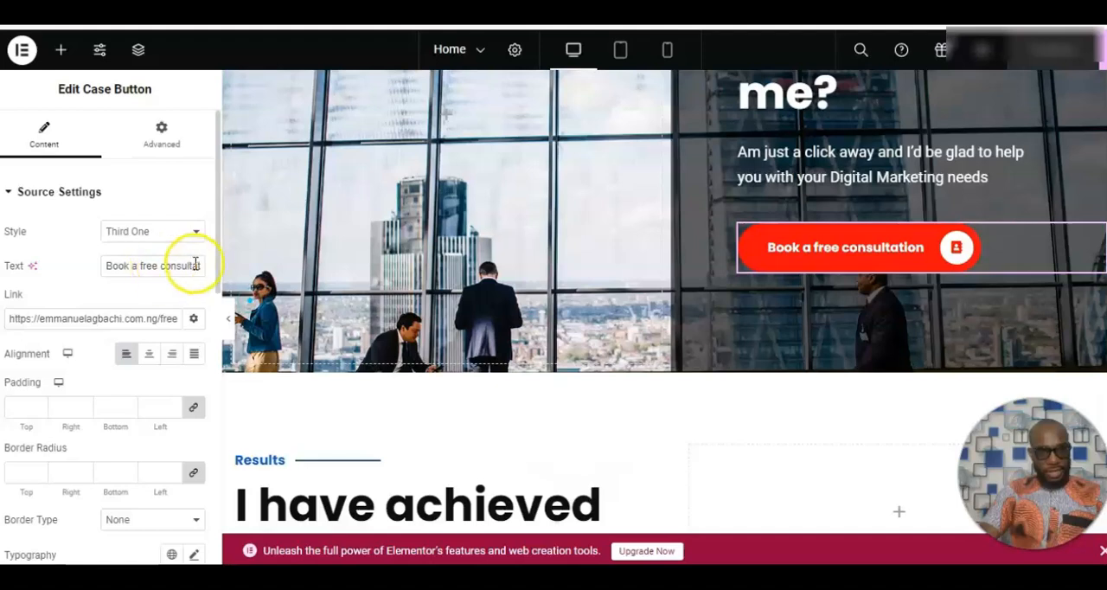
scroll(216, 302, "down", 4)
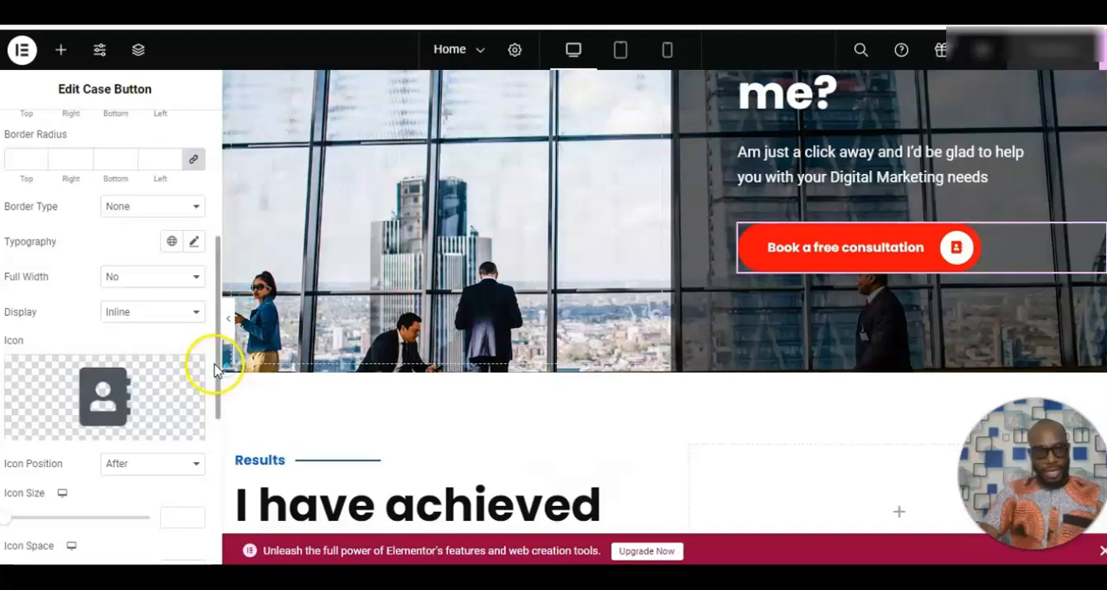
scroll(216, 381, "down", 4)
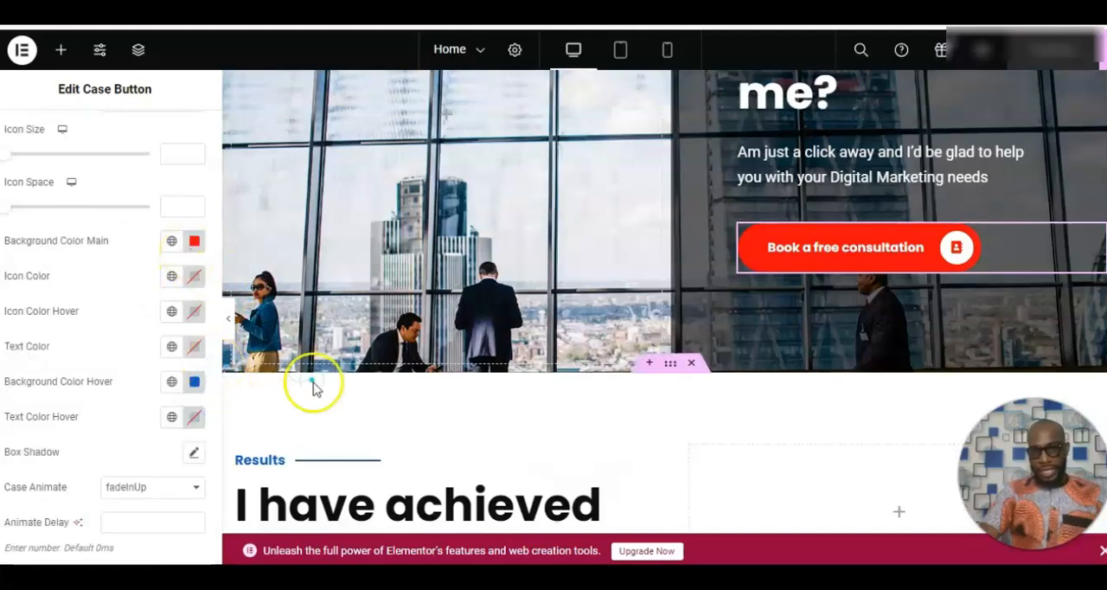
Examine the title and subtitle settings of the "I have achieved Results" heading, plus the Students counter's content settings.
scroll(605, 294, "down", 3)
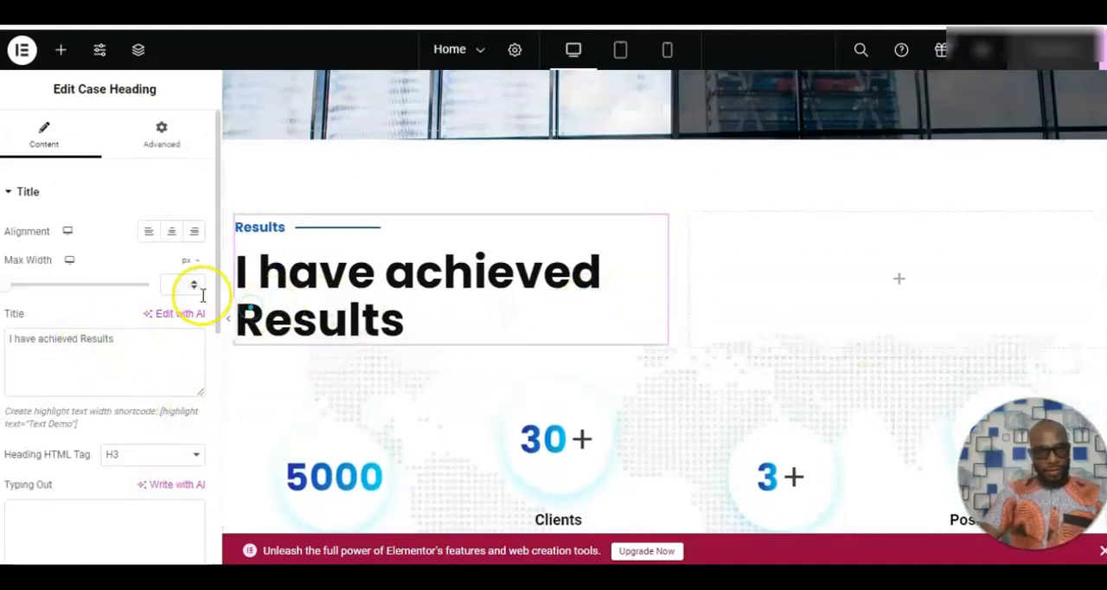
left_click_drag(219, 301, 203, 539)
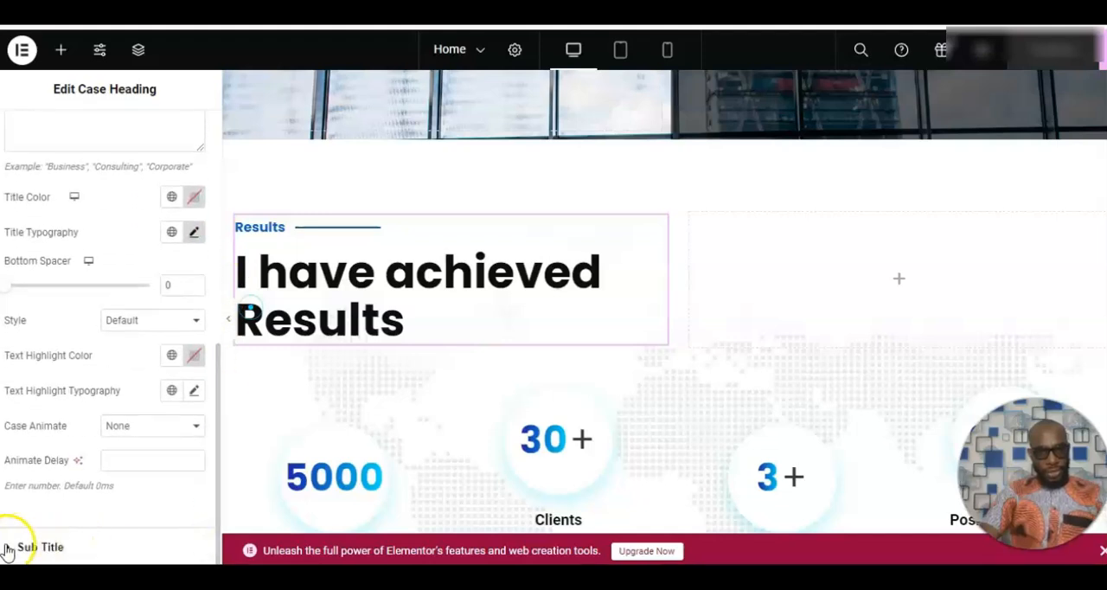
left_click(112, 545)
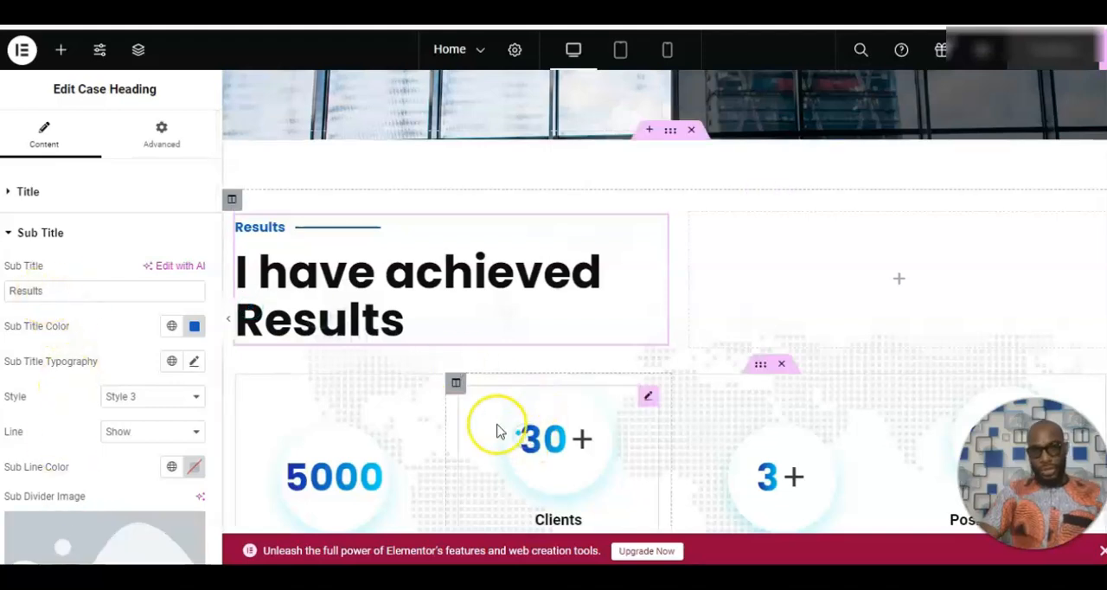
left_click(385, 430)
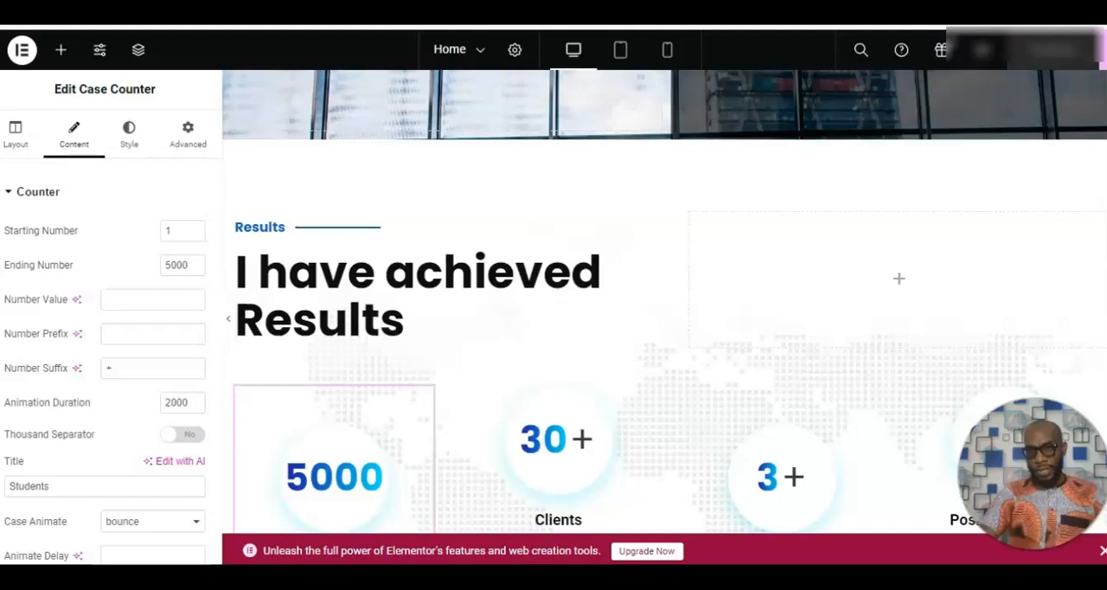
Inspect the footer's page links text and the settings of its search icon widget.
scroll(664, 302, "down", 5)
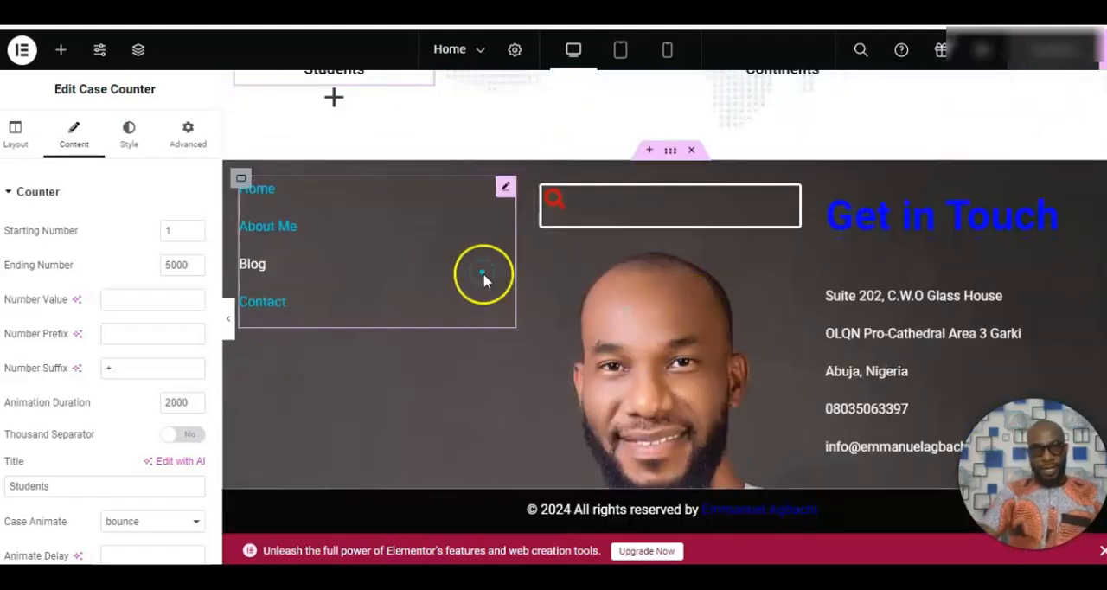
left_click(417, 212)
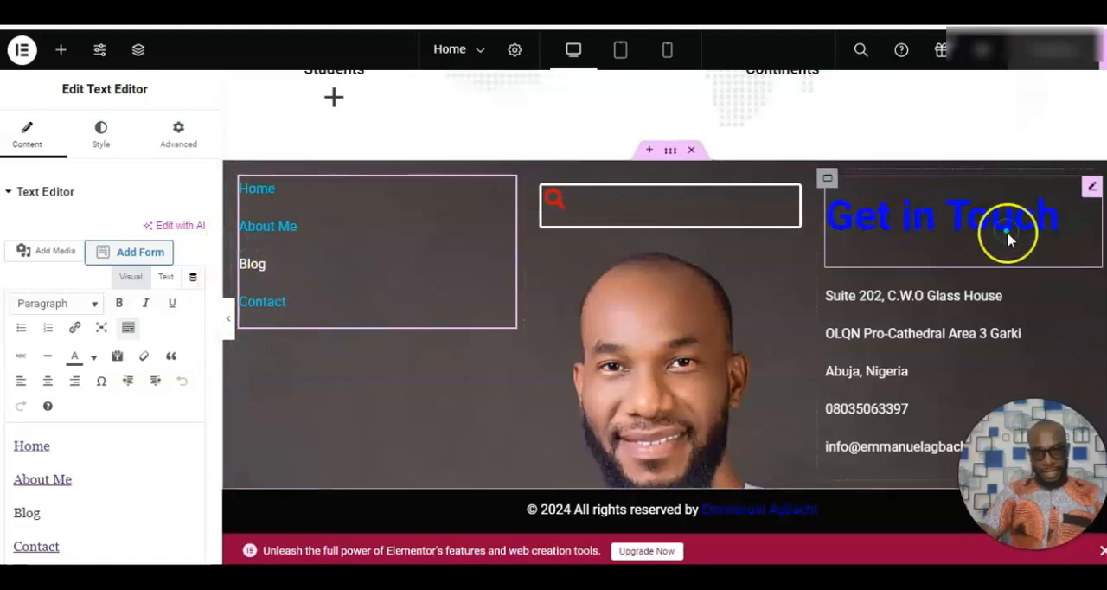
scroll(664, 294, "down", 2)
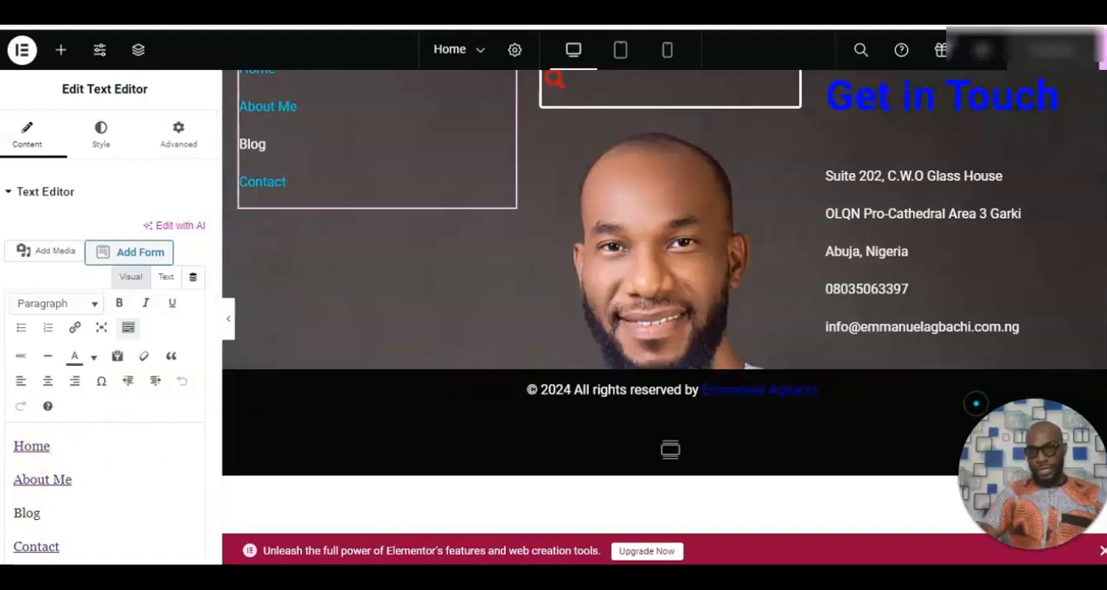
scroll(743, 372, "up", 3)
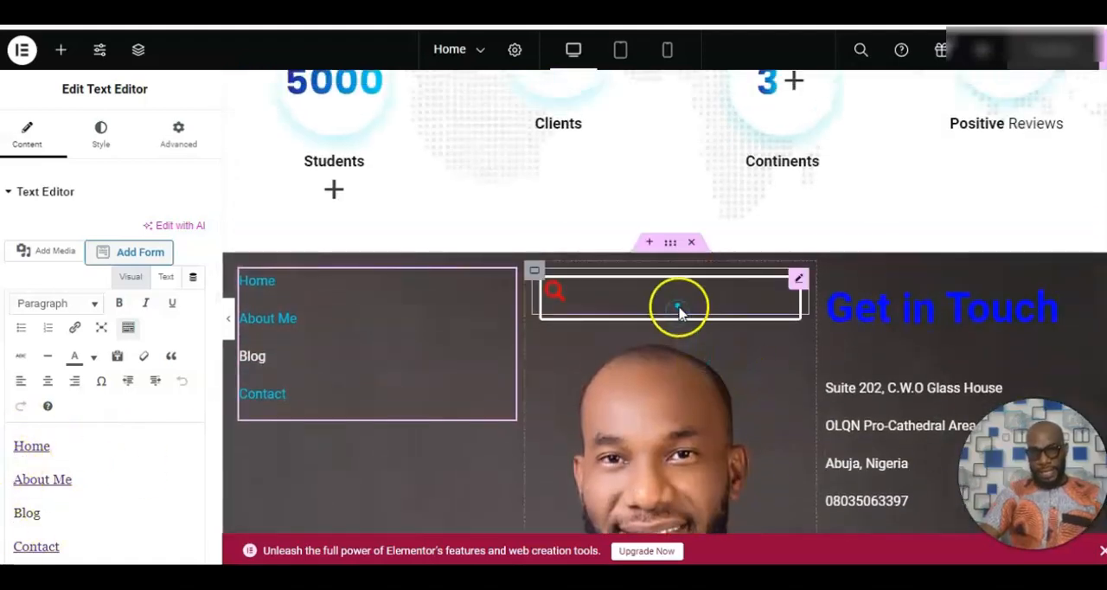
left_click(679, 310)
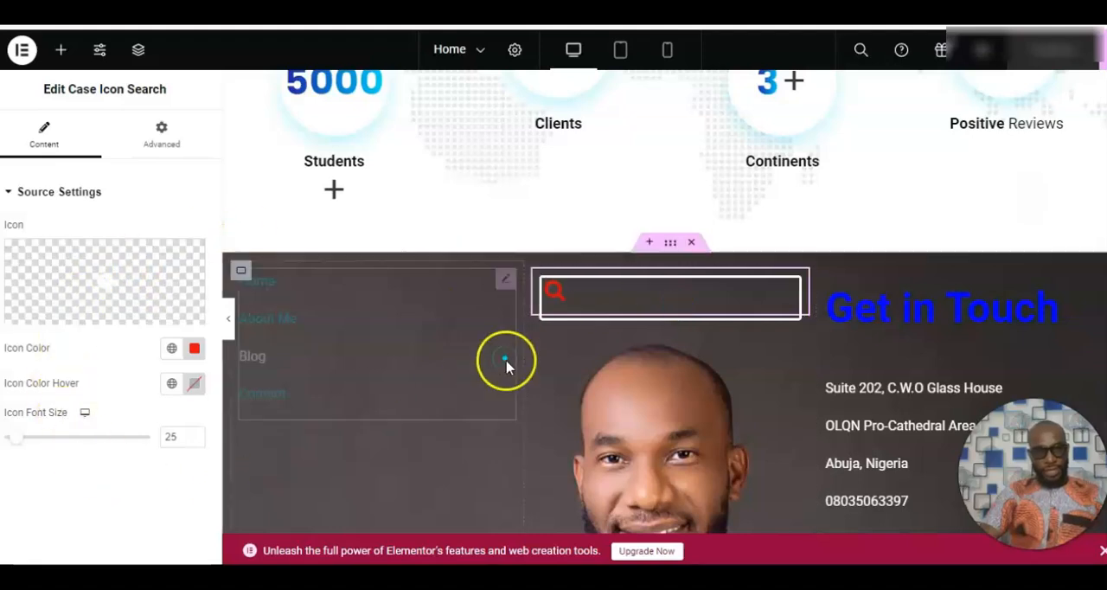
Inspect the text content and column settings of the footer's "Get in Touch" heading.
left_click(910, 307)
left_click(660, 417)
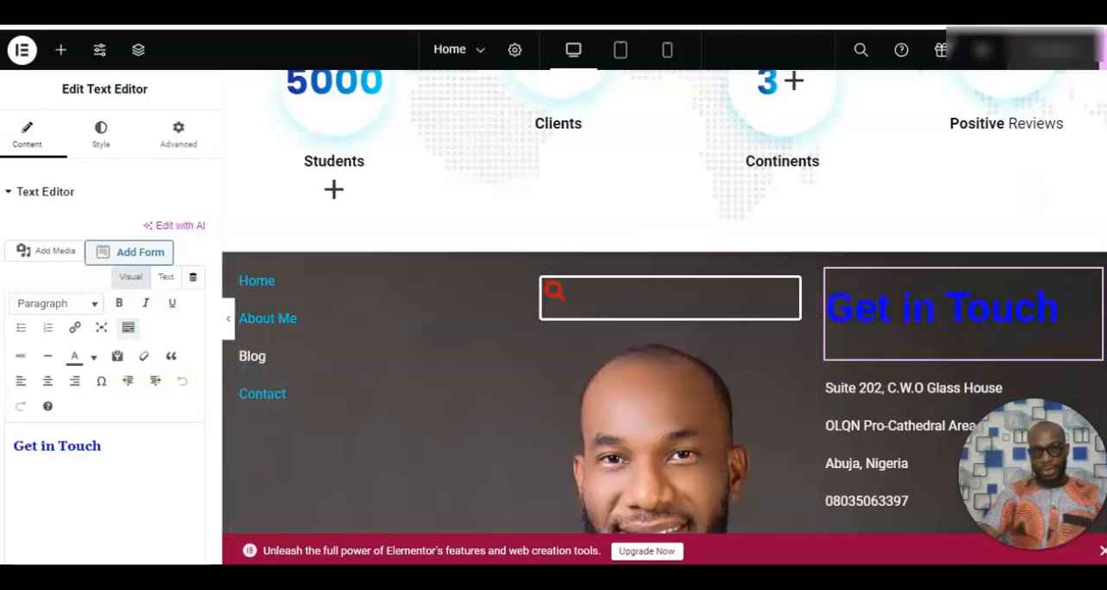
scroll(664, 303, "down", 2)
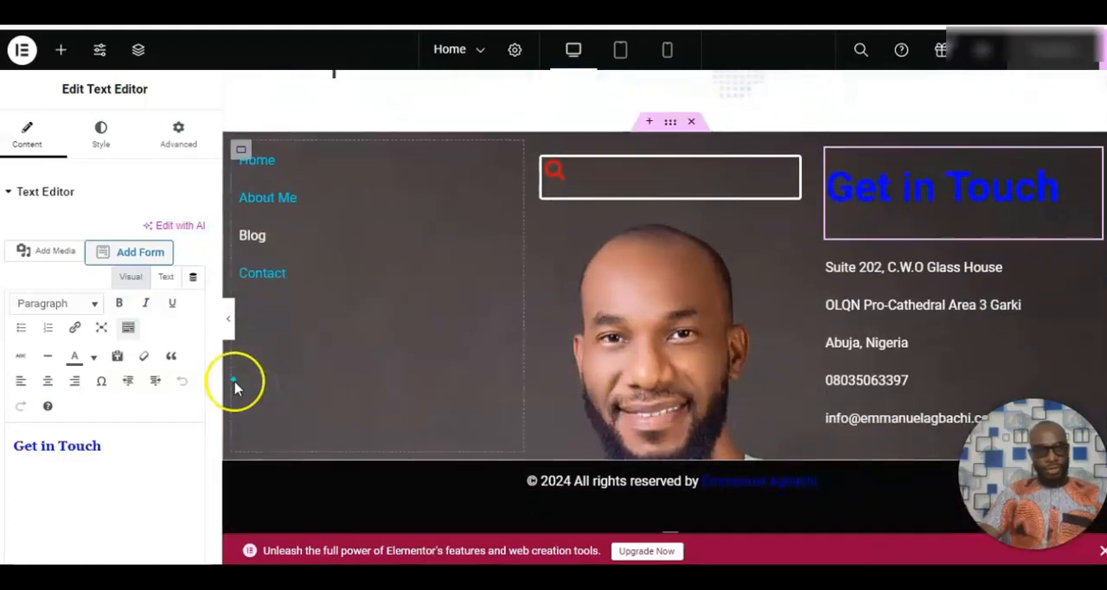
left_click_drag(218, 367, 210, 560)
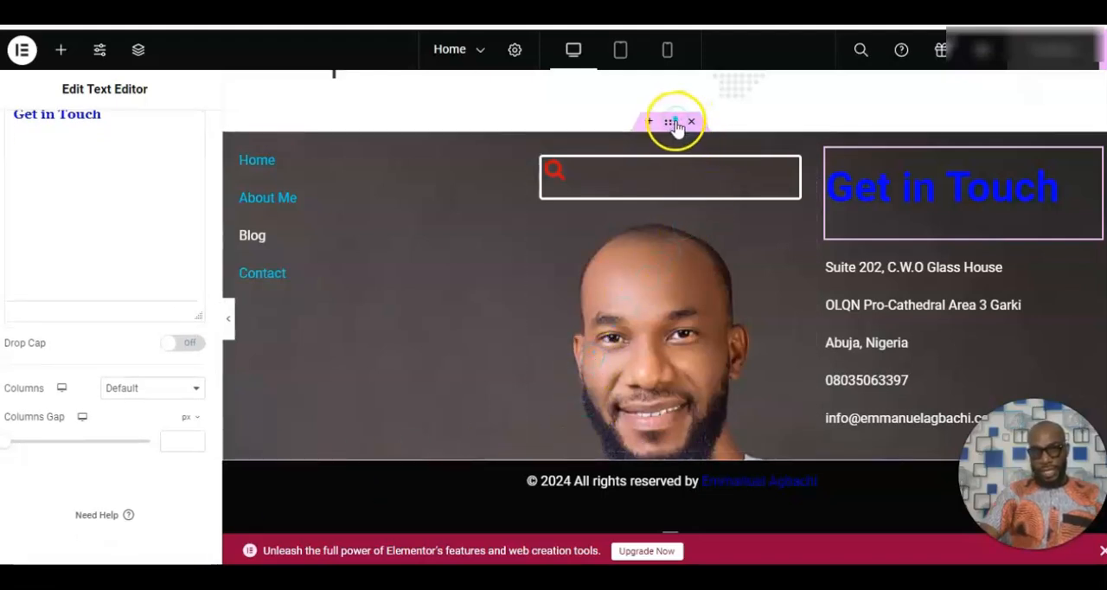
Open the footer container's style settings and examine its background image options.
left_click(329, 208)
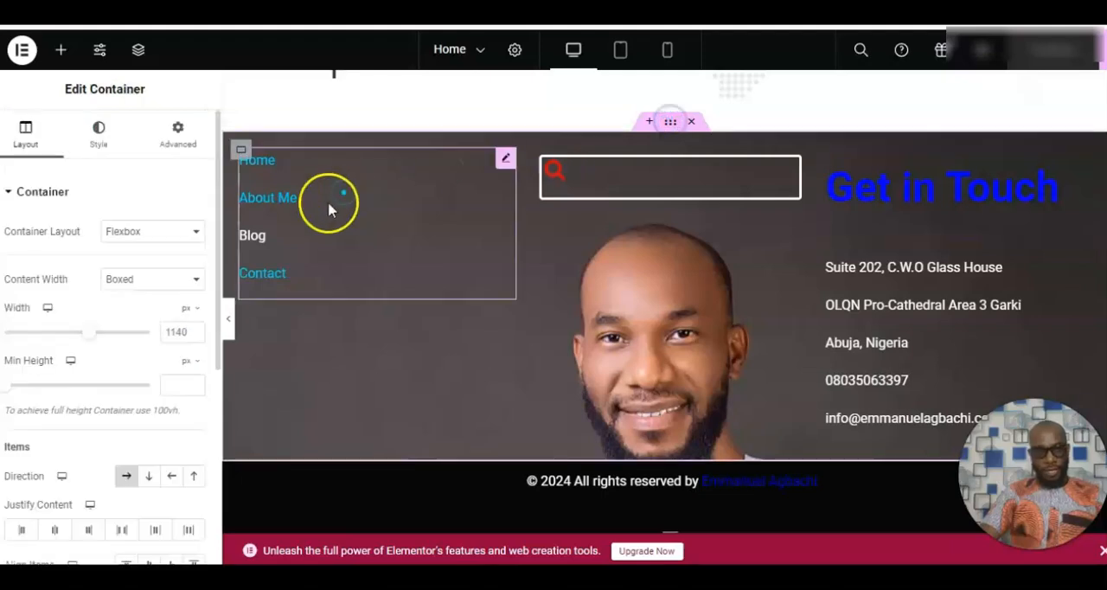
left_click(99, 145)
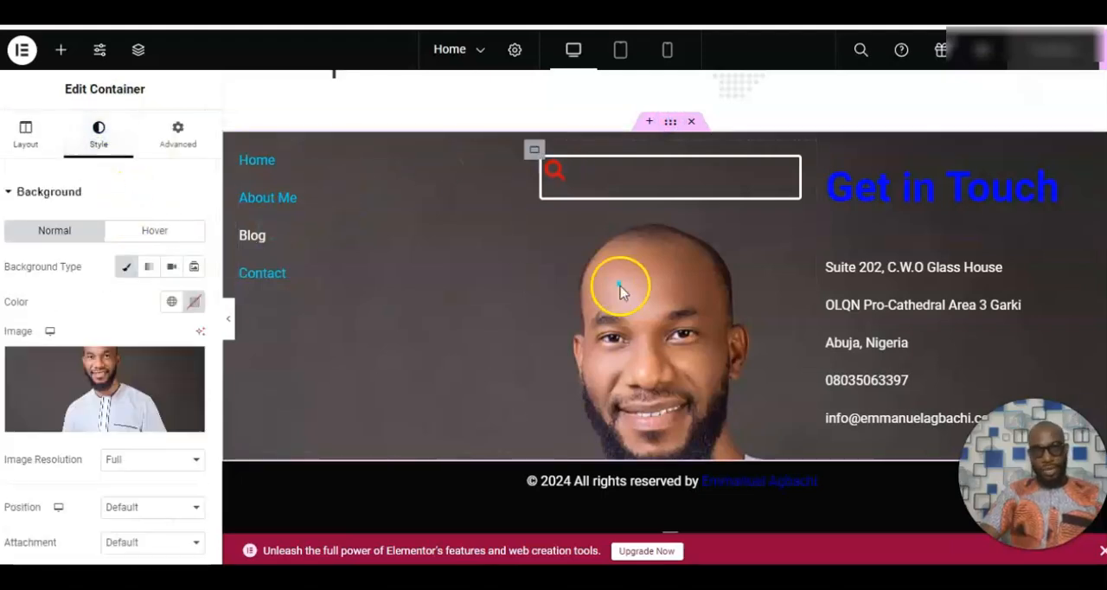
left_click(670, 125)
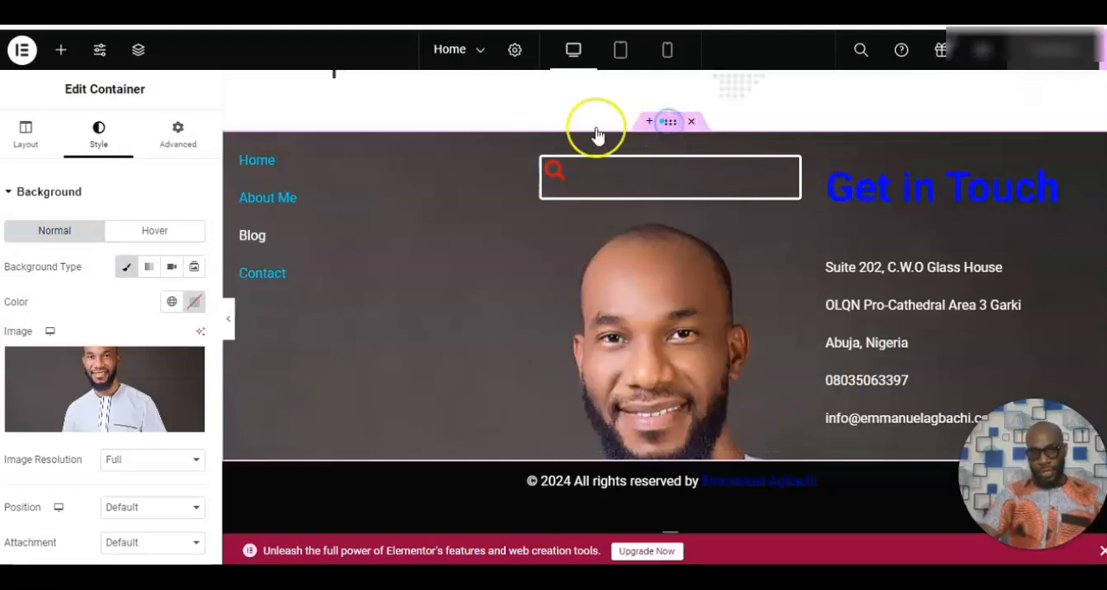
mouse_move(139, 373)
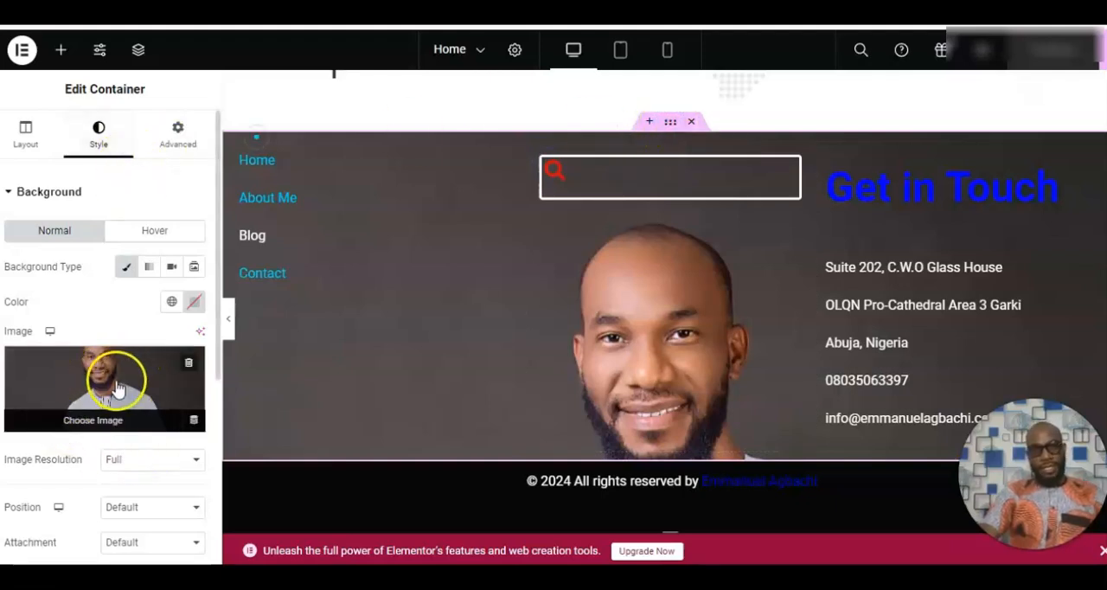
Revisit the footer's "Get in Touch" and search widgets, and open the contact details and copyright text for review.
left_click(943, 192)
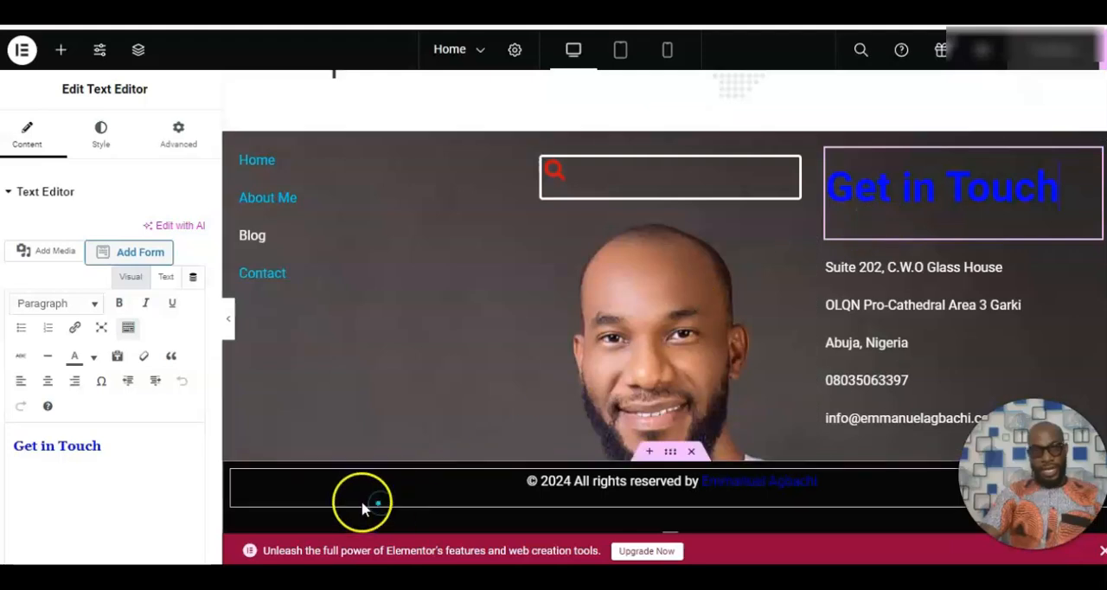
left_click(583, 174)
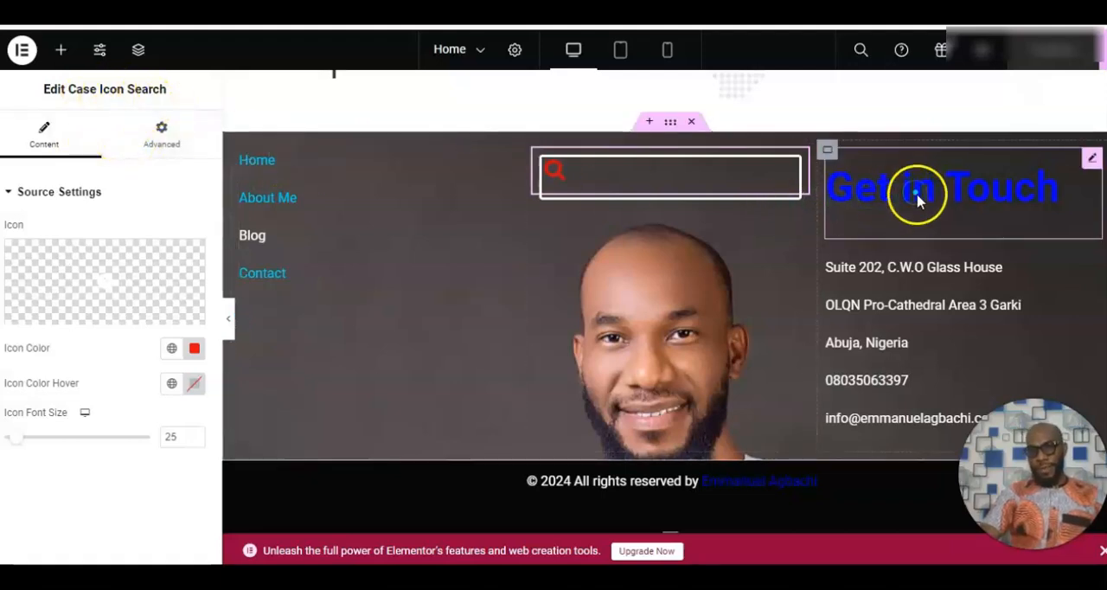
left_click(911, 329)
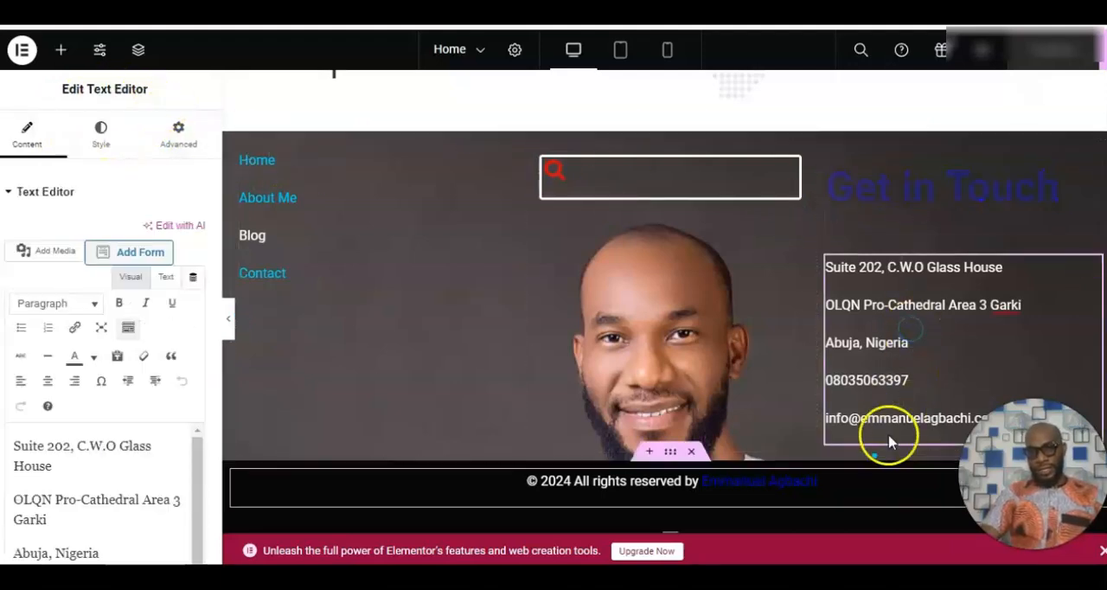
left_click(705, 476)
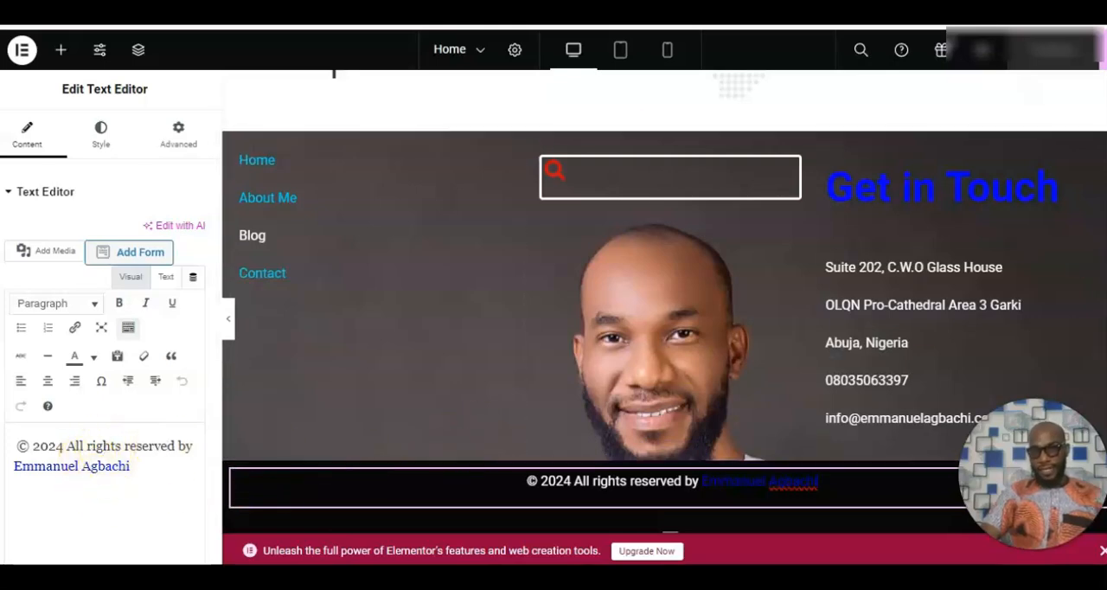
Review the homepage in the editor, then switch to the published site and look through its sections from hero to results.
scroll(664, 303, "up", 20)
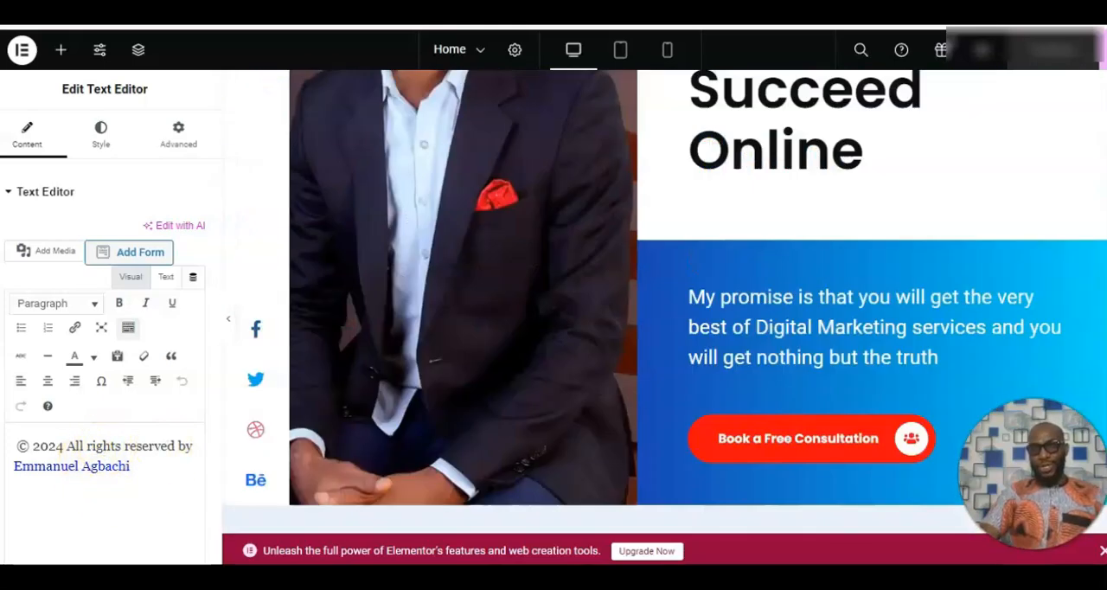
scroll(664, 303, "up", 5)
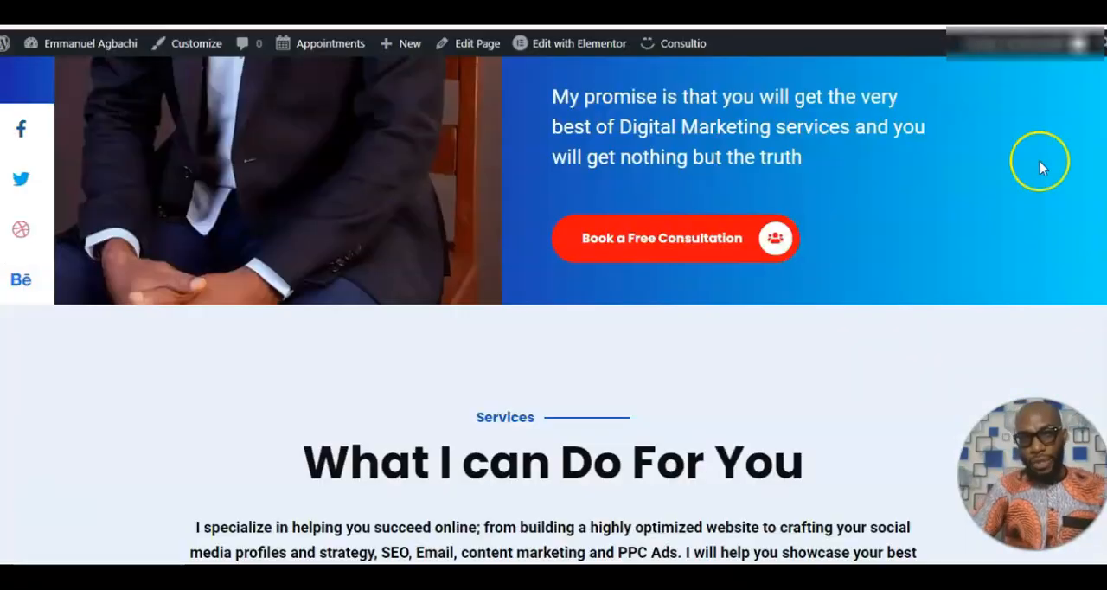
scroll(1040, 168, "up", 8)
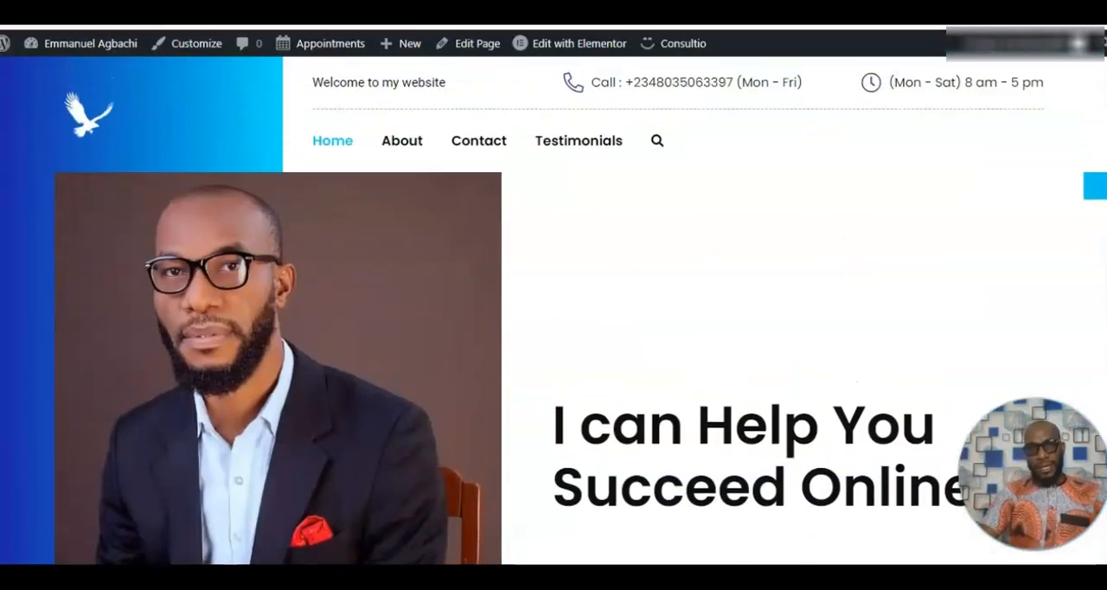
scroll(554, 312, "down", 10)
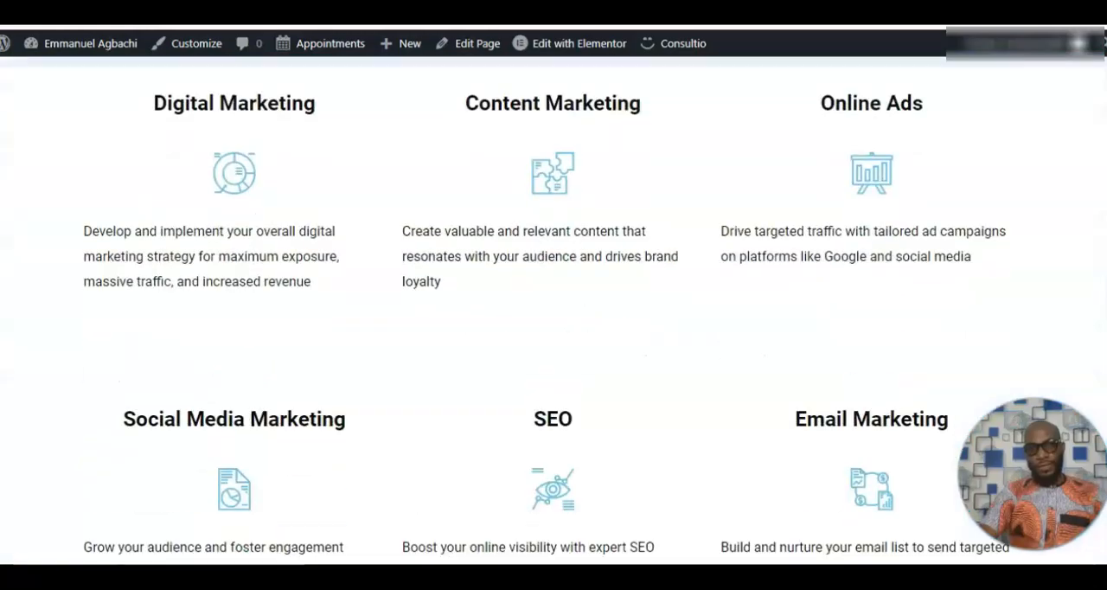
scroll(554, 311, "down", 10)
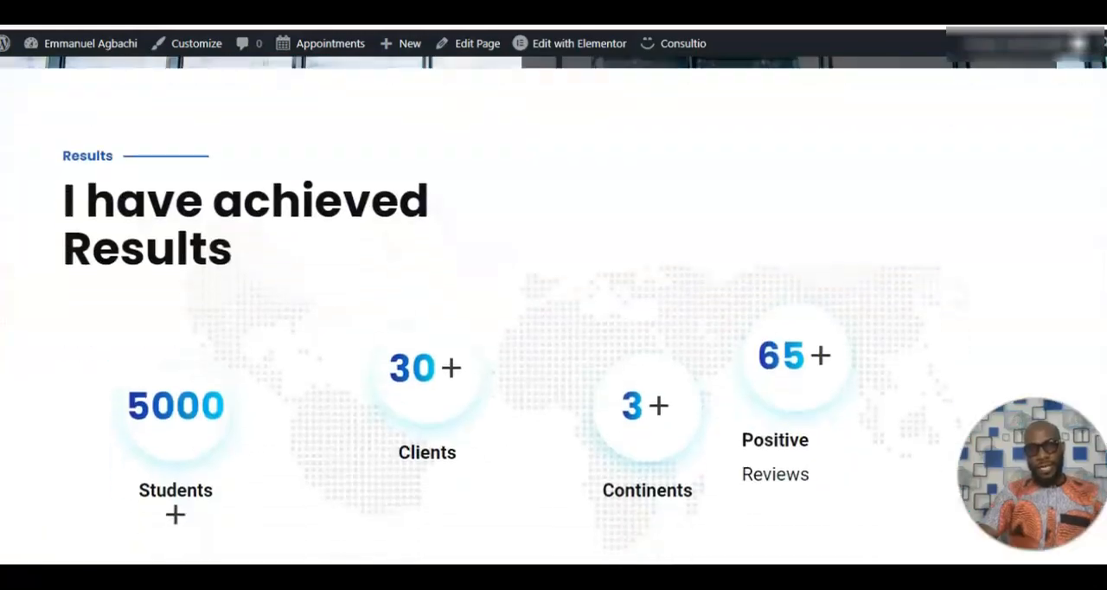
scroll(553, 311, "up", 10)
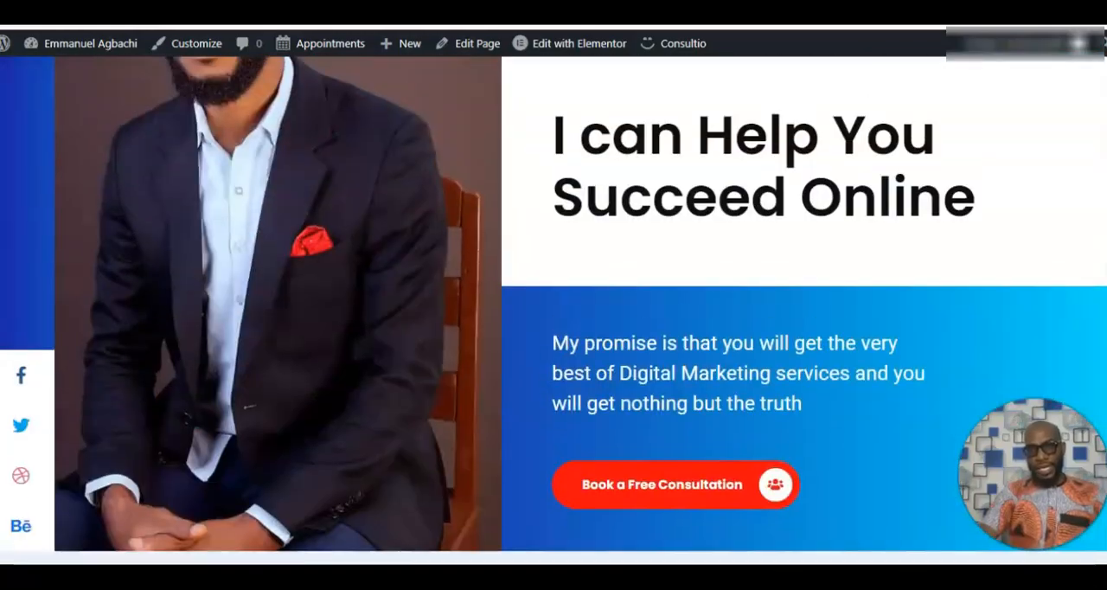
scroll(553, 311, "up", 3)
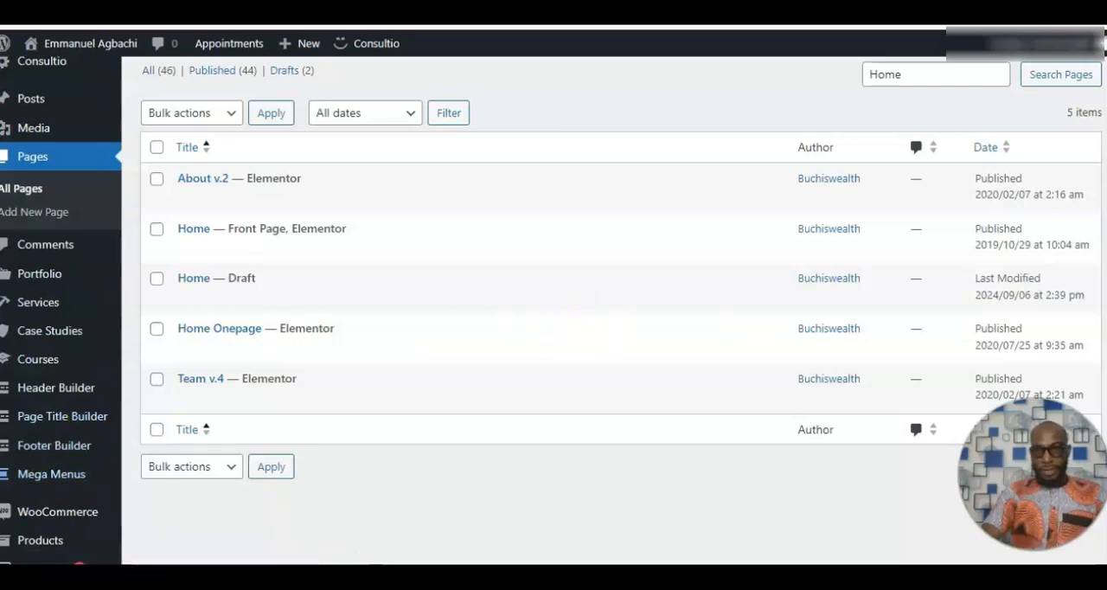
Open the theme Customizer's General settings from the dashboard and examine the favicon, dev mode, page loading and Loading Style options.
scroll(605, 311, "down", 5)
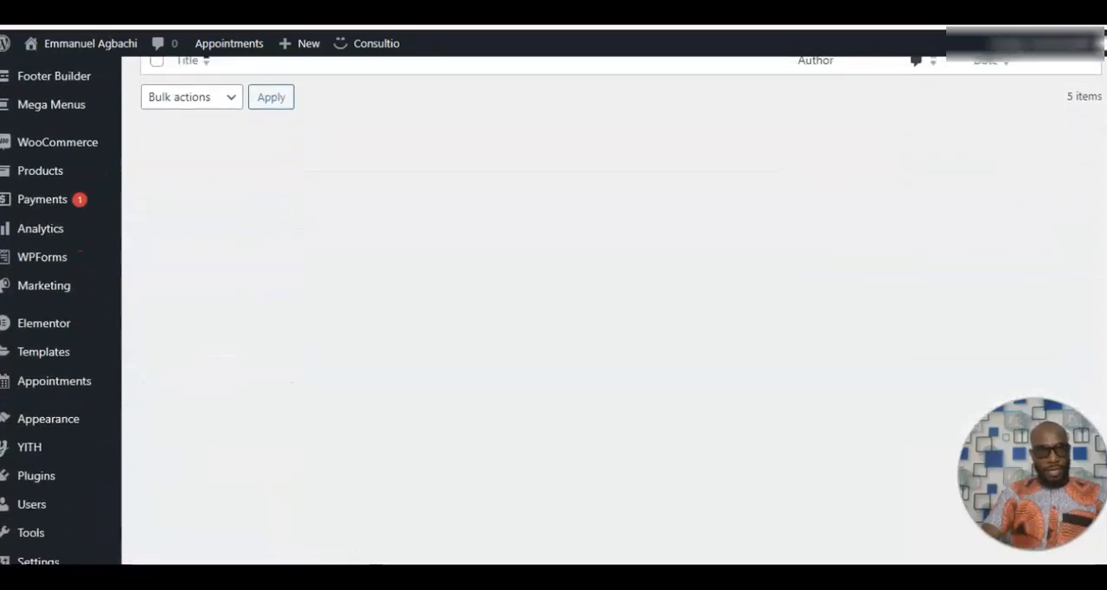
mouse_move(76, 424)
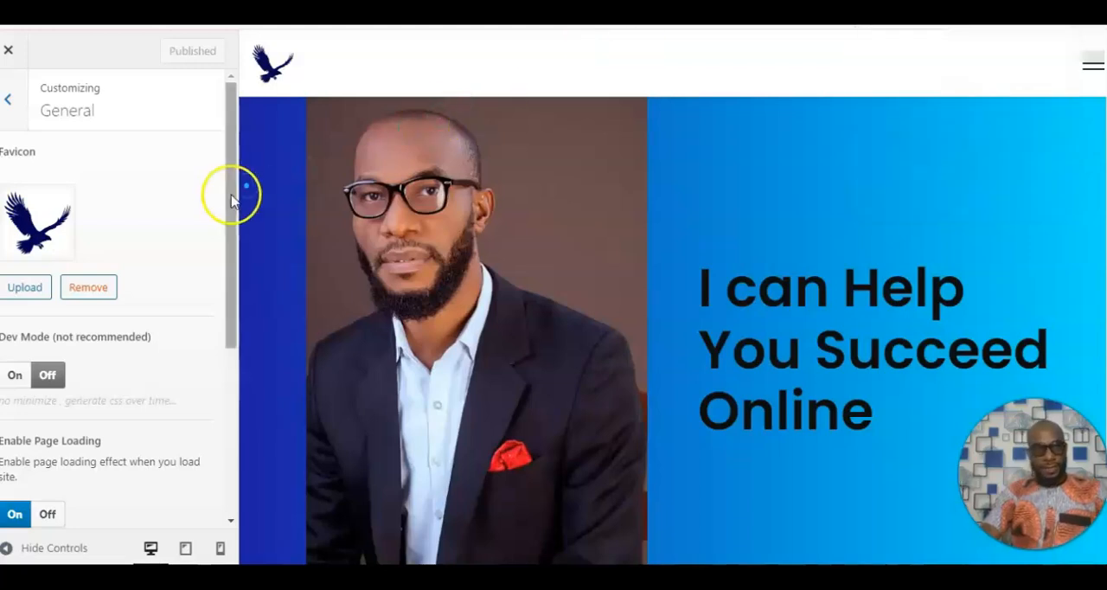
left_click_drag(229, 200, 230, 254)
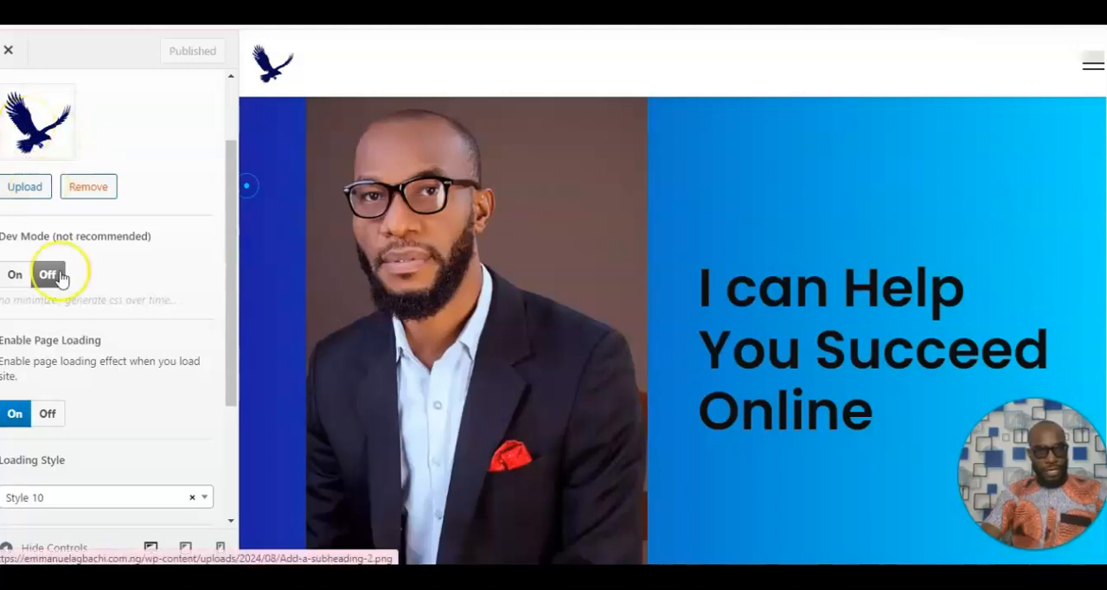
left_click_drag(230, 400, 237, 522)
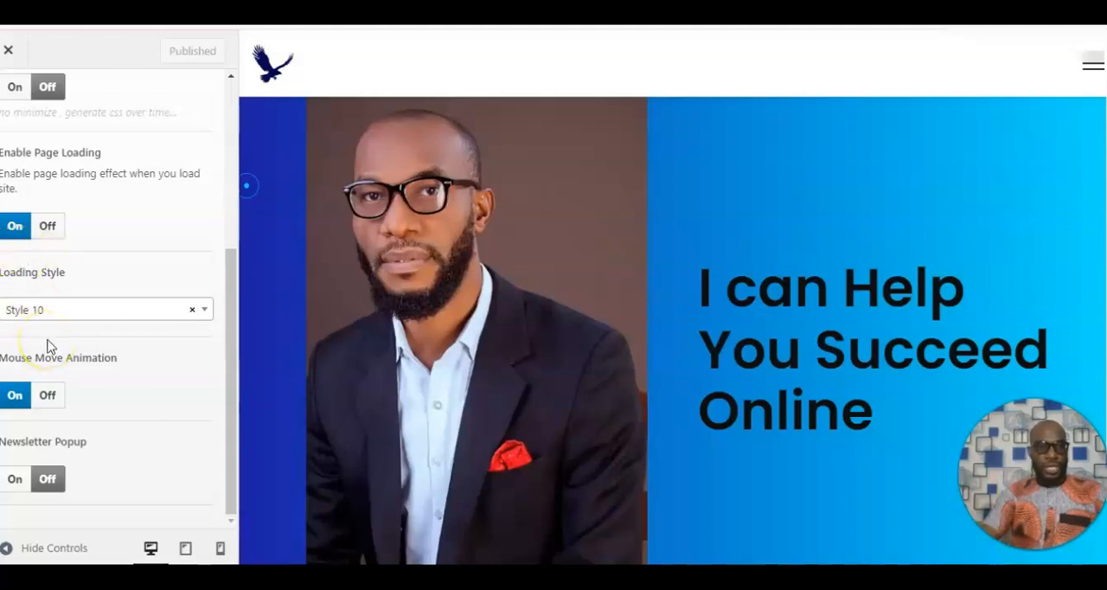
left_click(90, 318)
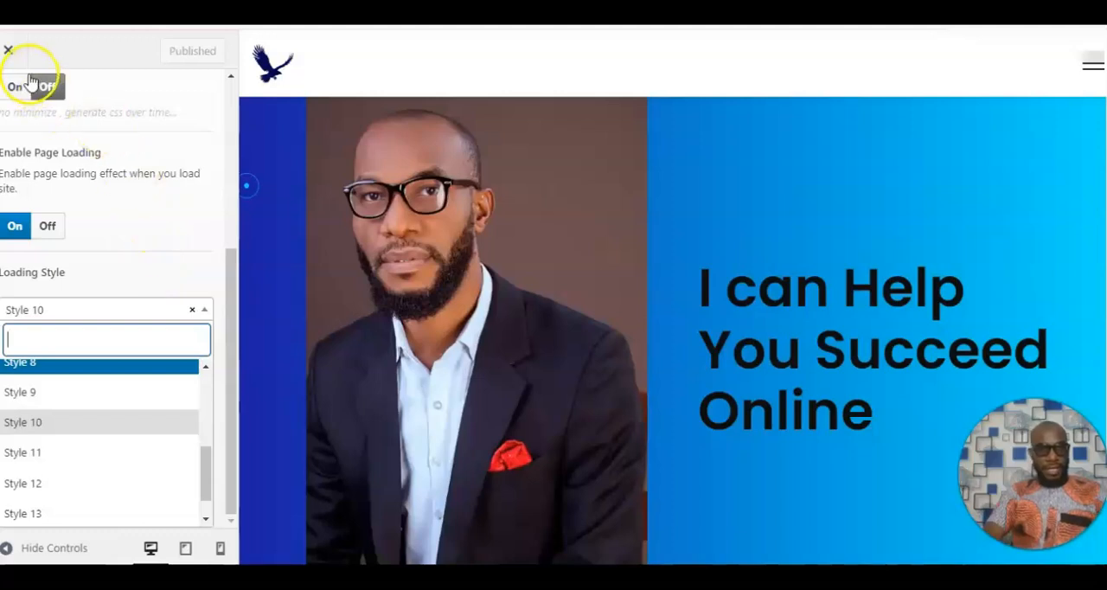
left_click_drag(230, 314, 231, 105)
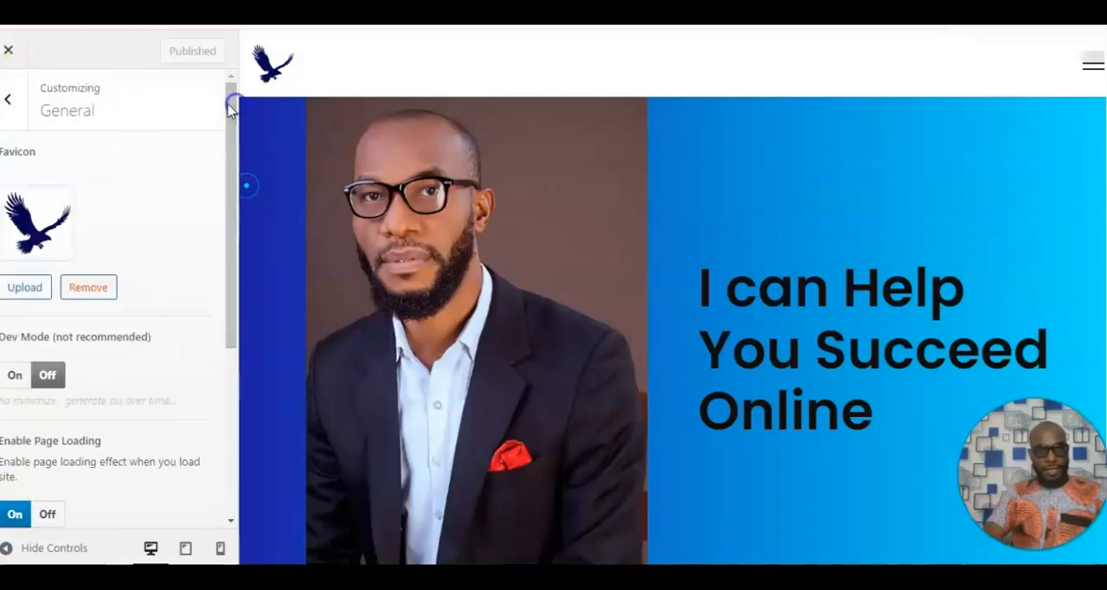
Leave the General settings and open the Customizer's Header settings.
left_click(10, 104)
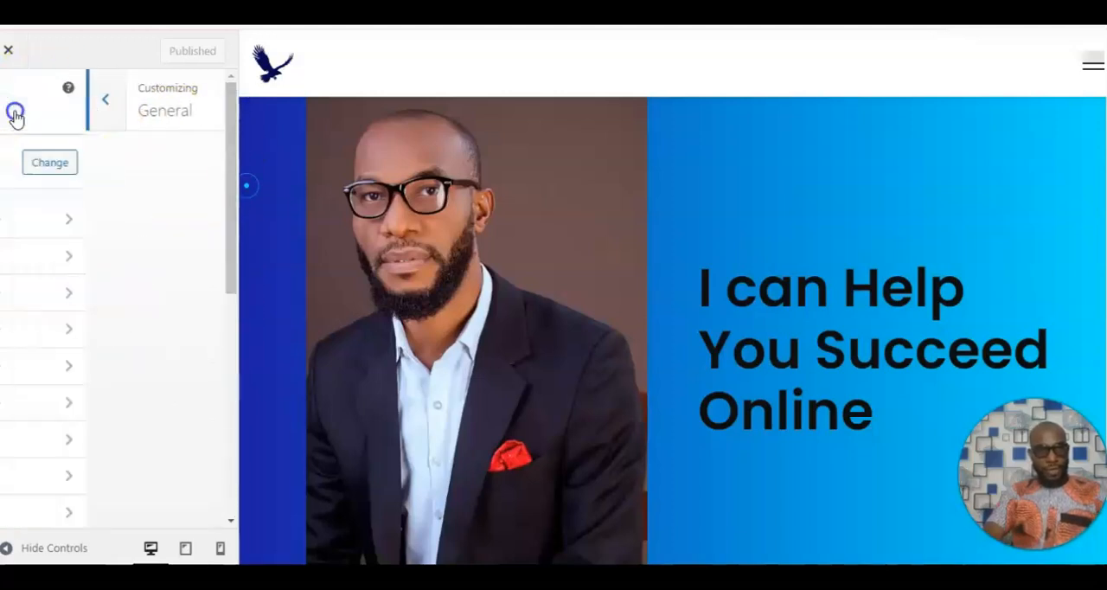
left_click(69, 259)
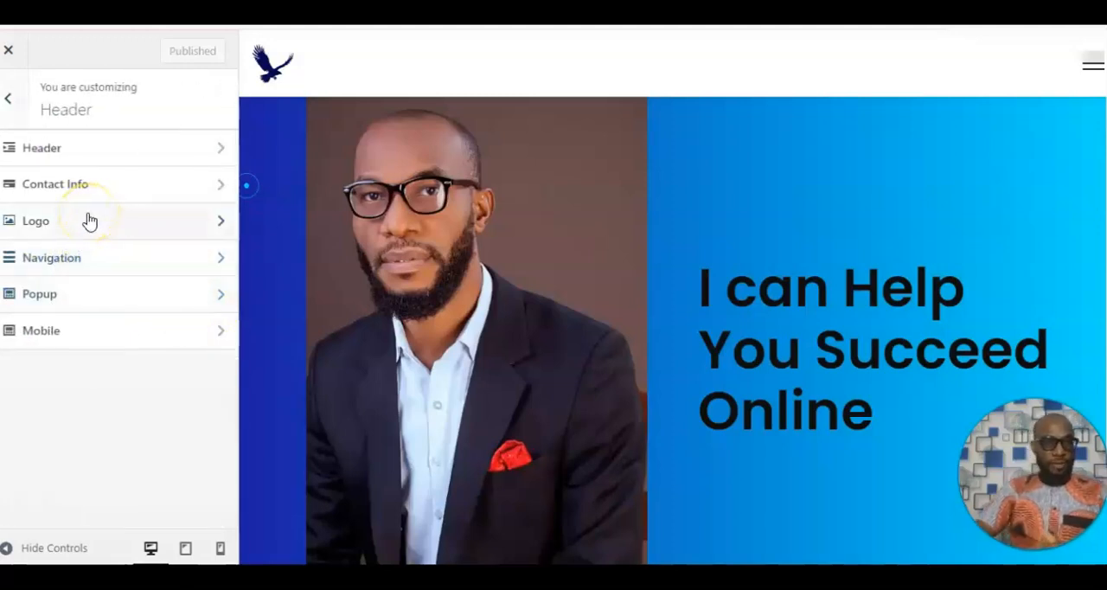
Look over the header layout options, then examine the Contact Info fields from the welcome text down to the social media URLs.
left_click(91, 161)
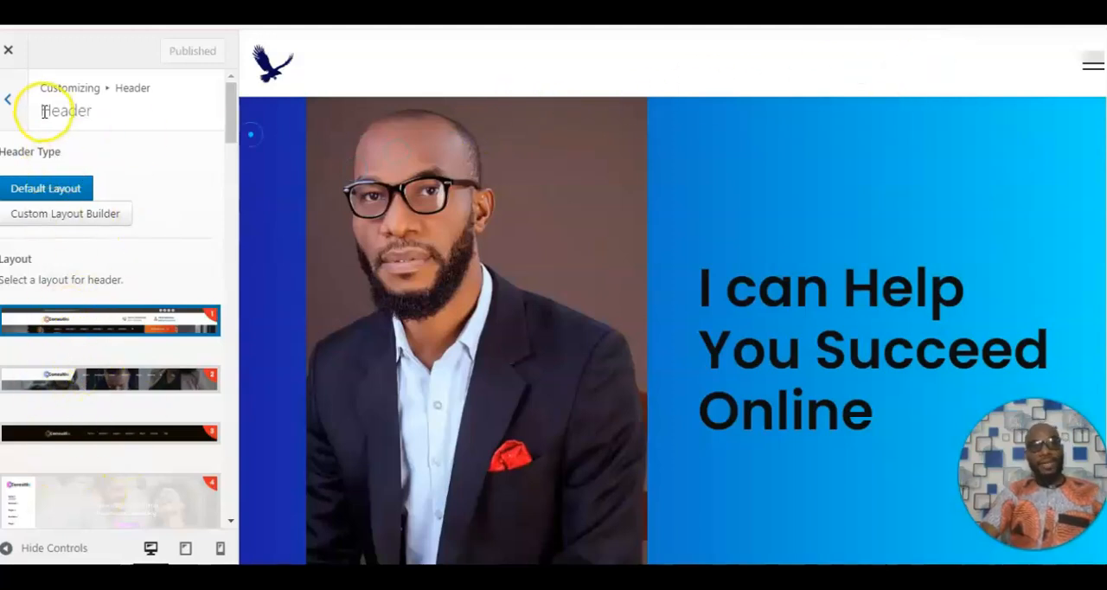
left_click(16, 104)
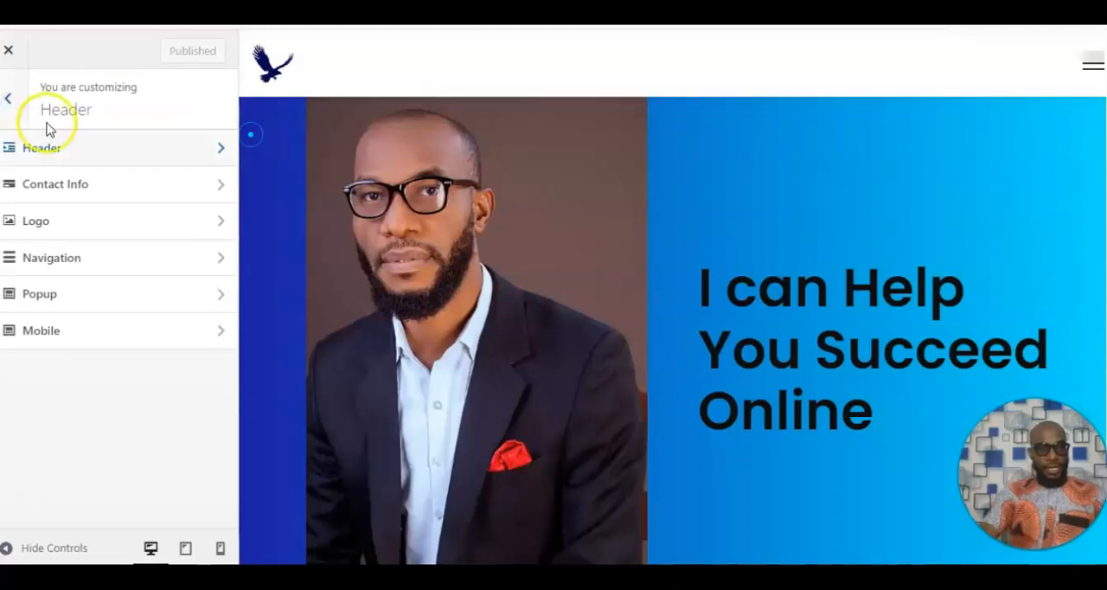
left_click(88, 188)
left_click_drag(228, 140, 230, 173)
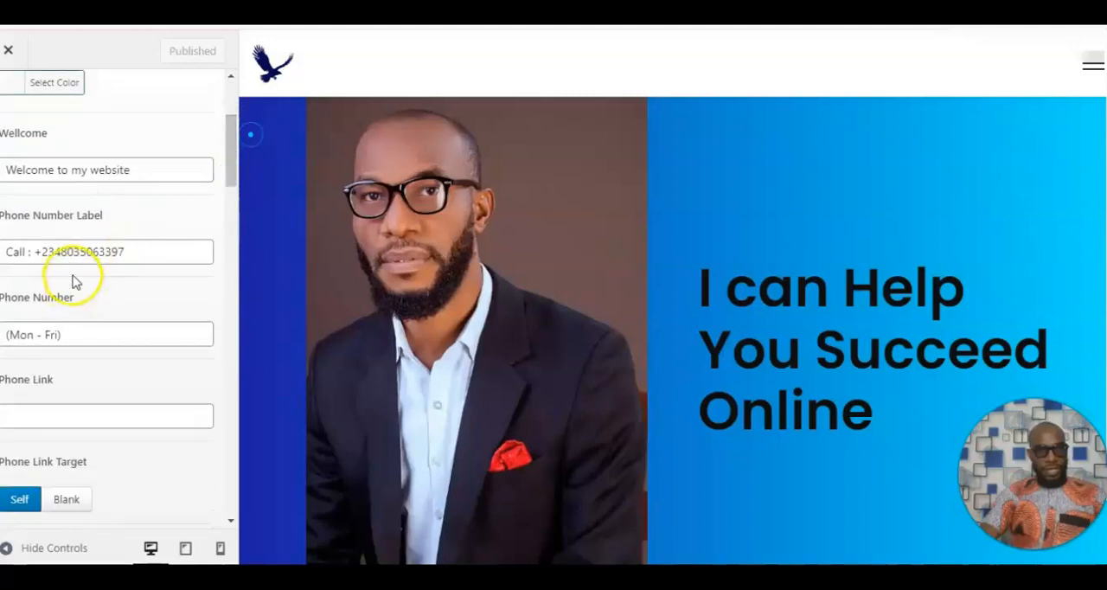
left_click_drag(230, 173, 230, 237)
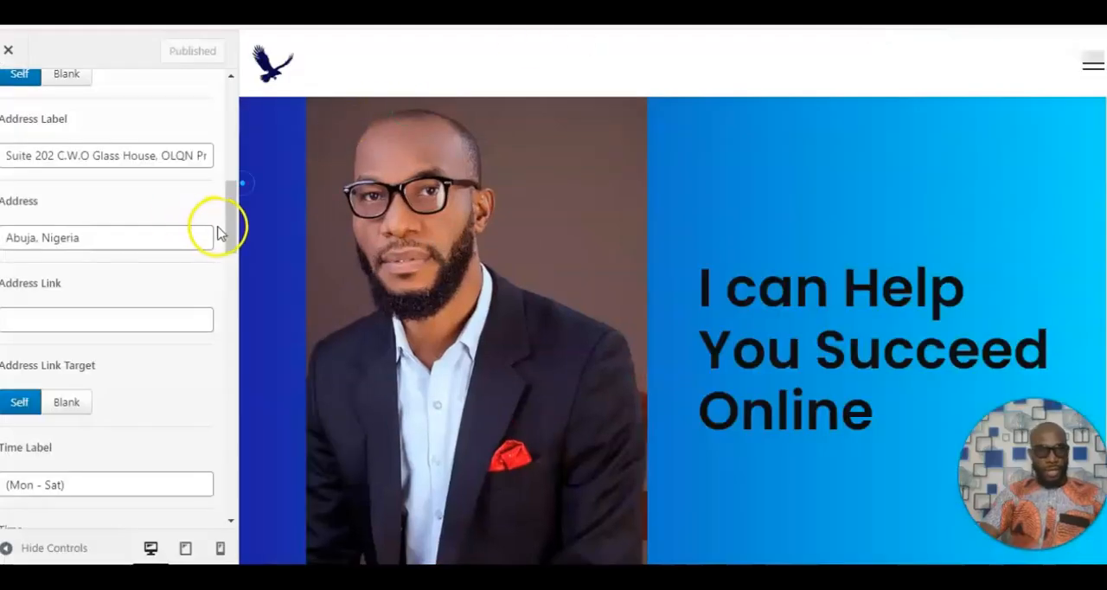
left_click_drag(230, 230, 232, 255)
left_click_drag(232, 275, 235, 398)
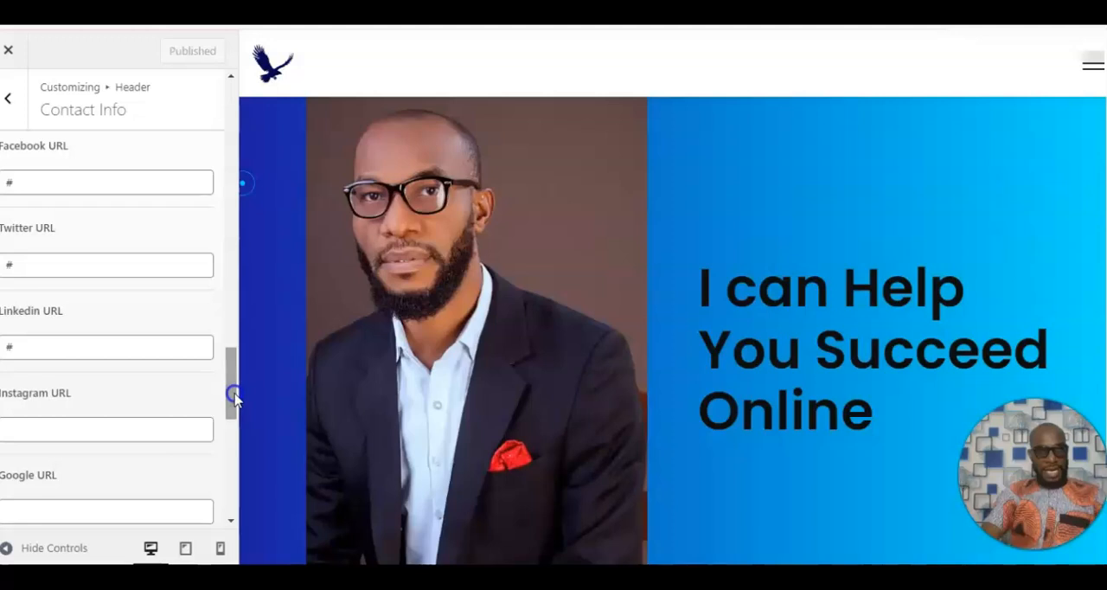
mouse_move(233, 380)
left_mouse_down()
mouse_move(234, 363)
mouse_move(230, 378)
left_mouse_up()
Fill the Contact Info LinkedIn URL with the link copied from the owner's LinkedIn profile and publish the change.
left_click(109, 350)
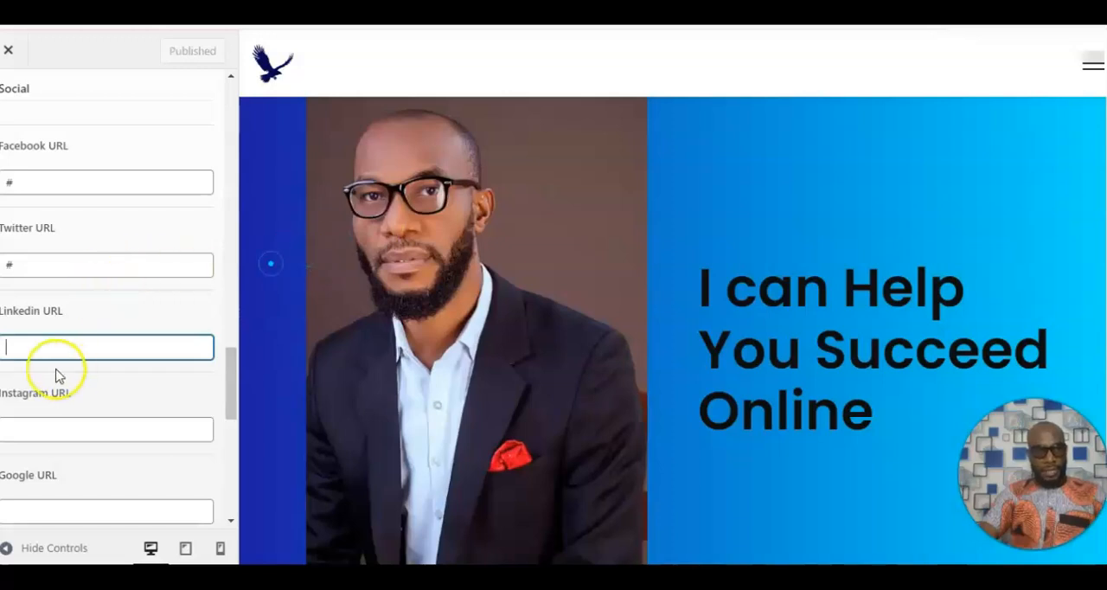
left_click(42, 353)
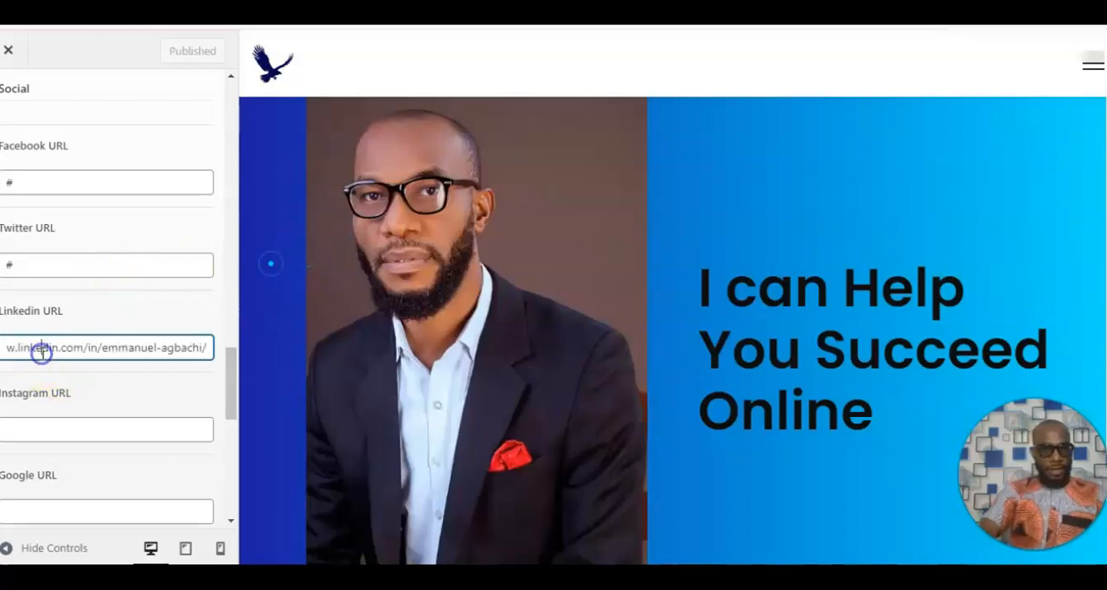
left_click_drag(234, 400, 237, 106)
left_click(176, 51)
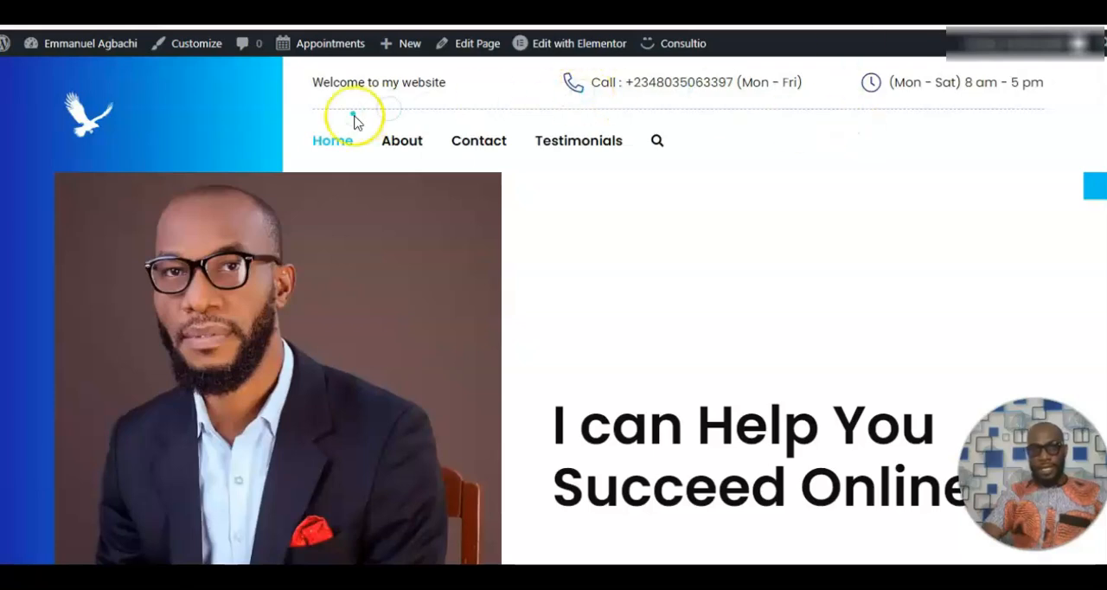
Examine the published homepage's header contact details and menu, and look through the page down to the results and footer.
mouse_move(64, 42)
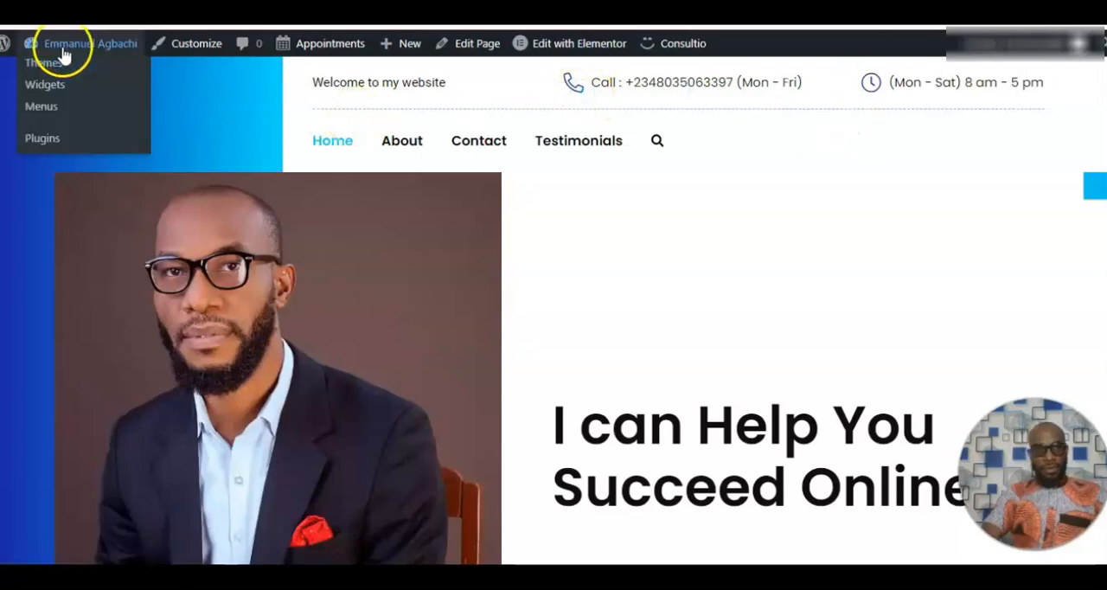
left_click(338, 165)
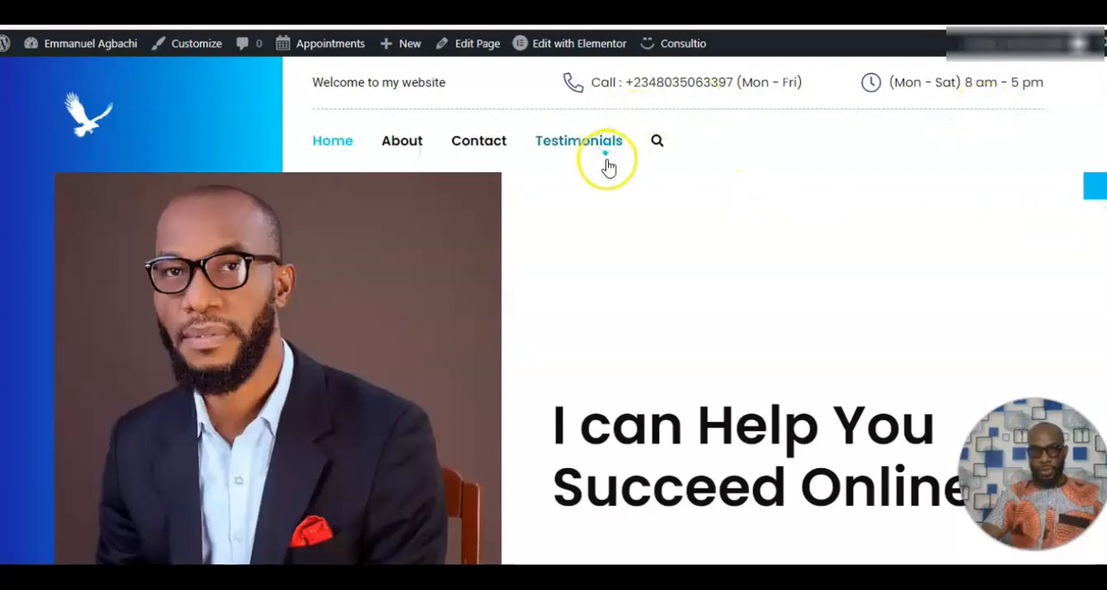
scroll(554, 311, "down", 2)
scroll(554, 311, "up", 2)
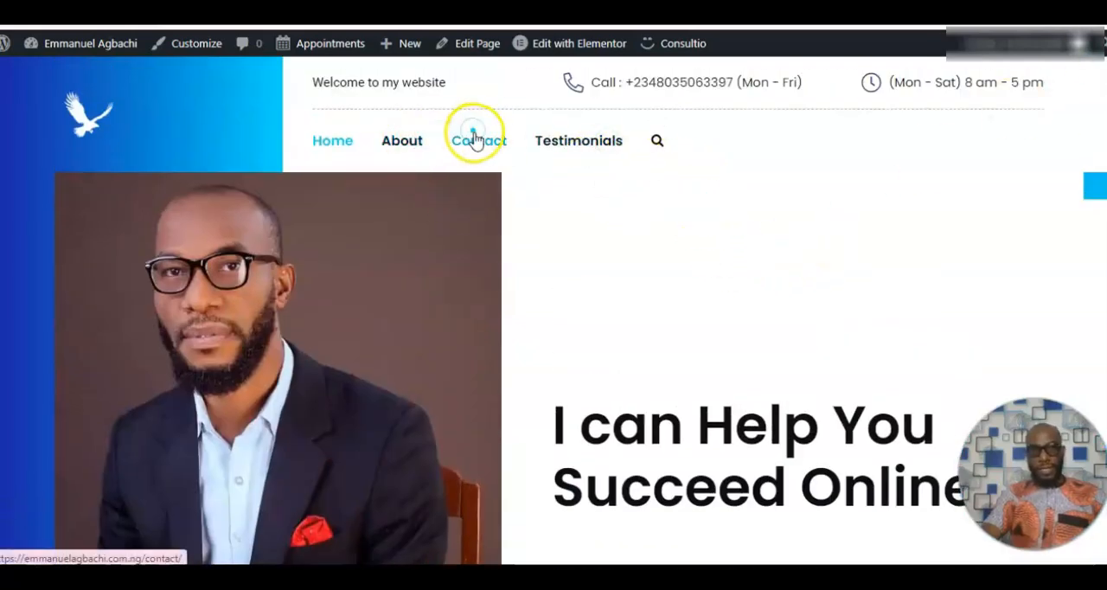
scroll(553, 312, "down", 15)
scroll(553, 311, "down", 10)
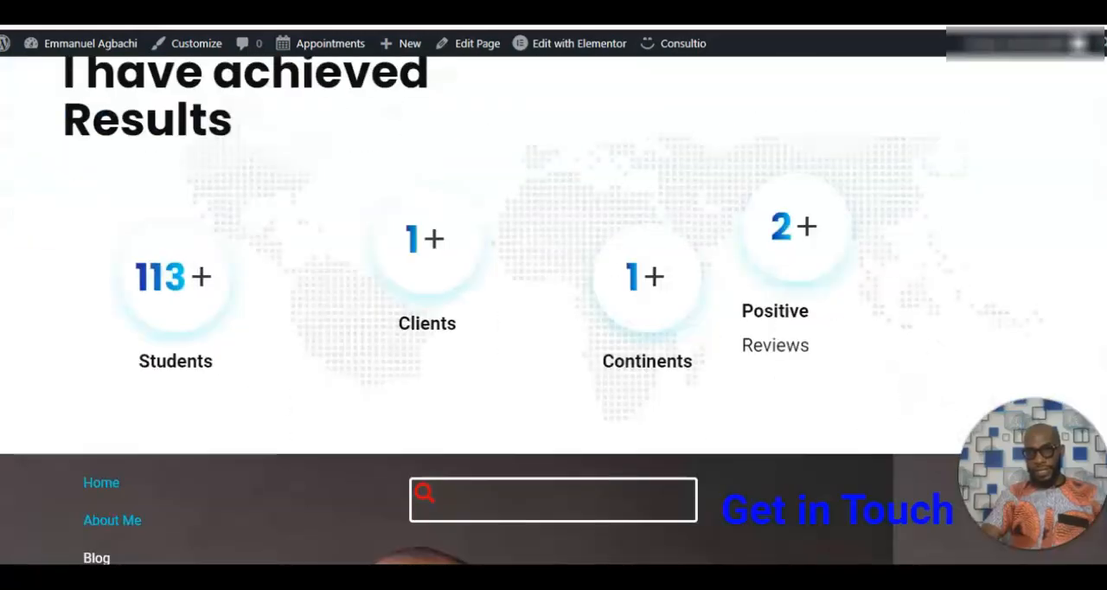
scroll(1099, 415, "up", 5)
scroll(1100, 415, "up", 10)
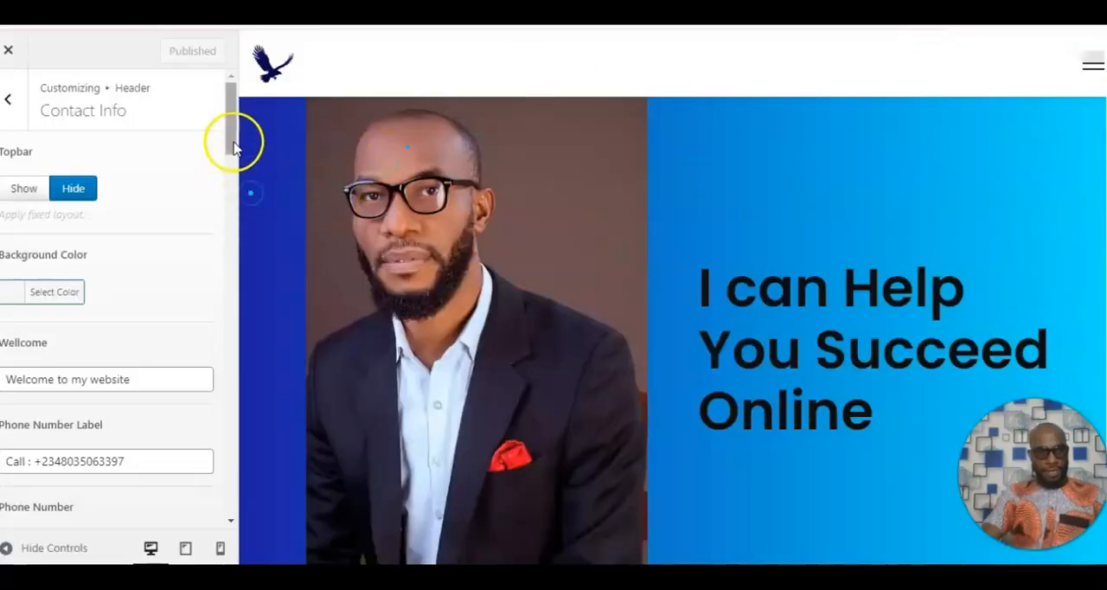
Leave Contact Info and examine the header's Logo settings, including the light and dark logos, tagline and maximum heights.
left_click_drag(233, 147, 225, 111)
left_click(11, 102)
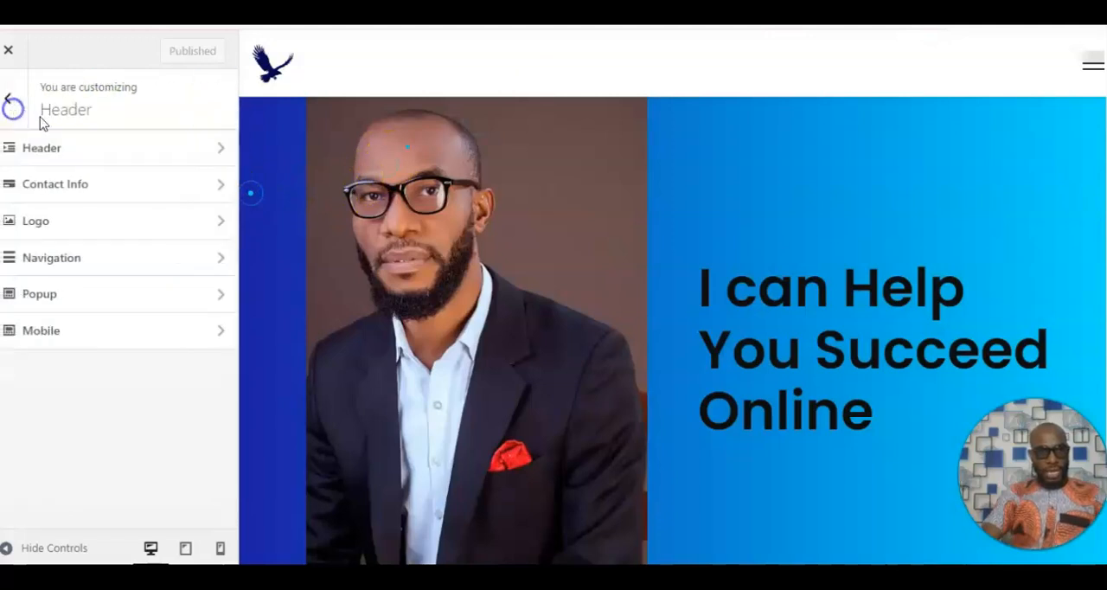
left_click(94, 228)
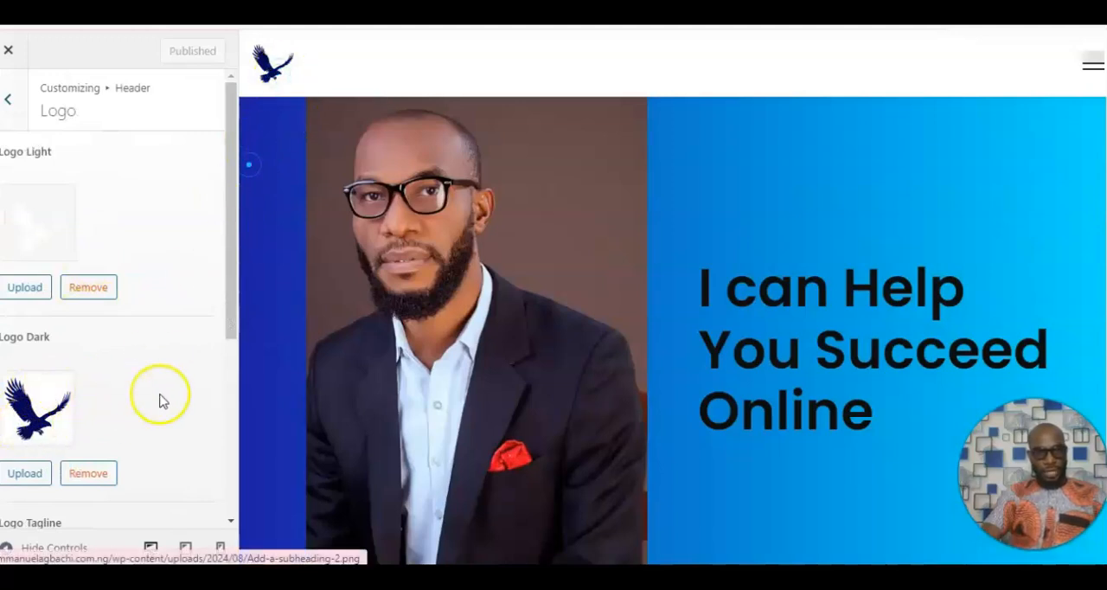
left_click_drag(225, 316, 212, 298)
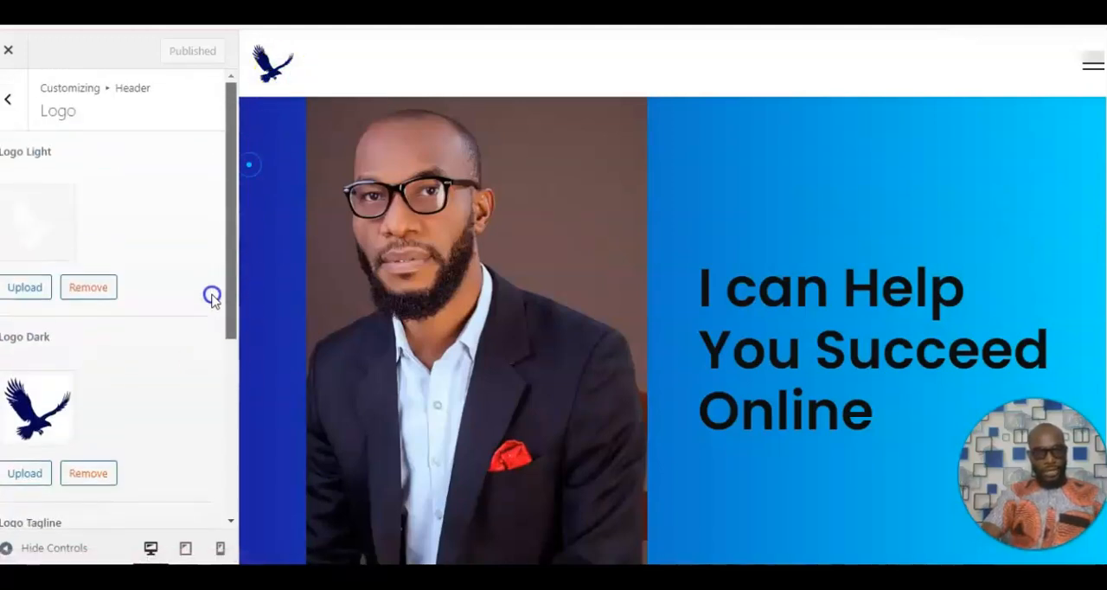
left_click_drag(230, 254, 213, 444)
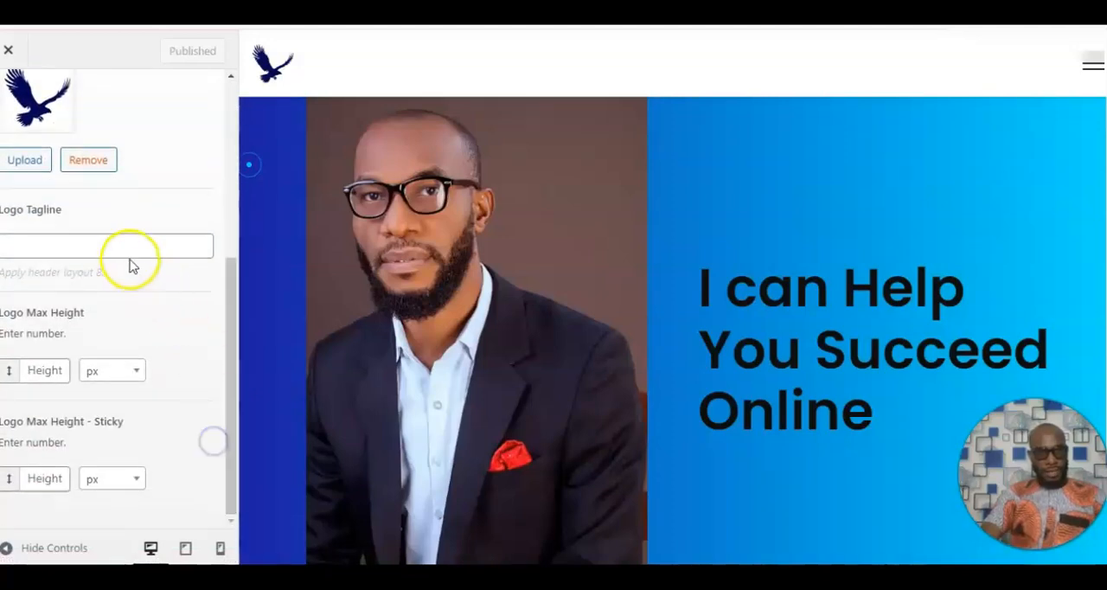
left_click_drag(227, 390, 222, 139)
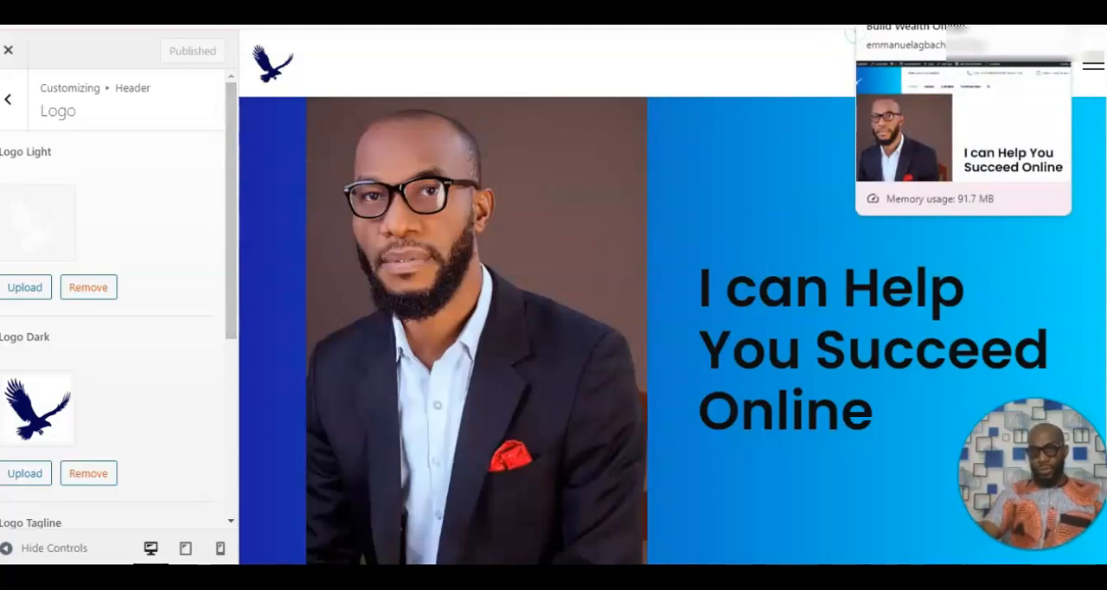
Check the font options in the header's Navigation settings and return to the Header settings.
left_click(12, 110)
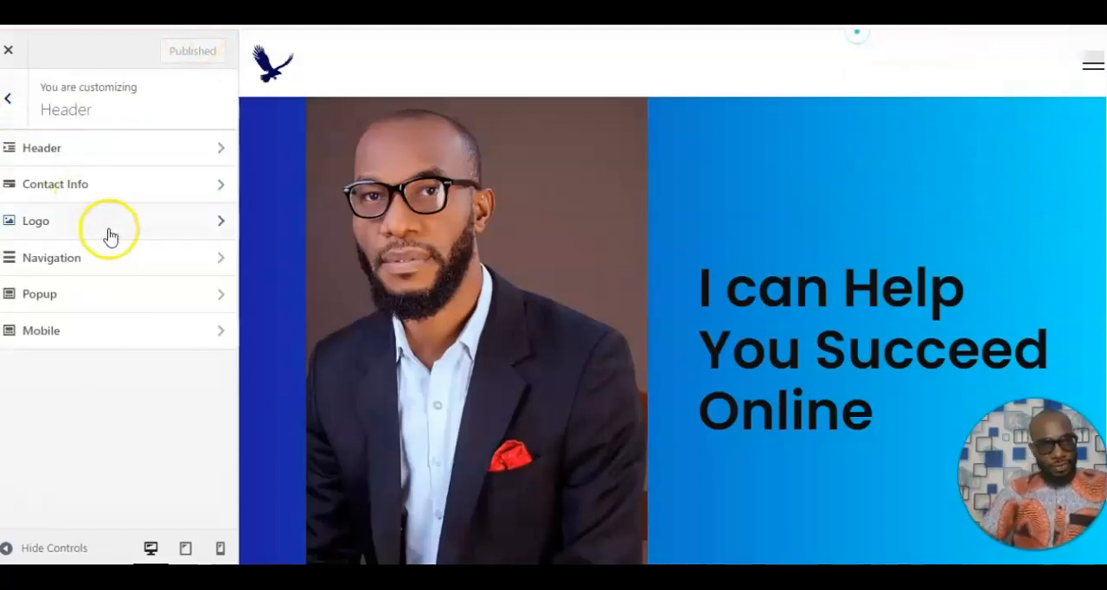
left_click(95, 261)
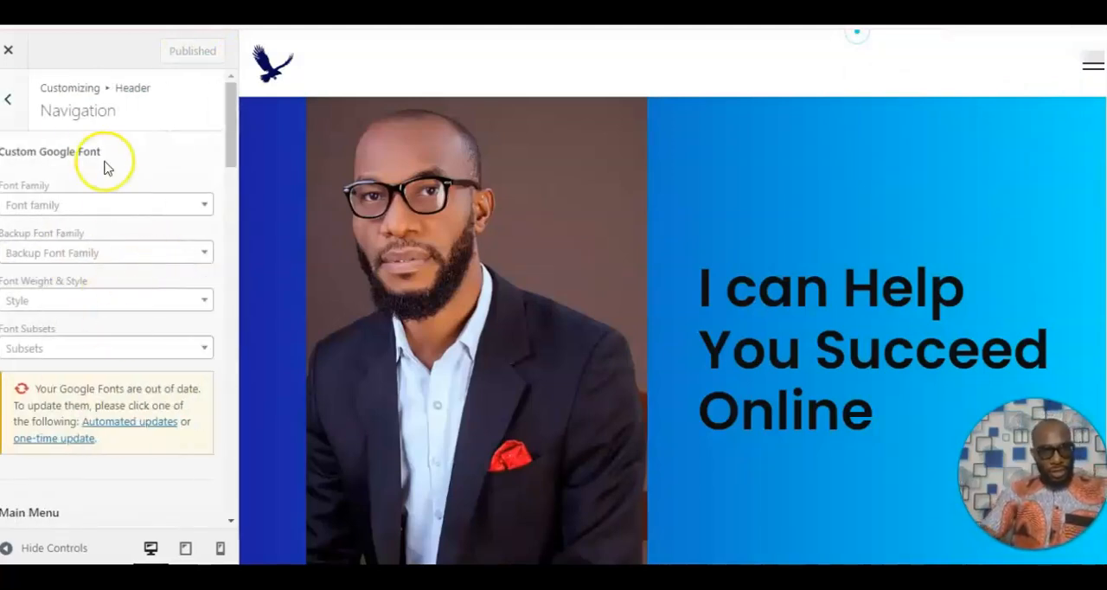
left_click(14, 101)
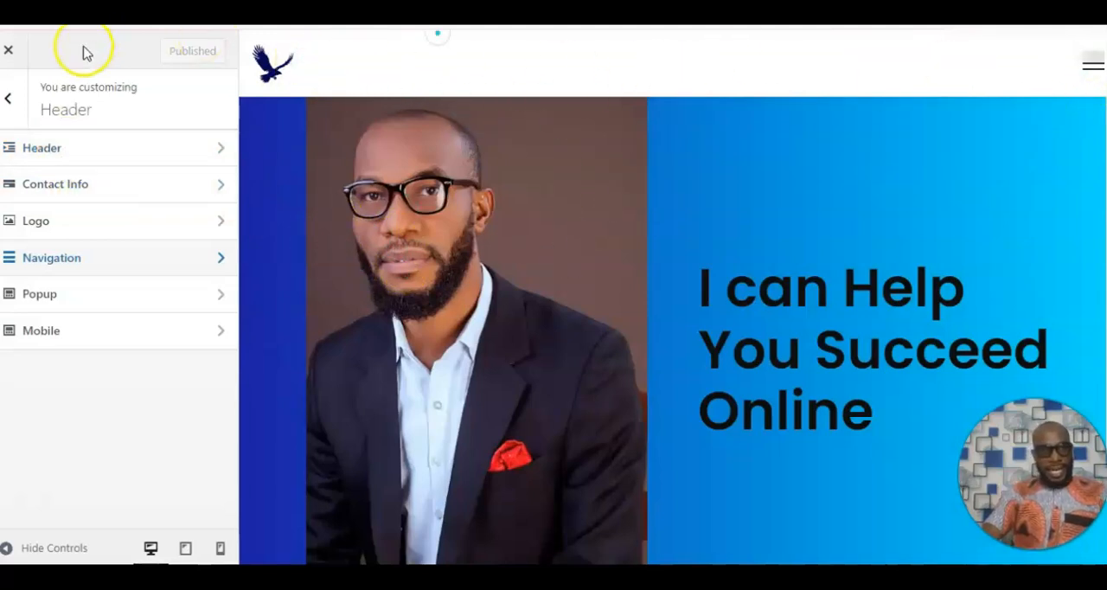
Close the Customizer, dismiss the plugin notice on the Pages list and open the dashboard's menu editor.
left_click(11, 50)
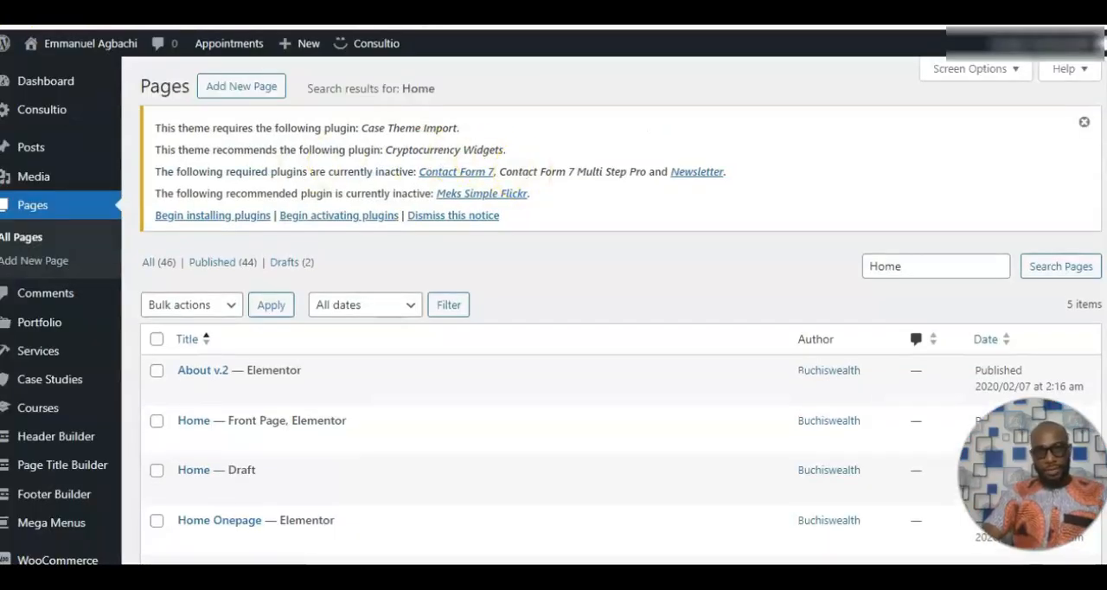
left_click(1086, 121)
mouse_move(84, 446)
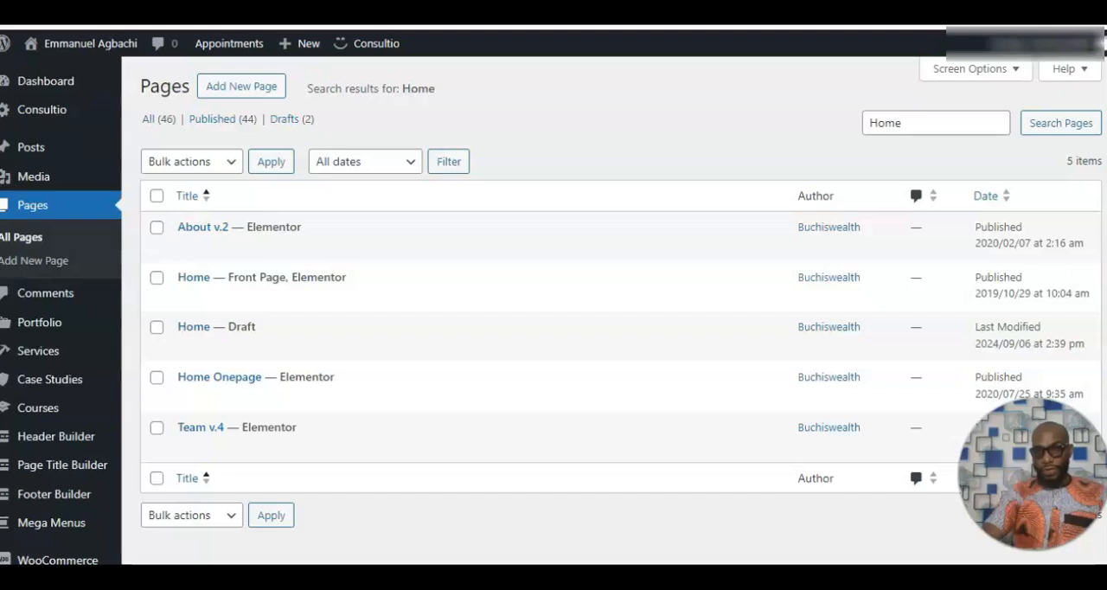
scroll(553, 311, "down", 1)
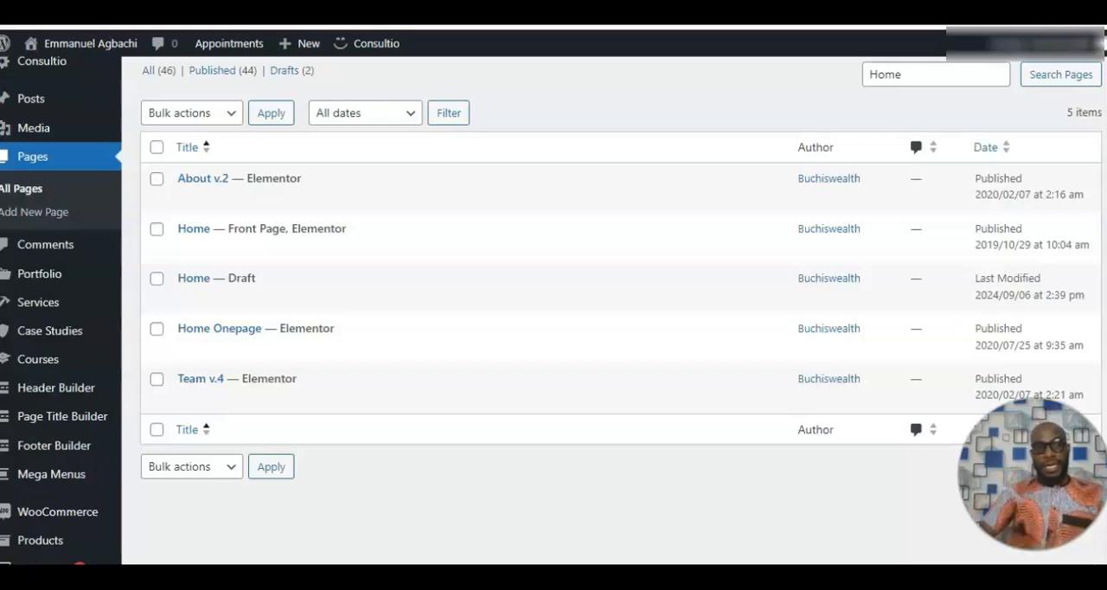
mouse_move(120, 388)
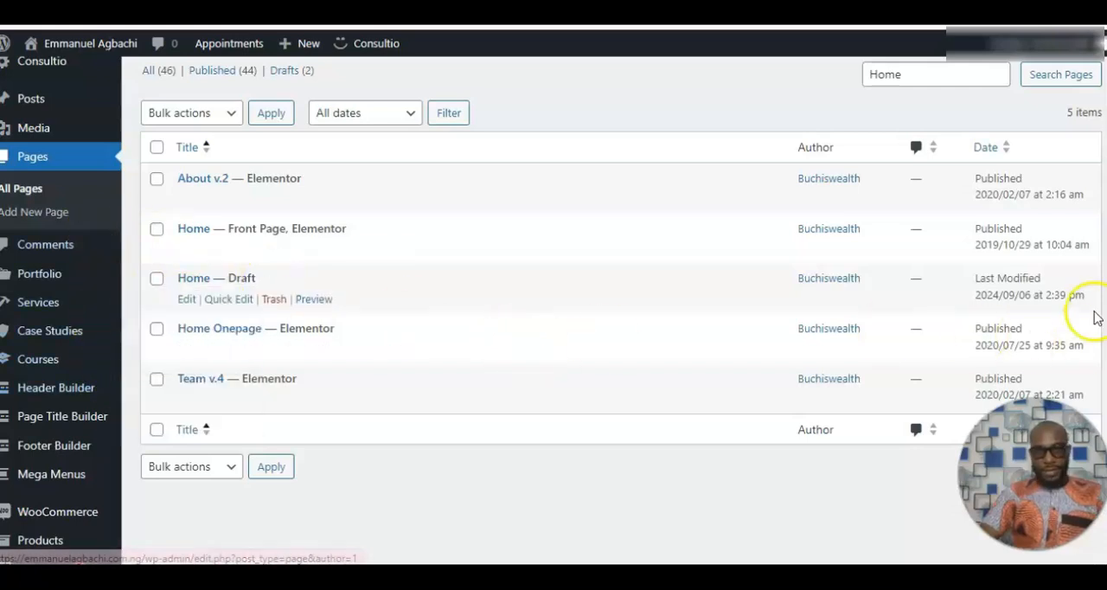
scroll(606, 311, "down", 4)
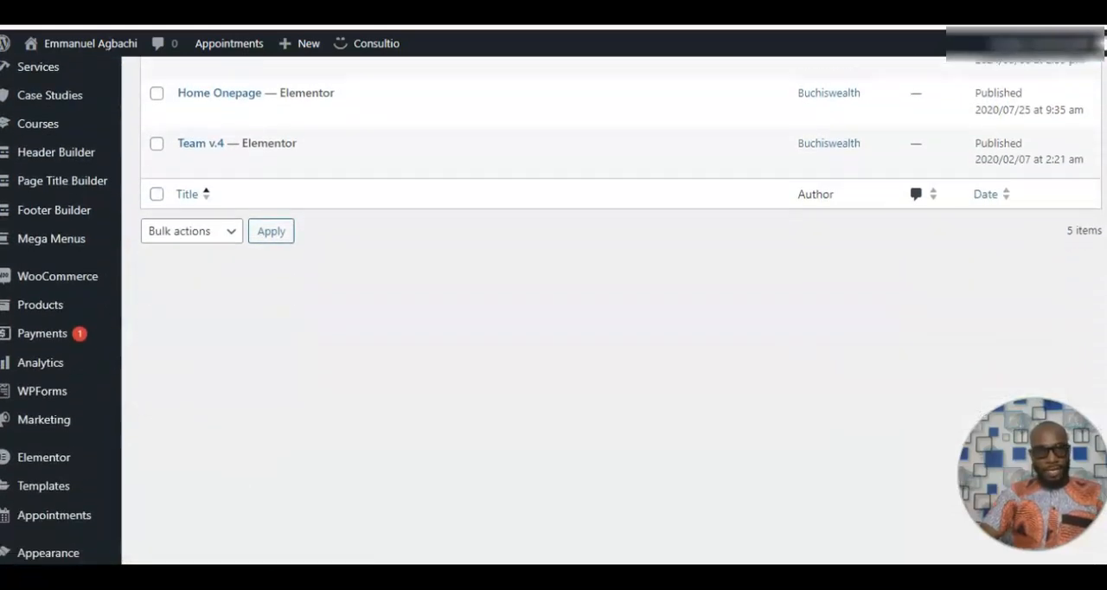
scroll(606, 311, "down", 1)
mouse_move(66, 422)
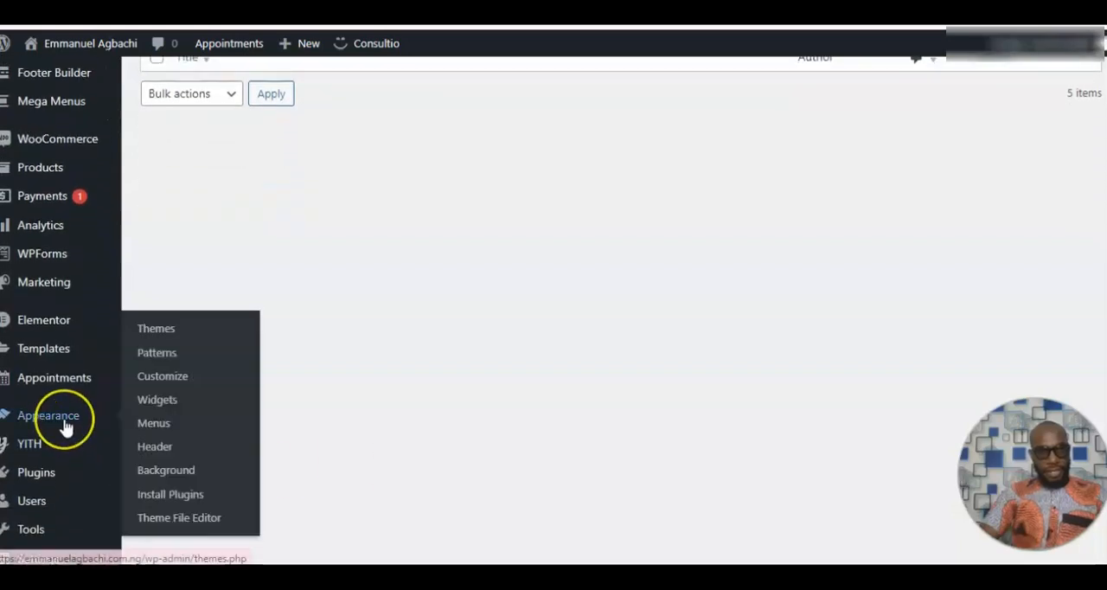
left_click(155, 426)
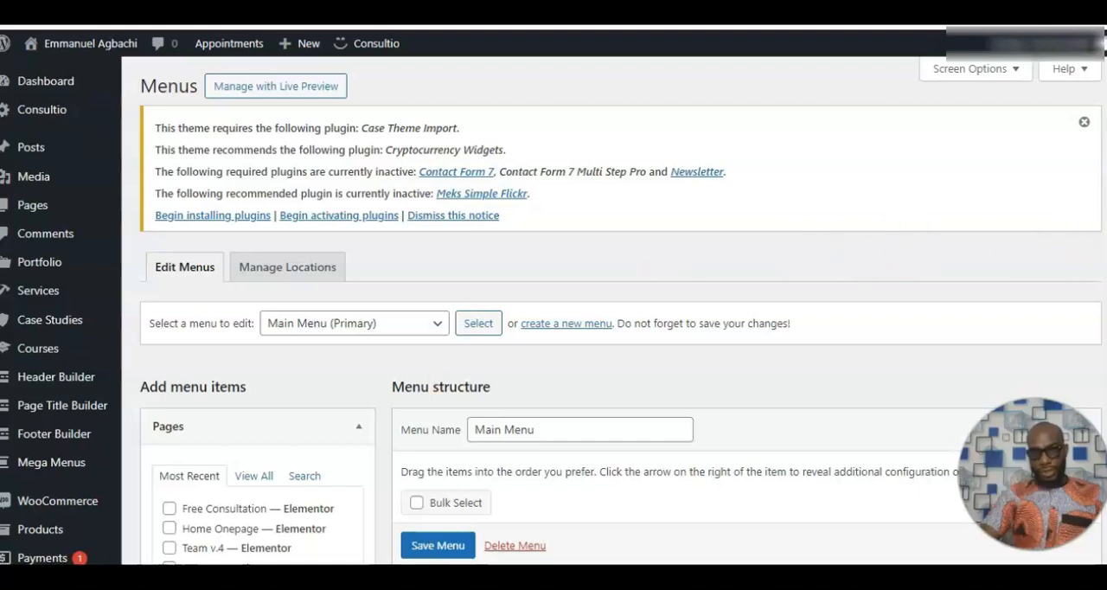
Examine the Main Menu structure and display all the pages available as menu items.
scroll(554, 345, "down", 4)
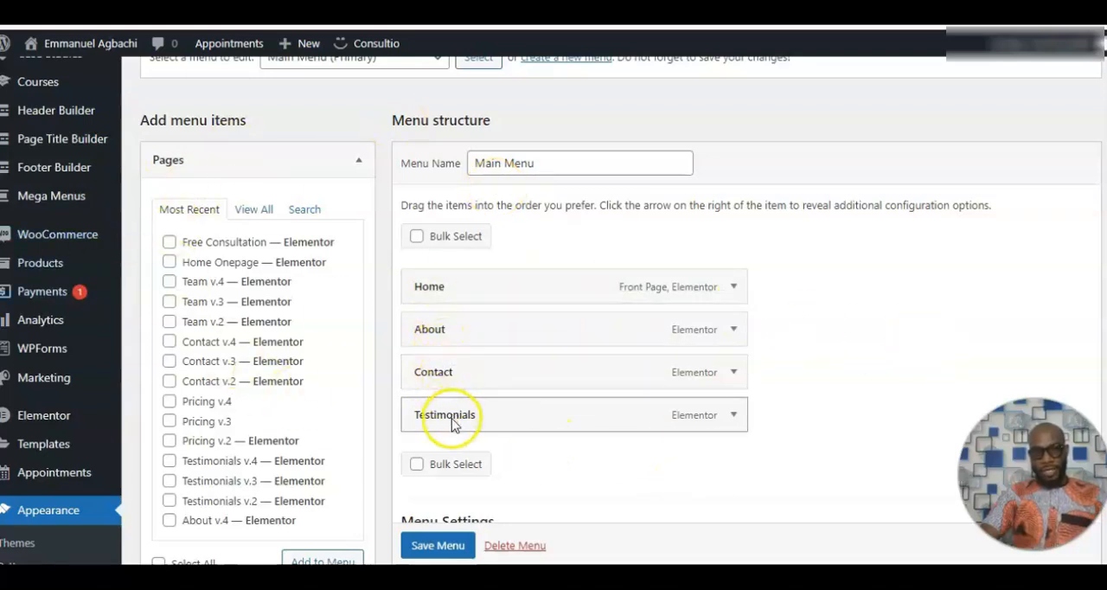
left_click(255, 211)
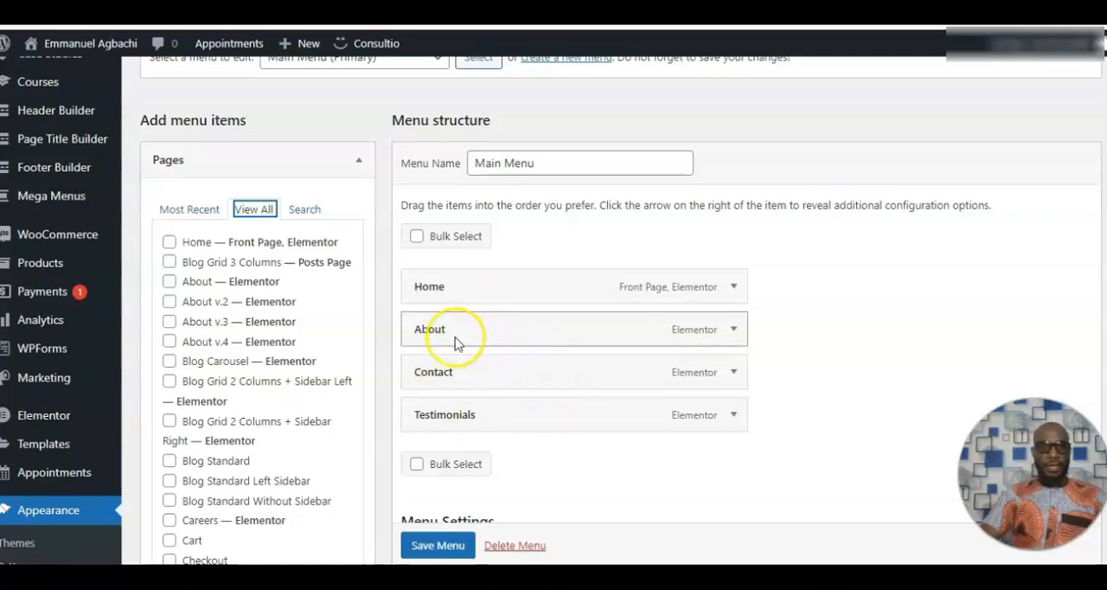
scroll(1010, 276, "down", 2)
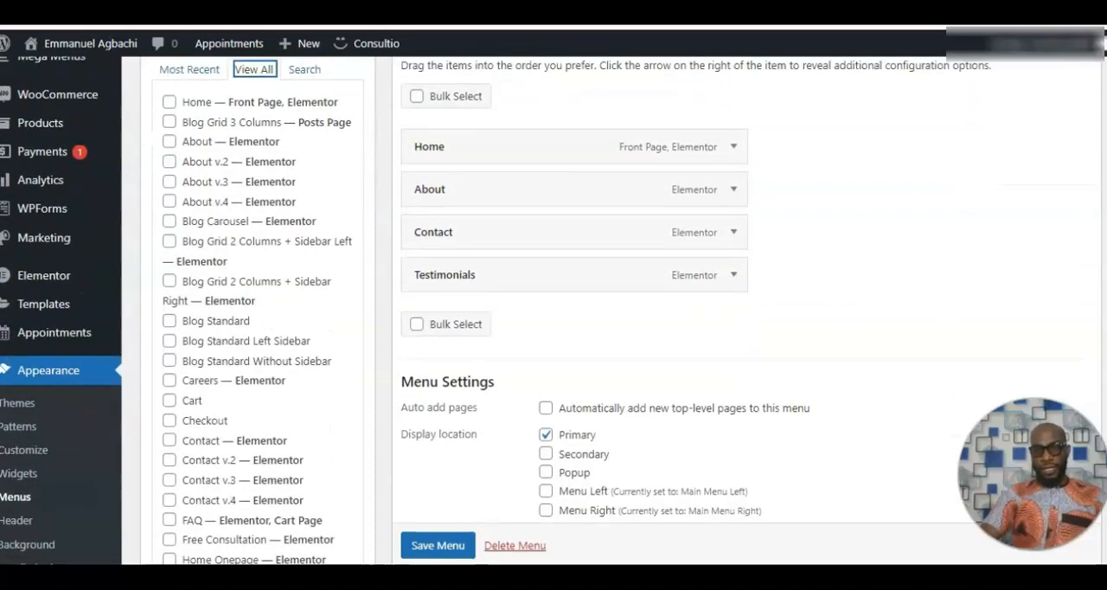
scroll(1010, 276, "up", 1)
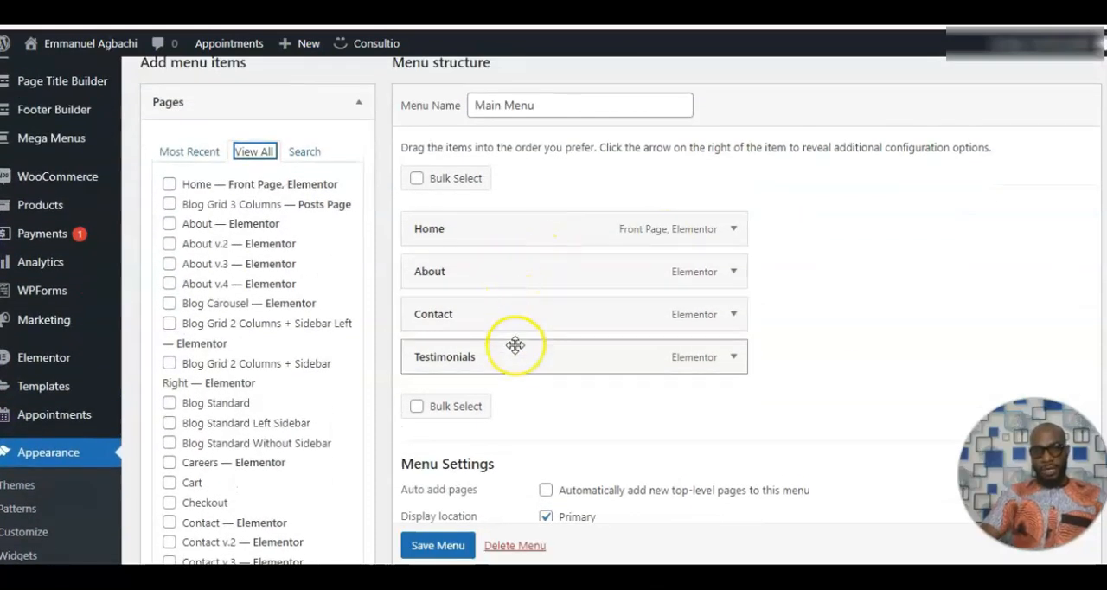
Save the Main Menu with its items ordered Home, About, Contact and Testimonials.
mouse_move(482, 321)
left_mouse_down()
mouse_move(481, 281)
mouse_move(444, 304)
mouse_move(491, 313)
mouse_move(470, 313)
left_mouse_up()
mouse_move(462, 358)
left_mouse_down()
mouse_move(455, 321)
mouse_move(464, 343)
mouse_move(449, 363)
left_mouse_up()
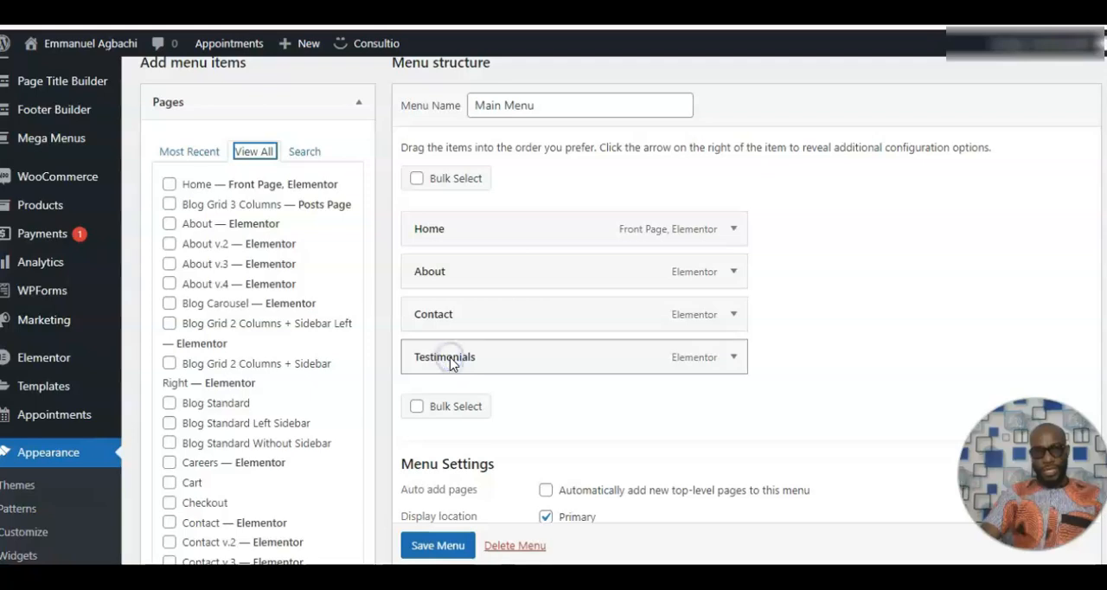
scroll(424, 560, "down", 1)
left_click(425, 551)
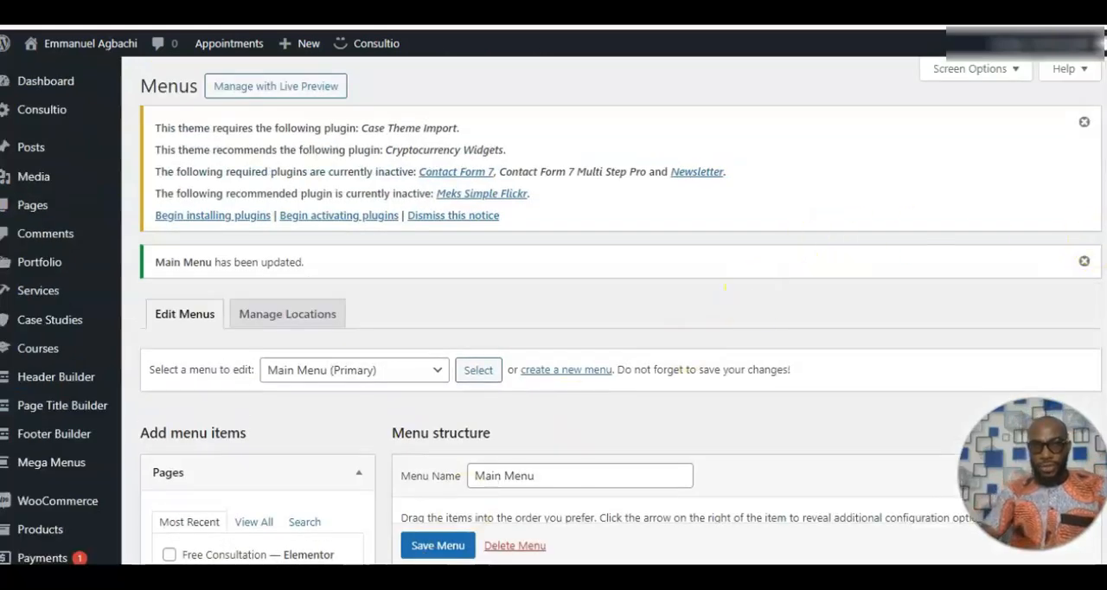
scroll(553, 311, "down", 4)
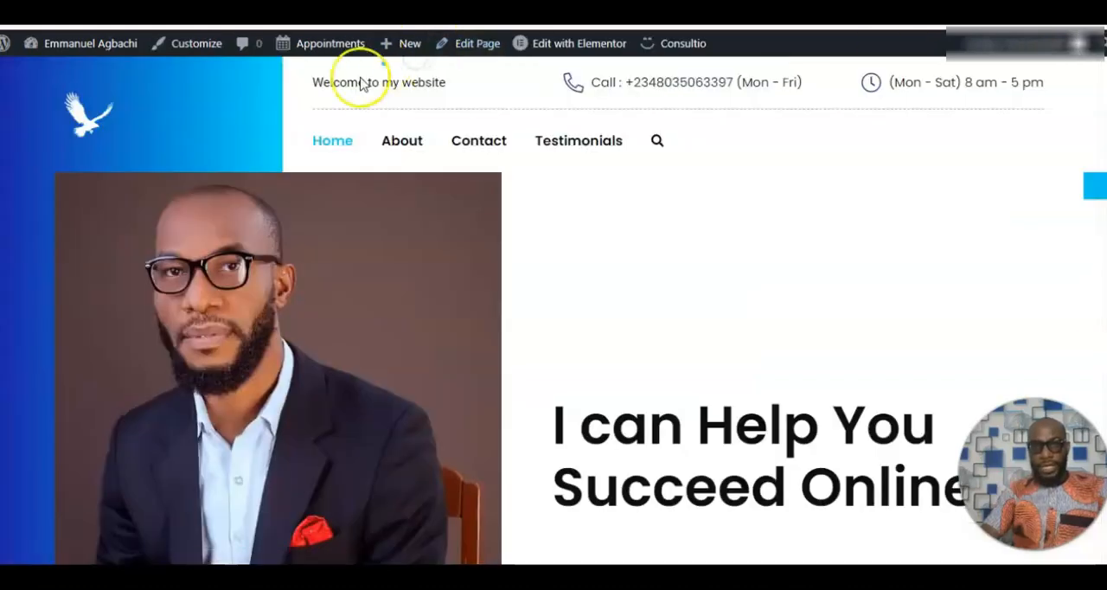
Reload the live homepage and review its sections from the header menu down to the footer.
left_click(531, 228)
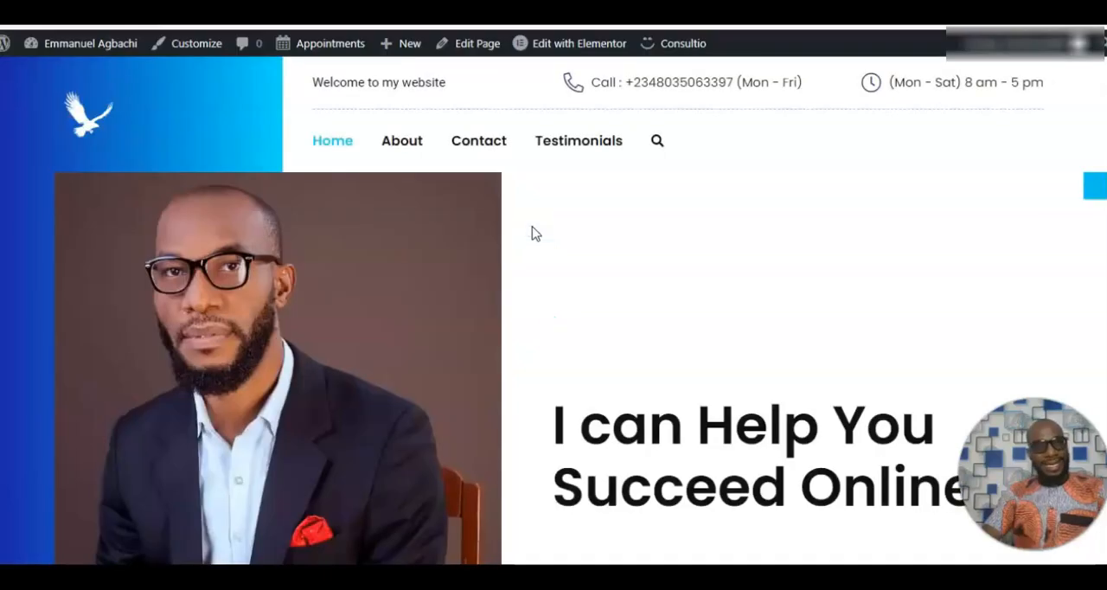
left_click(352, 156)
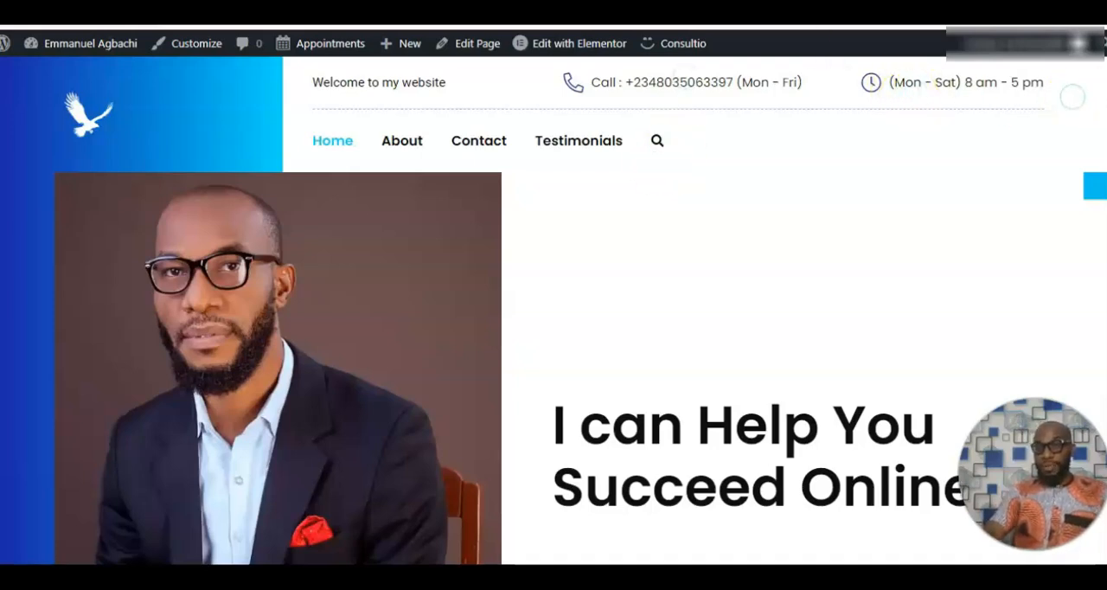
scroll(553, 311, "down", 15)
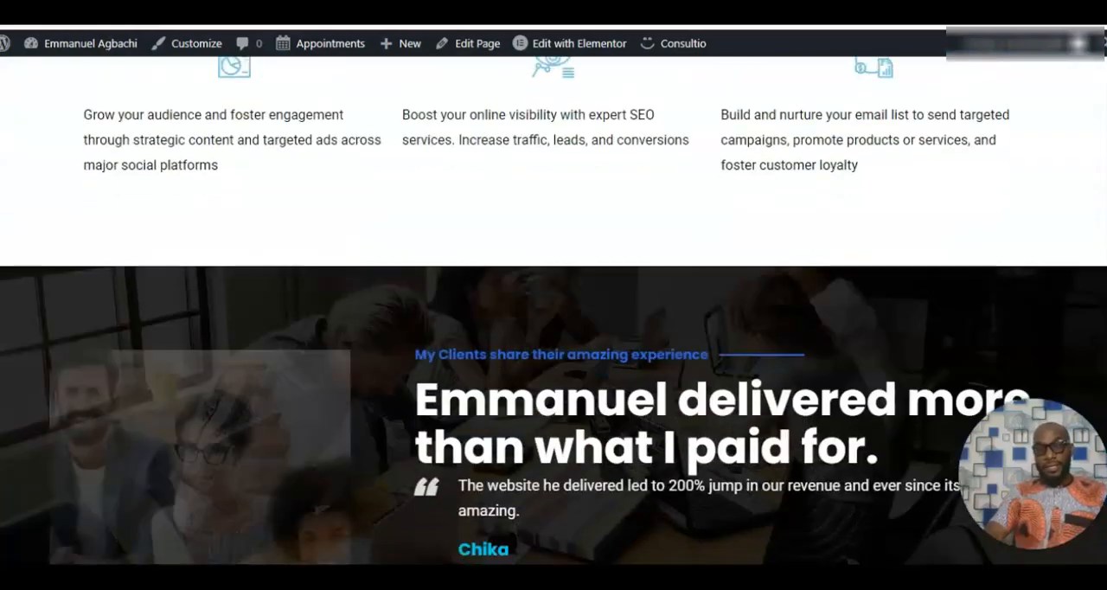
scroll(175, 113, "down", 10)
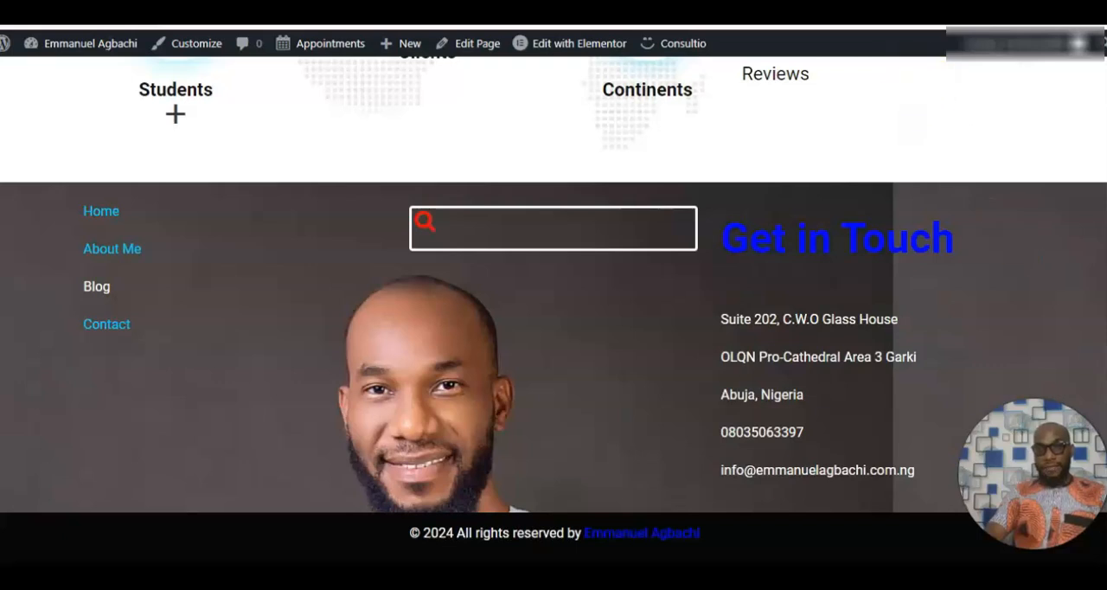
Switch to the Home page in the Elementor editor and review its full mobile portrait layout.
left_click(748, 24)
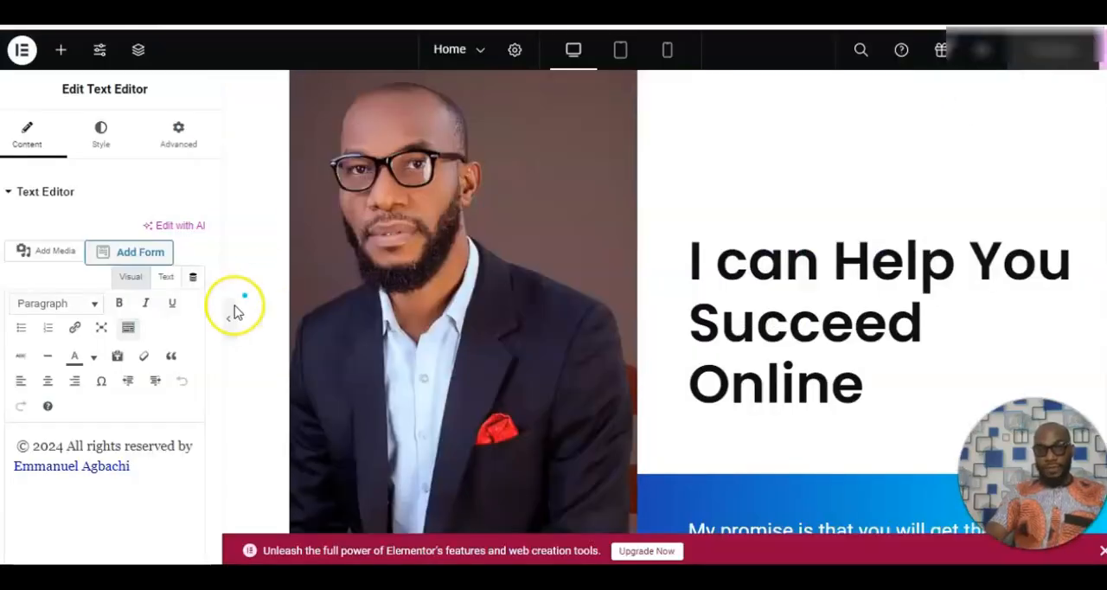
left_click(665, 51)
left_click_drag(822, 114, 838, 464)
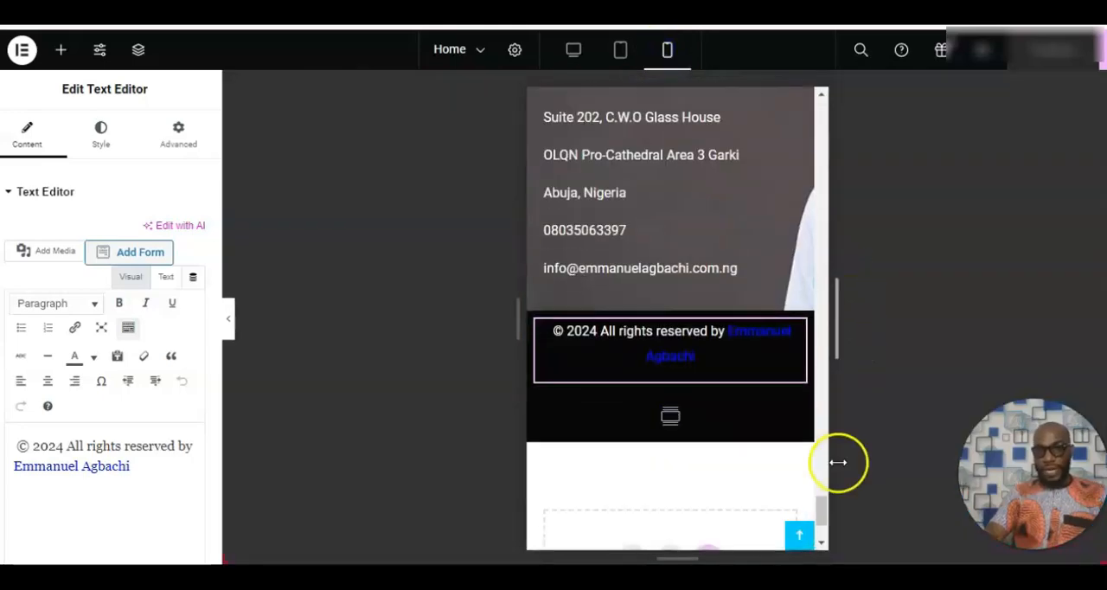
left_click_drag(828, 502, 822, 97)
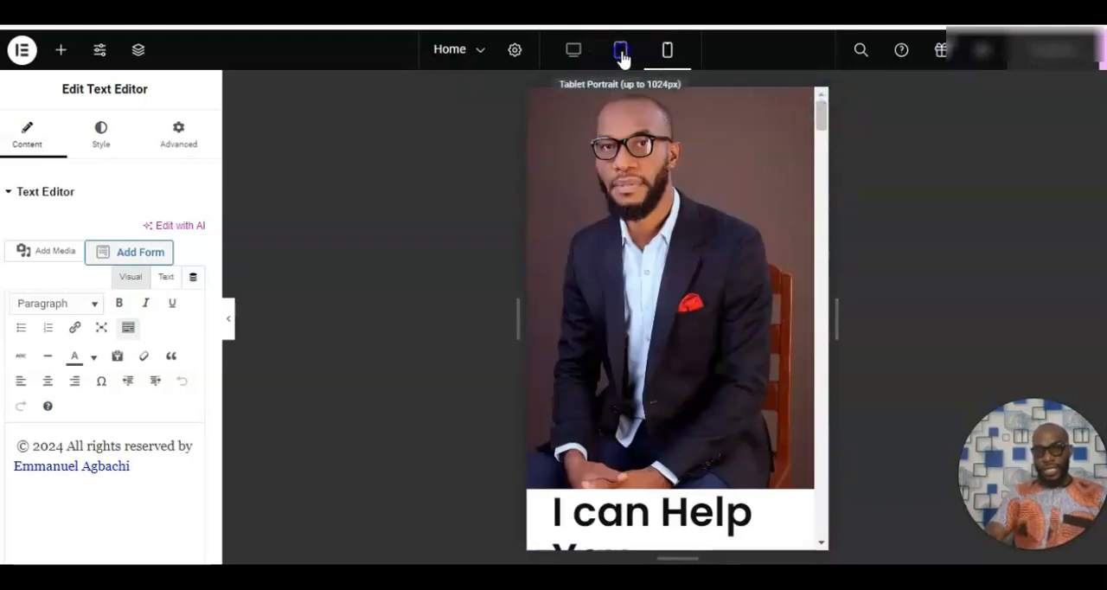
Review the Home page's tablet portrait layout down to the footer, and return to the desktop view.
left_click(620, 51)
scroll(739, 199, "down", 20)
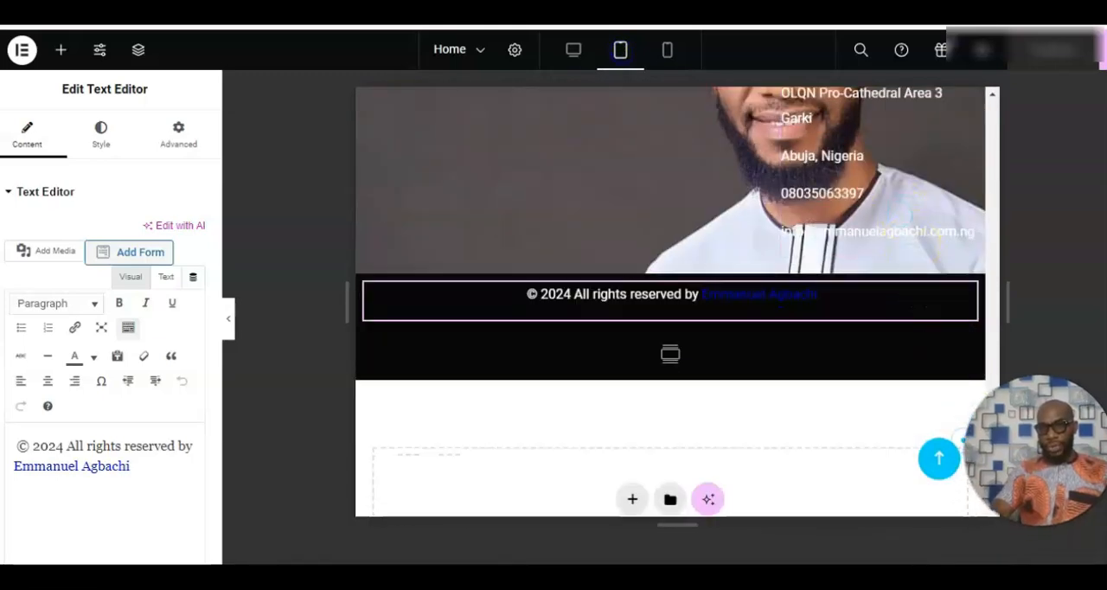
left_click_drag(994, 480, 992, 127)
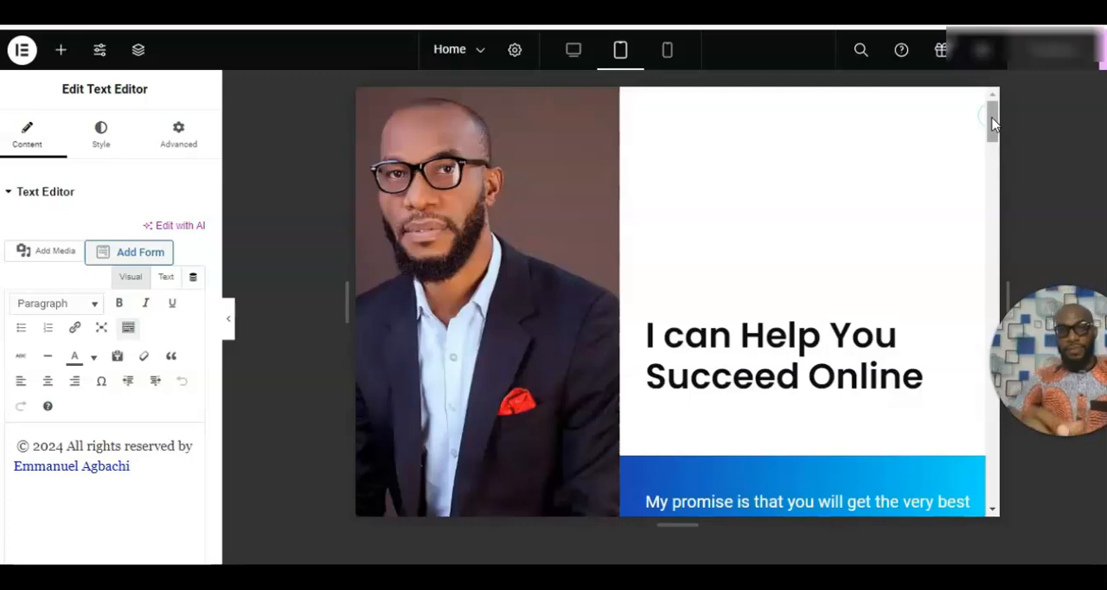
left_click(992, 121)
left_click_drag(992, 121, 1001, 80)
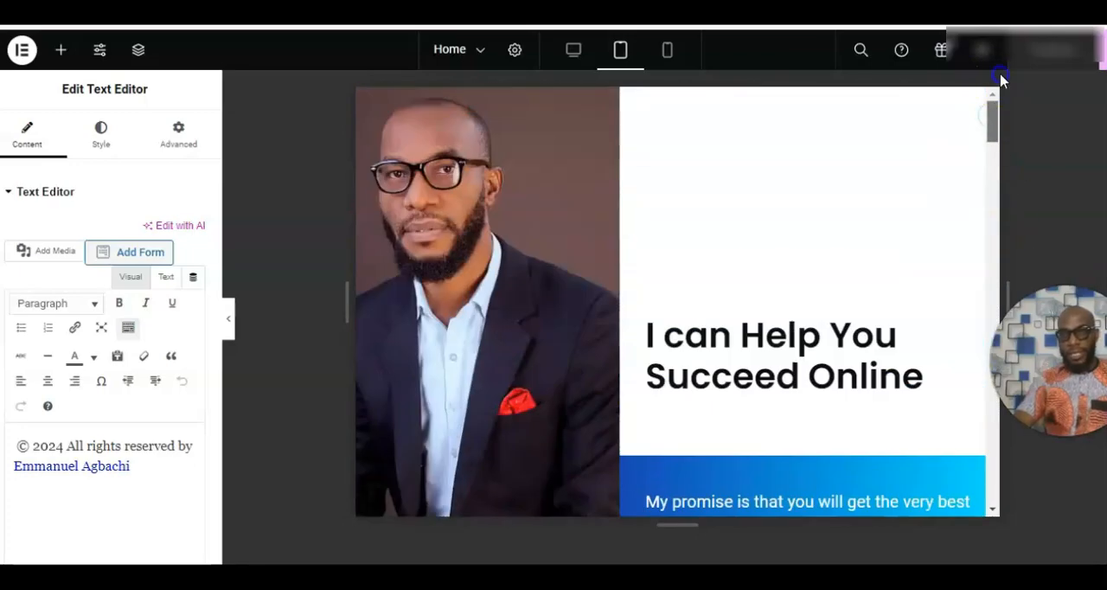
left_click(567, 53)
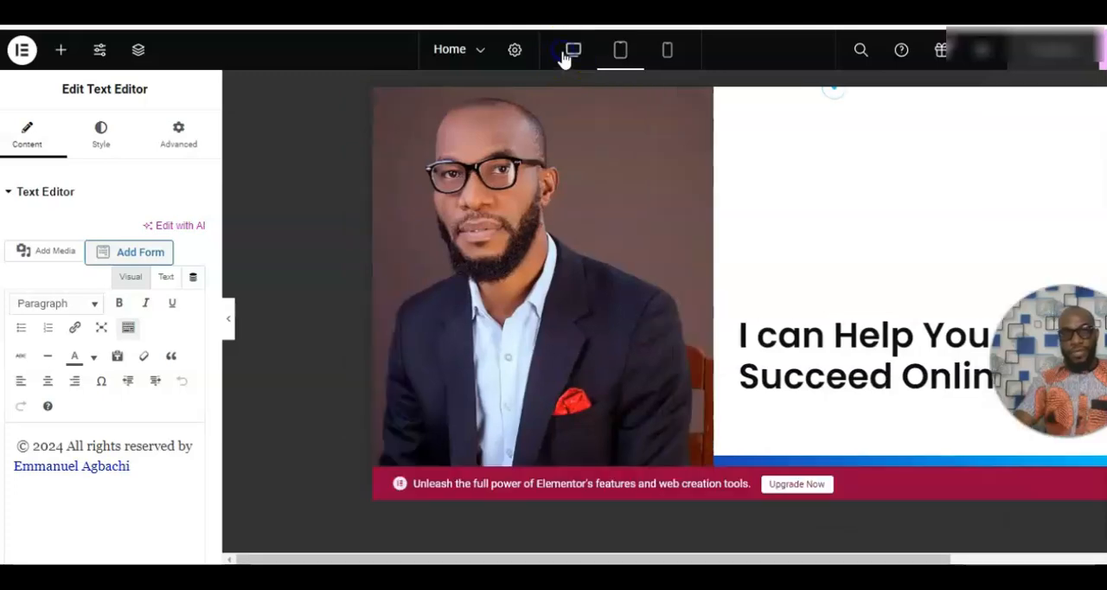